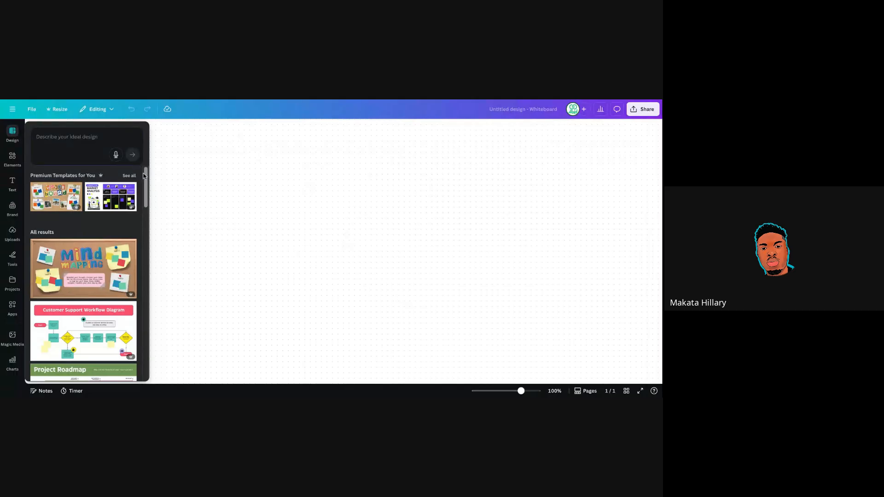
Dismiss the template suggestions and examine the main navigation menu with its project list
{"action": "left_click", "coordinate": [194, 181]}
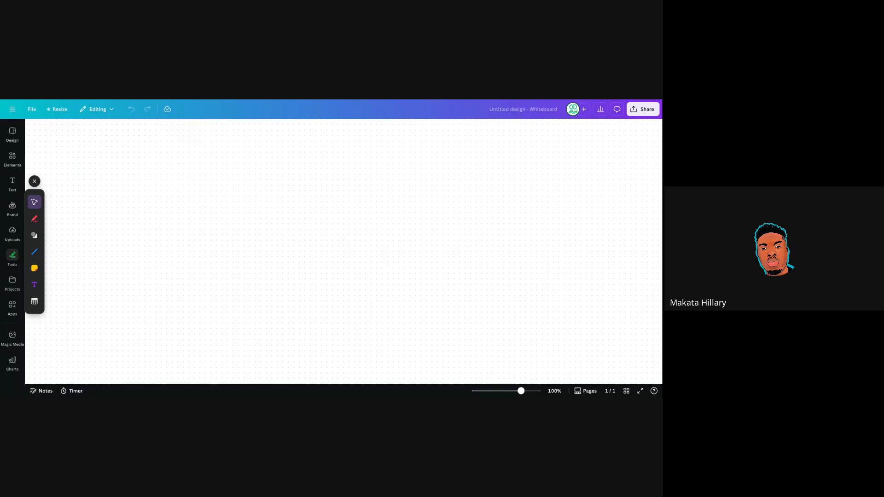
{"action": "left_click", "coordinate": [12, 112]}
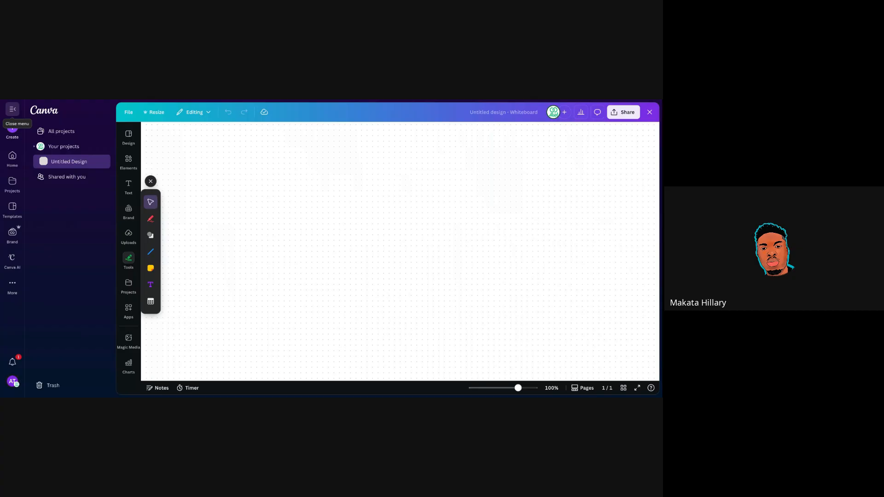
{"action": "left_click", "coordinate": [13, 109]}
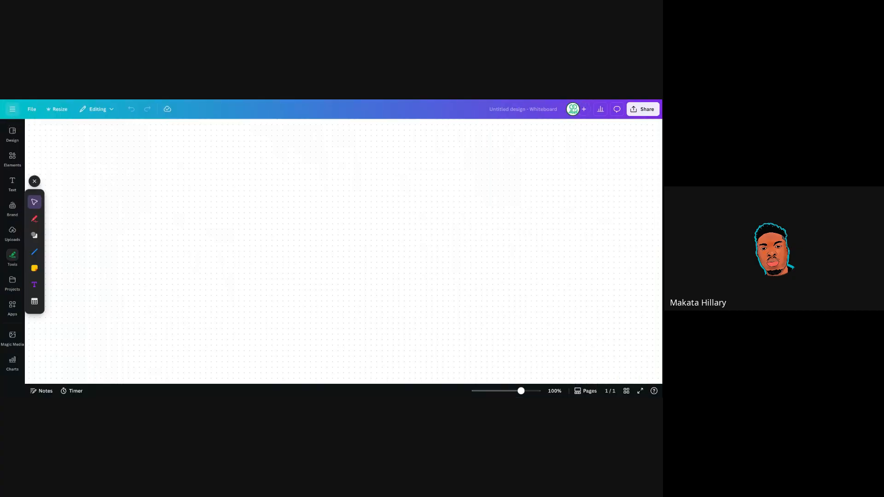
{"action": "left_click", "coordinate": [13, 110]}
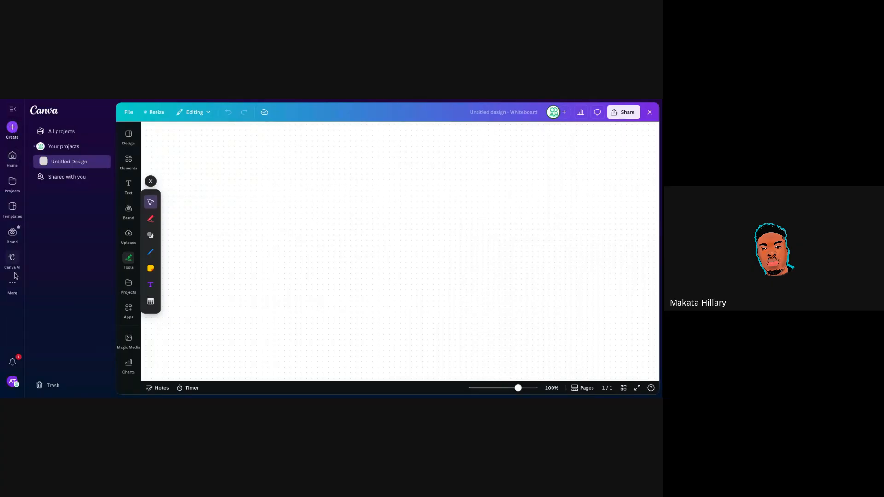
{"action": "left_click", "coordinate": [15, 291]}
{"action": "left_click", "coordinate": [12, 110]}
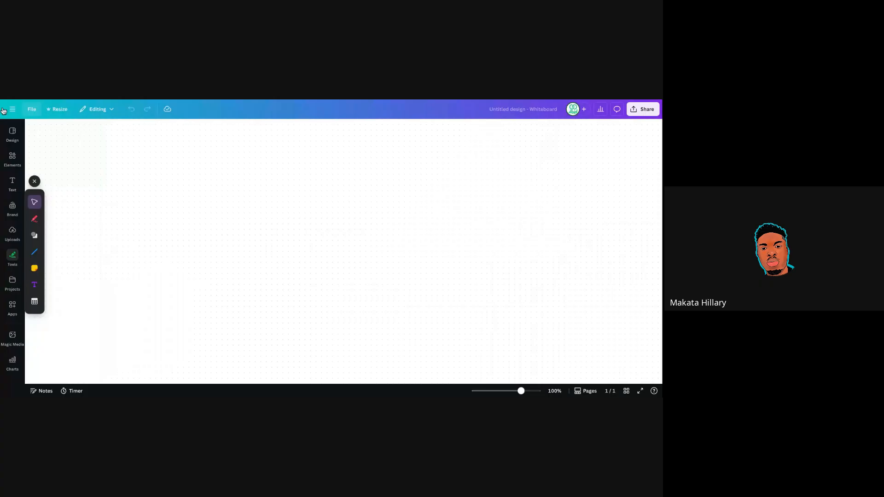
Turn the whiteboard's dot grid off and back on
{"action": "left_click", "coordinate": [31, 110]}
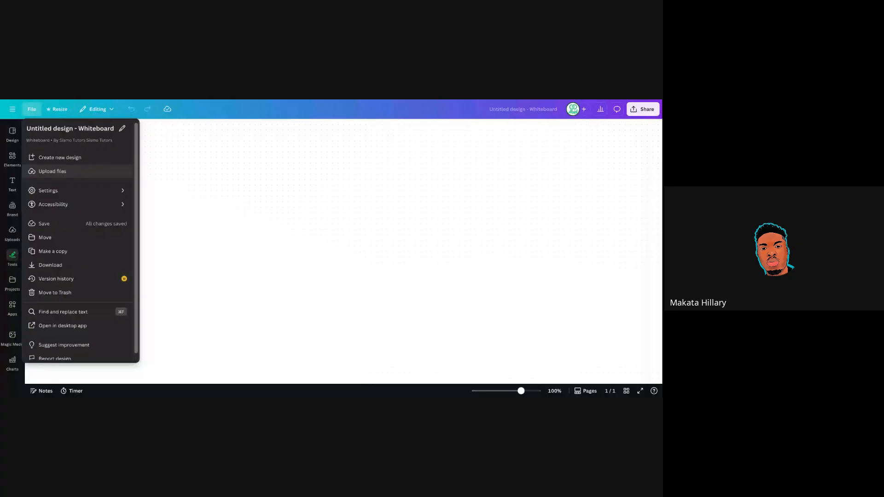
{"action": "mouse_move", "coordinate": [48, 190]}
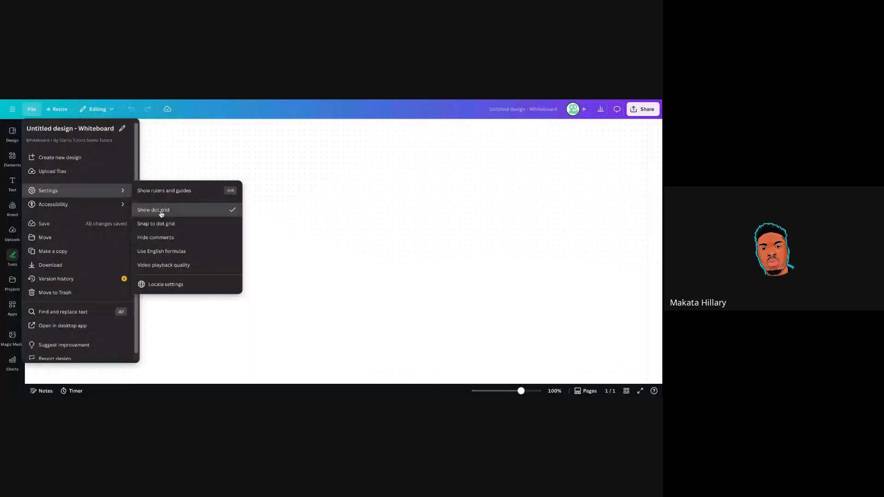
{"action": "left_click", "coordinate": [160, 213]}
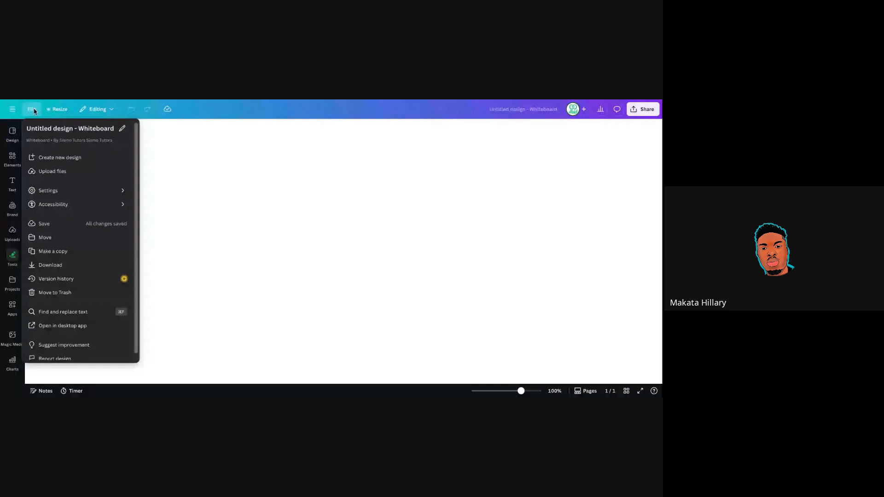
{"action": "left_click", "coordinate": [150, 200]}
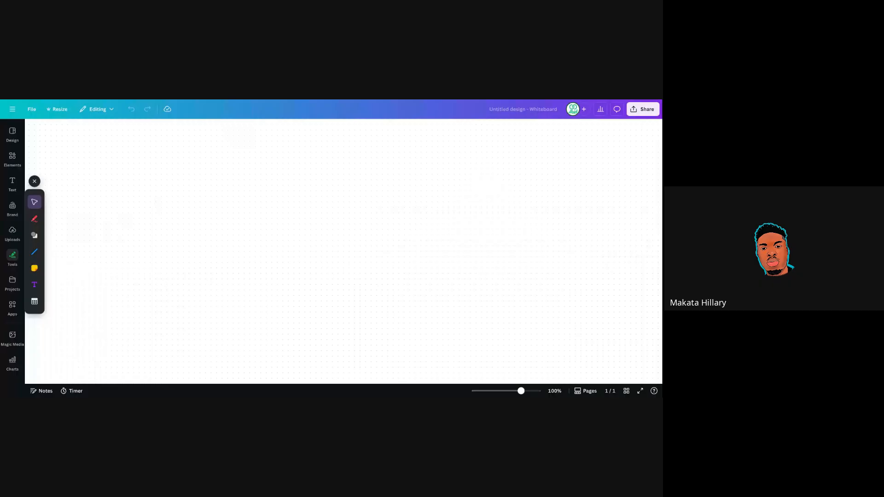
Examine the file's Settings and Accessibility options, including rulers and guides, comments and reduced motion
{"action": "left_click", "coordinate": [32, 109]}
{"action": "mouse_move", "coordinate": [75, 191]}
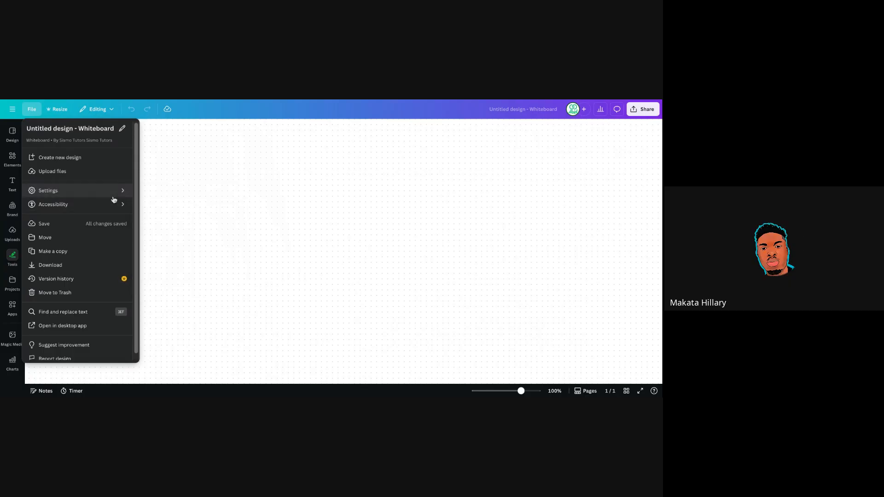
{"action": "mouse_move", "coordinate": [104, 194]}
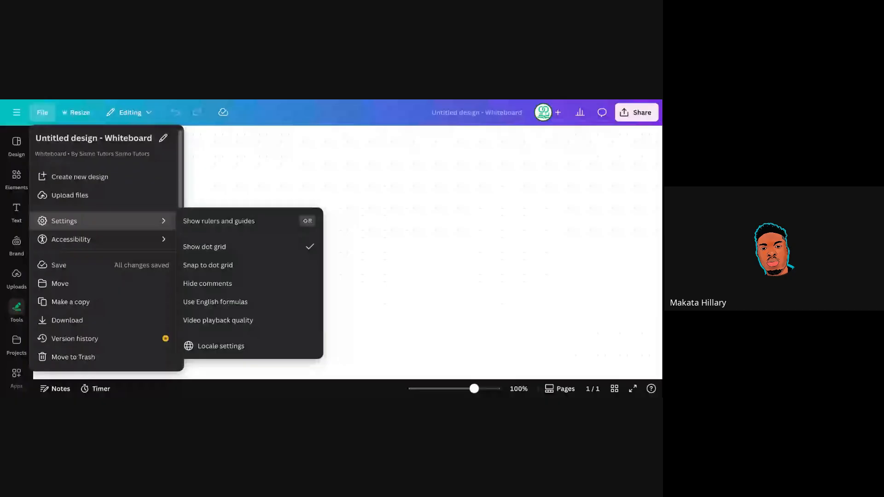
{"action": "left_click", "coordinate": [245, 228]}
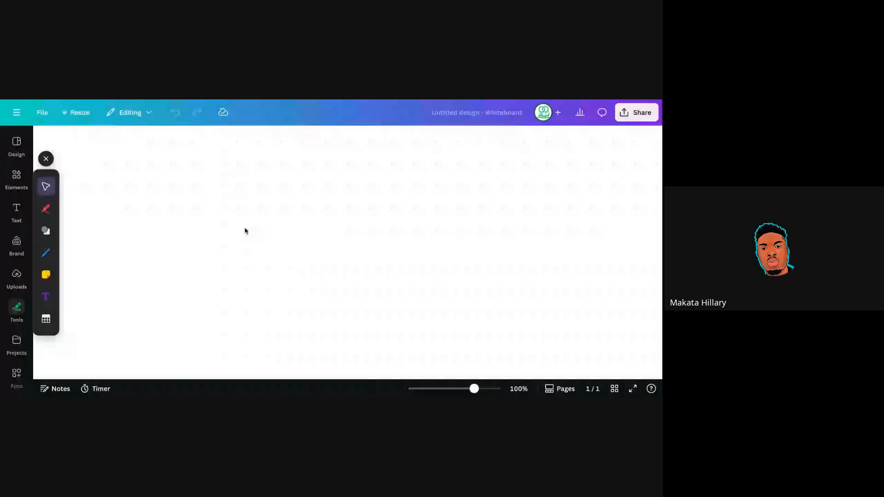
{"action": "left_click", "coordinate": [42, 112]}
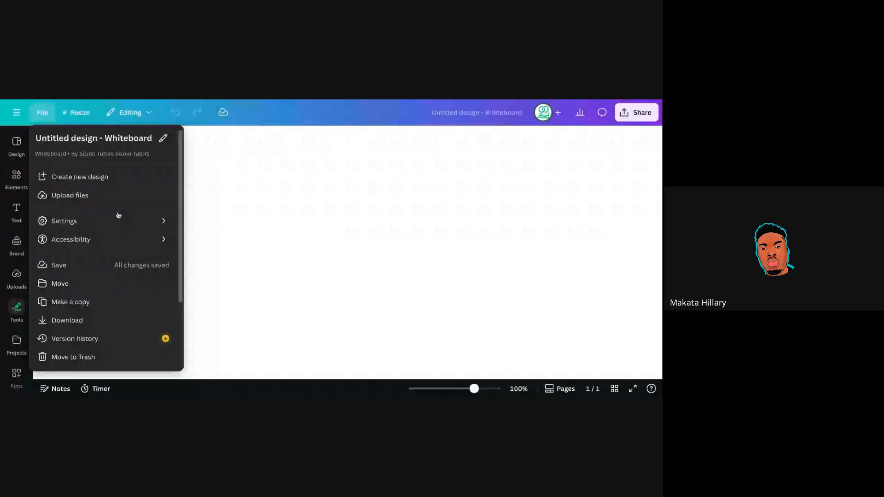
{"action": "mouse_move", "coordinate": [119, 216]}
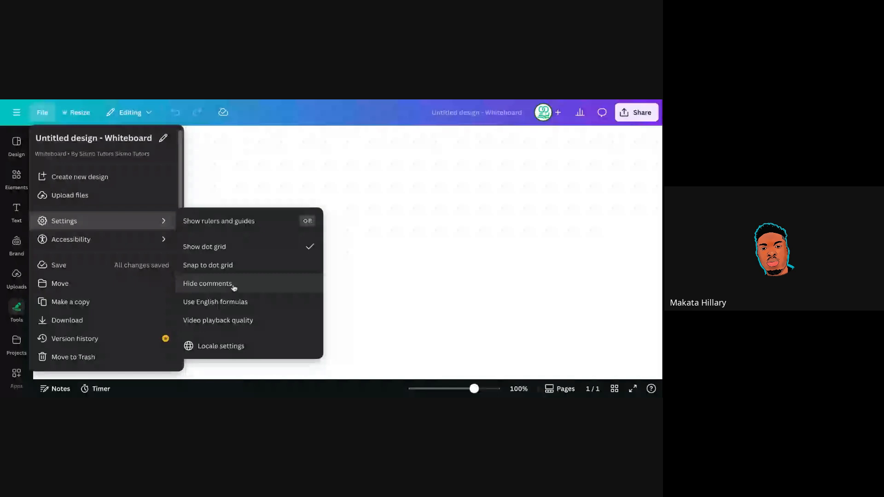
{"action": "mouse_move", "coordinate": [159, 240]}
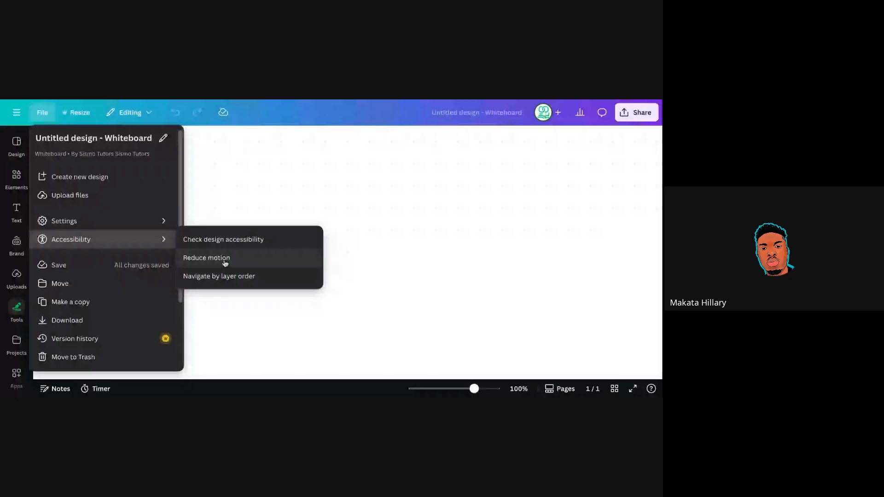
{"action": "left_click", "coordinate": [78, 115]}
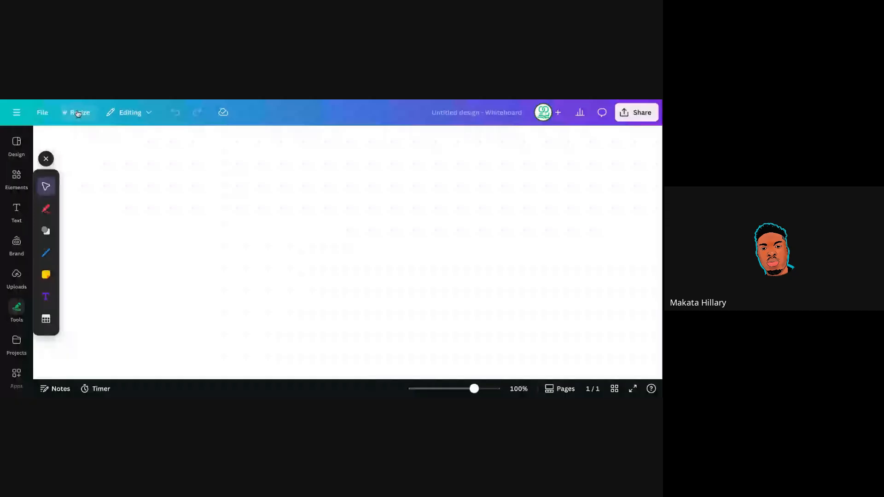
Review the remaining file commands, from saving and downloading to version history and text replacement
{"action": "left_click", "coordinate": [43, 113]}
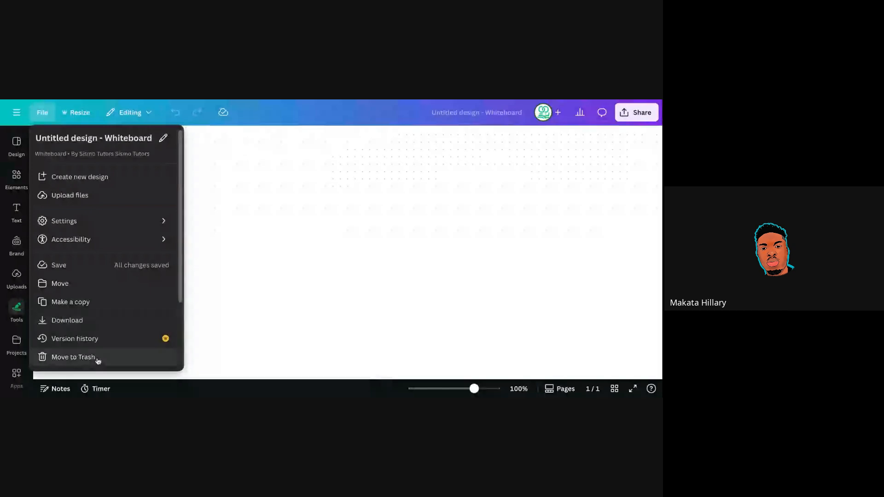
{"action": "scroll", "coordinate": [178, 351], "scroll_direction": "down", "scroll_amount": 2}
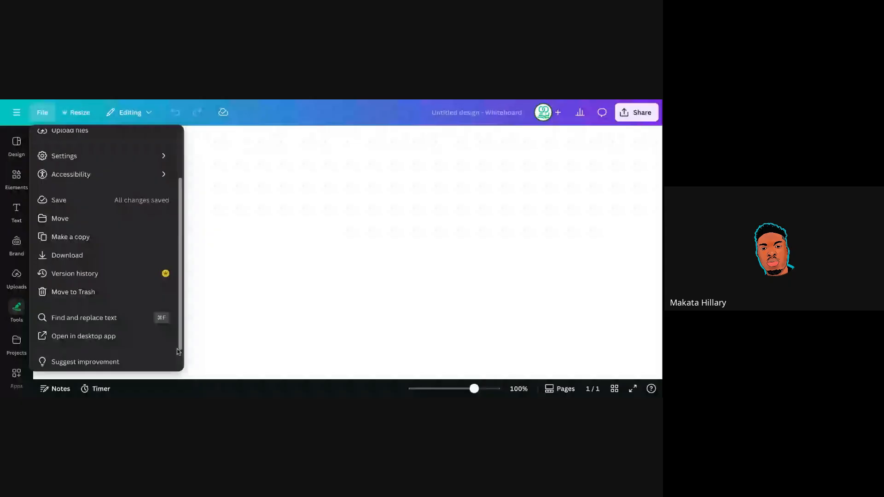
{"action": "scroll", "coordinate": [178, 351], "scroll_direction": "up", "scroll_amount": 2}
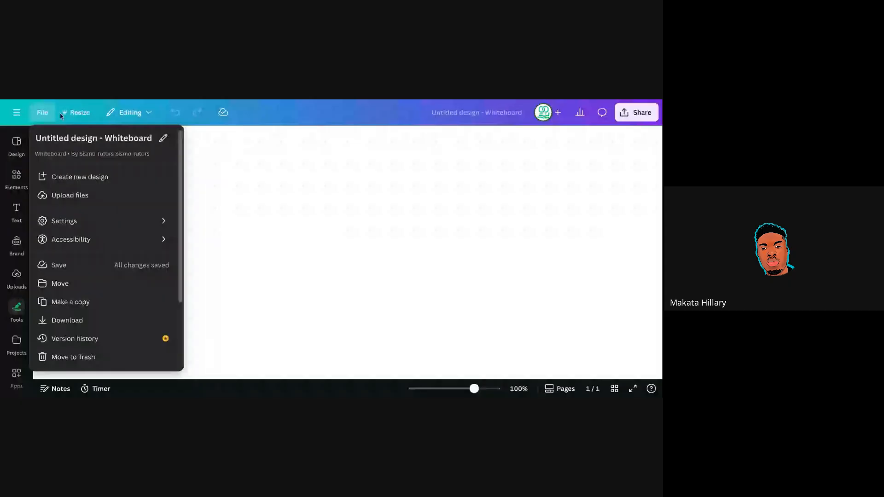
{"action": "left_click", "coordinate": [60, 116]}
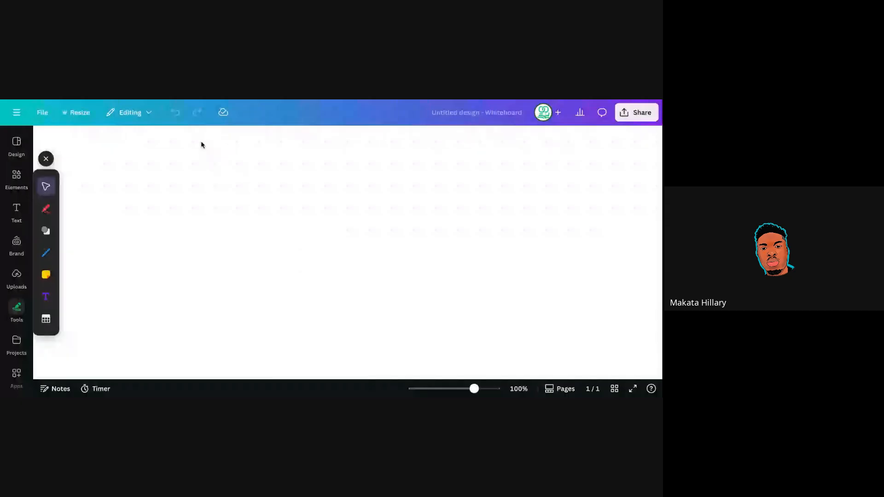
Look through the Resize options, including suggested sizes, categories and Magic Switch, and leave the whiteboard size as it is
{"action": "left_click", "coordinate": [83, 115]}
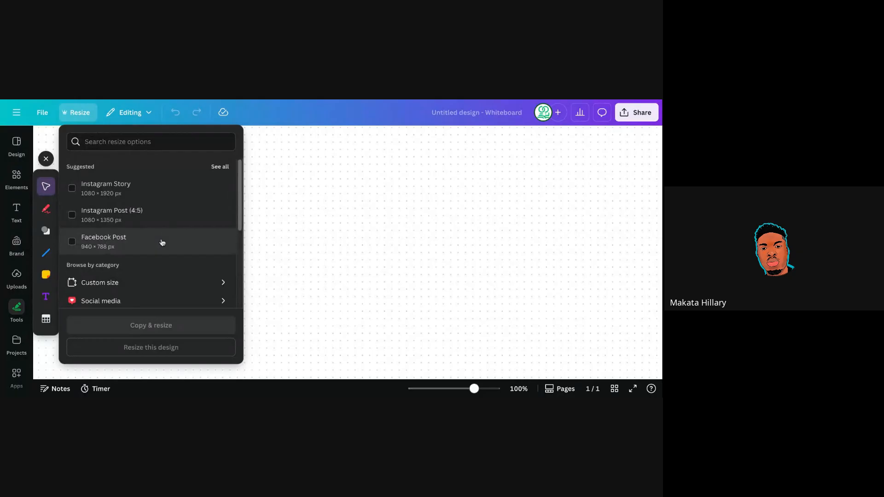
{"action": "left_click_drag", "start_coordinate": [240, 210], "coordinate": [239, 252]}
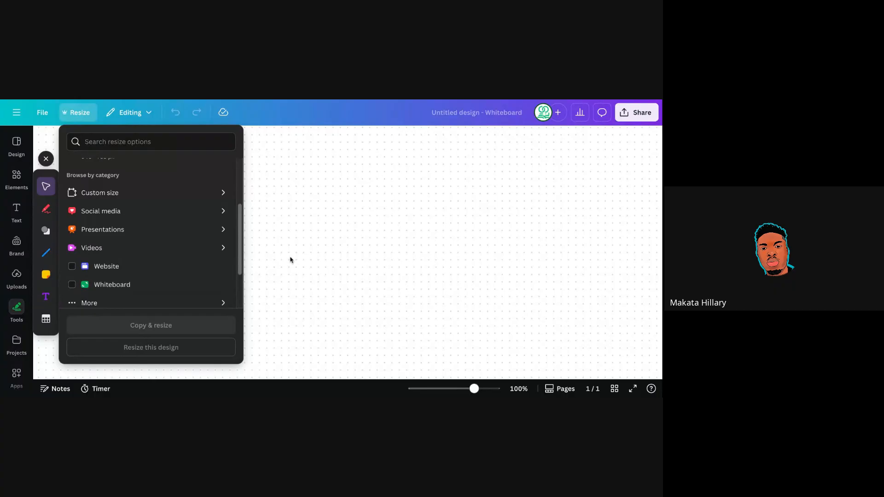
{"action": "left_click_drag", "start_coordinate": [240, 248], "coordinate": [242, 280]}
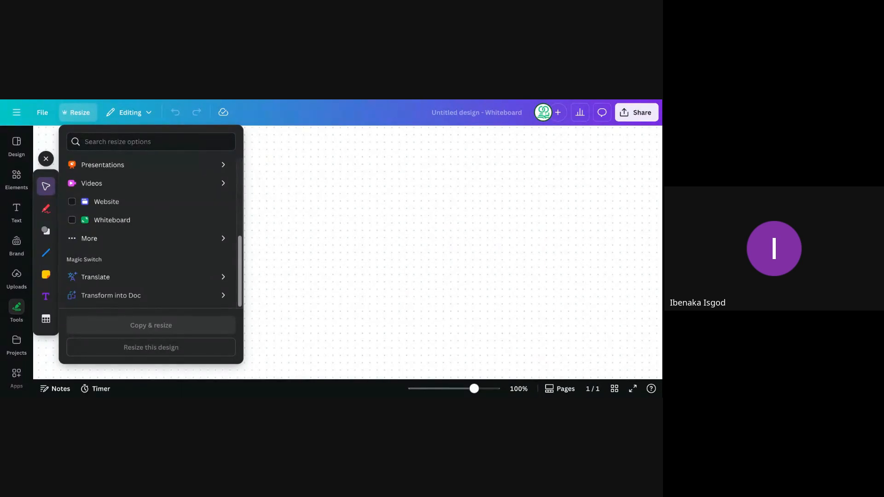
{"action": "scroll", "coordinate": [240, 194], "scroll_direction": "up", "scroll_amount": 5}
{"action": "mouse_move", "coordinate": [241, 193]}
{"action": "left_mouse_down"}
{"action": "mouse_move", "coordinate": [242, 286]}
{"action": "mouse_move", "coordinate": [236, 190]}
{"action": "left_mouse_up"}
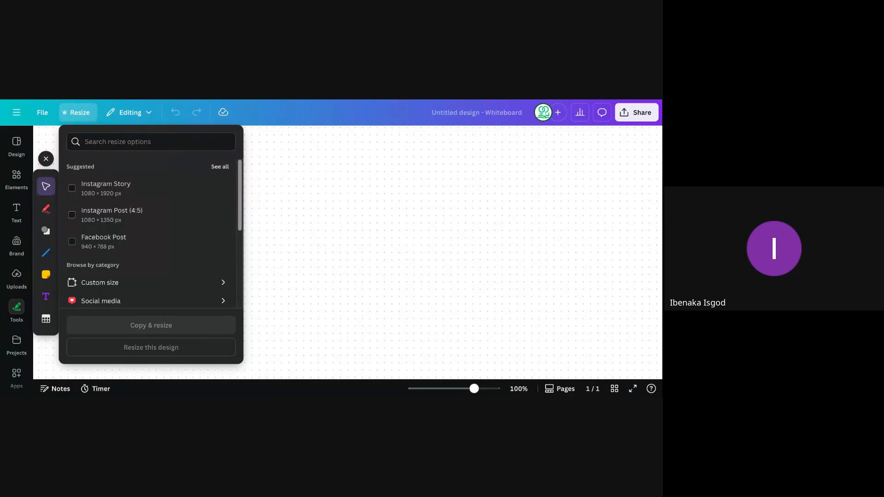
{"action": "left_click", "coordinate": [248, 202]}
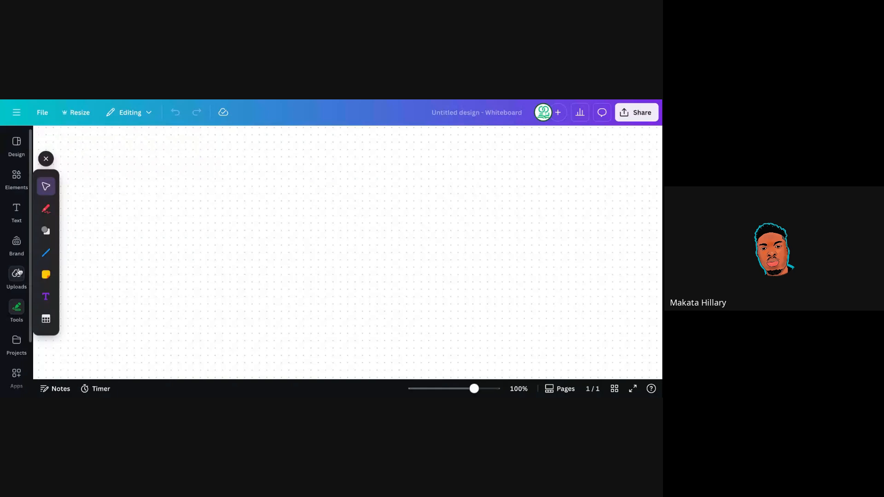
Look through the editor's side tools and examine the access and export options for sharing the design
{"action": "scroll", "coordinate": [30, 251], "scroll_direction": "down", "scroll_amount": 2}
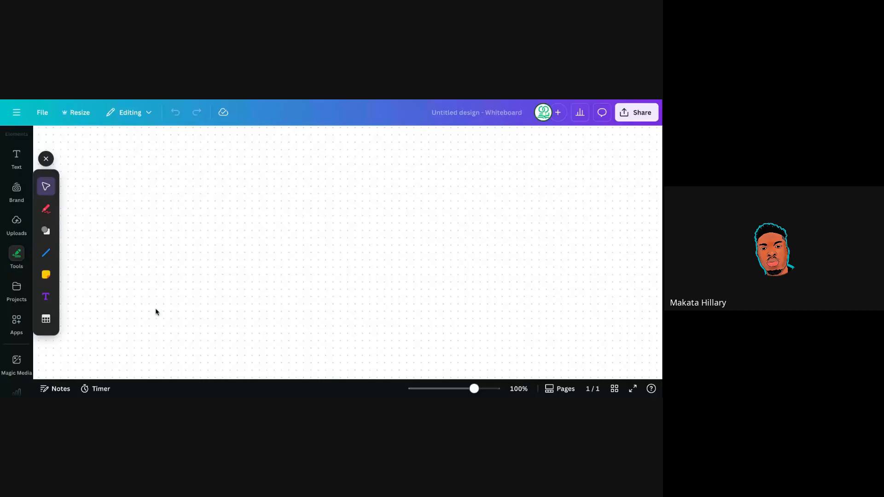
{"action": "scroll", "coordinate": [31, 219], "scroll_direction": "up", "scroll_amount": 2}
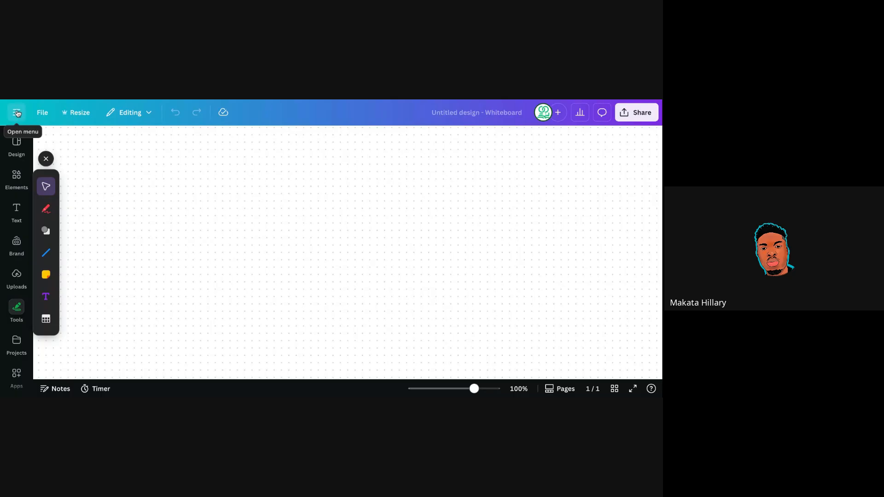
{"action": "left_click", "coordinate": [39, 113]}
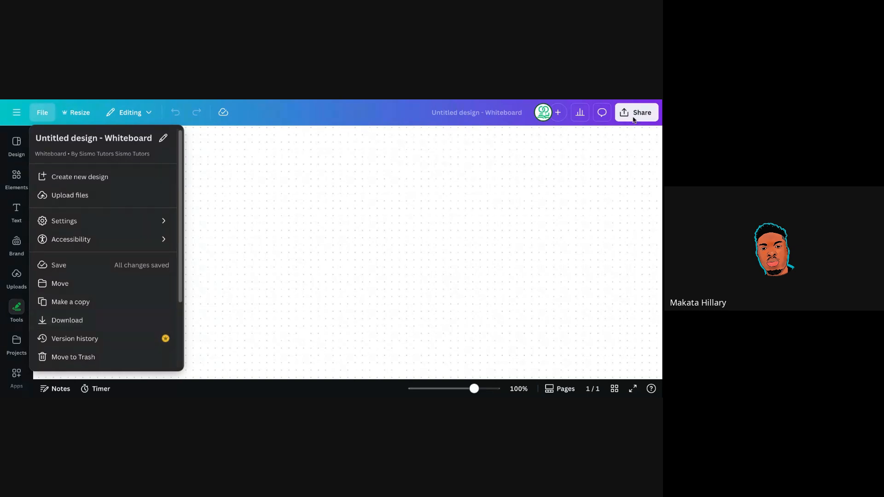
{"action": "left_click", "coordinate": [628, 120]}
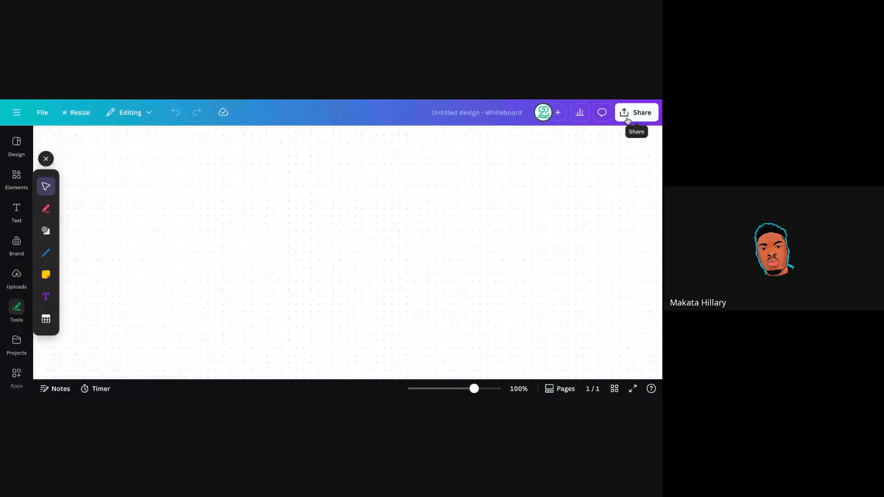
{"action": "left_click", "coordinate": [629, 120]}
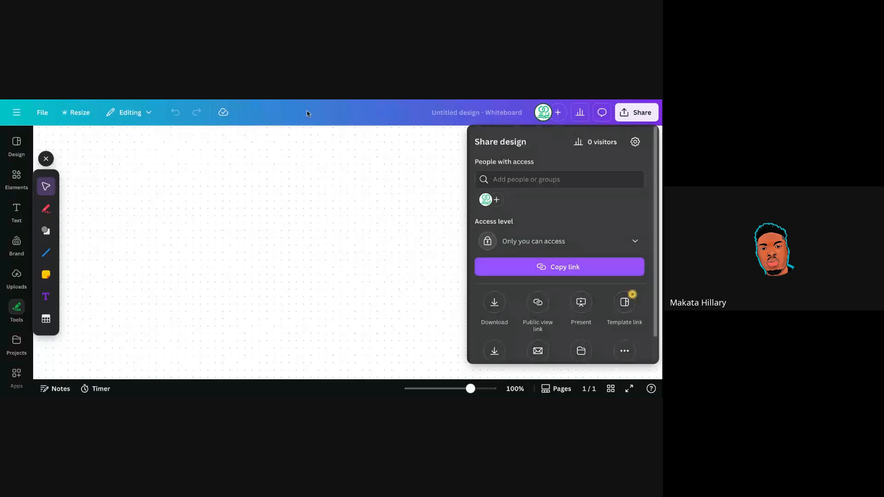
{"action": "left_click", "coordinate": [333, 223]}
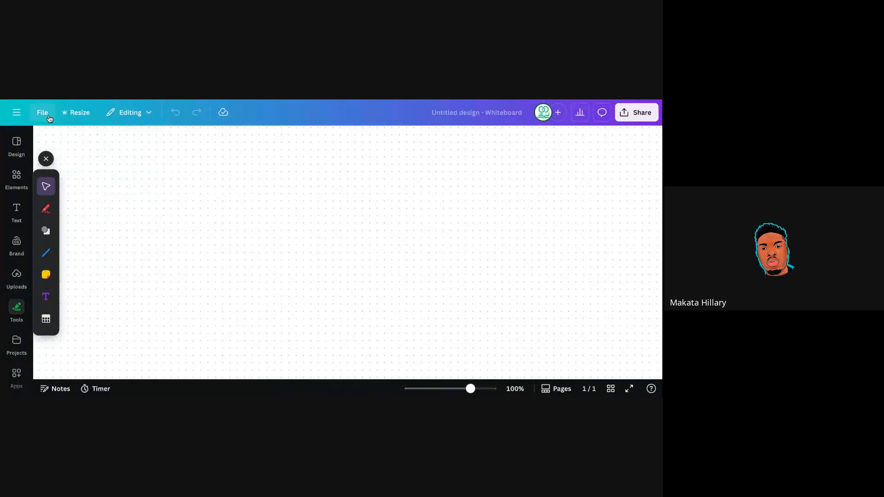
Review the suggested resize formats and the Editing, Commenting and Viewing modes of the whiteboard
{"action": "left_click", "coordinate": [70, 113]}
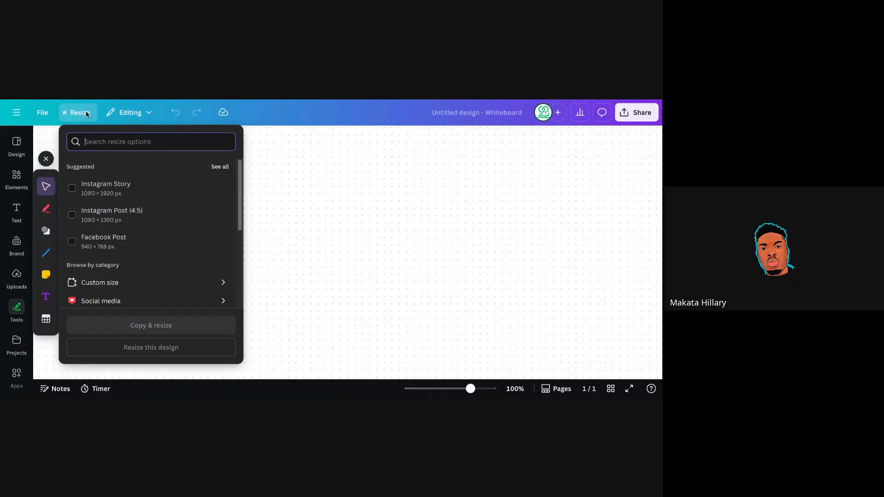
{"action": "left_click", "coordinate": [151, 114]}
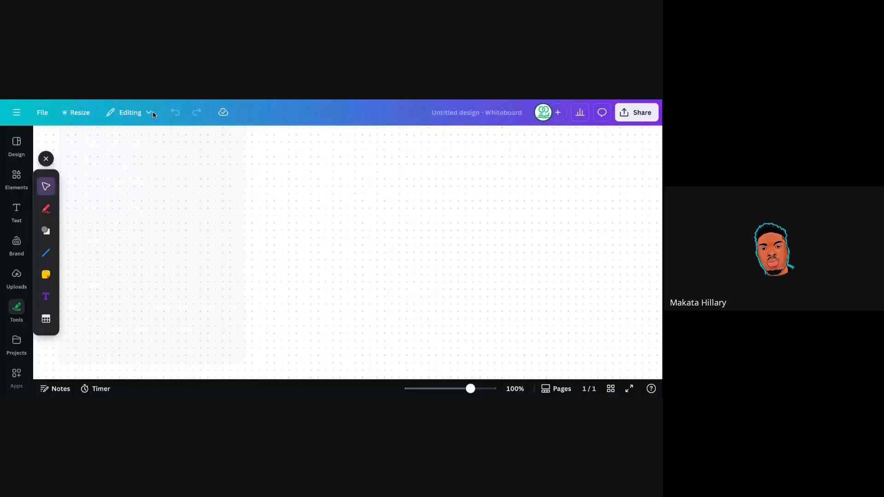
{"action": "left_click", "coordinate": [150, 115]}
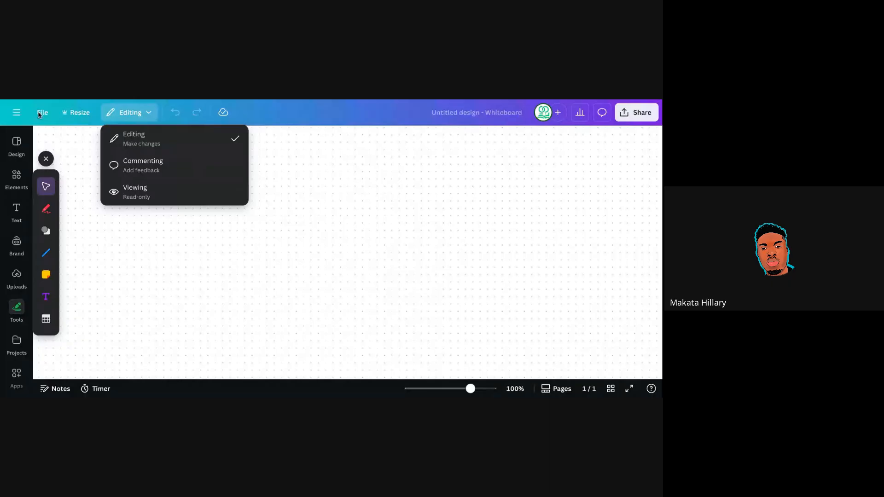
{"action": "left_click", "coordinate": [308, 186]}
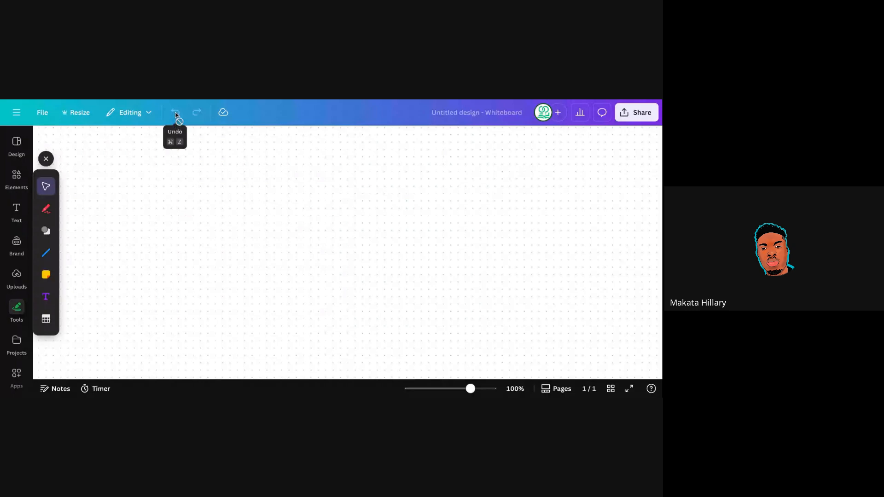
Add the recently used photos of the woman with a phone and the woman with crossed arms, moving the latter to the left
{"action": "left_click", "coordinate": [16, 179]}
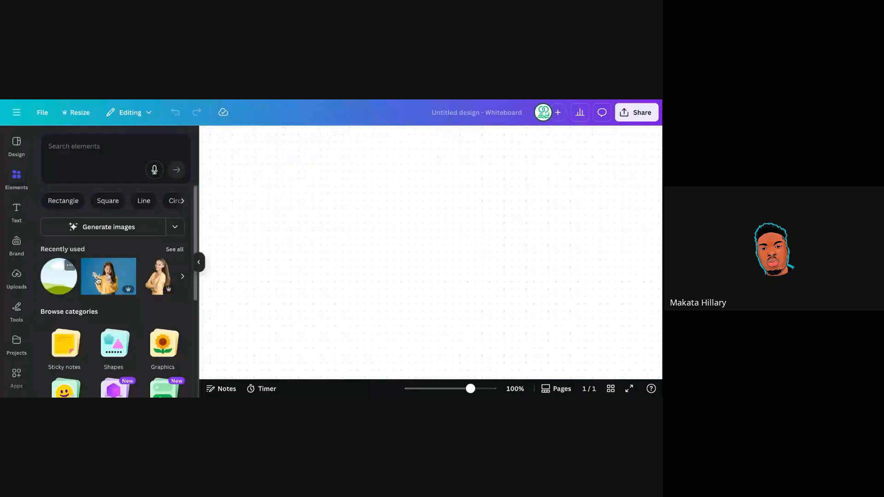
{"action": "left_click", "coordinate": [98, 280]}
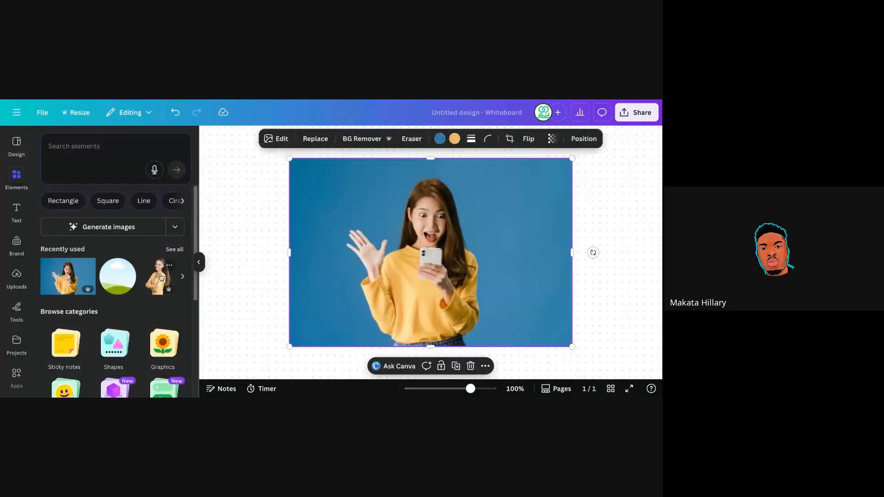
{"action": "left_click", "coordinate": [160, 276]}
{"action": "left_click", "coordinate": [198, 262]}
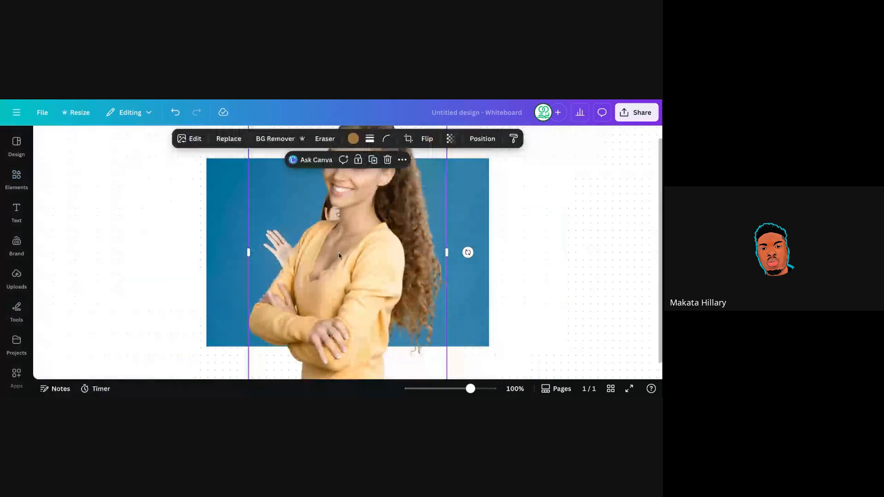
{"action": "left_click_drag", "start_coordinate": [338, 256], "coordinate": [218, 248]}
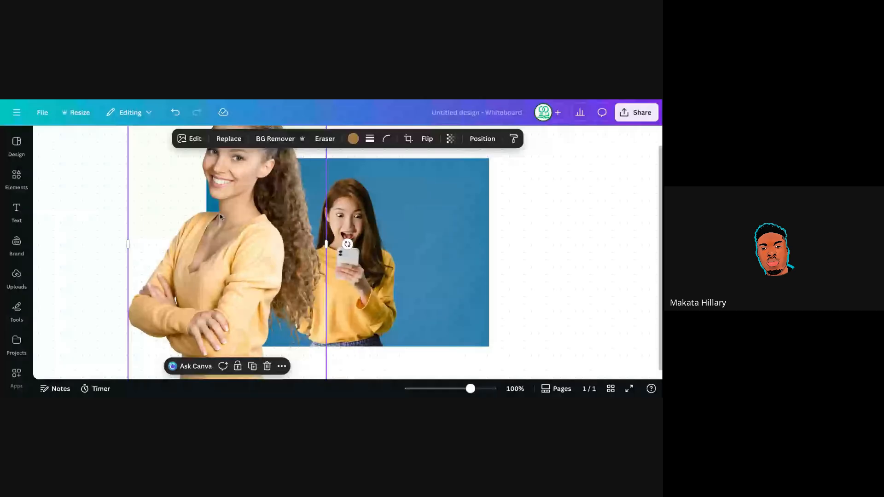
Undo the photo move and both photo insertions, and redo them all
{"action": "left_click", "coordinate": [174, 113]}
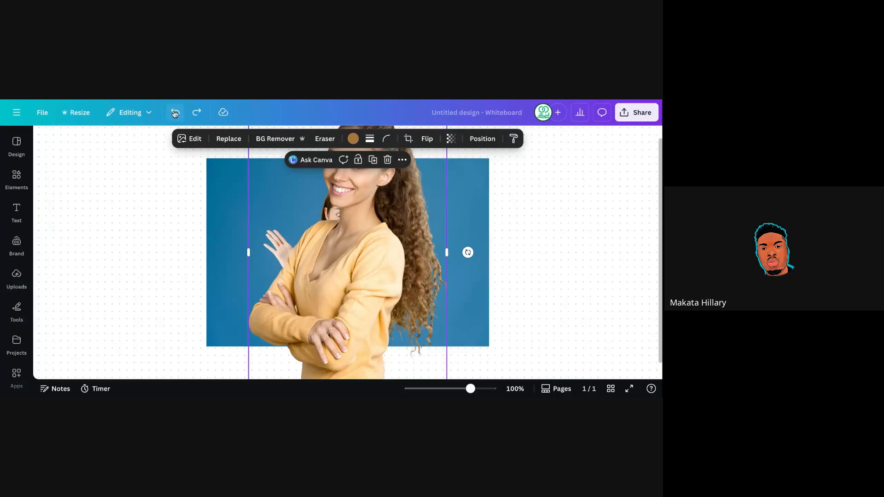
{"action": "left_click", "coordinate": [177, 113]}
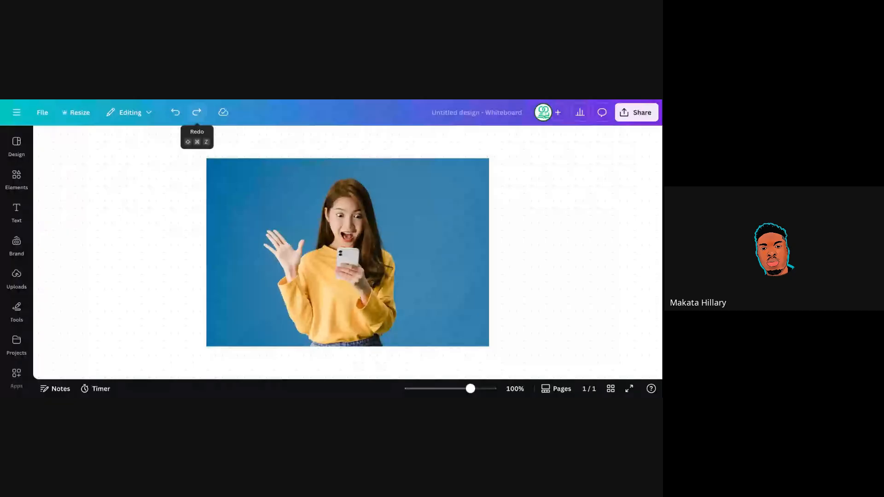
{"action": "left_click", "coordinate": [176, 113]}
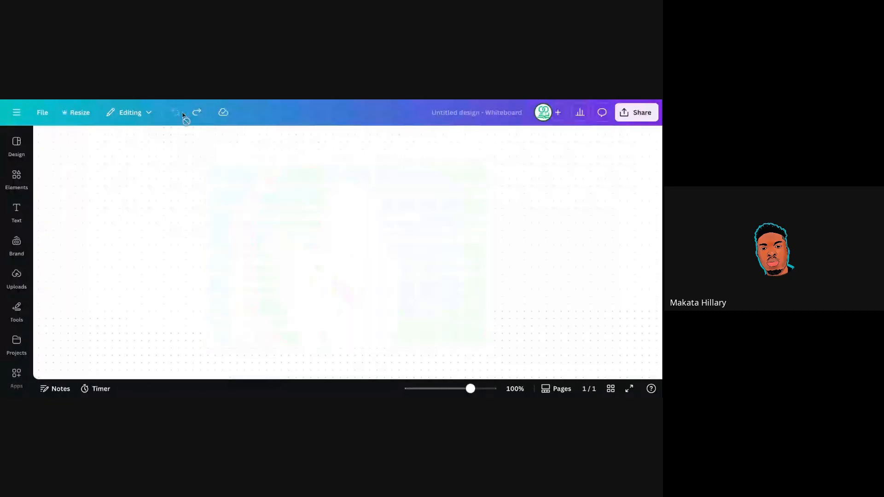
{"action": "left_click", "coordinate": [193, 117]}
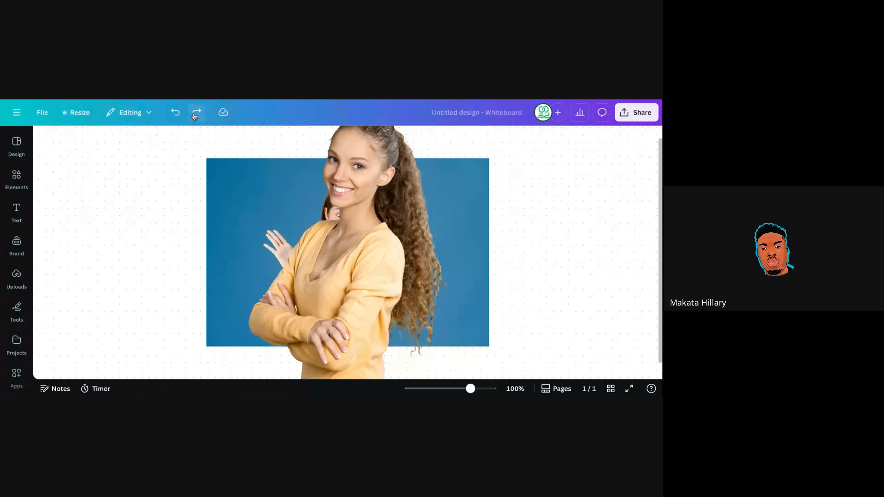
{"action": "left_click", "coordinate": [195, 118]}
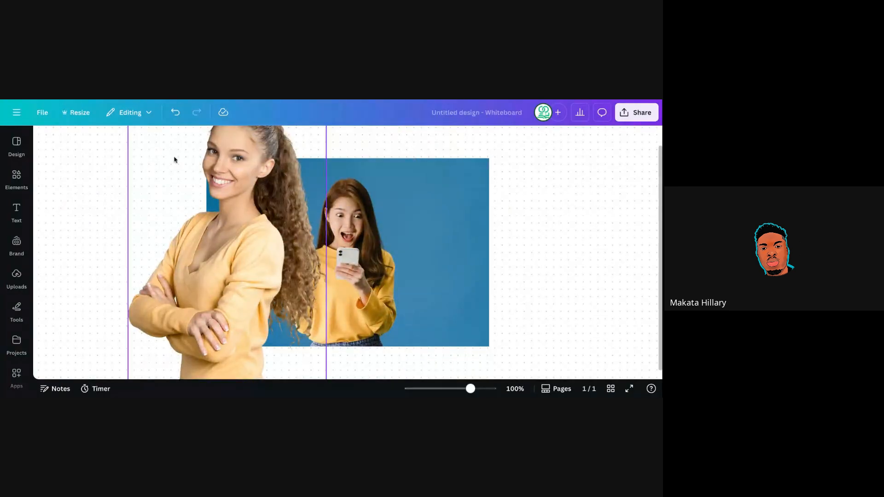
Delete both photos from the whiteboard
{"action": "left_click", "coordinate": [215, 241]}
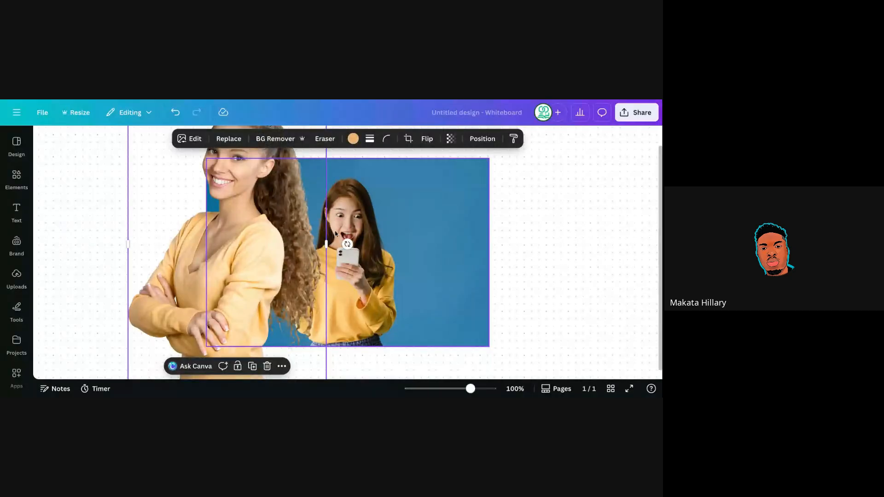
{"action": "key", "text": "Delete"}
{"action": "left_click", "coordinate": [359, 241]}
{"action": "key", "text": "Delete"}
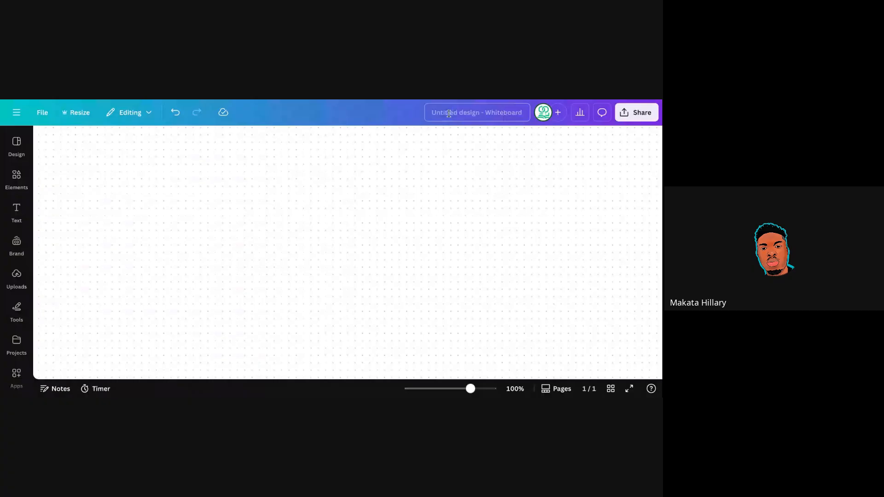
Clear the design title and leave the field without entering a new name
{"action": "left_click", "coordinate": [475, 114]}
{"action": "key", "text": "BackSpace"}
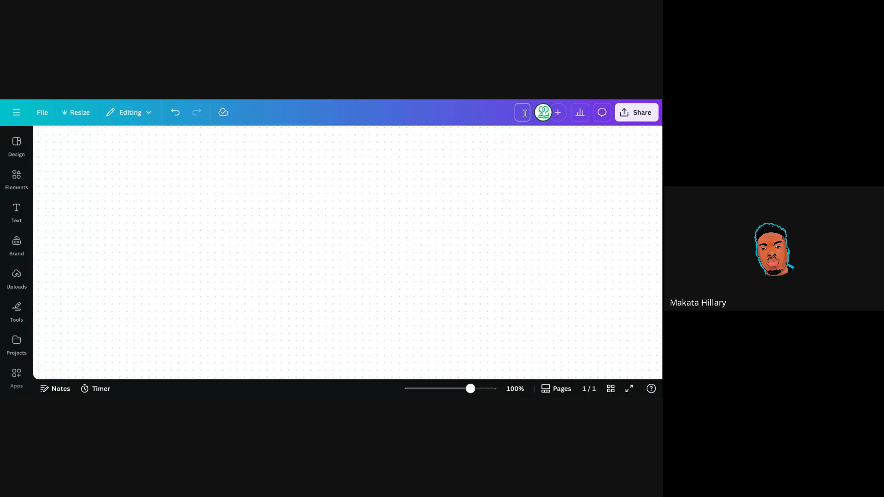
{"action": "left_click", "coordinate": [394, 122]}
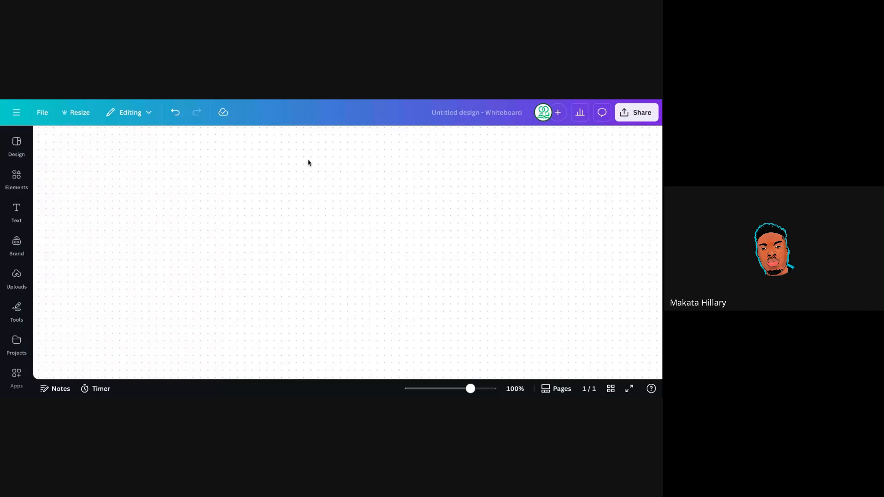
Look over the design's sharing options and take a brief look at the element library
{"action": "left_click", "coordinate": [626, 115]}
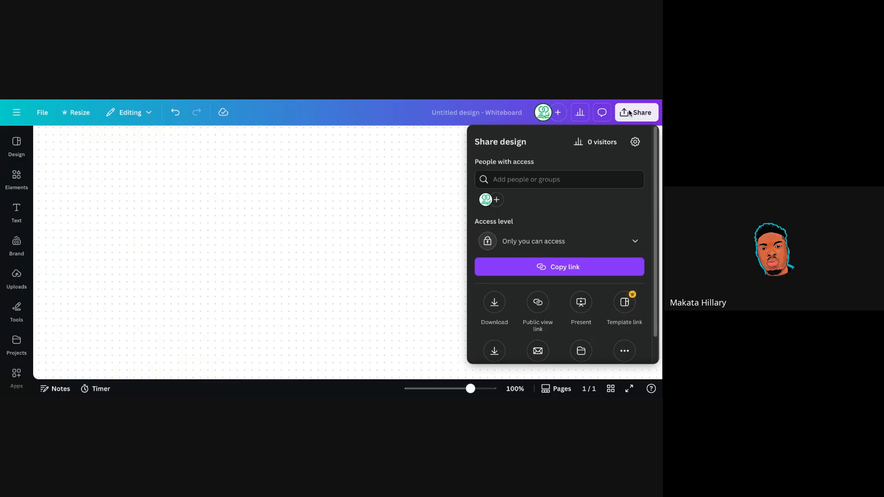
{"action": "left_click", "coordinate": [392, 118]}
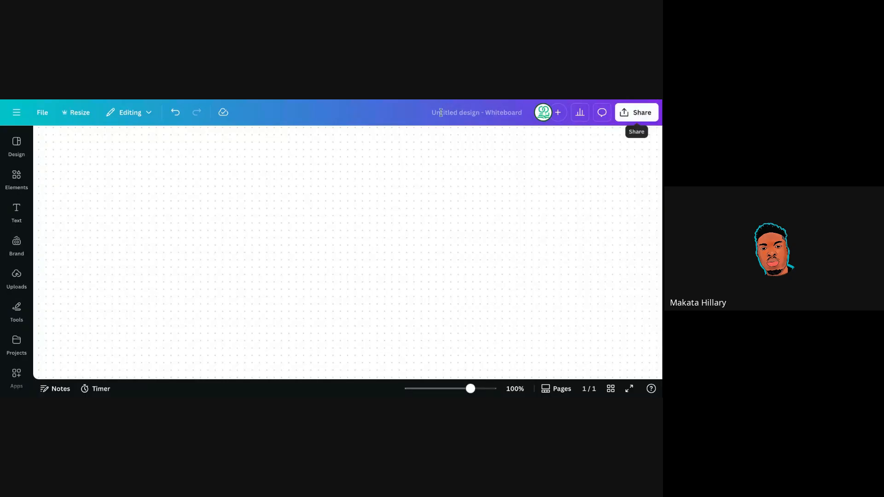
{"action": "left_click", "coordinate": [18, 143]}
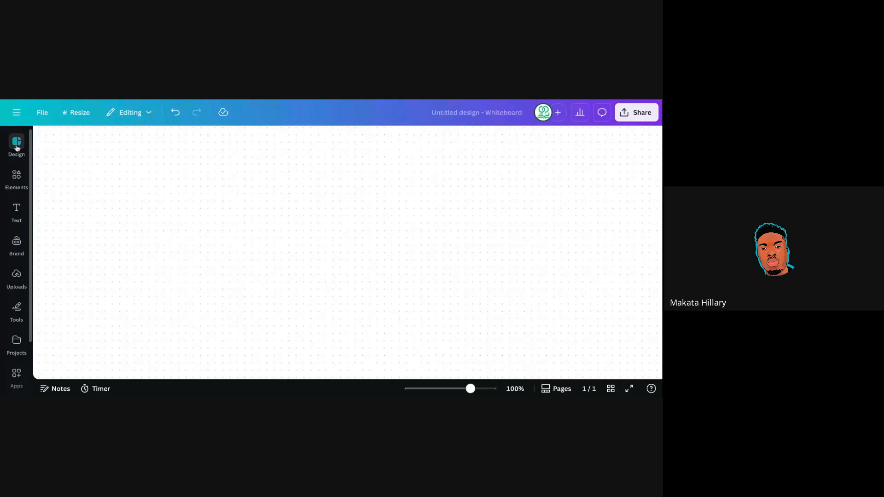
{"action": "left_click", "coordinate": [21, 182]}
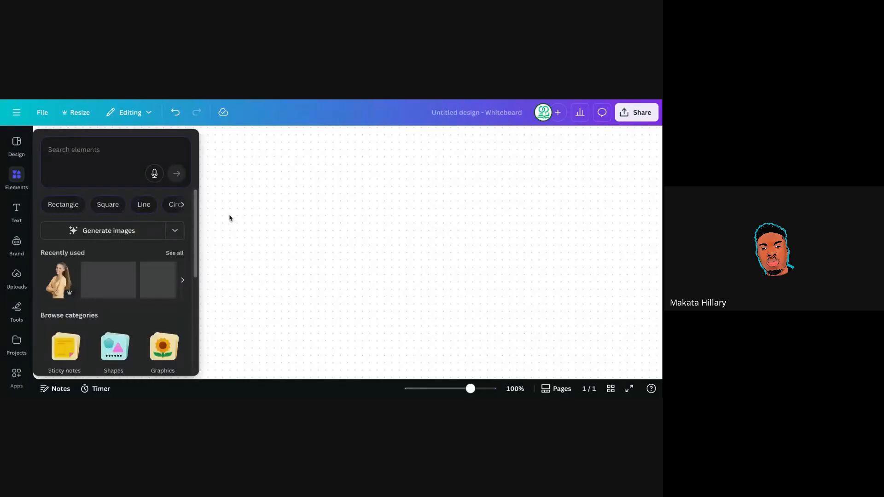
{"action": "left_click", "coordinate": [246, 185]}
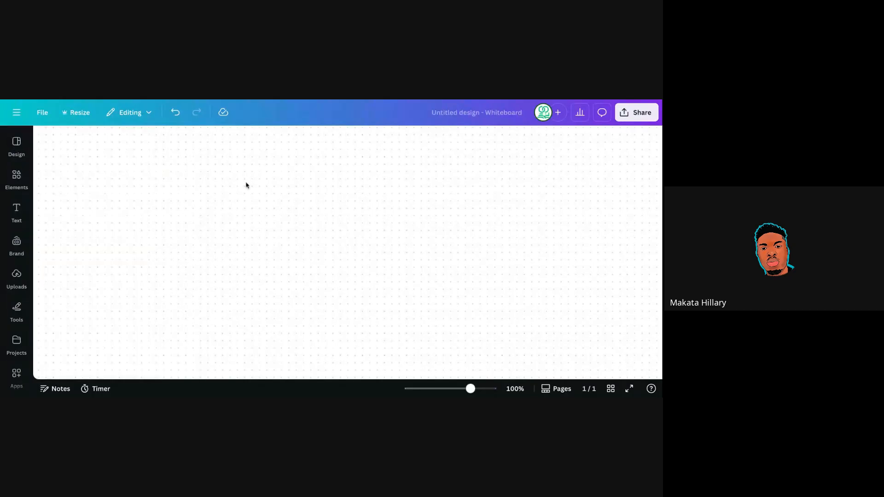
Browse the premium and general whiteboard templates and view the field for describing an ideal design
{"action": "left_click", "coordinate": [19, 147]}
{"action": "mouse_move", "coordinate": [18, 148]}
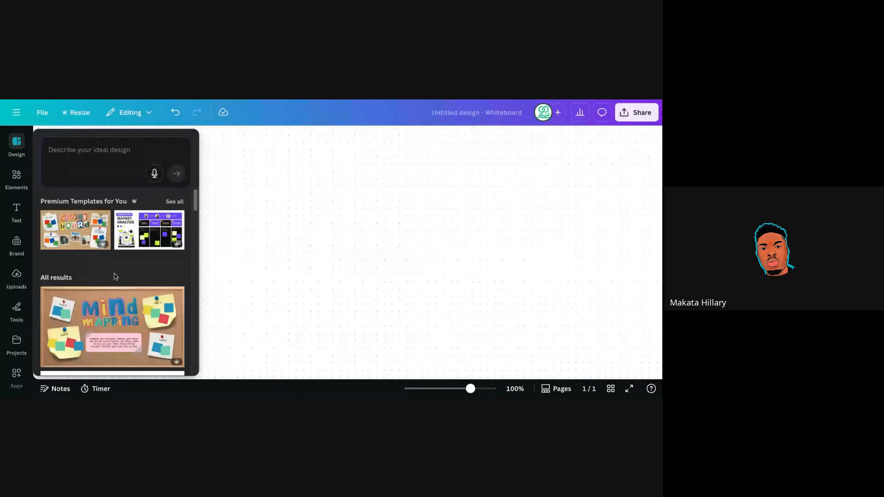
{"action": "scroll", "coordinate": [115, 277], "scroll_direction": "down", "scroll_amount": 5}
{"action": "scroll", "coordinate": [115, 276], "scroll_direction": "down", "scroll_amount": 3}
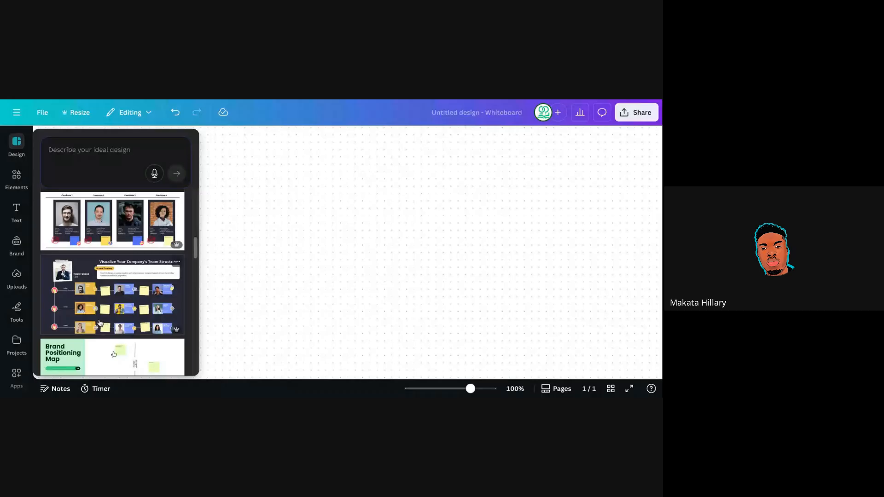
{"action": "scroll", "coordinate": [99, 322], "scroll_direction": "down", "scroll_amount": 5}
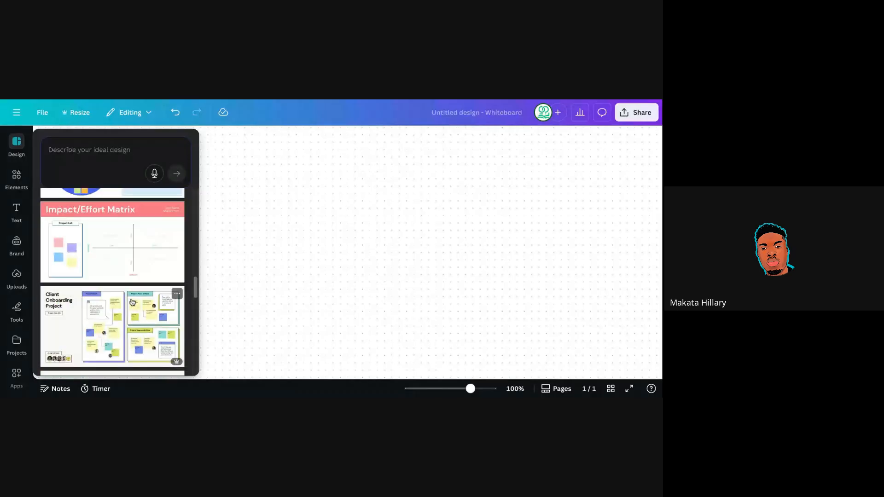
{"action": "scroll", "coordinate": [132, 302], "scroll_direction": "up", "scroll_amount": 10}
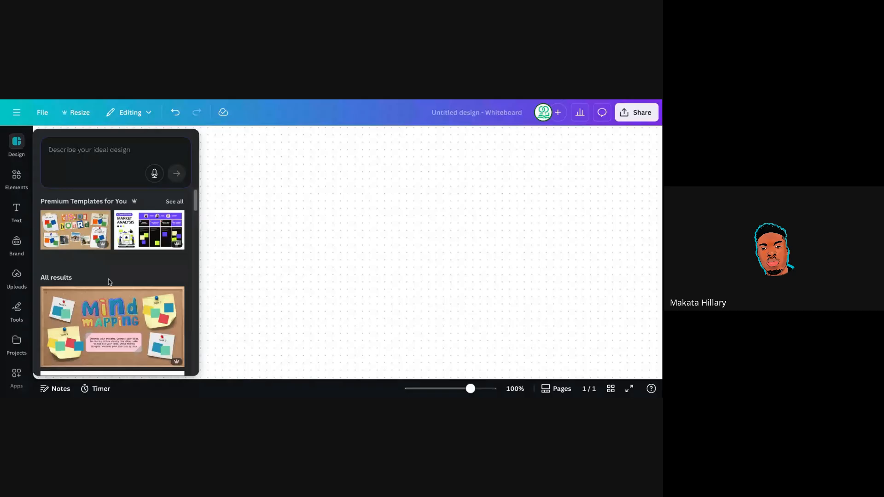
{"action": "scroll", "coordinate": [147, 295], "scroll_direction": "down", "scroll_amount": 2}
{"action": "scroll", "coordinate": [147, 312], "scroll_direction": "down", "scroll_amount": 5}
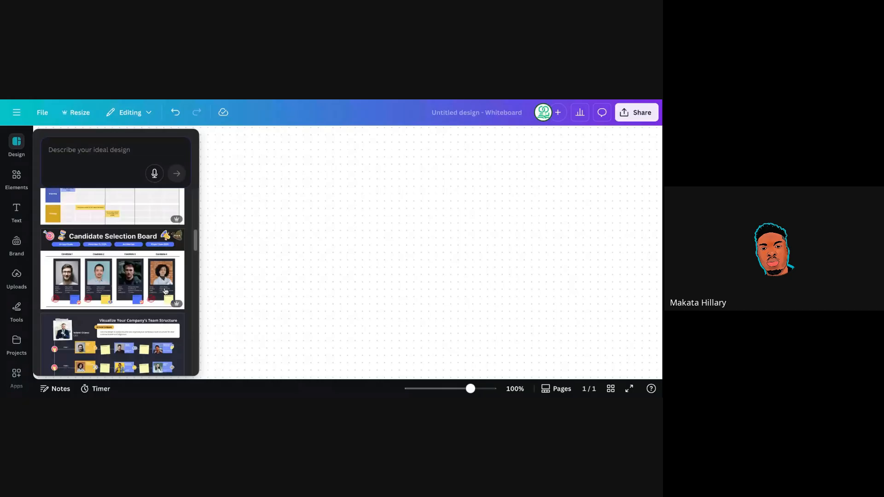
{"action": "scroll", "coordinate": [130, 241], "scroll_direction": "up", "scroll_amount": 8}
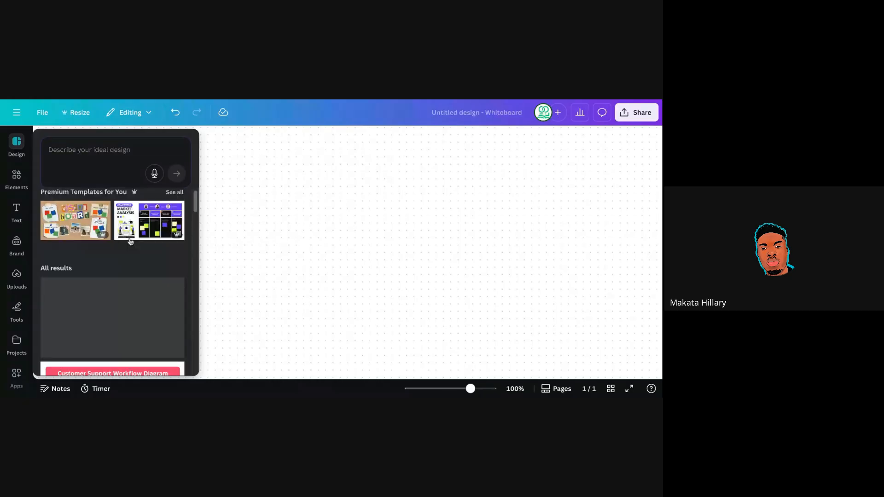
{"action": "scroll", "coordinate": [131, 240], "scroll_direction": "up", "scroll_amount": 1}
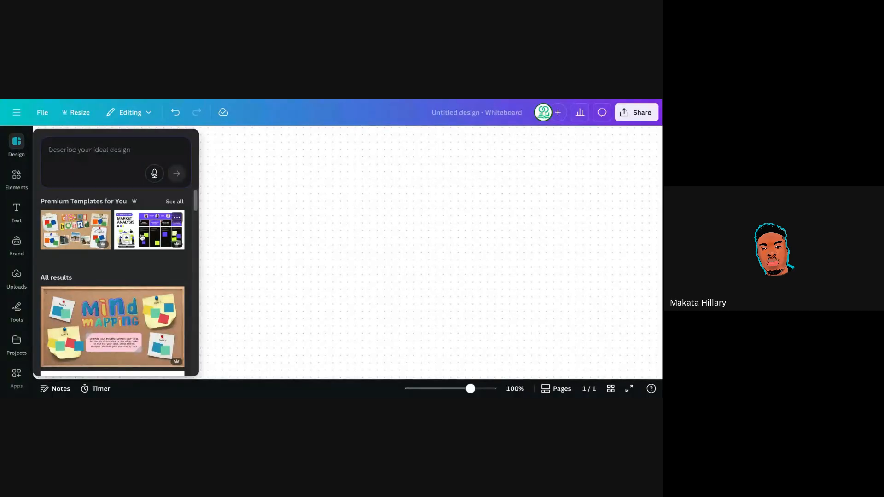
{"action": "left_click", "coordinate": [122, 173]}
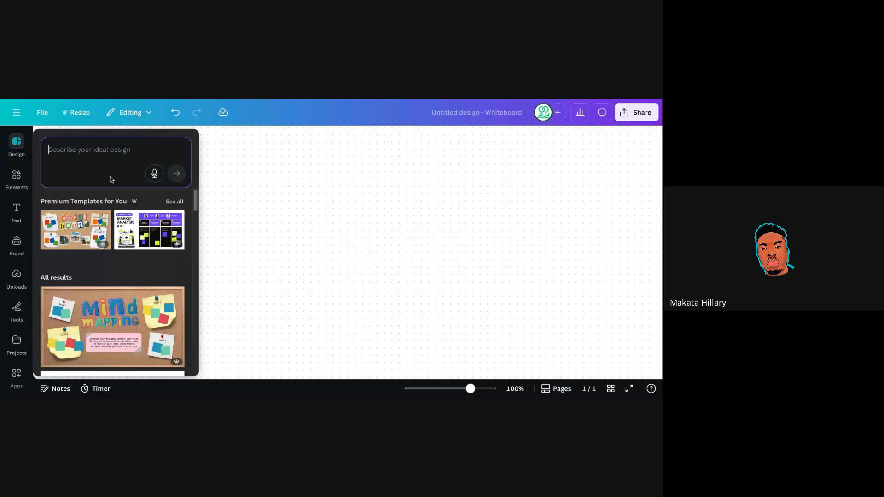
Look through the element library's browse categories, from sticky notes and shapes to grids and mockups
{"action": "left_click", "coordinate": [17, 179]}
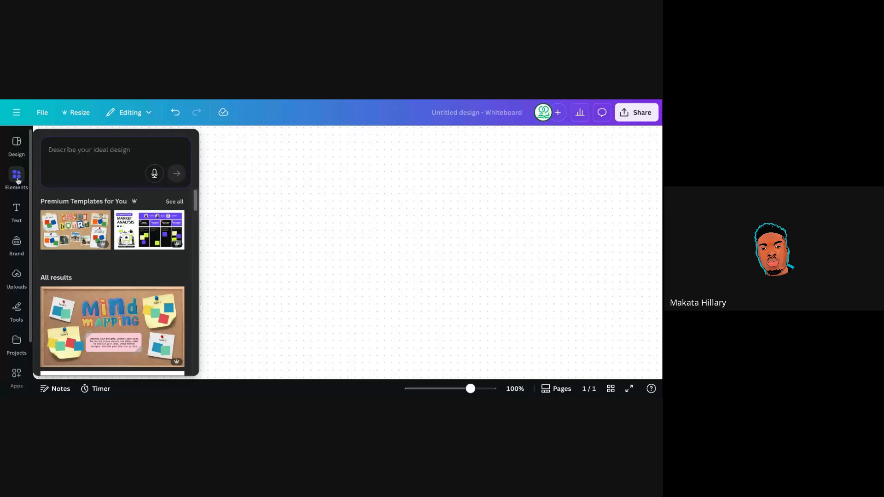
{"action": "left_click", "coordinate": [107, 151]}
{"action": "left_click_drag", "start_coordinate": [194, 220], "coordinate": [183, 324]}
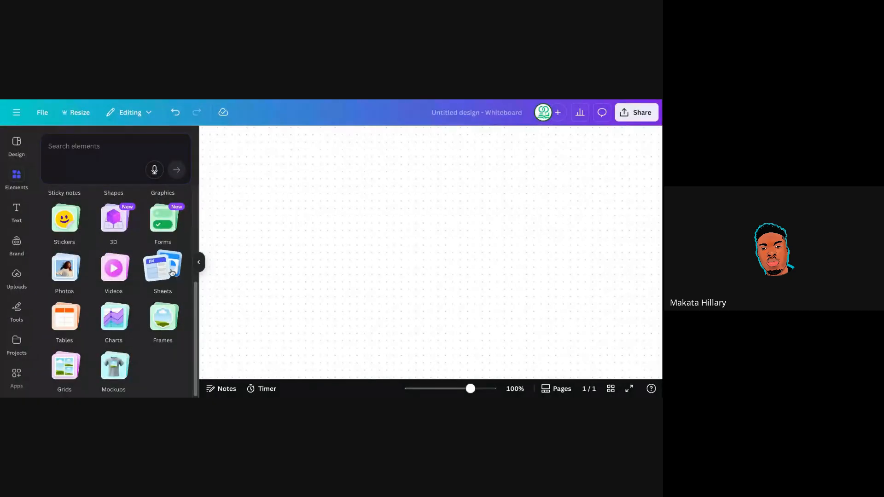
{"action": "scroll", "coordinate": [165, 266], "scroll_direction": "up", "scroll_amount": 3}
{"action": "scroll", "coordinate": [165, 266], "scroll_direction": "up", "scroll_amount": 2}
Search the element library for "lady"
{"action": "left_click", "coordinate": [81, 149]}
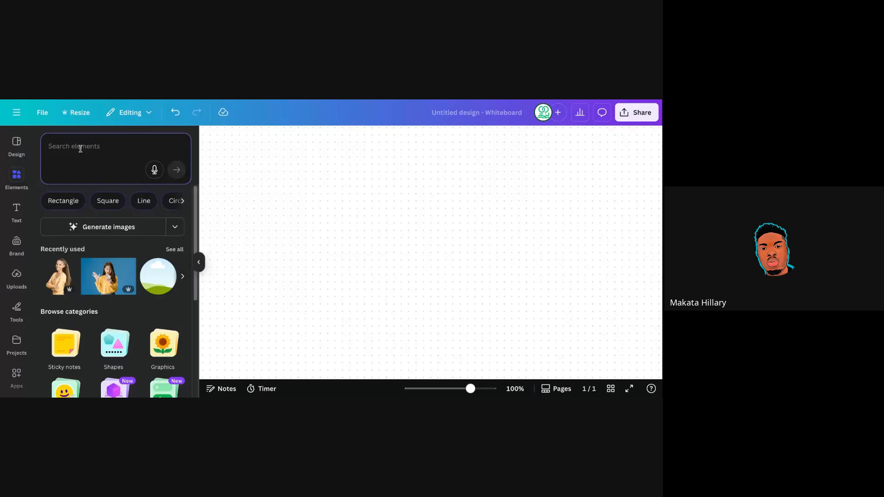
{"action": "type", "text": "lad"}
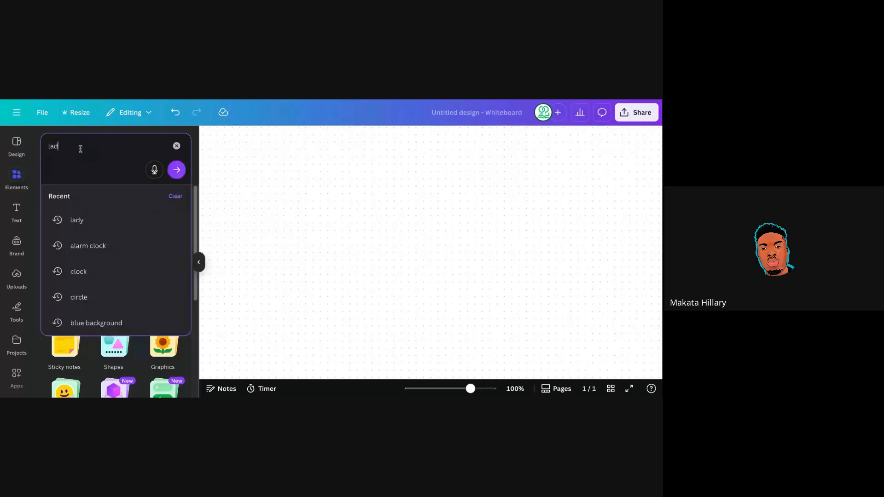
{"action": "type", "text": "y"}
{"action": "key", "text": "Return"}
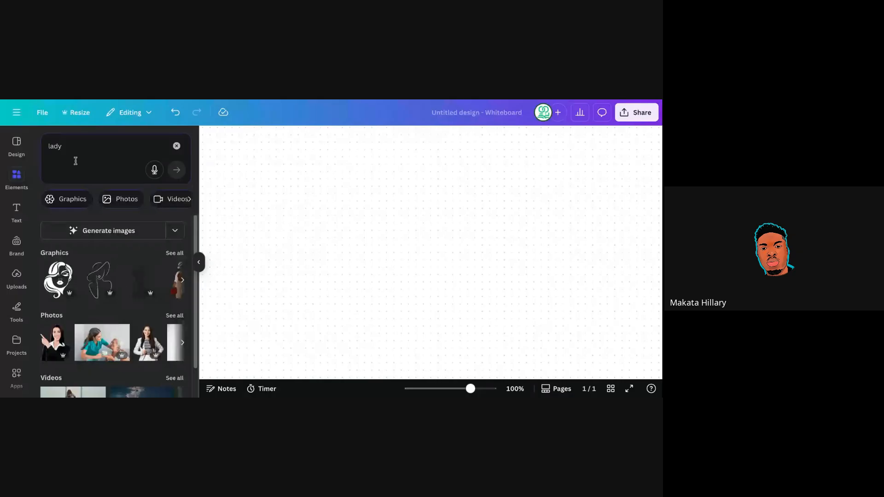
Show all graphics for the "lady" search and browse through them
{"action": "scroll", "coordinate": [127, 292], "scroll_direction": "down", "scroll_amount": 1}
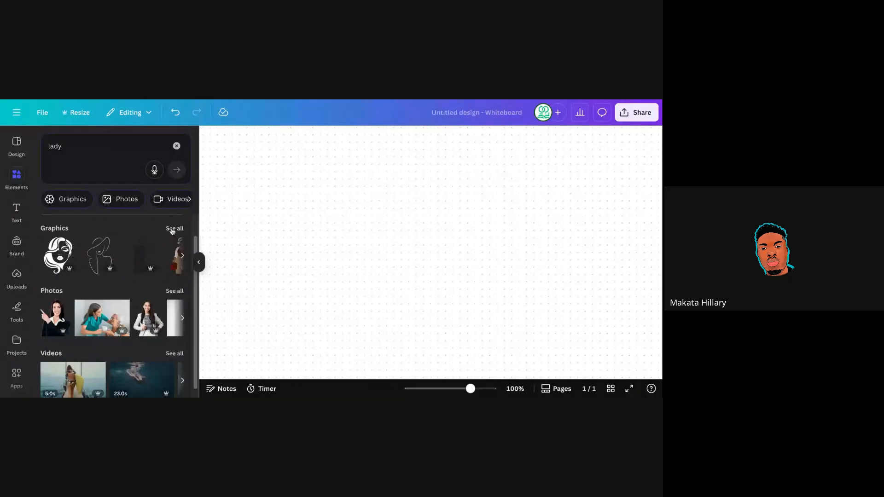
{"action": "left_click", "coordinate": [172, 230]}
{"action": "scroll", "coordinate": [197, 291], "scroll_direction": "down", "scroll_amount": 3}
{"action": "left_click_drag", "start_coordinate": [197, 290], "coordinate": [193, 339]}
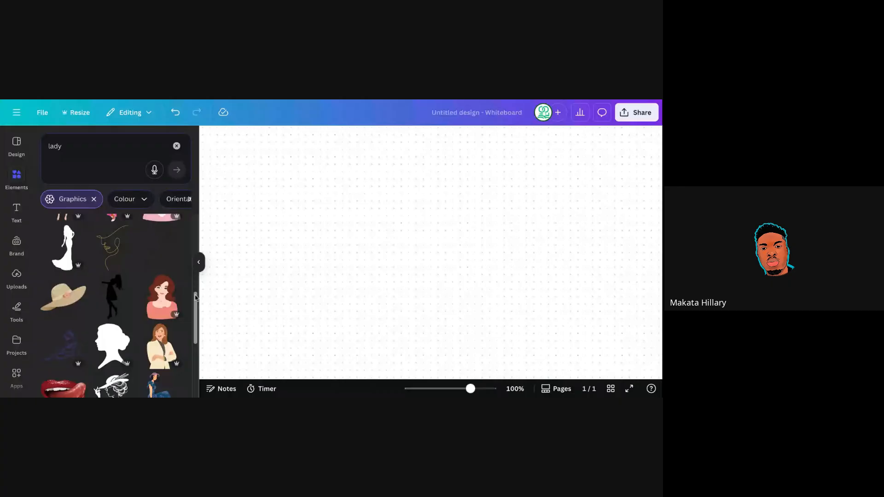
{"action": "left_click_drag", "start_coordinate": [195, 297], "coordinate": [195, 336]}
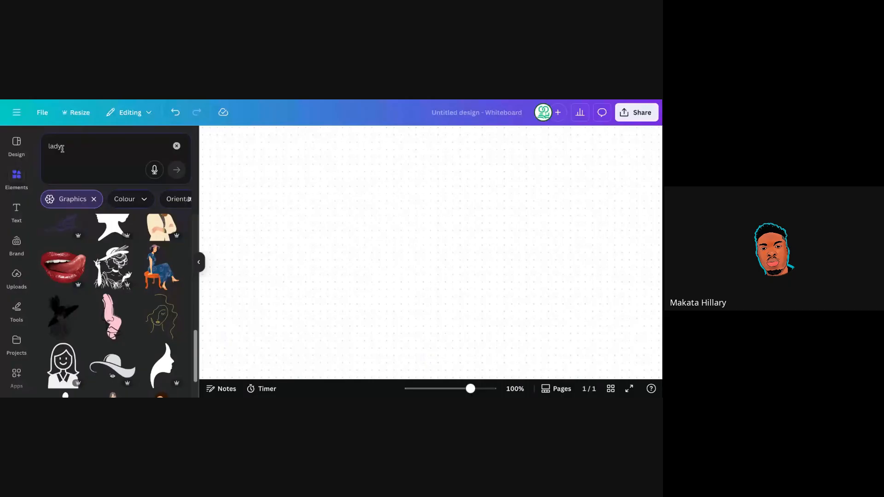
{"action": "scroll", "coordinate": [197, 352], "scroll_direction": "down", "scroll_amount": 1}
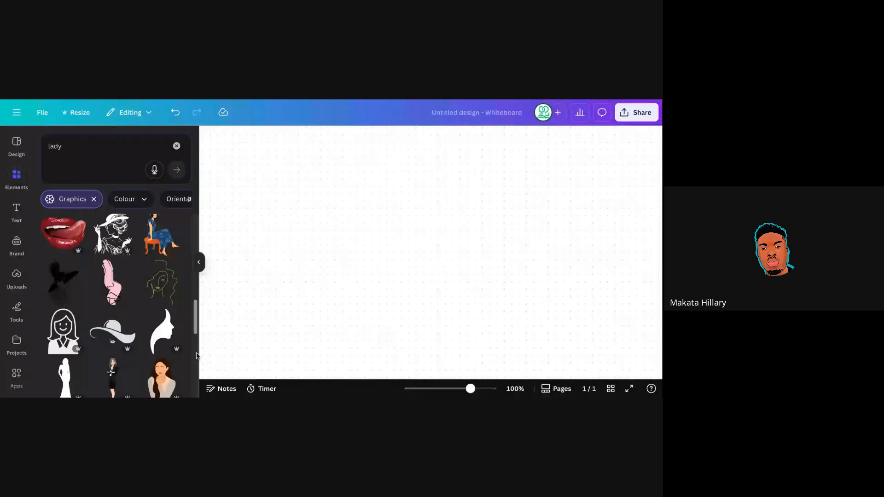
Leave the graphics results and browse all photos for the "lady" search, clearing the category filter at the end
{"action": "scroll", "coordinate": [196, 354], "scroll_direction": "down", "scroll_amount": 3}
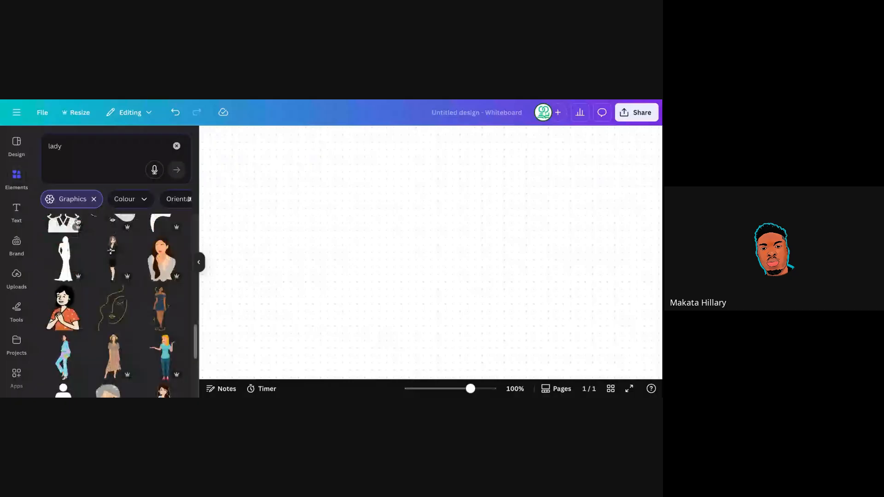
{"action": "left_click", "coordinate": [93, 200]}
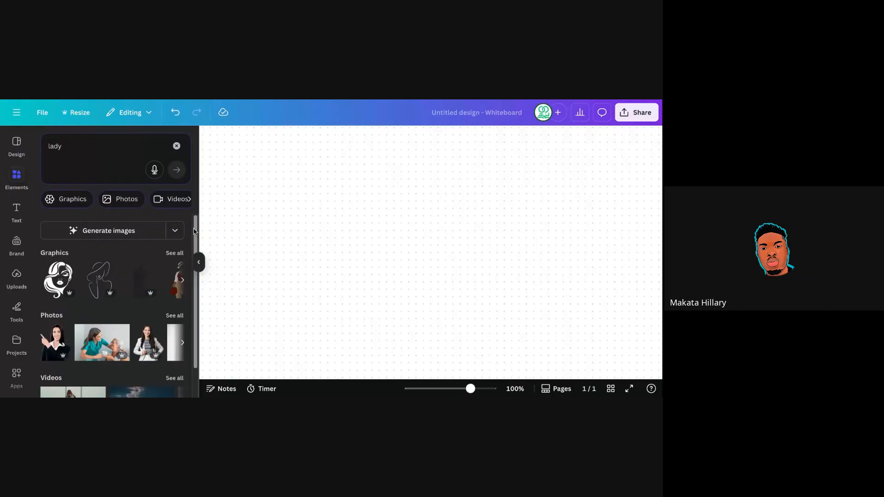
{"action": "left_click_drag", "start_coordinate": [194, 231], "coordinate": [183, 301]}
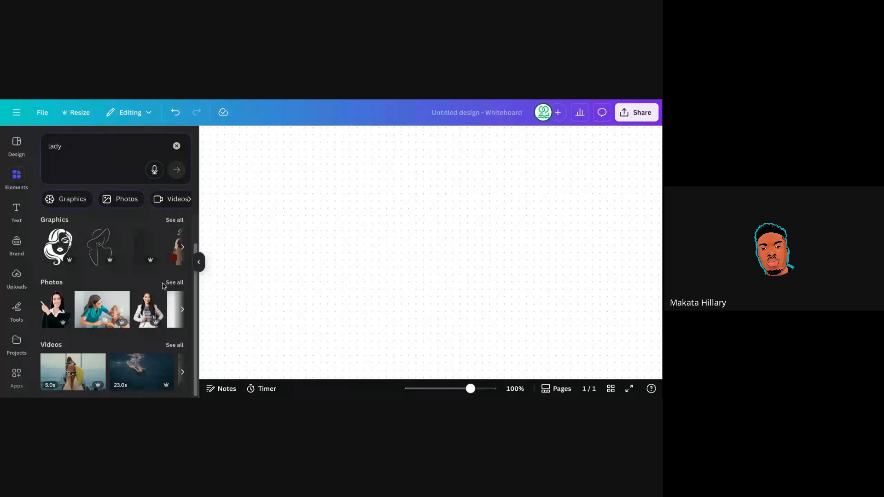
{"action": "left_click", "coordinate": [165, 284]}
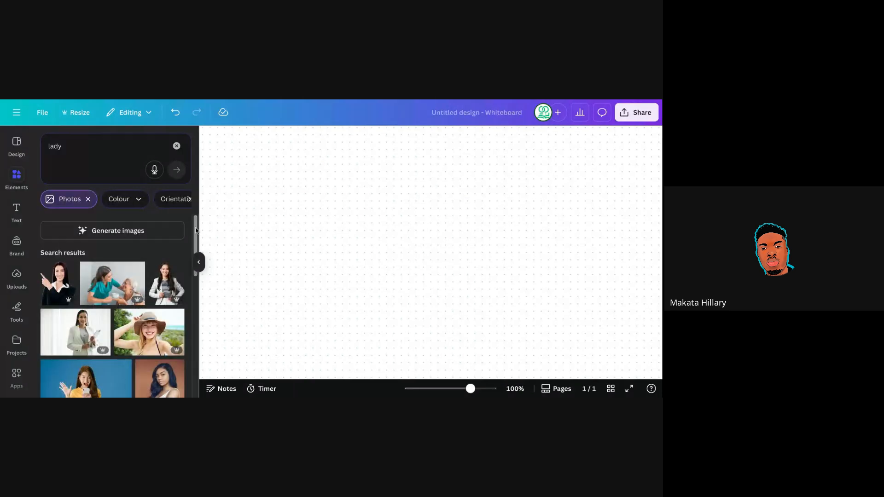
{"action": "mouse_move", "coordinate": [195, 230]}
{"action": "left_mouse_down"}
{"action": "mouse_move", "coordinate": [189, 295]}
{"action": "mouse_move", "coordinate": [188, 226]}
{"action": "left_mouse_up"}
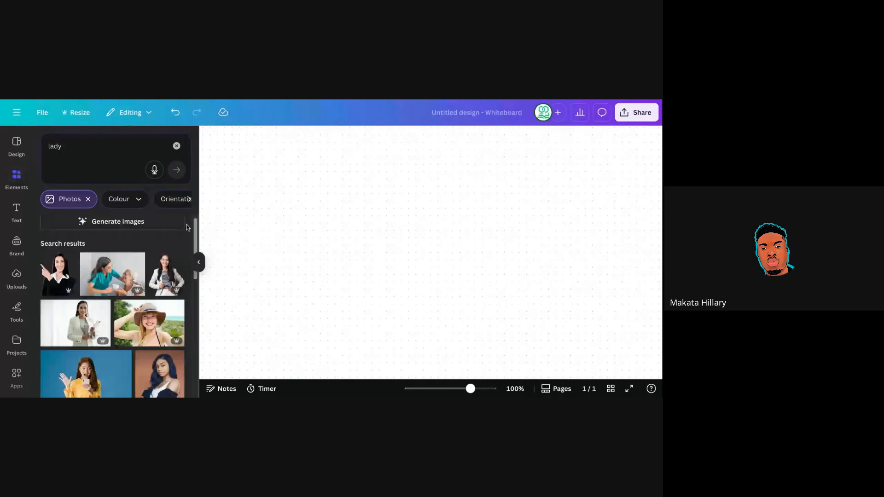
{"action": "left_click", "coordinate": [88, 199]}
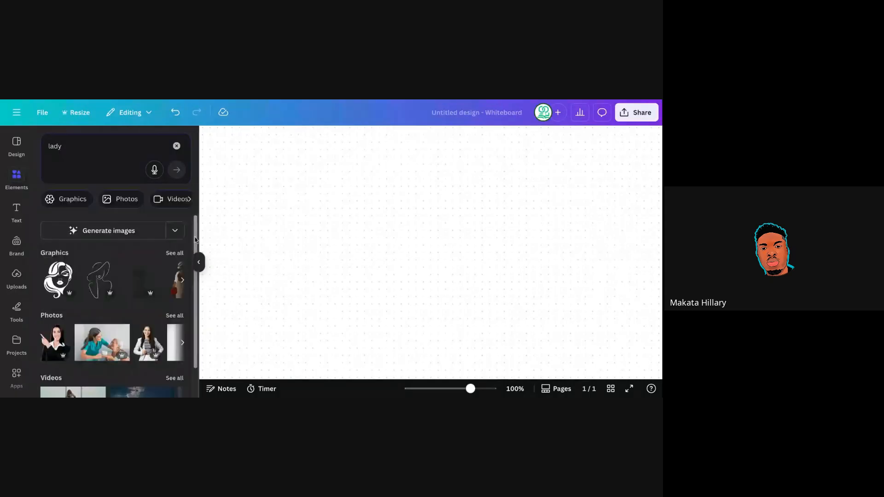
Show all videos for the "lady" search and browse through them
{"action": "scroll", "coordinate": [52, 355], "scroll_direction": "down", "scroll_amount": 1}
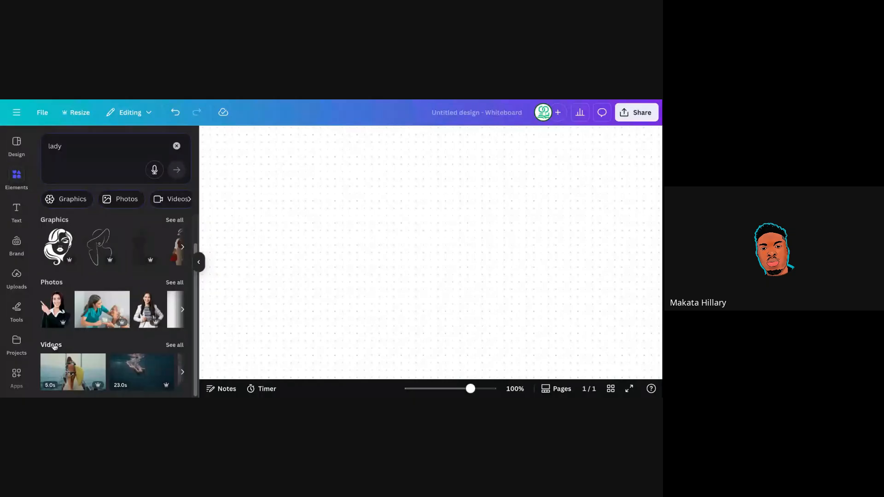
{"action": "left_click", "coordinate": [54, 347]}
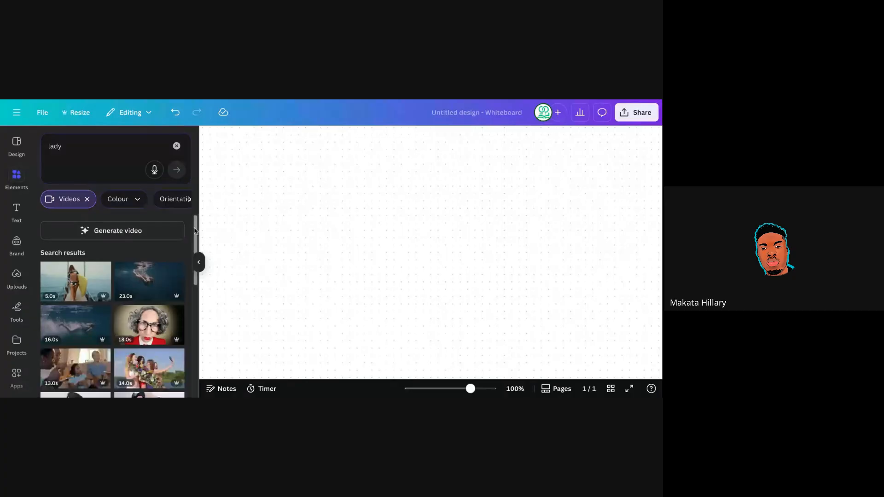
{"action": "scroll", "coordinate": [95, 283], "scroll_direction": "down", "scroll_amount": 2}
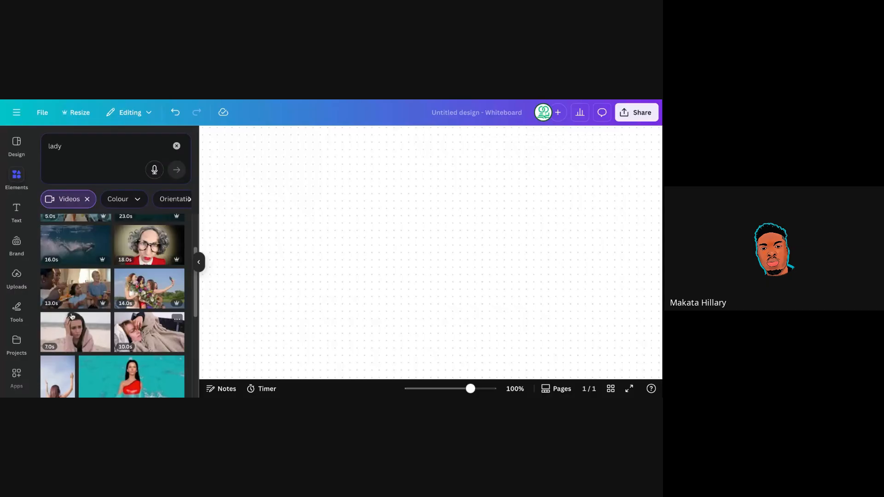
{"action": "scroll", "coordinate": [196, 244], "scroll_direction": "up", "scroll_amount": 2}
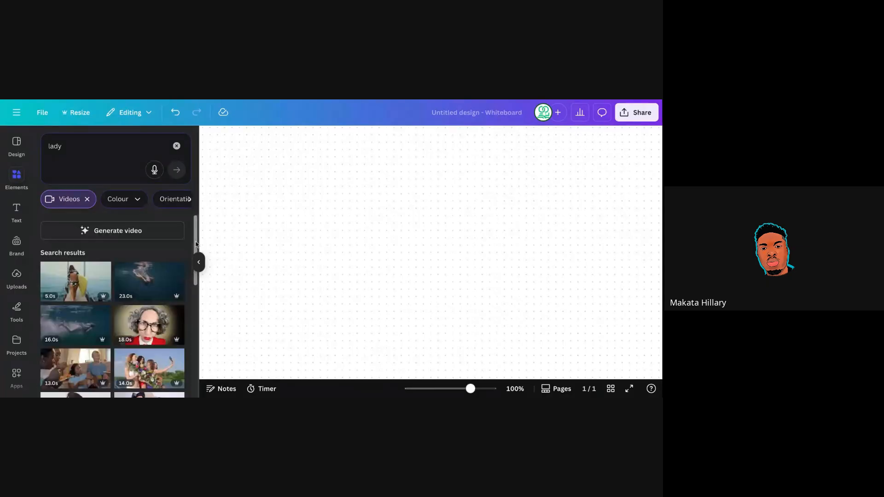
Search the element library for "shapes" and remove the Videos filter from the results
{"action": "left_click", "coordinate": [177, 146]}
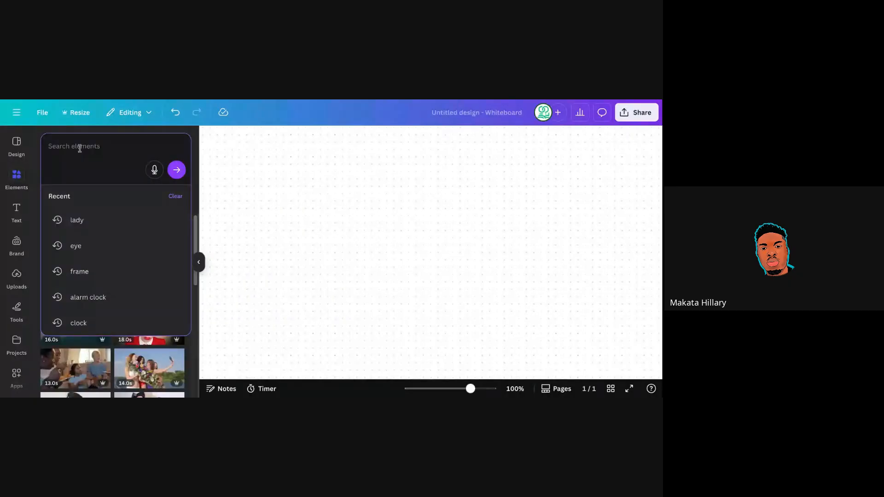
{"action": "type", "text": "shape"}
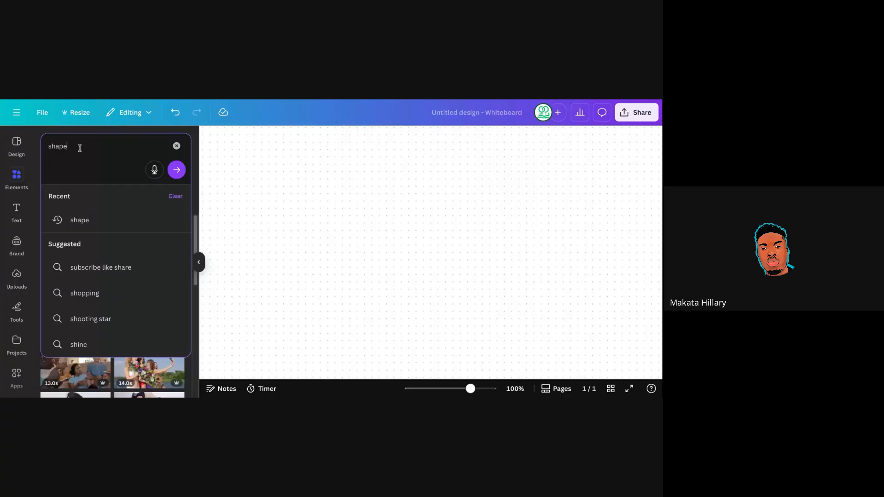
{"action": "type", "text": "s"}
{"action": "key", "text": "Return"}
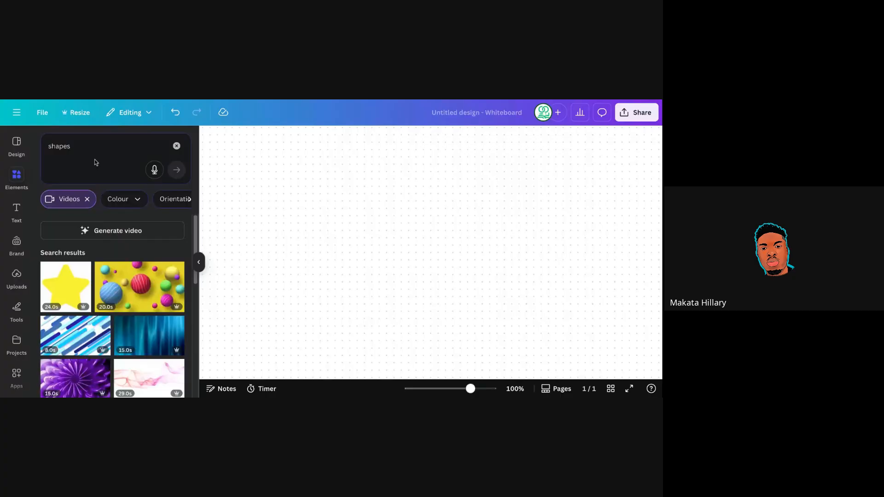
{"action": "left_click", "coordinate": [88, 200]}
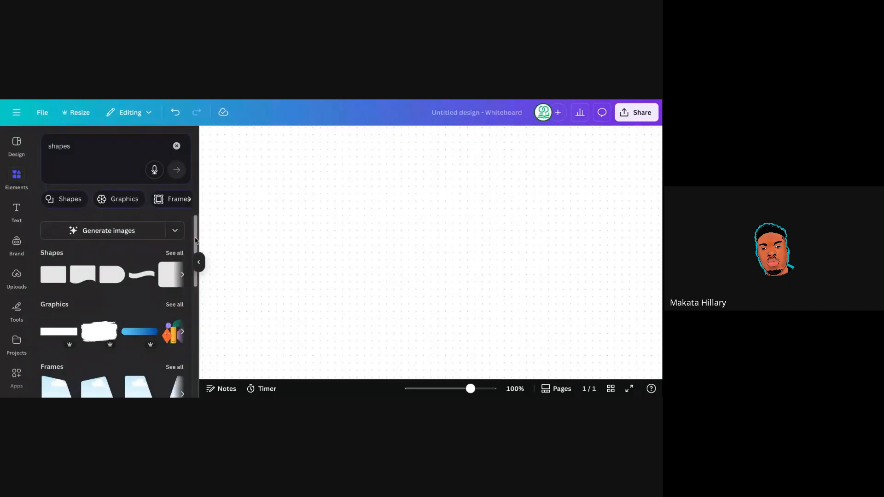
View all results in the Shapes category for the "shapes" search, then return to the unfiltered results
{"action": "scroll", "coordinate": [73, 222], "scroll_direction": "down", "scroll_amount": 1}
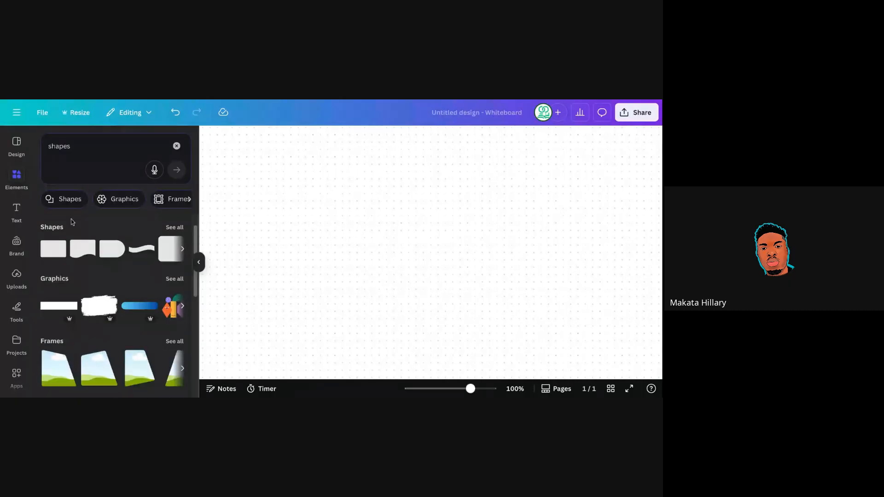
{"action": "left_click", "coordinate": [170, 227]}
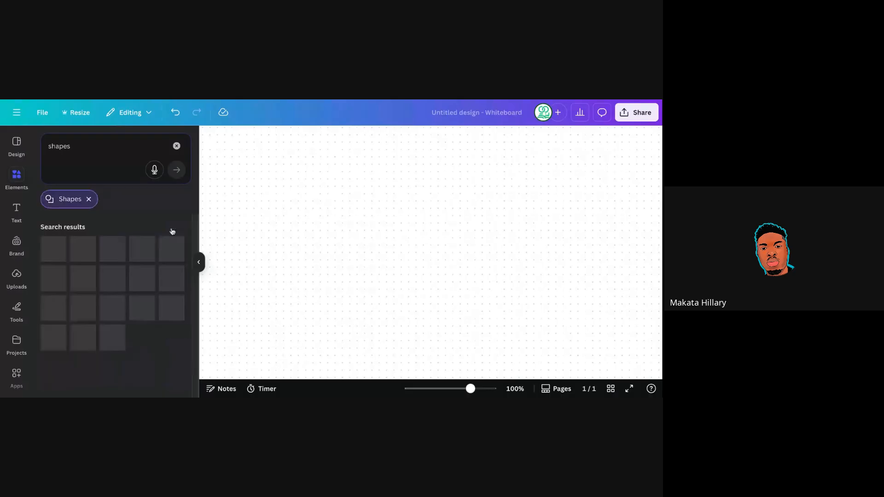
{"action": "left_click_drag", "start_coordinate": [196, 232], "coordinate": [197, 251]}
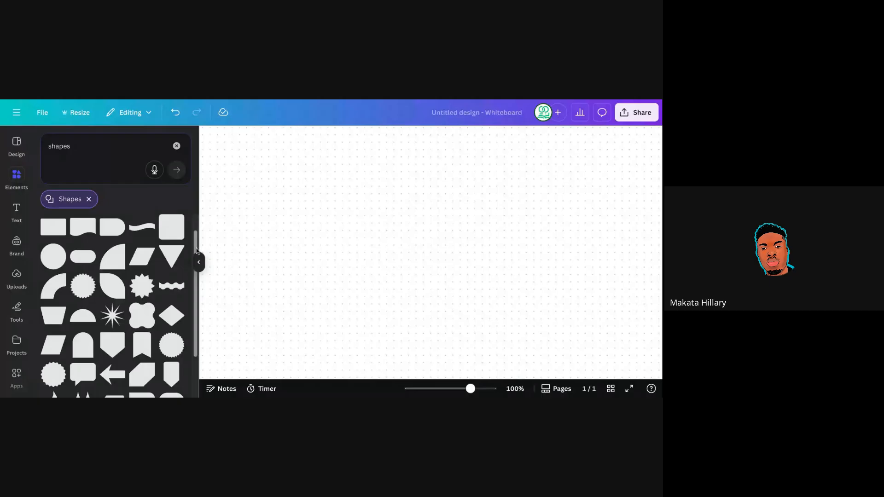
{"action": "scroll", "coordinate": [134, 221], "scroll_direction": "up", "scroll_amount": 1}
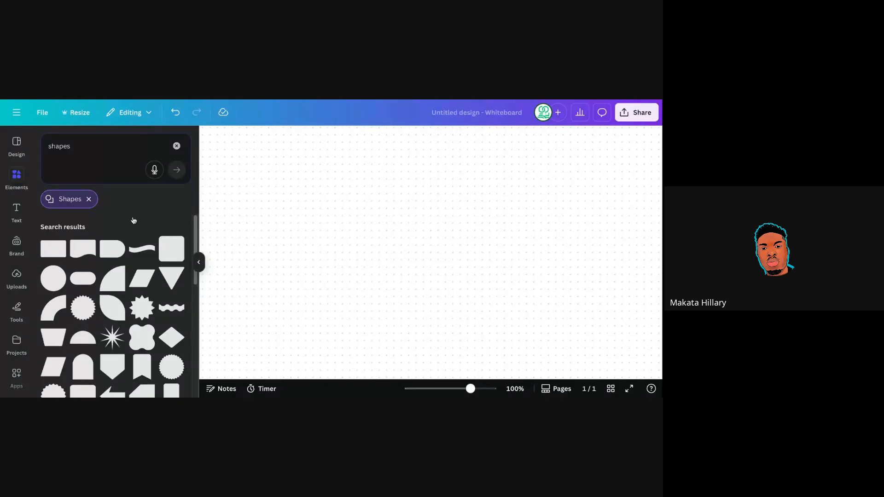
{"action": "left_click", "coordinate": [89, 199]}
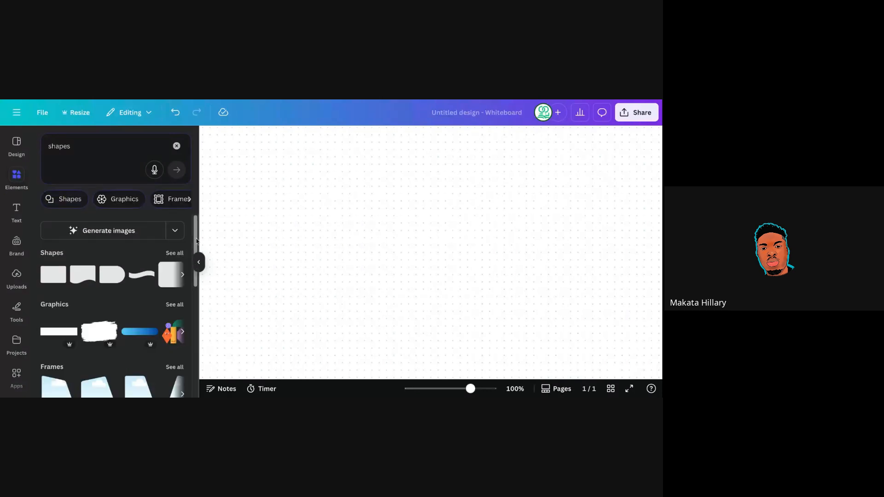
View all graphics for the "shapes" search and remove the Graphics filter after browsing them
{"action": "scroll", "coordinate": [172, 249], "scroll_direction": "down", "scroll_amount": 1}
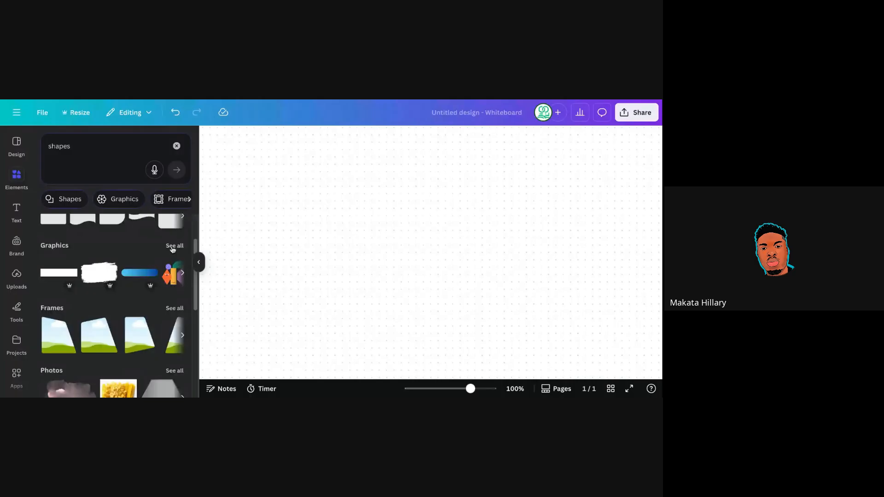
{"action": "left_click", "coordinate": [174, 246]}
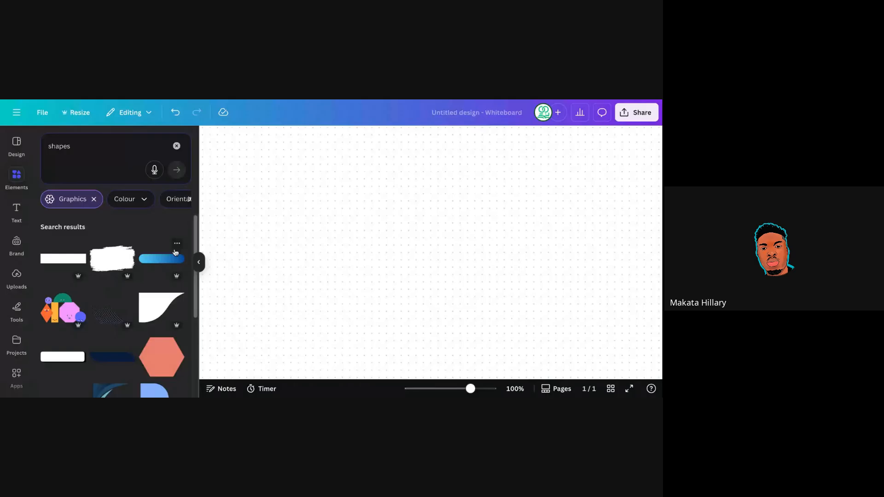
{"action": "scroll", "coordinate": [194, 360], "scroll_direction": "down", "scroll_amount": 5}
{"action": "scroll", "coordinate": [194, 359], "scroll_direction": "down", "scroll_amount": 1}
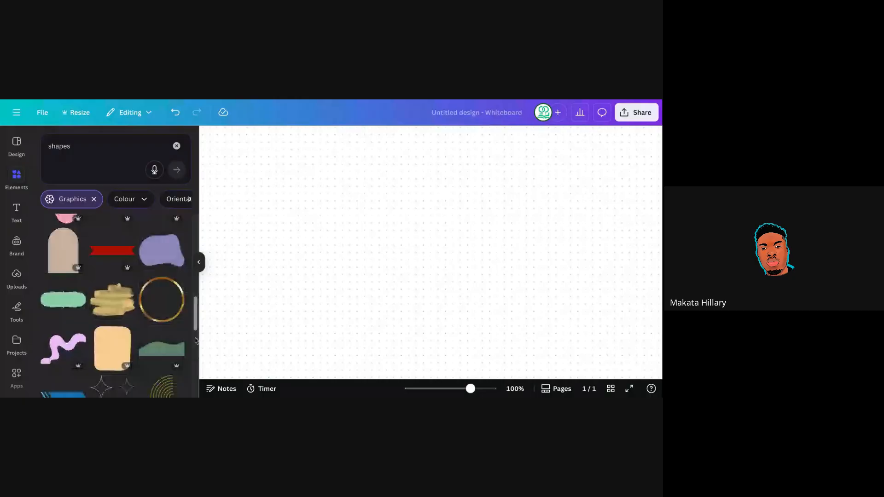
{"action": "left_click", "coordinate": [95, 200]}
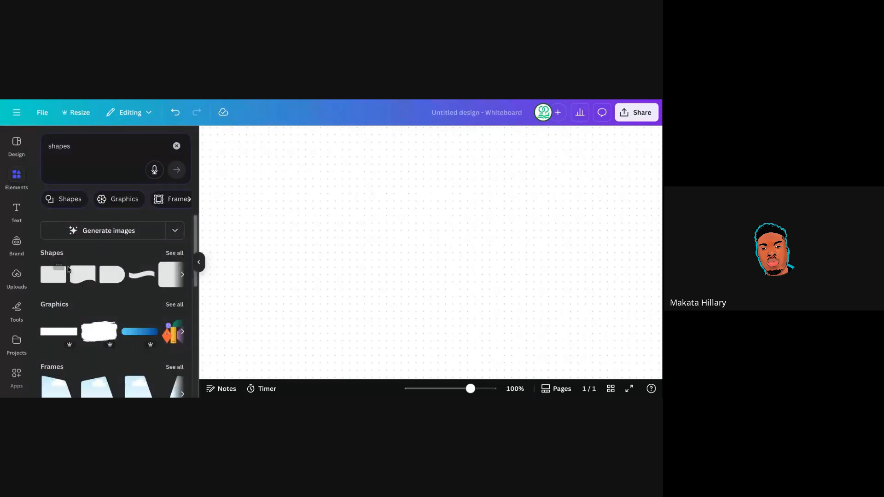
Add the circular frame from the "shapes" frame results to the whiteboard and move it left of its initial position
{"action": "scroll", "coordinate": [68, 269], "scroll_direction": "down", "scroll_amount": 2}
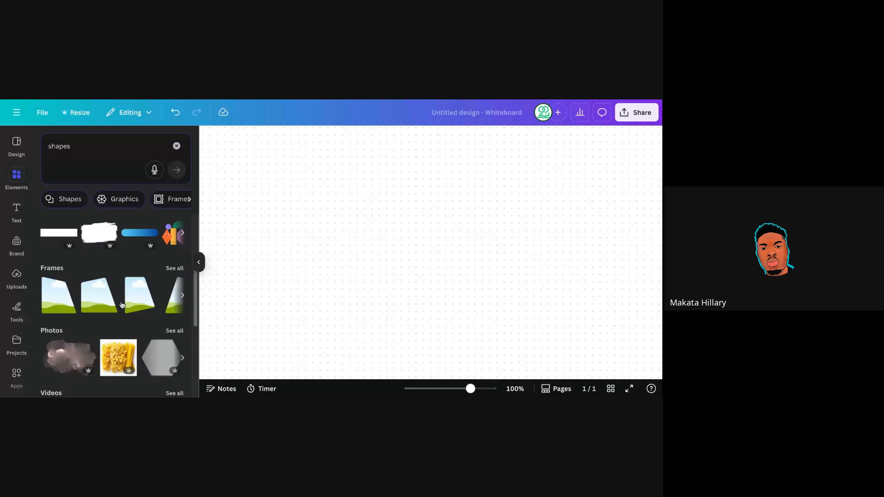
{"action": "left_click", "coordinate": [171, 272]}
{"action": "scroll", "coordinate": [196, 238], "scroll_direction": "down", "scroll_amount": 1}
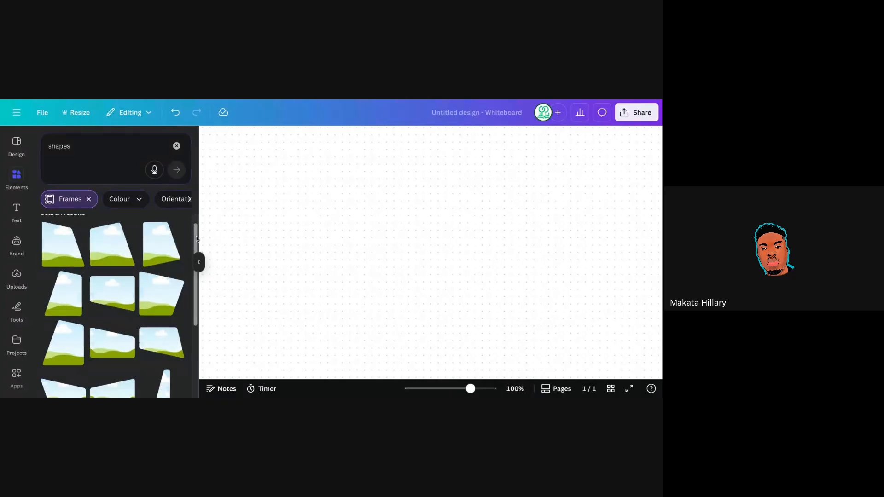
{"action": "scroll", "coordinate": [79, 303], "scroll_direction": "down", "scroll_amount": 2}
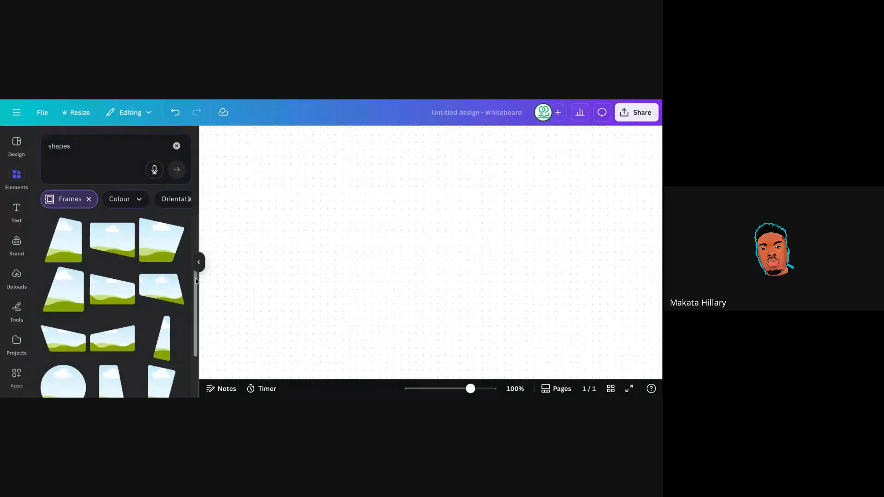
{"action": "left_click_drag", "start_coordinate": [196, 280], "coordinate": [197, 314]}
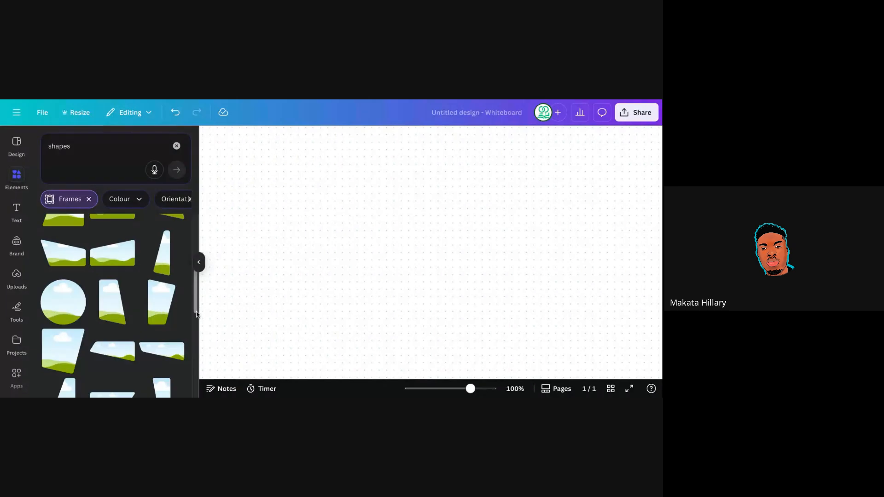
{"action": "left_click", "coordinate": [63, 309]}
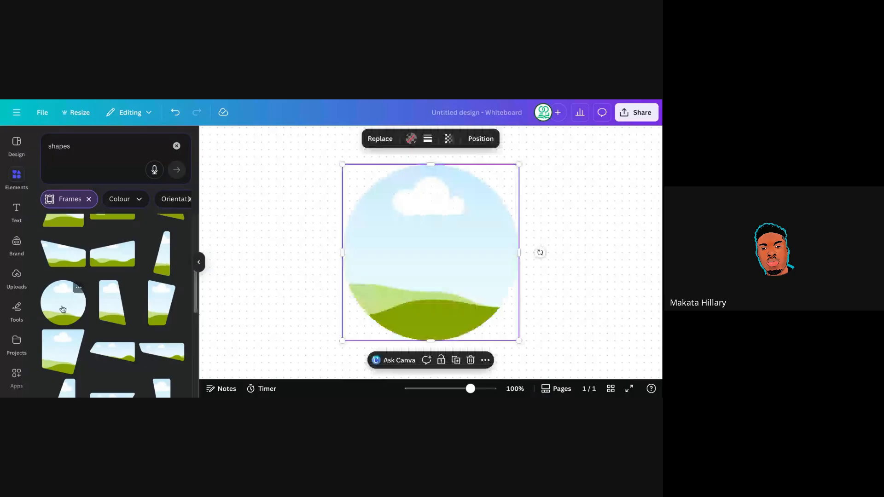
{"action": "left_click_drag", "start_coordinate": [388, 245], "coordinate": [282, 246]}
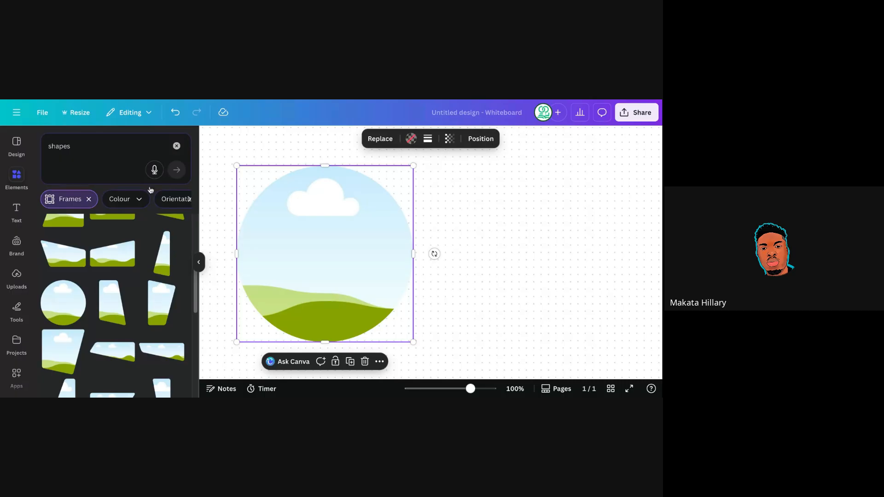
Search the elements for "lady" and place the photo of a carer handing a cup to an elderly woman into the circular frame
{"action": "triple_click", "coordinate": [94, 146]}
{"action": "type", "text": "lady"}
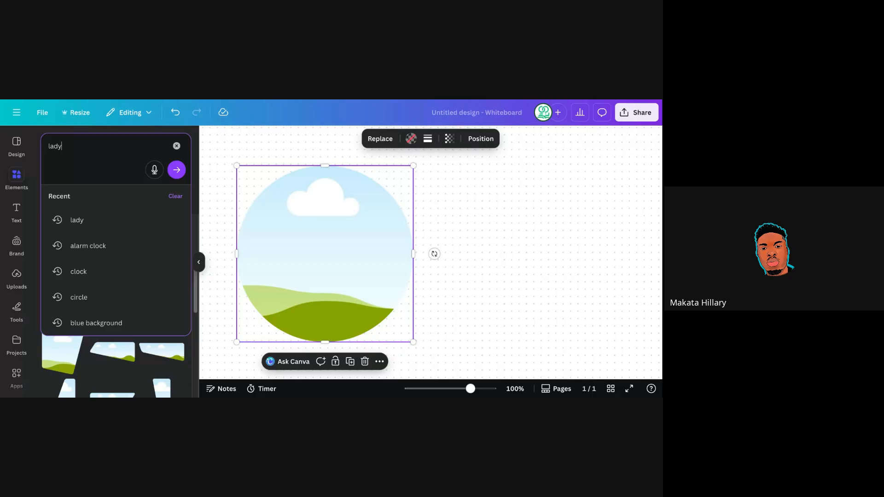
{"action": "key", "text": "Return"}
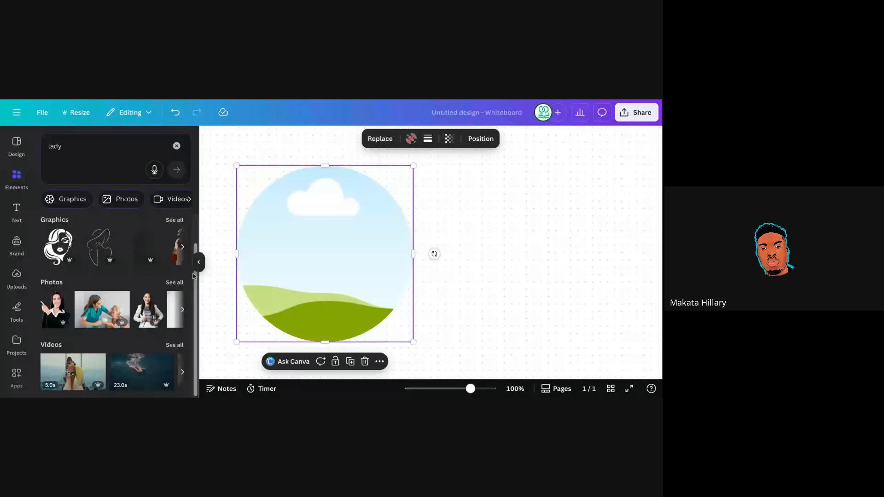
{"action": "left_click", "coordinate": [93, 306]}
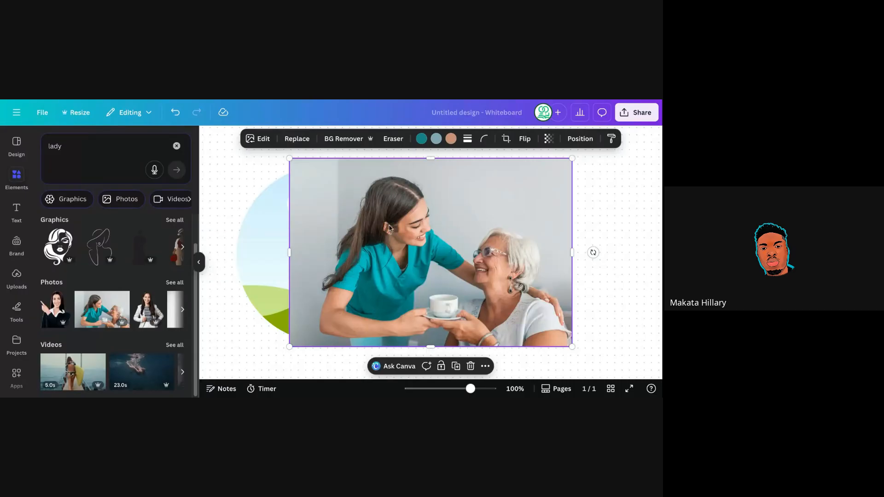
{"action": "left_click_drag", "start_coordinate": [387, 229], "coordinate": [311, 230]}
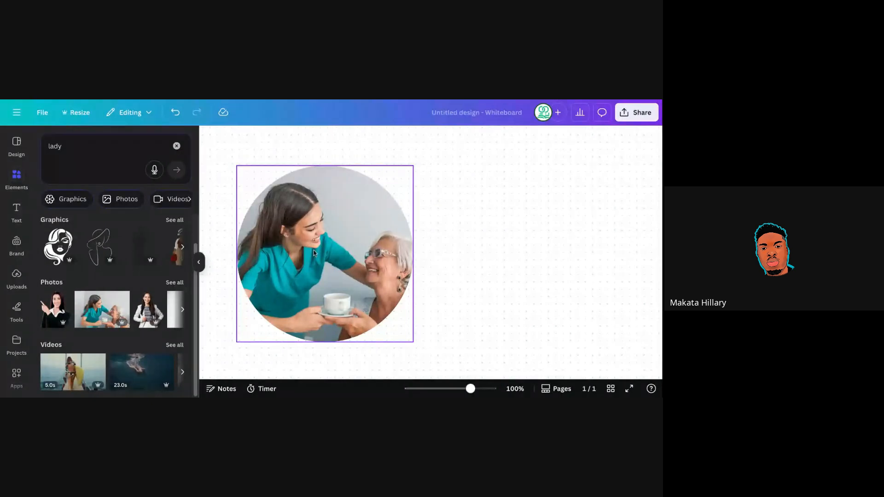
Delete the circular frame together with its photo from the whiteboard
{"action": "left_click", "coordinate": [239, 164]}
{"action": "left_click", "coordinate": [350, 239]}
{"action": "left_click", "coordinate": [365, 362]}
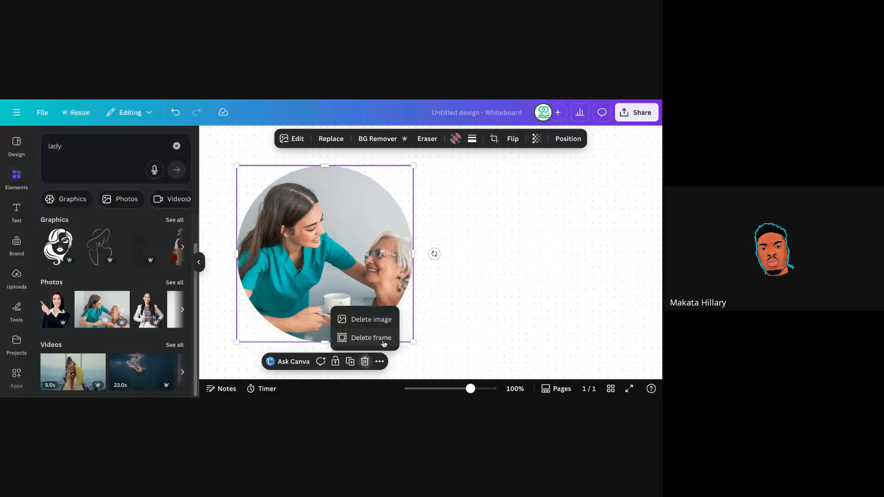
{"action": "left_click", "coordinate": [384, 343]}
Search the elements for "phone" and show all of the matching frames
{"action": "left_click", "coordinate": [90, 148]}
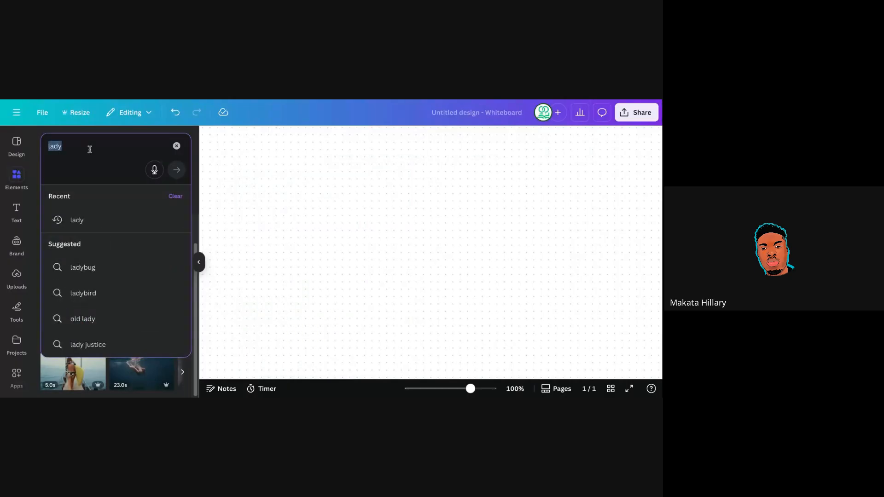
{"action": "type", "text": "pho"}
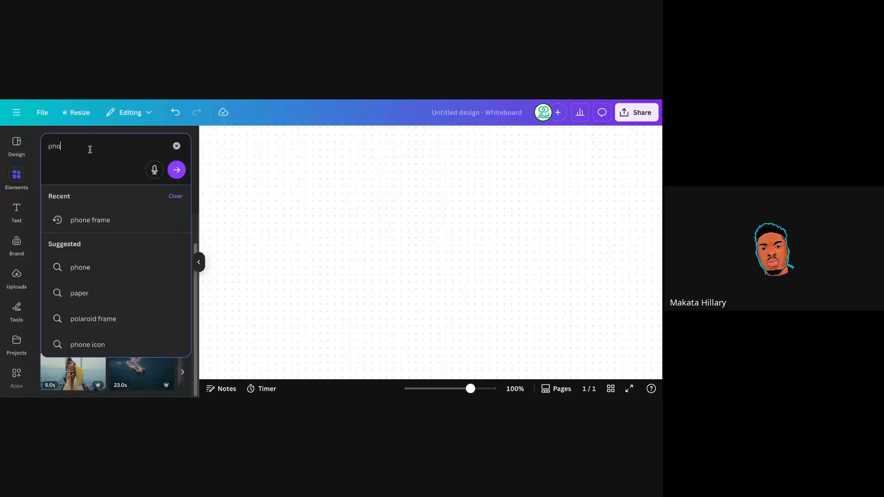
{"action": "type", "text": "ne"}
{"action": "key", "text": "Return"}
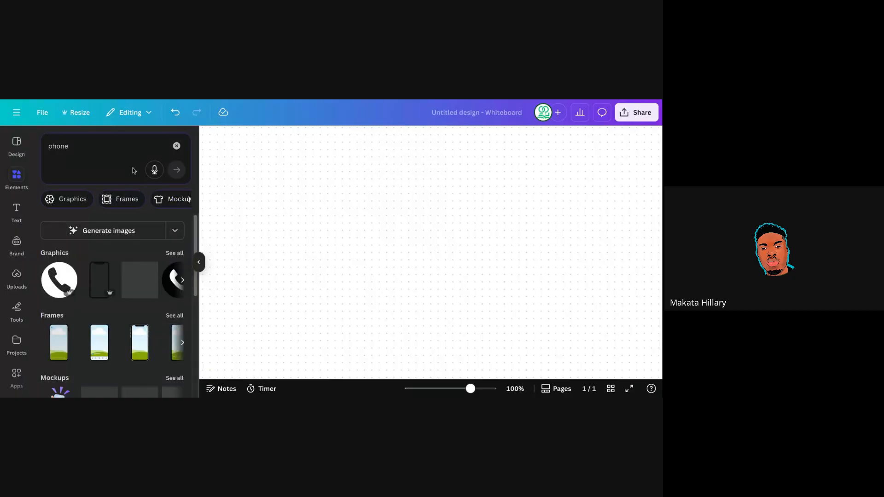
{"action": "scroll", "coordinate": [191, 265], "scroll_direction": "down", "scroll_amount": 2}
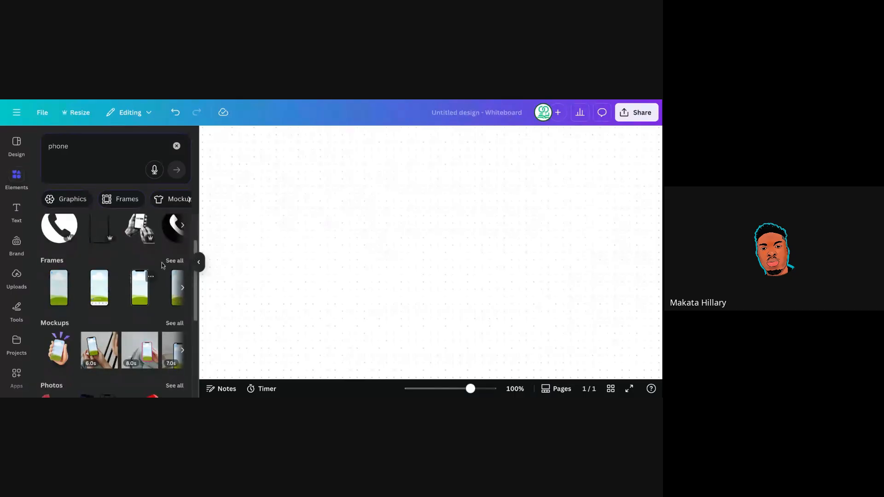
{"action": "left_click", "coordinate": [169, 261]}
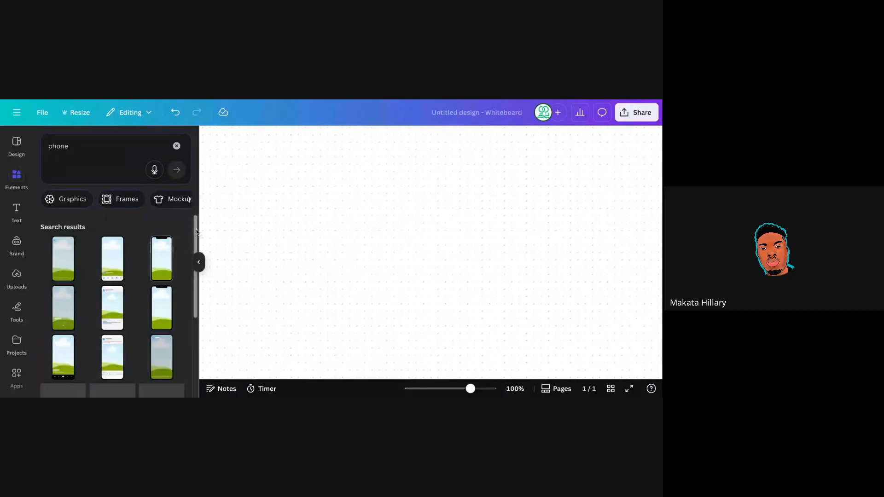
Add the phone frame with the social media post layout to the whiteboard and move it left of its initial position
{"action": "left_click_drag", "start_coordinate": [197, 232], "coordinate": [195, 239]}
{"action": "scroll", "coordinate": [113, 276], "scroll_direction": "down", "scroll_amount": 1}
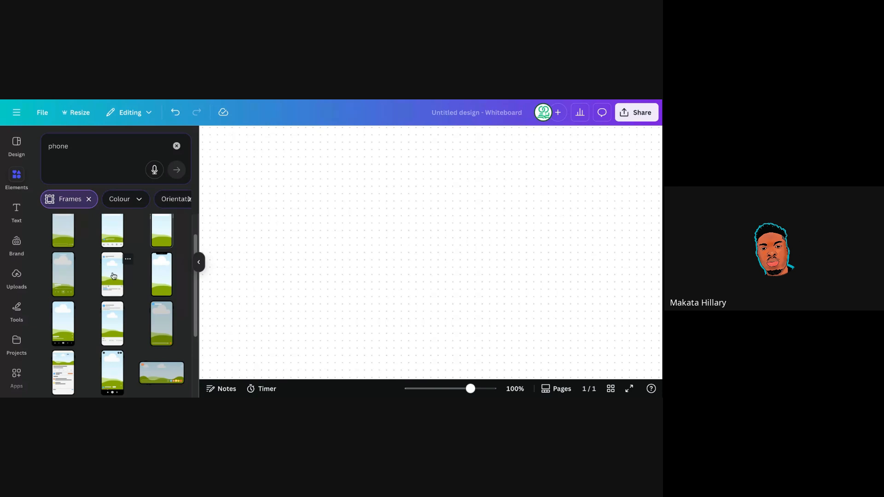
{"action": "left_click", "coordinate": [112, 276]}
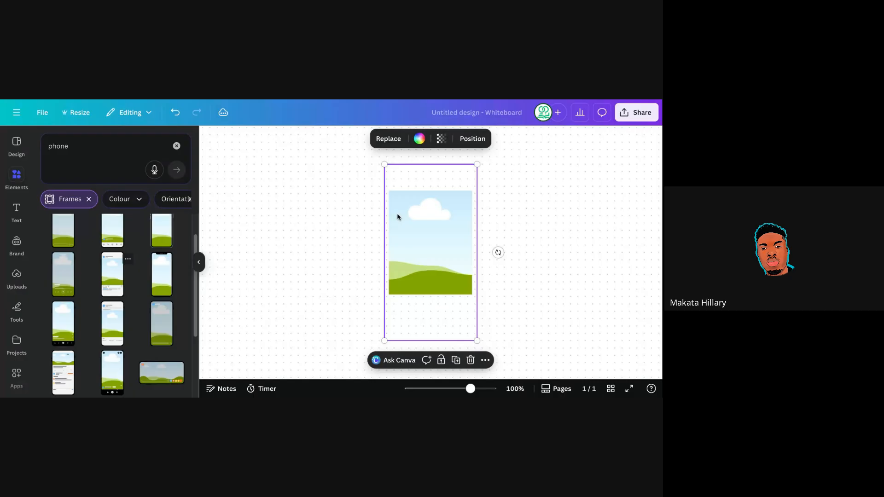
{"action": "left_click_drag", "start_coordinate": [398, 216], "coordinate": [285, 211]}
{"action": "left_click", "coordinate": [405, 250]}
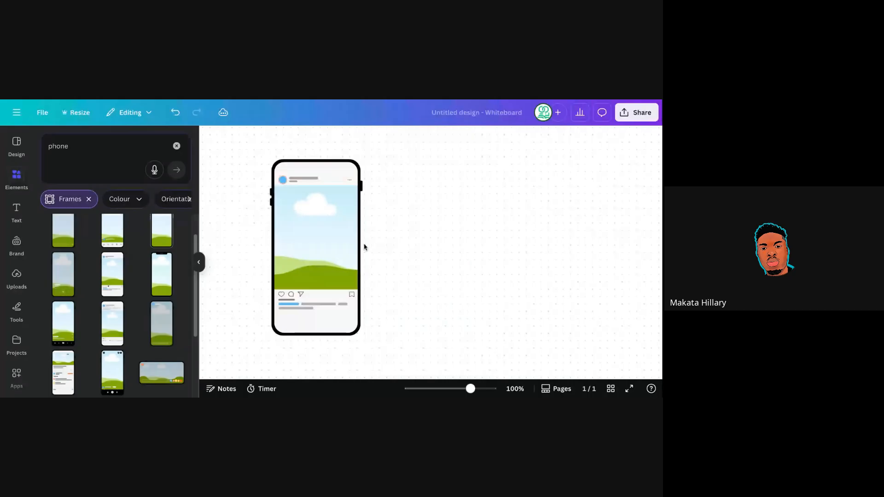
{"action": "left_click_drag", "start_coordinate": [404, 247], "coordinate": [376, 233]}
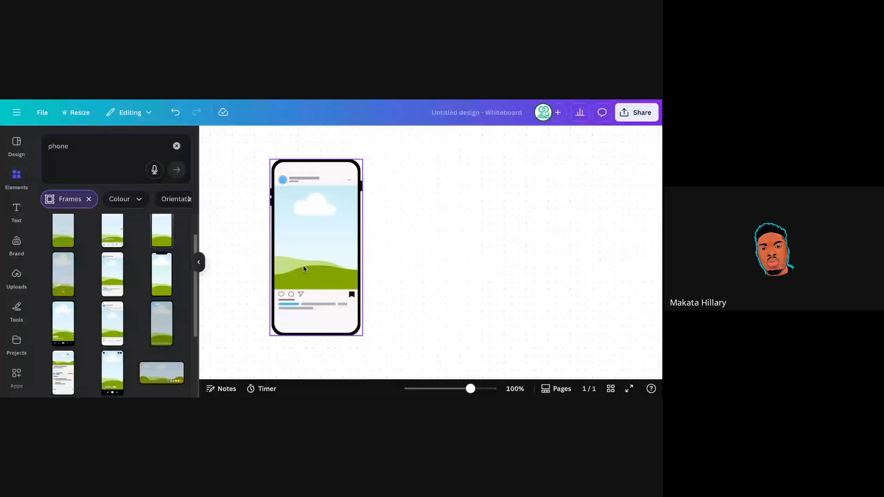
Delete the phone frame from the whiteboard after browsing the remaining phone frame results
{"action": "scroll", "coordinate": [191, 325], "scroll_direction": "down", "scroll_amount": 3}
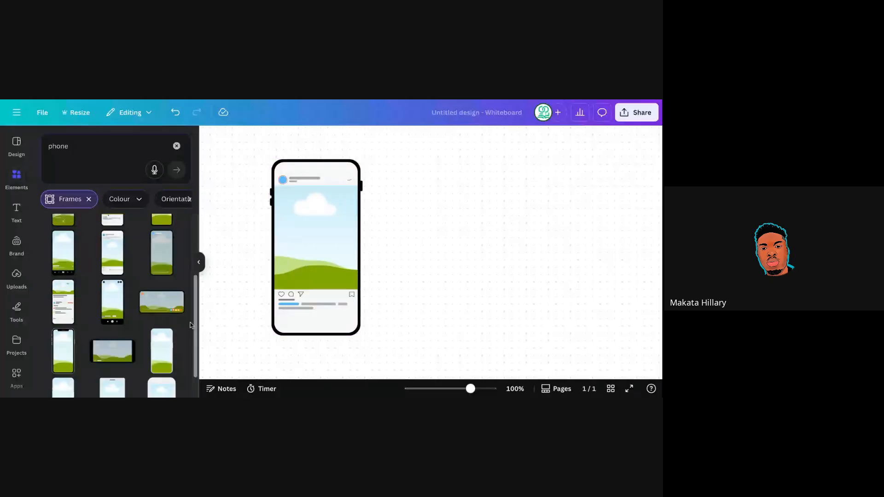
{"action": "scroll", "coordinate": [148, 334], "scroll_direction": "down", "scroll_amount": 1}
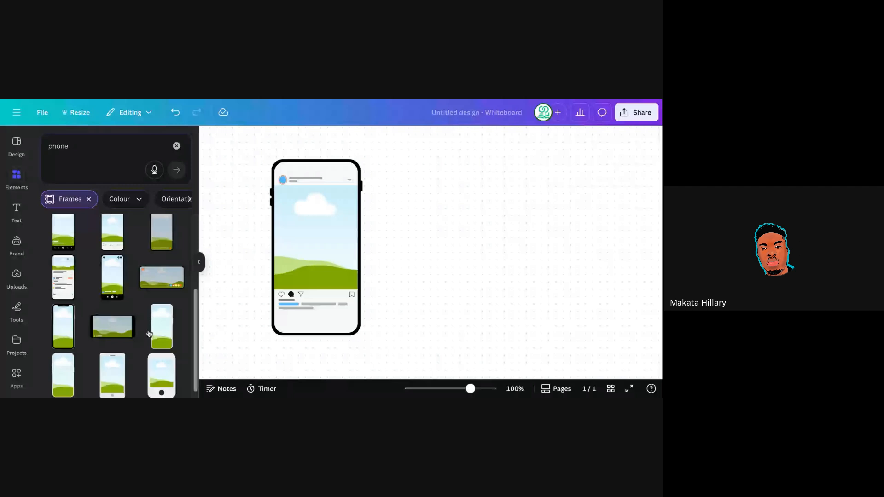
{"action": "scroll", "coordinate": [197, 351], "scroll_direction": "down", "scroll_amount": 1}
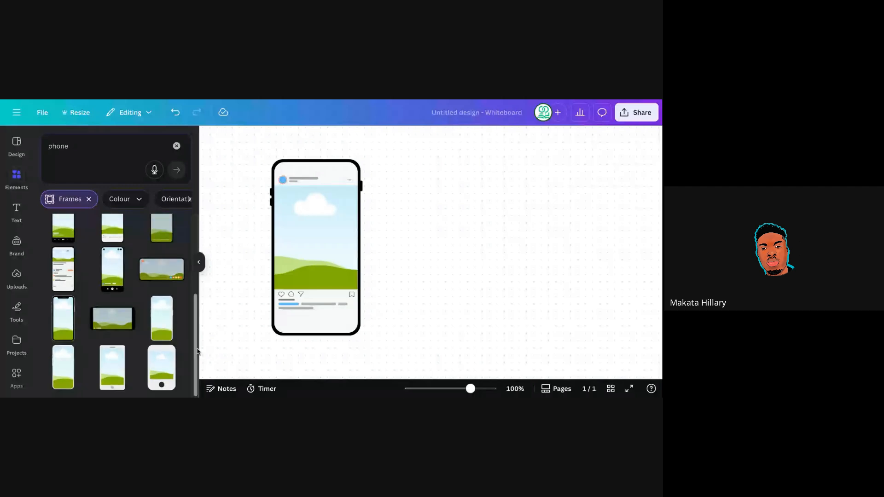
{"action": "left_click_drag", "start_coordinate": [197, 352], "coordinate": [196, 226]}
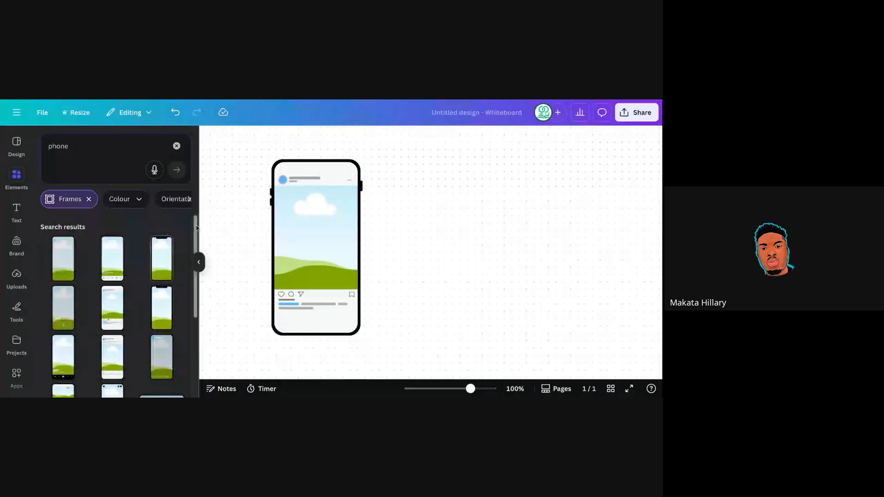
{"action": "left_click", "coordinate": [294, 231]}
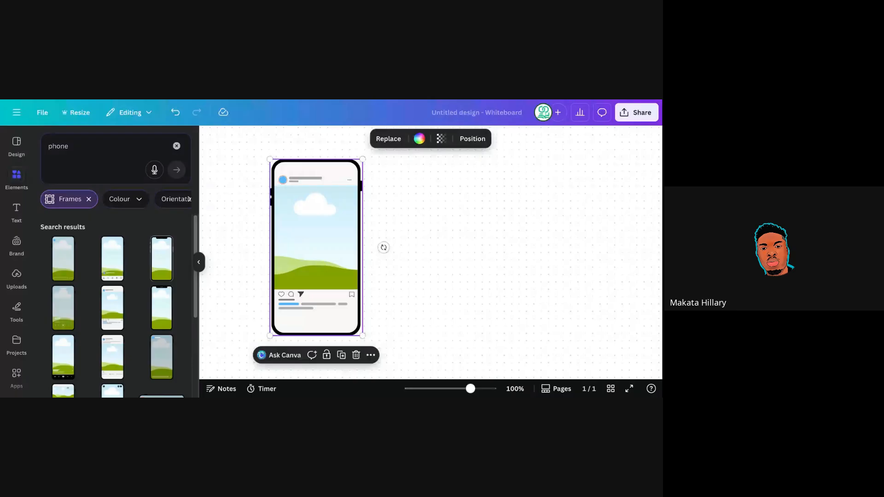
{"action": "key", "text": "Delete"}
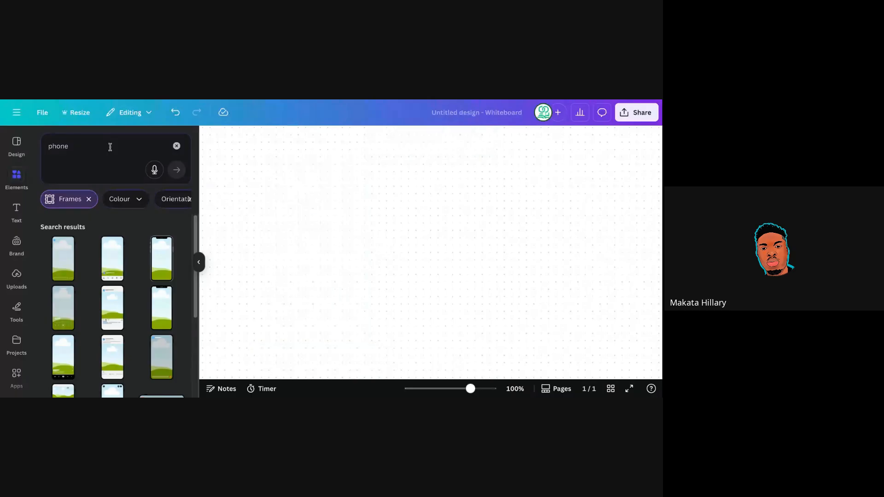
Clear the "phone" search with its Frames filter and search the elements for "blue abstract background"
{"action": "left_click", "coordinate": [110, 147]}
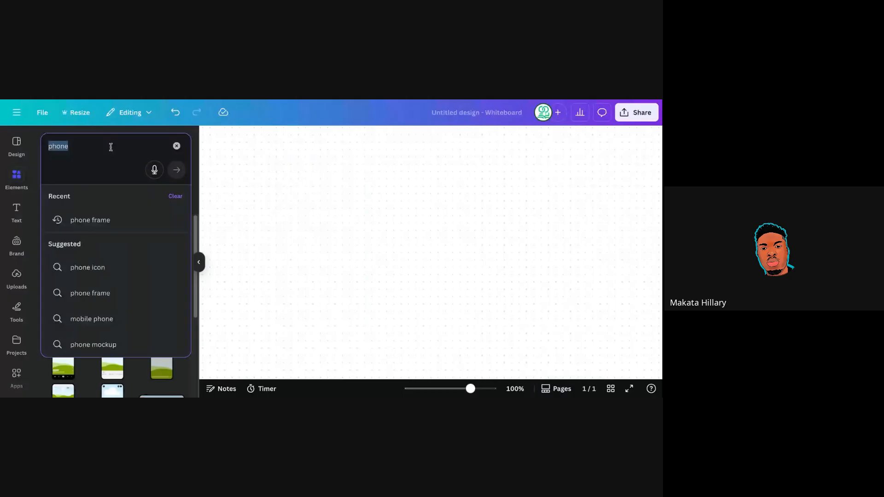
{"action": "left_click", "coordinate": [176, 146]}
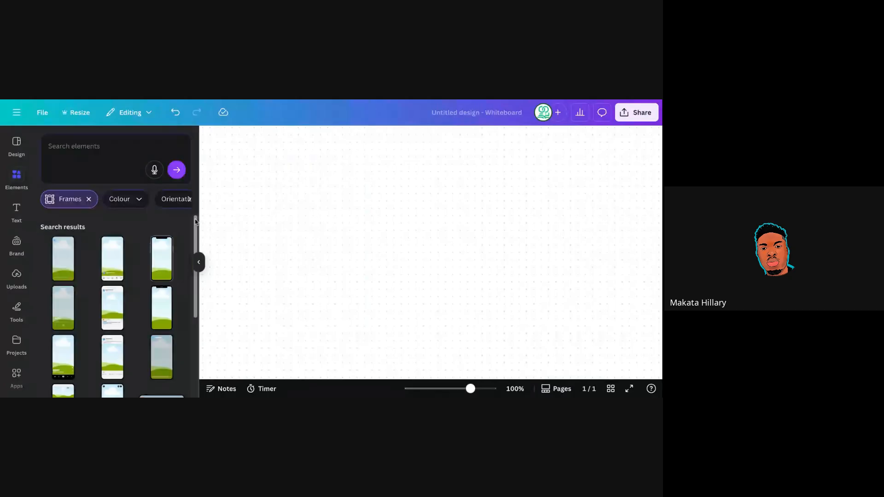
{"action": "left_click", "coordinate": [89, 199]}
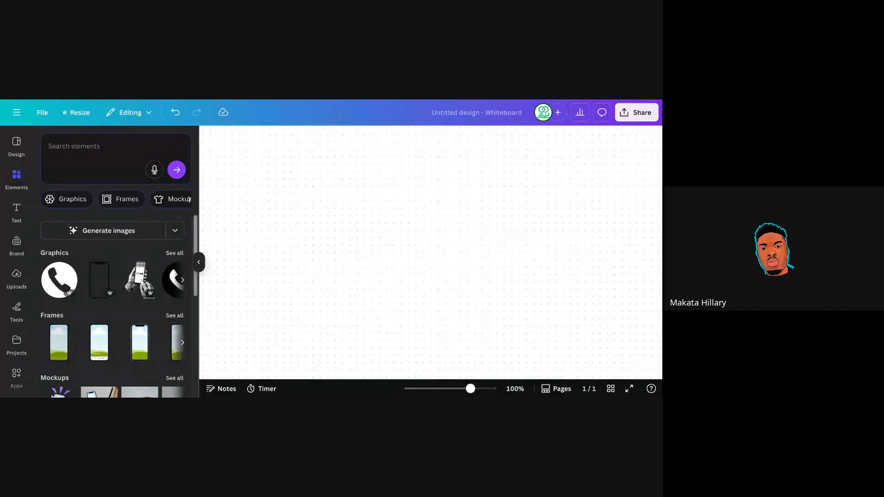
{"action": "left_click", "coordinate": [86, 146]}
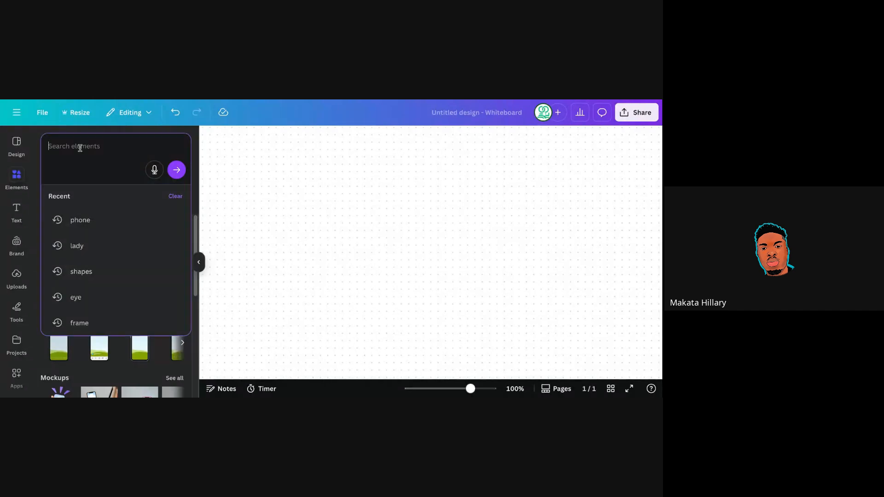
{"action": "type", "text": "blue a"}
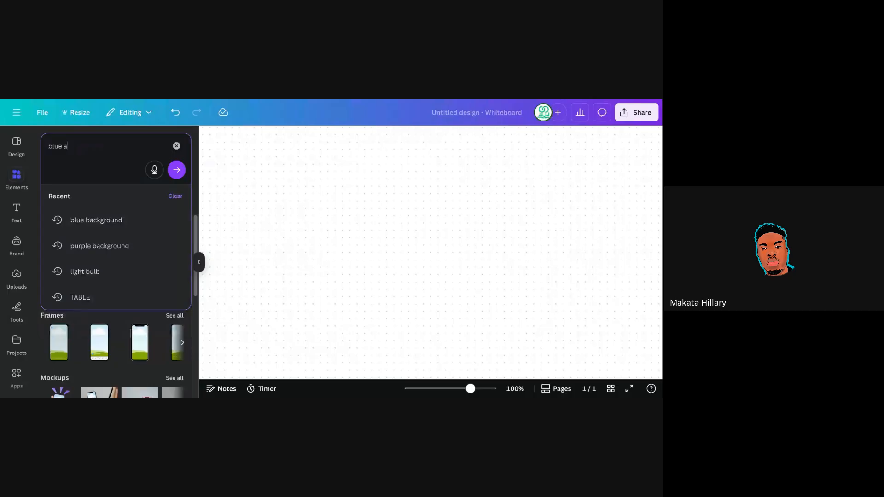
{"action": "type", "text": "bstract back"}
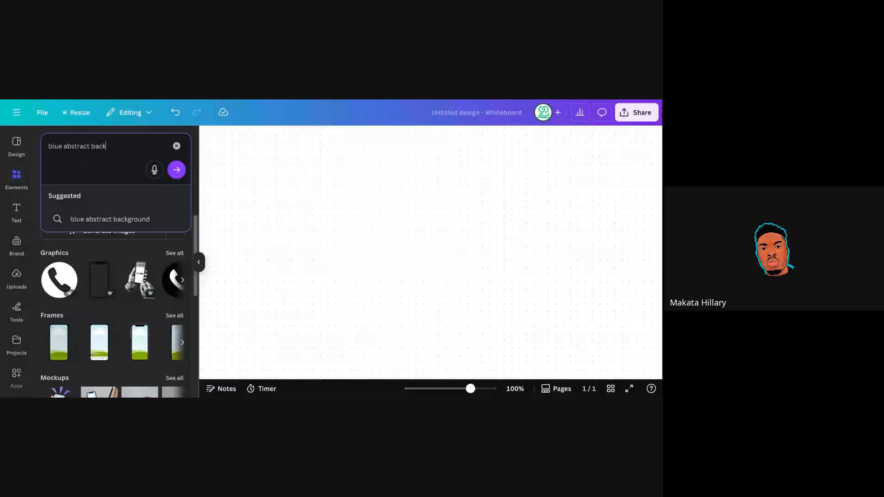
{"action": "type", "text": "gro"}
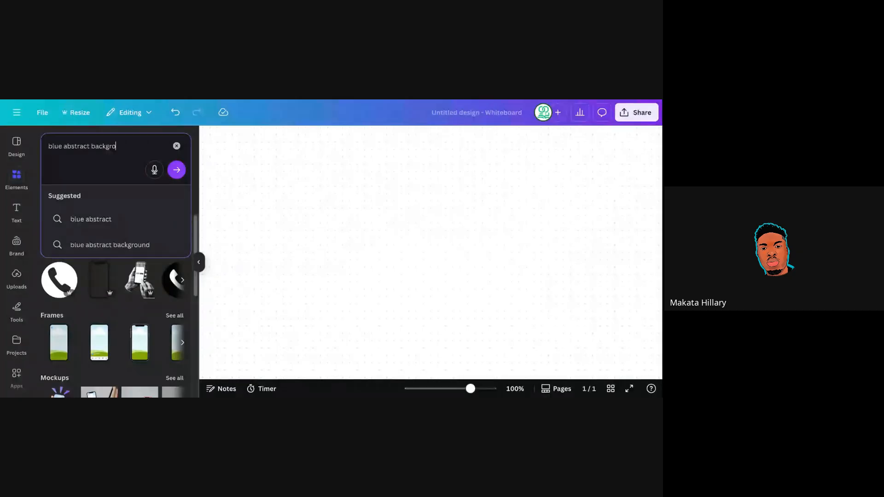
{"action": "type", "text": "und"}
{"action": "key", "text": "Return"}
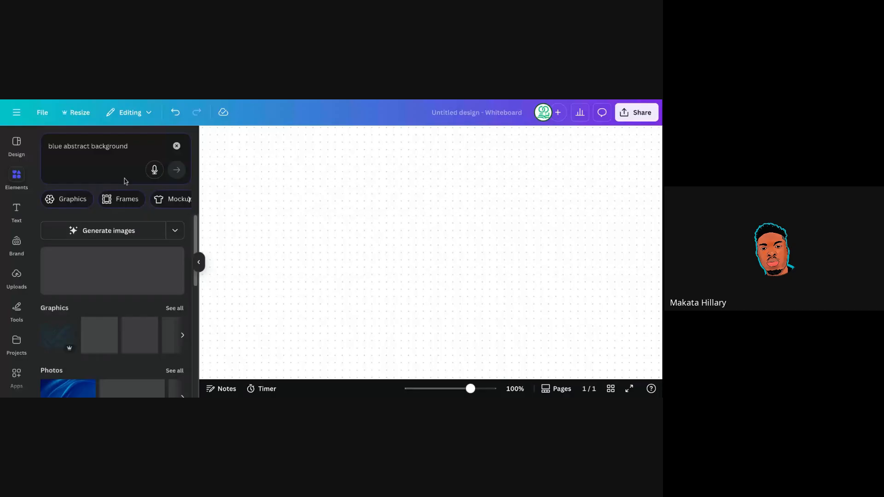
From all photo results, add the dark blue textured photo and the bright blue diagonal-striped photo, shifting the striped one to the left
{"action": "scroll", "coordinate": [195, 252], "scroll_direction": "down", "scroll_amount": 1}
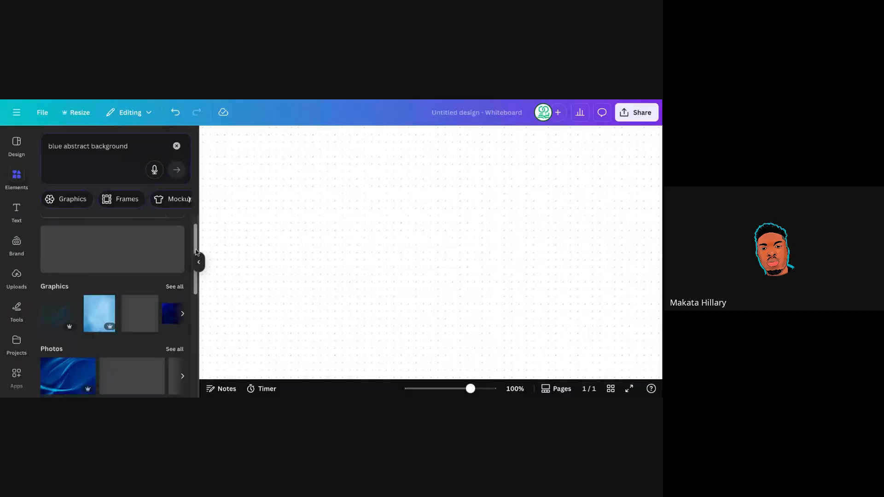
{"action": "scroll", "coordinate": [127, 285], "scroll_direction": "down", "scroll_amount": 3}
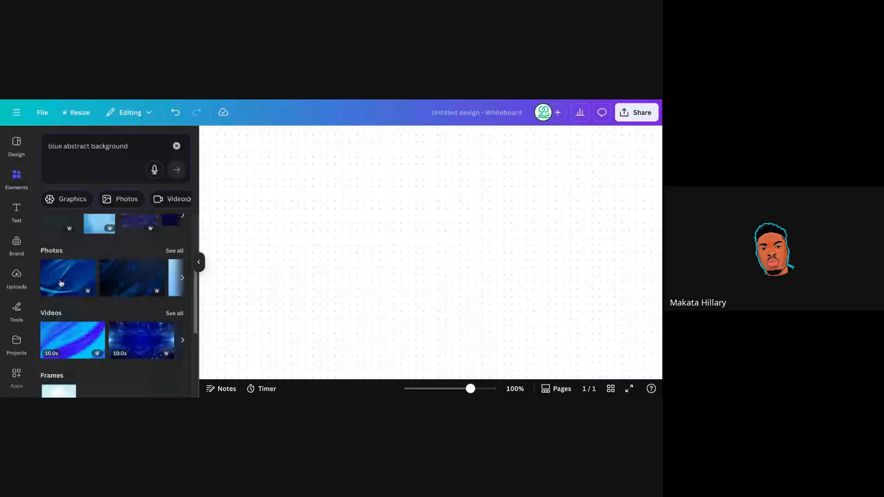
{"action": "left_click", "coordinate": [173, 252]}
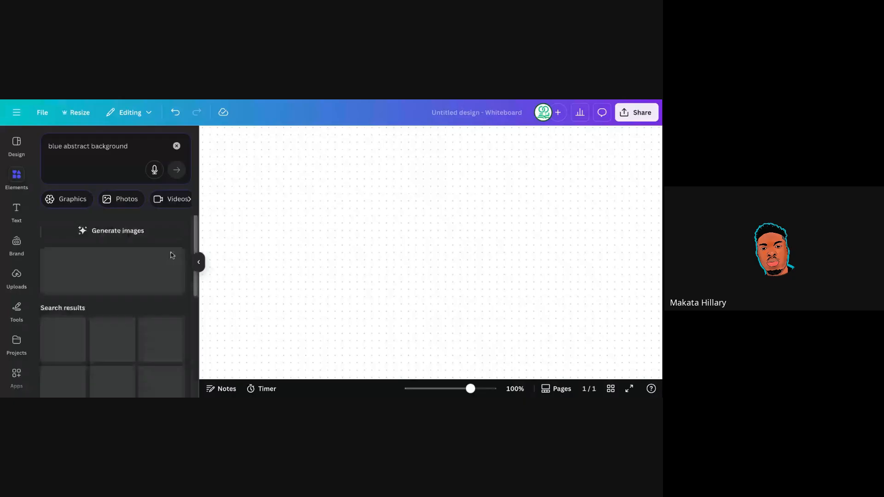
{"action": "left_click_drag", "start_coordinate": [195, 235], "coordinate": [196, 283]}
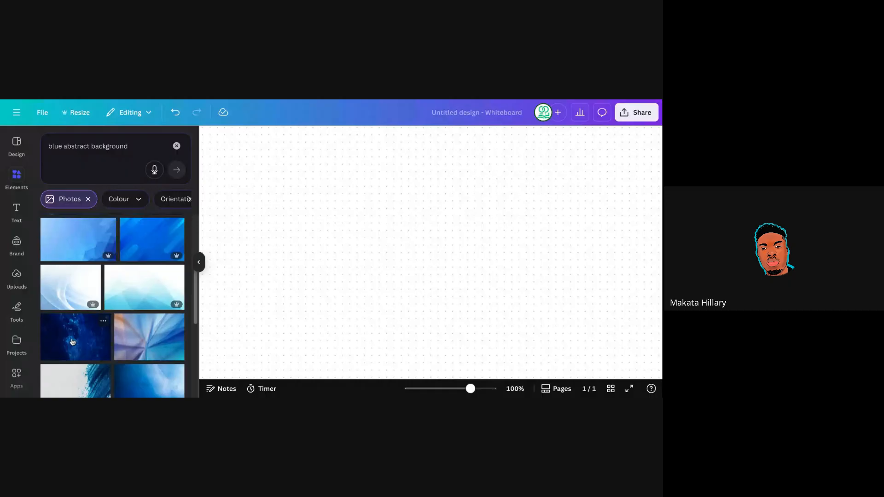
{"action": "left_click", "coordinate": [73, 342]}
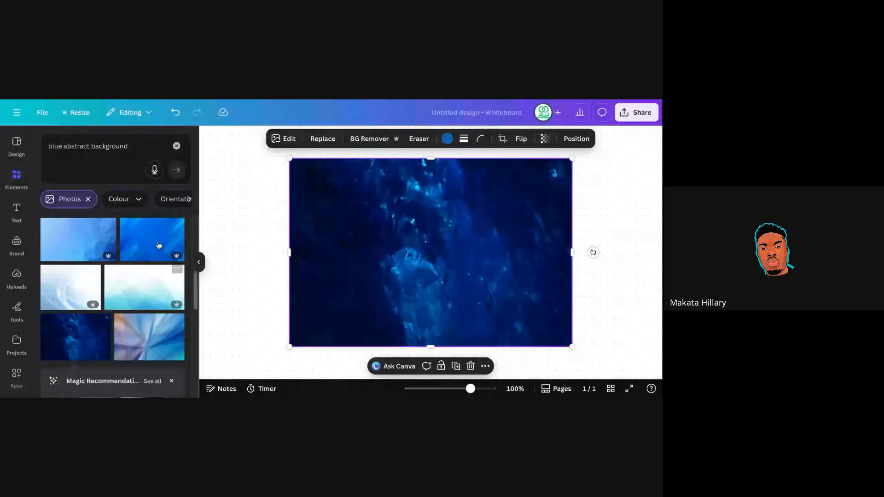
{"action": "left_click", "coordinate": [158, 243]}
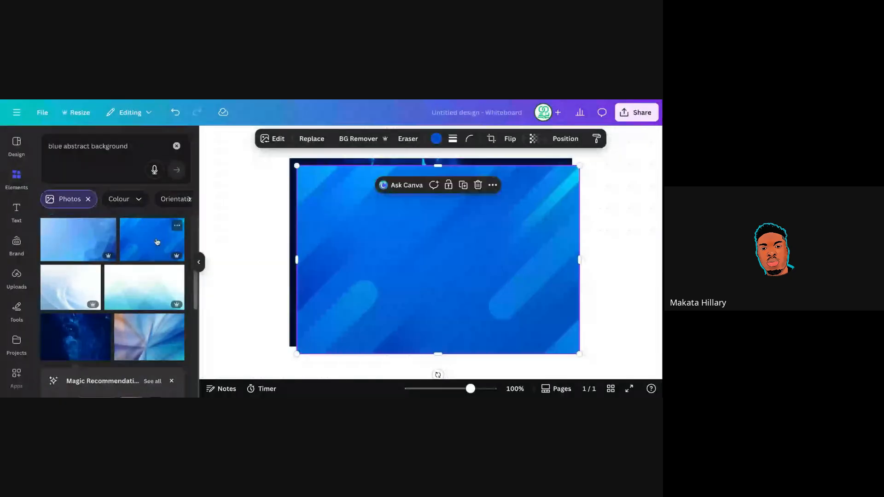
{"action": "left_click_drag", "start_coordinate": [380, 242], "coordinate": [321, 241]}
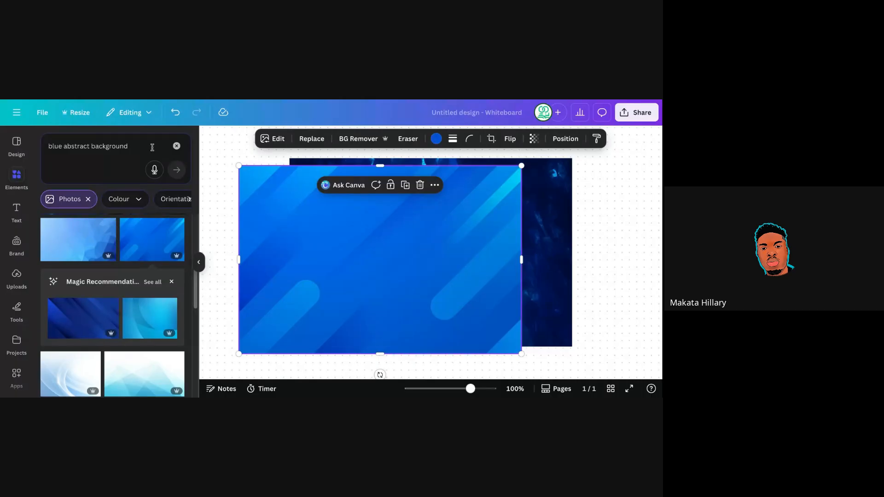
Clear the "blue abstract background" search and delete both blue background photos from the whiteboard
{"action": "left_click", "coordinate": [176, 146]}
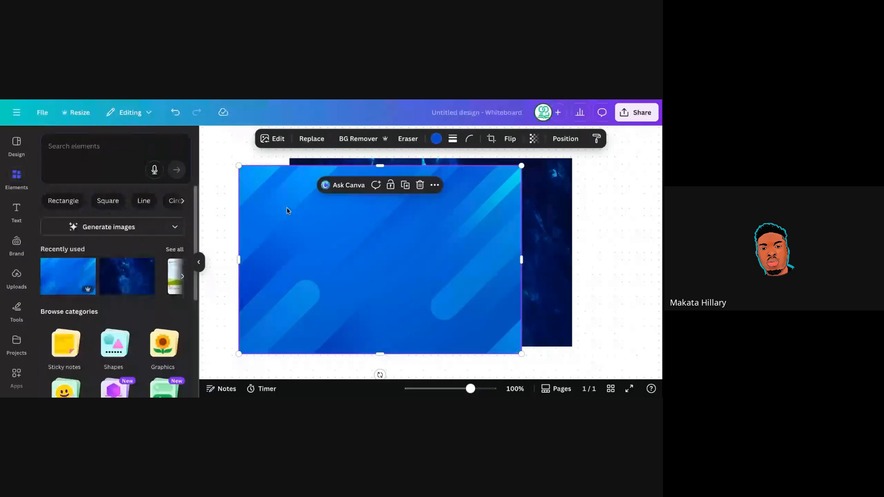
{"action": "key", "text": "ctrl+a"}
{"action": "key", "text": "Delete"}
Open the Sticky notes category of the elements and add a yellow sticky note to the whiteboard
{"action": "left_click_drag", "start_coordinate": [196, 222], "coordinate": [187, 264]}
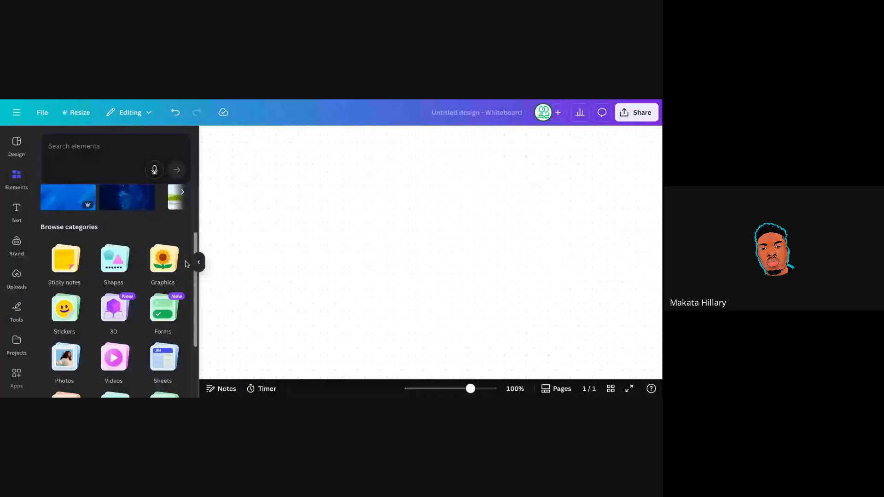
{"action": "scroll", "coordinate": [63, 219], "scroll_direction": "down", "scroll_amount": 1}
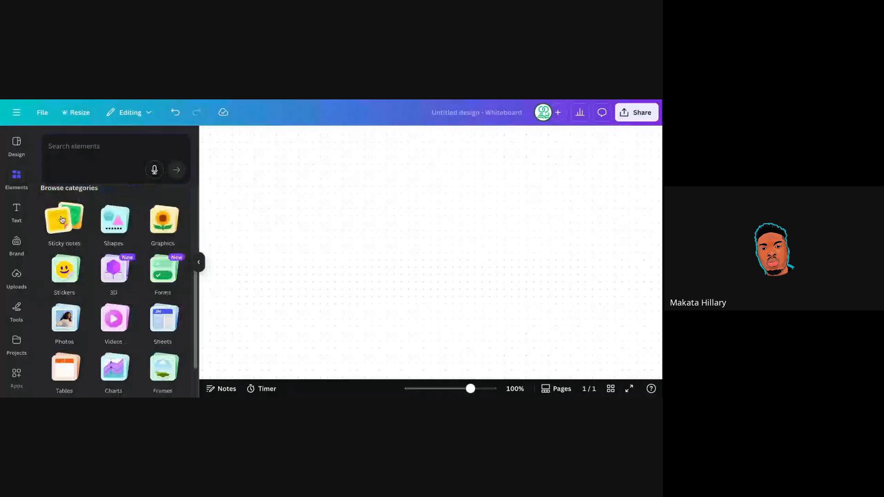
{"action": "left_click", "coordinate": [63, 219]}
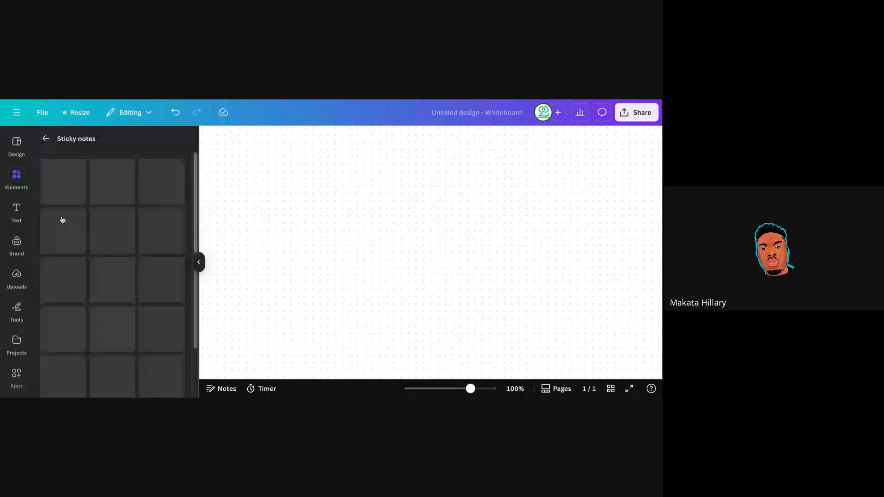
{"action": "left_click", "coordinate": [76, 182]}
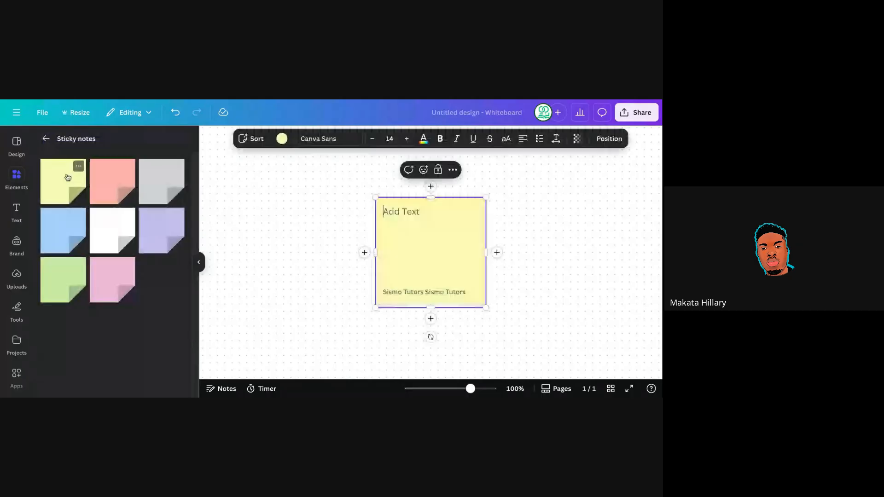
Move the yellow sticky note to the left part of the whiteboard and enlarge it slightly
{"action": "left_click", "coordinate": [336, 172]}
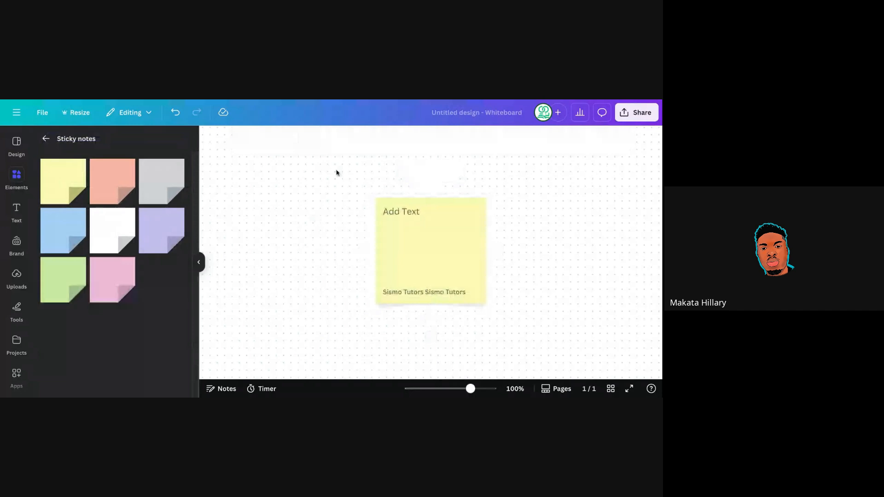
{"action": "left_click_drag", "start_coordinate": [387, 213], "coordinate": [270, 199]}
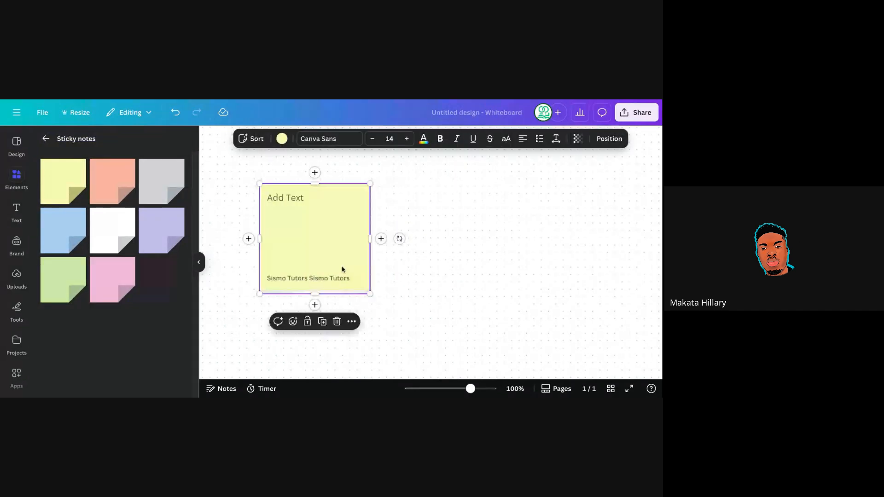
{"action": "left_click_drag", "start_coordinate": [370, 294], "coordinate": [389, 322]}
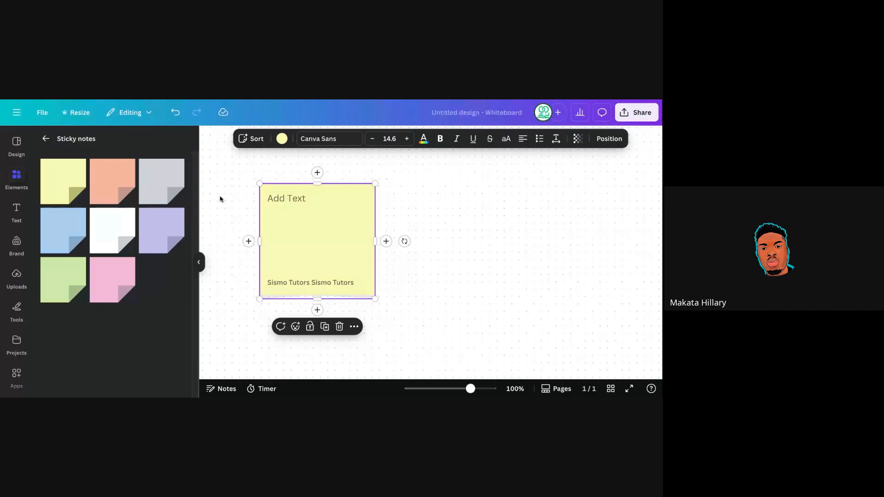
{"action": "left_click", "coordinate": [287, 199]}
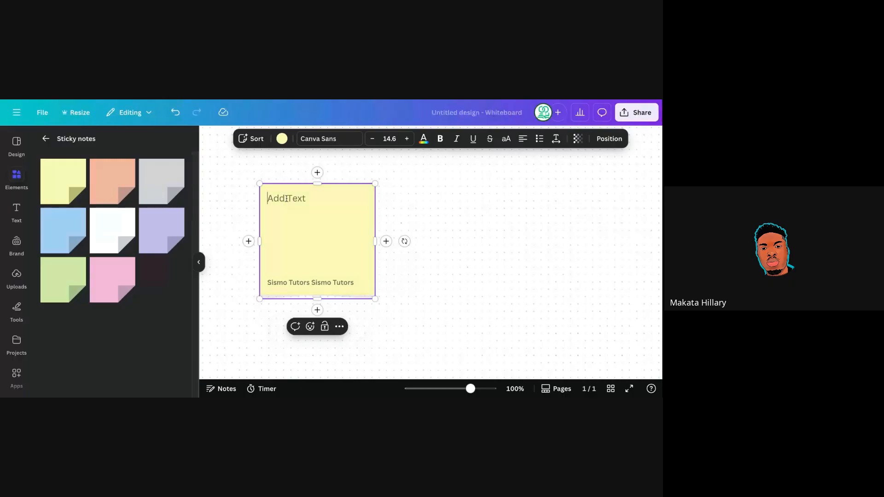
{"action": "type", "text": "pl"}
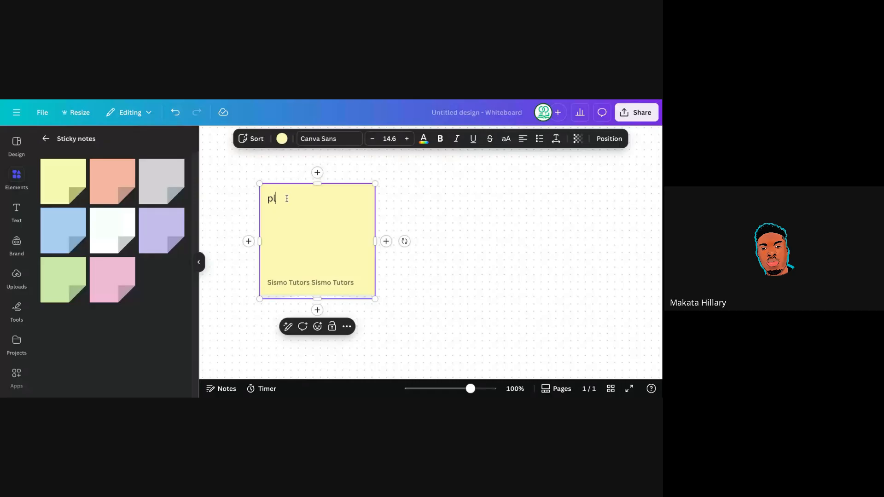
{"action": "type", "text": "ease edit this section"}
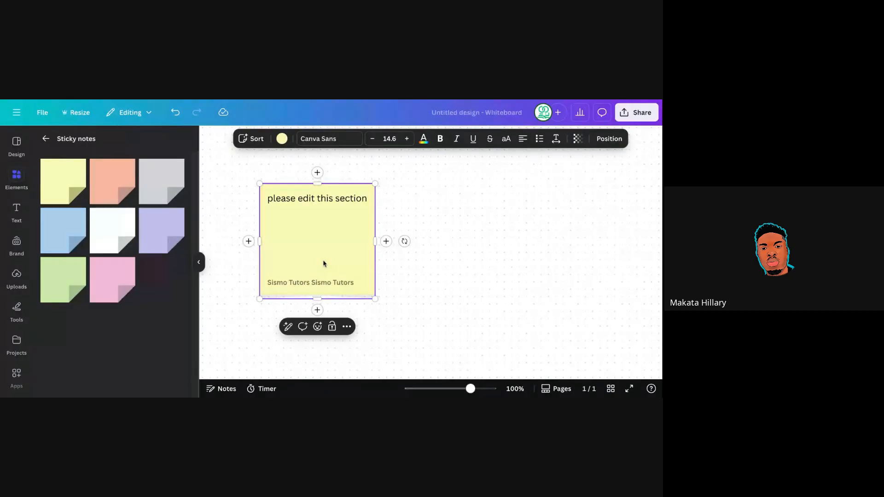
{"action": "key", "text": "Return"}
{"action": "type", "text": "@hillary"}
{"action": "left_click", "coordinate": [393, 268]}
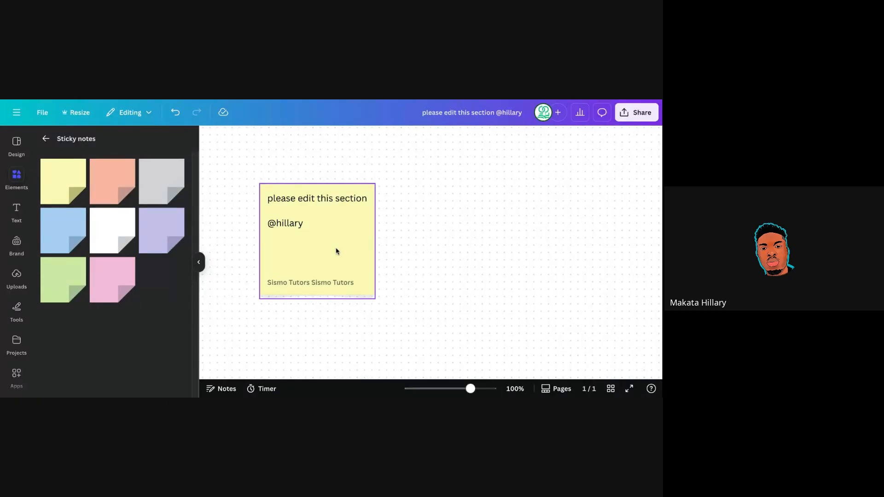
Enlarge the yellow sticky note slightly more and delete it from the whiteboard
{"action": "left_click", "coordinate": [307, 242]}
{"action": "mouse_move", "coordinate": [375, 299]}
{"action": "left_mouse_down"}
{"action": "mouse_move", "coordinate": [321, 238]}
{"action": "mouse_move", "coordinate": [381, 307]}
{"action": "left_mouse_up"}
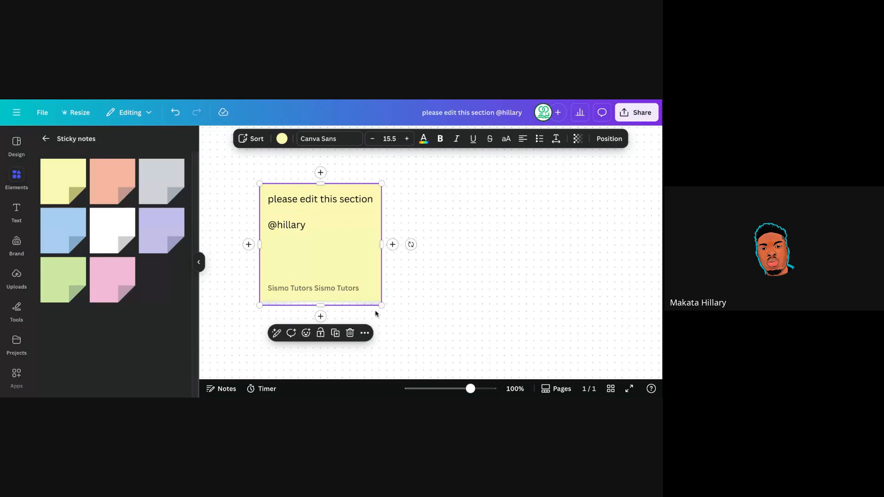
{"action": "left_click", "coordinate": [396, 319]}
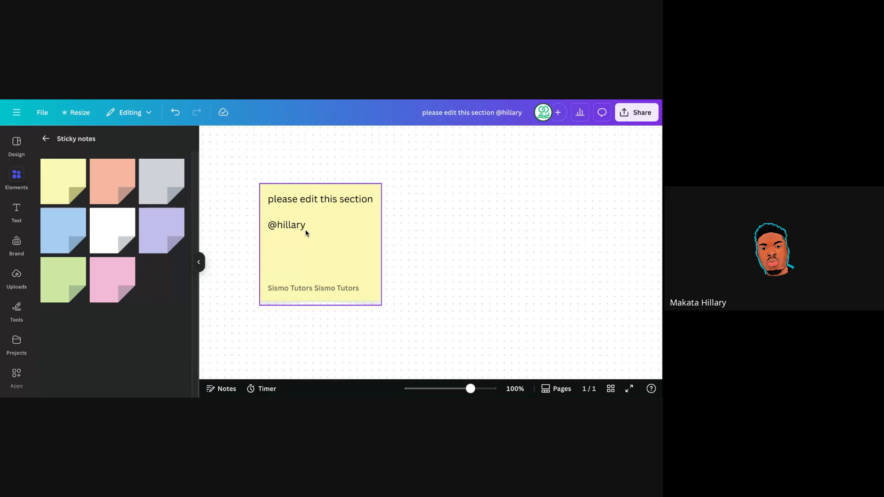
{"action": "left_click", "coordinate": [334, 248]}
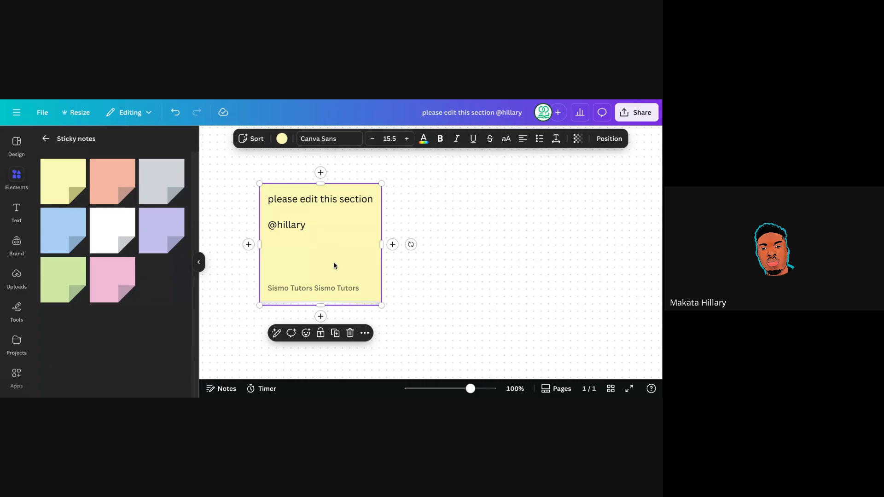
{"action": "key", "text": "Delete"}
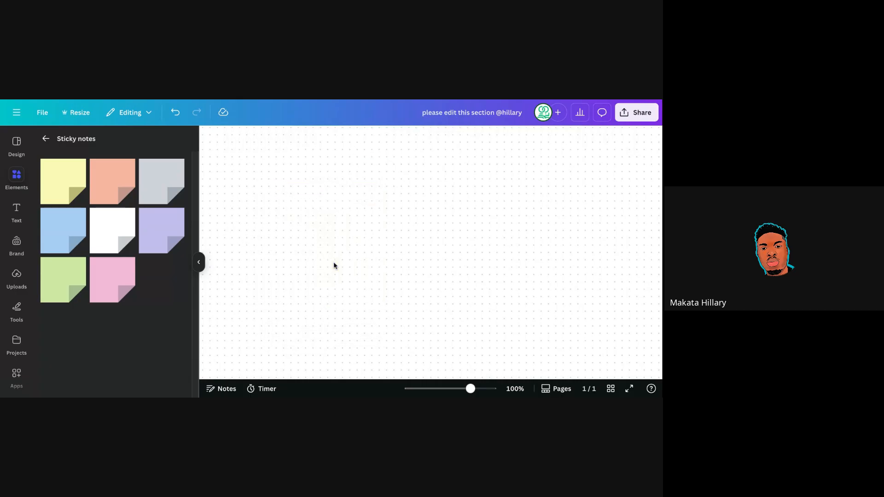
Examine the Forms category of the elements, from Business through Feedback forms, and return to the category overview
{"action": "left_click", "coordinate": [46, 139]}
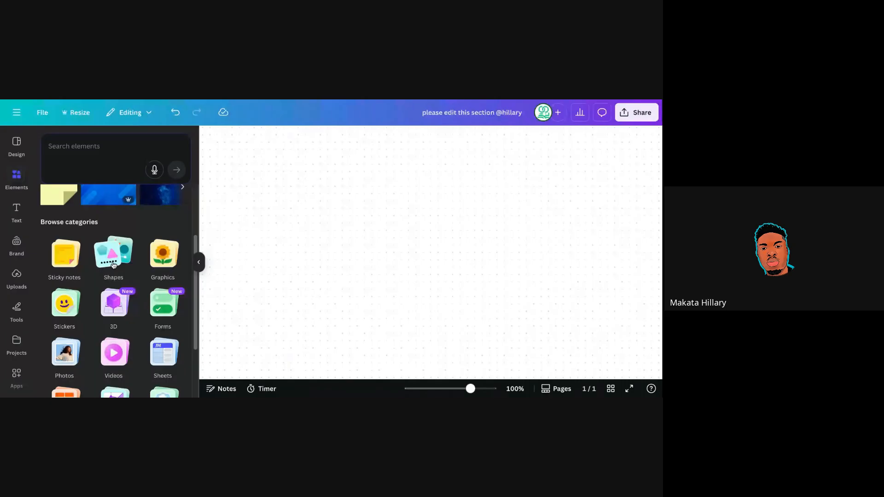
{"action": "left_click_drag", "start_coordinate": [196, 283], "coordinate": [197, 302]}
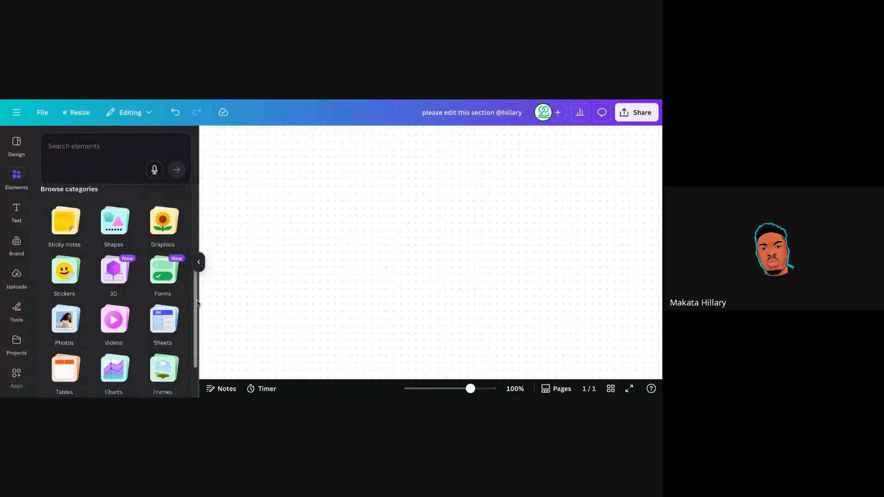
{"action": "left_click", "coordinate": [168, 276]}
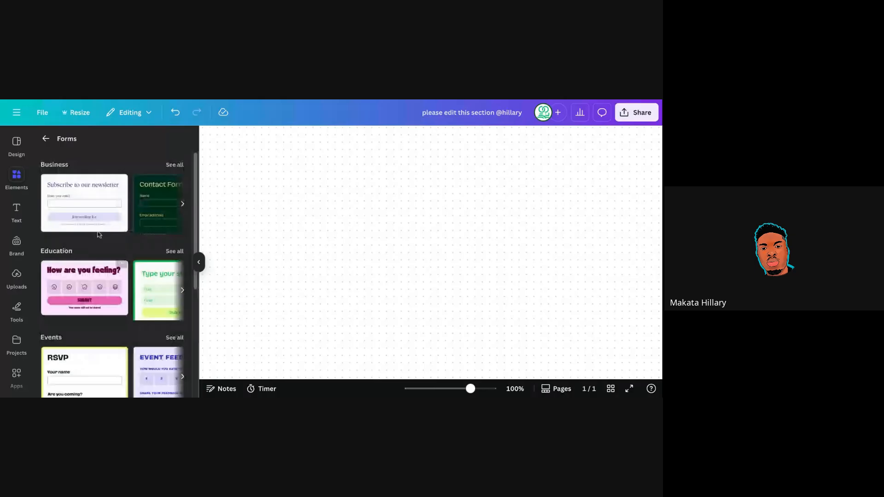
{"action": "left_click", "coordinate": [182, 203]}
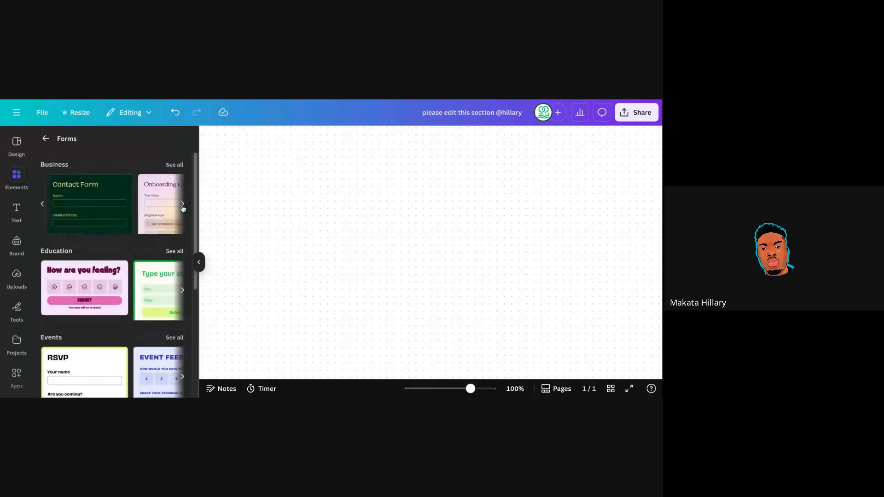
{"action": "left_click_drag", "start_coordinate": [197, 283], "coordinate": [193, 350]}
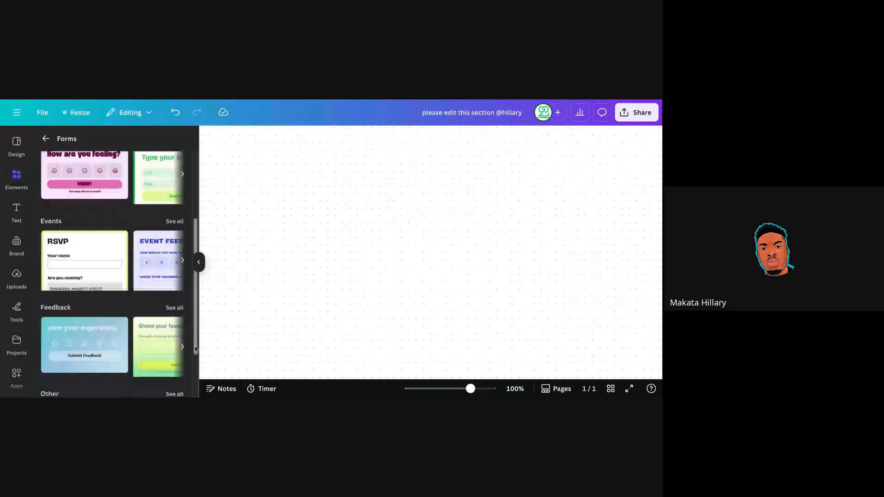
{"action": "left_click", "coordinate": [50, 141]}
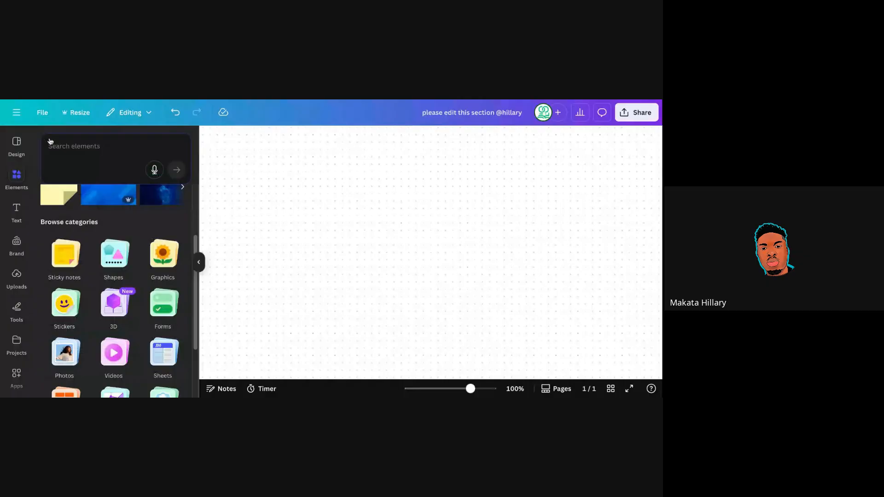
Place the star-eyed emoji from the 3D category's Characters & Emojis on the whiteboard's left part and delete it again
{"action": "scroll", "coordinate": [195, 276], "scroll_direction": "down", "scroll_amount": 1}
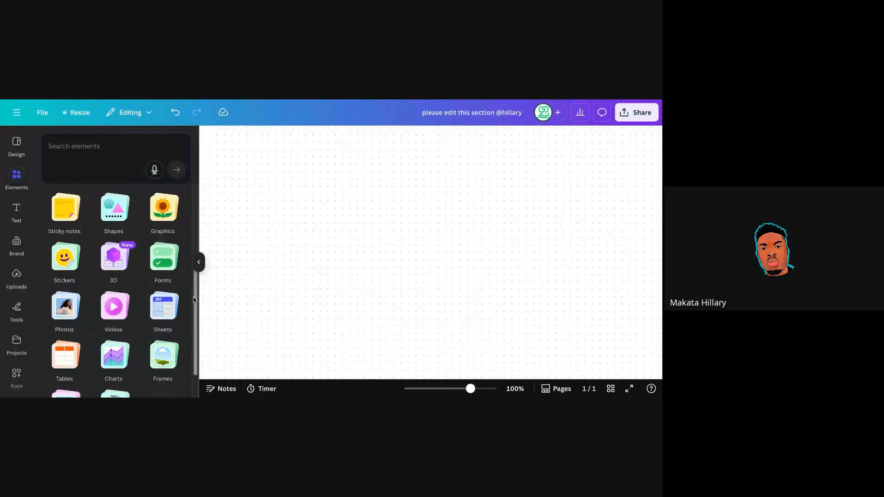
{"action": "left_click", "coordinate": [110, 259]}
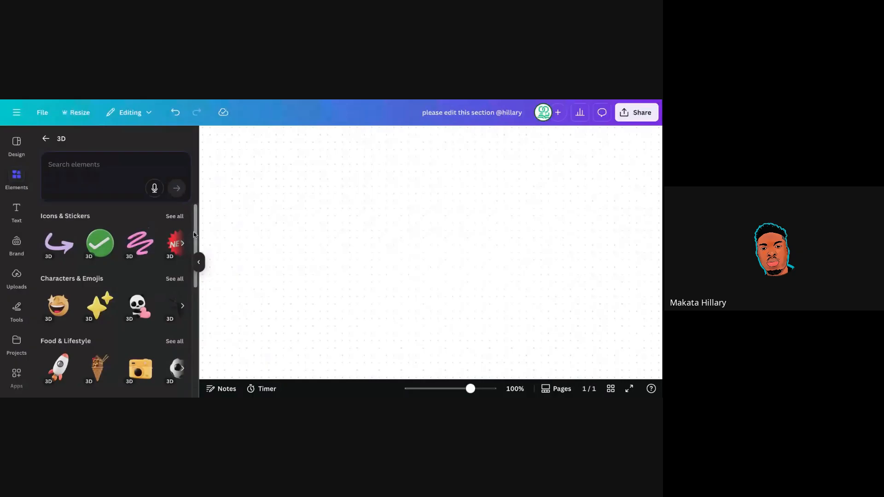
{"action": "scroll", "coordinate": [110, 295], "scroll_direction": "down", "scroll_amount": 1}
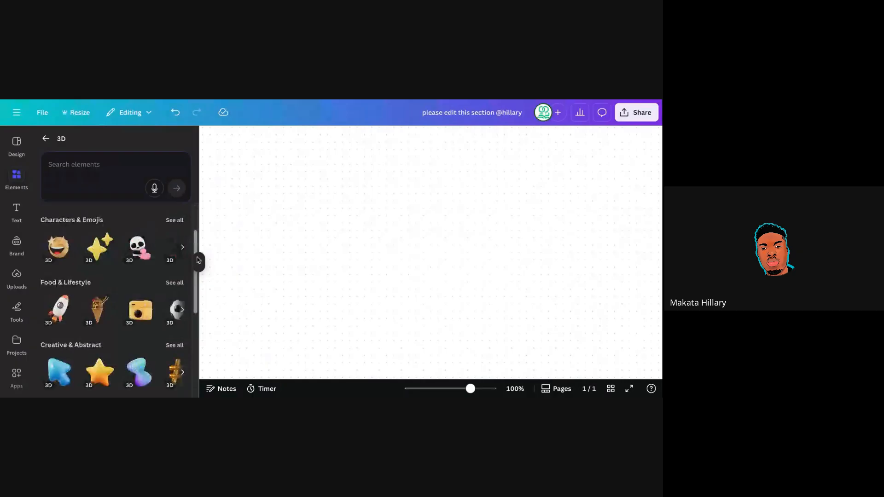
{"action": "left_click", "coordinate": [64, 250]}
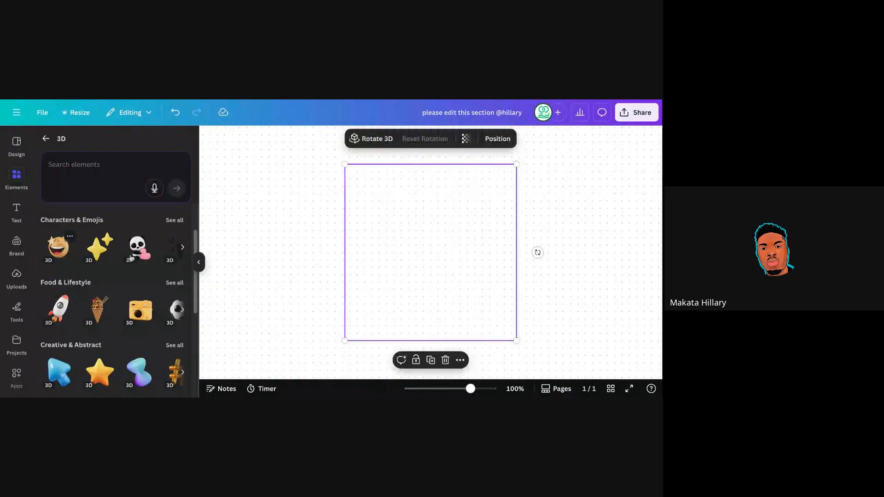
{"action": "left_click_drag", "start_coordinate": [400, 232], "coordinate": [280, 225]}
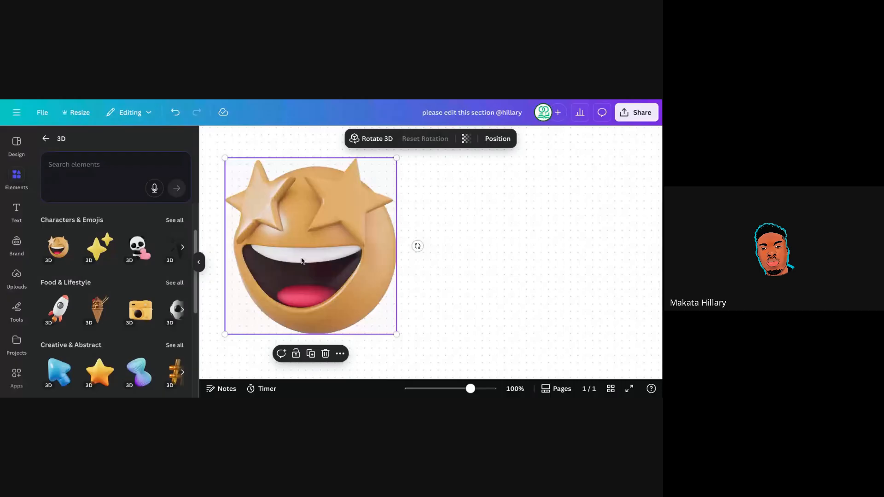
{"action": "key", "text": "Delete"}
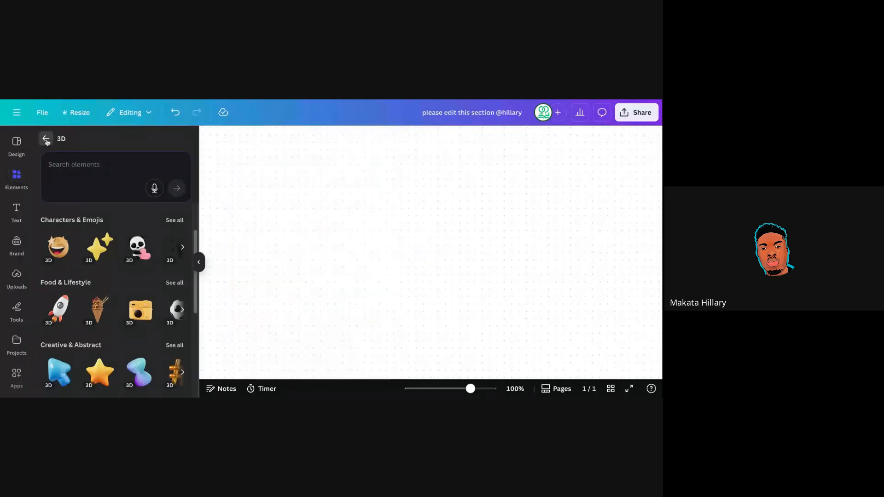
Leave the 3D elements, view the table styles in the Tables category, and return to the category overview
{"action": "scroll", "coordinate": [47, 141], "scroll_direction": "down", "scroll_amount": 1}
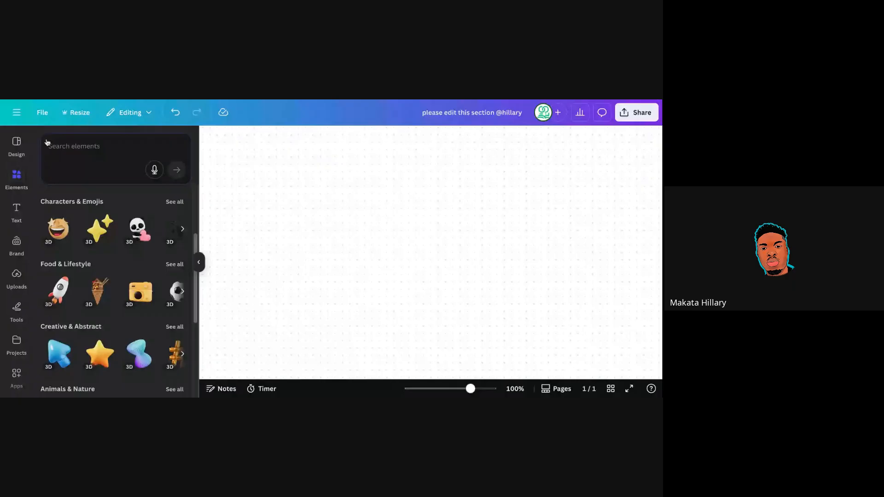
{"action": "left_click_drag", "start_coordinate": [196, 281], "coordinate": [206, 334]}
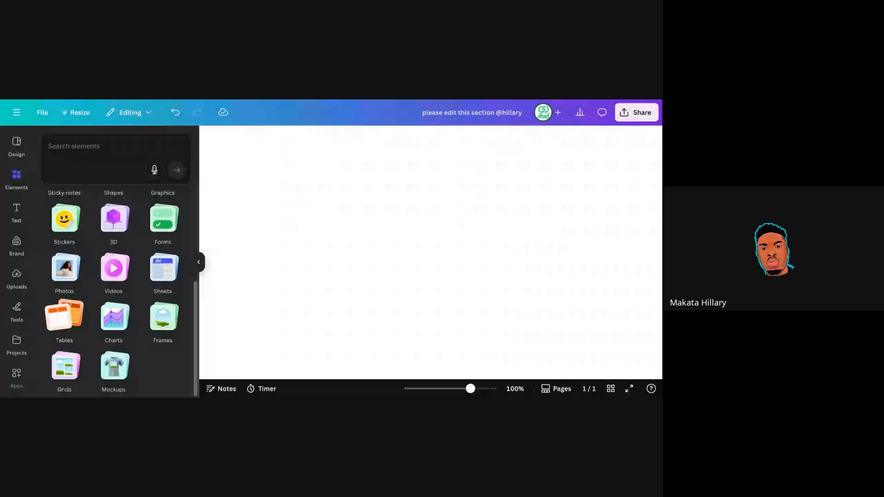
{"action": "left_click", "coordinate": [65, 316]}
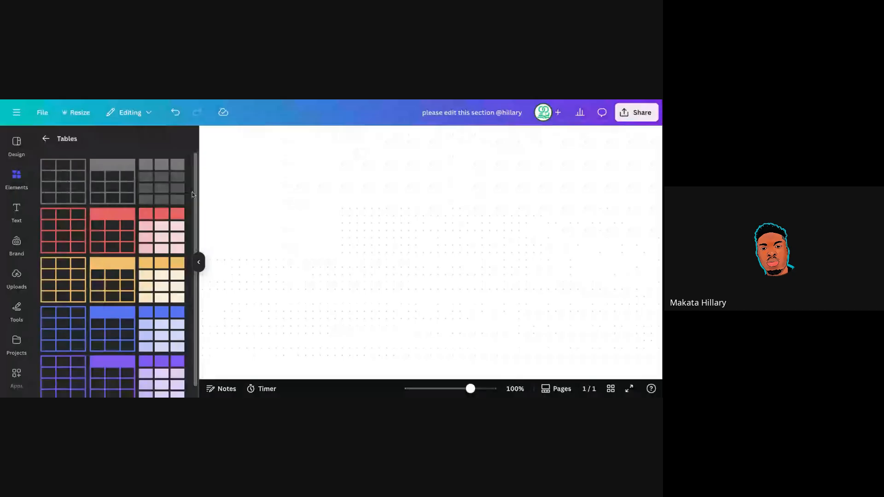
{"action": "left_click", "coordinate": [45, 139]}
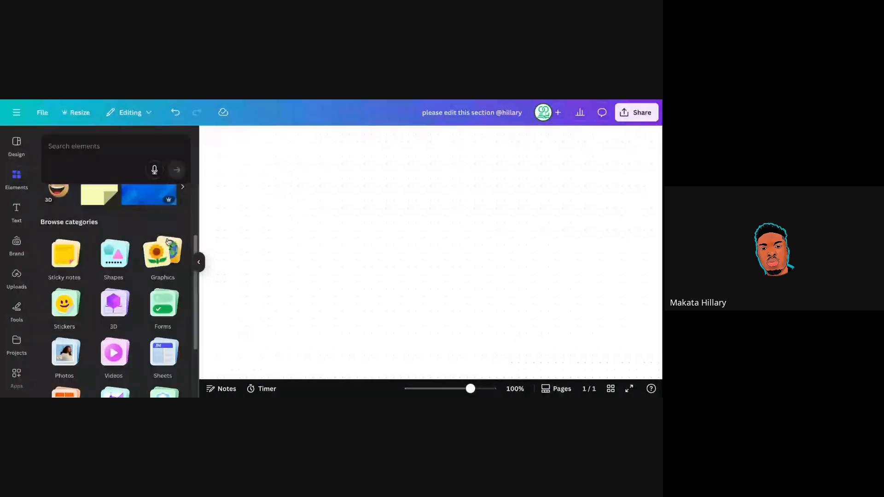
Open the Charts category of the elements
{"action": "left_click_drag", "start_coordinate": [195, 277], "coordinate": [197, 318]}
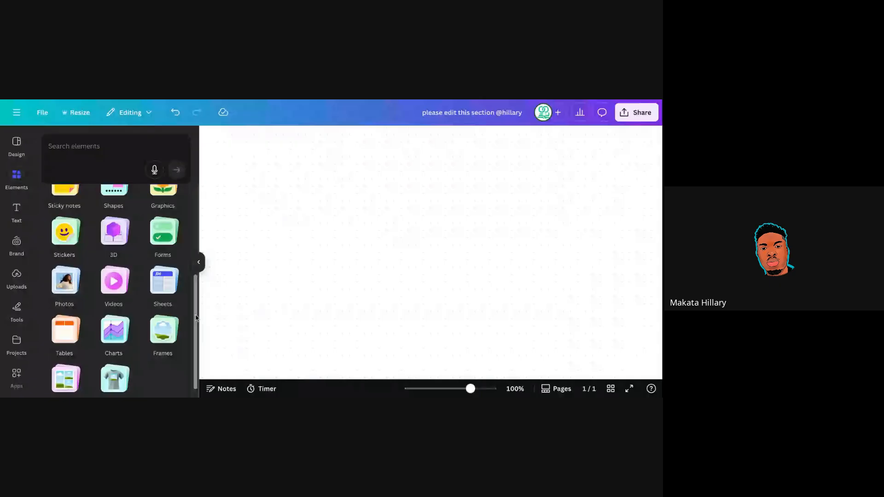
{"action": "scroll", "coordinate": [62, 295], "scroll_direction": "down", "scroll_amount": 1}
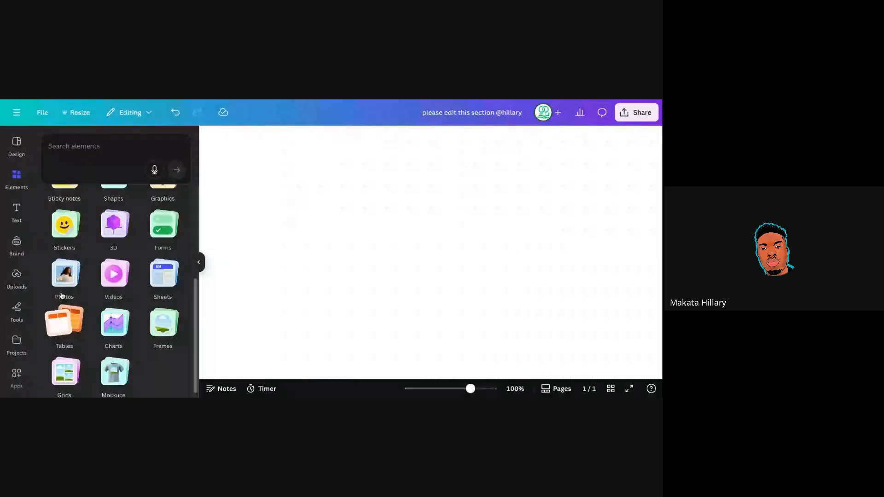
{"action": "left_click", "coordinate": [120, 306]}
{"action": "left_click", "coordinate": [44, 139]}
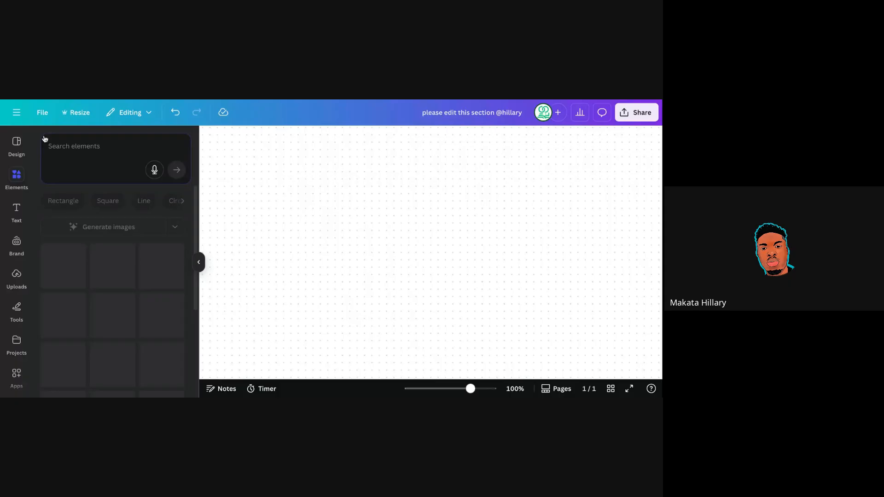
{"action": "left_click_drag", "start_coordinate": [193, 319], "coordinate": [197, 352]}
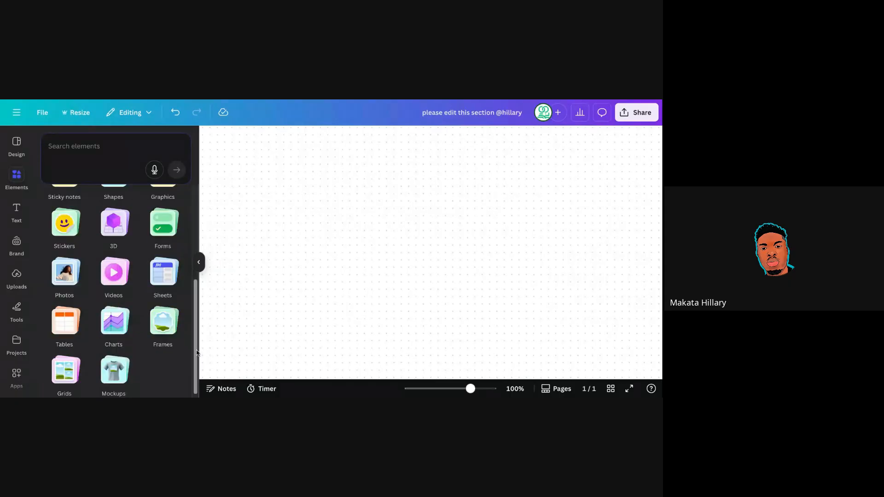
{"action": "left_click", "coordinate": [121, 322]}
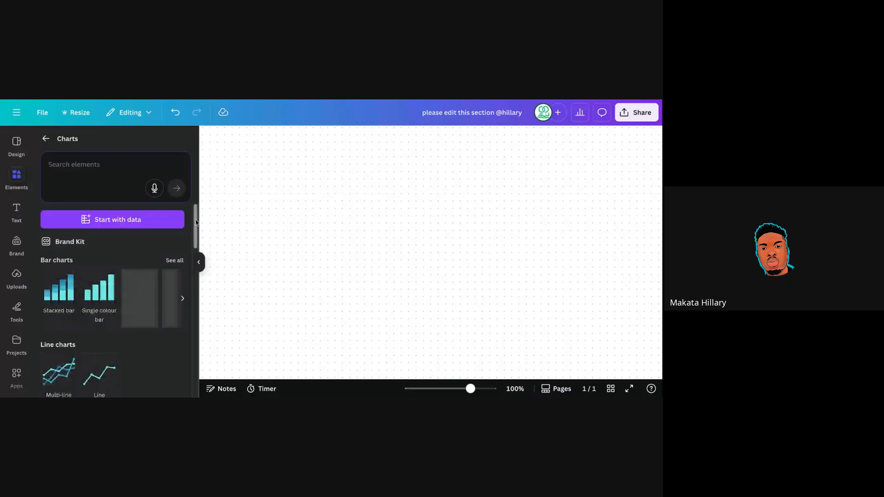
Add a stacked bar chart from the Bar charts group to the whiteboard and delete it again
{"action": "scroll", "coordinate": [196, 222], "scroll_direction": "down", "scroll_amount": 1}
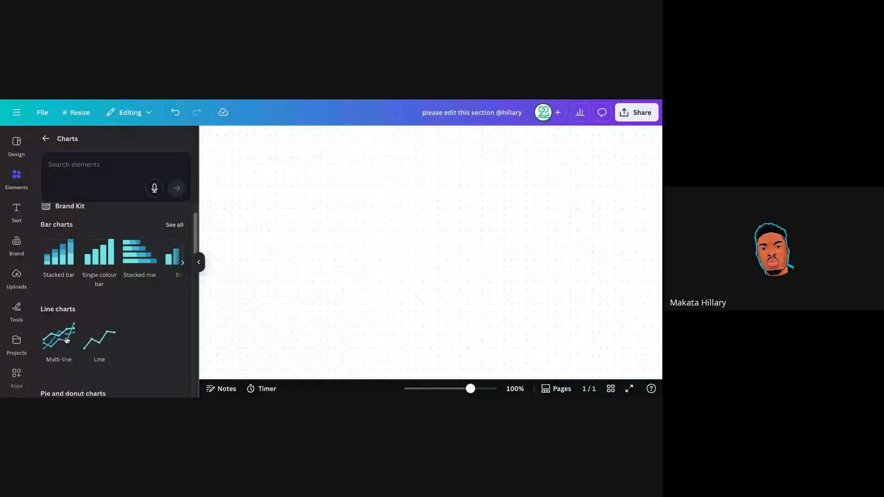
{"action": "left_click", "coordinate": [64, 262]}
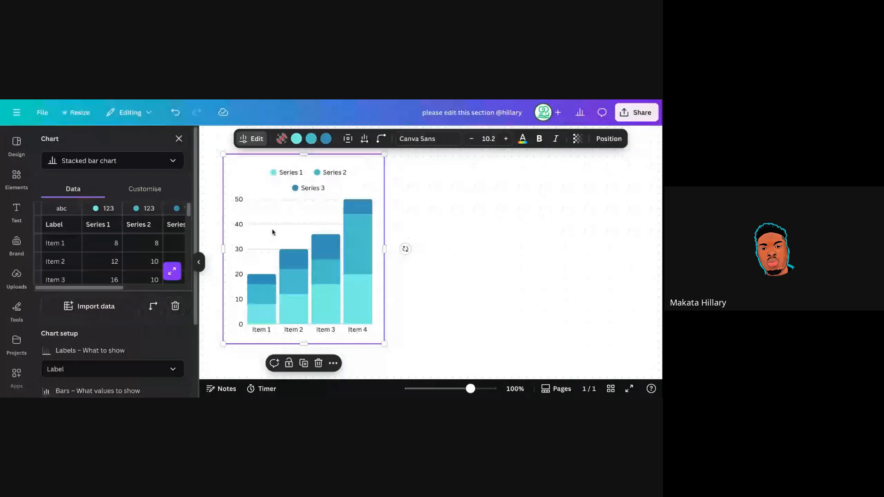
{"action": "left_click", "coordinate": [319, 363]}
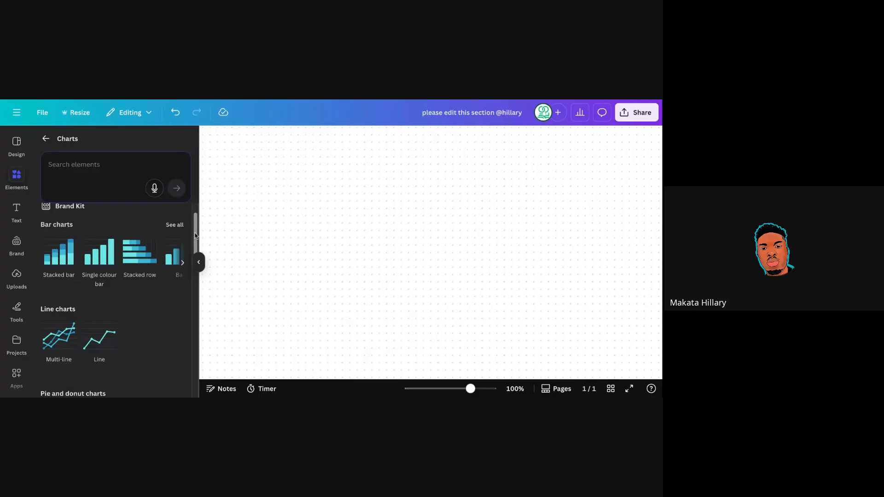
Add a multi-line chart from the Line charts group, enlarge it on the whiteboard's left part, and delete it again
{"action": "left_click_drag", "start_coordinate": [195, 236], "coordinate": [193, 256]}
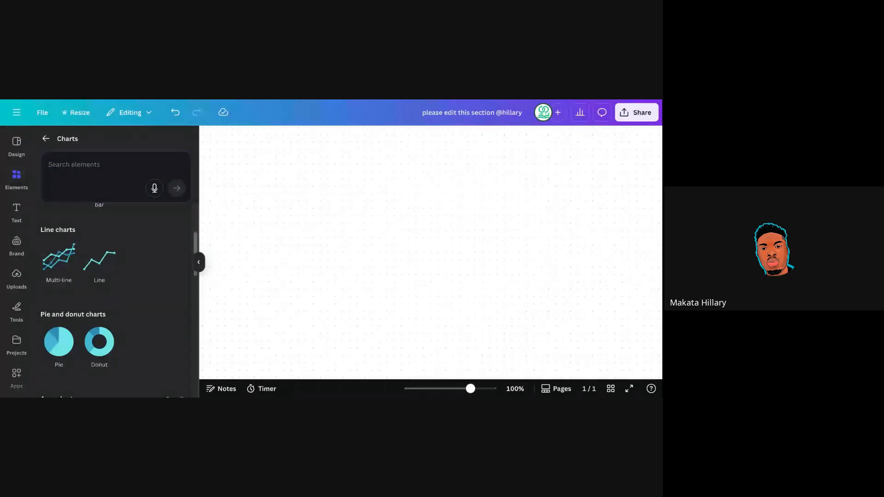
{"action": "left_click", "coordinate": [59, 264]}
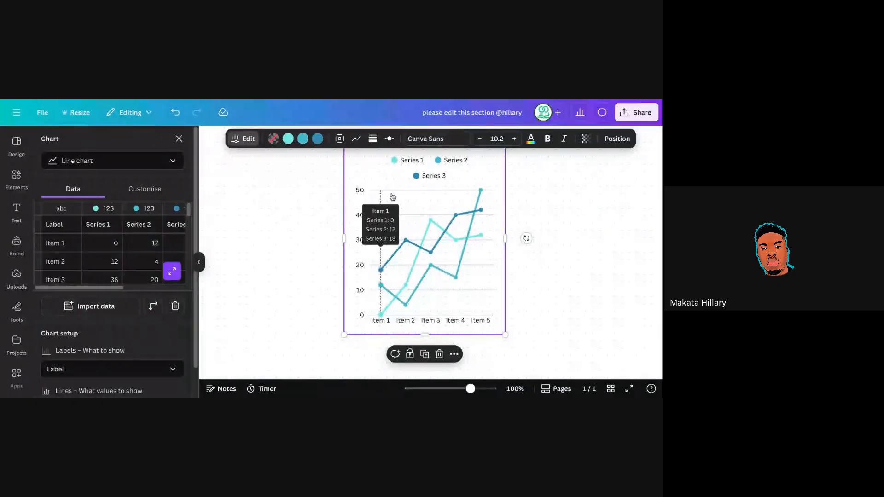
{"action": "left_click_drag", "start_coordinate": [392, 197], "coordinate": [232, 205]}
{"action": "left_click_drag", "start_coordinate": [345, 343], "coordinate": [479, 415]}
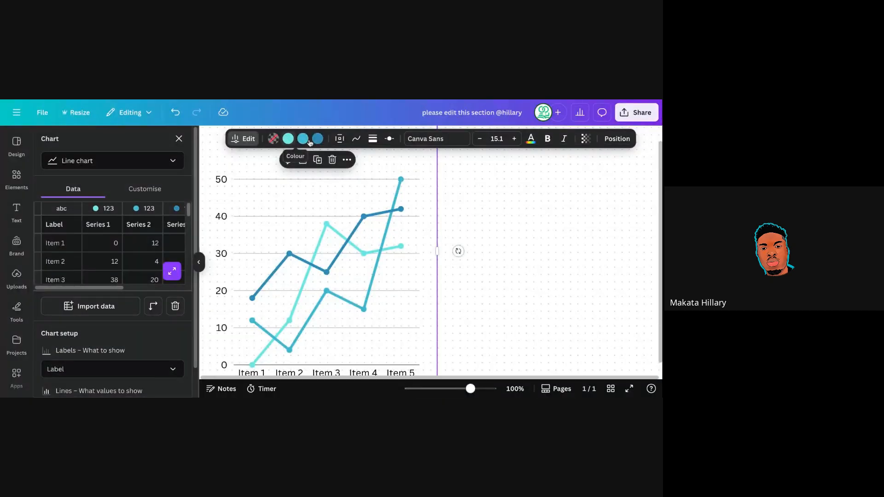
{"action": "mouse_move", "coordinate": [293, 234]}
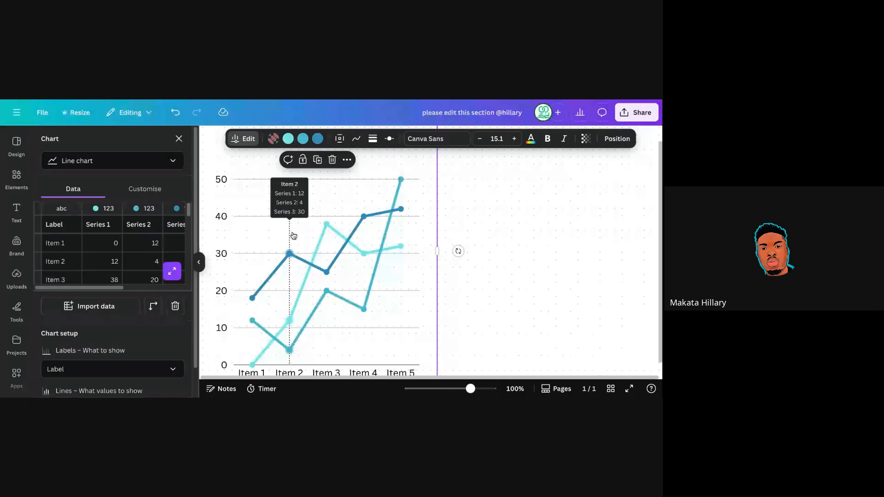
{"action": "key", "text": "Delete"}
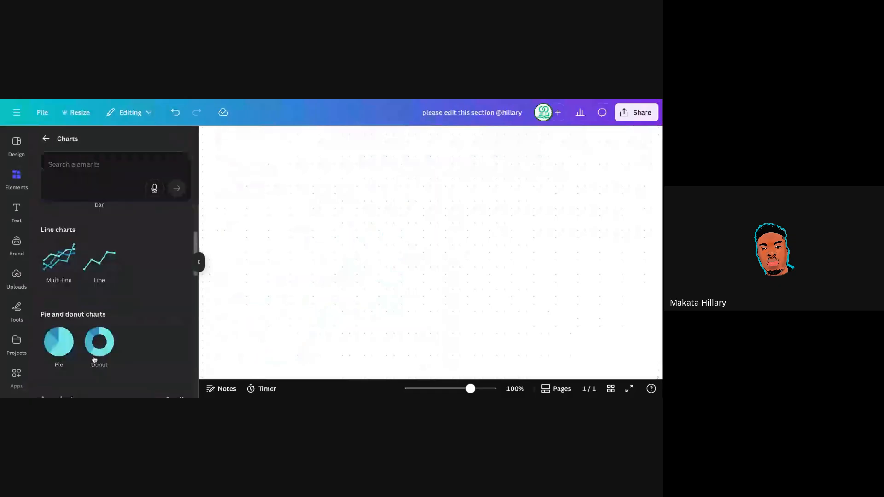
Add a pie chart from the Pie and donut charts group, inspect its segments, and delete it again
{"action": "left_click", "coordinate": [65, 352]}
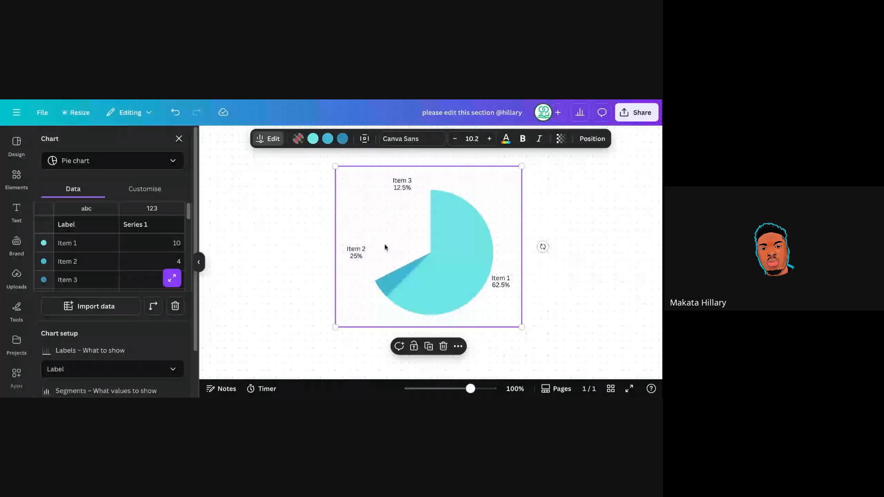
{"action": "mouse_move", "coordinate": [397, 238]}
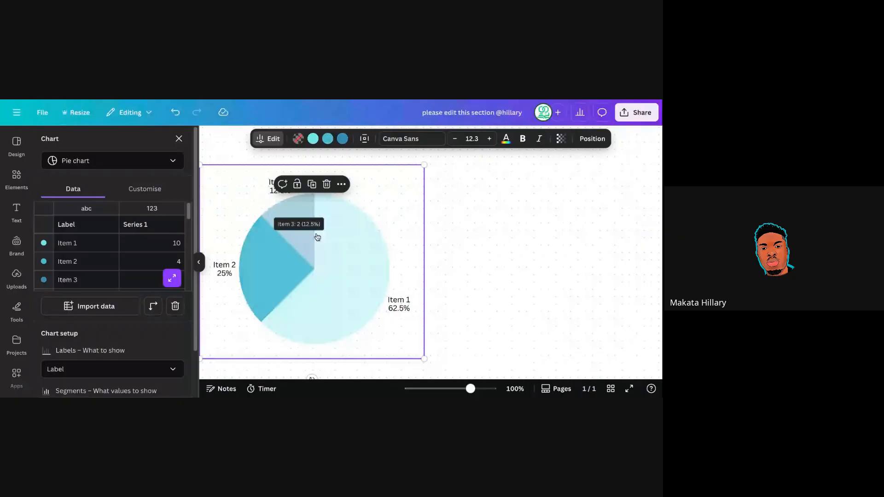
{"action": "mouse_move", "coordinate": [338, 235]}
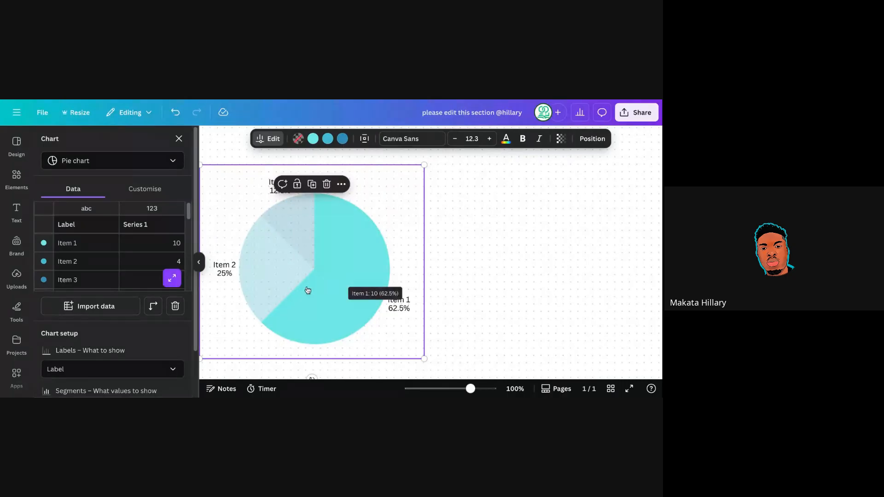
{"action": "left_click", "coordinate": [328, 185]}
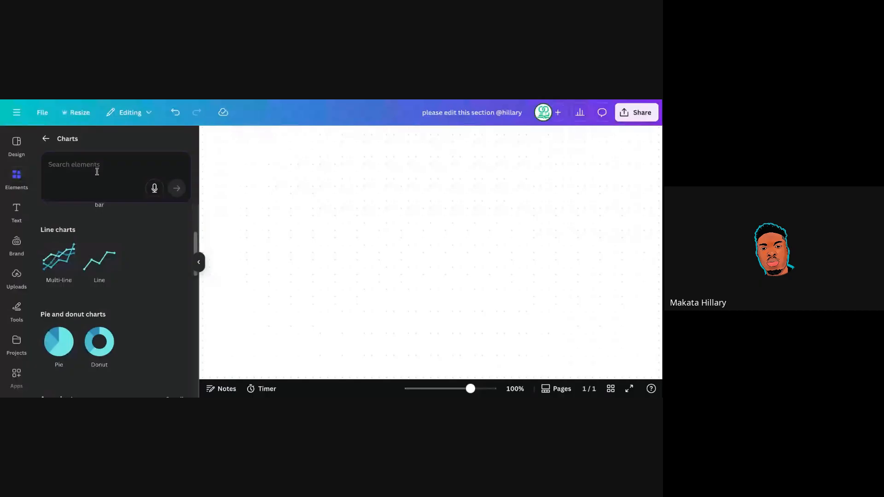
Leave the Charts category and open the text options with the default text styles
{"action": "left_click", "coordinate": [46, 139]}
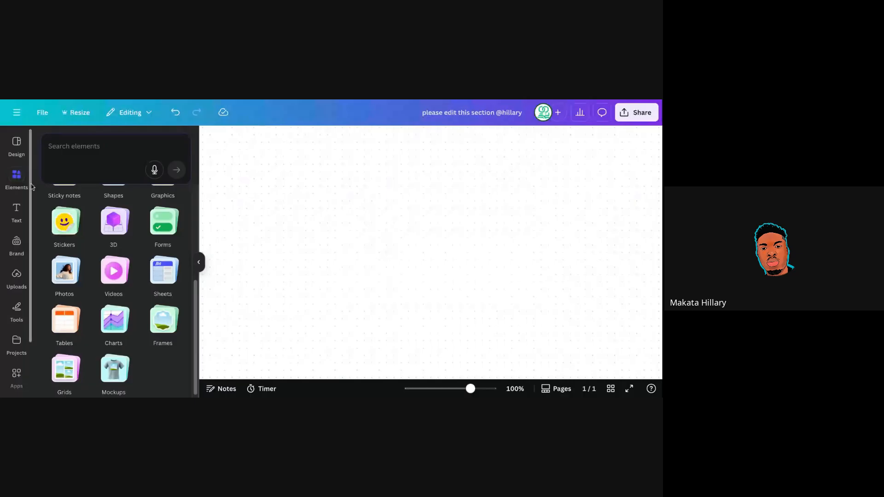
{"action": "scroll", "coordinate": [31, 183], "scroll_direction": "down", "scroll_amount": 1}
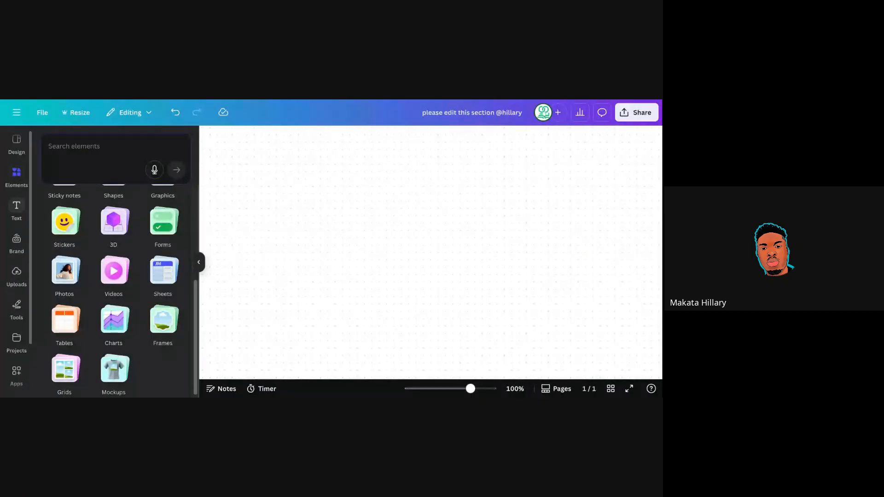
{"action": "left_click", "coordinate": [16, 208]}
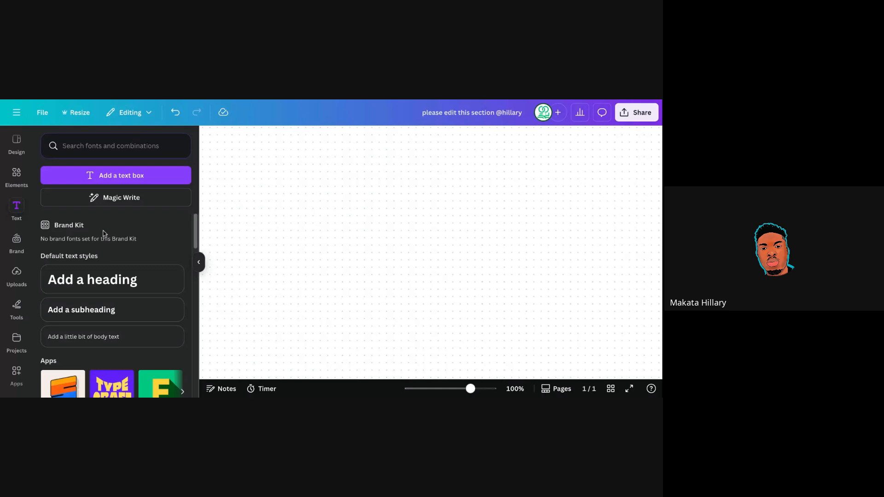
{"action": "left_click_drag", "start_coordinate": [194, 226], "coordinate": [193, 228]}
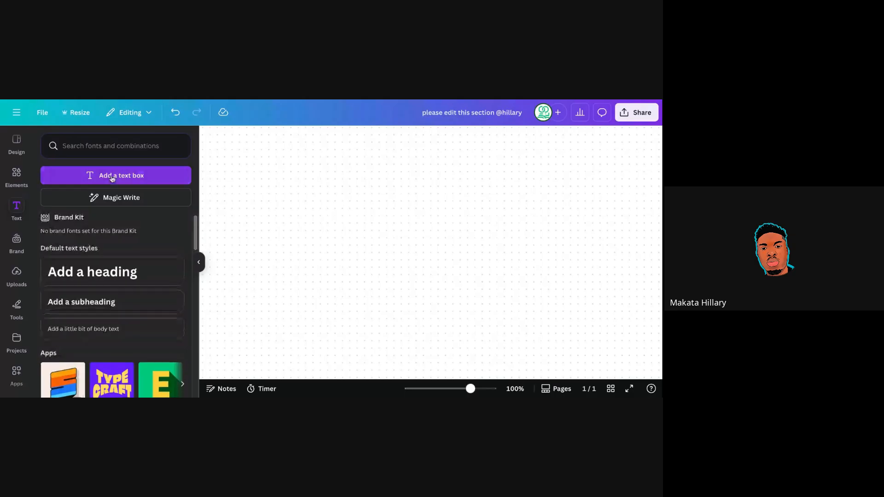
Add a text box with the default paragraph text, move it toward the whiteboard's left part, and delete it again
{"action": "left_click", "coordinate": [111, 178]}
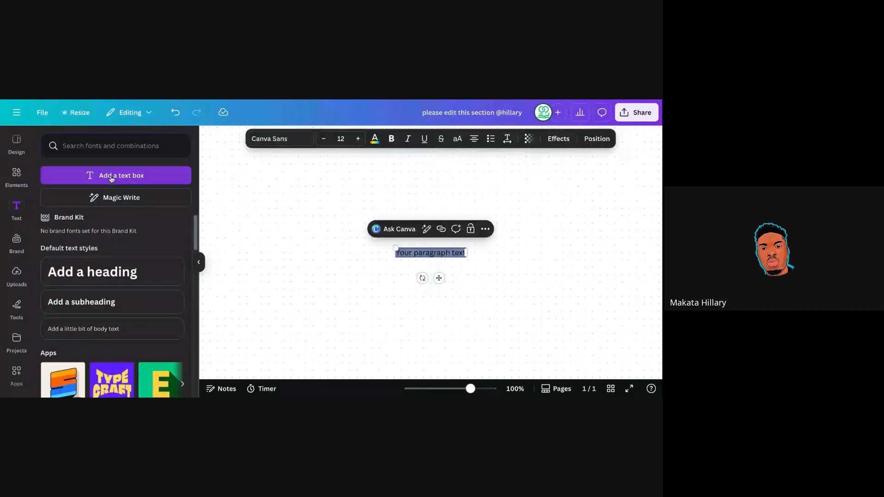
{"action": "left_click", "coordinate": [399, 276]}
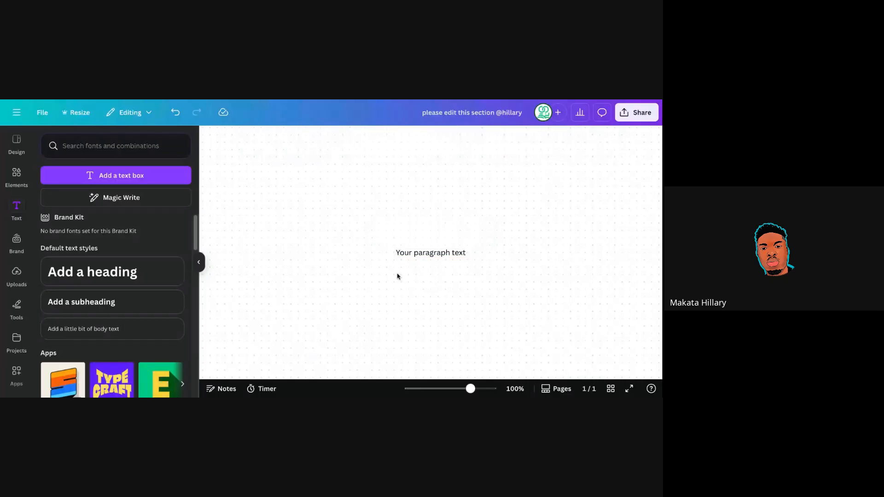
{"action": "left_click_drag", "start_coordinate": [406, 254], "coordinate": [306, 237]}
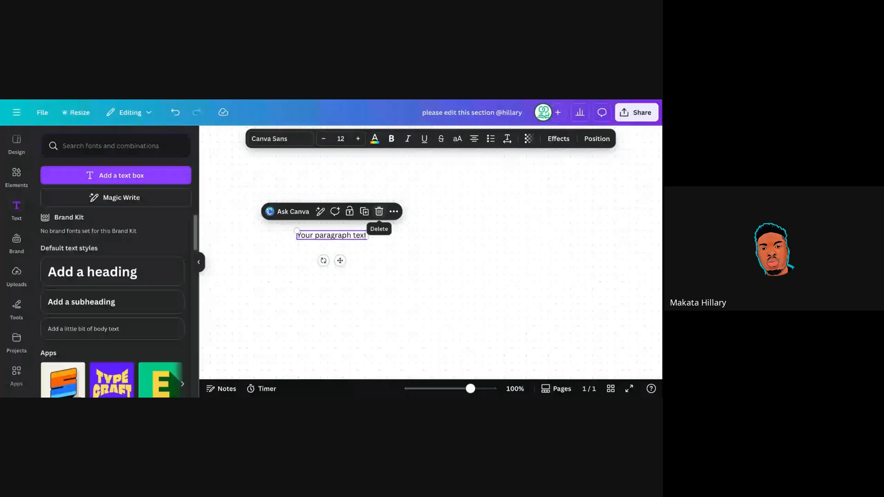
{"action": "left_click", "coordinate": [379, 211]}
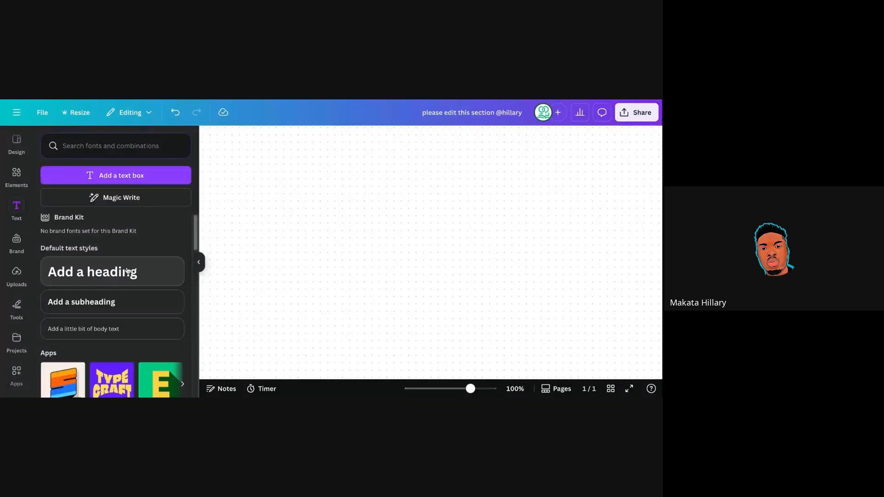
Place a default-style heading, enlarged to about font size 43.5, in the upper-left part of the whiteboard
{"action": "left_click", "coordinate": [128, 270]}
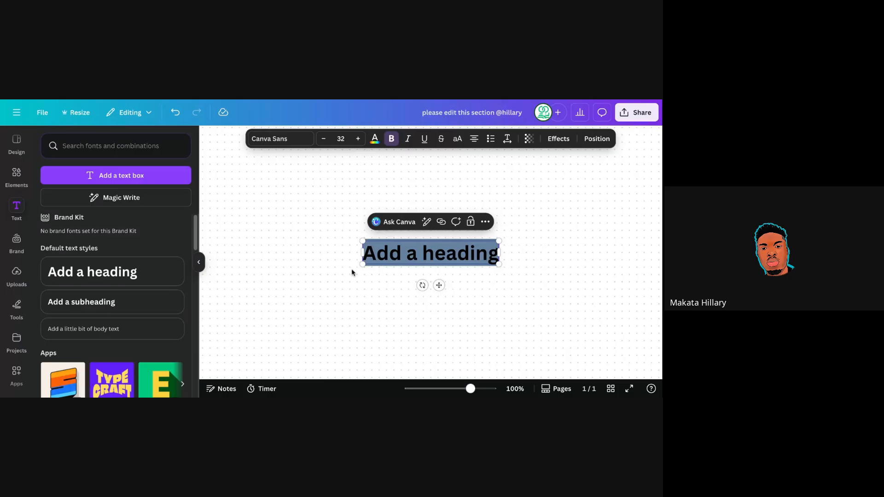
{"action": "left_click", "coordinate": [375, 272]}
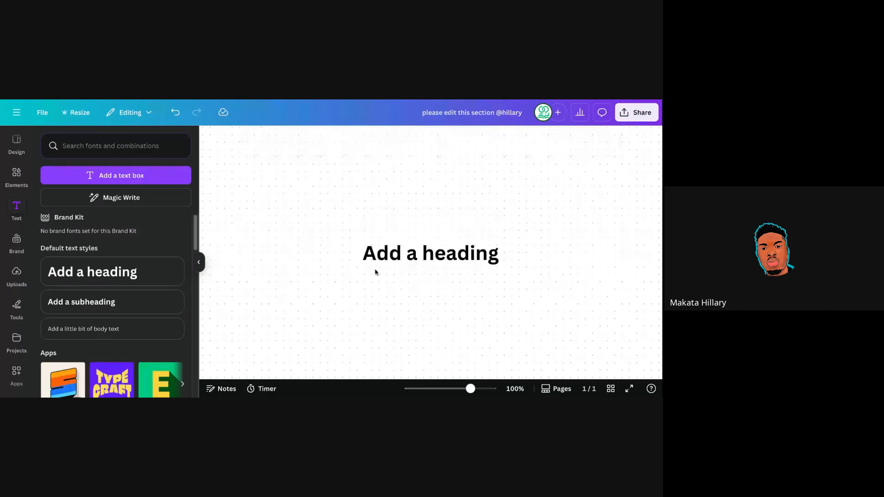
{"action": "scroll", "coordinate": [376, 272], "scroll_direction": "right", "scroll_amount": 3}
{"action": "scroll", "coordinate": [375, 272], "scroll_direction": "down", "scroll_amount": 1}
{"action": "left_click", "coordinate": [360, 232]}
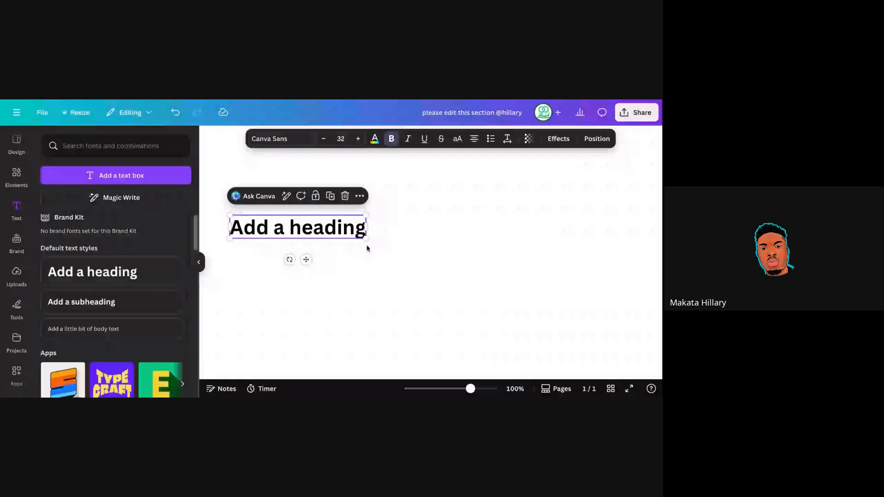
{"action": "left_click_drag", "start_coordinate": [366, 238], "coordinate": [415, 246]}
{"action": "left_click", "coordinate": [316, 262]}
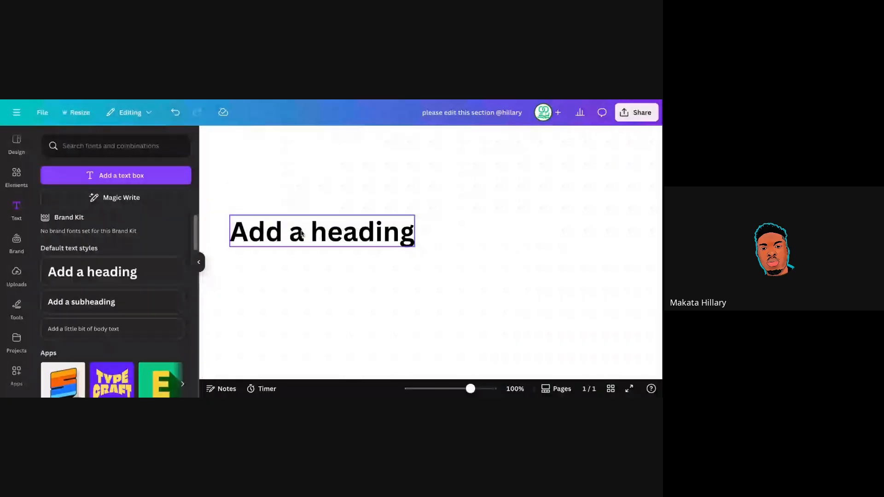
{"action": "left_click", "coordinate": [301, 233]}
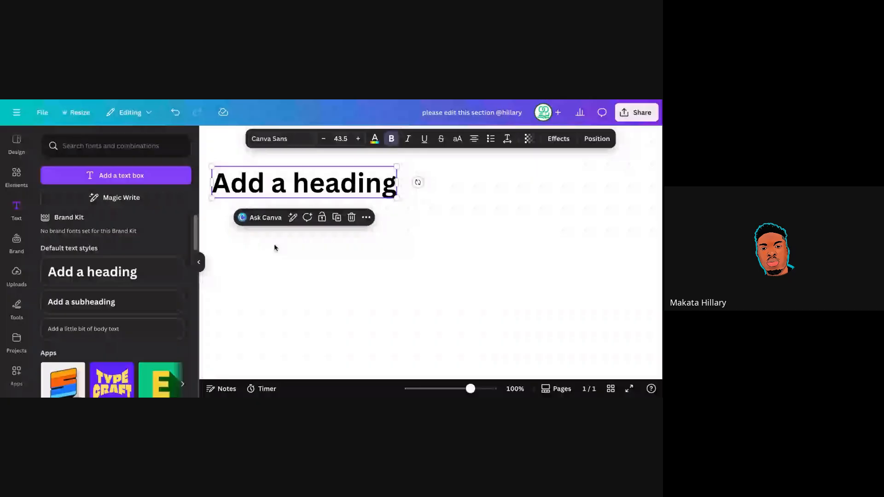
{"action": "left_click", "coordinate": [274, 248]}
{"action": "left_click", "coordinate": [290, 172]}
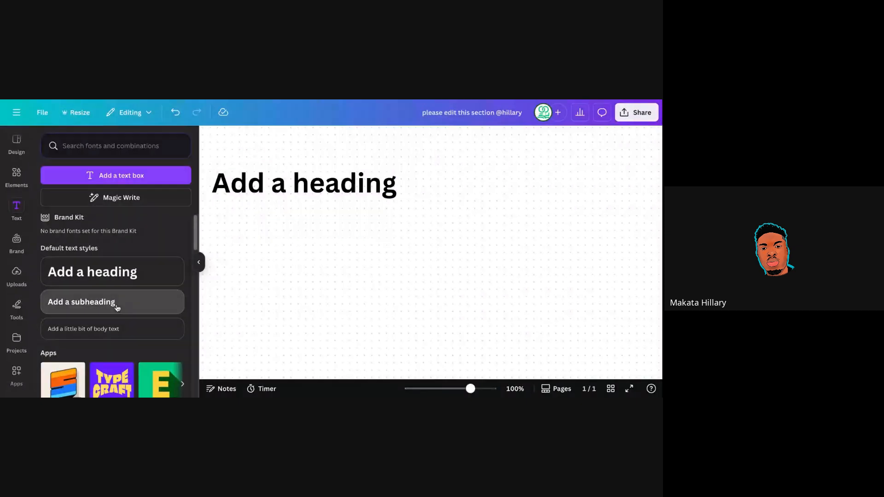
Add a default-style subheading and a line of body text, stacked below the heading
{"action": "left_click", "coordinate": [117, 307]}
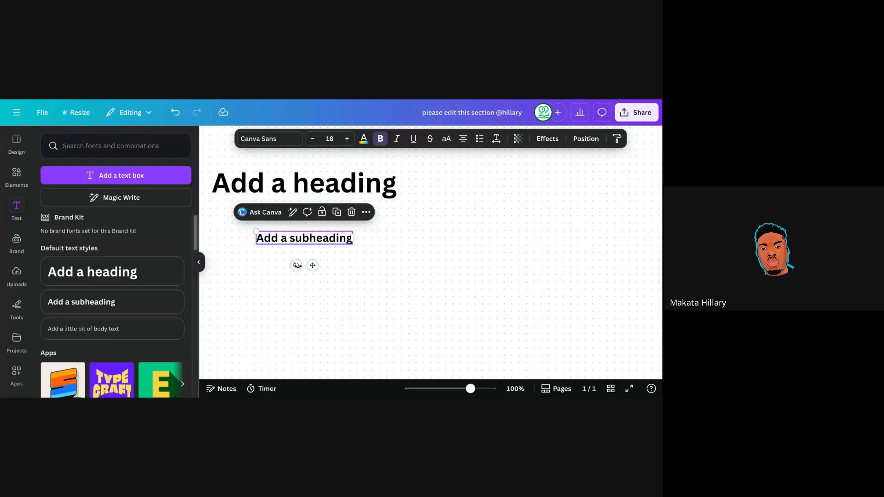
{"action": "left_click", "coordinate": [311, 249]}
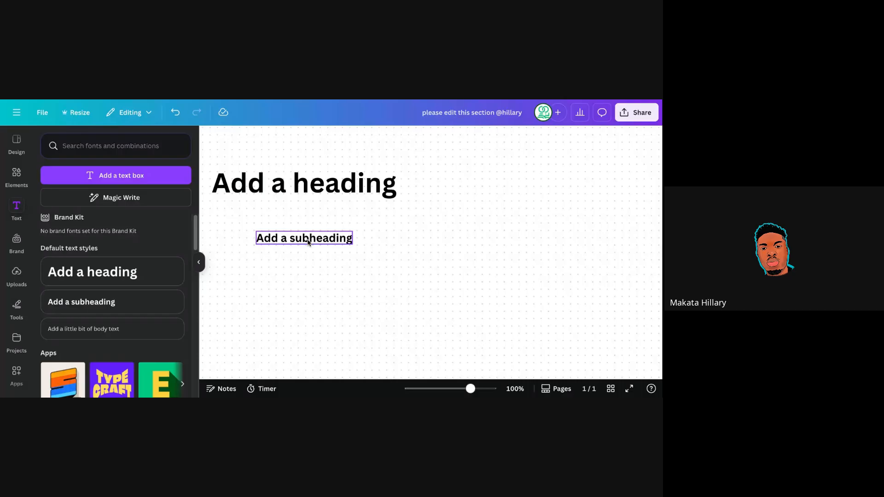
{"action": "left_click", "coordinate": [69, 328]}
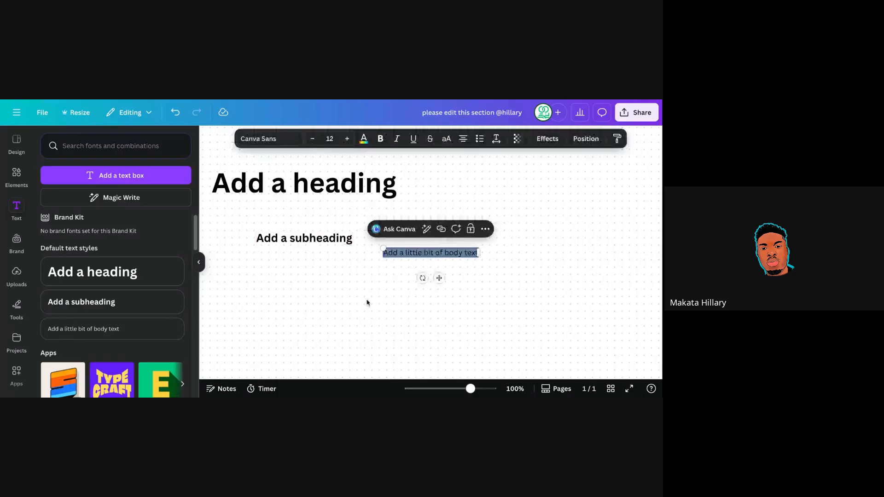
{"action": "left_click_drag", "start_coordinate": [385, 255], "coordinate": [263, 277]}
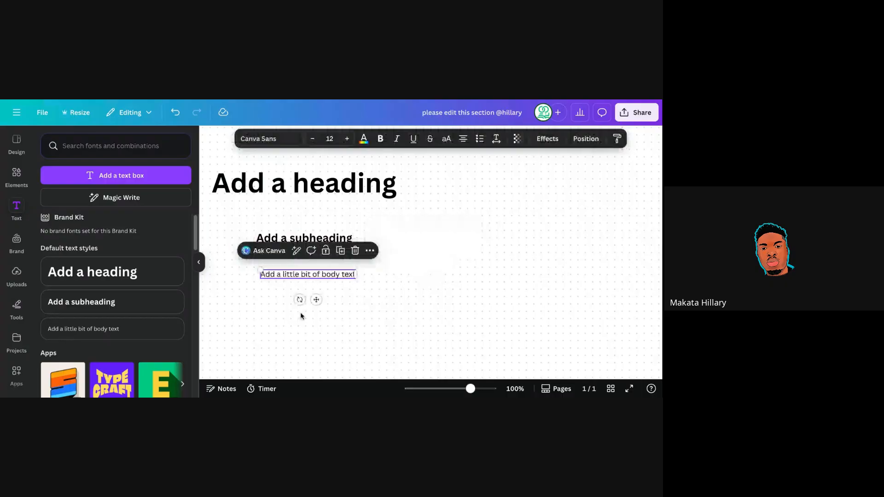
{"action": "left_click", "coordinate": [359, 300]}
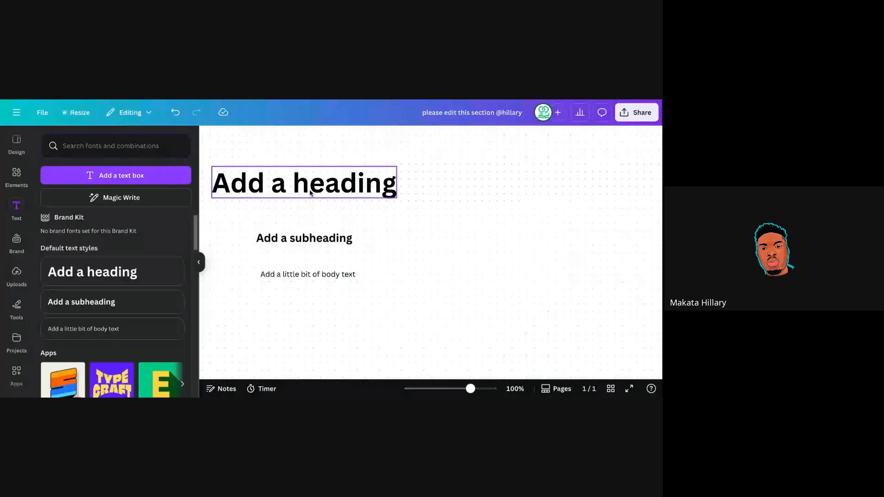
Delete the heading, the subheading and the body text from the whiteboard
{"action": "left_click", "coordinate": [290, 190]}
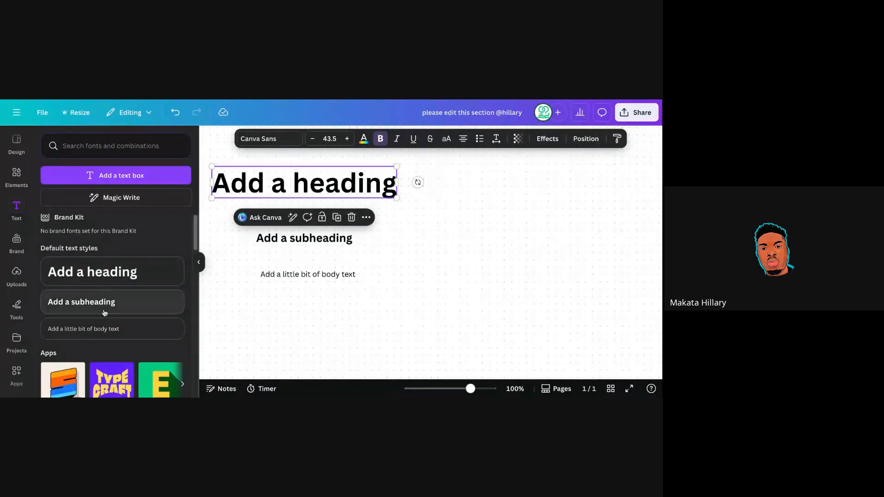
{"action": "left_click", "coordinate": [351, 217]}
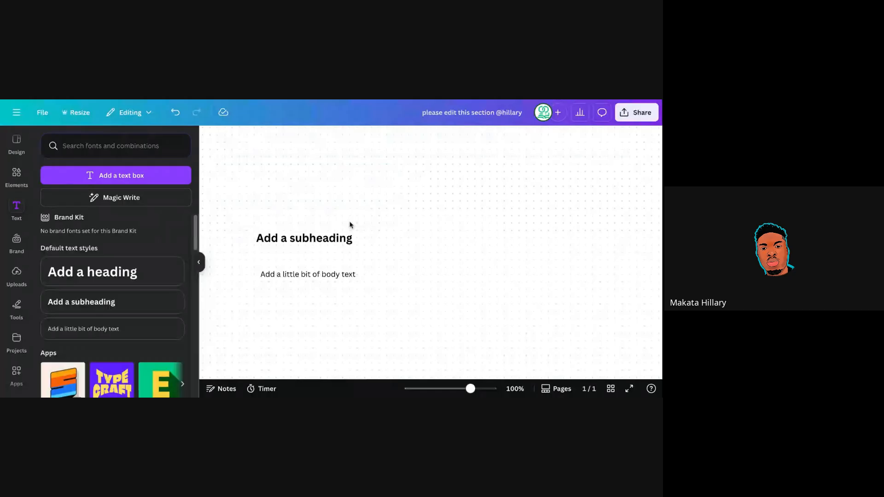
{"action": "left_click", "coordinate": [327, 241]}
{"action": "key", "text": "Delete"}
{"action": "left_click", "coordinate": [317, 274]}
{"action": "left_click", "coordinate": [355, 251]}
Add the "TECH STACK" design from the font combinations to the whiteboard
{"action": "scroll", "coordinate": [159, 302], "scroll_direction": "down", "scroll_amount": 4}
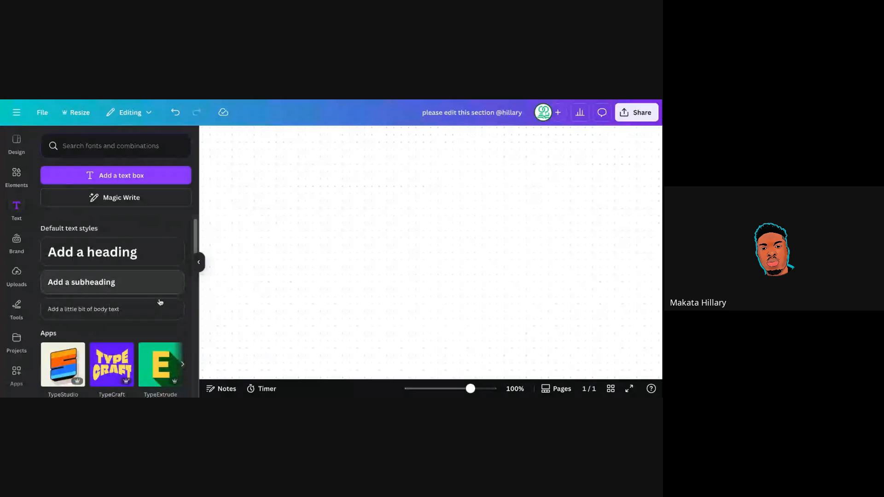
{"action": "scroll", "coordinate": [166, 278], "scroll_direction": "down", "scroll_amount": 1}
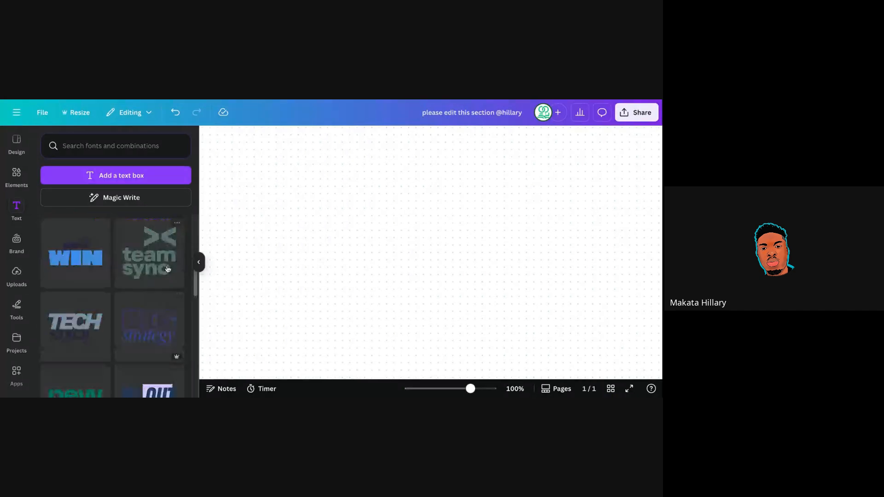
{"action": "left_click_drag", "start_coordinate": [195, 283], "coordinate": [192, 274]}
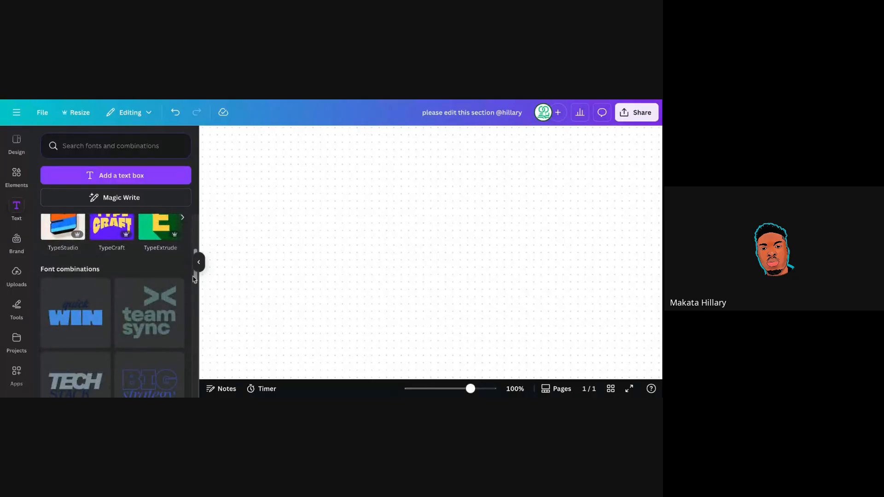
{"action": "scroll", "coordinate": [193, 282], "scroll_direction": "down", "scroll_amount": 1}
{"action": "left_click_drag", "start_coordinate": [192, 280], "coordinate": [190, 304]}
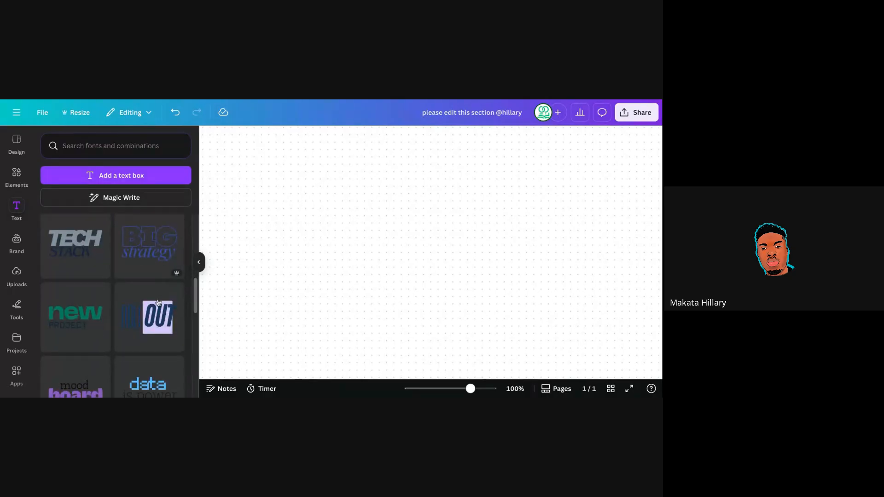
{"action": "left_click", "coordinate": [75, 254]}
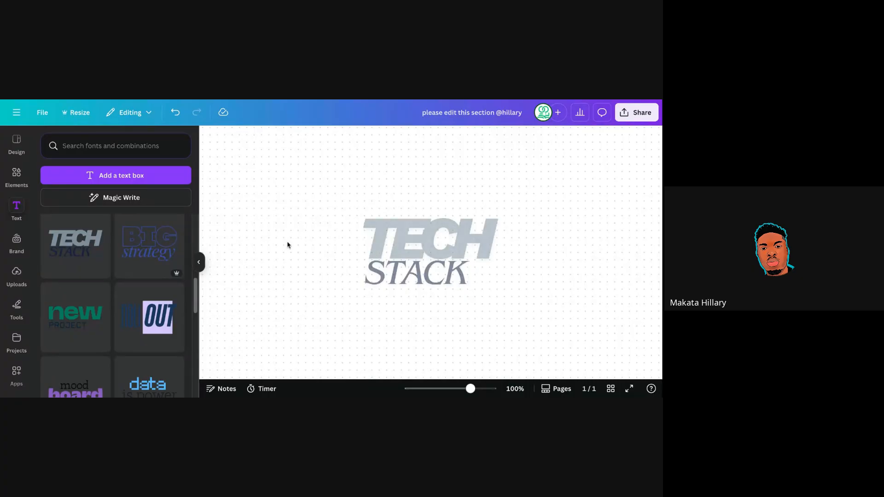
Move the "TECH STACK" design to the left part of the whiteboard and add the "BIG strategy" font combination beside it
{"action": "left_click_drag", "start_coordinate": [387, 239], "coordinate": [313, 243]}
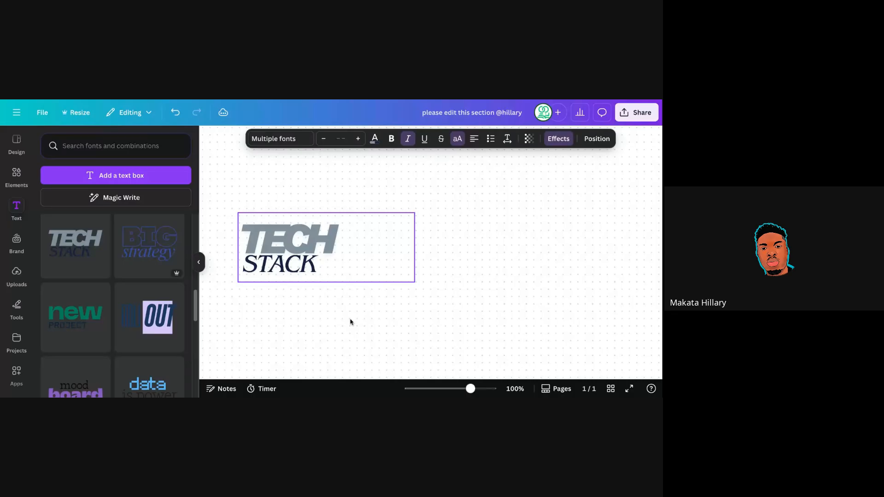
{"action": "left_click_drag", "start_coordinate": [414, 248], "coordinate": [359, 281]}
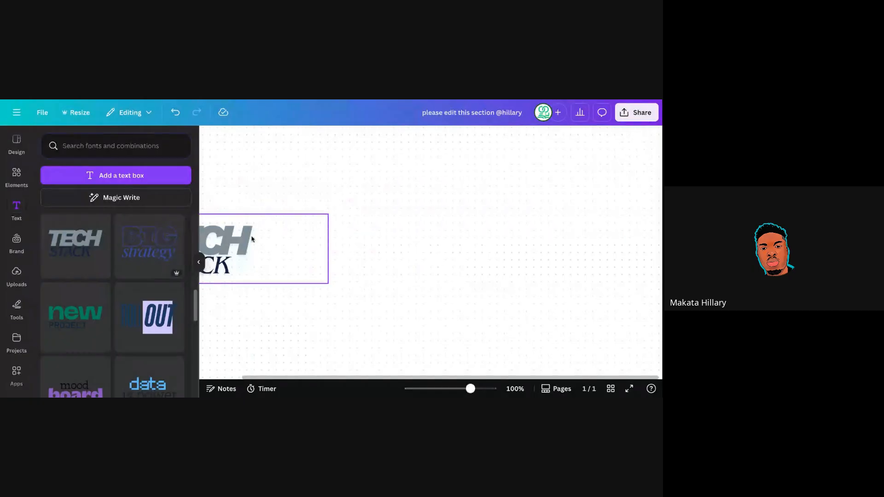
{"action": "left_click_drag", "start_coordinate": [251, 239], "coordinate": [328, 244]}
{"action": "left_click", "coordinate": [294, 314]}
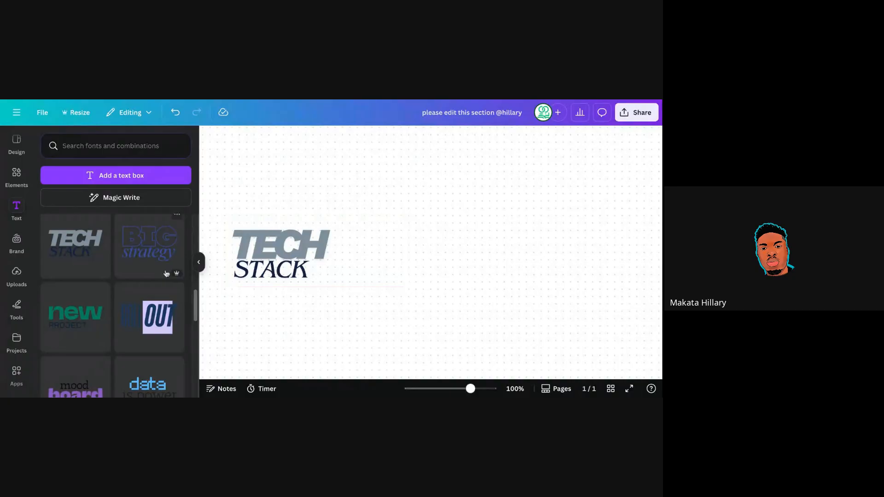
{"action": "left_click", "coordinate": [148, 248]}
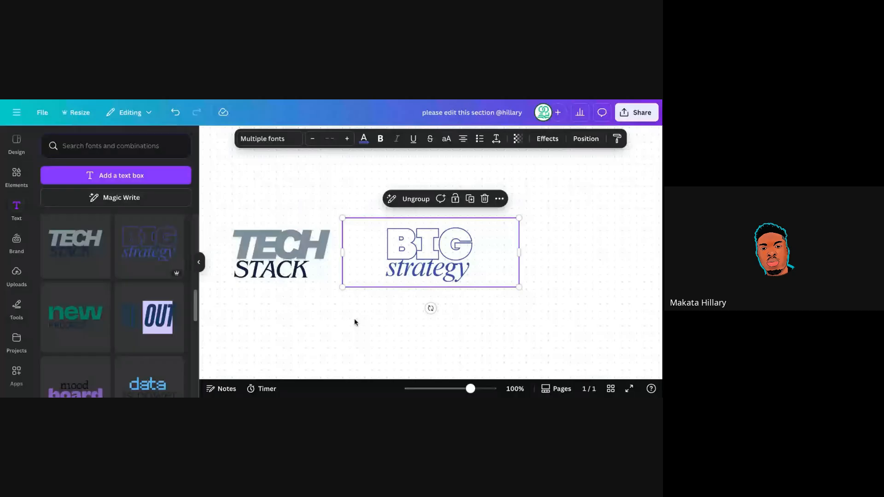
{"action": "left_click", "coordinate": [326, 325]}
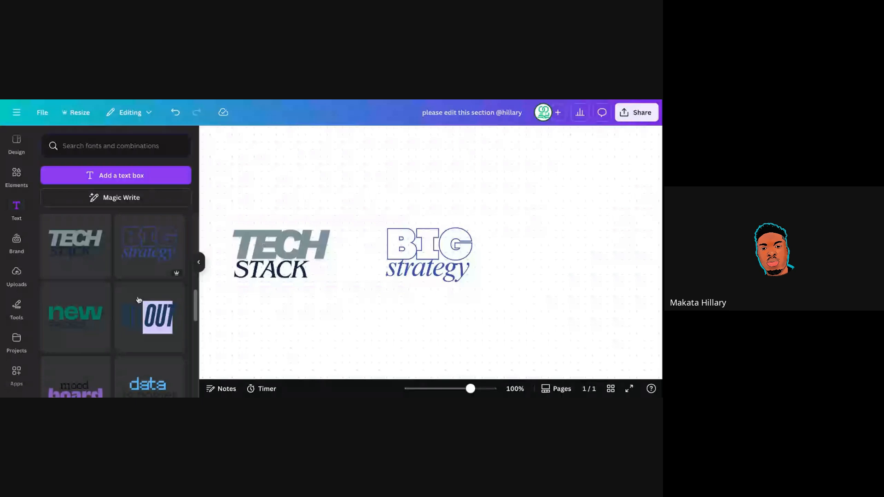
Add the "idea HUB" font combination and position it above the "TECH STACK" and "BIG strategy" designs
{"action": "left_click_drag", "start_coordinate": [195, 302], "coordinate": [191, 328]}
{"action": "scroll", "coordinate": [190, 328], "scroll_direction": "down", "scroll_amount": 3}
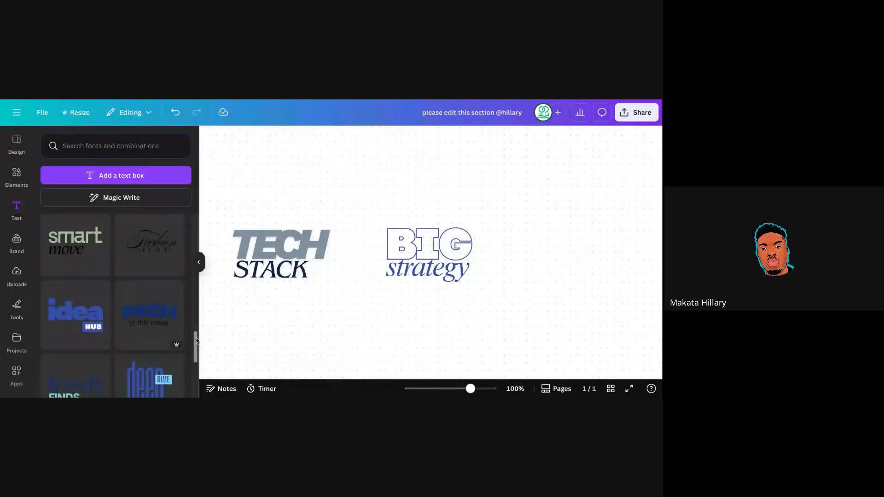
{"action": "left_click", "coordinate": [76, 317]}
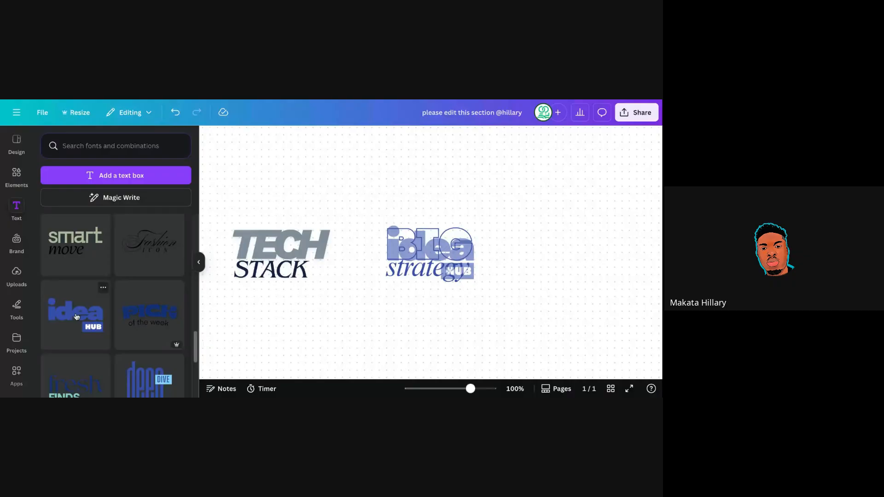
{"action": "left_click", "coordinate": [408, 249]}
{"action": "left_click_drag", "start_coordinate": [407, 248], "coordinate": [281, 176]}
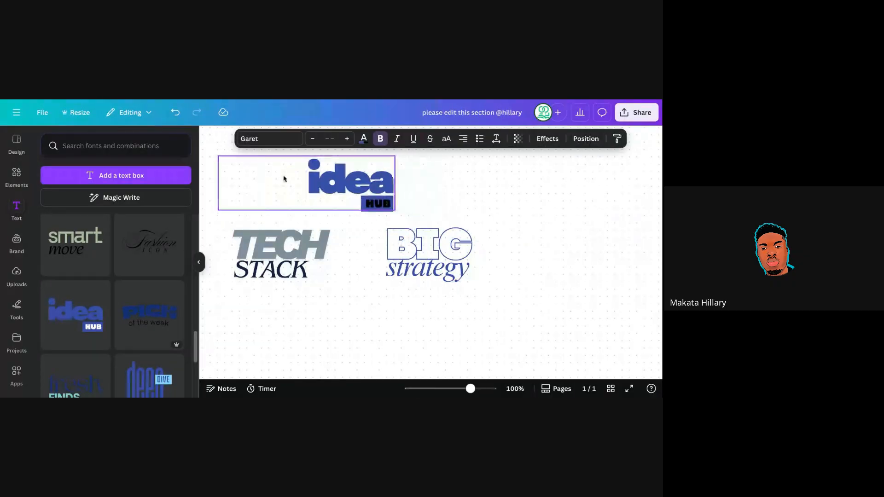
{"action": "left_click", "coordinate": [359, 324]}
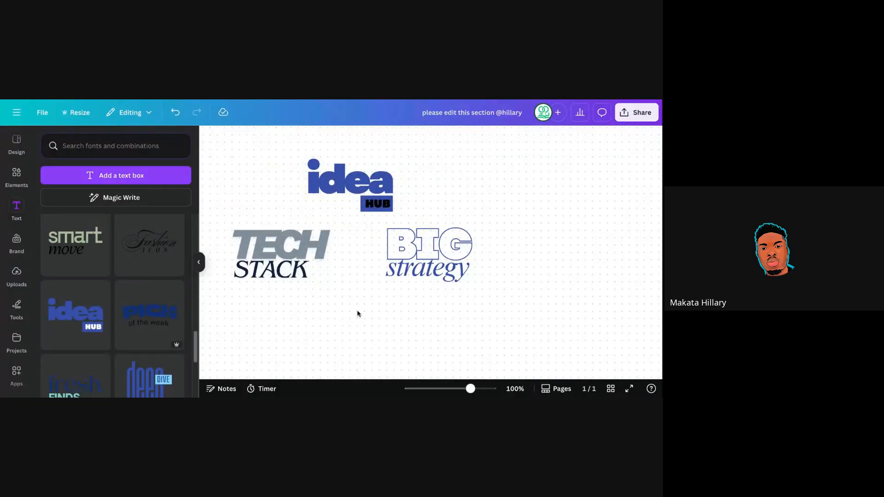
Add the "deep DIVE" font combination, place it below the other designs and scale it down slightly
{"action": "left_click_drag", "start_coordinate": [195, 346], "coordinate": [198, 222]}
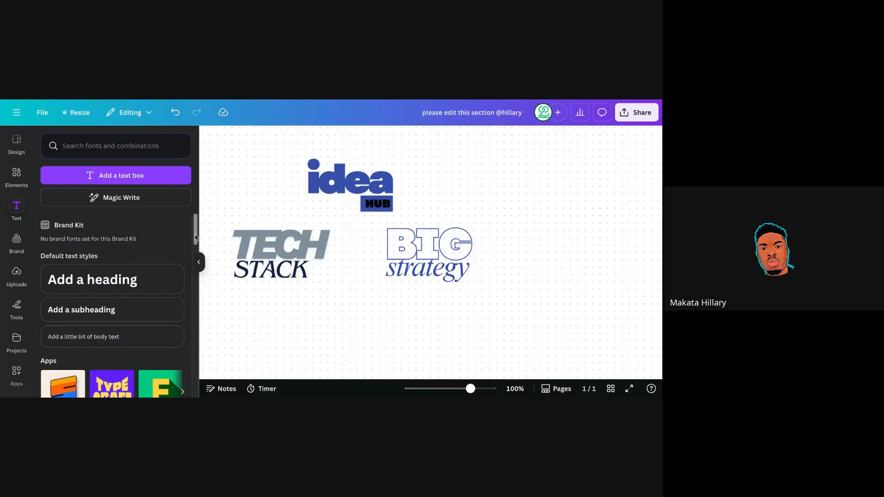
{"action": "left_click_drag", "start_coordinate": [195, 237], "coordinate": [196, 253]}
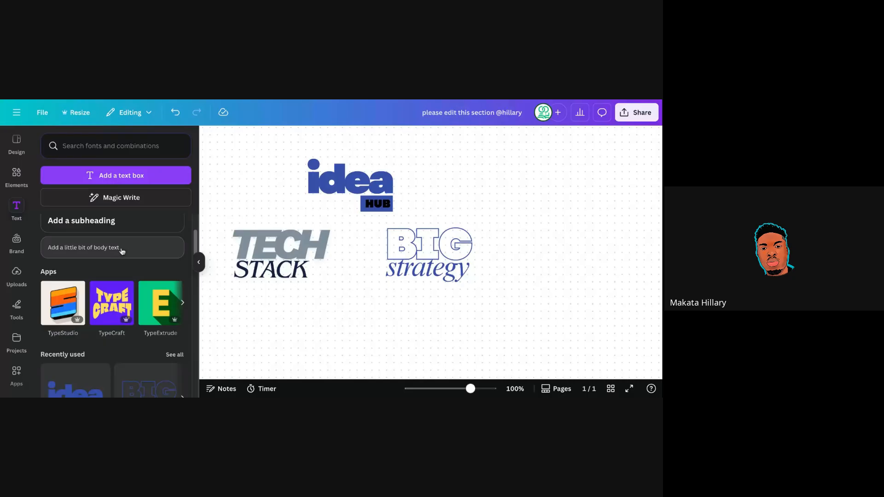
{"action": "left_click_drag", "start_coordinate": [195, 239], "coordinate": [191, 289]}
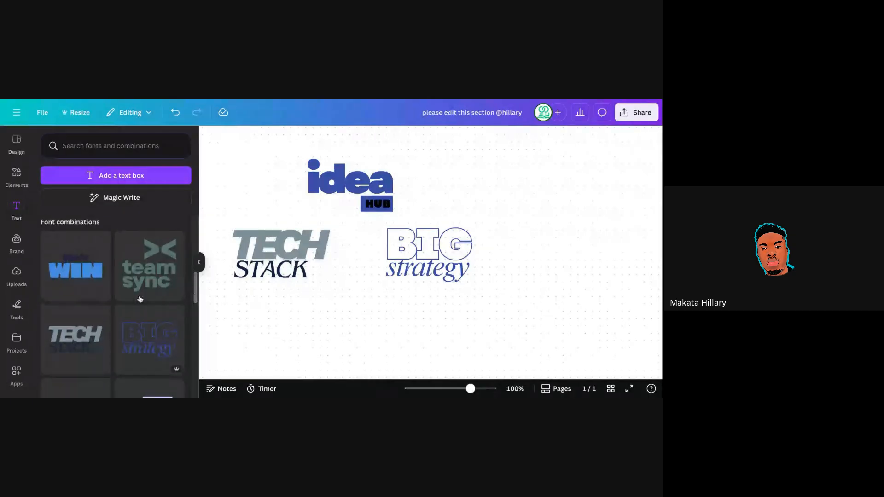
{"action": "left_click_drag", "start_coordinate": [195, 293], "coordinate": [196, 312]}
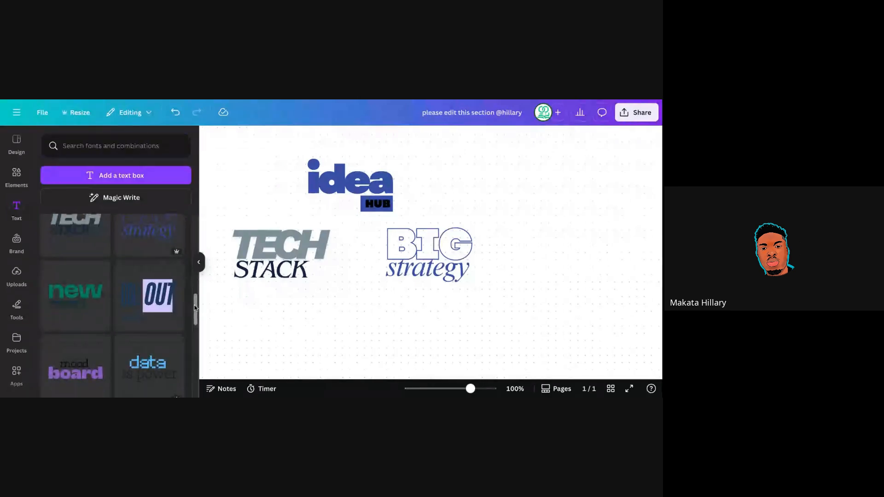
{"action": "left_click_drag", "start_coordinate": [195, 308], "coordinate": [196, 364]}
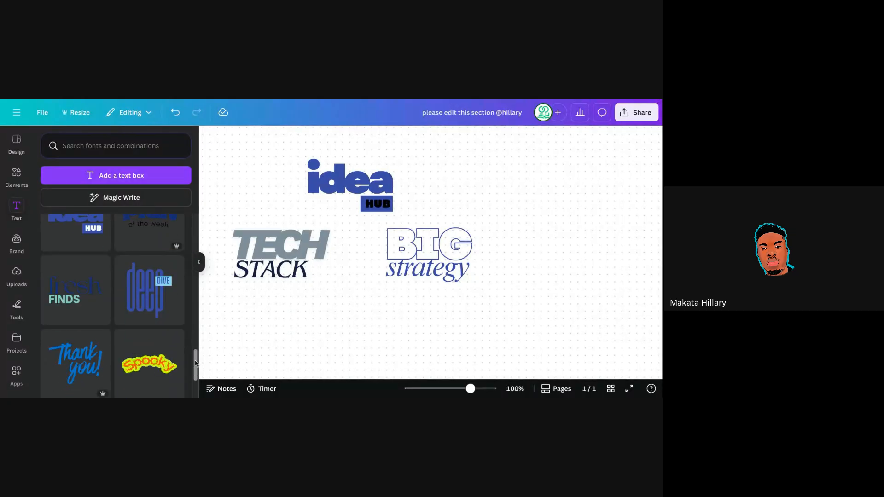
{"action": "left_click", "coordinate": [144, 306]}
{"action": "left_click_drag", "start_coordinate": [382, 293], "coordinate": [343, 322]}
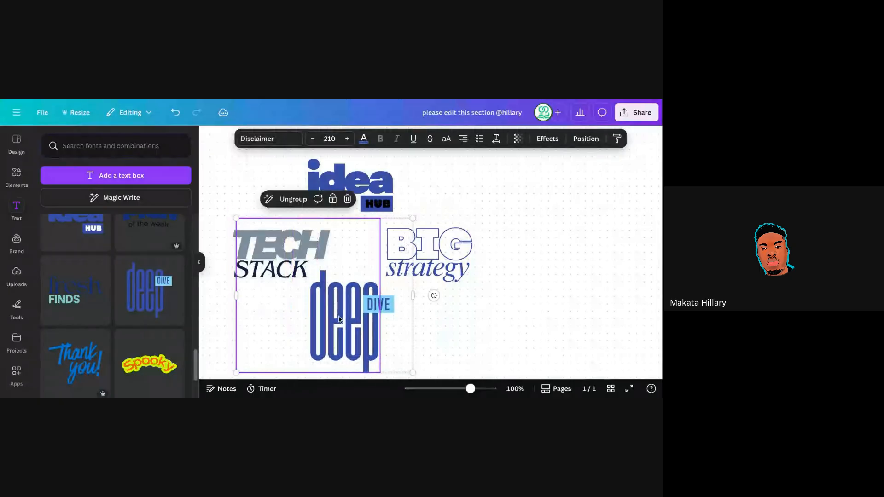
{"action": "left_click_drag", "start_coordinate": [237, 219], "coordinate": [274, 250]}
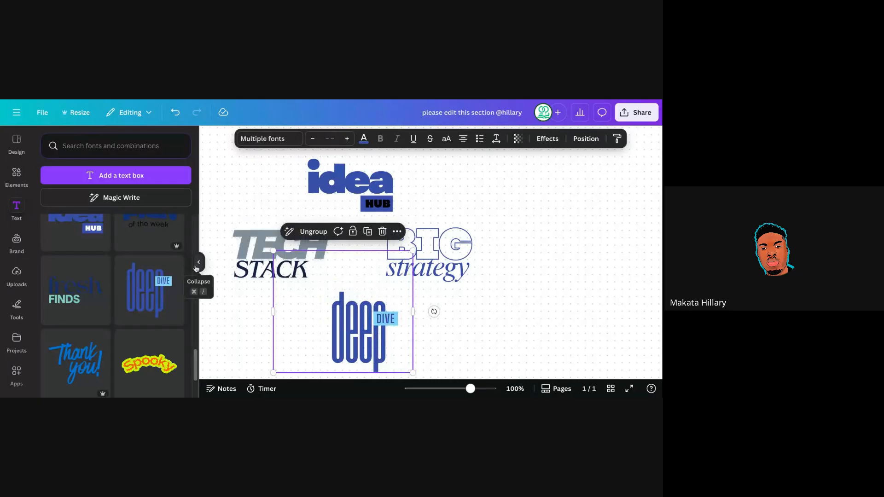
Delete all four font combination designs from the whiteboard together
{"action": "scroll", "coordinate": [194, 368], "scroll_direction": "down", "scroll_amount": 5}
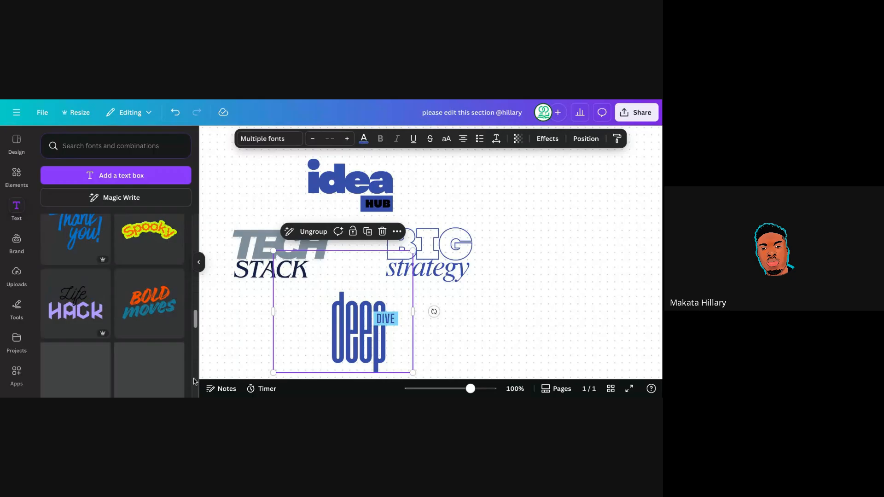
{"action": "left_click", "coordinate": [311, 288]}
{"action": "left_click_drag", "start_coordinate": [207, 143], "coordinate": [539, 262]}
{"action": "key", "text": "Delete"}
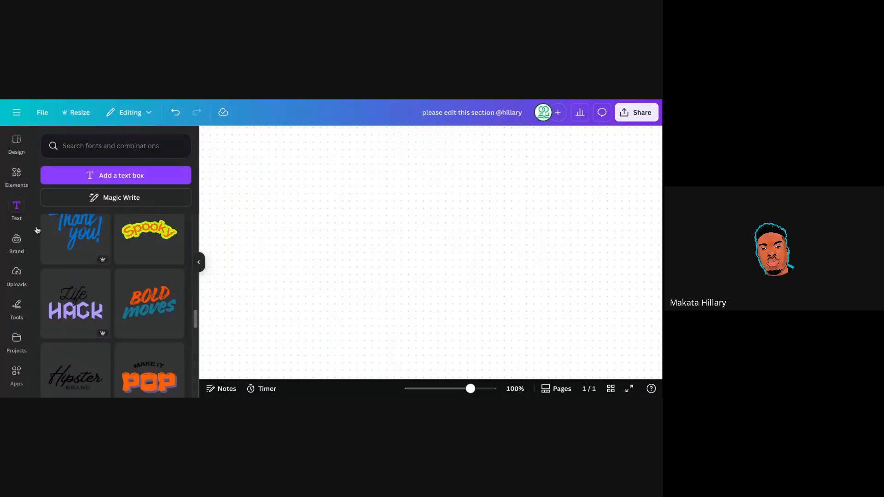
Look over the Brand Kit's asset categories, from logos, colours and fonts to icons and charts
{"action": "left_click", "coordinate": [16, 241]}
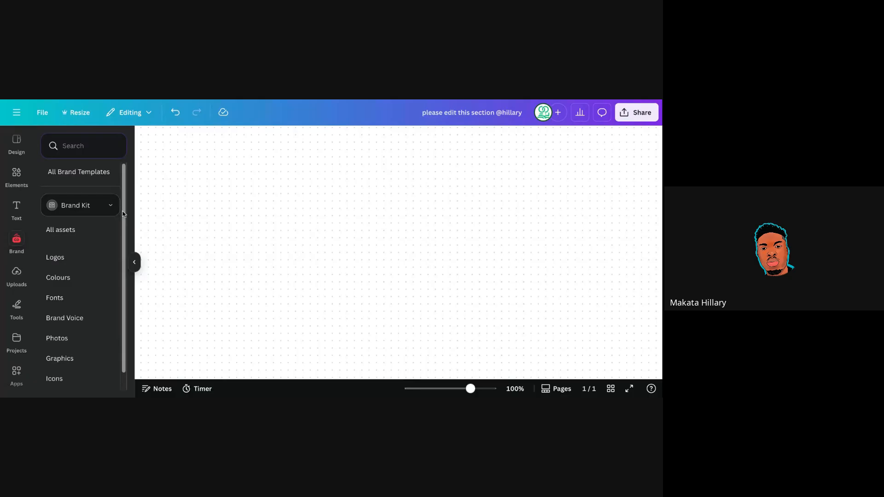
{"action": "scroll", "coordinate": [121, 216], "scroll_direction": "down", "scroll_amount": 1}
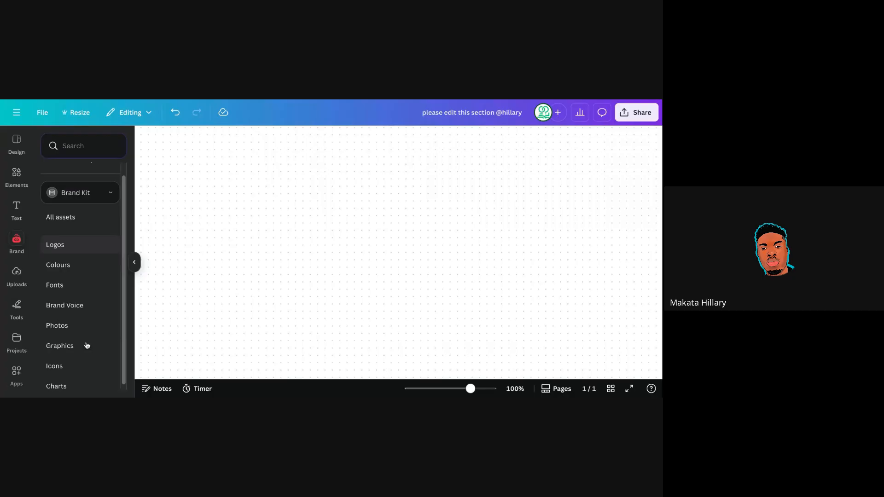
{"action": "scroll", "coordinate": [122, 226], "scroll_direction": "down", "scroll_amount": 1}
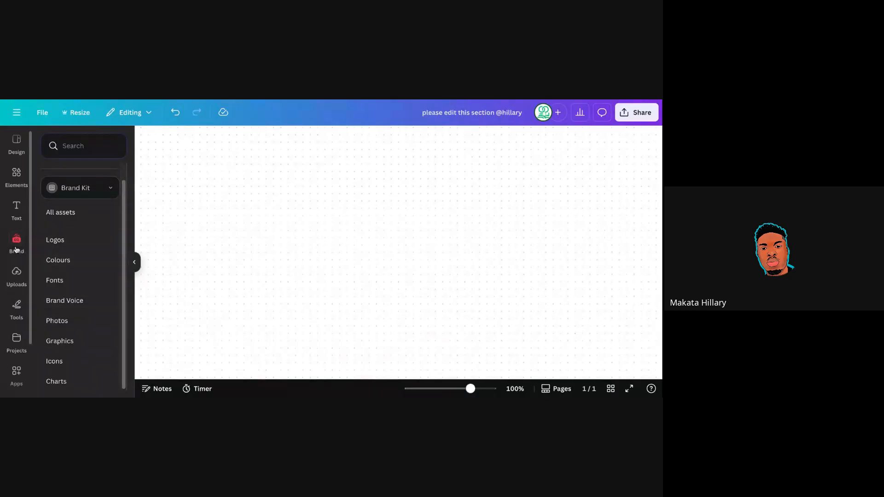
{"action": "left_click", "coordinate": [17, 276]}
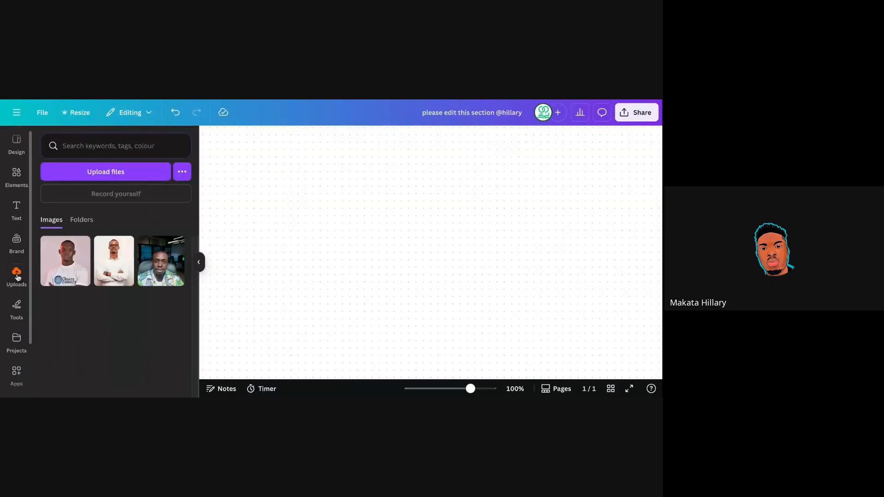
{"action": "left_click", "coordinate": [17, 244]}
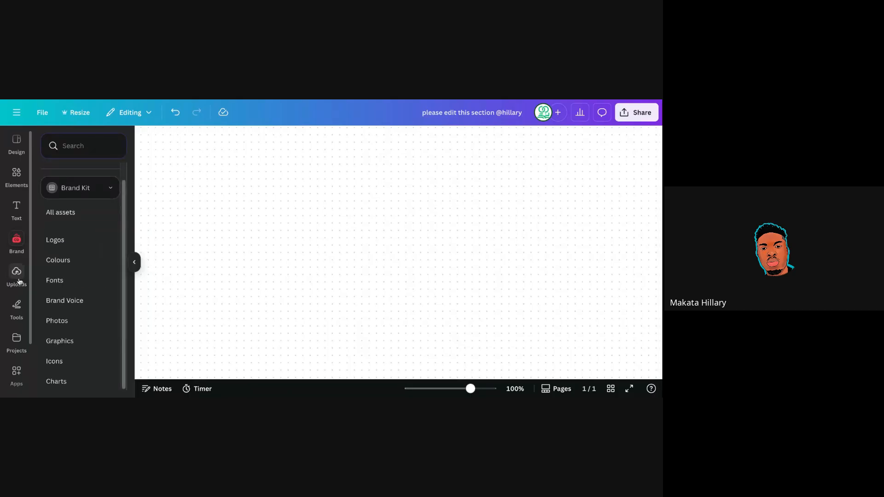
Examine the uploads area, comparing its images with its folders section
{"action": "left_click", "coordinate": [19, 281]}
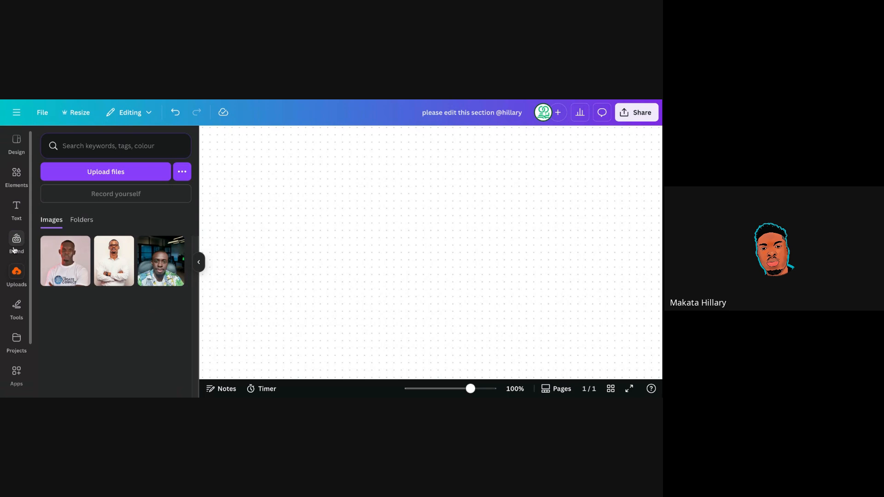
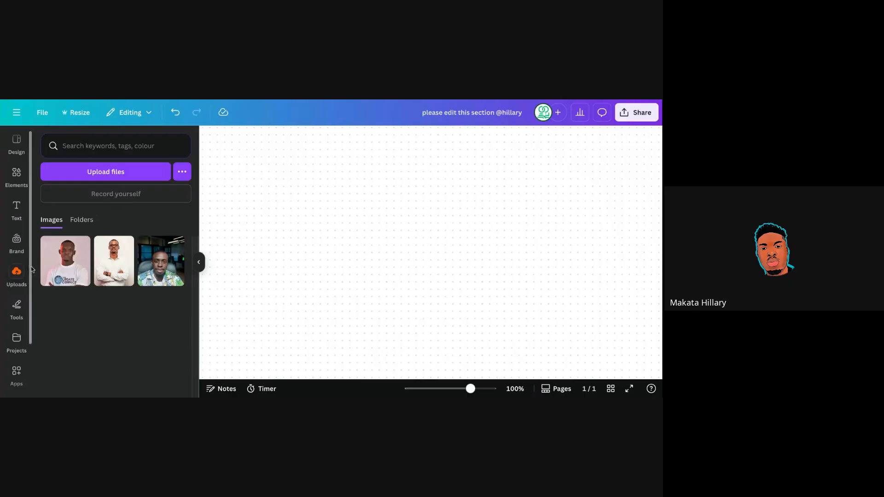
{"action": "scroll", "coordinate": [18, 285], "scroll_direction": "down", "scroll_amount": 1}
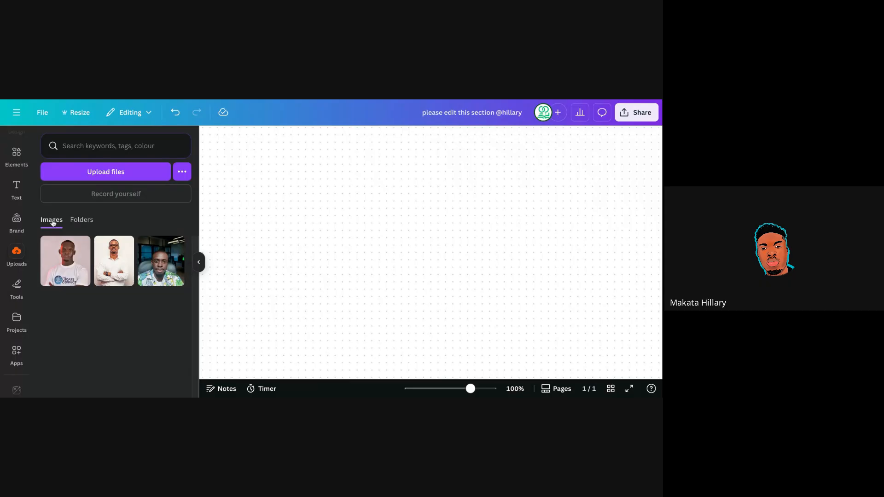
{"action": "left_click", "coordinate": [82, 222]}
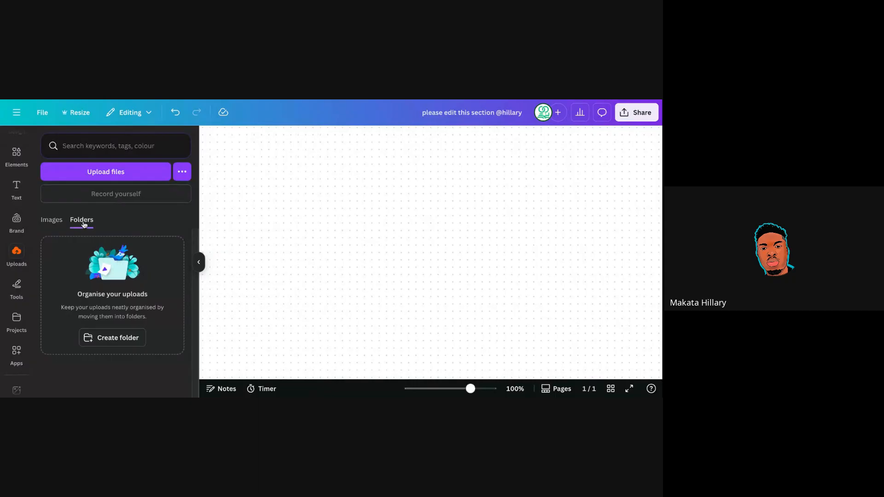
{"action": "left_click", "coordinate": [58, 222]}
{"action": "left_click", "coordinate": [79, 223]}
{"action": "left_click", "coordinate": [54, 223]}
{"action": "left_click", "coordinate": [85, 222]}
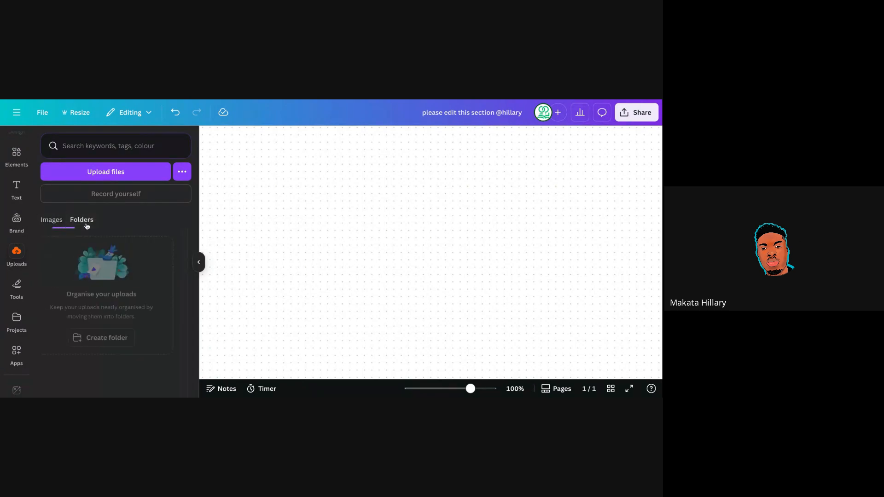
View the team sharing options for a new uploads folder, then close the dialog without creating the folder
{"action": "left_click", "coordinate": [116, 338]}
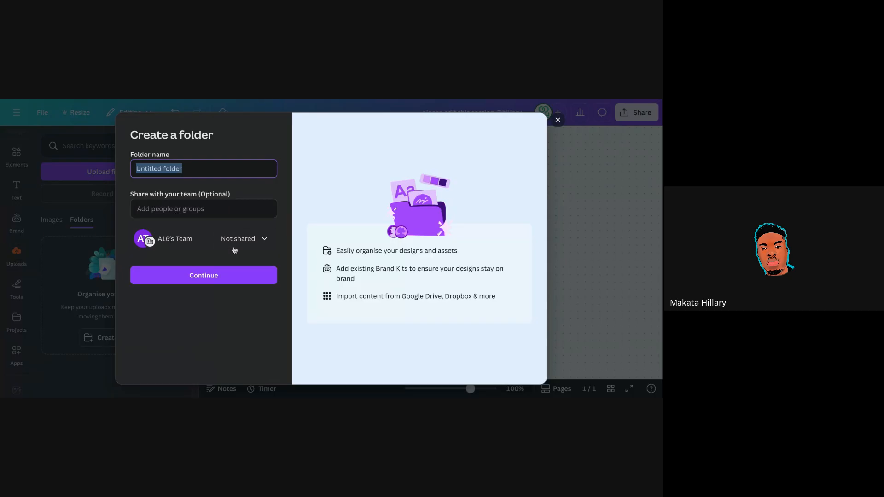
{"action": "left_click", "coordinate": [245, 239]}
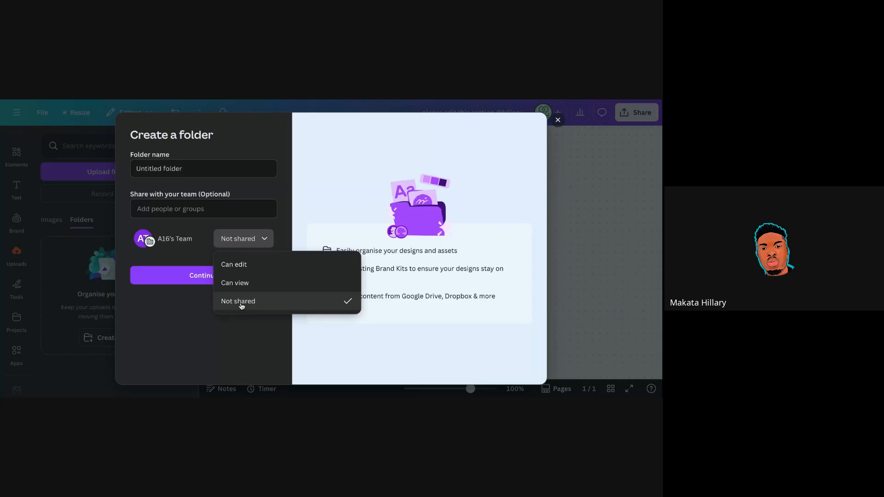
{"action": "left_click", "coordinate": [211, 331]}
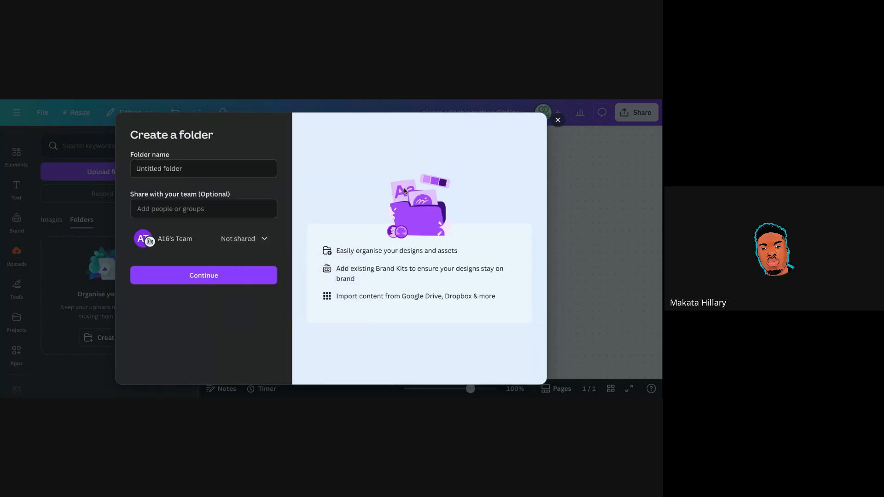
{"action": "left_click", "coordinate": [557, 120]}
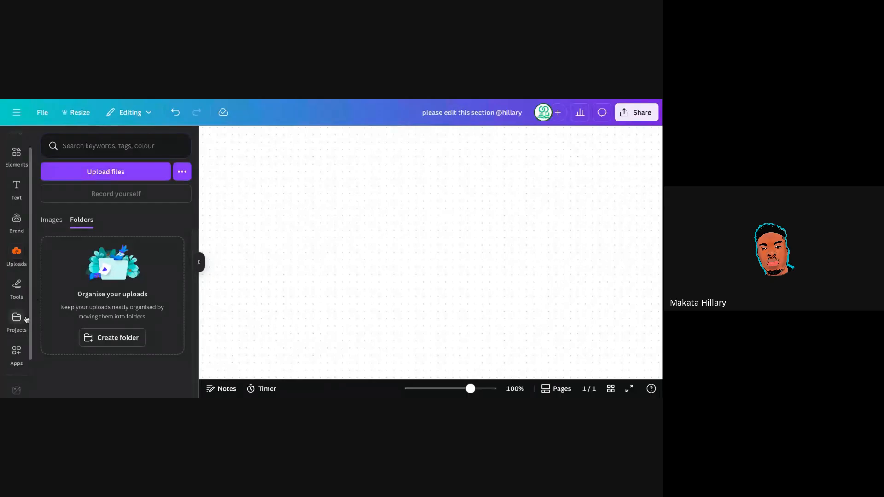
Open the whiteboard tools and look over the available tools, from drawing to tables
{"action": "scroll", "coordinate": [24, 300], "scroll_direction": "down", "scroll_amount": 1}
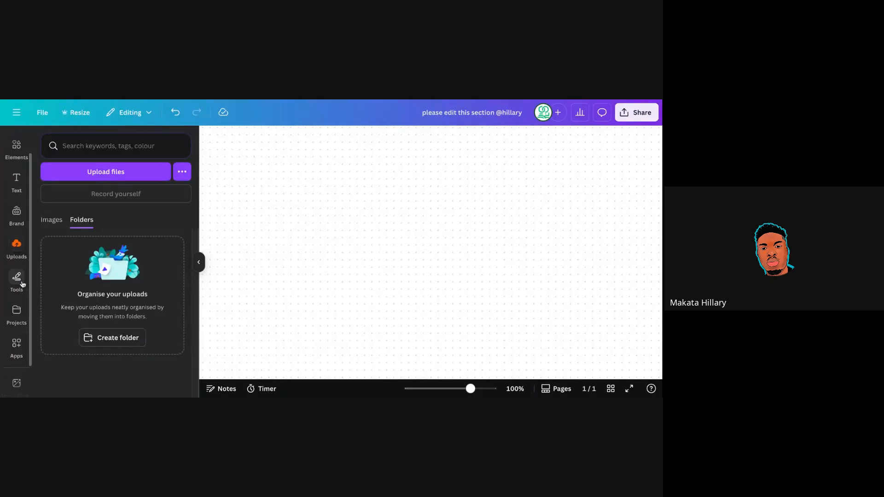
{"action": "left_click", "coordinate": [22, 284]}
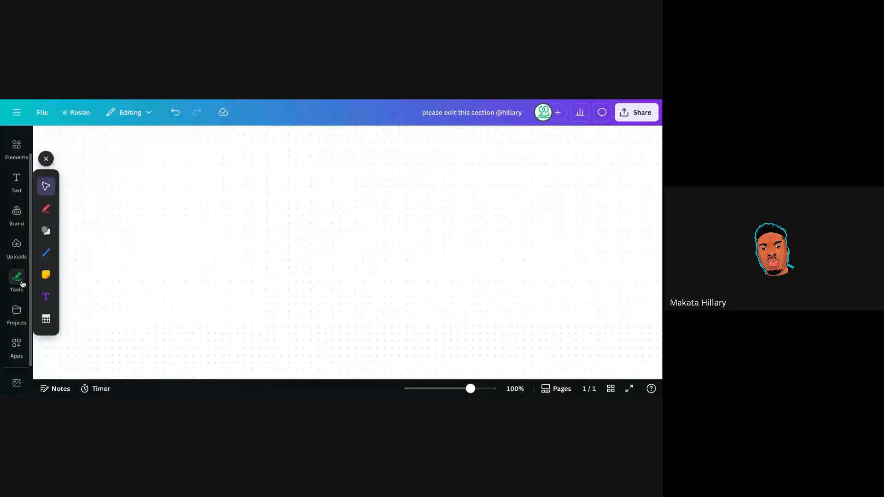
{"action": "left_click", "coordinate": [46, 207]}
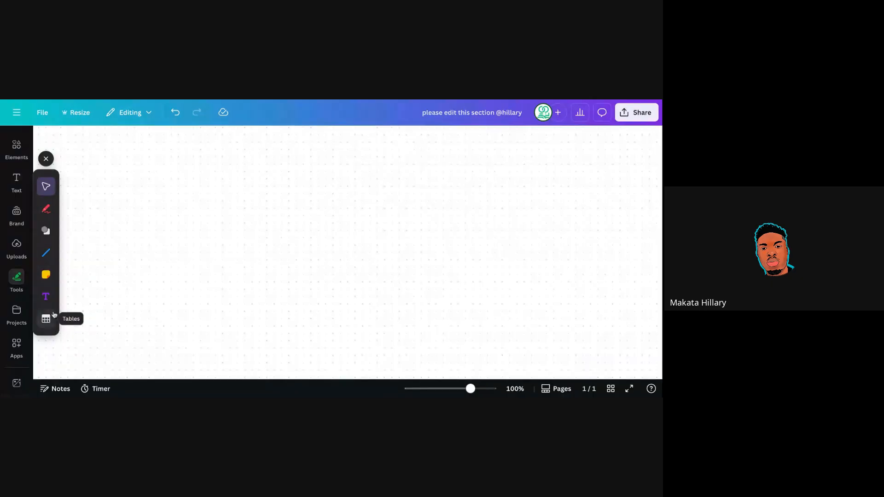
Draw a red freehand scribble on the blank whiteboard with the marker, then select and delete it
{"action": "left_click", "coordinate": [46, 210]}
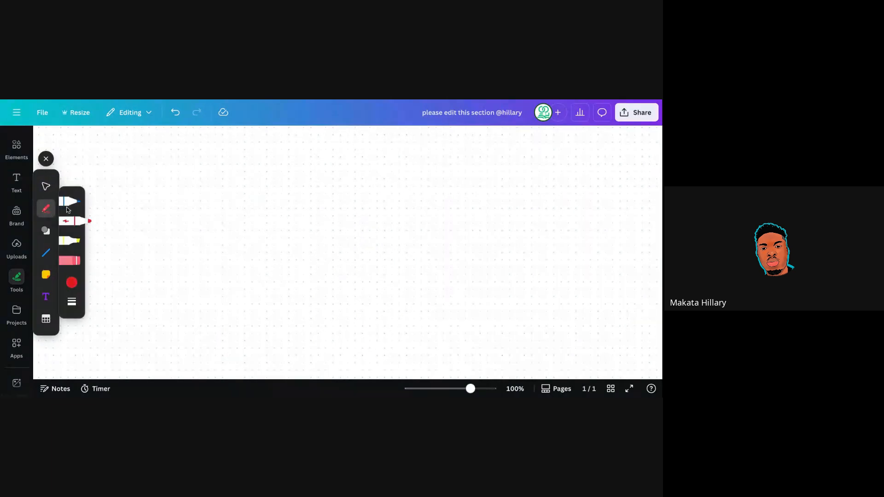
{"action": "left_click_drag", "start_coordinate": [148, 201], "coordinate": [225, 244]}
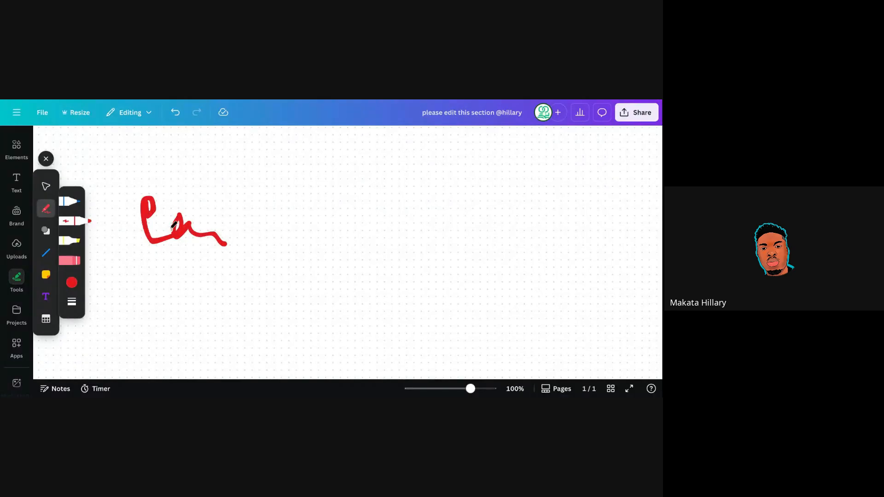
{"action": "left_click", "coordinate": [46, 186]}
{"action": "left_click", "coordinate": [145, 212]}
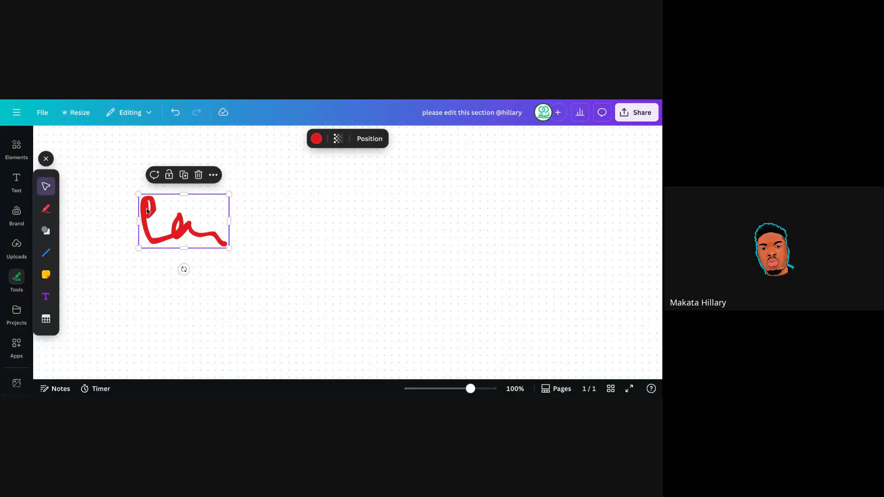
{"action": "key", "text": "Delete"}
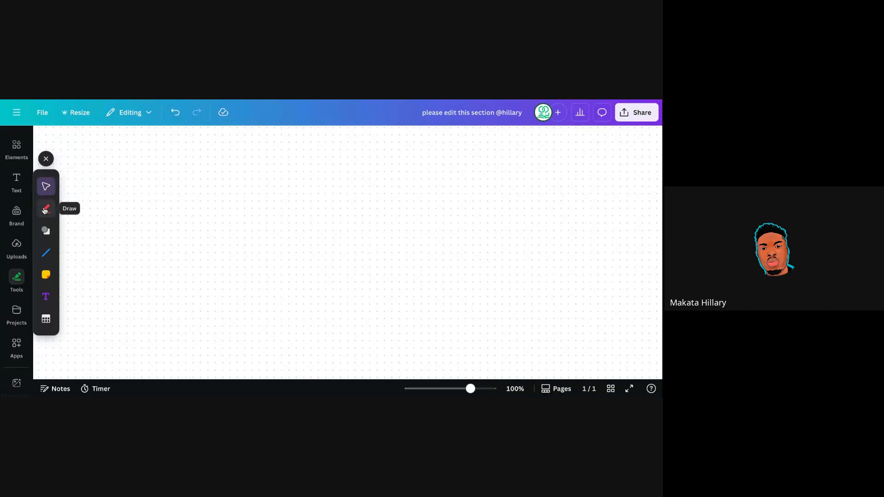
Draw a second, smaller red marker scribble on the whiteboard and delete it
{"action": "left_click", "coordinate": [46, 208]}
{"action": "left_click_drag", "start_coordinate": [140, 218], "coordinate": [183, 233]}
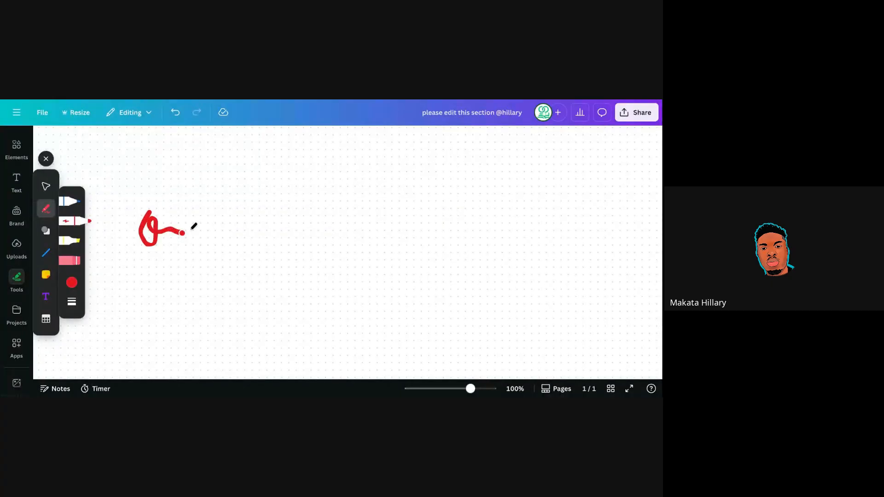
{"action": "left_click", "coordinate": [46, 188]}
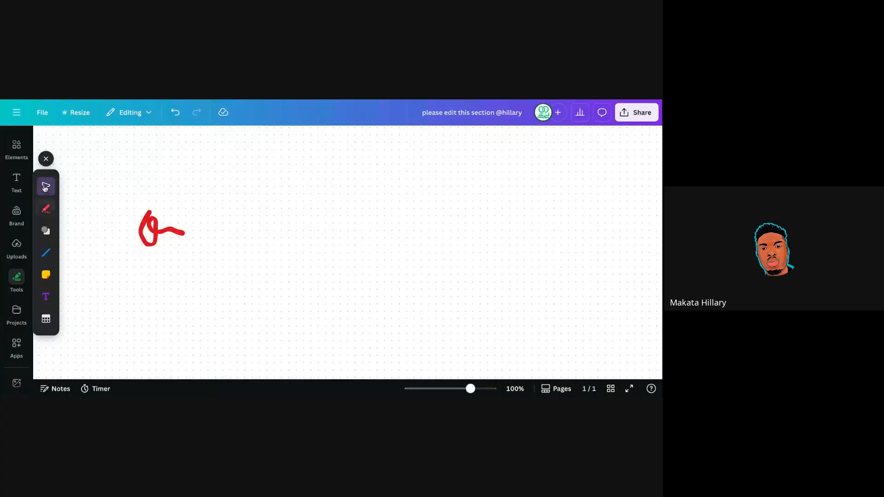
{"action": "left_click", "coordinate": [142, 232]}
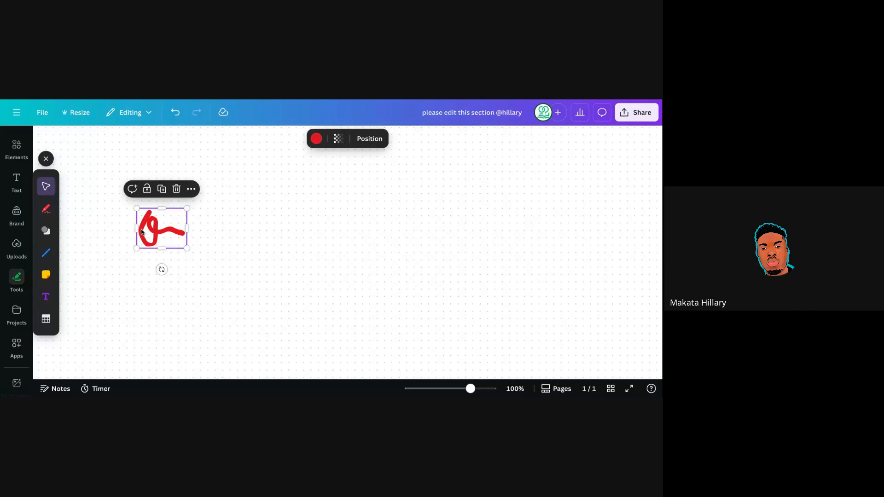
{"action": "key", "text": "Delete"}
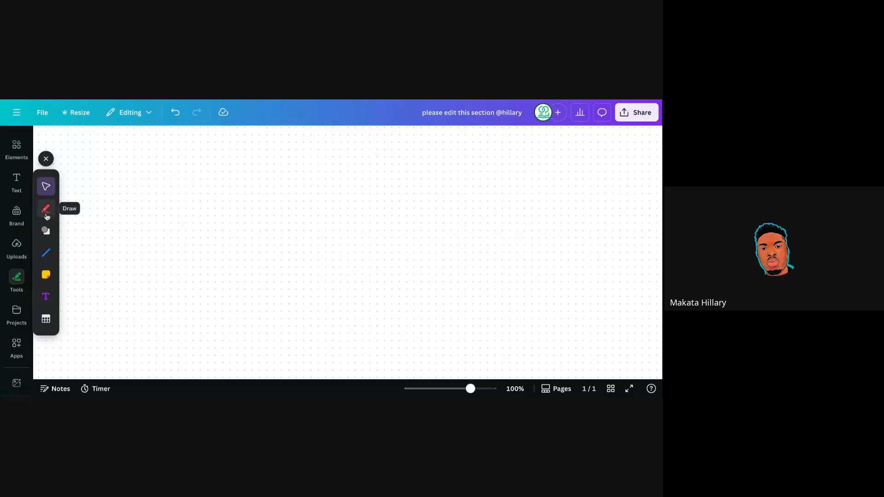
Look through the shapes offered in the whiteboard tools, from squares and triangles to speech bubbles and banners
{"action": "left_click", "coordinate": [46, 232]}
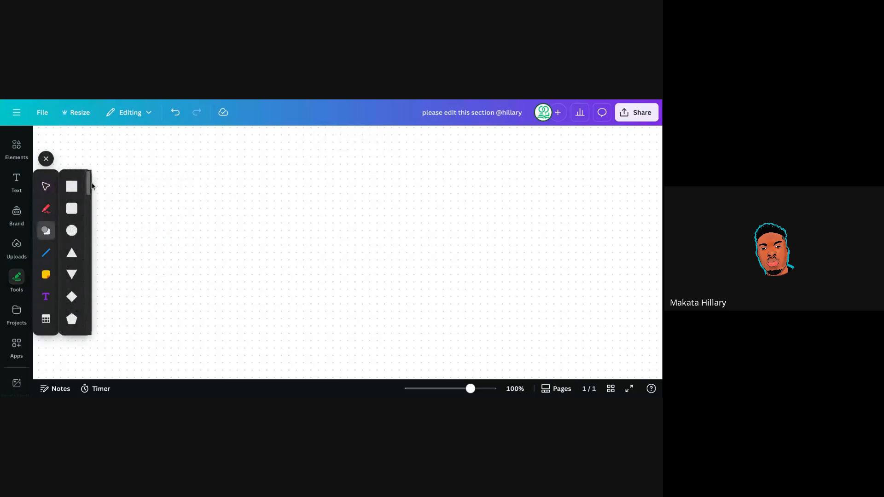
{"action": "left_click_drag", "start_coordinate": [88, 183], "coordinate": [86, 245]}
{"action": "left_click_drag", "start_coordinate": [86, 277], "coordinate": [90, 298]}
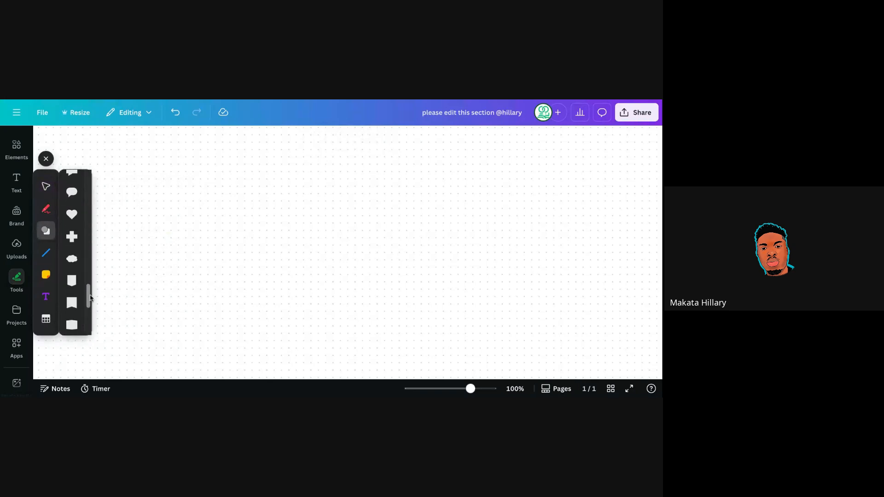
{"action": "scroll", "coordinate": [83, 210], "scroll_direction": "up", "scroll_amount": 10}
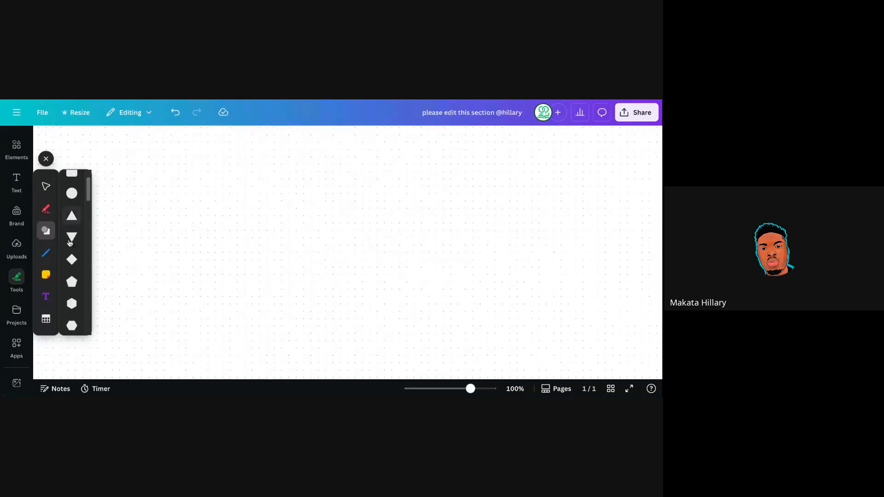
Add a straight line to the whiteboard and move it up and to the left of the centre
{"action": "left_click", "coordinate": [45, 252]}
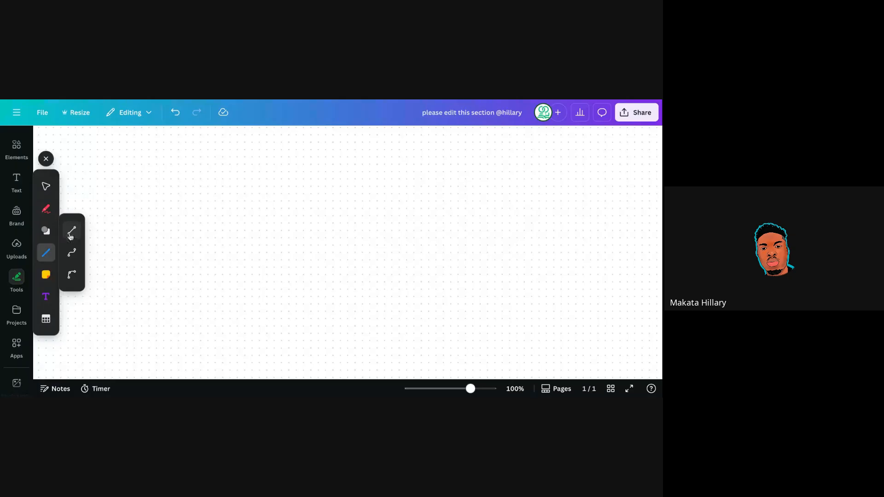
{"action": "left_click", "coordinate": [70, 236]}
{"action": "left_click_drag", "start_coordinate": [359, 273], "coordinate": [282, 227]}
{"action": "left_click", "coordinate": [338, 289]}
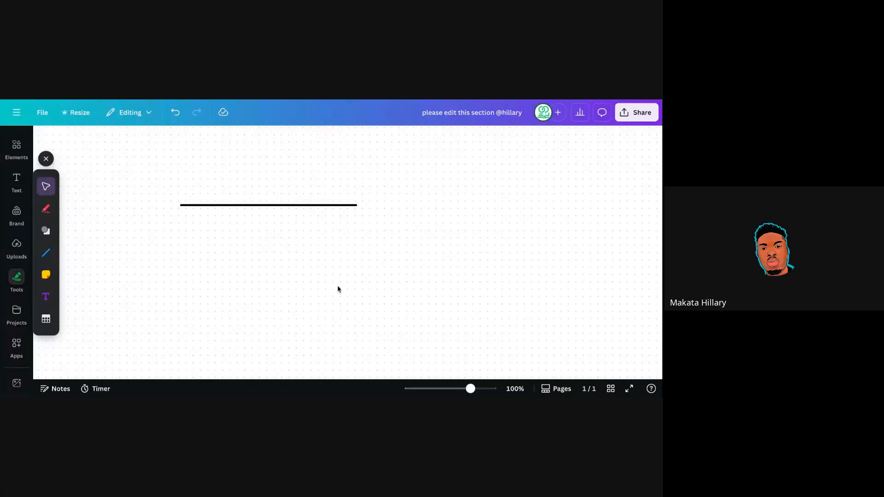
Add an elbow line below the straight line, reposition and bend it, then delete it
{"action": "left_click", "coordinate": [47, 253]}
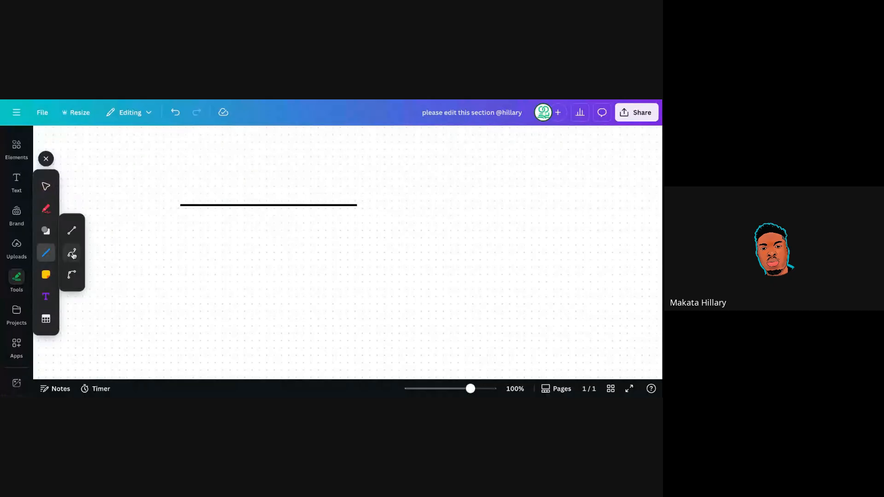
{"action": "left_click", "coordinate": [72, 255]}
{"action": "left_click_drag", "start_coordinate": [348, 291], "coordinate": [354, 252]}
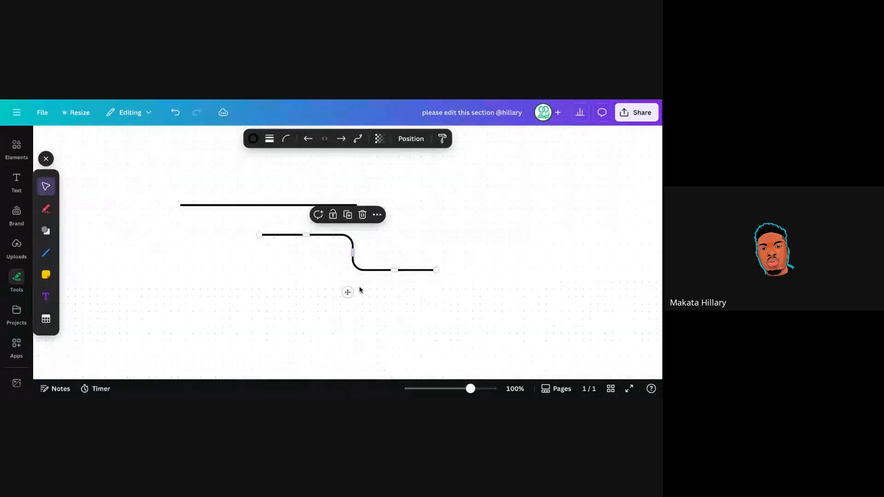
{"action": "left_click_drag", "start_coordinate": [349, 286], "coordinate": [276, 246]}
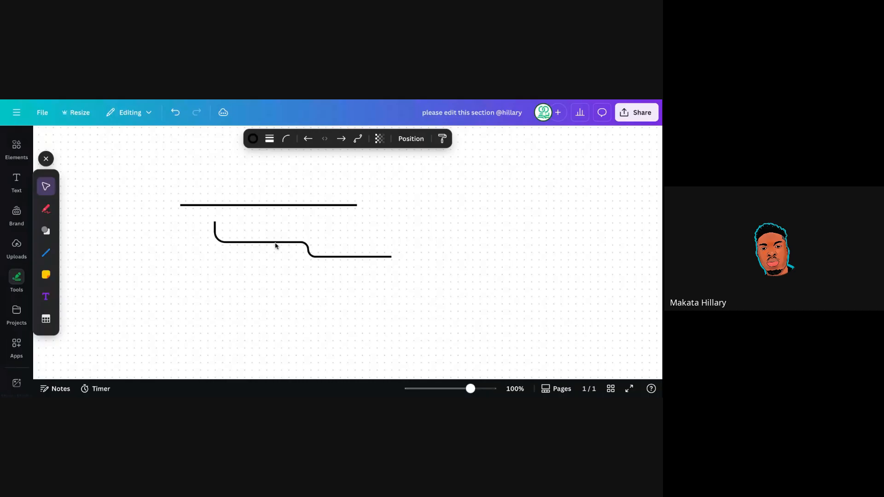
{"action": "key", "text": "Delete"}
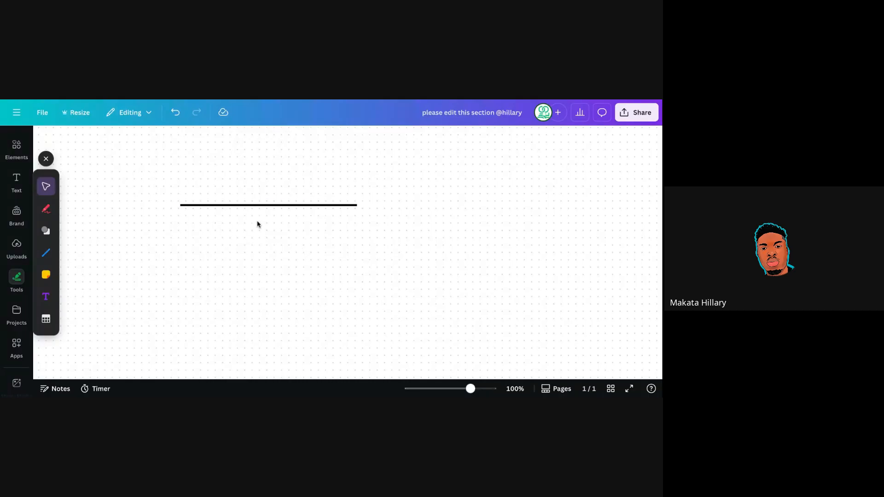
Add a pink sticky note, move it beneath the straight line, and delete the note
{"action": "left_click", "coordinate": [50, 277]}
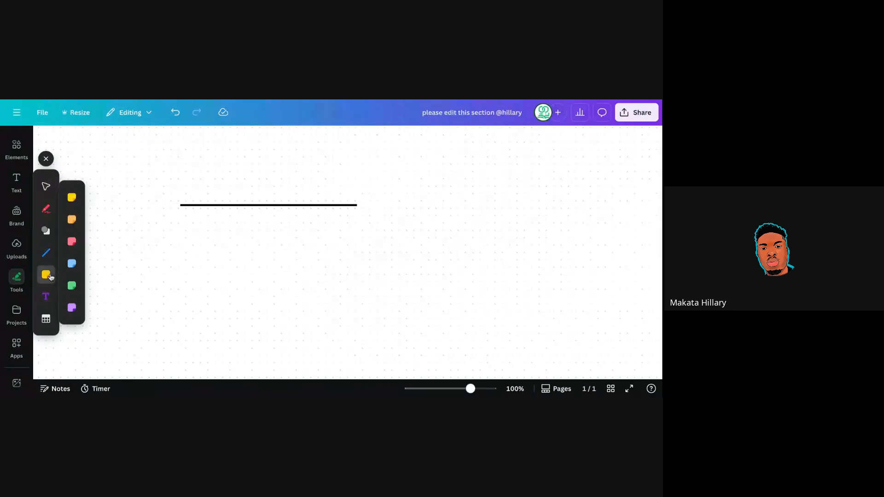
{"action": "left_click", "coordinate": [71, 242]}
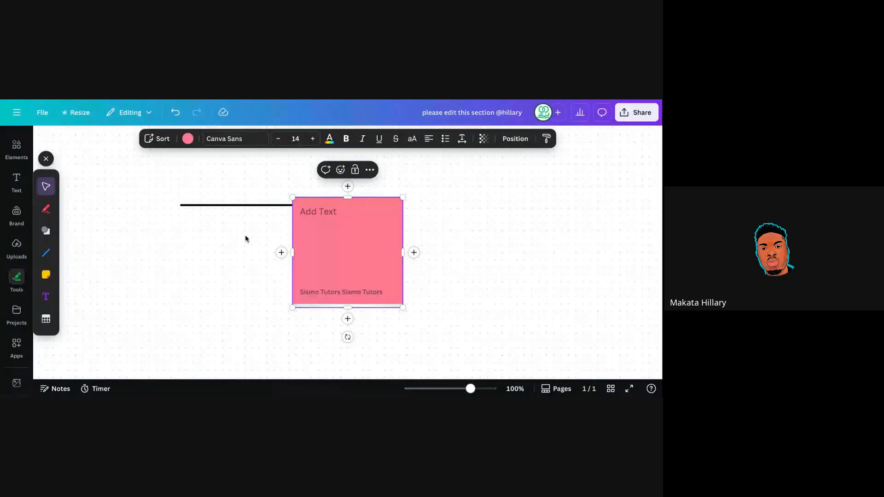
{"action": "left_click_drag", "start_coordinate": [355, 237], "coordinate": [257, 272]}
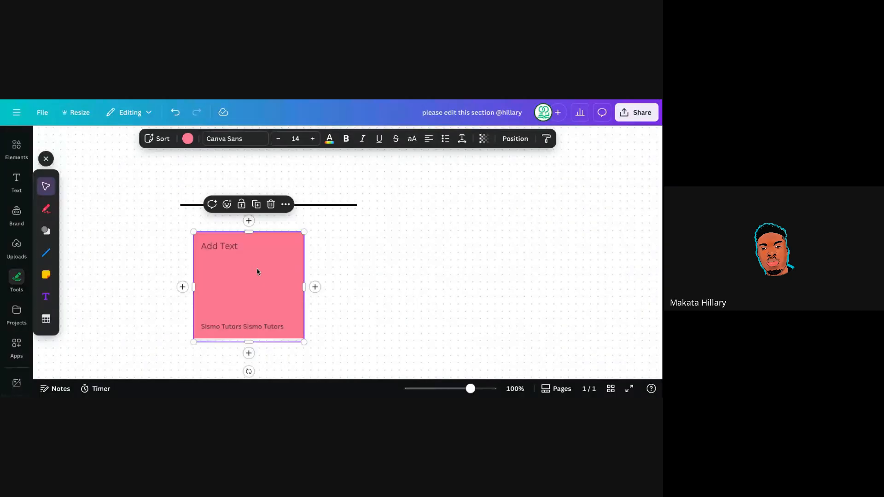
{"action": "left_click", "coordinate": [271, 204]}
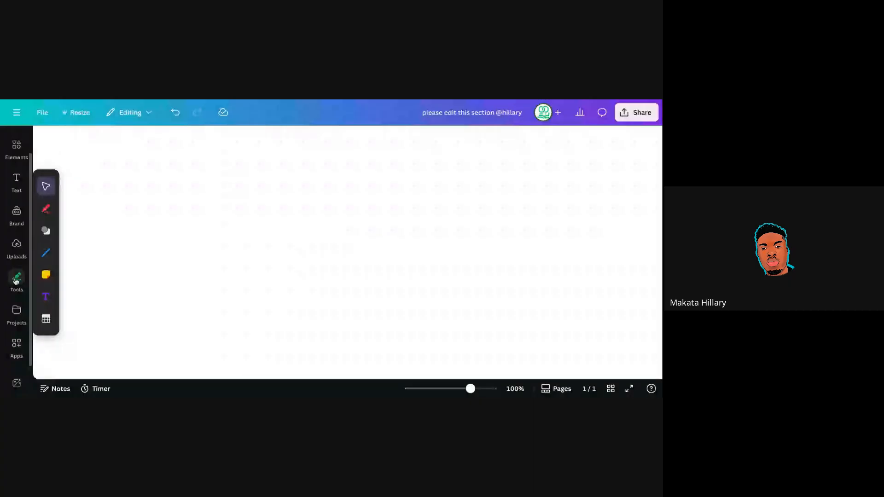
Close the whiteboard tools and look over the designs, folders and images in the projects area
{"action": "left_click", "coordinate": [15, 281]}
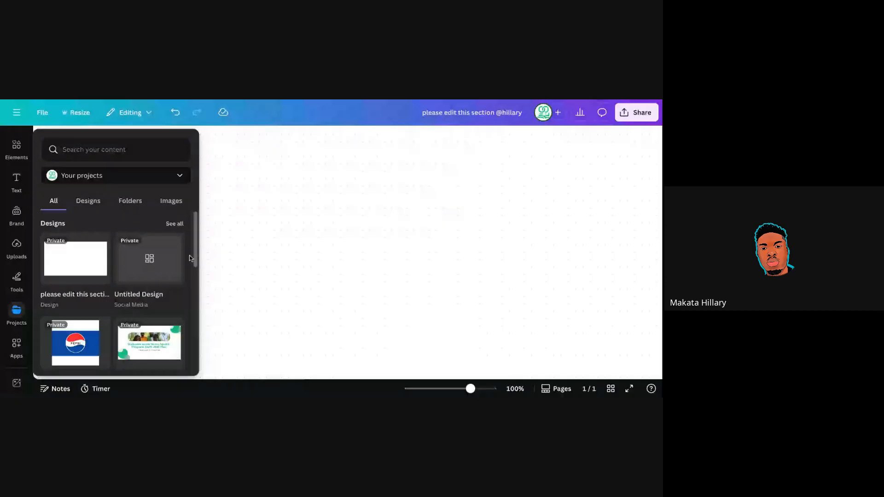
{"action": "scroll", "coordinate": [188, 262], "scroll_direction": "down", "scroll_amount": 5}
{"action": "scroll", "coordinate": [184, 272], "scroll_direction": "up", "scroll_amount": 5}
{"action": "left_click_drag", "start_coordinate": [196, 230], "coordinate": [195, 318]}
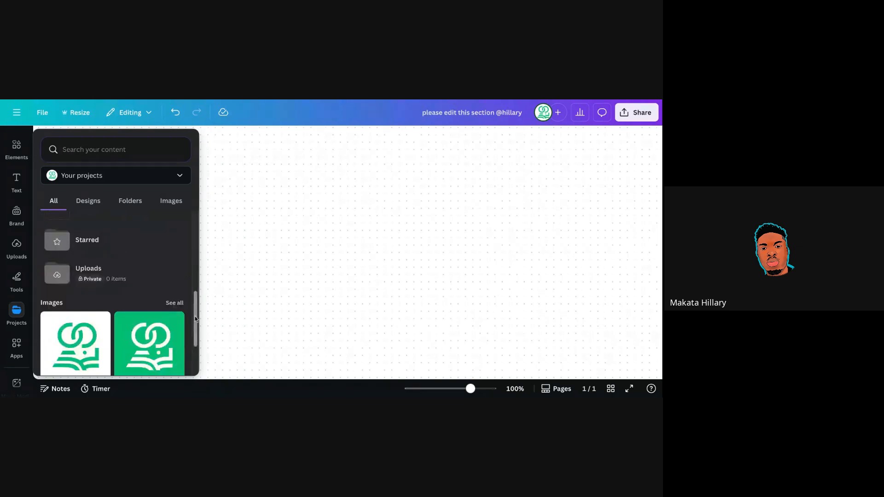
{"action": "left_click_drag", "start_coordinate": [195, 318], "coordinate": [195, 292]}
{"action": "scroll", "coordinate": [189, 239], "scroll_direction": "up", "scroll_amount": 5}
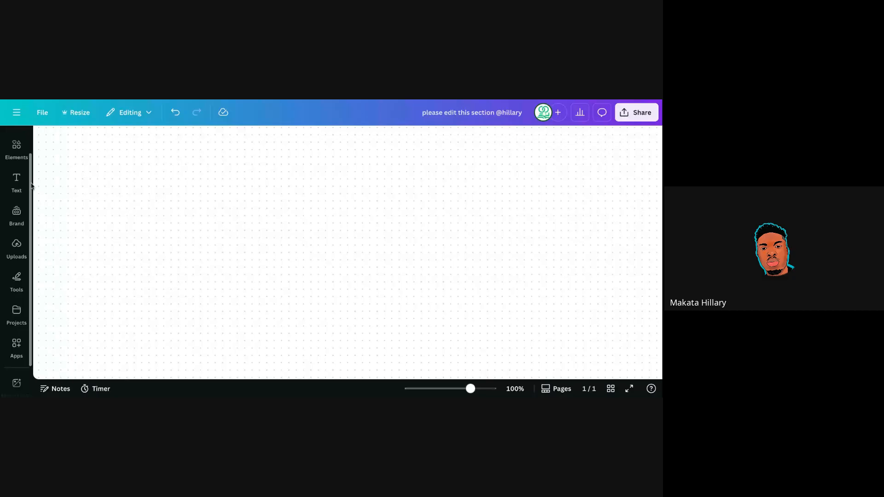
Search the elements for "shapes" and add the first rounded rectangle to the whiteboard
{"action": "left_click_drag", "start_coordinate": [30, 183], "coordinate": [40, 172]}
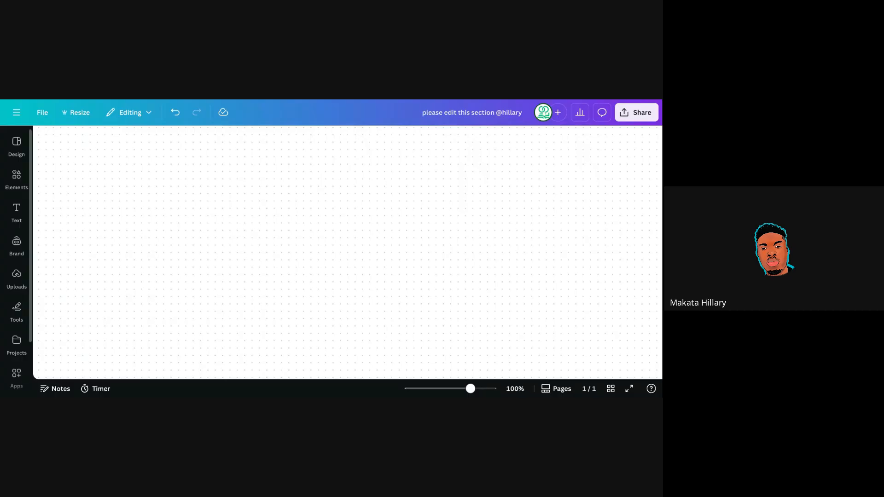
{"action": "left_click", "coordinate": [17, 180]}
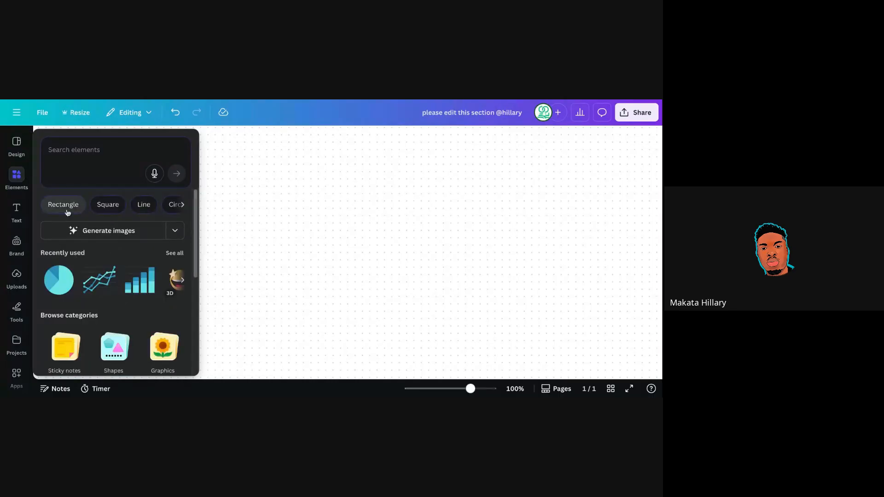
{"action": "left_click", "coordinate": [82, 150]}
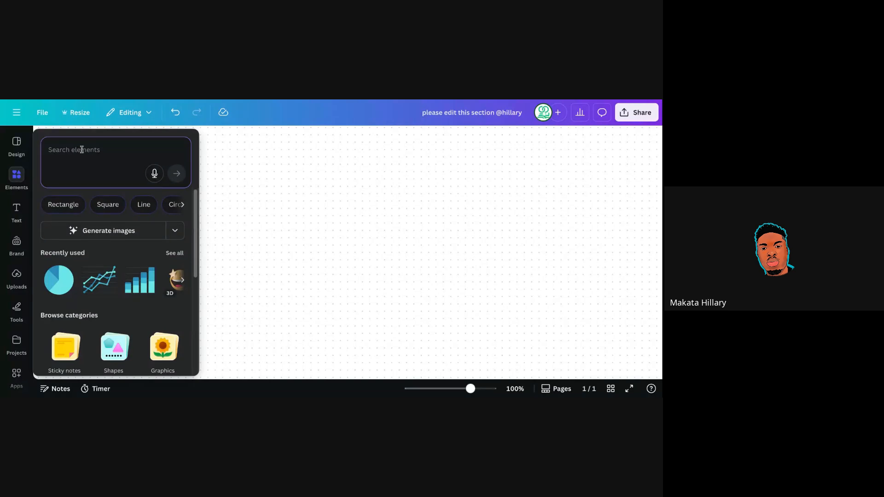
{"action": "type", "text": "shapes"}
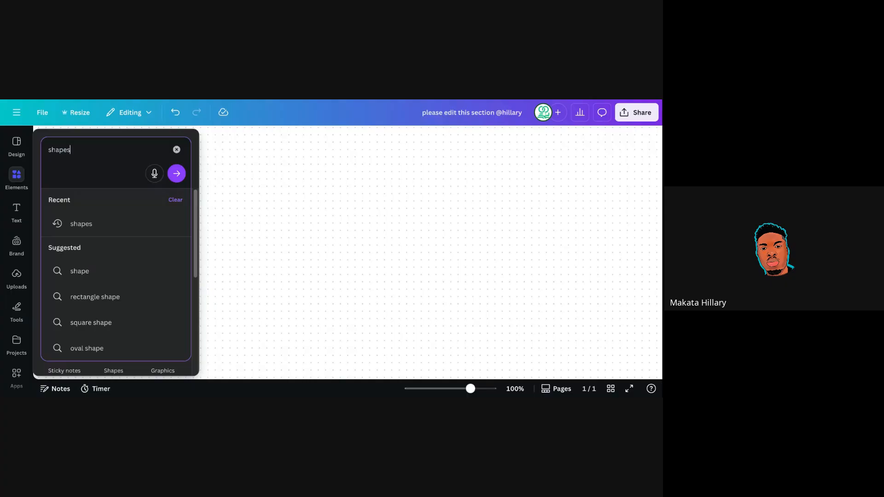
{"action": "key", "text": "Return"}
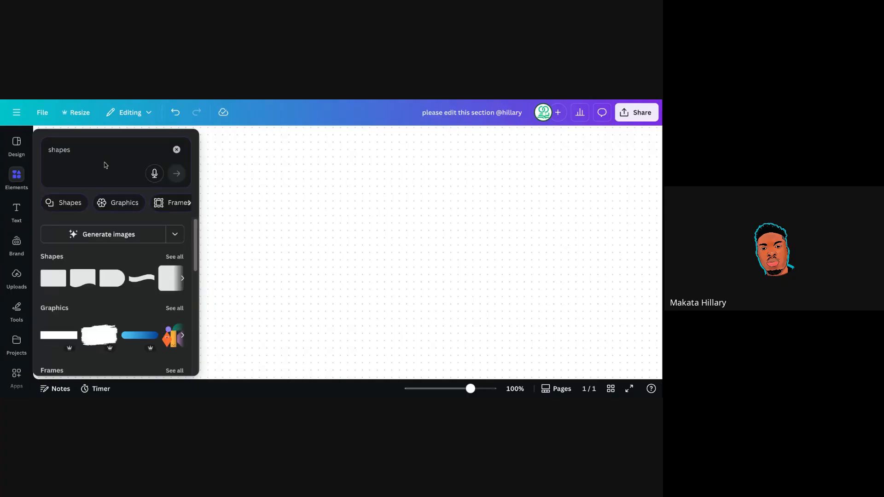
{"action": "left_click", "coordinate": [52, 282]}
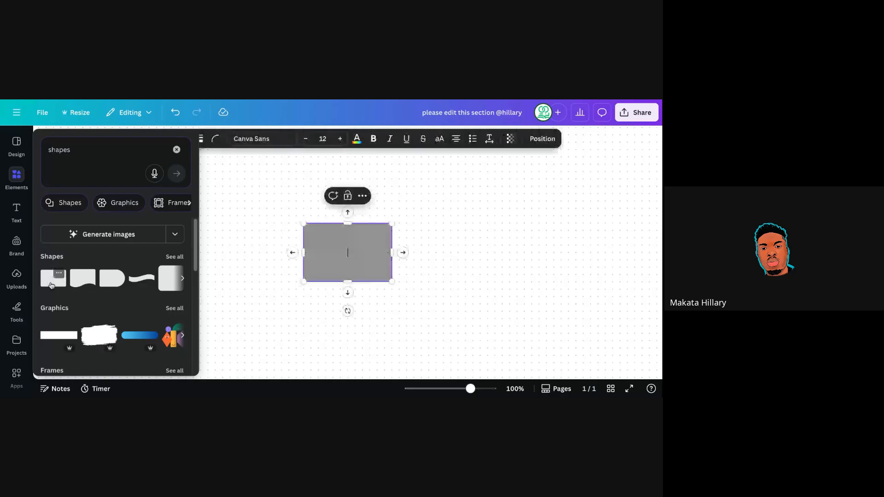
Enlarge the grey rectangle and fill it with red from the default solid colours
{"action": "left_click", "coordinate": [341, 323]}
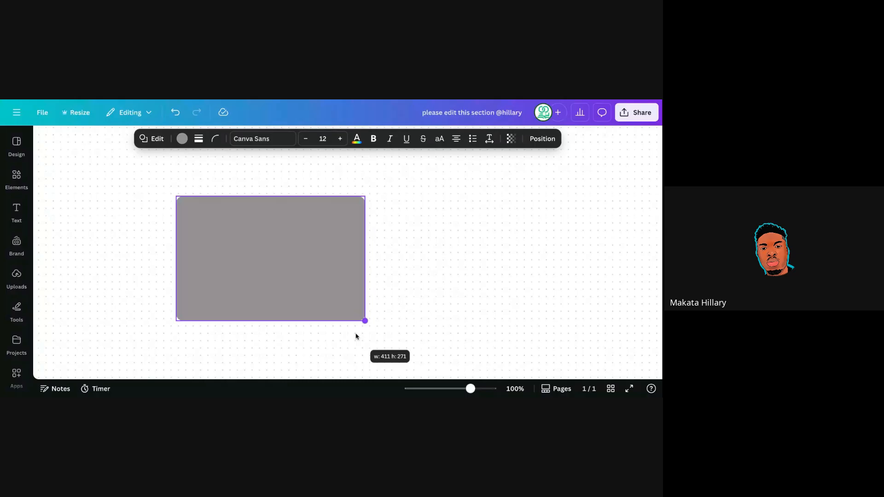
{"action": "left_click_drag", "start_coordinate": [356, 337], "coordinate": [361, 339]}
{"action": "left_click", "coordinate": [181, 139]}
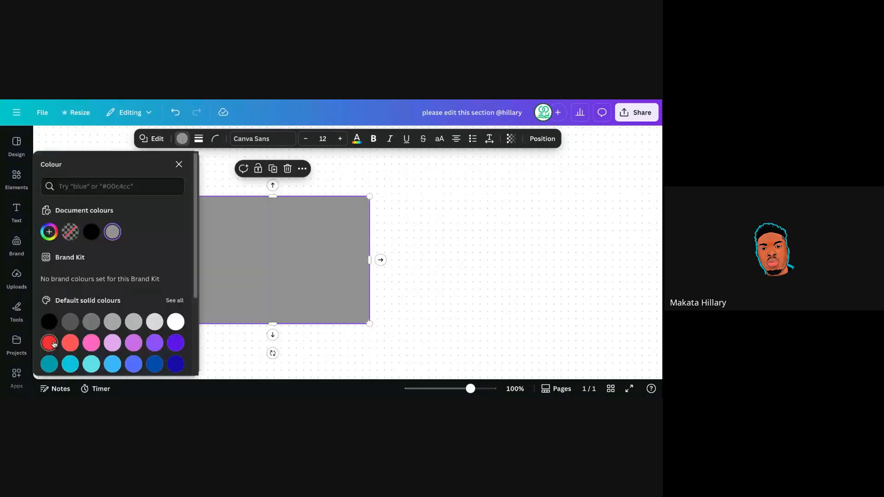
{"action": "left_click", "coordinate": [50, 343]}
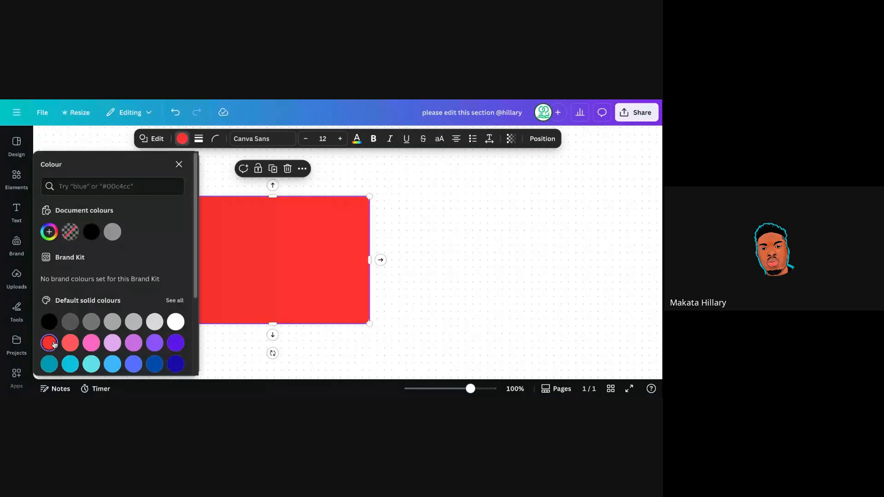
{"action": "left_click", "coordinate": [329, 348]}
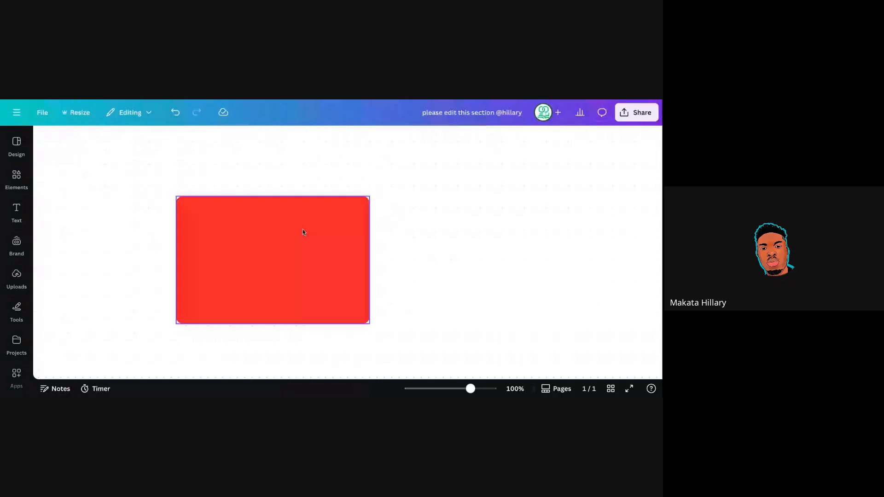
Enlarge the red rectangle further by extending its upper-left corner outward, then deselect it
{"action": "left_click", "coordinate": [274, 234]}
{"action": "left_click_drag", "start_coordinate": [176, 197], "coordinate": [111, 171]}
{"action": "left_click", "coordinate": [361, 342]}
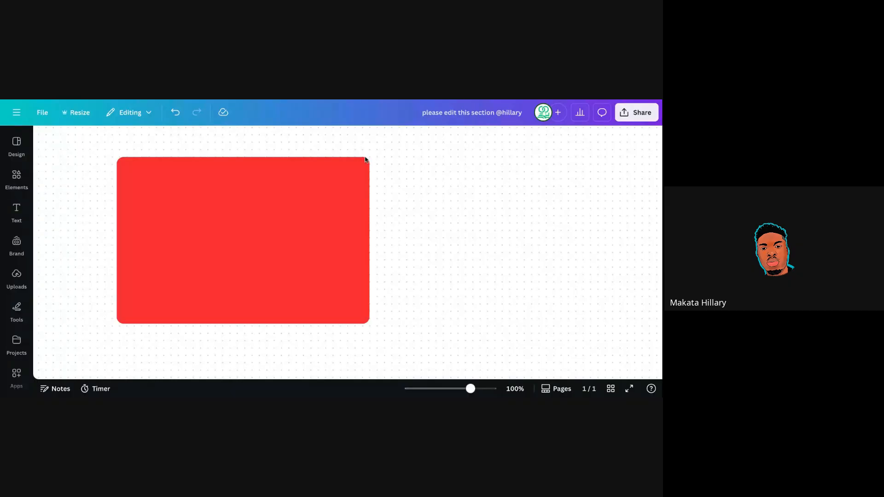
Enlarge the red rectangle slightly by extending its lower-right corner outward, then deselect it
{"action": "left_click", "coordinate": [284, 193]}
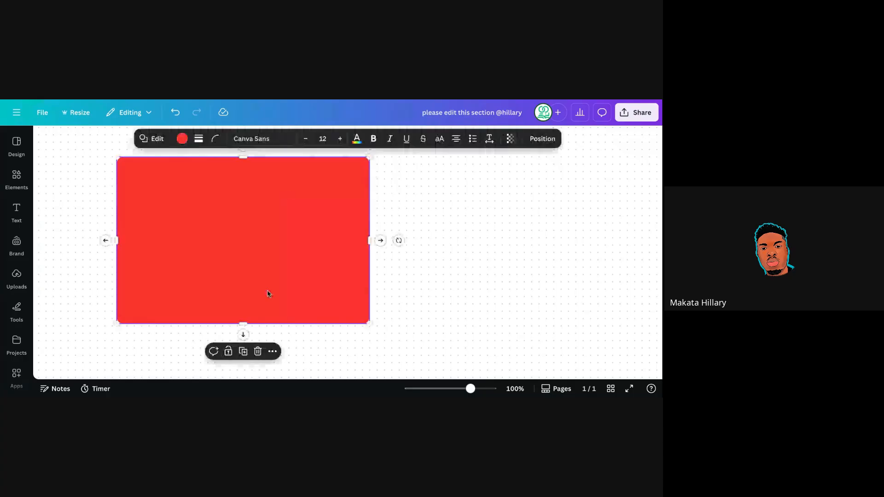
{"action": "left_click_drag", "start_coordinate": [370, 325], "coordinate": [377, 331]}
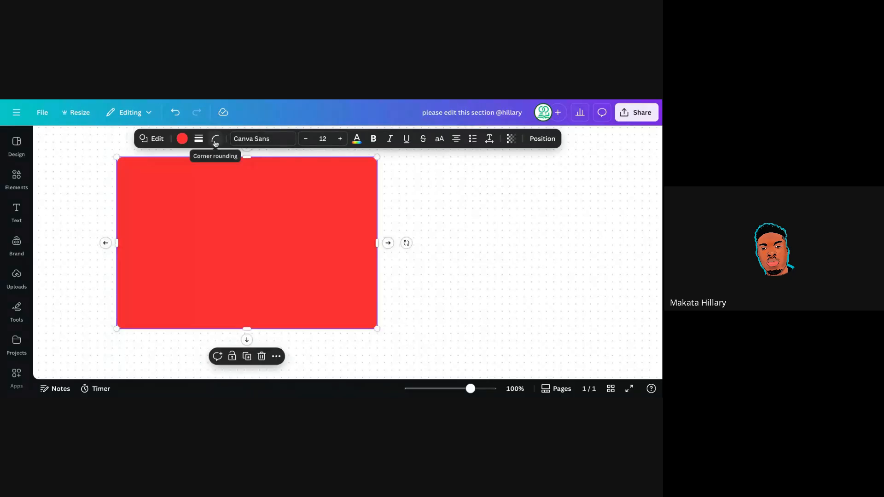
{"action": "left_click", "coordinate": [393, 291]}
{"action": "left_click", "coordinate": [229, 233]}
{"action": "left_click", "coordinate": [389, 174]}
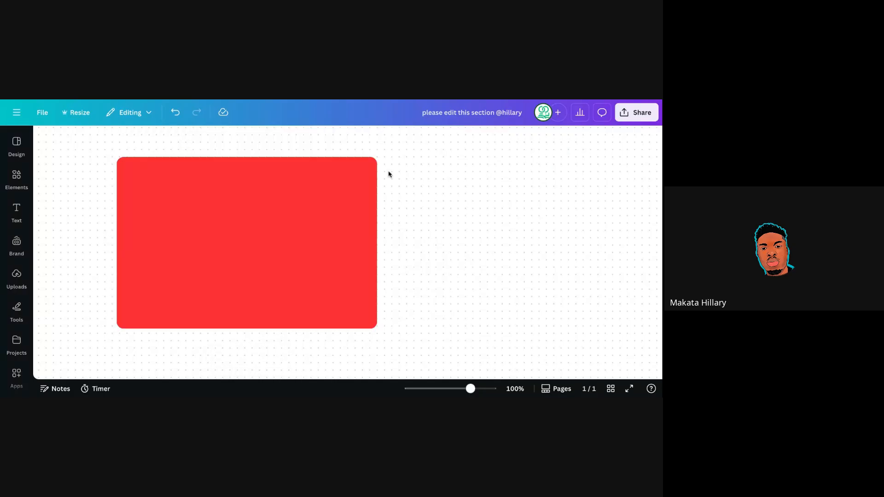
Increase the red rectangle's corner rounding to about 81
{"action": "left_click", "coordinate": [340, 179]}
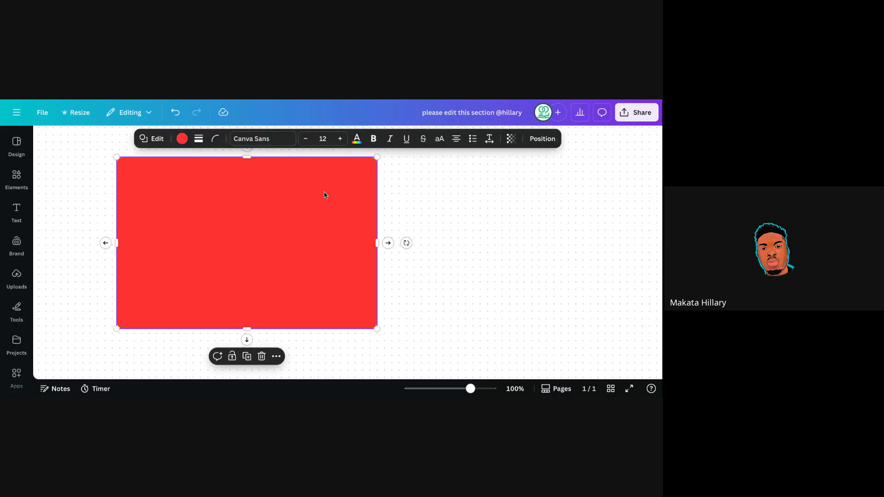
{"action": "left_click", "coordinate": [217, 141]}
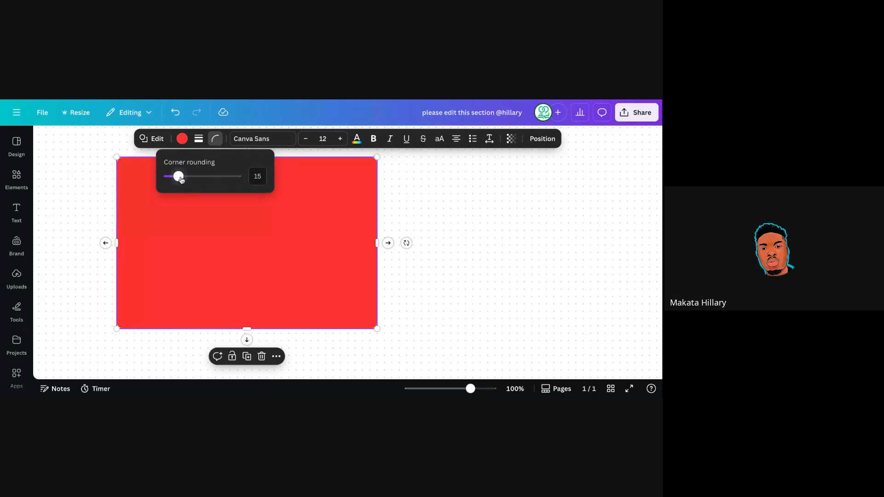
{"action": "left_click_drag", "start_coordinate": [180, 178], "coordinate": [225, 179]}
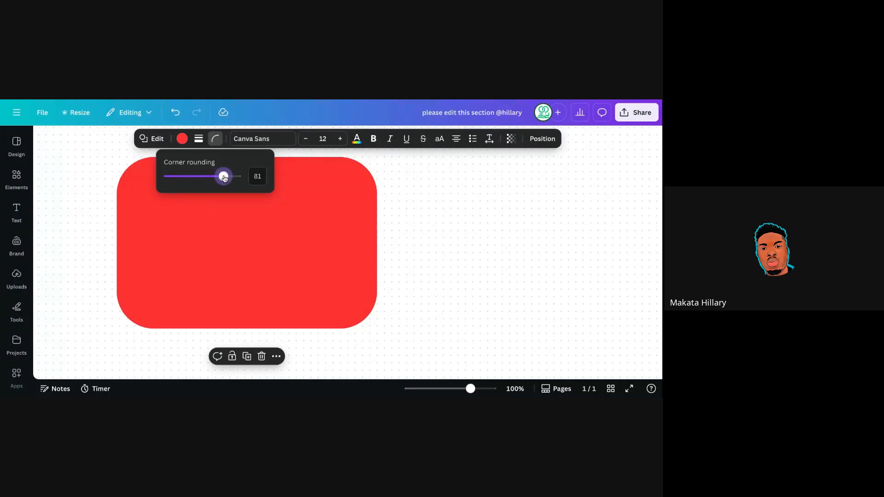
Set the red rectangle's corner rounding to 0 for sharp corners
{"action": "left_click", "coordinate": [385, 287]}
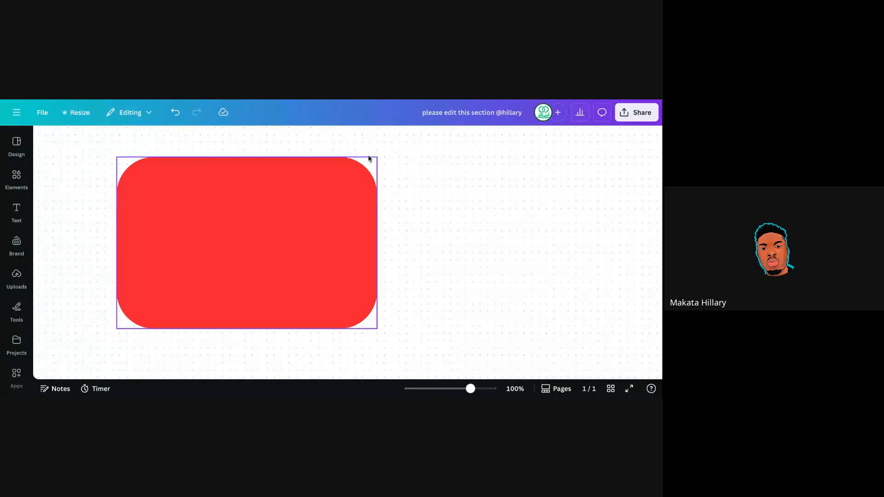
{"action": "left_click", "coordinate": [295, 224]}
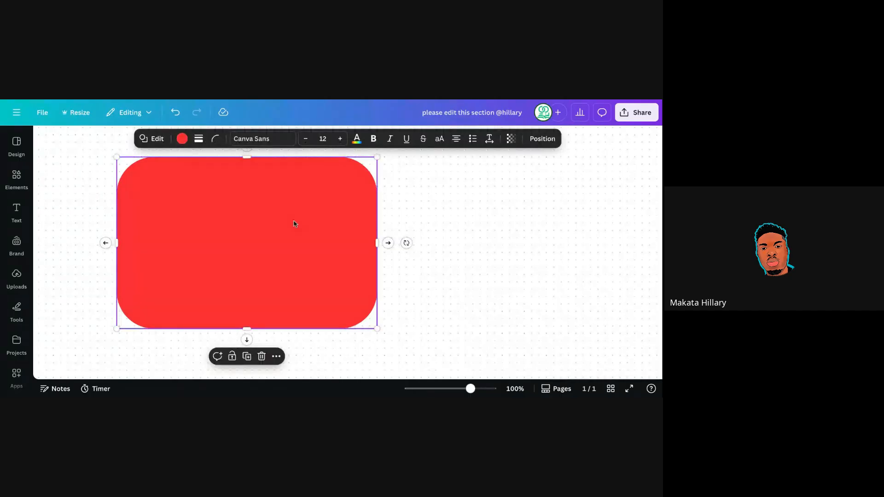
{"action": "left_click", "coordinate": [216, 139]}
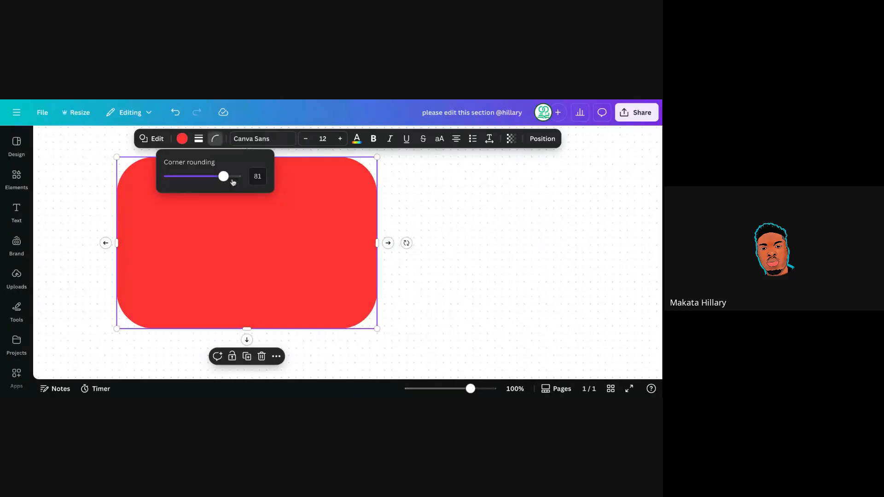
{"action": "left_click_drag", "start_coordinate": [224, 180], "coordinate": [153, 185]}
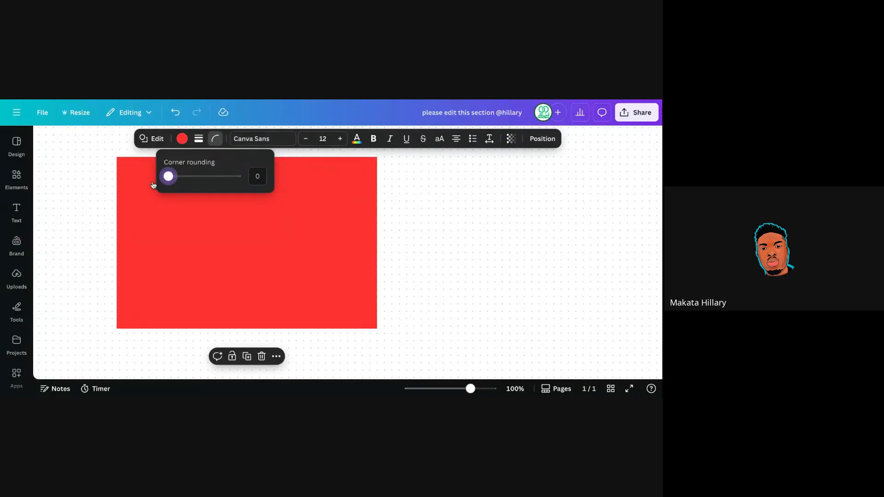
{"action": "left_click", "coordinate": [353, 360]}
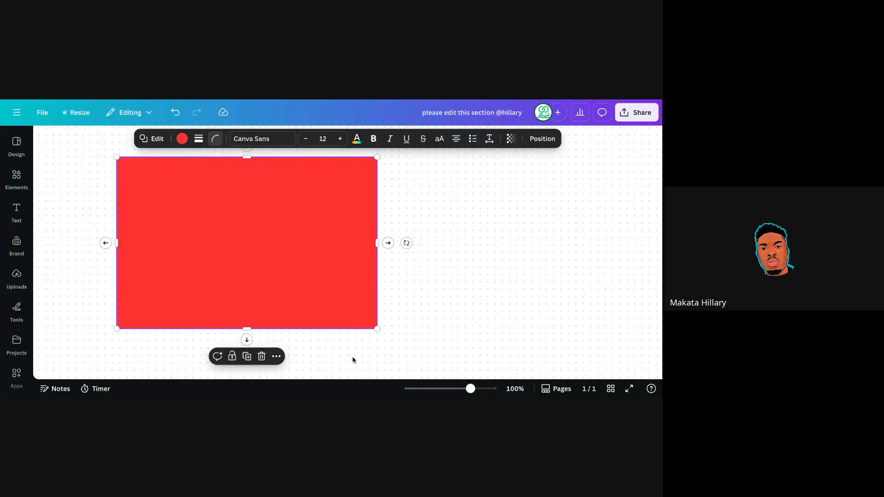
{"action": "left_click", "coordinate": [352, 358]}
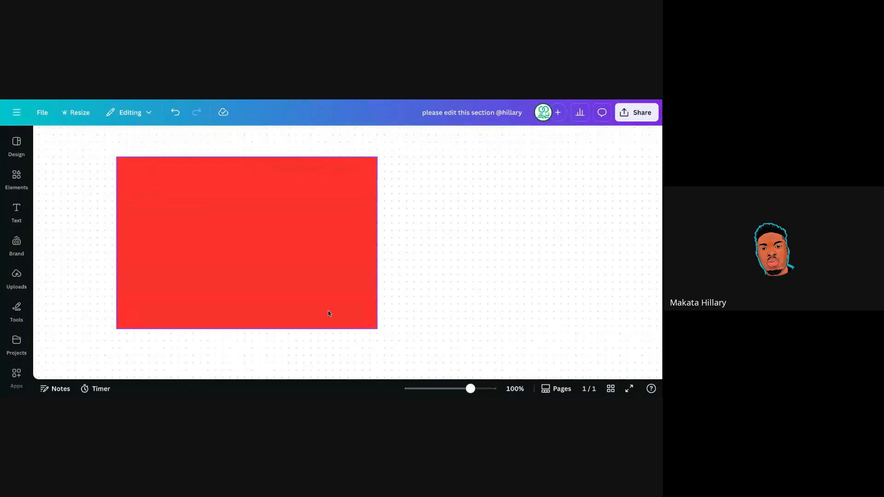
Reposition the red rectangle slightly to the right on the canvas and open its fill colour choices
{"action": "left_click", "coordinate": [322, 249]}
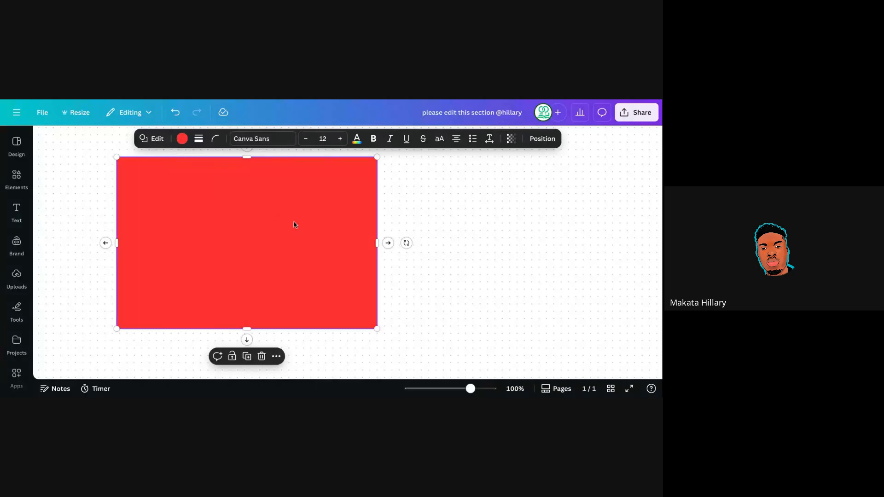
{"action": "left_click_drag", "start_coordinate": [257, 213], "coordinate": [230, 216]}
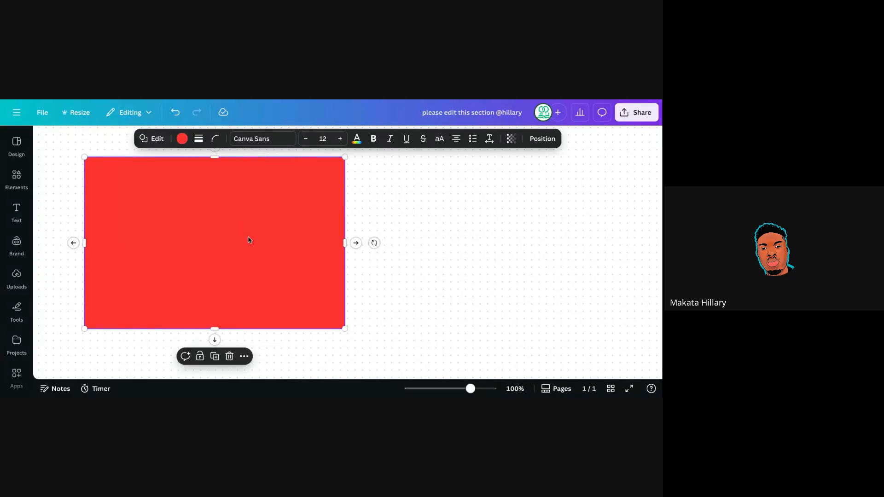
{"action": "left_click", "coordinate": [184, 144]}
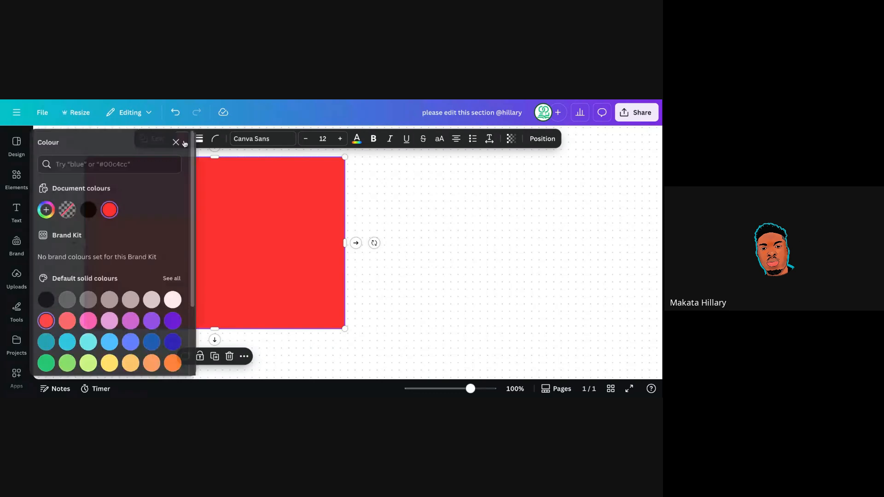
{"action": "left_click_drag", "start_coordinate": [239, 170], "coordinate": [281, 175]}
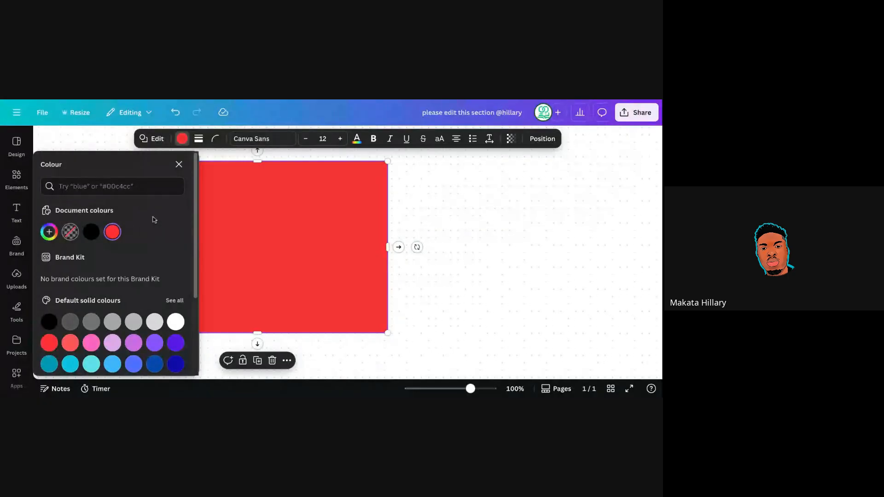
Look through the fill colours and fill the rectangle with solid black from the default solid colours
{"action": "scroll", "coordinate": [142, 256], "scroll_direction": "down", "scroll_amount": 3}
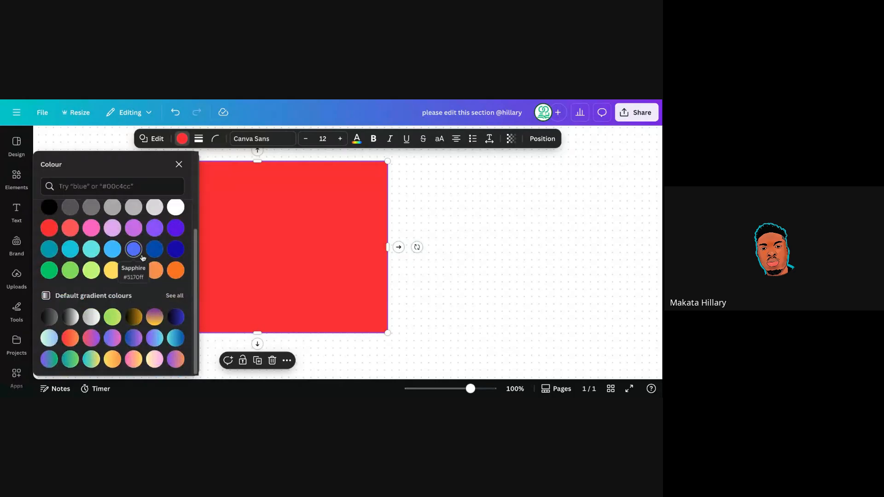
{"action": "scroll", "coordinate": [126, 263], "scroll_direction": "up", "scroll_amount": 3}
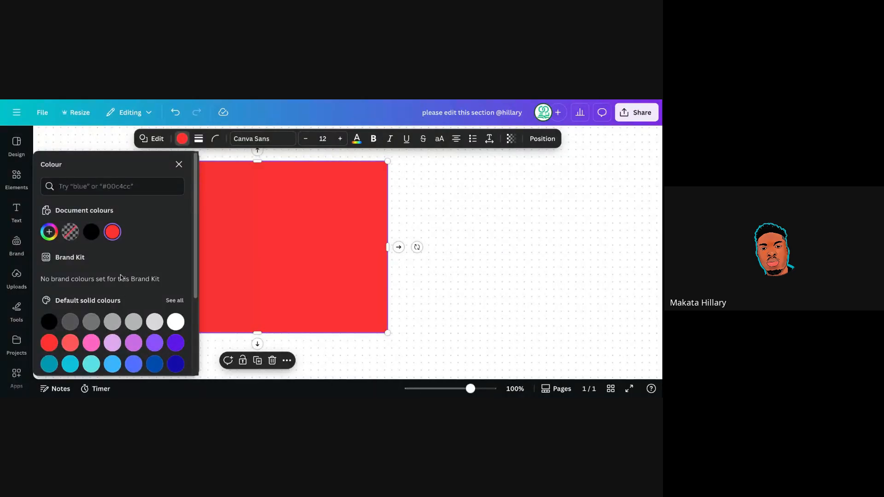
{"action": "left_click_drag", "start_coordinate": [194, 248], "coordinate": [194, 291]}
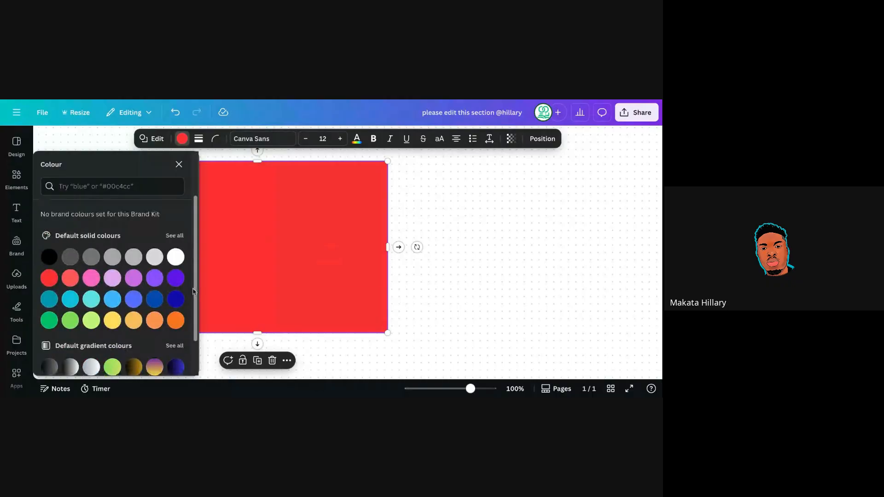
{"action": "left_click", "coordinate": [49, 256]}
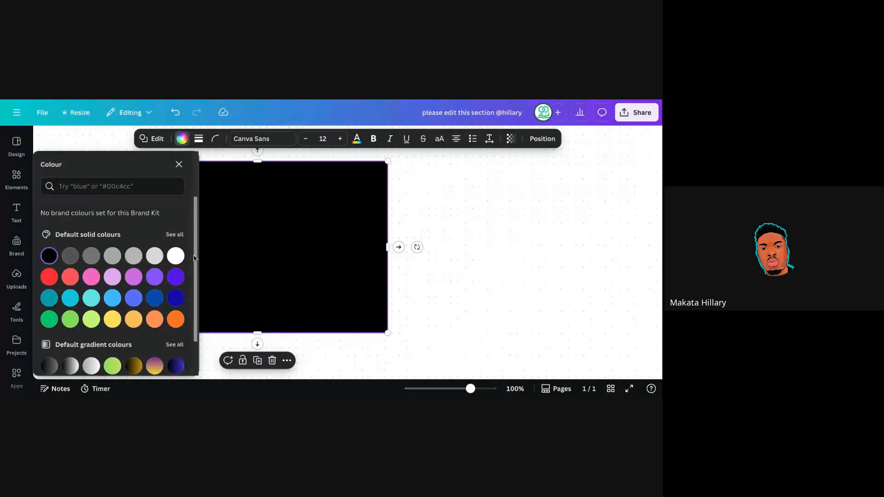
Try purple-to-yellow, dark-blue and red-to-orange gradient fills on the rectangle, and move it further right on the canvas
{"action": "scroll", "coordinate": [193, 258], "scroll_direction": "down", "scroll_amount": 2}
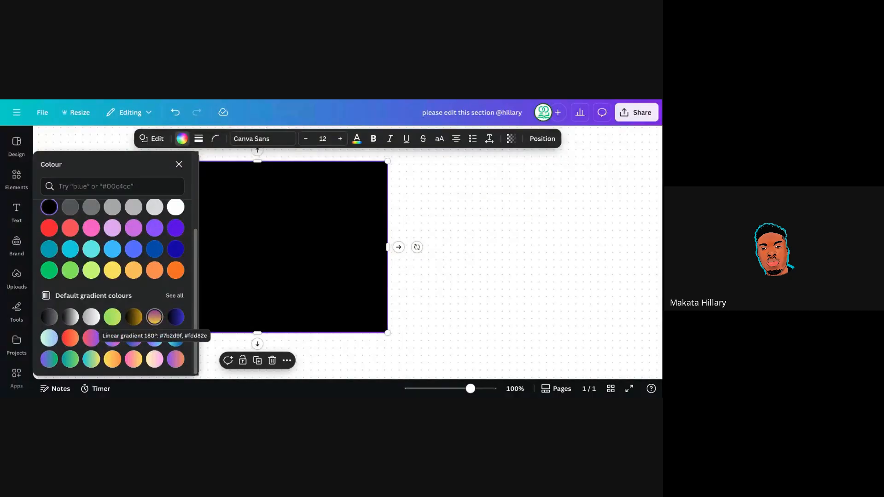
{"action": "left_click", "coordinate": [155, 317]}
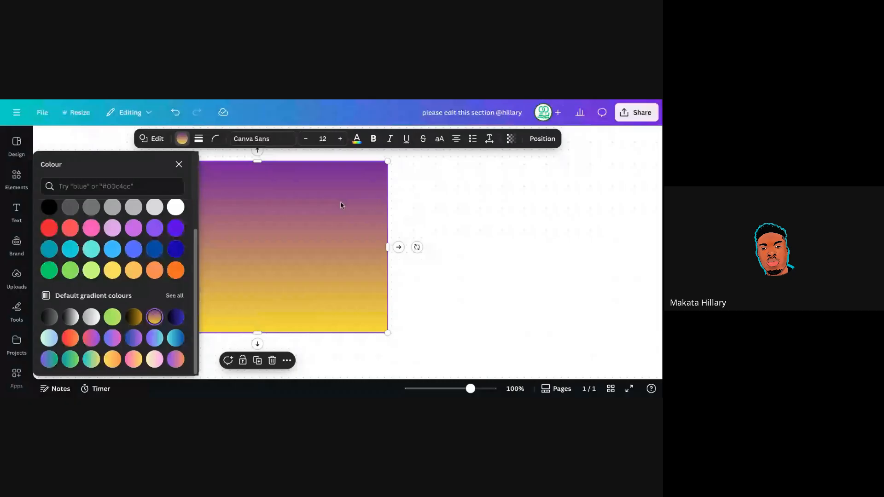
{"action": "left_click", "coordinate": [175, 318]}
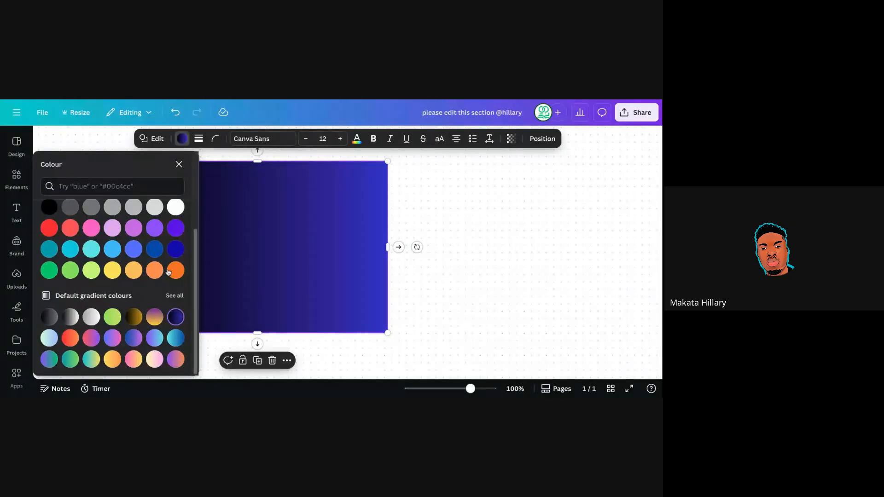
{"action": "left_click", "coordinate": [75, 339]}
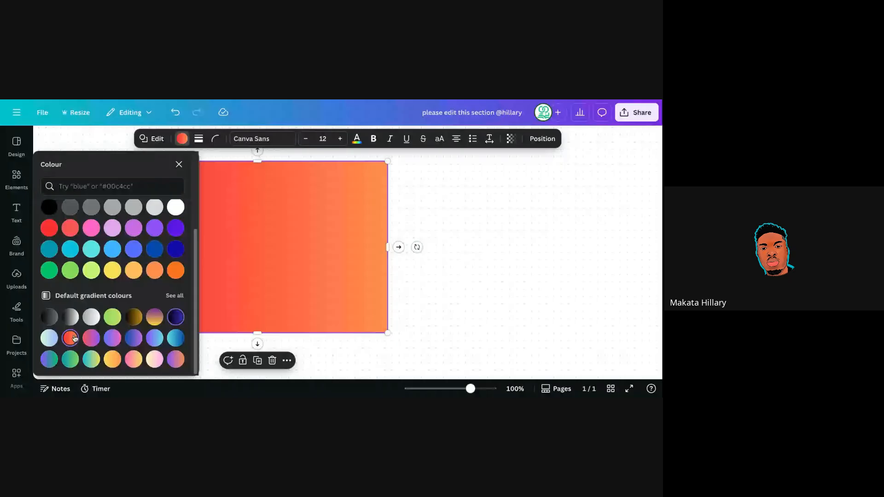
{"action": "left_click_drag", "start_coordinate": [257, 180], "coordinate": [298, 238]}
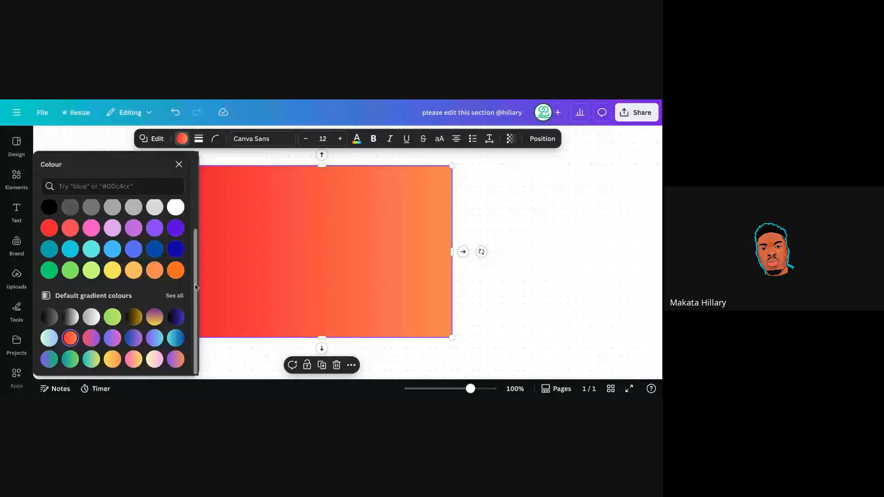
Remove the rectangle's fill using the no-colour document swatch, comparing it once with solid black
{"action": "left_click_drag", "start_coordinate": [194, 300], "coordinate": [195, 204]}
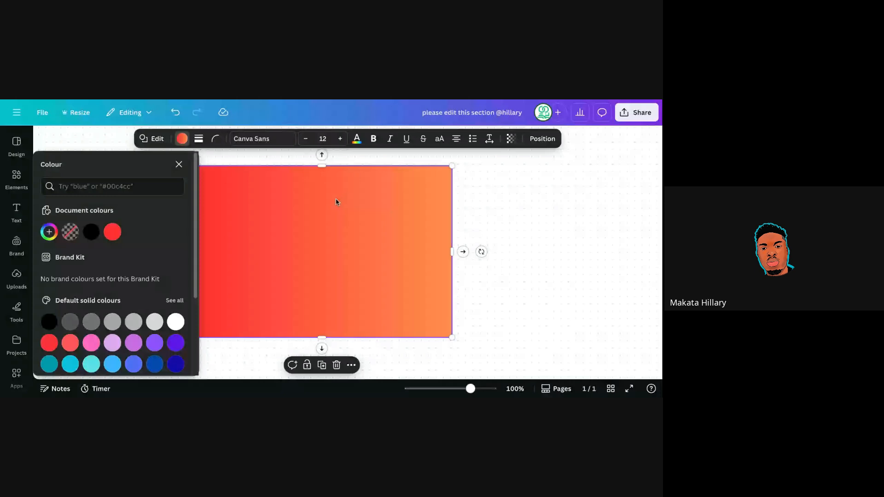
{"action": "left_click", "coordinate": [73, 240]}
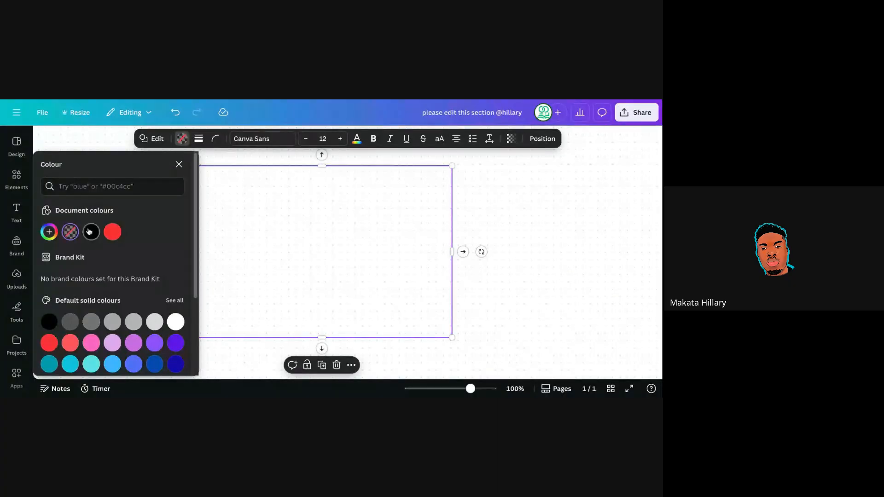
{"action": "left_click", "coordinate": [89, 231]}
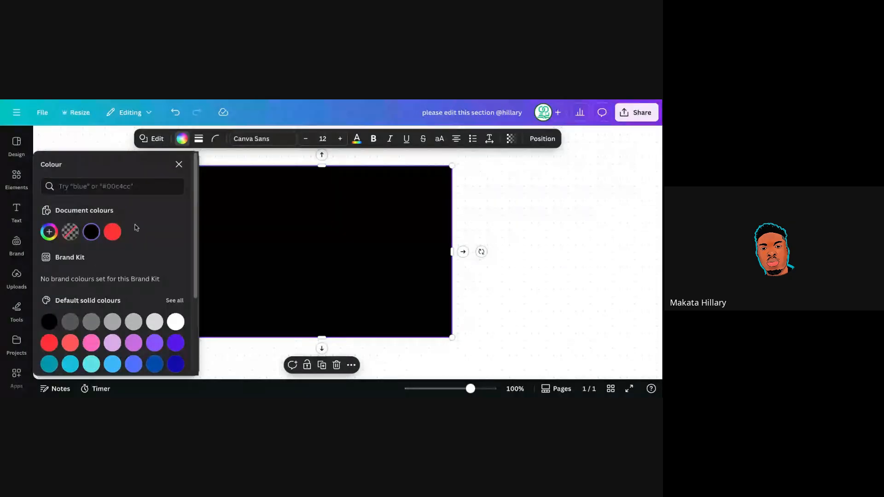
{"action": "left_click", "coordinate": [70, 233]}
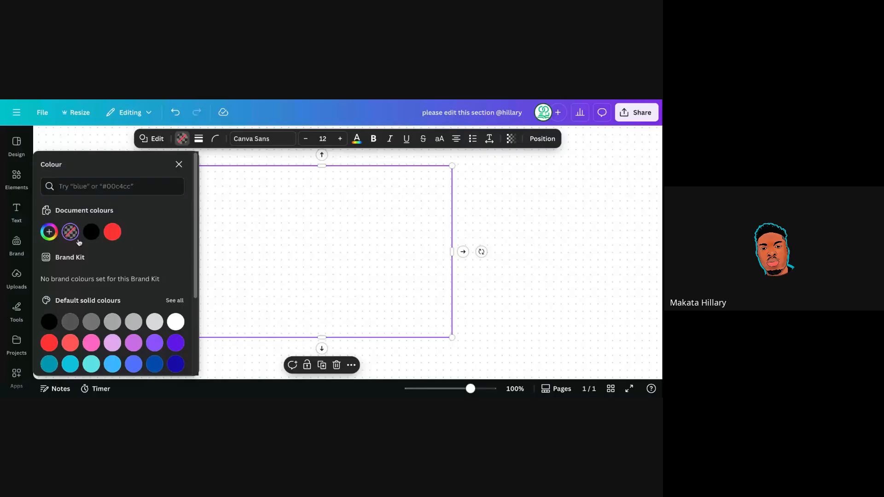
Add a solid black border to the unfilled rectangle and deselect it
{"action": "left_click", "coordinate": [201, 140]}
{"action": "left_click", "coordinate": [172, 169]}
{"action": "left_click", "coordinate": [143, 203]}
{"action": "left_click", "coordinate": [265, 350]}
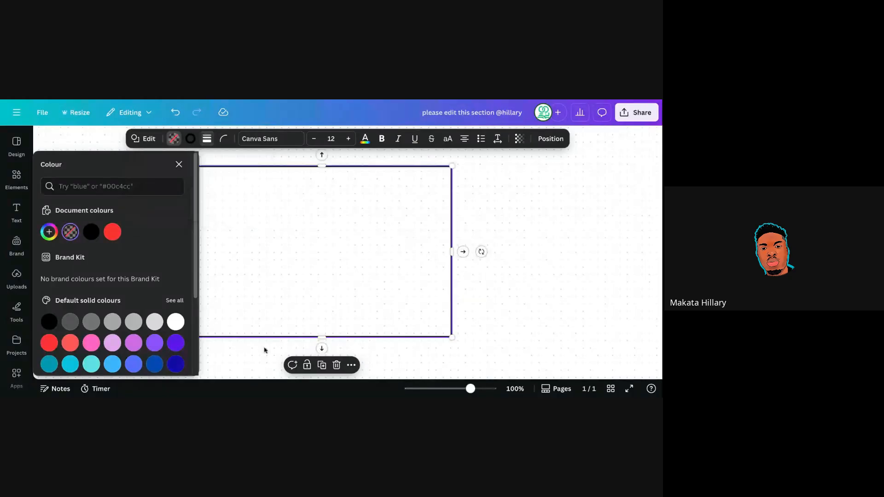
{"action": "left_click", "coordinate": [264, 351]}
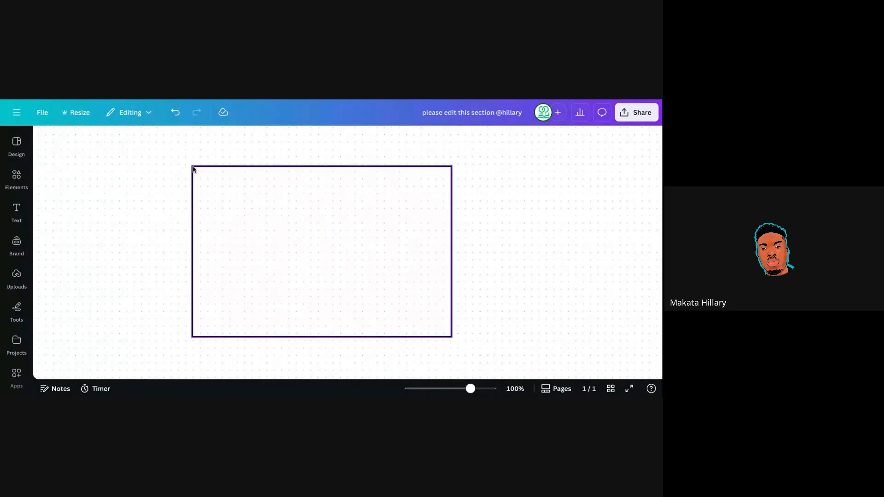
Try red, no-colour and black fills on the bordered rectangle, ending with solid purple
{"action": "left_click", "coordinate": [316, 182]}
{"action": "left_click", "coordinate": [179, 141]}
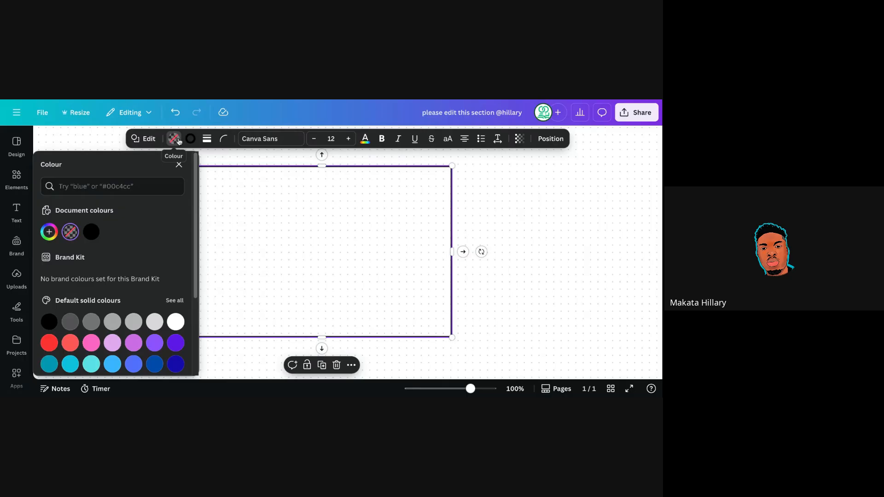
{"action": "left_click", "coordinate": [49, 343]}
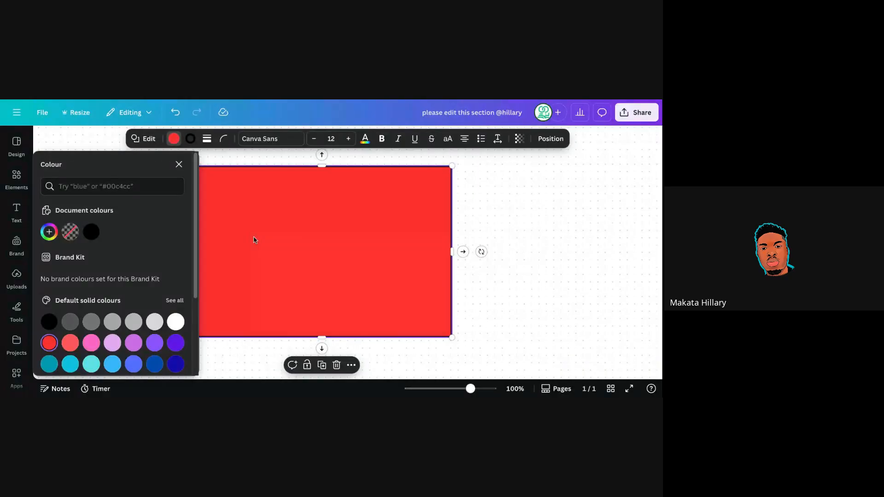
{"action": "left_click", "coordinate": [70, 232]}
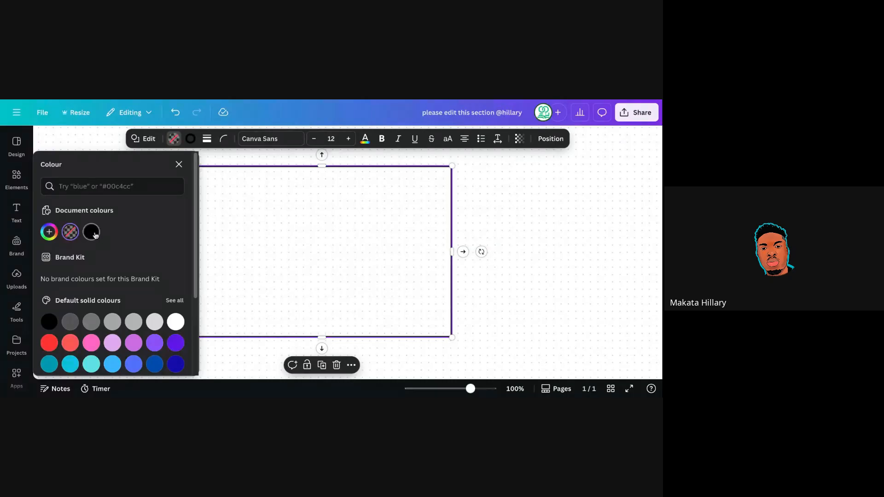
{"action": "left_click", "coordinate": [93, 233]}
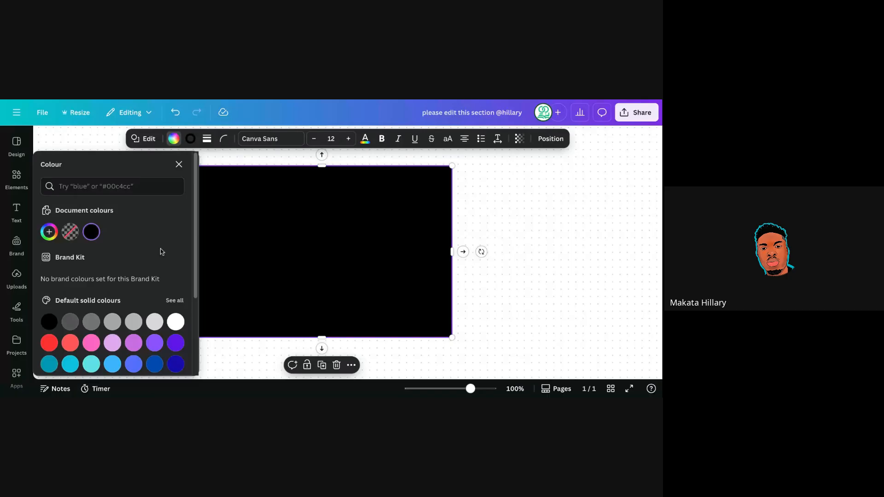
{"action": "left_click", "coordinate": [135, 345]}
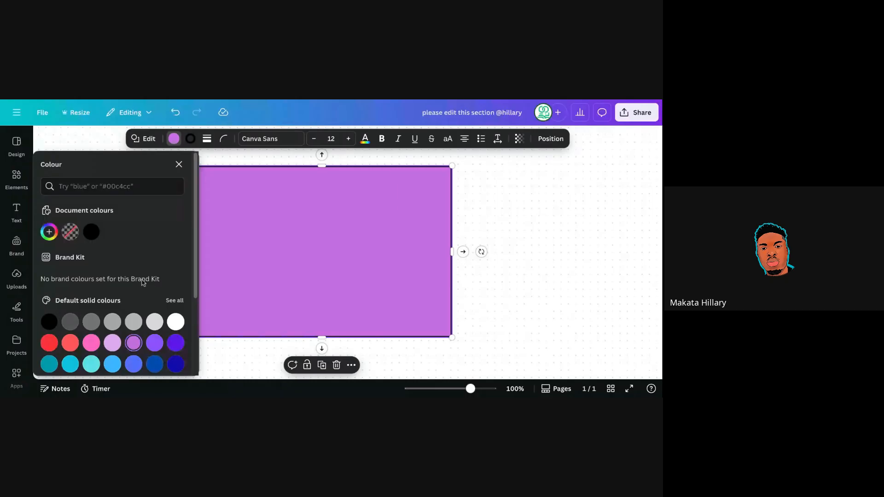
Adjust the rectangle's purple fill to the custom solid colour #CD58EE in the colour picker
{"action": "left_click", "coordinate": [49, 233]}
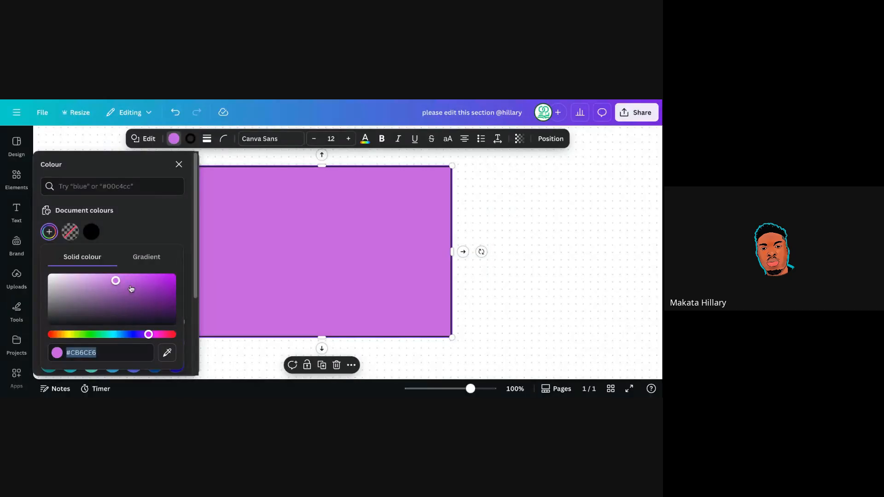
{"action": "left_click_drag", "start_coordinate": [193, 238], "coordinate": [194, 255]}
{"action": "left_click", "coordinate": [49, 209]}
{"action": "mouse_move", "coordinate": [116, 256]}
{"action": "left_mouse_down"}
{"action": "mouse_move", "coordinate": [62, 295]}
{"action": "mouse_move", "coordinate": [112, 268]}
{"action": "left_mouse_up"}
{"action": "left_click_drag", "start_coordinate": [112, 268], "coordinate": [129, 256]}
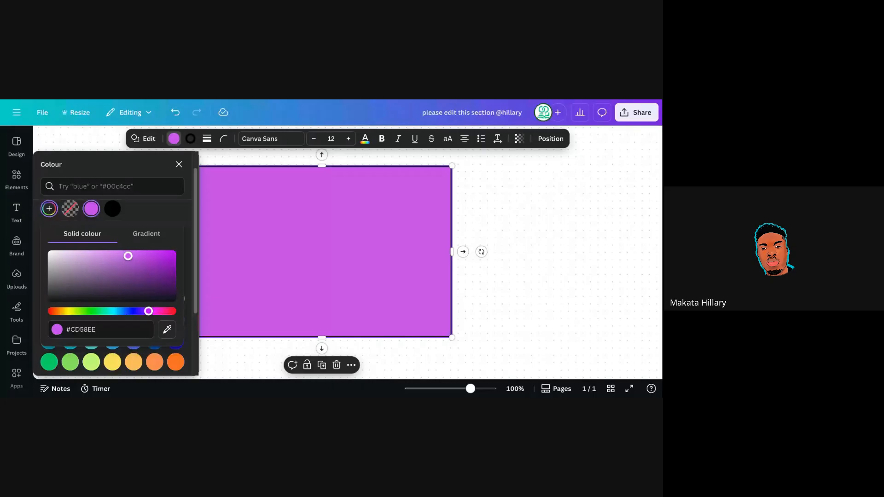
Recolour the rectangle's fill by hex code, first with #000 and finally with #FFF
{"action": "left_click", "coordinate": [97, 330]}
{"action": "left_click", "coordinate": [103, 331]}
{"action": "double_click", "coordinate": [80, 330]}
{"action": "left_click", "coordinate": [87, 331]}
{"action": "double_click", "coordinate": [87, 331]}
{"action": "left_click", "coordinate": [98, 330]}
{"action": "double_click", "coordinate": [102, 330]}
{"action": "triple_click", "coordinate": [110, 329]}
{"action": "double_click", "coordinate": [110, 329]}
{"action": "type", "text": "000"}
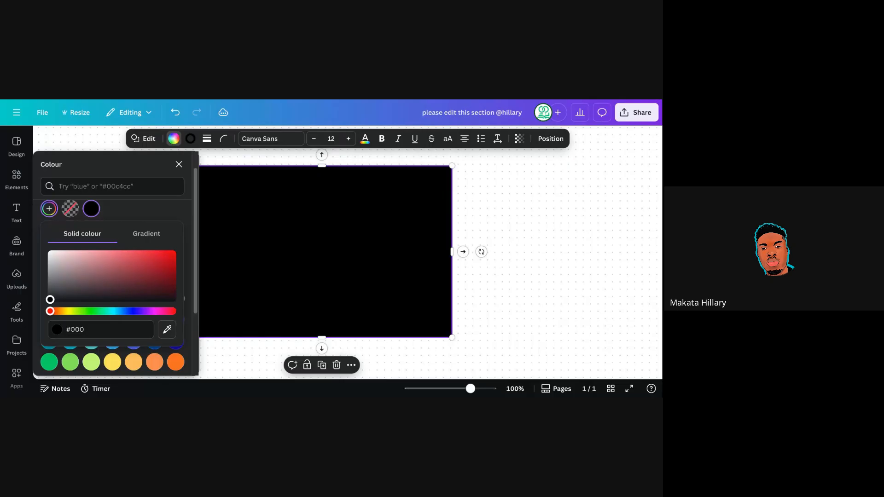
{"action": "double_click", "coordinate": [98, 330]}
{"action": "type", "text": "FFF"}
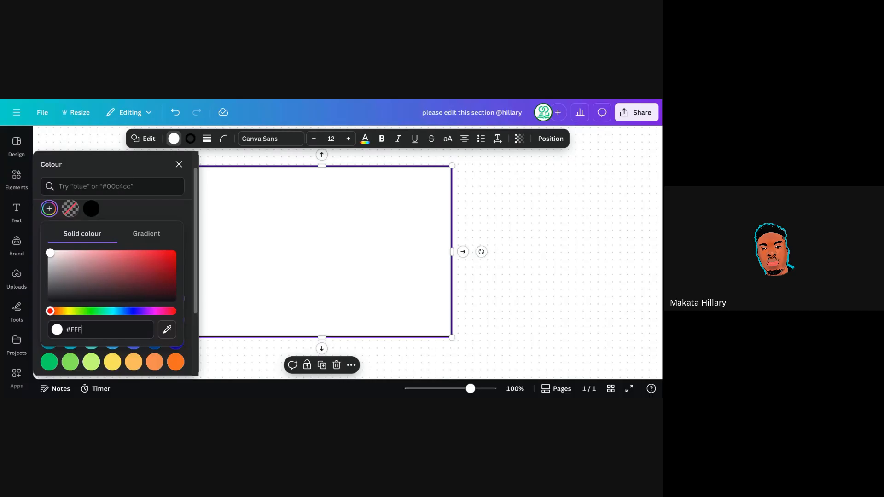
Clear the custom hex code and fill the rectangle with solid green from the default solid colours
{"action": "double_click", "coordinate": [86, 327]}
{"action": "key", "text": "BackSpace"}
{"action": "left_click", "coordinate": [50, 362]}
{"action": "left_click", "coordinate": [50, 363]}
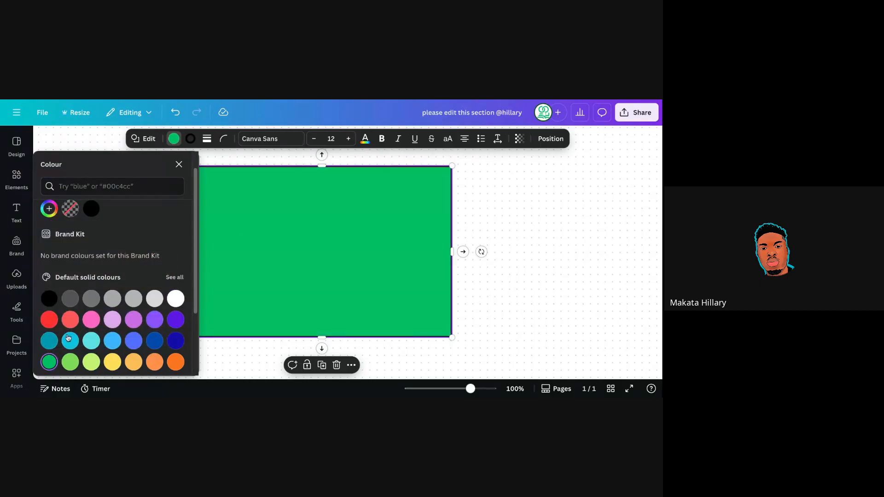
Examine the hex code of the rectangle's green fill in the custom solid colour picker
{"action": "left_click", "coordinate": [49, 208]}
{"action": "left_click", "coordinate": [109, 330]}
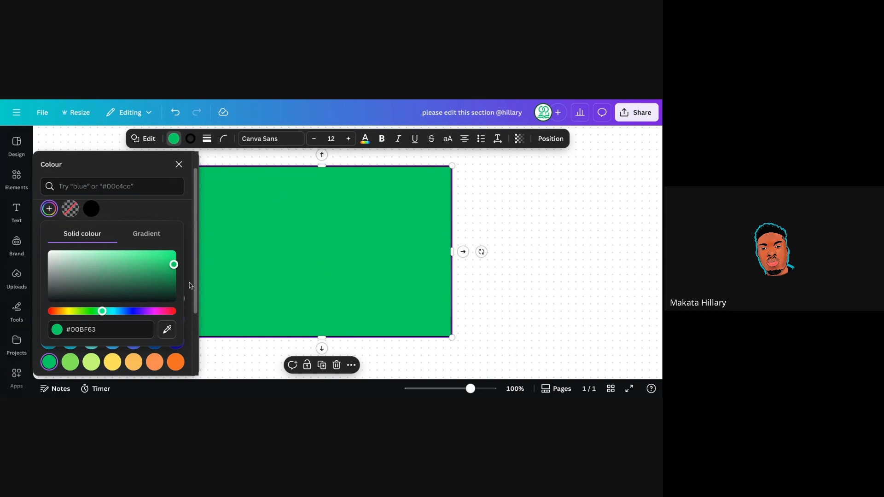
{"action": "left_click", "coordinate": [184, 222]}
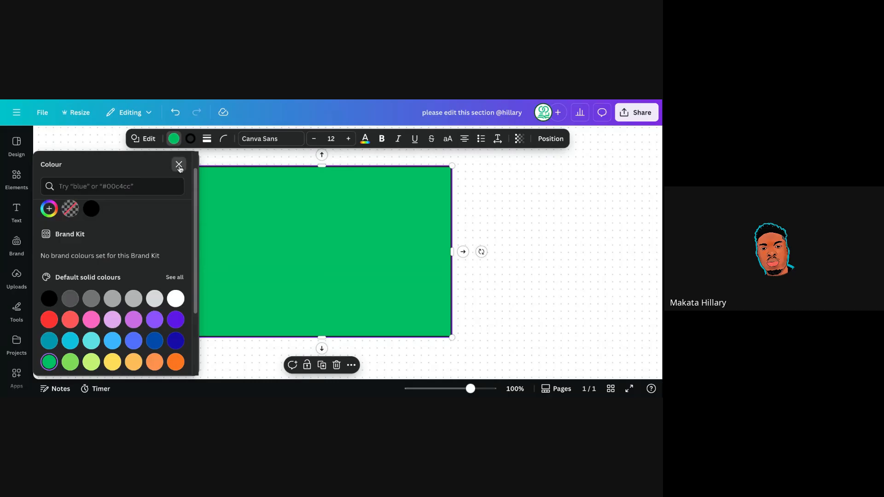
{"action": "left_click", "coordinate": [179, 164]}
Fill the rectangle with the default black-to-blue gradient and open its custom gradient settings
{"action": "left_click", "coordinate": [174, 142]}
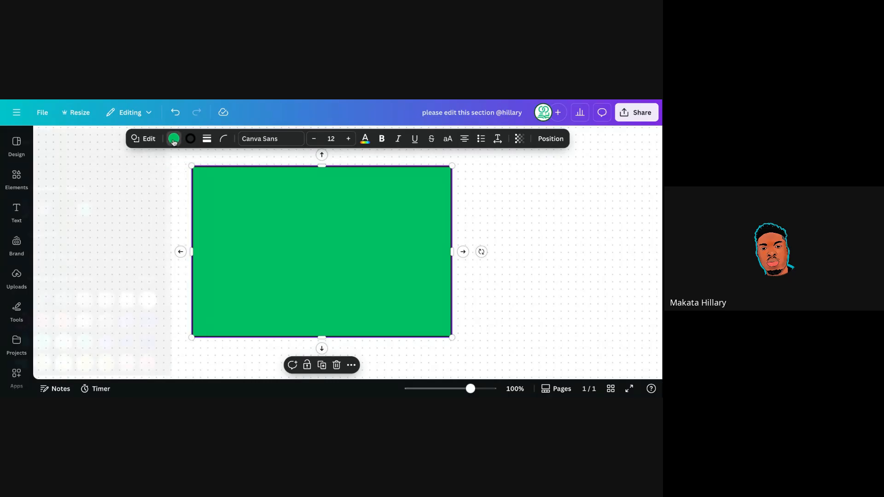
{"action": "scroll", "coordinate": [177, 263], "scroll_direction": "down", "scroll_amount": 2}
{"action": "scroll", "coordinate": [176, 271], "scroll_direction": "down", "scroll_amount": 1}
{"action": "left_click", "coordinate": [175, 316]}
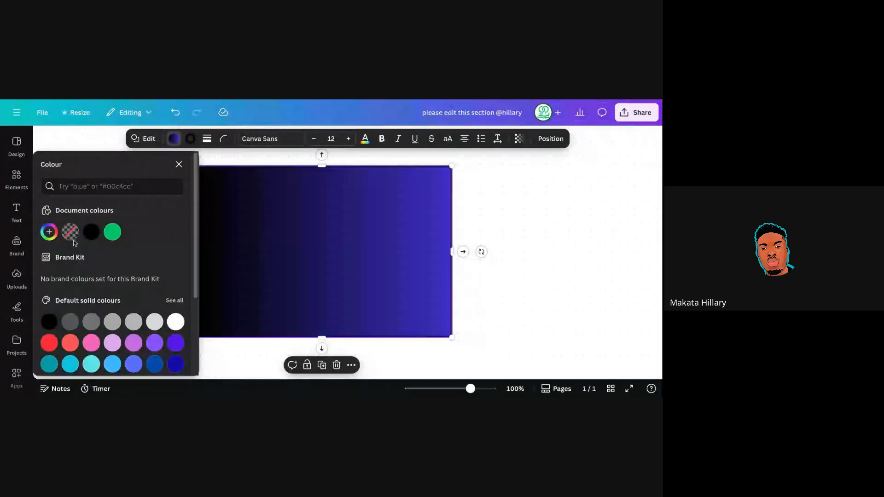
{"action": "left_click", "coordinate": [49, 232]}
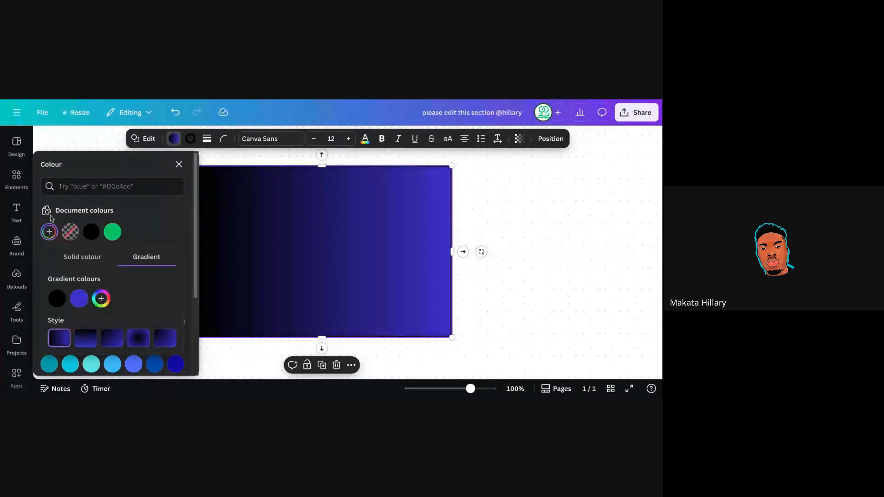
Add the shape with one fully rounded end over the gradient rectangle and fill it with solid red
{"action": "left_click", "coordinate": [17, 178]}
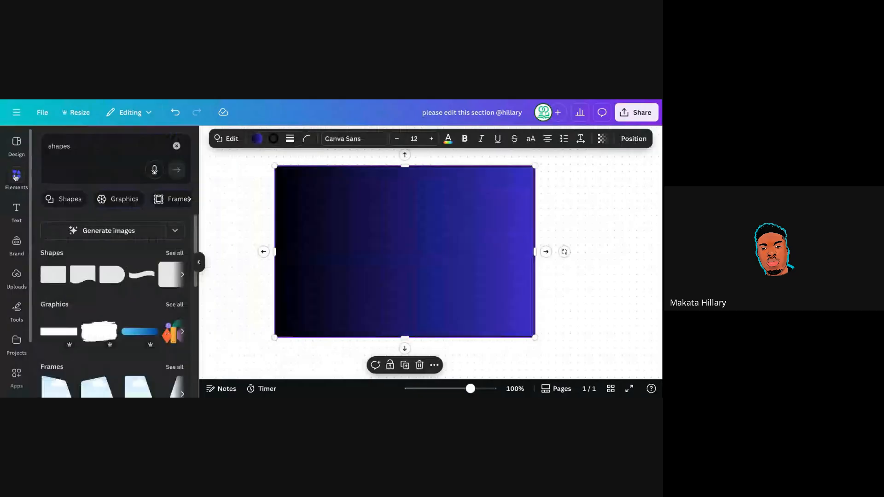
{"action": "left_click", "coordinate": [102, 283]}
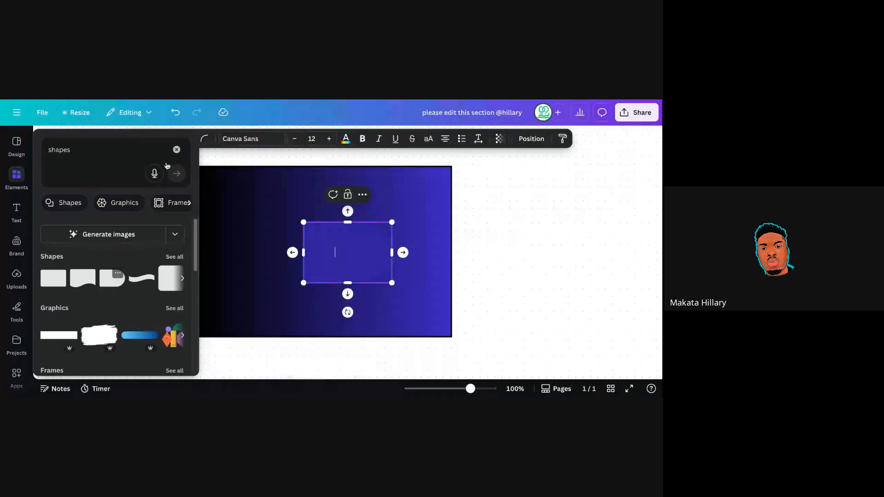
{"action": "left_click", "coordinate": [176, 150]}
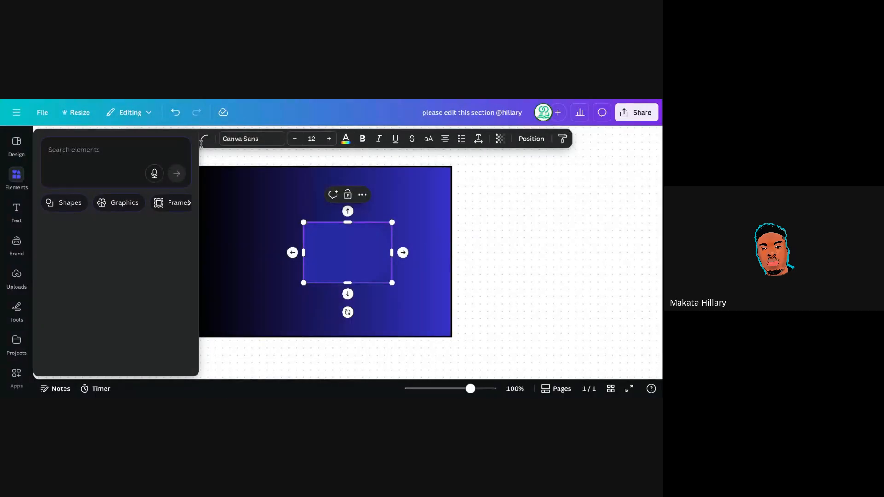
{"action": "left_click", "coordinate": [309, 250]}
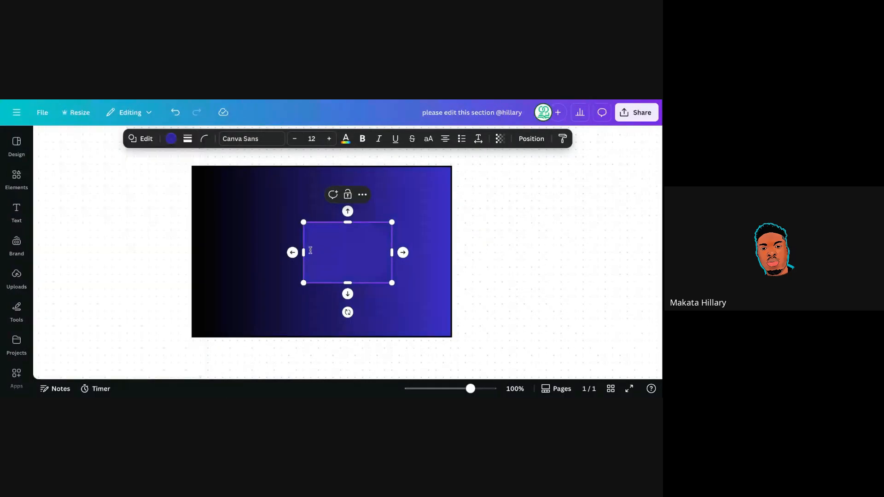
{"action": "left_click", "coordinate": [170, 140]}
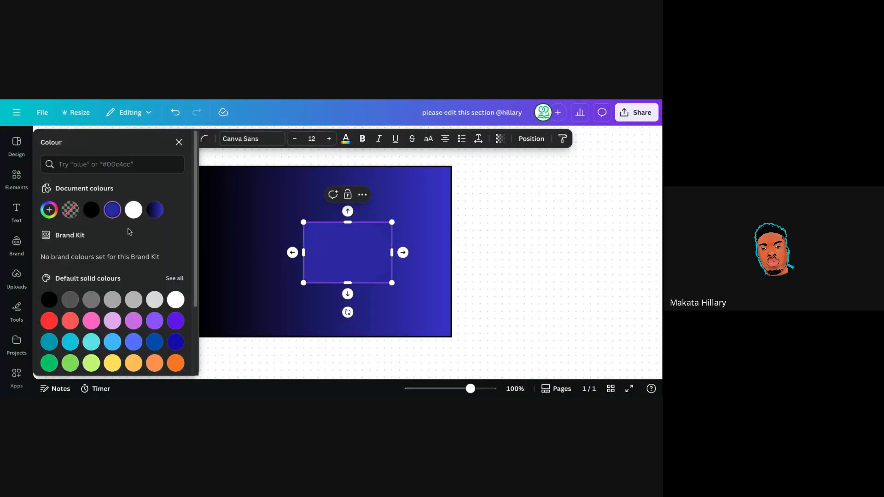
{"action": "left_click", "coordinate": [49, 344]}
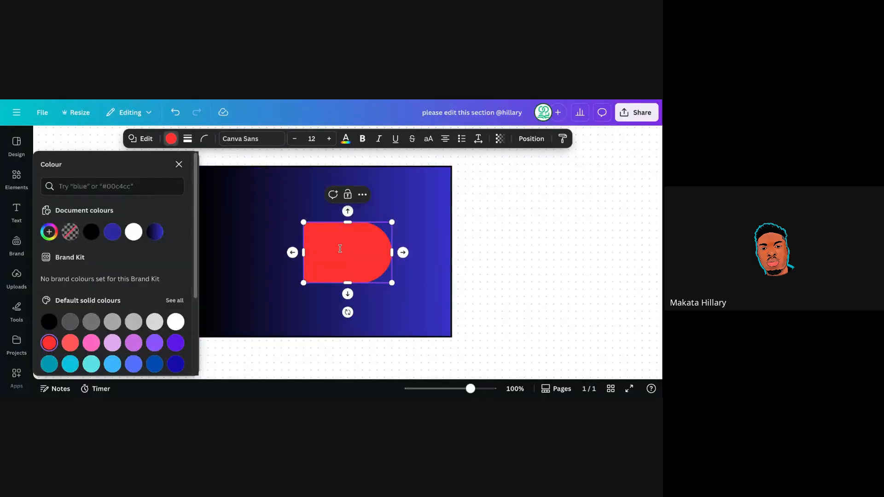
Move the red shape off the rectangle onto the empty canvas beside it
{"action": "left_click", "coordinate": [372, 361]}
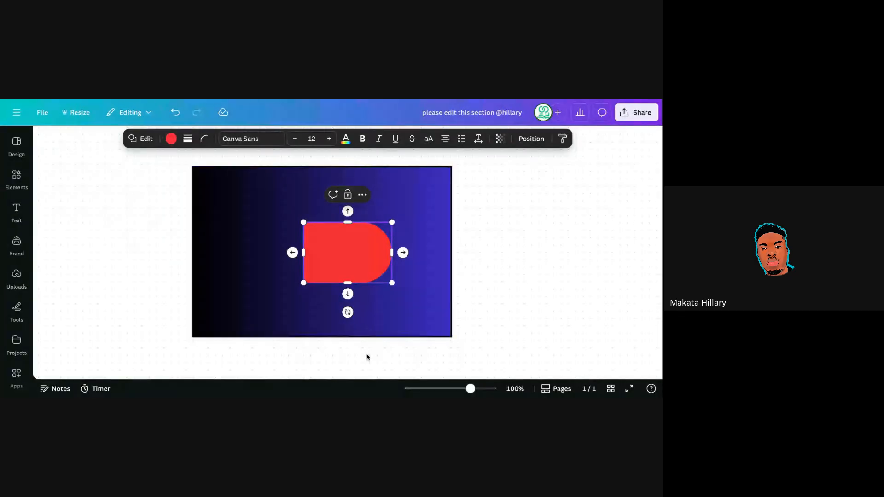
{"action": "left_click", "coordinate": [367, 358]}
{"action": "left_click", "coordinate": [351, 266]}
{"action": "left_click_drag", "start_coordinate": [351, 266], "coordinate": [132, 220]}
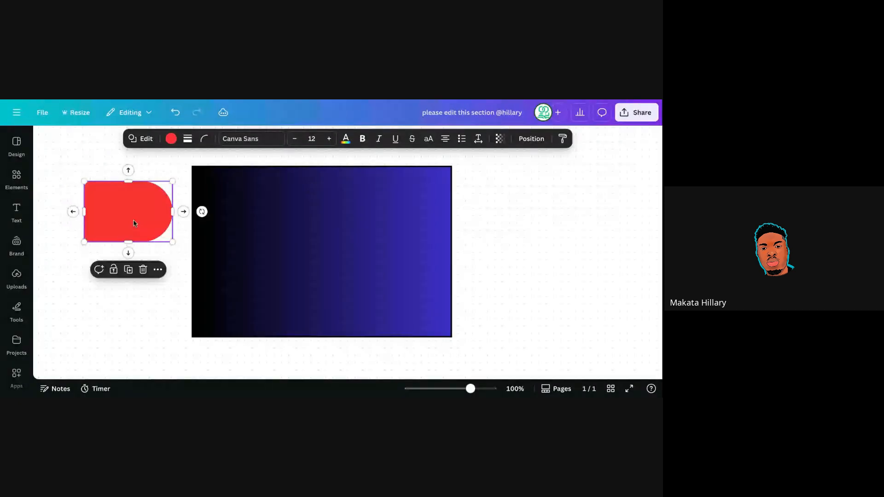
Try custom solid fills on the large rectangle in the colour picker, including #CF4D4D and finally #000000
{"action": "left_click", "coordinate": [171, 139]}
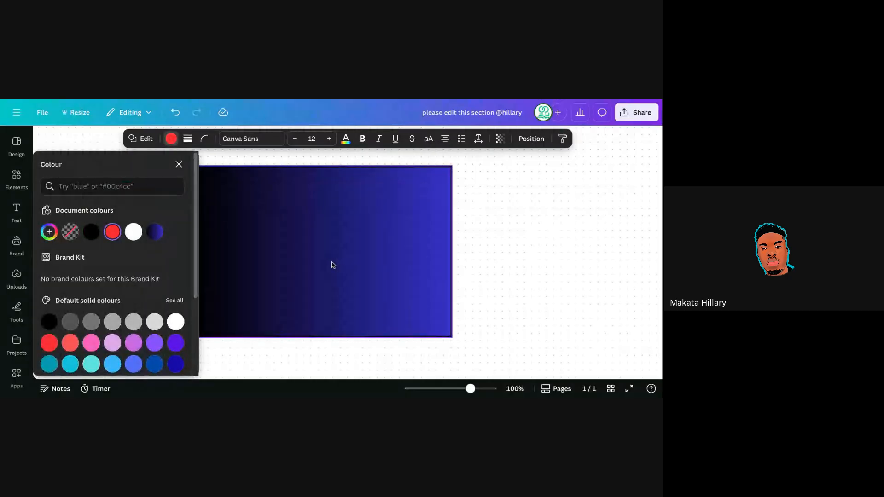
{"action": "left_click", "coordinate": [271, 231]}
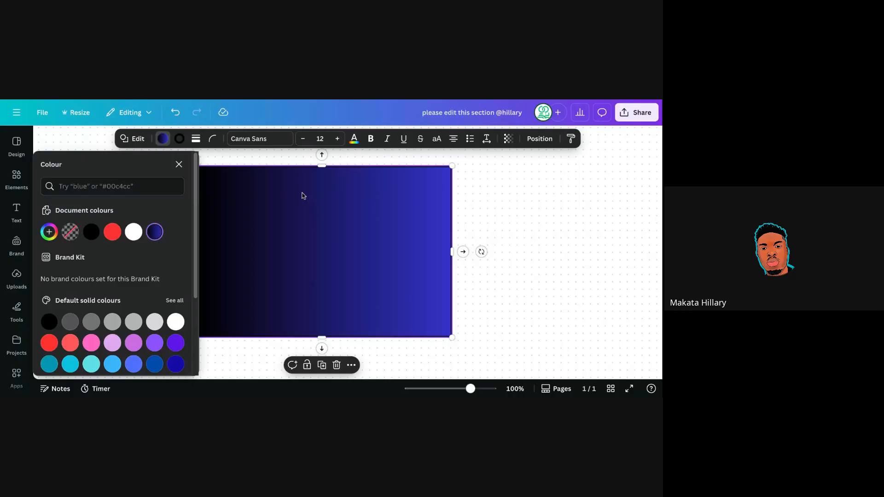
{"action": "left_click", "coordinate": [44, 236]}
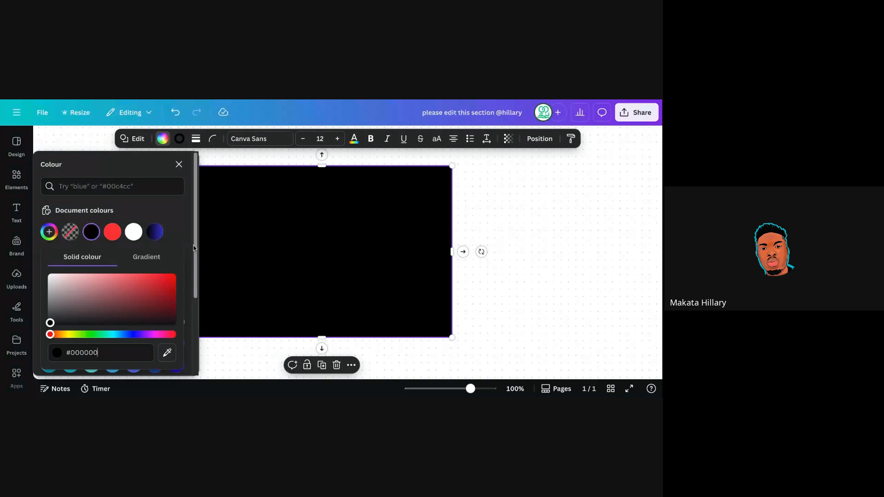
{"action": "scroll", "coordinate": [192, 239], "scroll_direction": "down", "scroll_amount": 3}
{"action": "scroll", "coordinate": [191, 234], "scroll_direction": "up", "scroll_amount": 1}
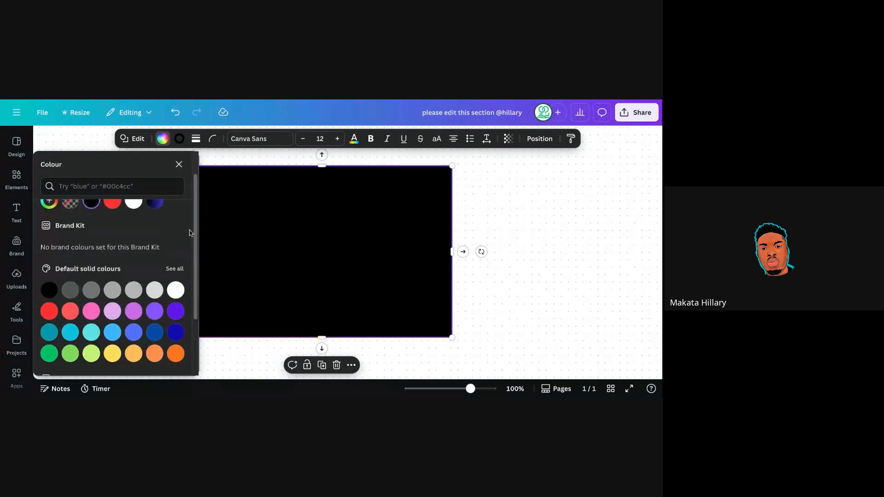
{"action": "left_click", "coordinate": [51, 203]}
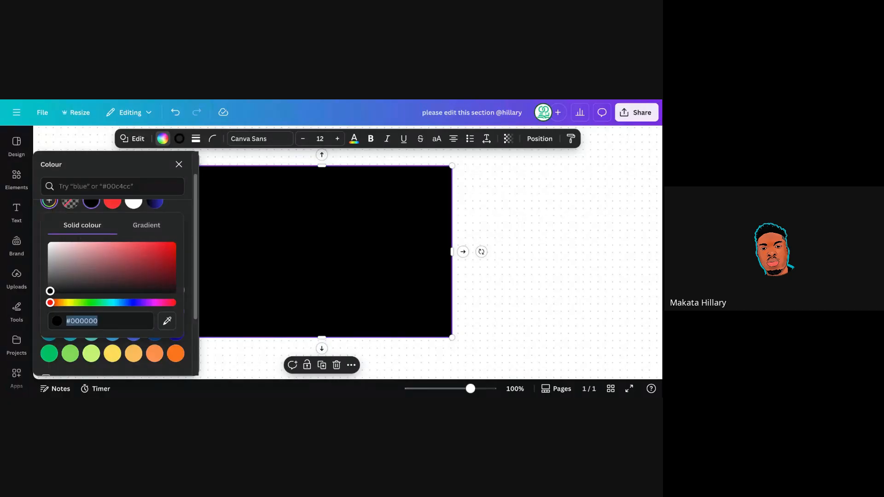
{"action": "left_click", "coordinate": [92, 257]}
{"action": "left_click", "coordinate": [166, 252]}
{"action": "left_click", "coordinate": [127, 253]}
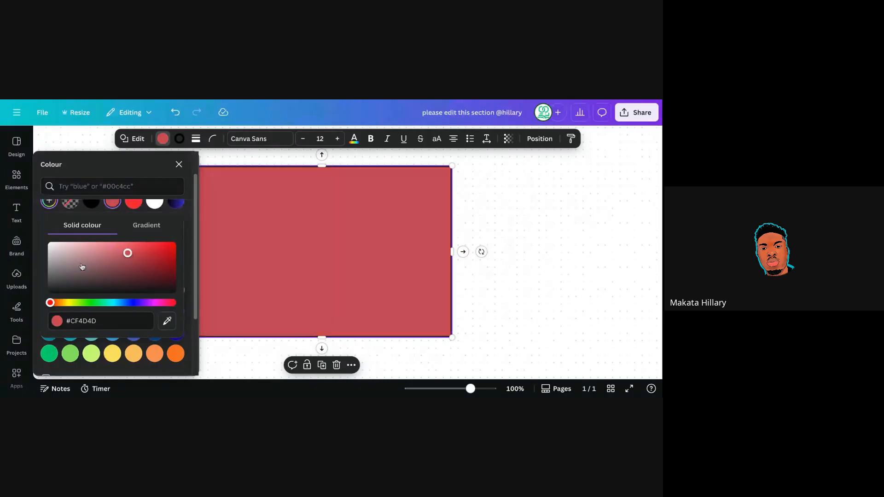
{"action": "left_click", "coordinate": [64, 291]}
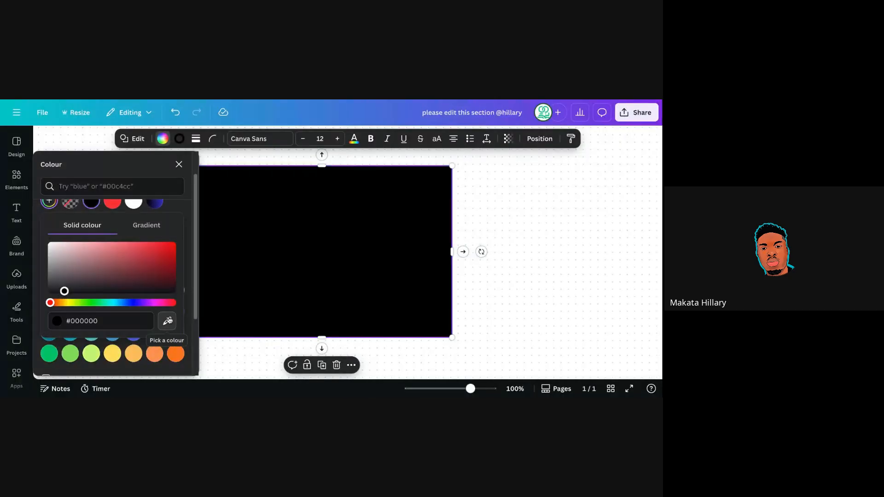
Sample the rectangle's fill with the colour eyedropper, first red #FF2B1E and finally white #FFFFFF from the canvas background
{"action": "double_click", "coordinate": [93, 321]}
{"action": "left_click", "coordinate": [167, 322]}
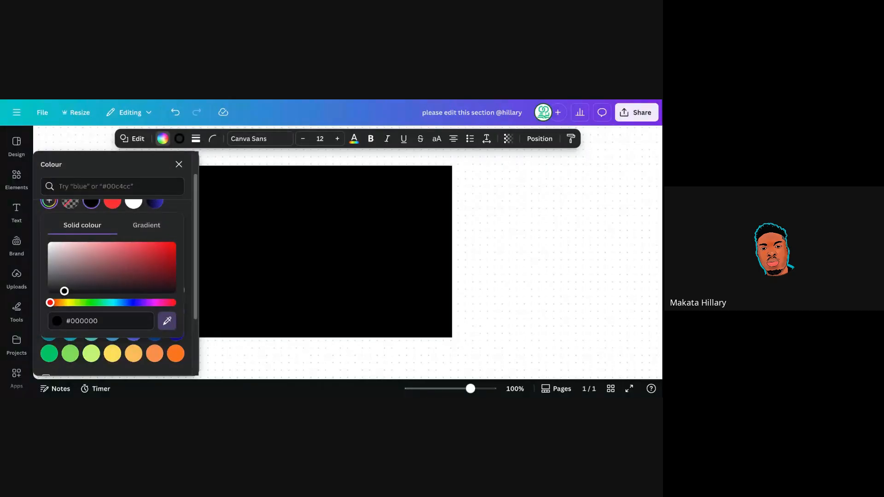
{"action": "left_click", "coordinate": [172, 246]}
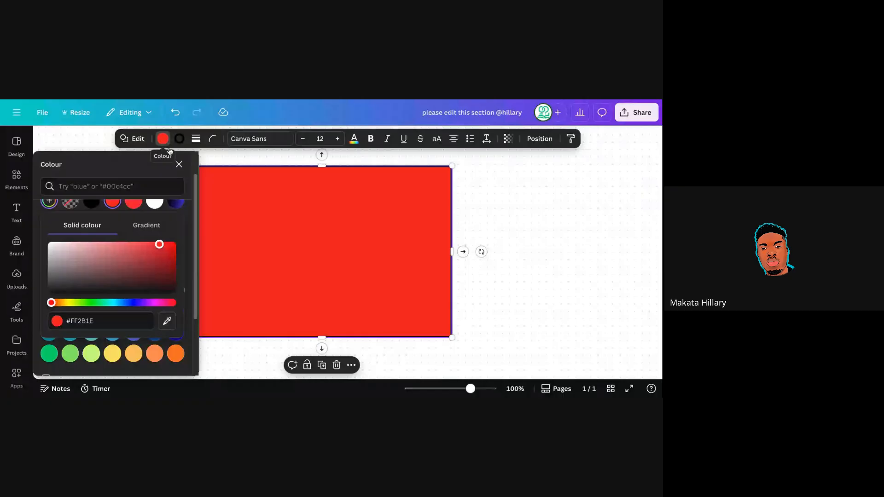
{"action": "left_click", "coordinate": [167, 321]}
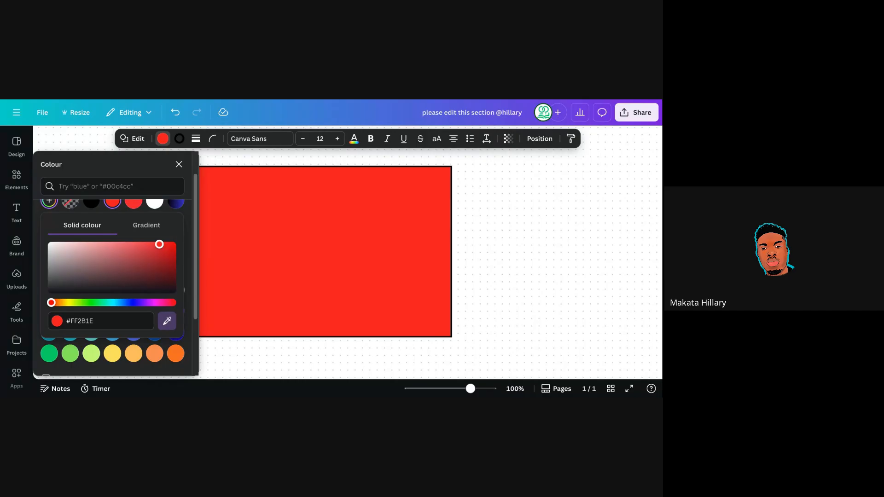
{"action": "left_click", "coordinate": [502, 207]}
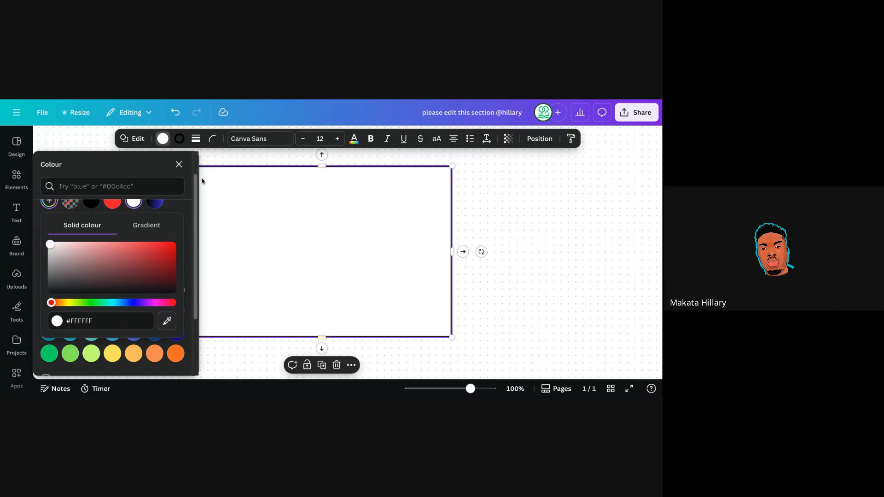
Close the colour options and delete the red shape beside the rectangle
{"action": "left_click", "coordinate": [179, 164]}
{"action": "left_click", "coordinate": [127, 220]}
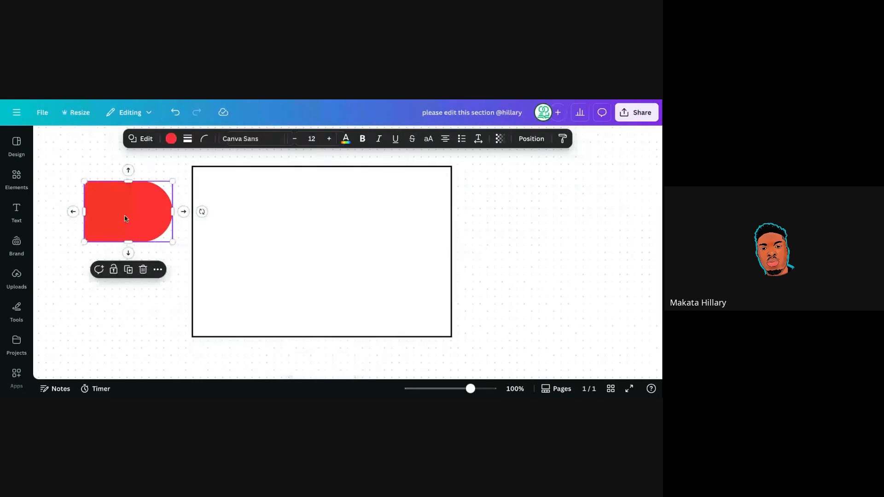
{"action": "key", "text": "Delete"}
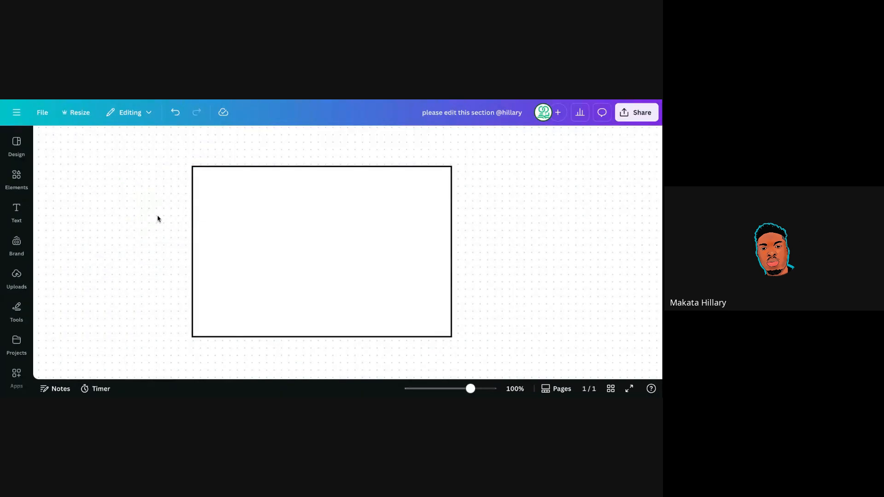
Fill the bordered rectangle with black from the document colours and close the colour options
{"action": "left_click", "coordinate": [222, 252]}
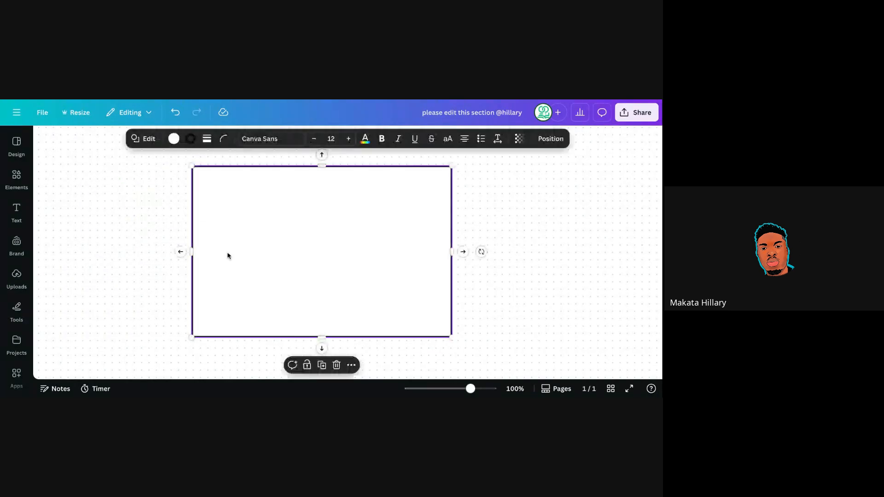
{"action": "left_click", "coordinate": [173, 140]}
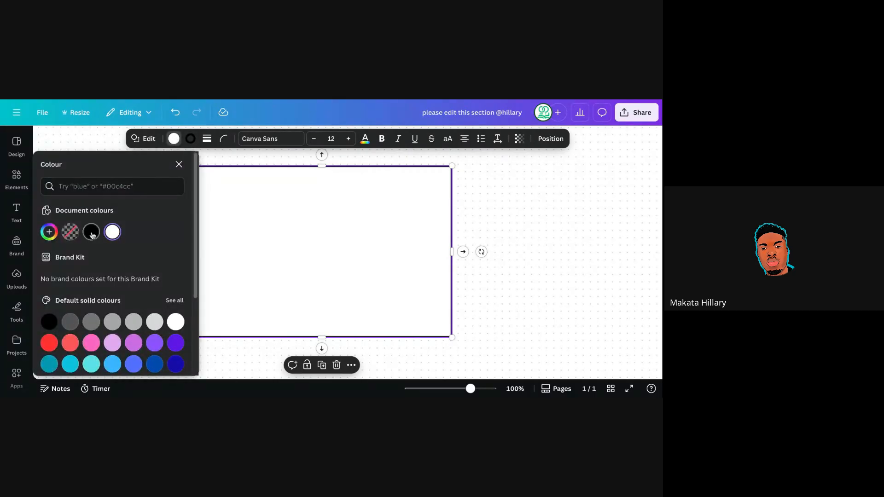
{"action": "left_click", "coordinate": [92, 233]}
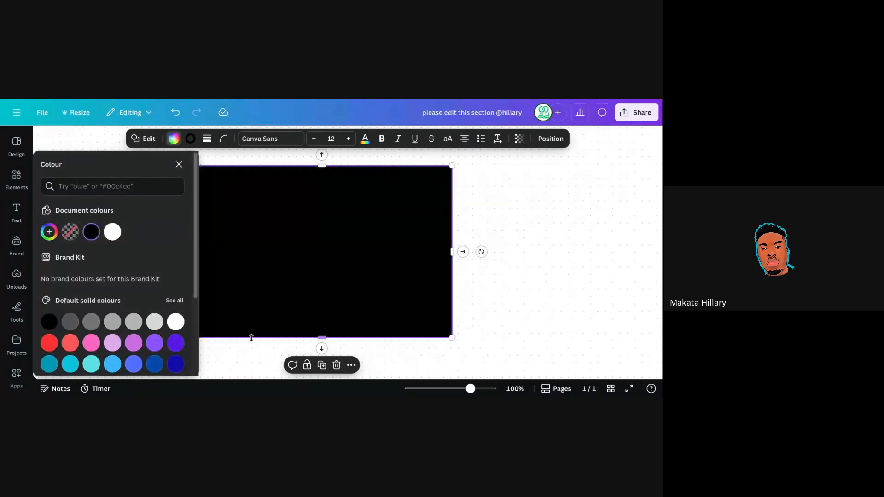
{"action": "left_click", "coordinate": [179, 165]}
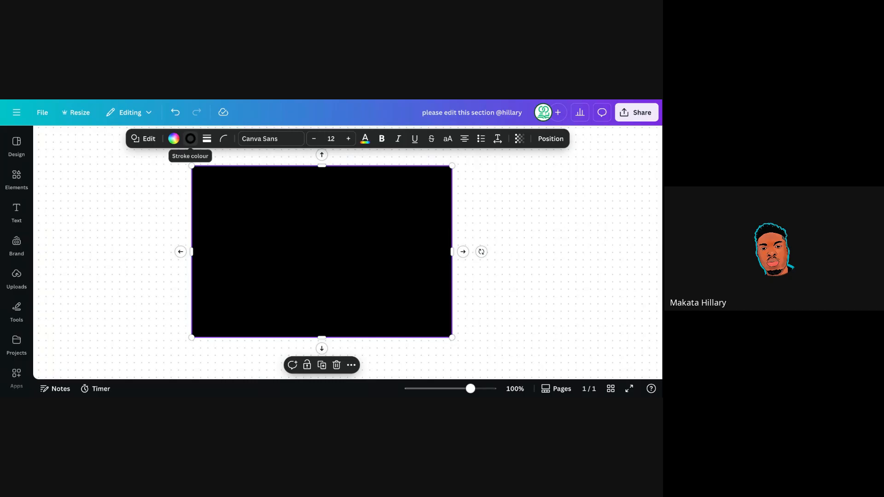
Shrink the black rectangle from its upper-left corner, shift it slightly left and up, and shrink it again from the same corner
{"action": "left_click", "coordinate": [257, 219]}
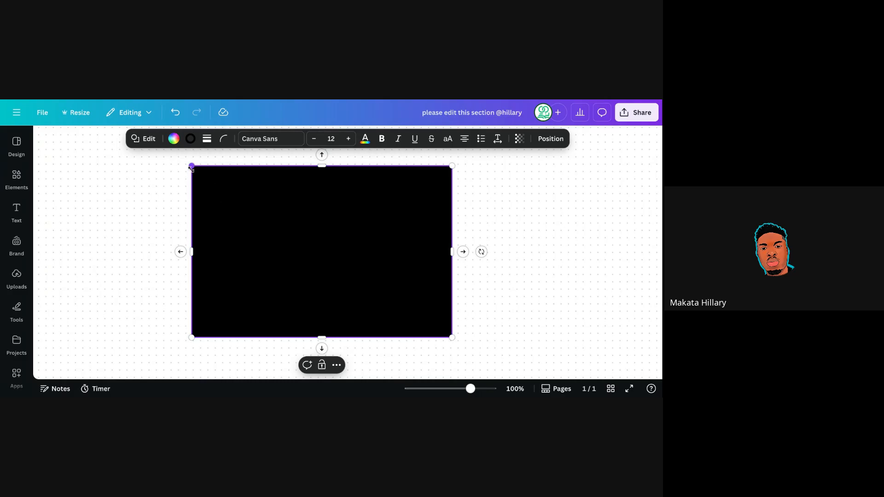
{"action": "left_click_drag", "start_coordinate": [191, 166], "coordinate": [214, 190]}
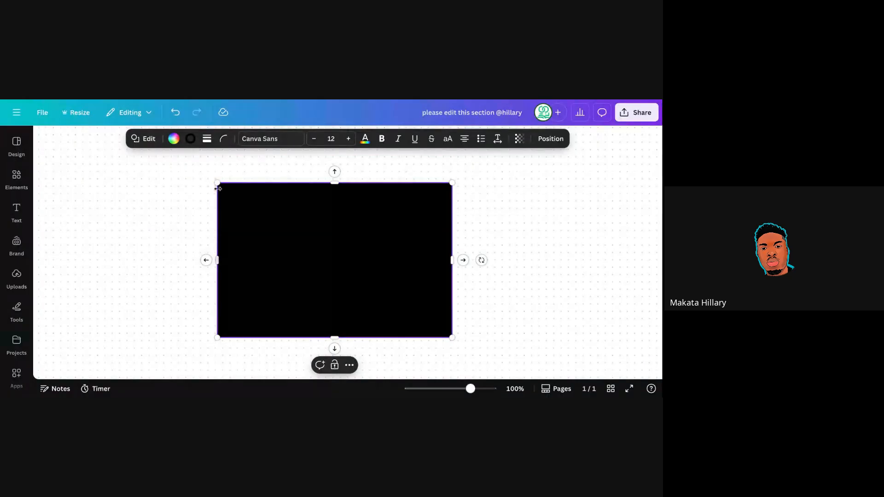
{"action": "left_click_drag", "start_coordinate": [330, 243], "coordinate": [278, 231]}
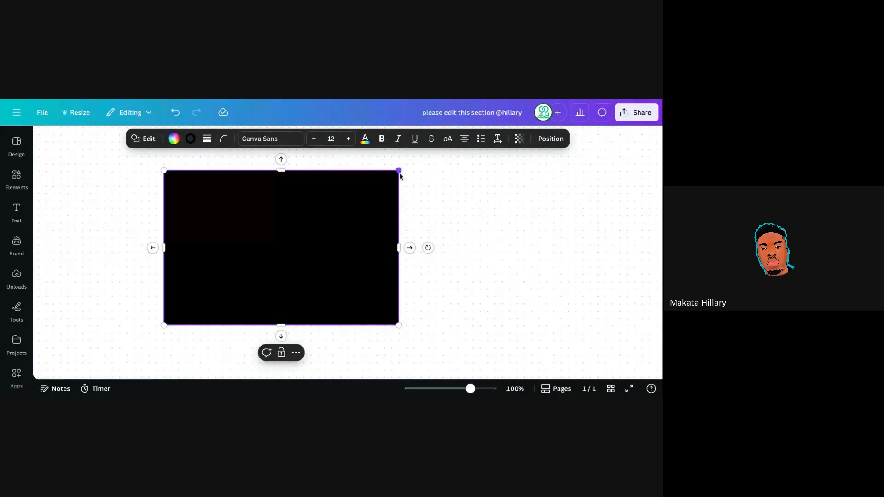
{"action": "left_click_drag", "start_coordinate": [163, 170], "coordinate": [192, 245]}
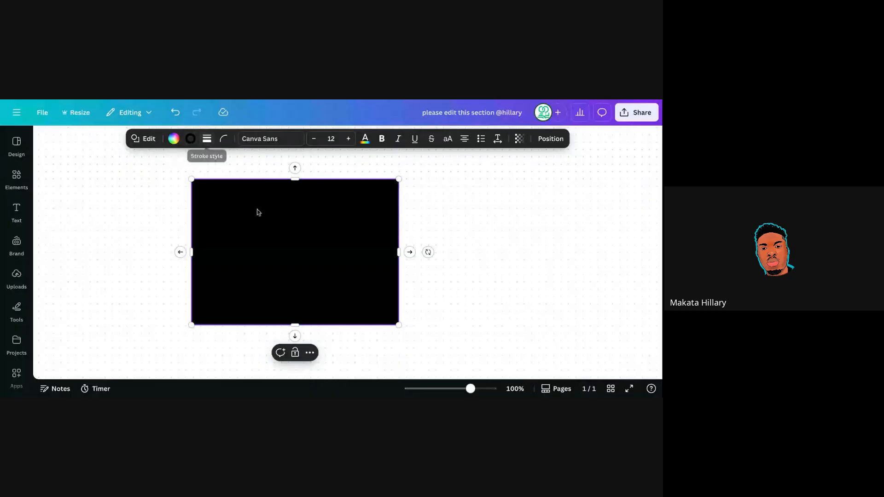
Fill the black rectangle with red from the default solid colours, close the colour options and deselect it
{"action": "left_click", "coordinate": [173, 140]}
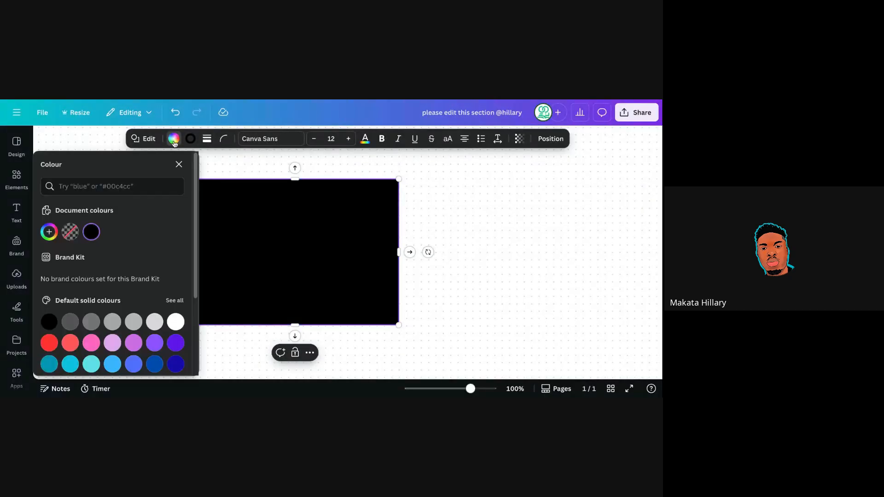
{"action": "left_click", "coordinate": [49, 343]}
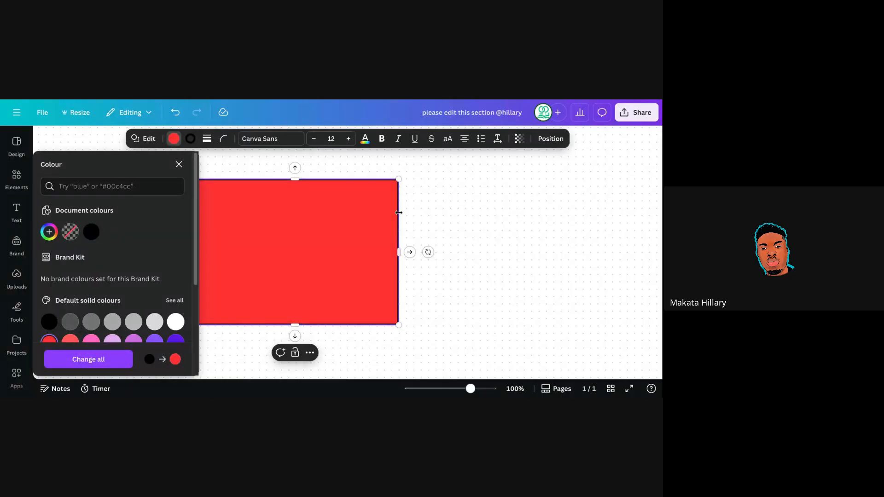
{"action": "left_click", "coordinate": [304, 230]}
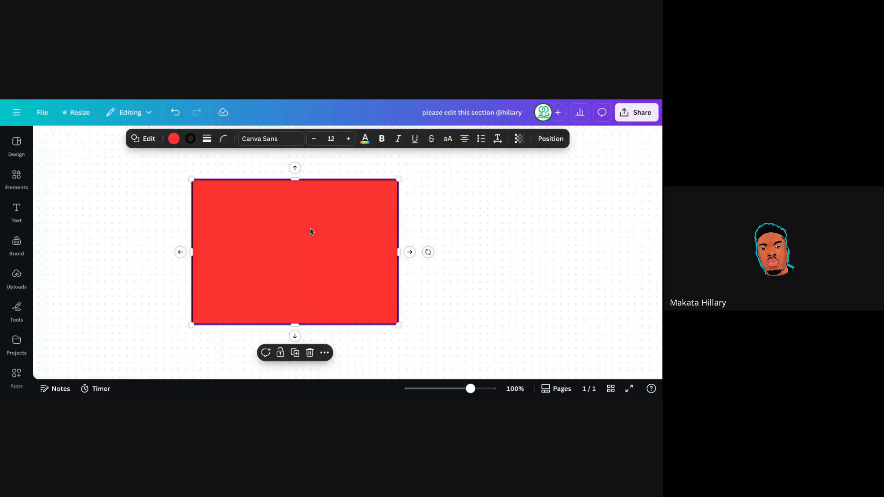
{"action": "left_click", "coordinate": [349, 166]}
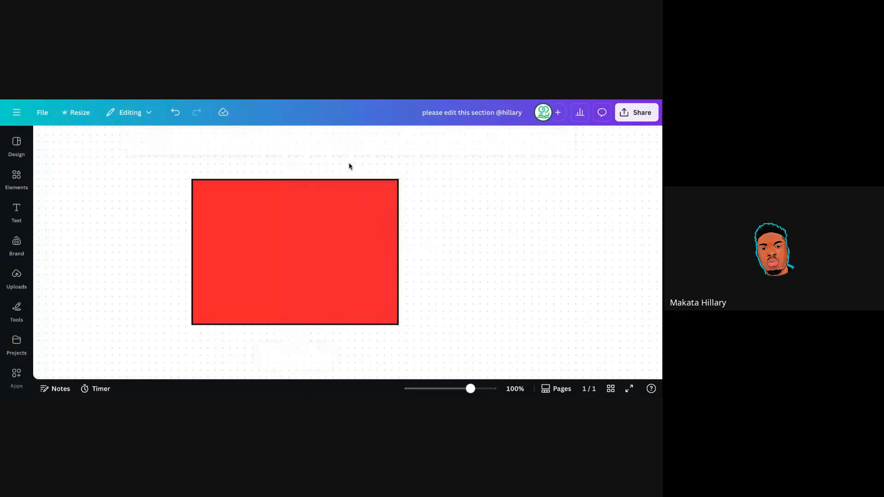
Try the rectangle's border with no stroke, a solid line and long dashes, ending on long dashes, and deselect it
{"action": "left_click", "coordinate": [309, 237]}
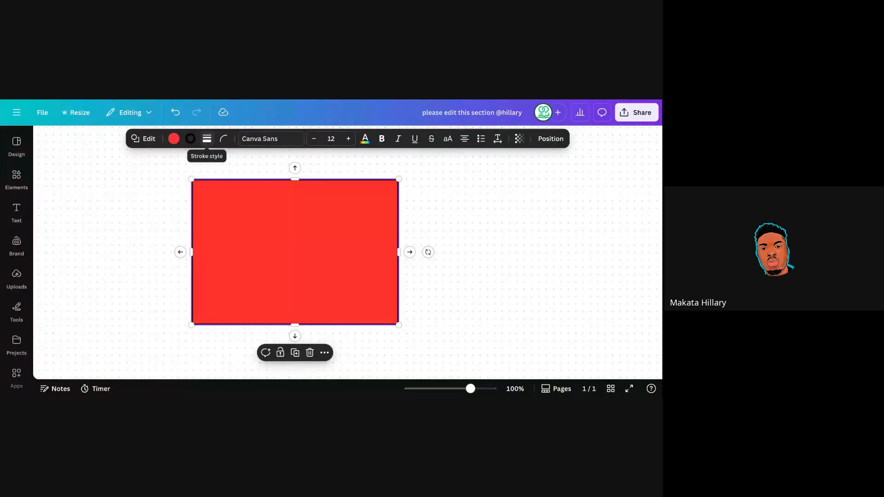
{"action": "left_click", "coordinate": [207, 139]}
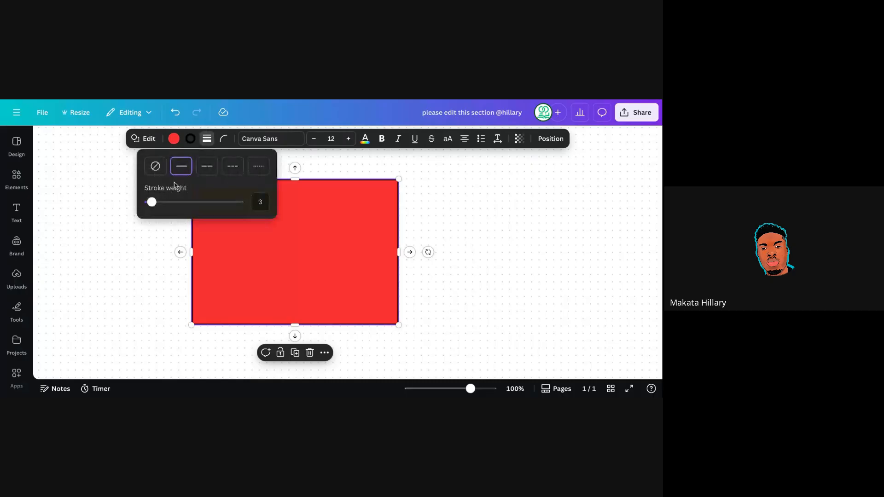
{"action": "left_click", "coordinate": [155, 167]}
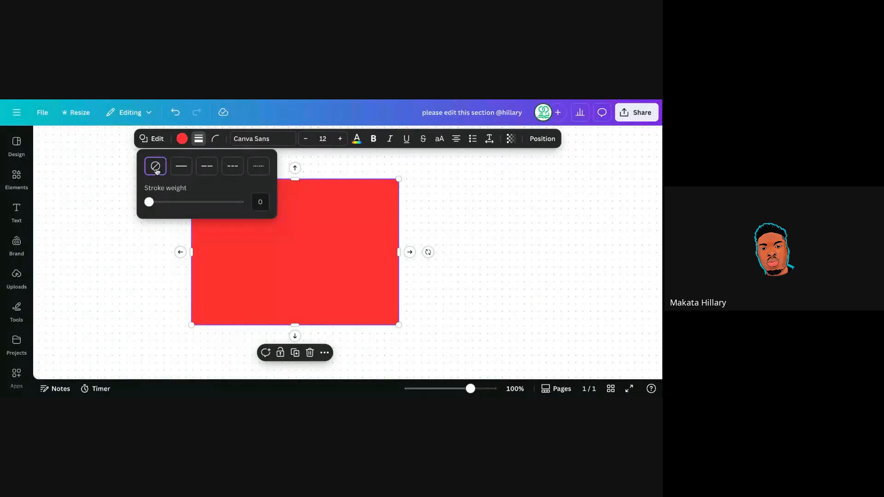
{"action": "left_click", "coordinate": [184, 169]}
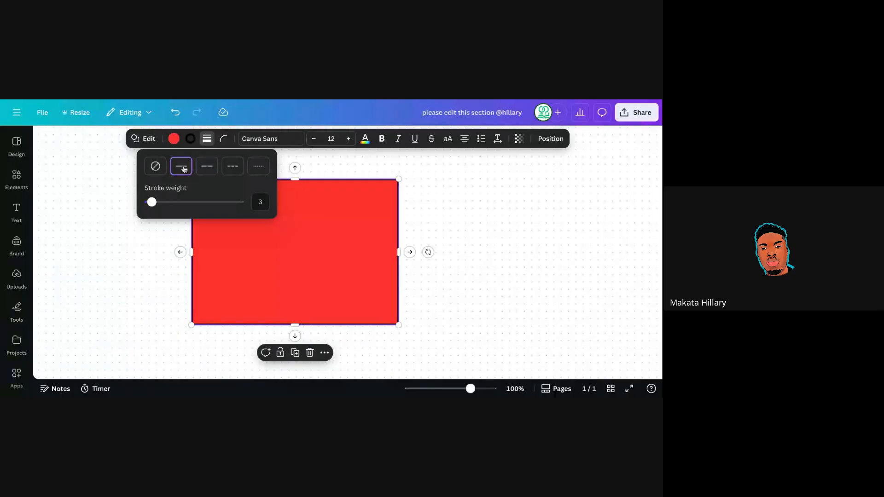
{"action": "left_click", "coordinate": [205, 172]}
{"action": "left_click", "coordinate": [157, 235]}
{"action": "left_click", "coordinate": [157, 235]}
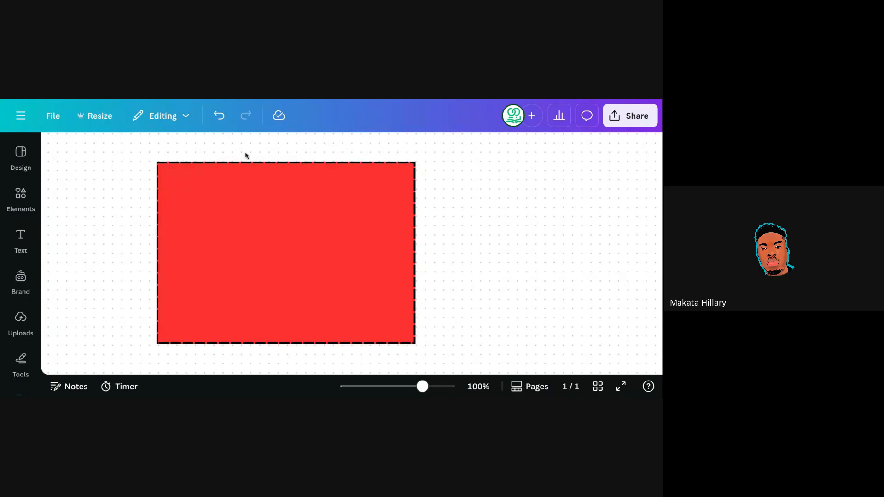
Try the short-dash and dotted stroke styles on the rectangle's border, ending on dotted, and deselect it
{"action": "left_click", "coordinate": [241, 180]}
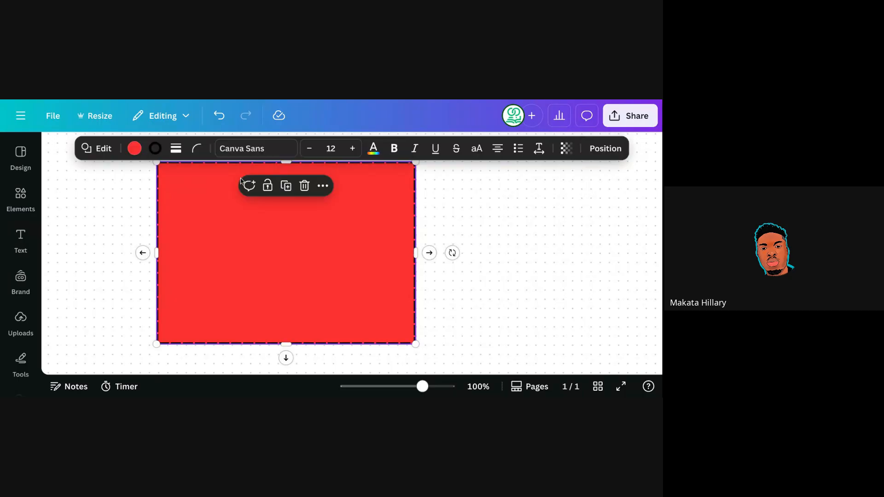
{"action": "left_click", "coordinate": [178, 150]}
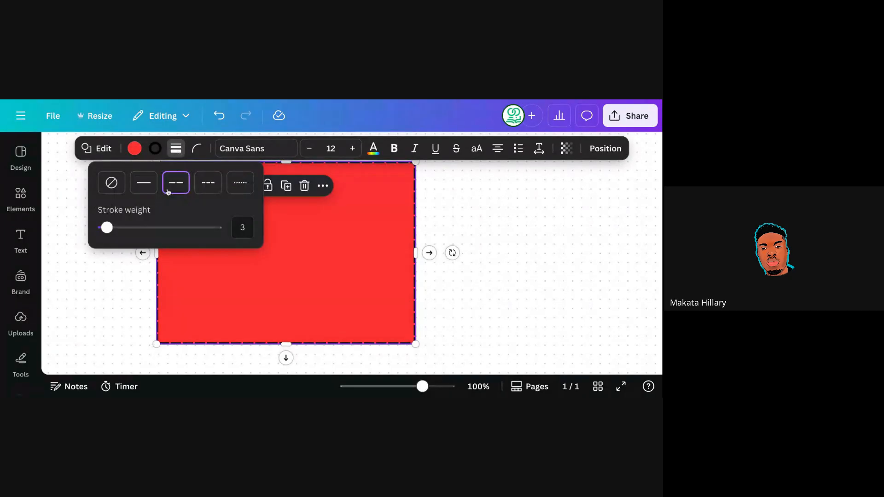
{"action": "left_click", "coordinate": [212, 190]}
{"action": "left_click", "coordinate": [240, 184]}
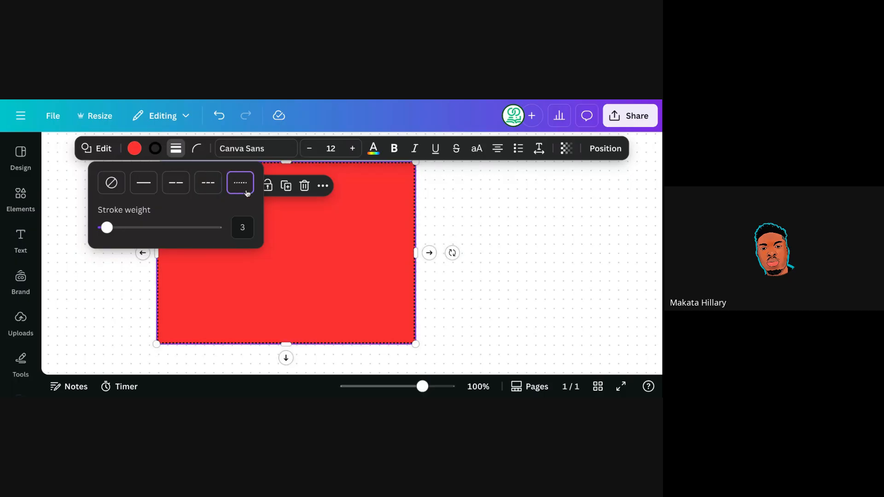
{"action": "left_click", "coordinate": [424, 217]}
{"action": "left_click", "coordinate": [423, 217]}
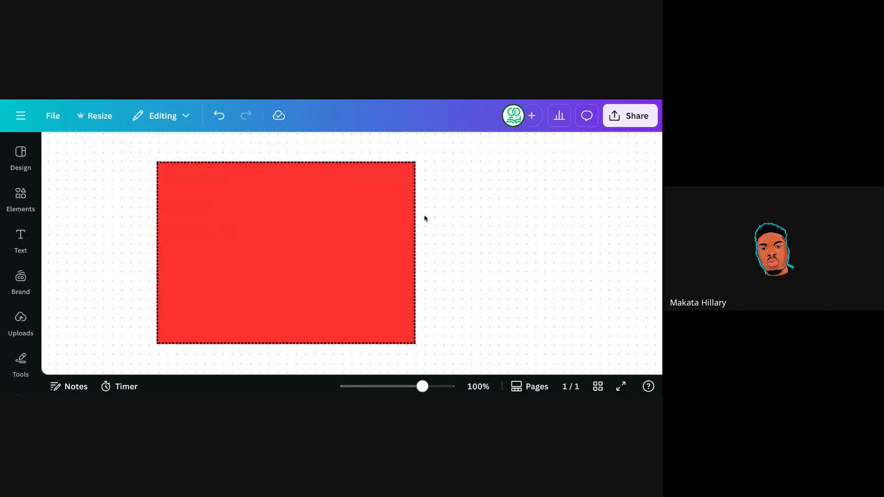
Set the rectangle's border to a solid line and its stroke weight to 10
{"action": "left_click", "coordinate": [353, 196]}
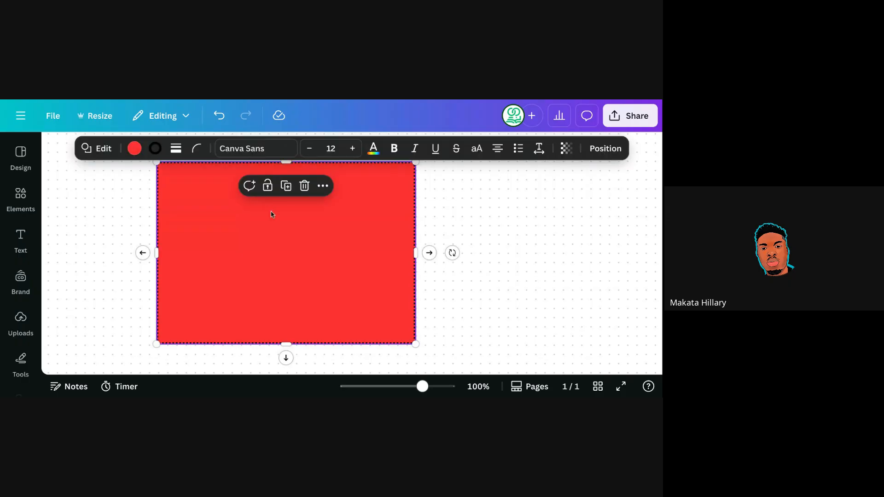
{"action": "left_click", "coordinate": [176, 148]}
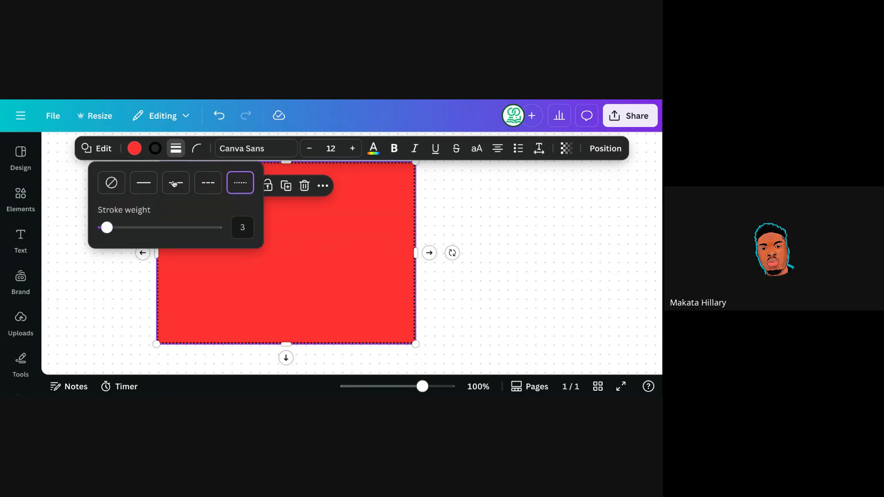
{"action": "left_click", "coordinate": [149, 189]}
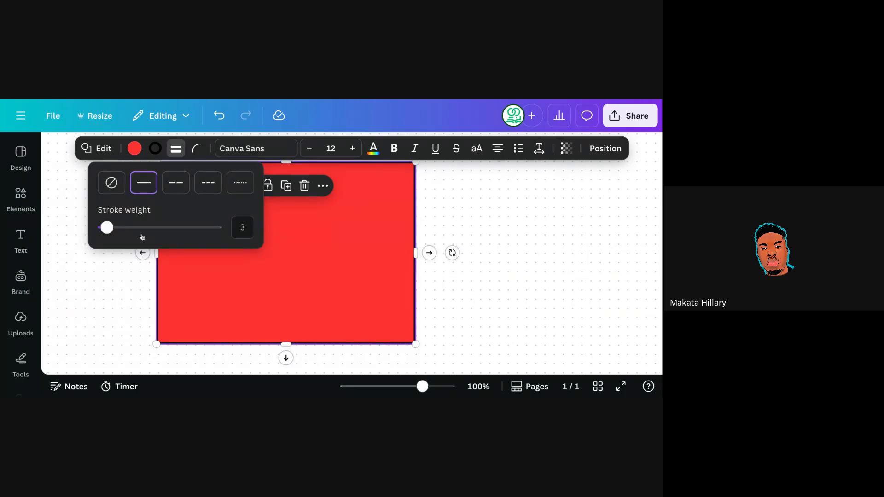
{"action": "mouse_move", "coordinate": [113, 229]}
{"action": "left_mouse_down"}
{"action": "mouse_move", "coordinate": [99, 229]}
{"action": "mouse_move", "coordinate": [120, 229]}
{"action": "left_mouse_up"}
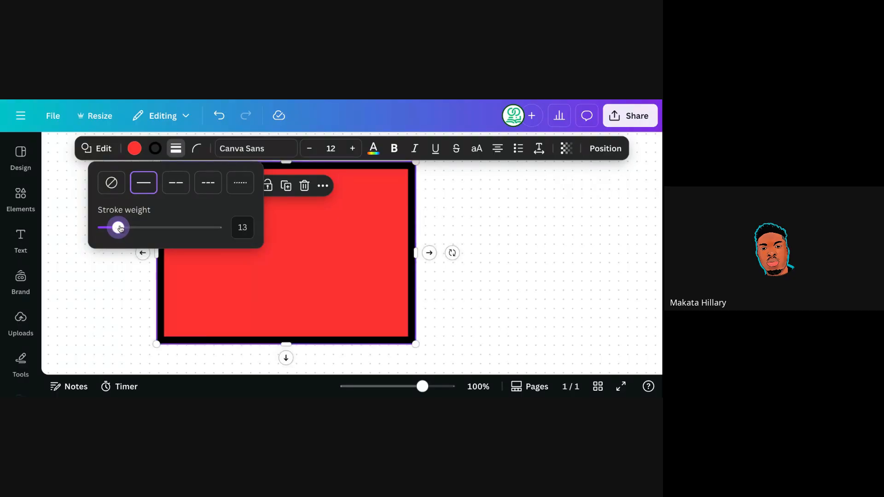
{"action": "left_click", "coordinate": [243, 229]}
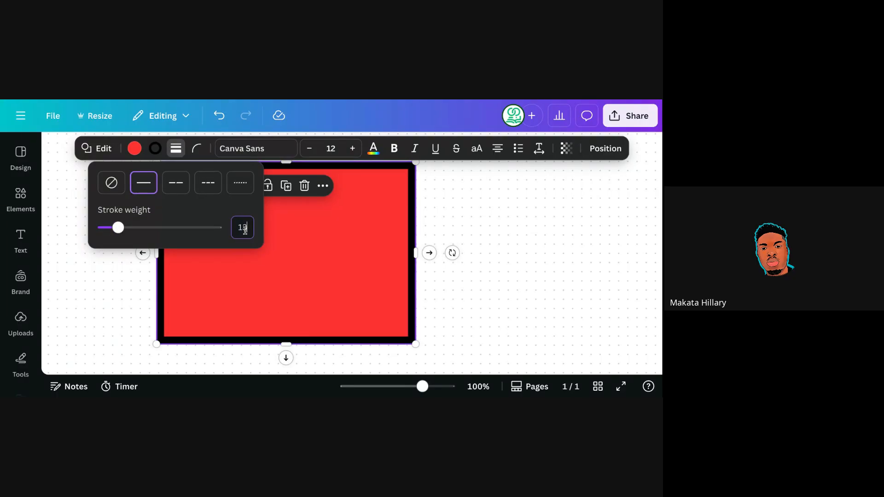
{"action": "mouse_move", "coordinate": [119, 230]}
{"action": "left_mouse_down"}
{"action": "mouse_move", "coordinate": [188, 226]}
{"action": "mouse_move", "coordinate": [125, 231]}
{"action": "left_mouse_up"}
{"action": "left_click", "coordinate": [243, 227]}
{"action": "type", "text": "10"}
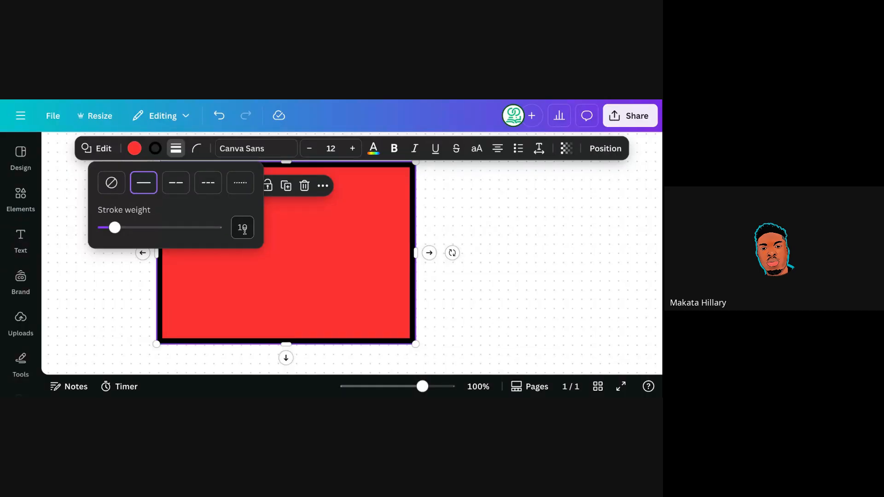
Recolour the rectangle's border from the default solid colours, first dark blue and finally orange, and close the stroke colour options
{"action": "left_click", "coordinate": [154, 150]}
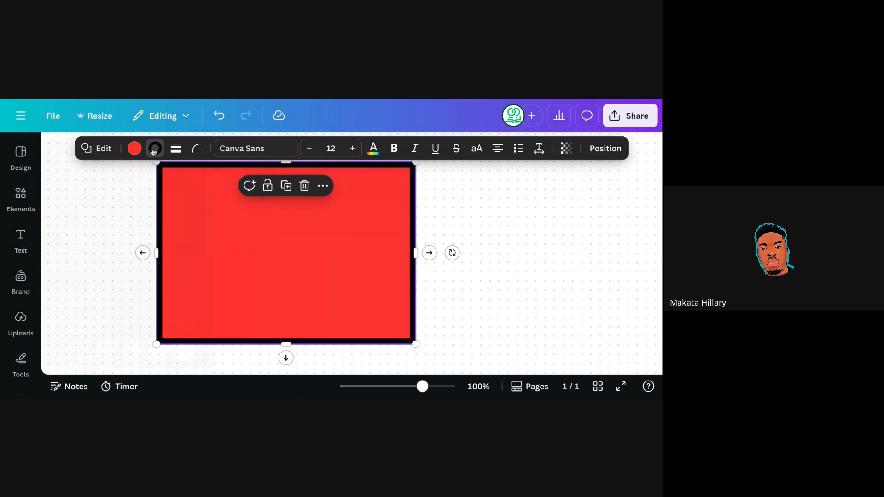
{"action": "left_click", "coordinate": [154, 149]}
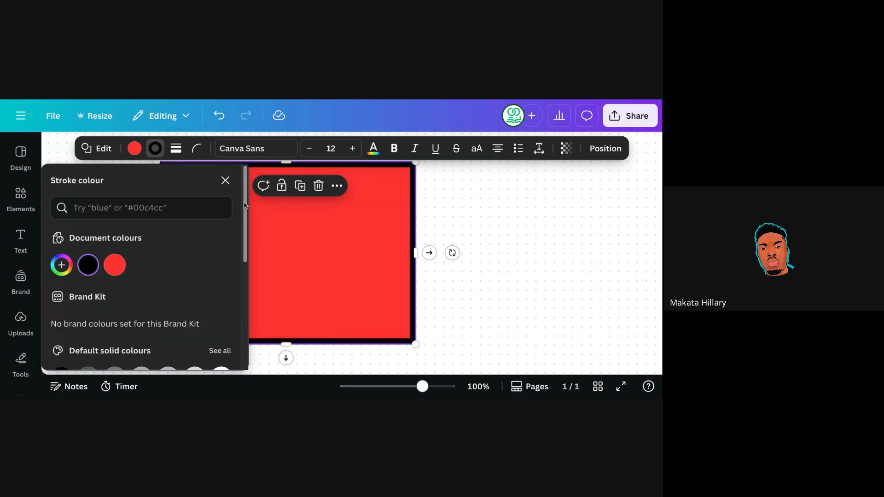
{"action": "scroll", "coordinate": [244, 232], "scroll_direction": "down", "scroll_amount": 2}
{"action": "left_click_drag", "start_coordinate": [244, 233], "coordinate": [244, 238]}
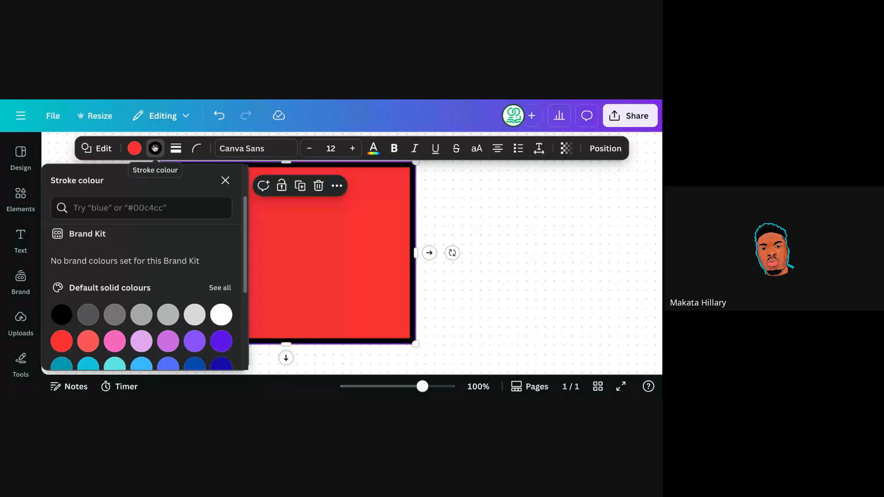
{"action": "scroll", "coordinate": [242, 232], "scroll_direction": "down", "scroll_amount": 2}
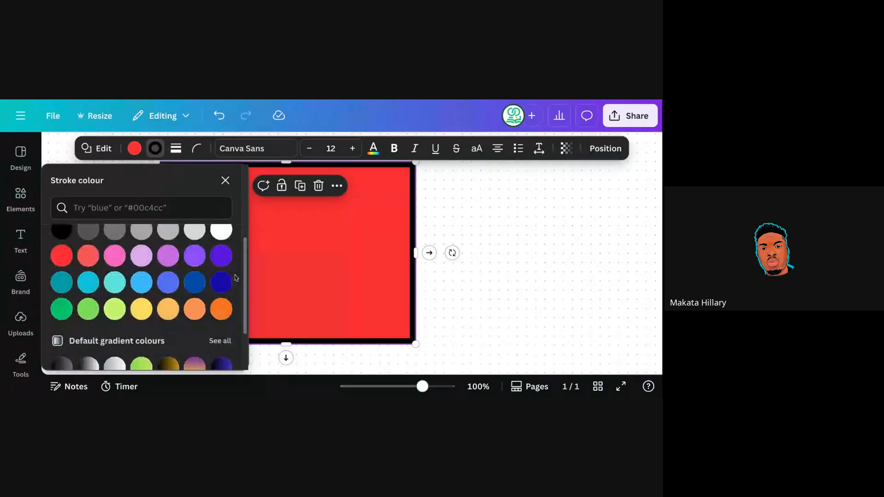
{"action": "left_click", "coordinate": [221, 283]}
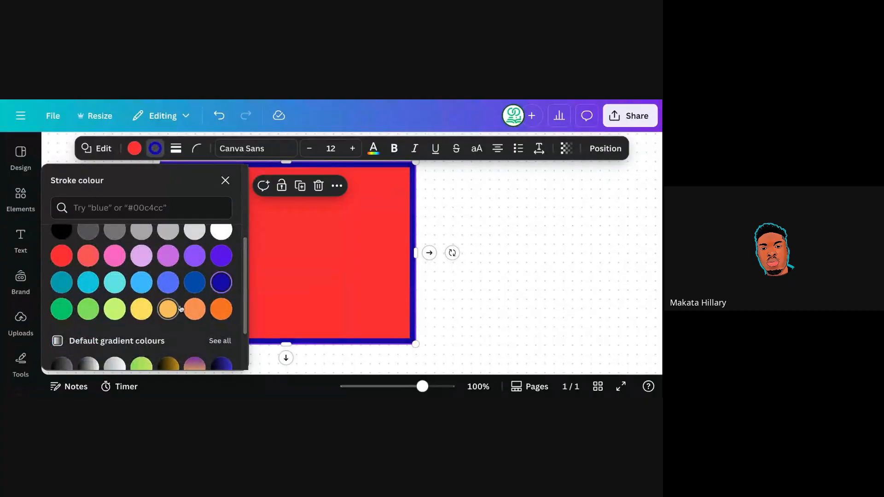
{"action": "left_click", "coordinate": [224, 309]}
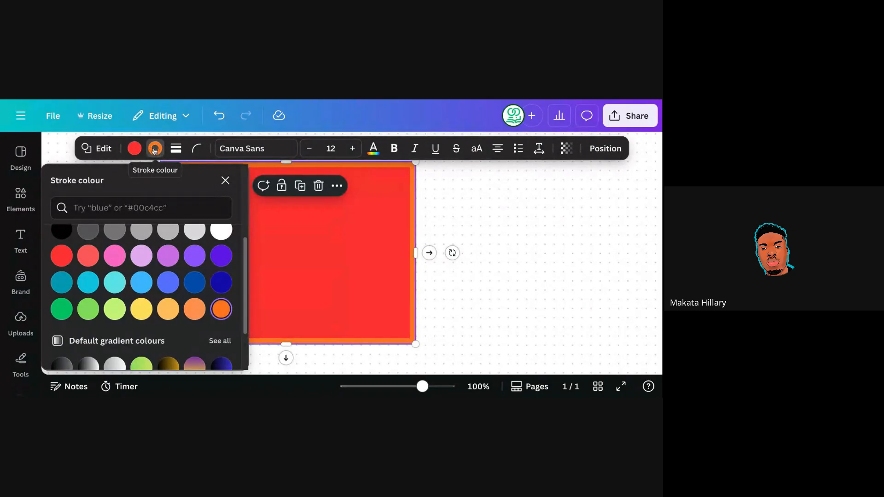
{"action": "scroll", "coordinate": [246, 236], "scroll_direction": "up", "scroll_amount": 5}
{"action": "left_click", "coordinate": [226, 181]}
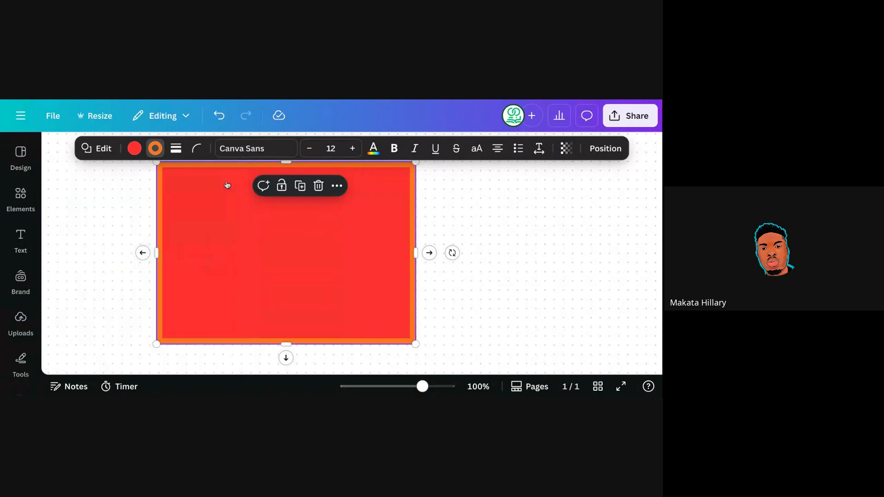
Apply clearly visible corner rounding to all corners of the orange-bordered red rectangle and deselect it
{"action": "left_click", "coordinate": [196, 153]}
{"action": "left_click_drag", "start_coordinate": [137, 195], "coordinate": [182, 203]}
{"action": "left_click", "coordinate": [115, 237]}
{"action": "left_click", "coordinate": [117, 237]}
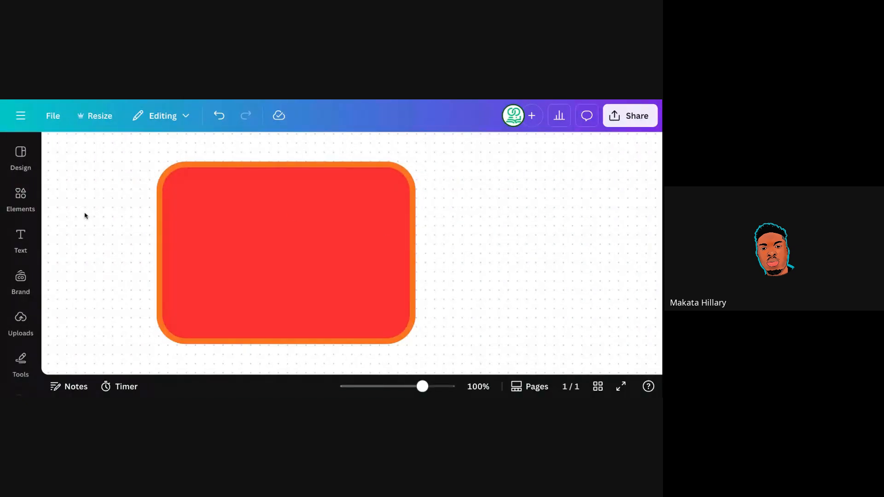
Move the rounded rectangle to the left across the canvas, then bring it partway back to the right and slightly down
{"action": "left_click", "coordinate": [186, 212]}
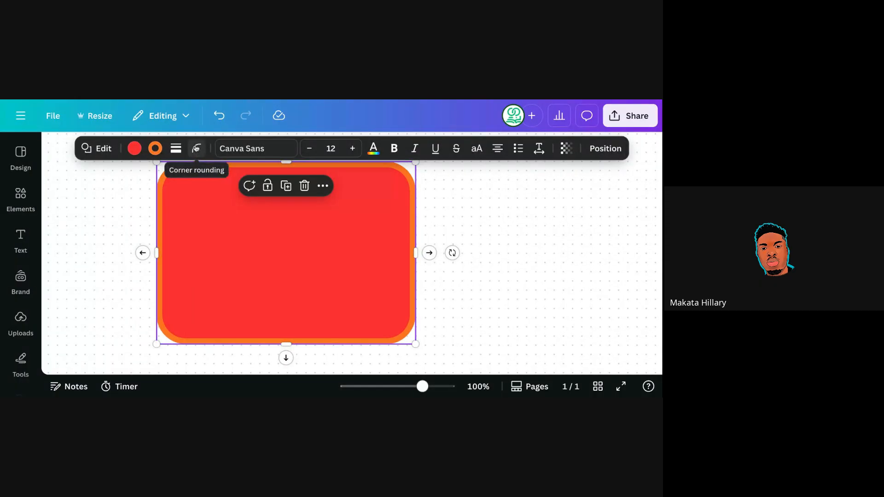
{"action": "left_click", "coordinate": [341, 236]}
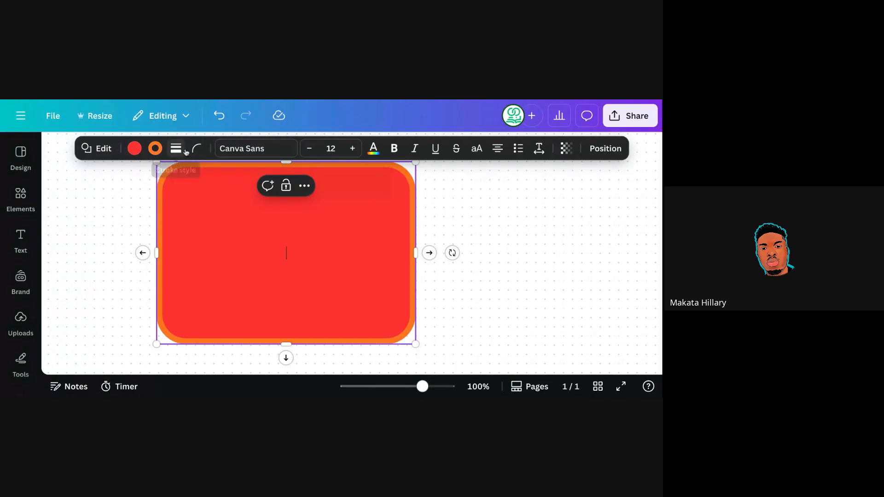
{"action": "left_click_drag", "start_coordinate": [307, 233], "coordinate": [245, 230]}
{"action": "left_click", "coordinate": [382, 239]}
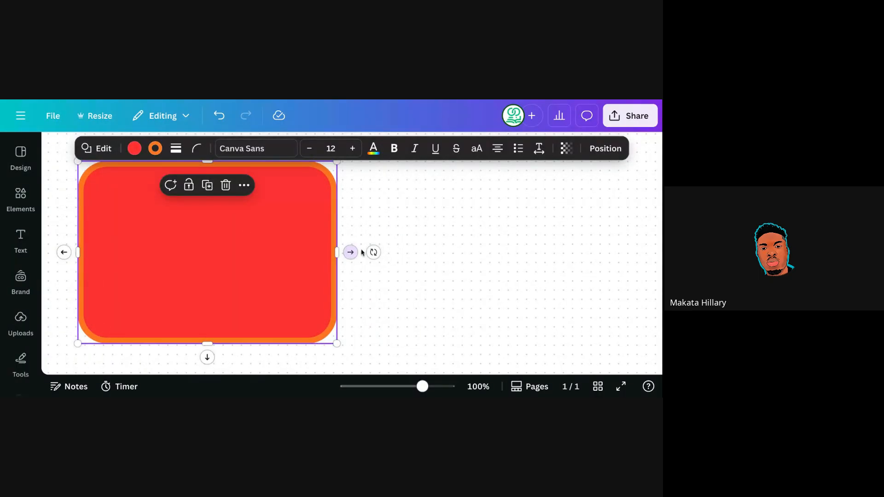
{"action": "left_click", "coordinate": [367, 211]}
{"action": "left_click", "coordinate": [79, 228]}
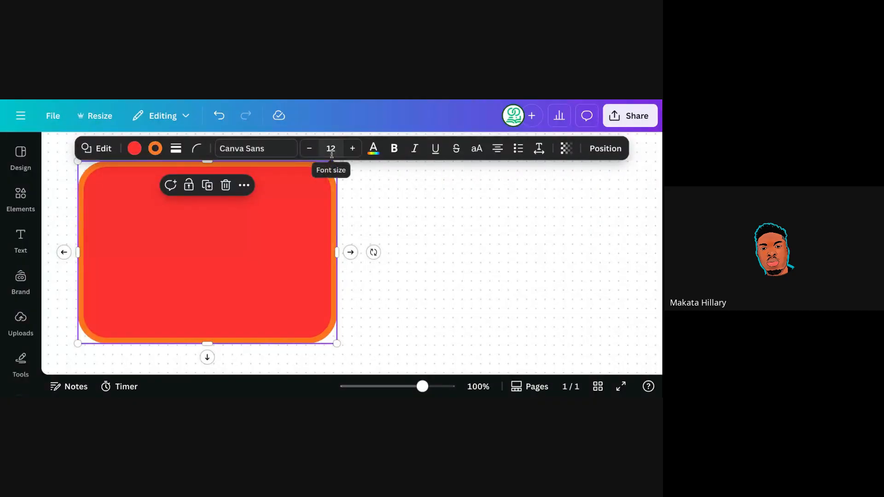
{"action": "left_click_drag", "start_coordinate": [238, 217], "coordinate": [276, 217]}
{"action": "left_click_drag", "start_coordinate": [212, 214], "coordinate": [218, 223]}
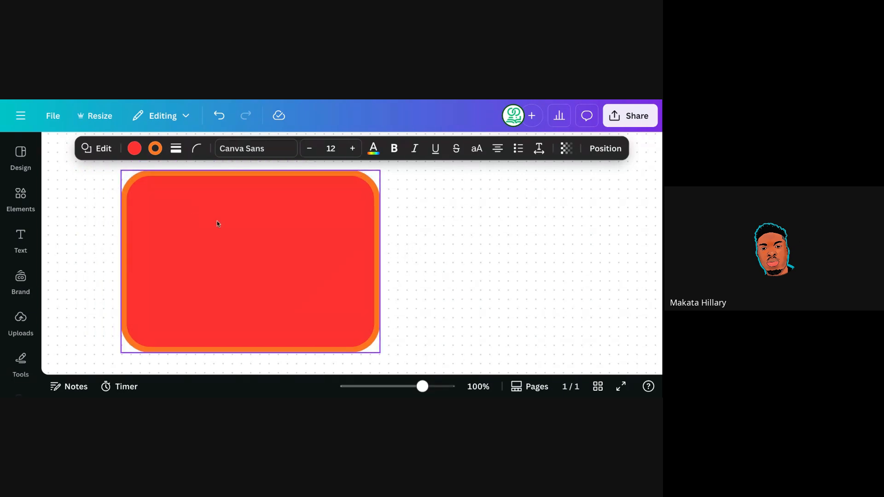
Add a new default paragraph text box to the canvas and close the text options
{"action": "left_click", "coordinate": [20, 234]}
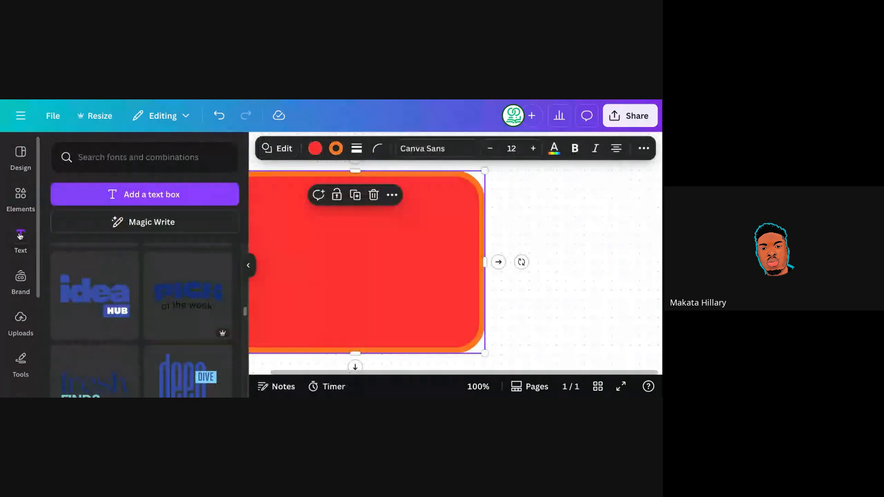
{"action": "left_click", "coordinate": [147, 195]}
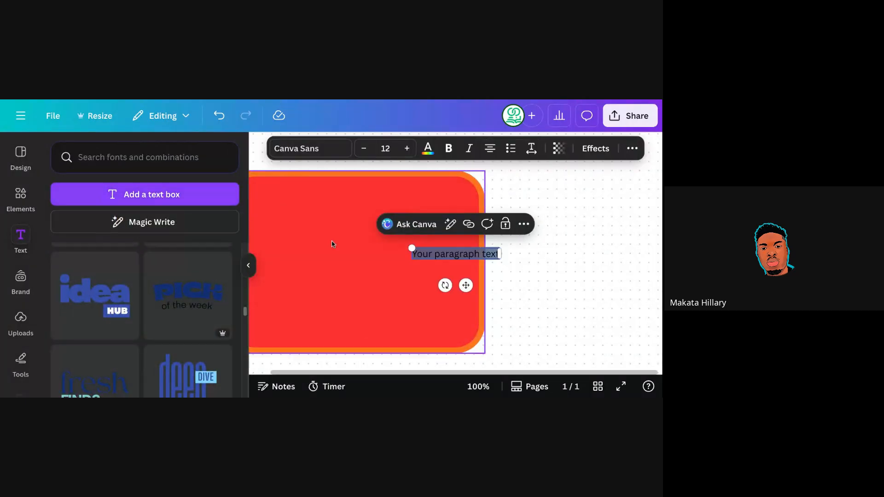
{"action": "left_click", "coordinate": [407, 257]}
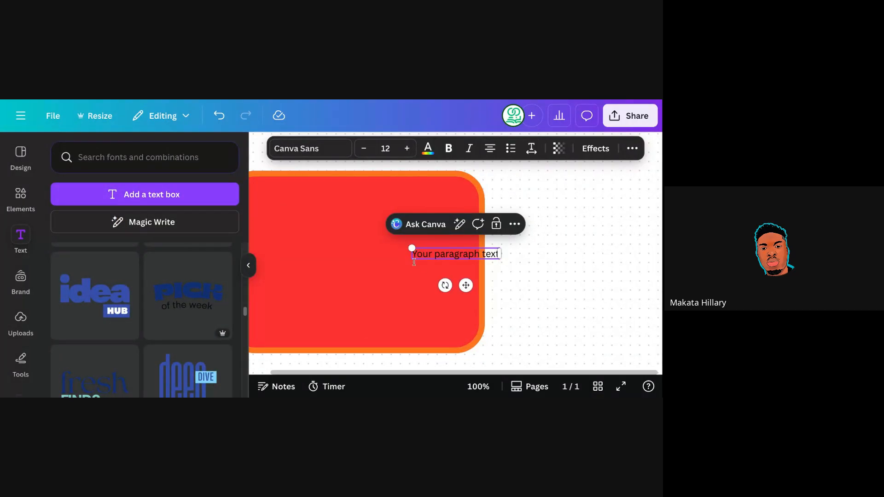
{"action": "left_click", "coordinate": [361, 287]}
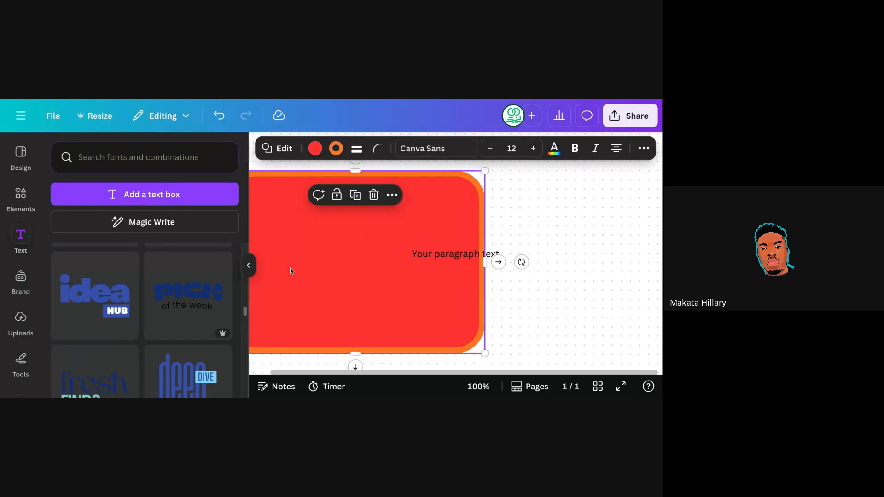
{"action": "left_click", "coordinate": [248, 265]}
Place the paragraph text over the middle of the rounded red rectangle and enlarge it to font size 20.7
{"action": "left_click_drag", "start_coordinate": [372, 258], "coordinate": [287, 252]}
{"action": "left_click", "coordinate": [365, 256]}
{"action": "left_click_drag", "start_coordinate": [222, 245], "coordinate": [166, 212]}
{"action": "key", "text": "ctrl+z"}
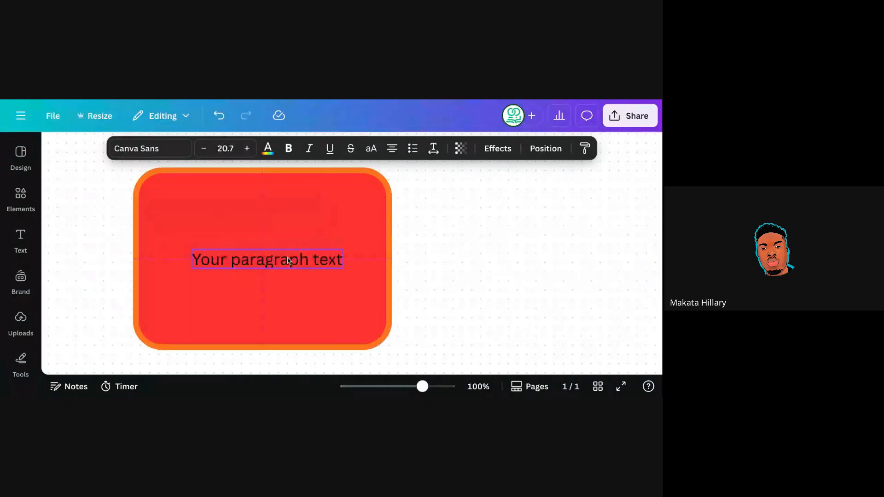
{"action": "left_click", "coordinate": [357, 302]}
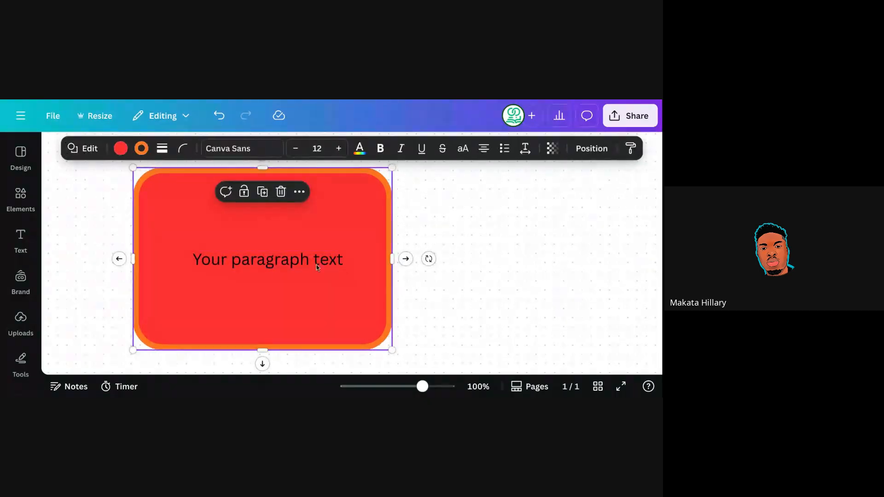
{"action": "left_click", "coordinate": [406, 235]}
{"action": "left_click", "coordinate": [297, 262]}
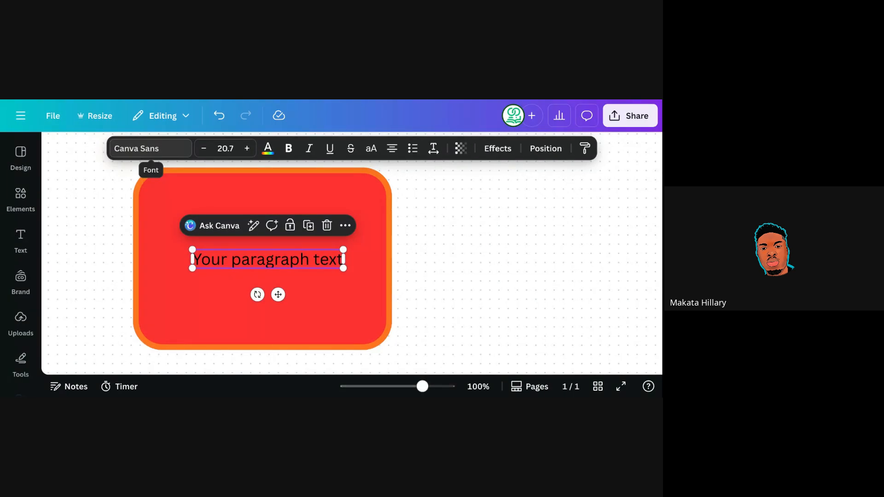
{"action": "left_click", "coordinate": [150, 148]}
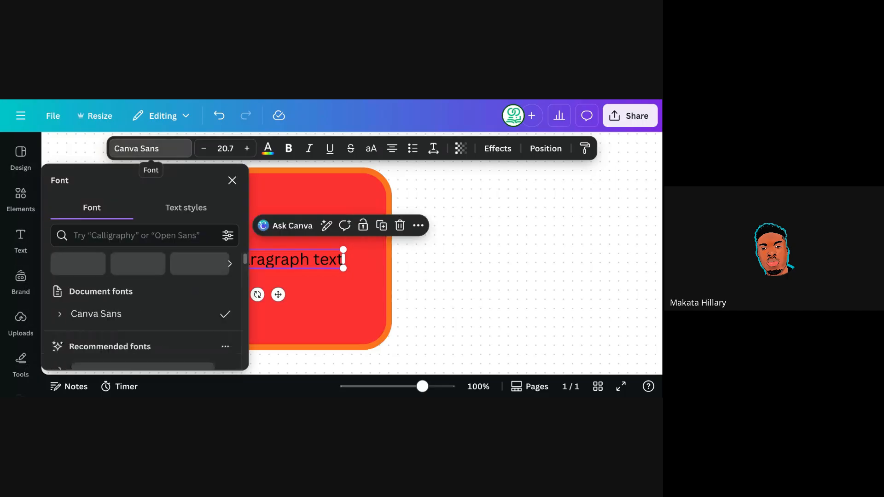
{"action": "left_click", "coordinate": [232, 180]}
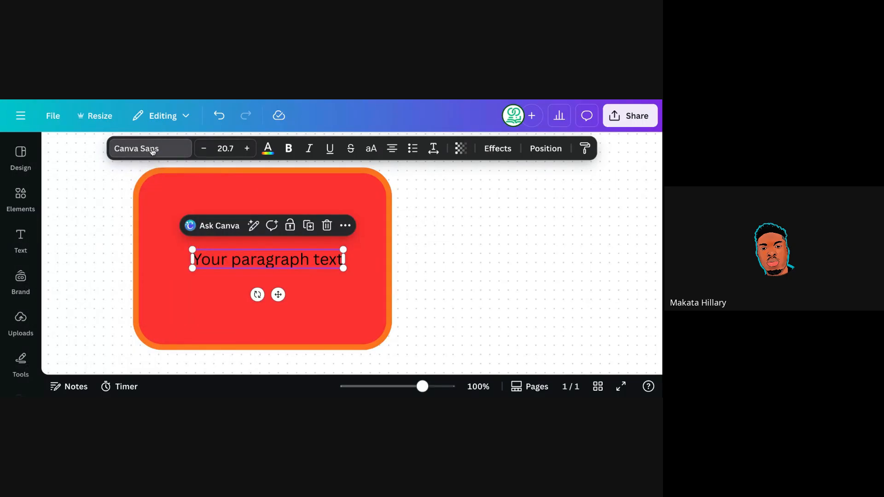
{"action": "left_click", "coordinate": [152, 149]}
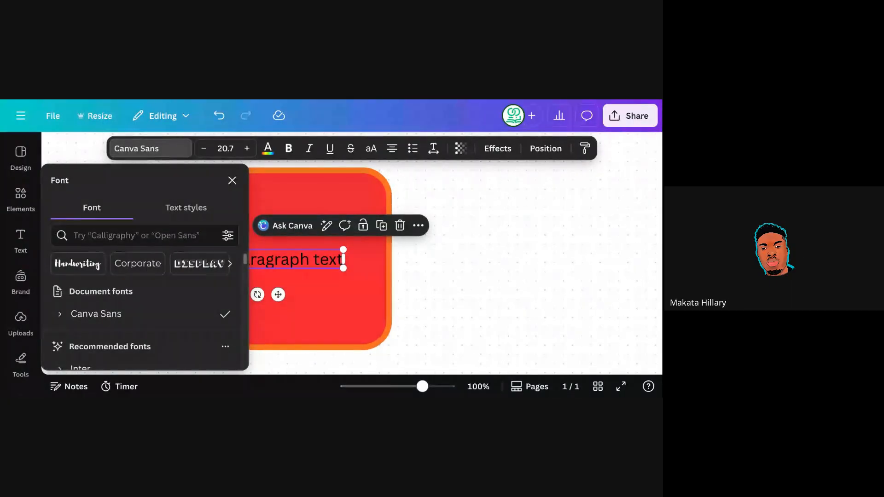
{"action": "left_click", "coordinate": [232, 180]}
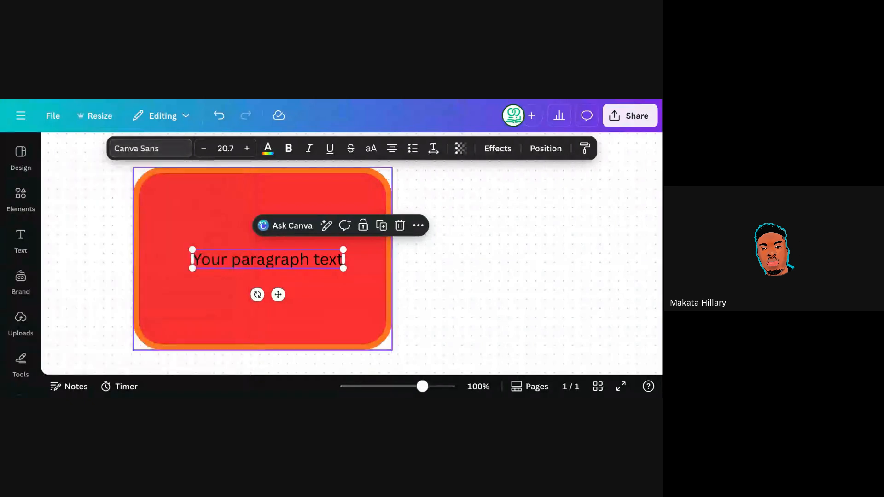
Scale the paragraph text up to size 27.4 and move it slightly up and left inside the red rectangle
{"action": "double_click", "coordinate": [272, 262]}
{"action": "left_click_drag", "start_coordinate": [343, 268], "coordinate": [386, 300]}
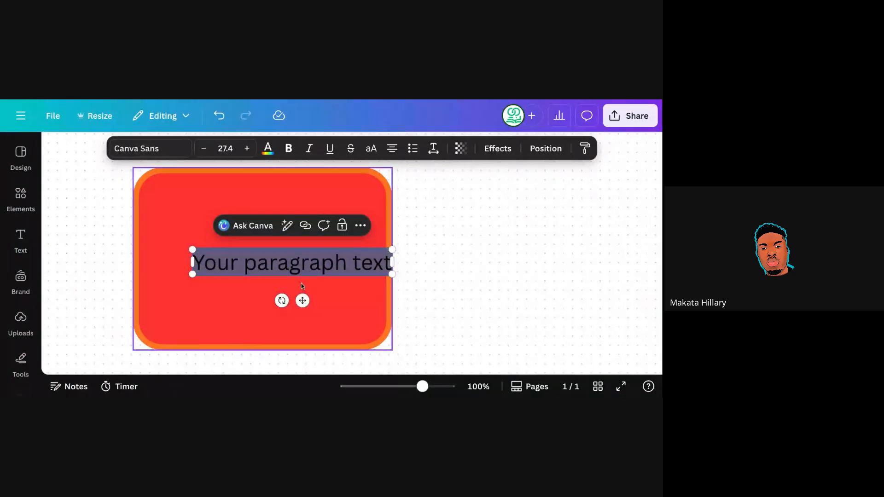
{"action": "left_click_drag", "start_coordinate": [303, 299], "coordinate": [277, 285]}
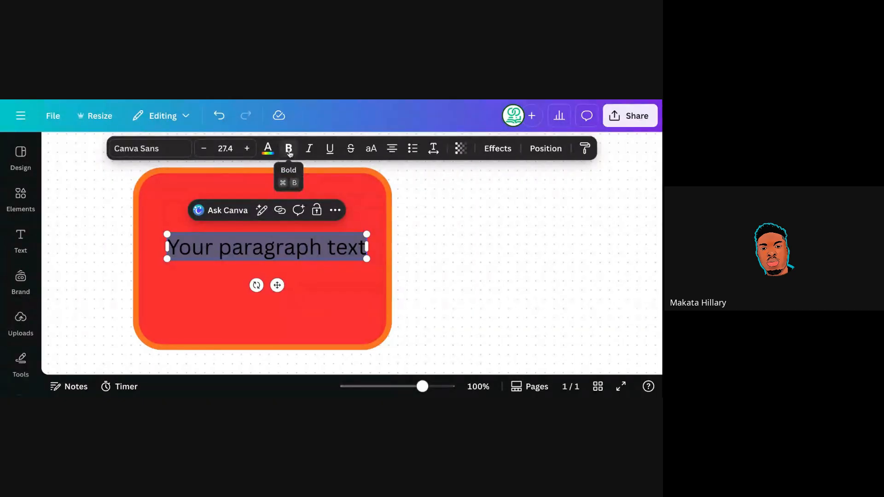
Change the paragraph text's font to Montserrat and close the font list
{"action": "left_click", "coordinate": [155, 153]}
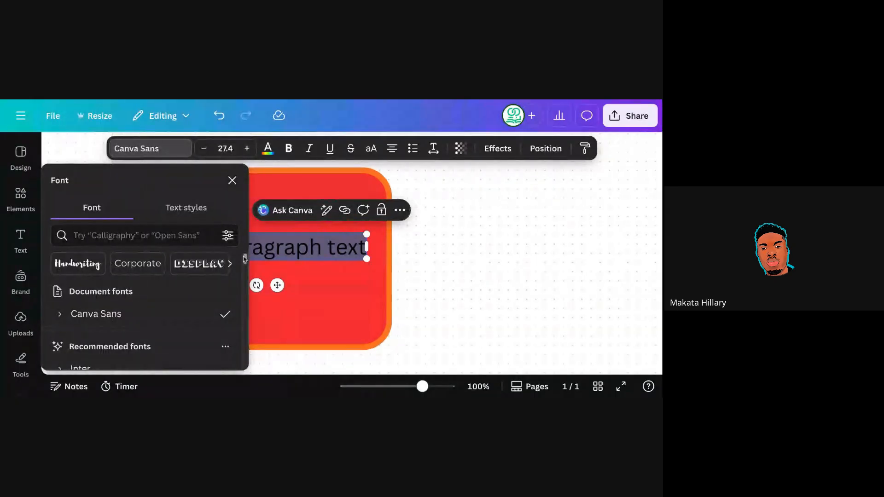
{"action": "left_click_drag", "start_coordinate": [244, 259], "coordinate": [239, 312]}
{"action": "left_click", "coordinate": [119, 299]}
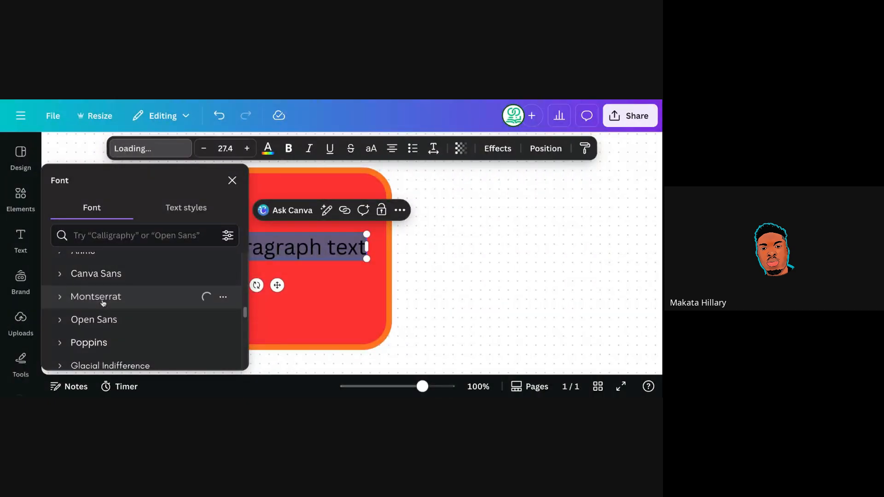
{"action": "left_click", "coordinate": [232, 180]}
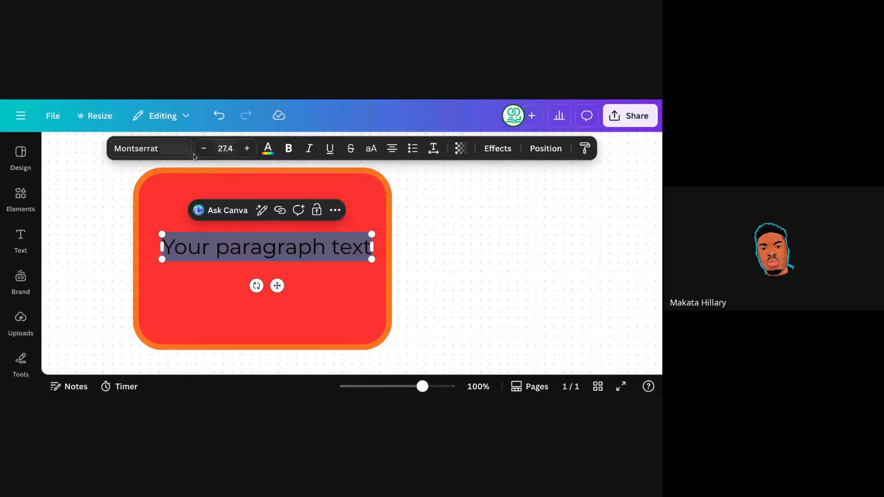
Increase the paragraph text's font size stepwise beyond the rectangle's width, and reduce it to 34.4
{"action": "left_click", "coordinate": [247, 148]}
{"action": "left_click", "coordinate": [247, 149]}
{"action": "left_click", "coordinate": [247, 148]}
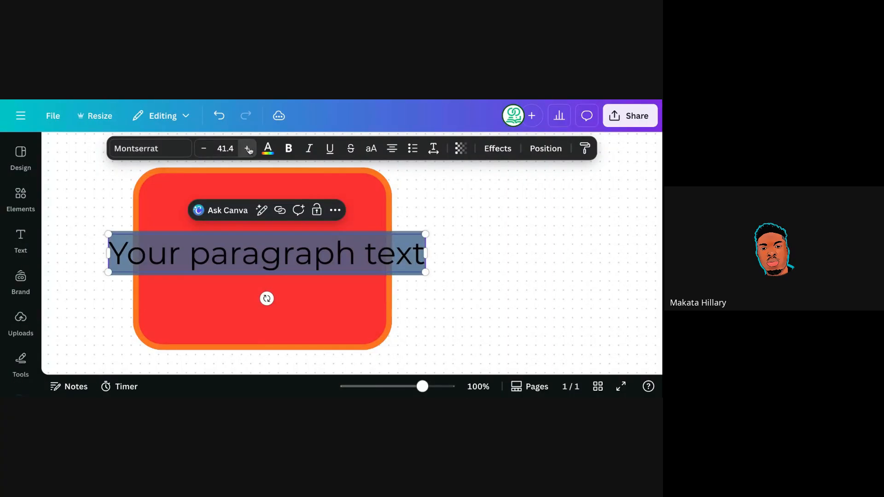
{"action": "left_click", "coordinate": [248, 150]}
{"action": "left_click", "coordinate": [204, 151]}
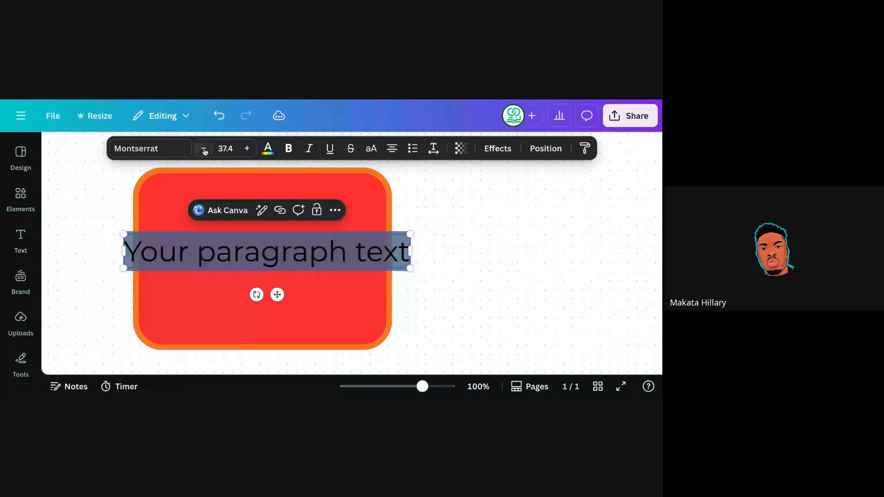
{"action": "left_click", "coordinate": [204, 150]}
{"action": "left_click", "coordinate": [204, 150]}
{"action": "left_click", "coordinate": [204, 150]}
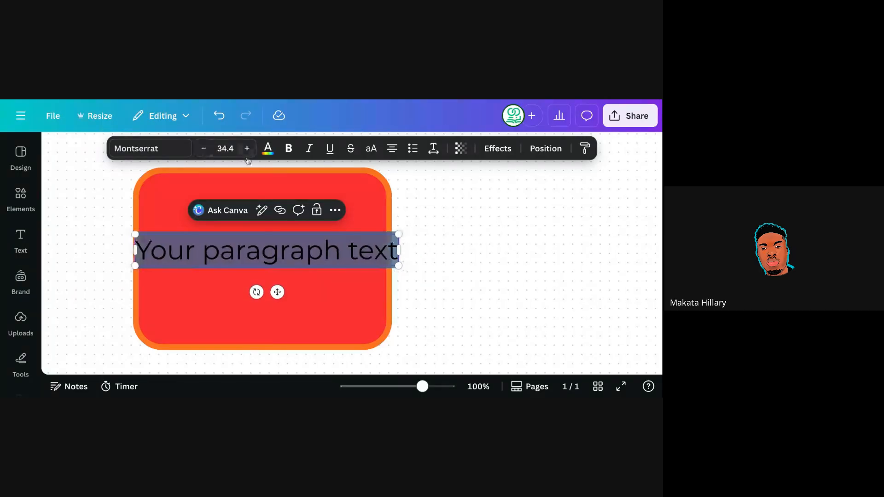
Set the paragraph text's font size to exactly 20 and leave the text box
{"action": "left_click", "coordinate": [227, 148]}
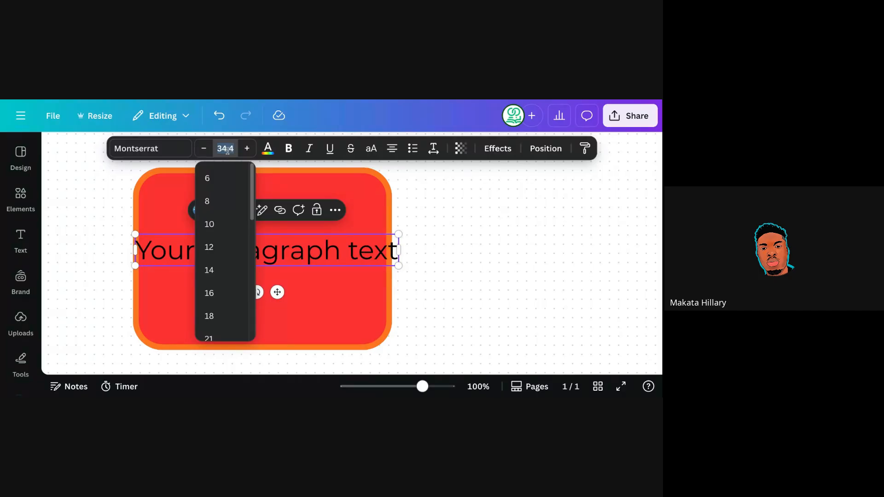
{"action": "type", "text": "20"}
{"action": "key", "text": "Return"}
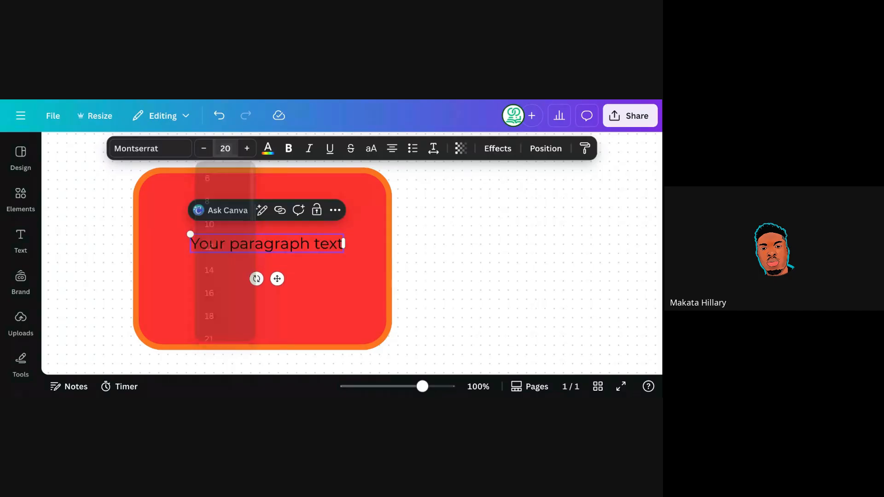
{"action": "left_click", "coordinate": [374, 207]}
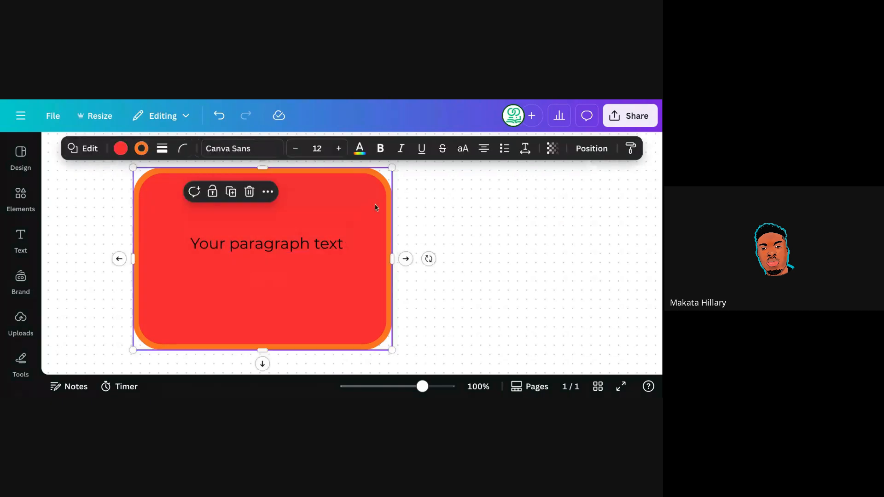
Reselect the paragraph text and increase its font size stepwise to 26
{"action": "left_click", "coordinate": [294, 242]}
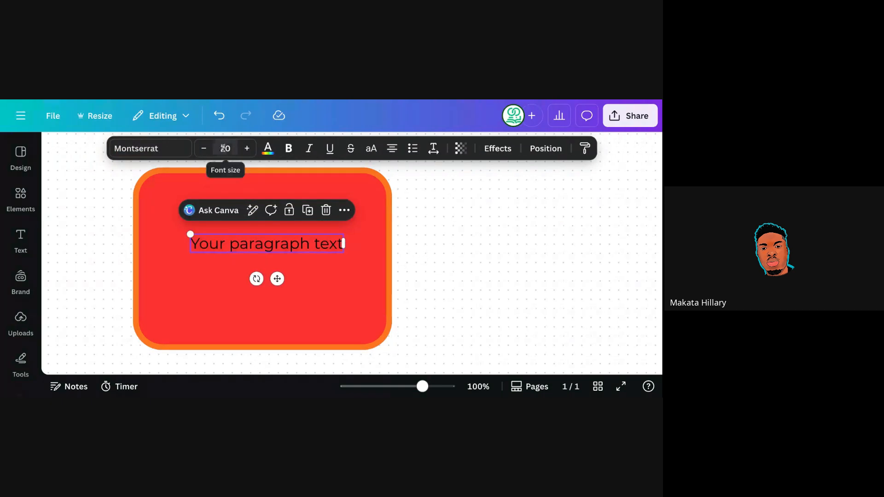
{"action": "left_click", "coordinate": [247, 148]}
{"action": "left_click", "coordinate": [247, 148]}
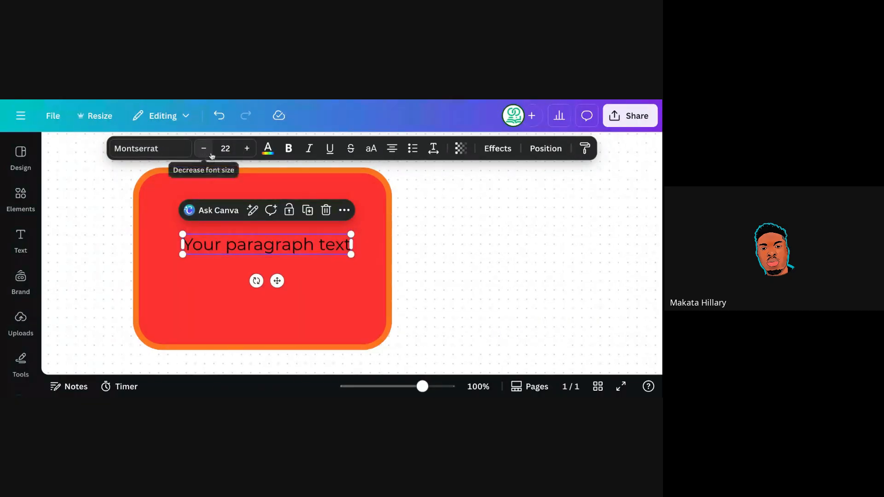
{"action": "left_click", "coordinate": [243, 152]}
{"action": "left_click", "coordinate": [243, 152]}
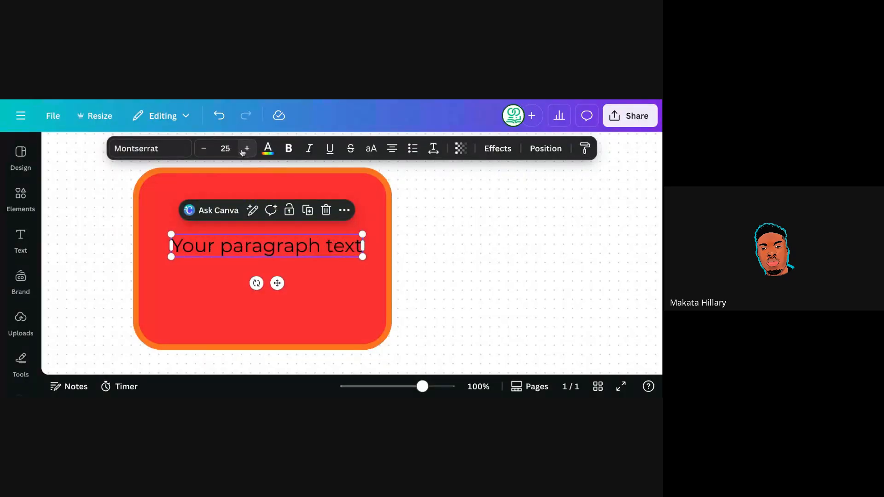
{"action": "left_click", "coordinate": [243, 152]}
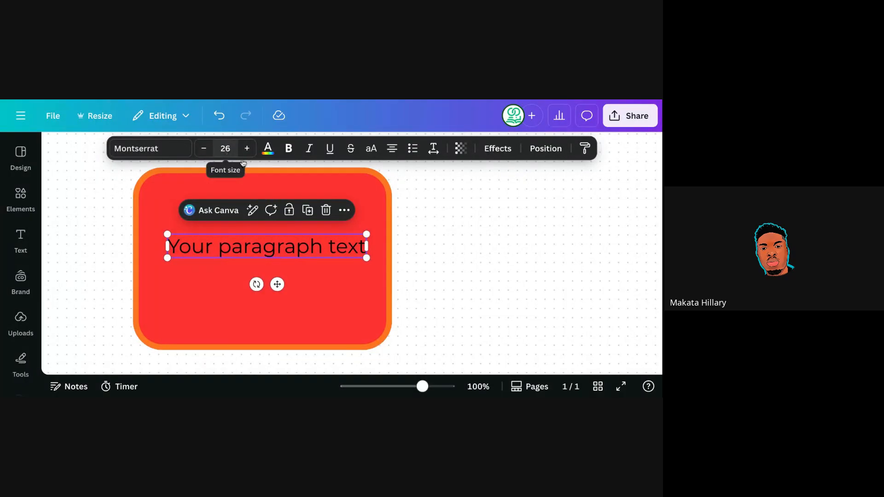
Recolour the paragraph text, first with the document's orange and finally with white from the default solid colours
{"action": "left_click", "coordinate": [267, 152]}
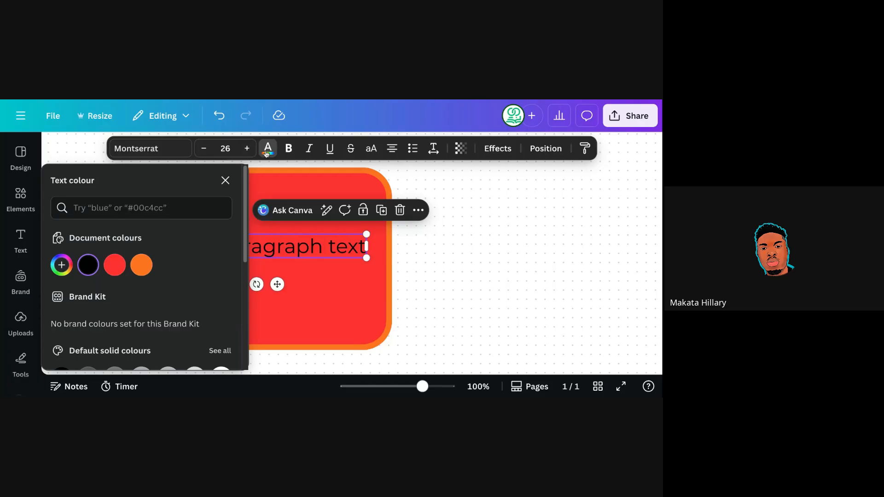
{"action": "left_click", "coordinate": [139, 267]}
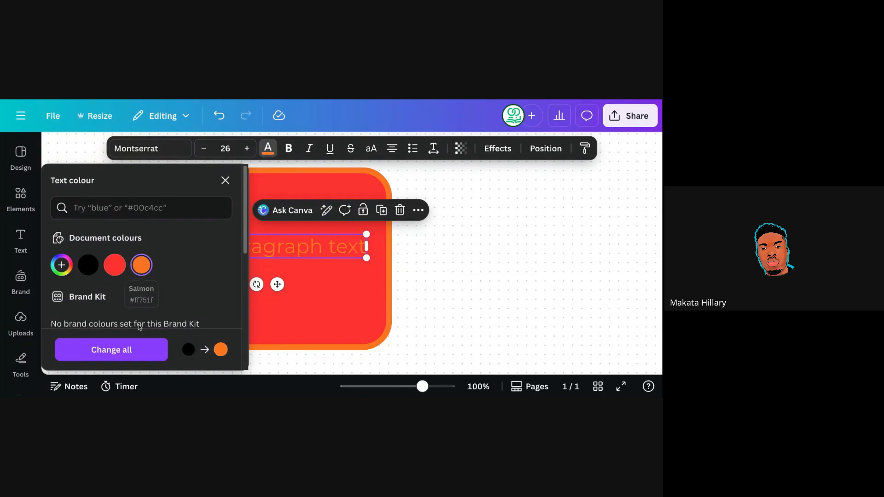
{"action": "scroll", "coordinate": [140, 327], "scroll_direction": "down", "scroll_amount": 2}
{"action": "left_click", "coordinate": [221, 307]}
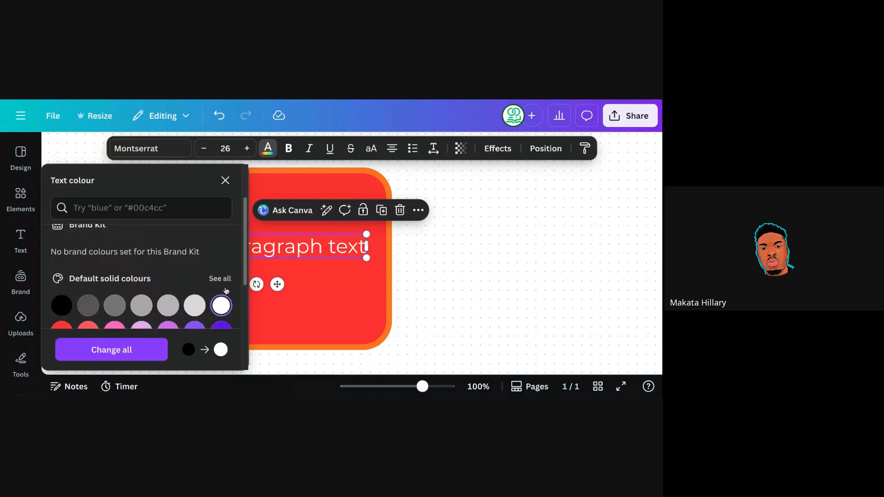
{"action": "left_click", "coordinate": [224, 181]}
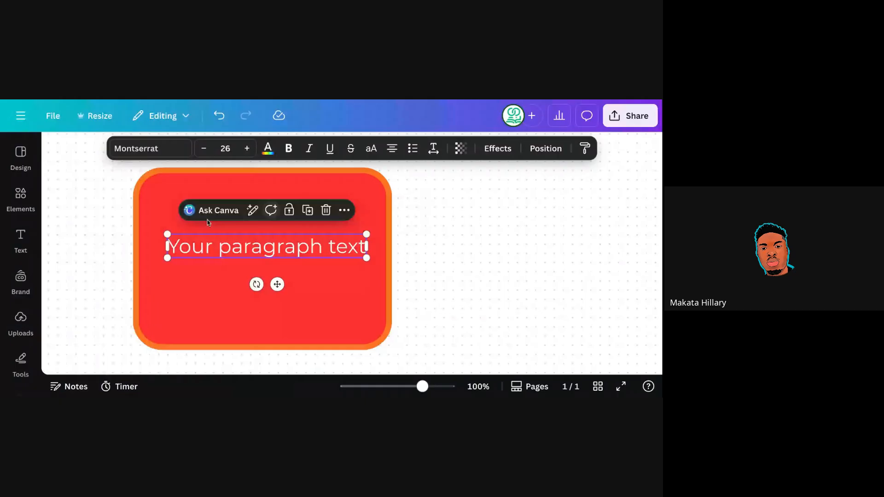
Scale the white paragraph text up to size 29.3 and centre it horizontally within the red rectangle
{"action": "left_click_drag", "start_coordinate": [367, 258], "coordinate": [389, 283]}
{"action": "left_click_drag", "start_coordinate": [369, 254], "coordinate": [356, 252]}
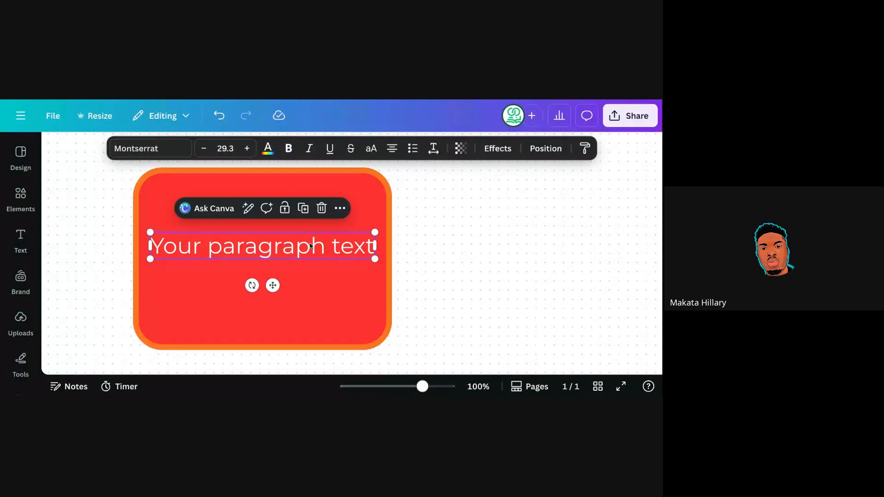
Try bold formatting on the white paragraph text twice, returning it to regular weight each time
{"action": "left_click", "coordinate": [288, 149]}
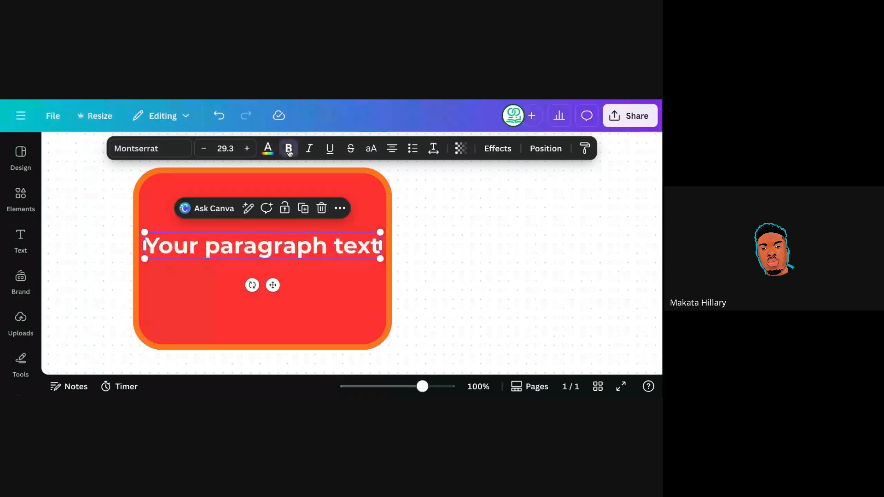
{"action": "left_click", "coordinate": [289, 148]}
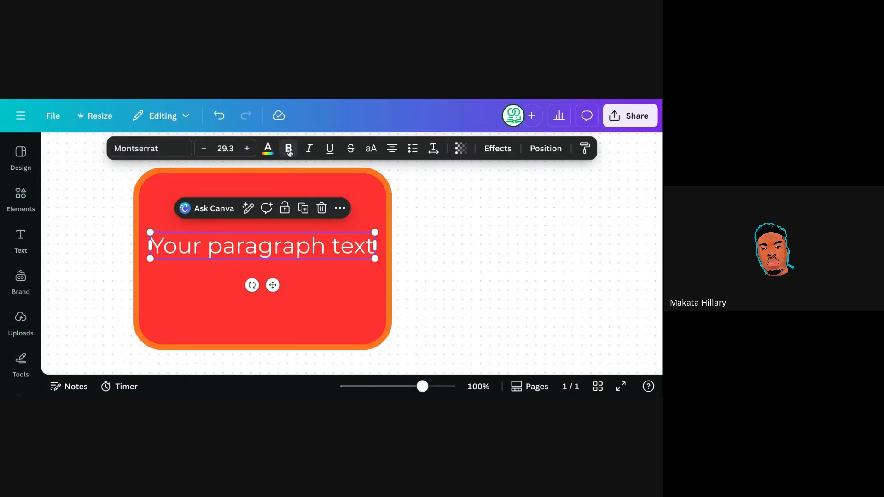
{"action": "left_click", "coordinate": [289, 149]}
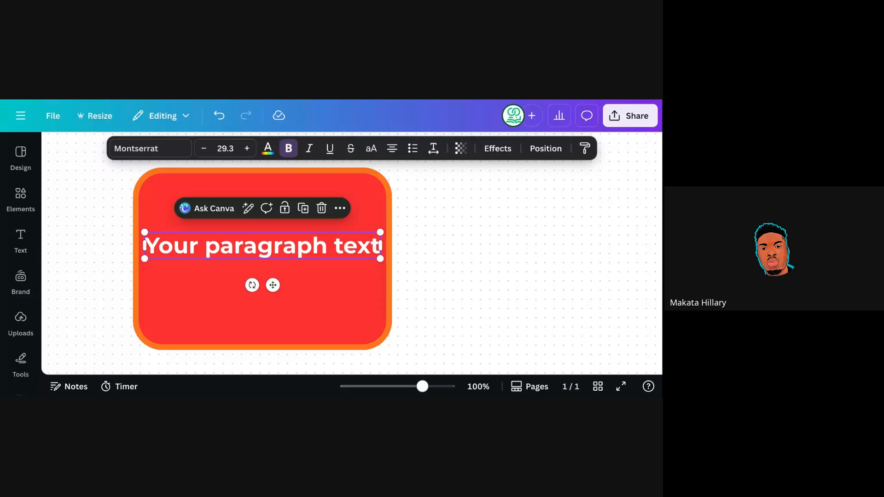
{"action": "left_click", "coordinate": [289, 149]}
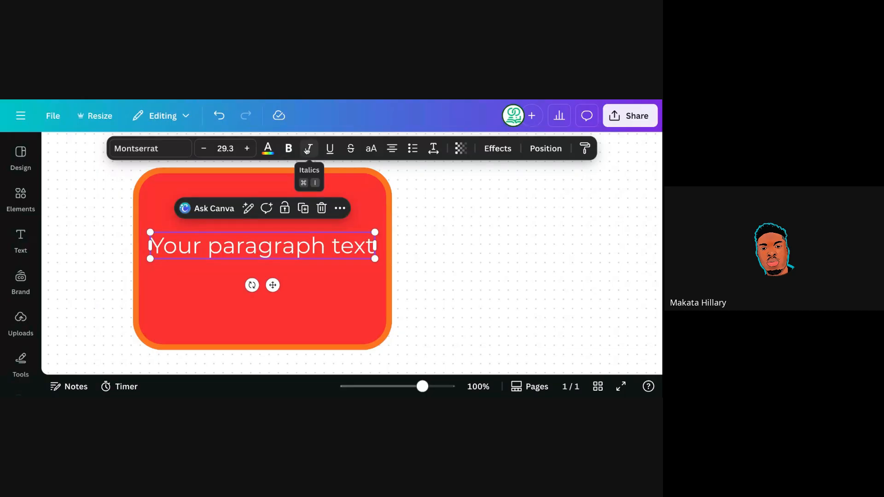
Make the white paragraph text bold and italic, toggling italics off and on to compare before leaving it applied
{"action": "key", "text": "super+b"}
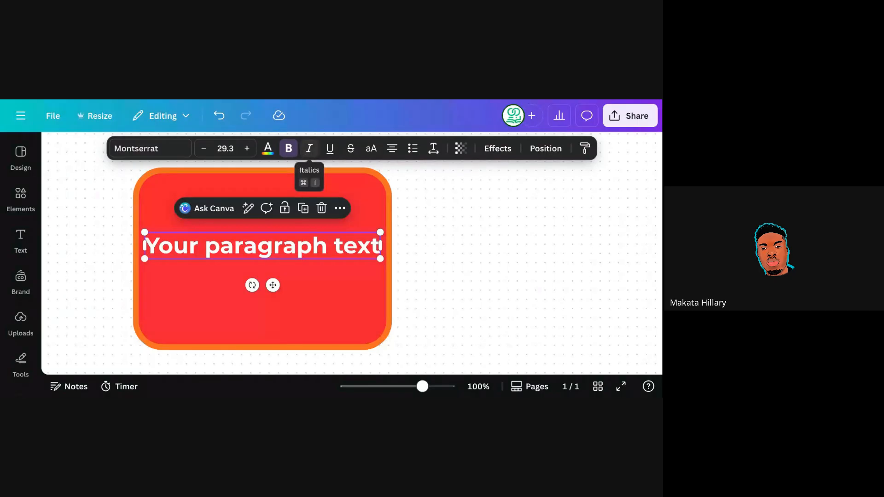
{"action": "key", "text": "super+i"}
{"action": "key", "text": "super+i"}
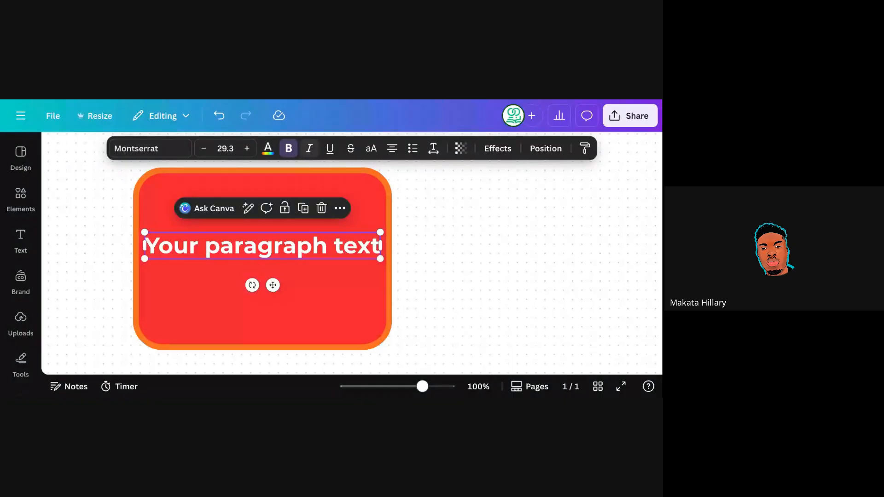
{"action": "key", "text": "super+i"}
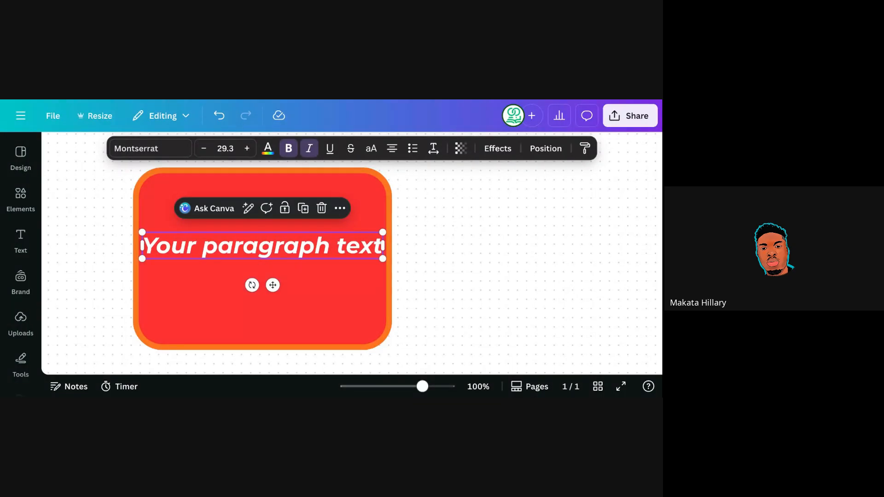
{"action": "key", "text": "super+i"}
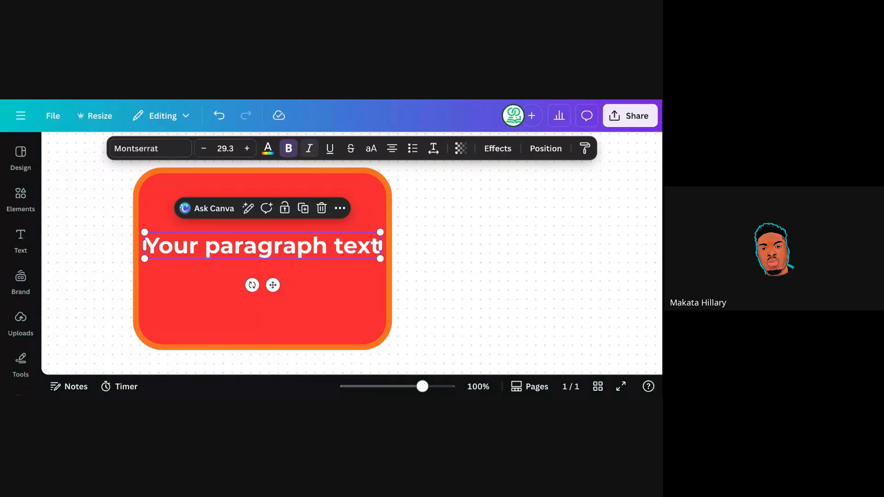
{"action": "key", "text": "super+i"}
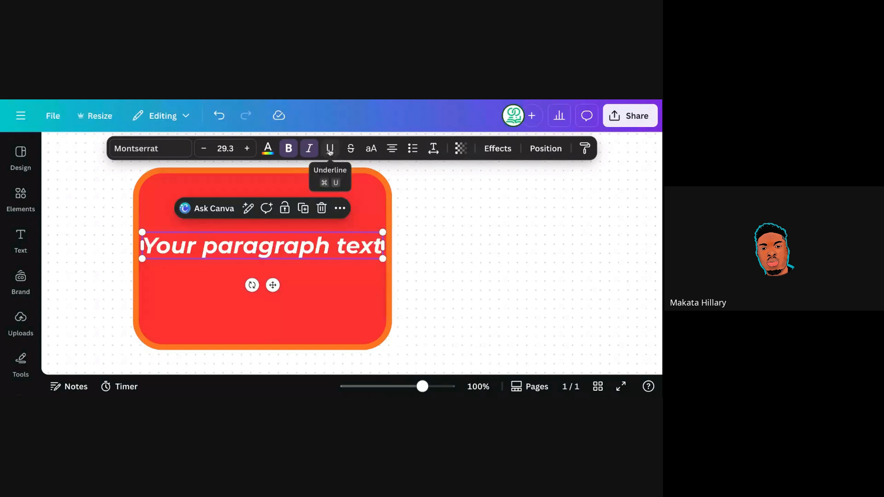
Try underlining the bold italic paragraph text, check it deselected, and remove the underline
{"action": "left_click", "coordinate": [330, 148]}
{"action": "left_click", "coordinate": [399, 226]}
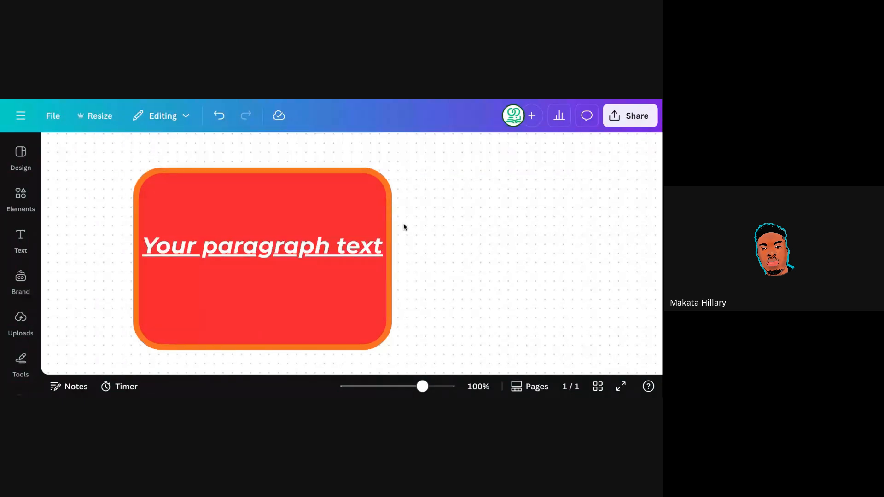
{"action": "left_click", "coordinate": [339, 260]}
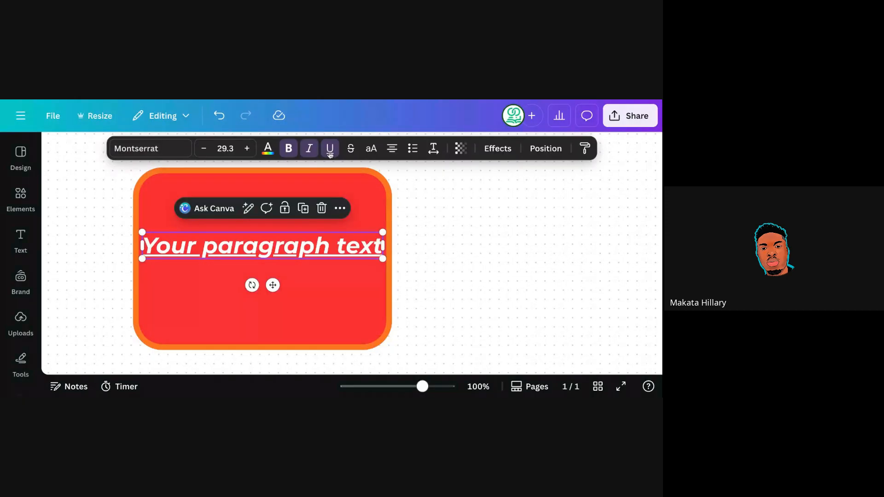
{"action": "left_click", "coordinate": [329, 148]}
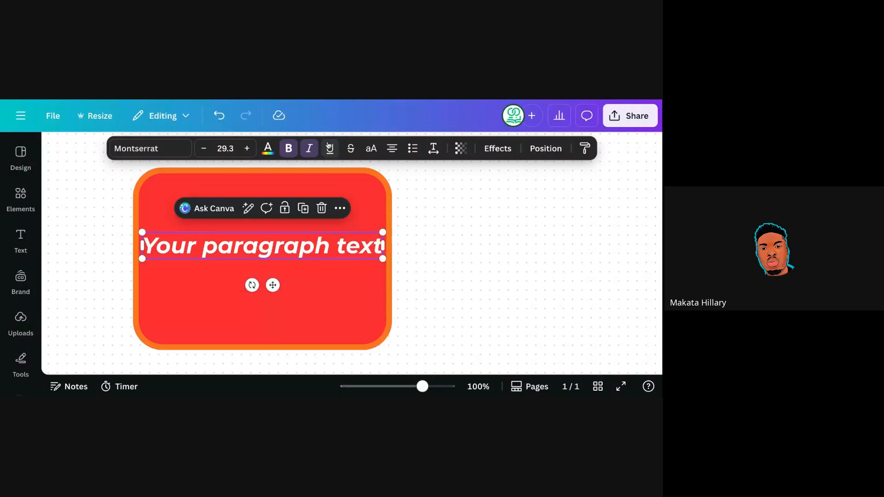
Apply strikethrough to the paragraph text and replace its wording with 10,000
{"action": "left_click", "coordinate": [351, 149]}
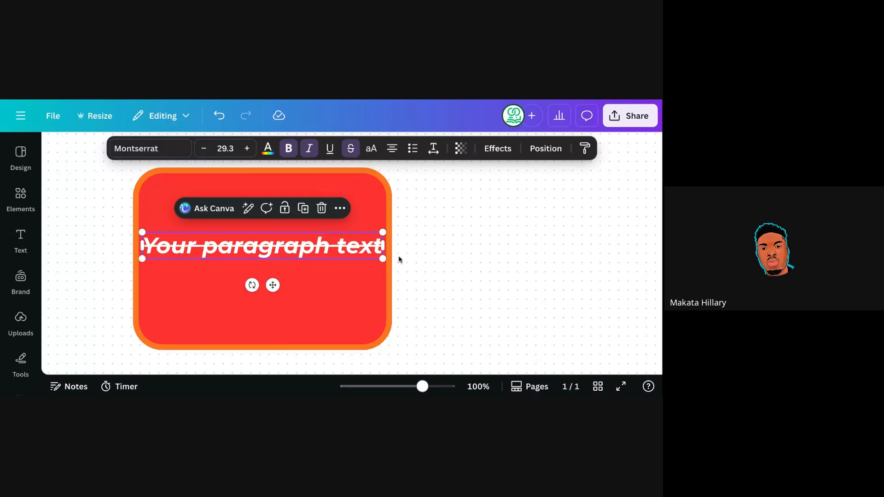
{"action": "left_click", "coordinate": [398, 259]}
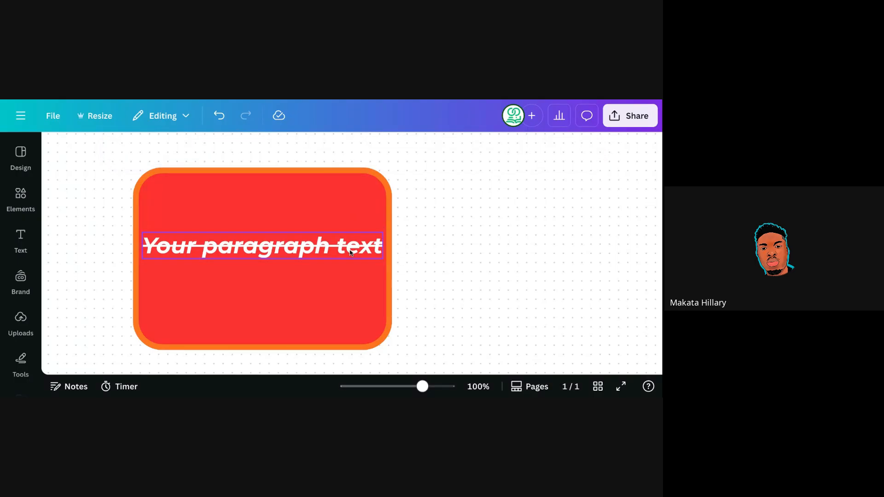
{"action": "left_click", "coordinate": [265, 253]}
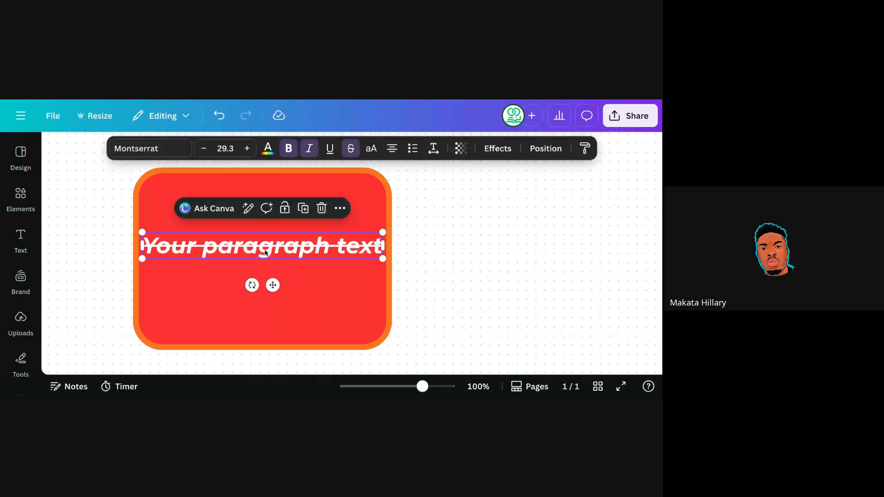
{"action": "double_click", "coordinate": [305, 249]}
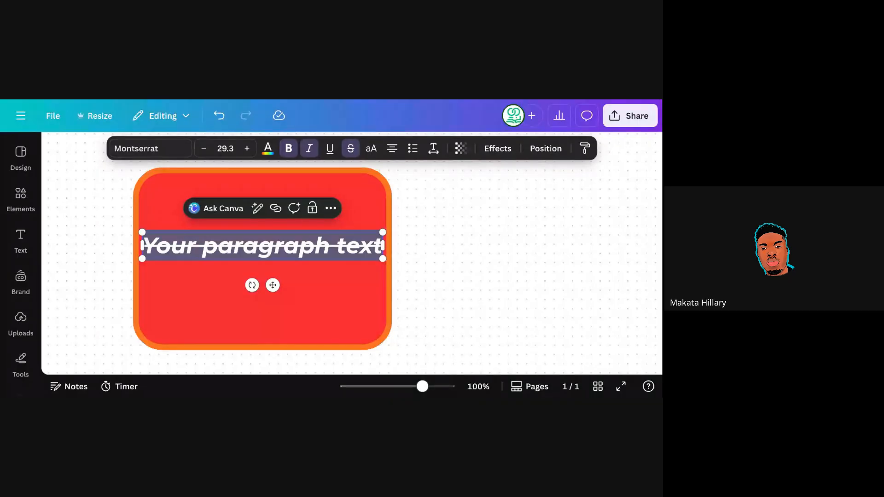
{"action": "type", "text": "5"}
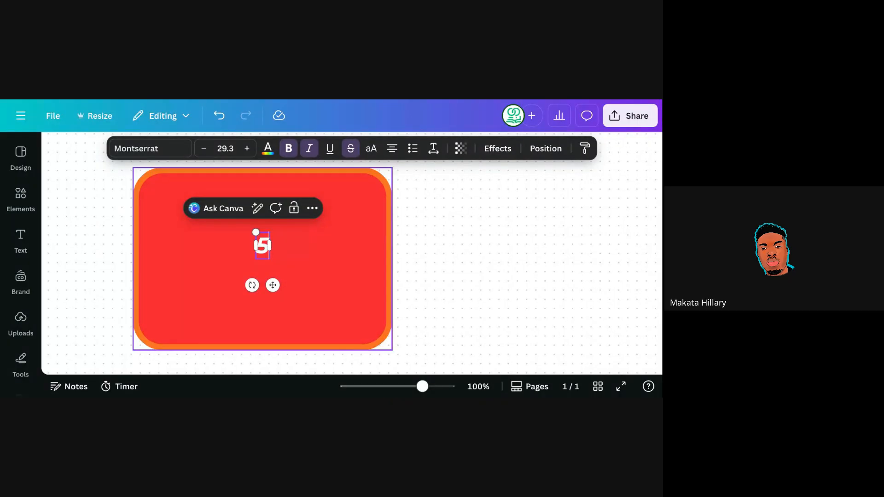
{"action": "key", "text": "BackSpace"}
{"action": "type", "text": "10"}
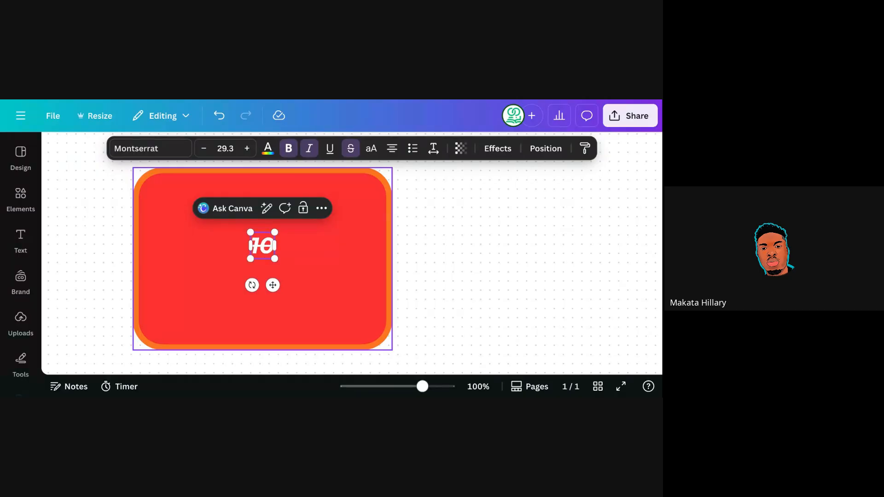
{"action": "type", "text": ",000"}
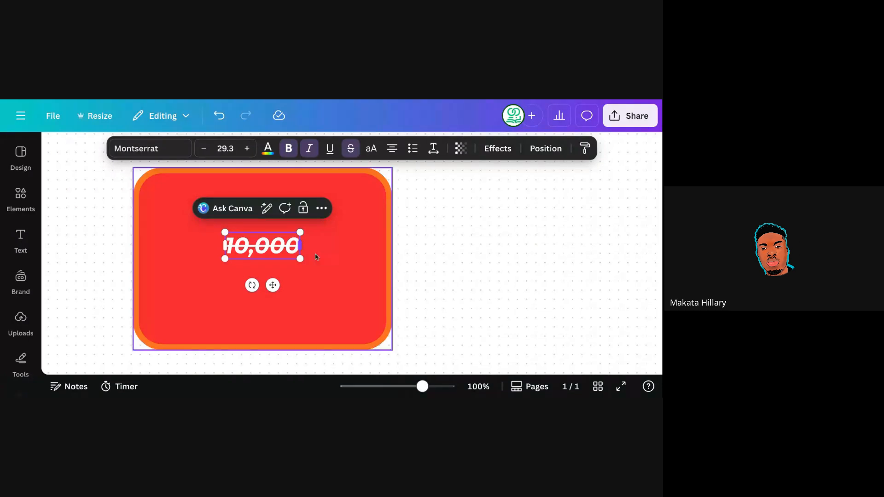
{"action": "left_click", "coordinate": [341, 234]}
Duplicate the struck-through 10,000 text, place the copy directly below the original and change it to 5000
{"action": "left_click", "coordinate": [280, 252]}
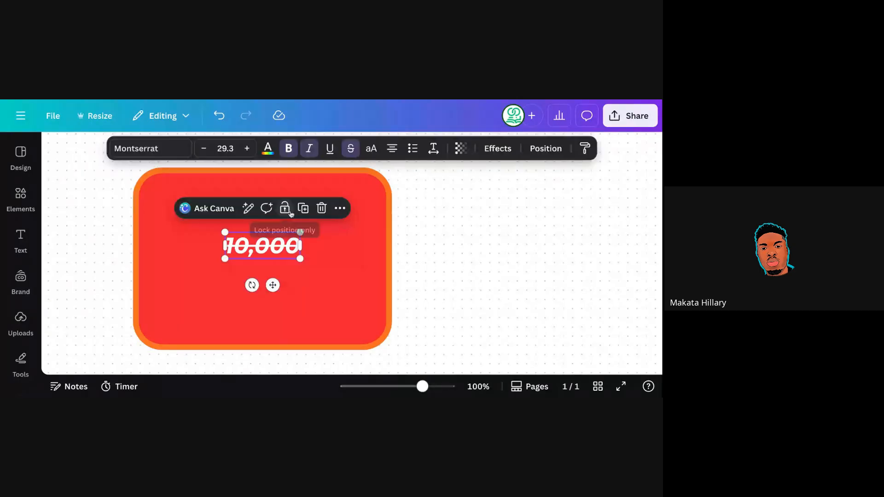
{"action": "left_click", "coordinate": [303, 209]}
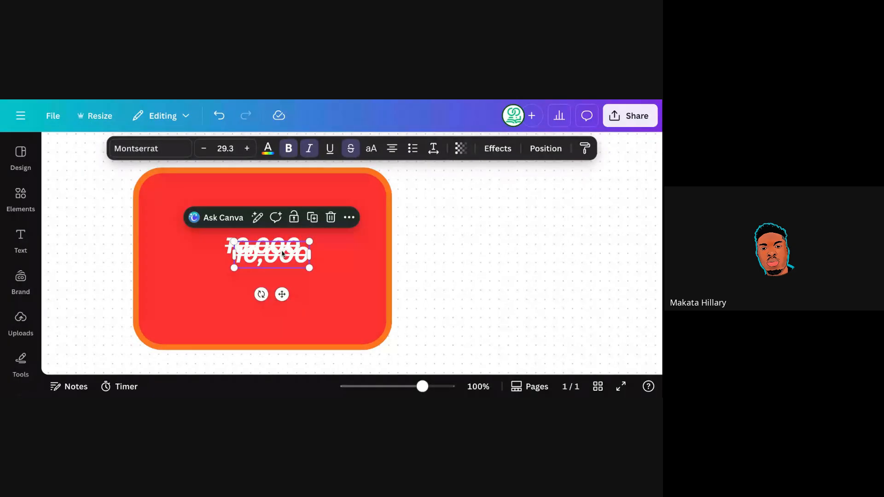
{"action": "left_click_drag", "start_coordinate": [283, 253], "coordinate": [272, 278]}
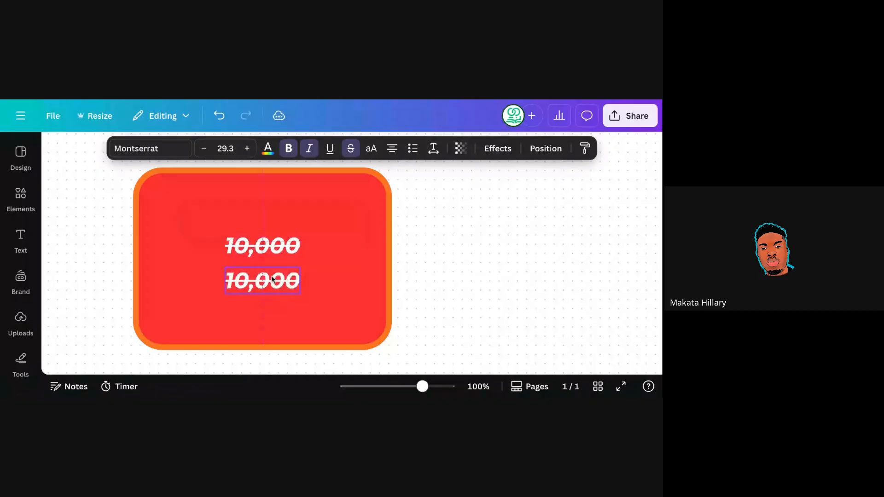
{"action": "double_click", "coordinate": [272, 283]}
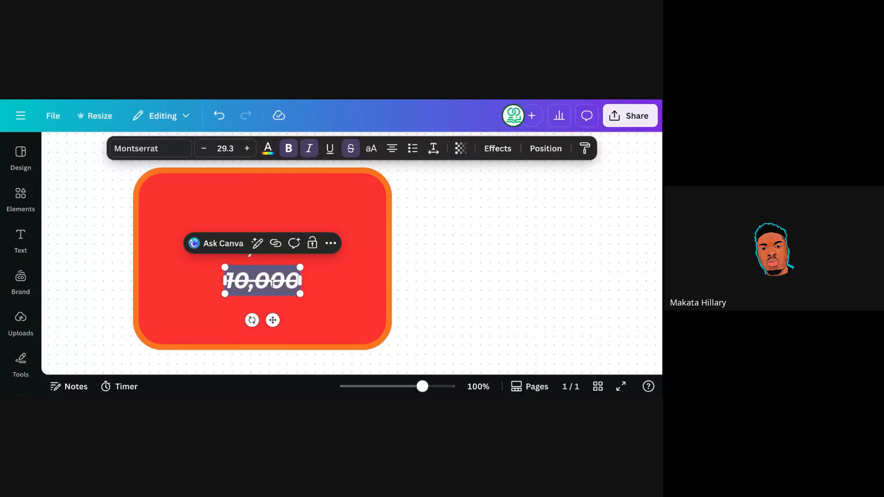
{"action": "type", "text": "5000"}
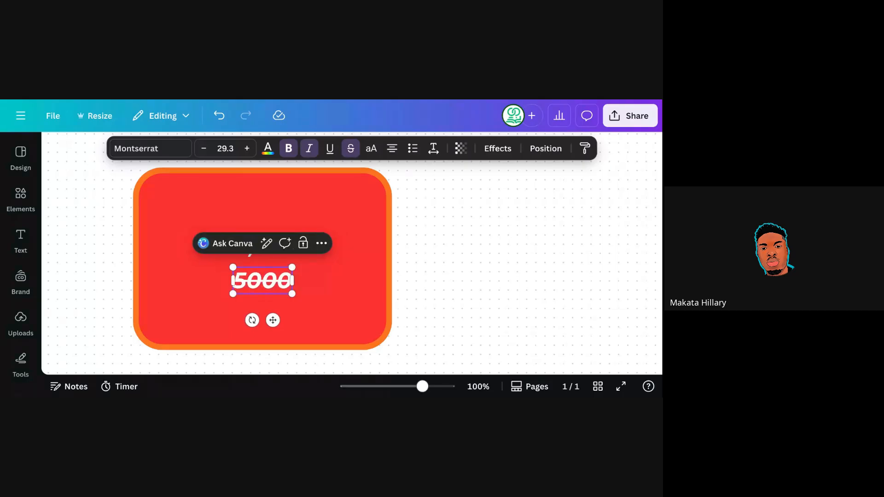
Remove the strikethrough from the 5000 text and move it beside the struck-through 10,000 on the same line
{"action": "left_click", "coordinate": [352, 152]}
{"action": "double_click", "coordinate": [285, 278]}
{"action": "left_click", "coordinate": [351, 151]}
{"action": "left_click", "coordinate": [400, 210]}
{"action": "left_click", "coordinate": [400, 210]}
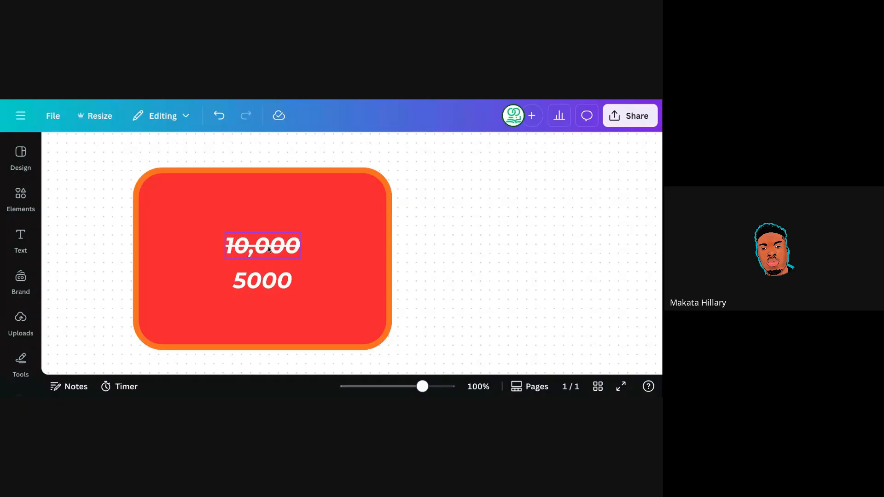
{"action": "left_click_drag", "start_coordinate": [247, 285], "coordinate": [325, 250]}
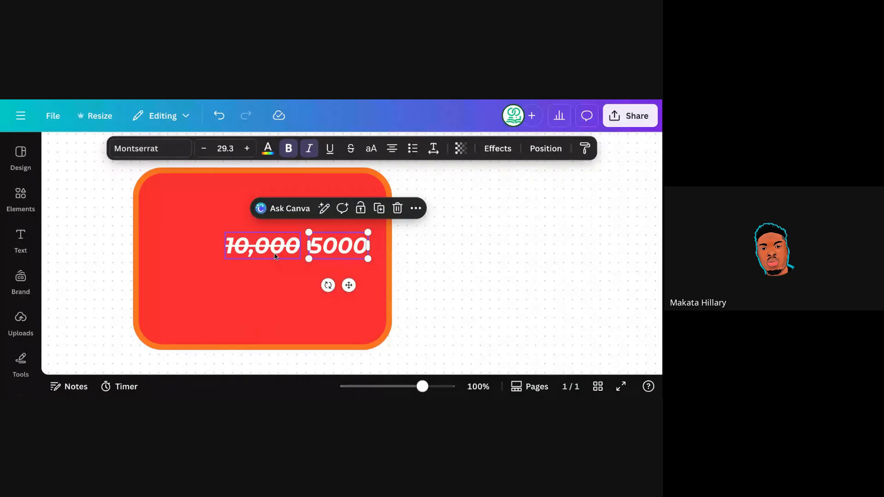
Delete the struck-through 10,000 text and enlarge the 5000 text to size 56.5 inside the red rectangle
{"action": "left_click", "coordinate": [275, 256]}
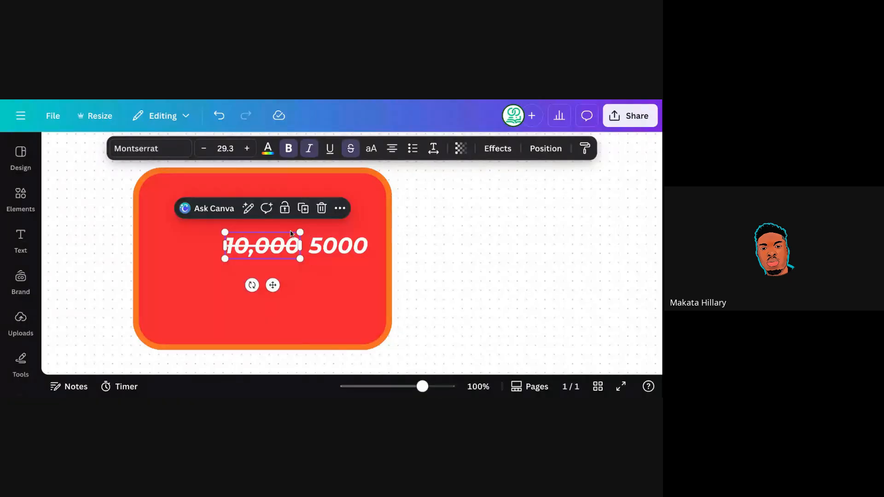
{"action": "key", "text": "Delete"}
{"action": "left_click_drag", "start_coordinate": [358, 255], "coordinate": [343, 276]}
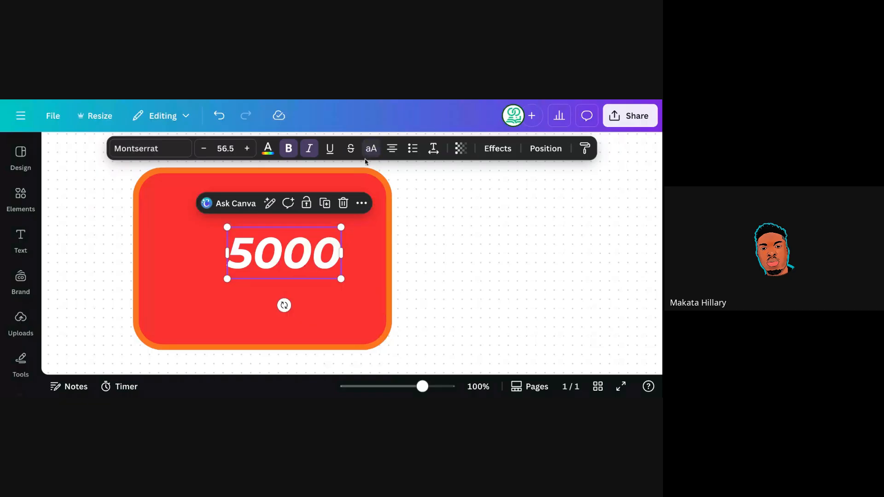
Replace the 5000 text with "this is a letter" and fit it inside the red rectangle at size 38.6
{"action": "double_click", "coordinate": [302, 245]}
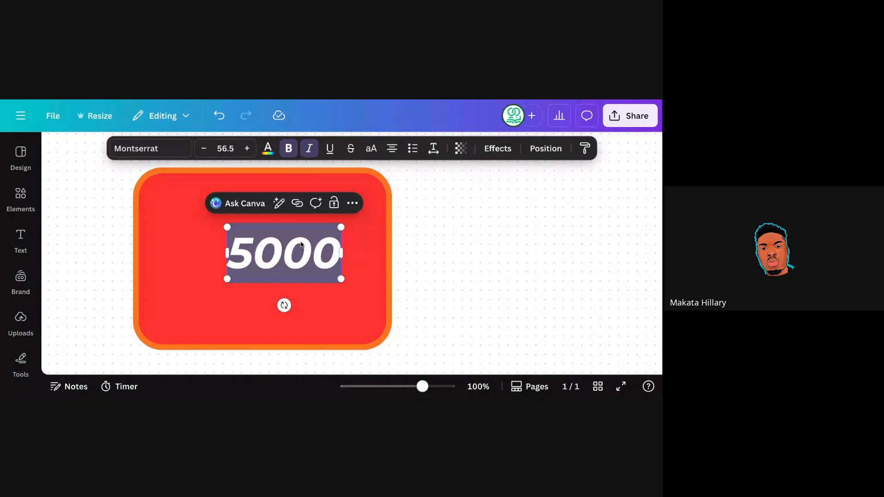
{"action": "type", "text": "t"}
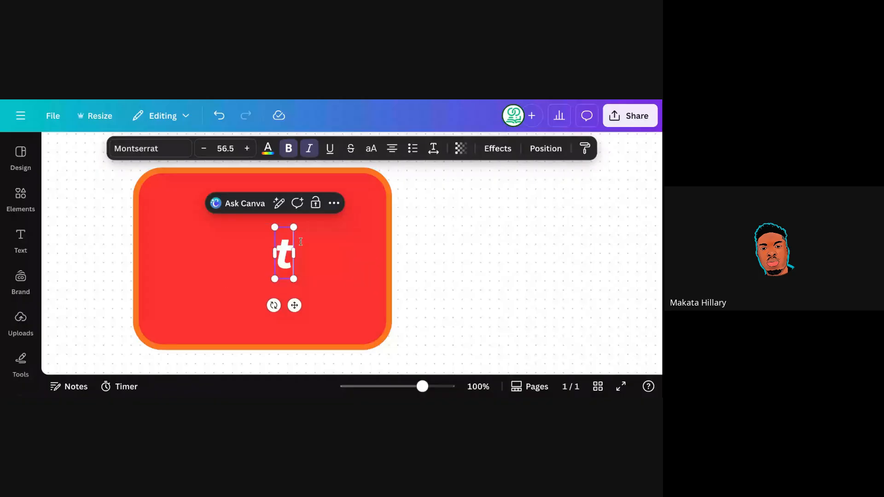
{"action": "type", "text": "his is a let"}
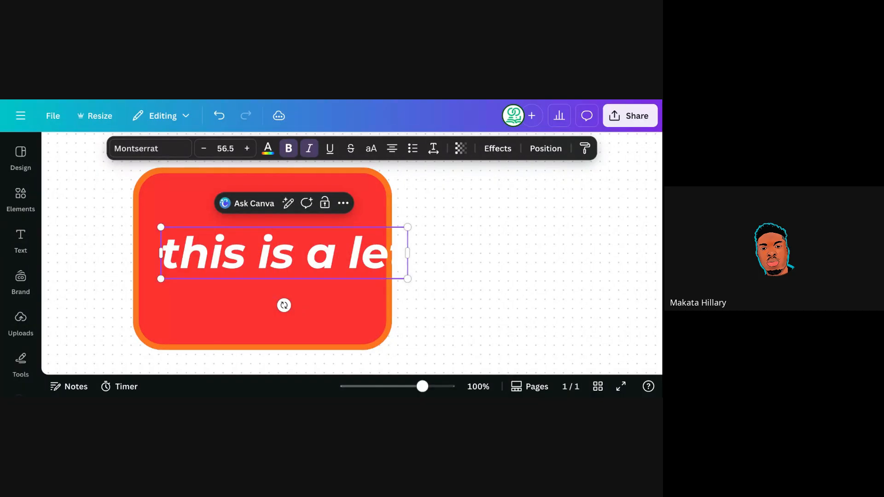
{"action": "type", "text": "ter"}
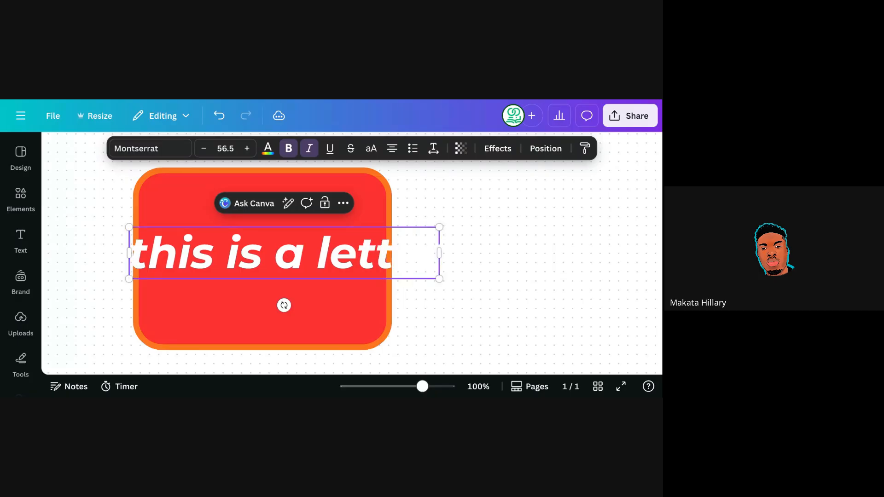
{"action": "left_click_drag", "start_coordinate": [129, 227], "coordinate": [227, 244]}
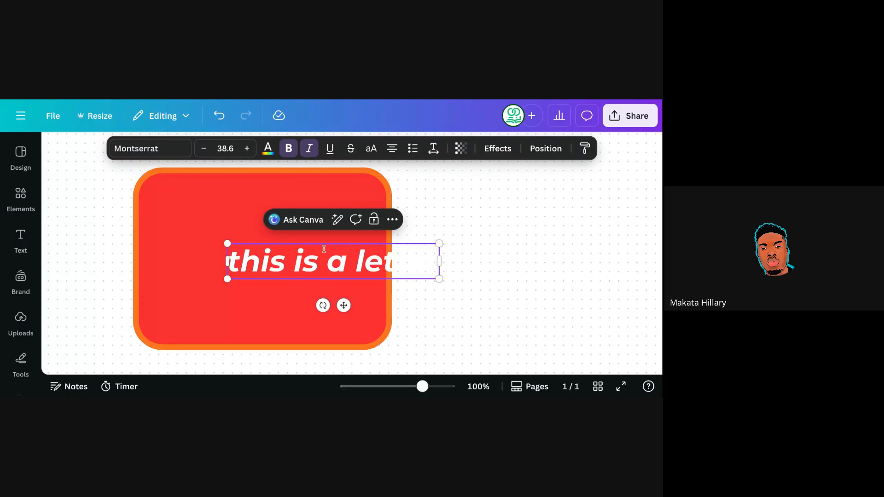
{"action": "left_click_drag", "start_coordinate": [343, 306], "coordinate": [273, 294]}
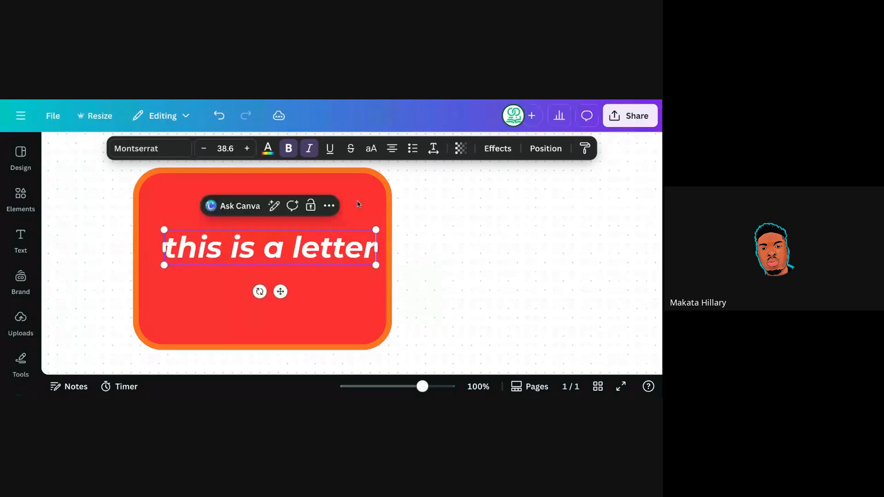
Try uppercase on the "this is a letter" text, fitting it inside the rectangle at size 30.2, and return it to lowercase
{"action": "left_click", "coordinate": [369, 151]}
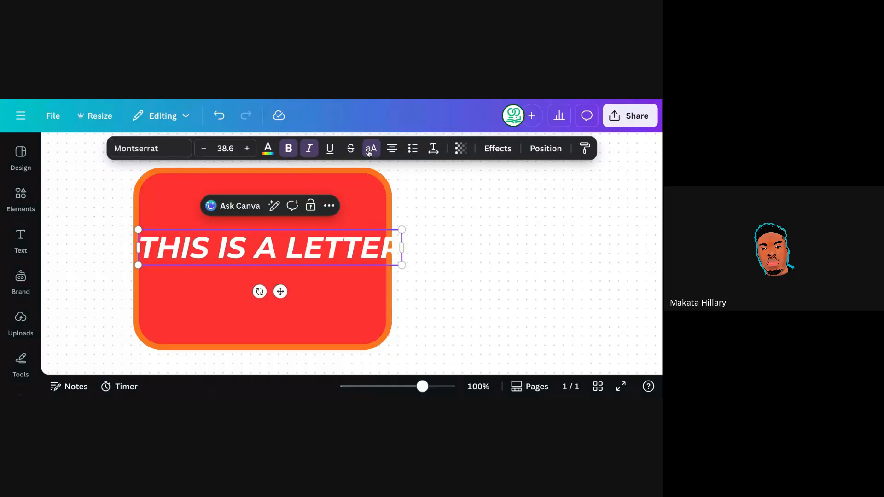
{"action": "left_click_drag", "start_coordinate": [402, 265], "coordinate": [344, 257]}
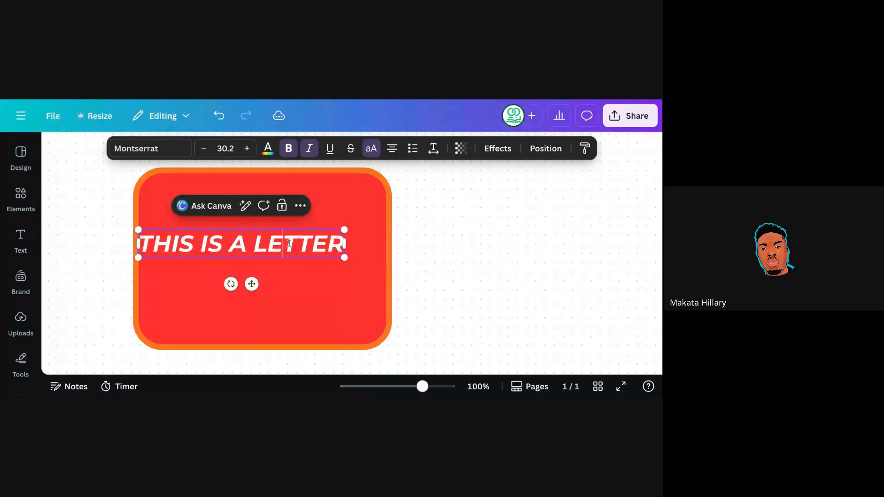
{"action": "key", "text": "shift+Right"}
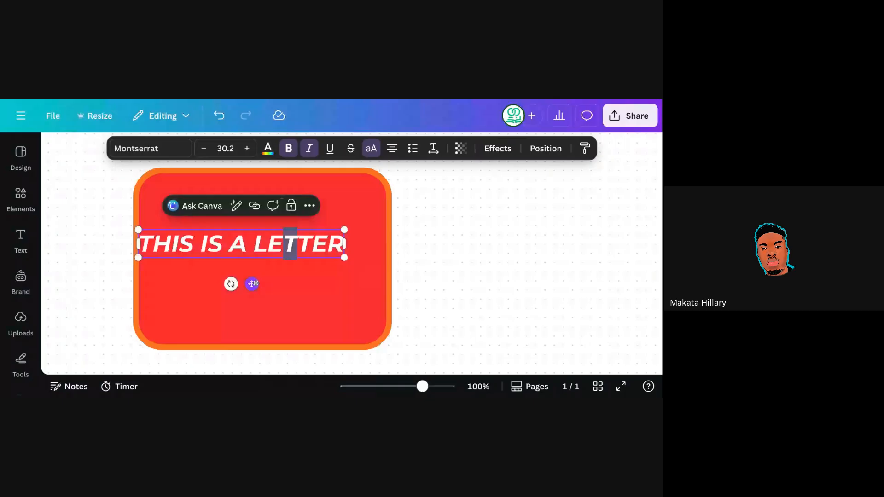
{"action": "left_click_drag", "start_coordinate": [254, 283], "coordinate": [267, 285]}
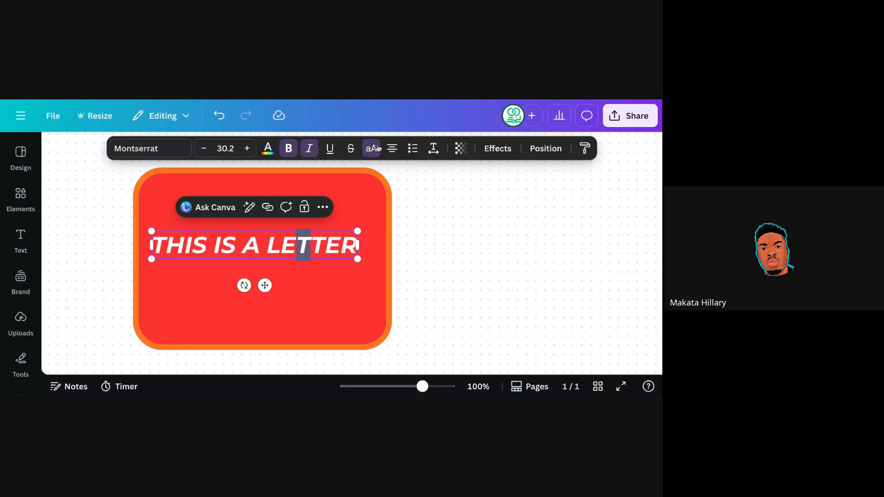
{"action": "left_click", "coordinate": [371, 149]}
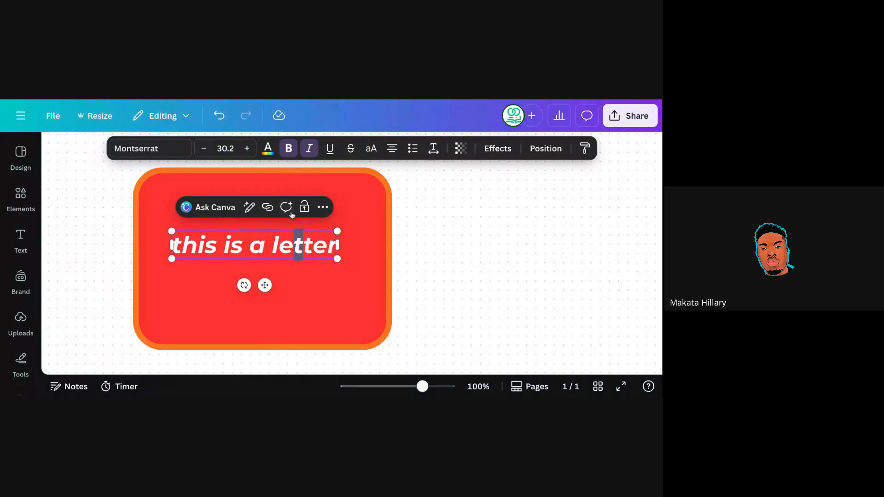
Add "bbsabhb" and "tetvvevgd ttet" as second and third lines below "this is a letter"
{"action": "left_click", "coordinate": [335, 248]}
{"action": "key", "text": "Return"}
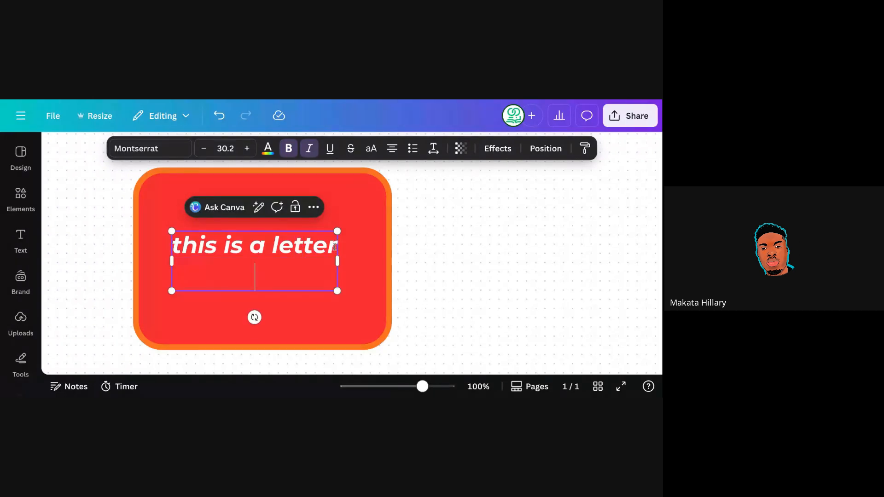
{"action": "type", "text": "bbsabhb"}
{"action": "key", "text": "Return"}
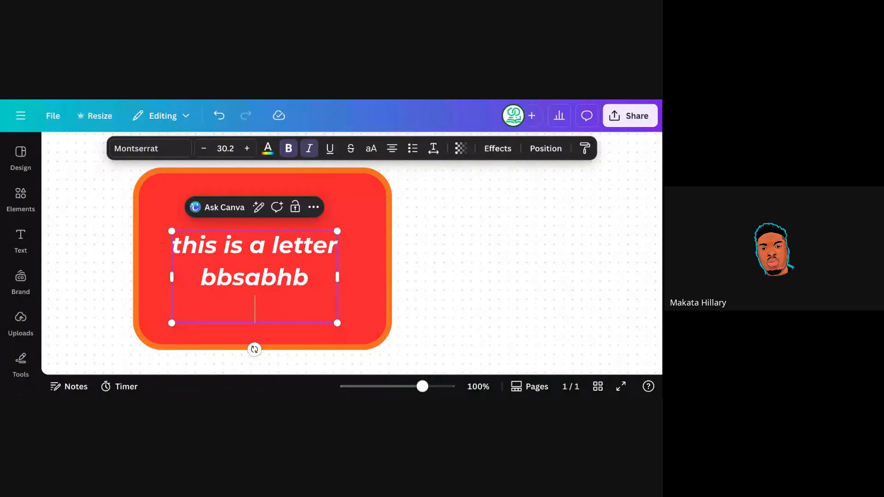
{"action": "type", "text": "tetvvevgd ttet"}
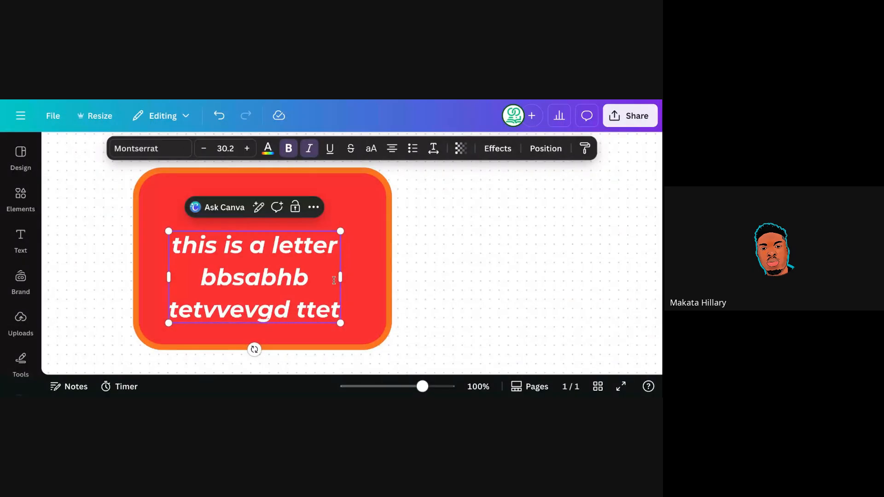
Widen the three-line text box and move it up to the centre of the red rectangle
{"action": "left_click_drag", "start_coordinate": [344, 277], "coordinate": [374, 279]}
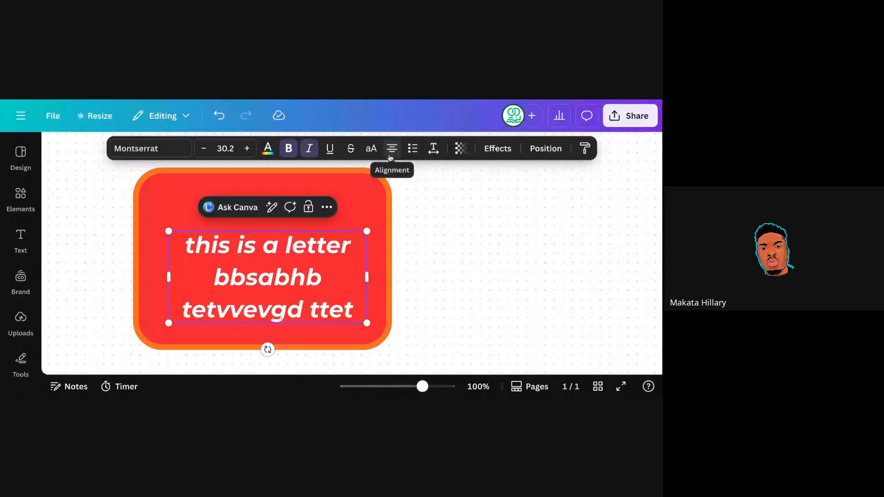
{"action": "left_click", "coordinate": [408, 218]}
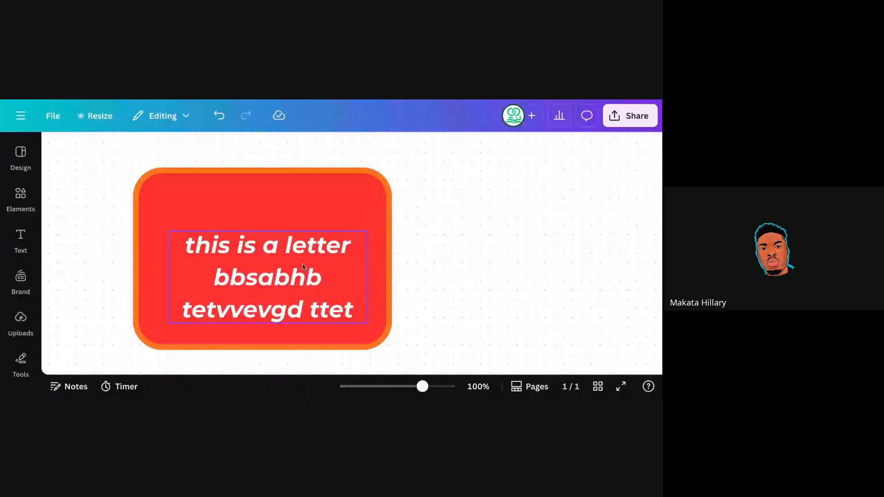
{"action": "left_click_drag", "start_coordinate": [303, 264], "coordinate": [297, 245]}
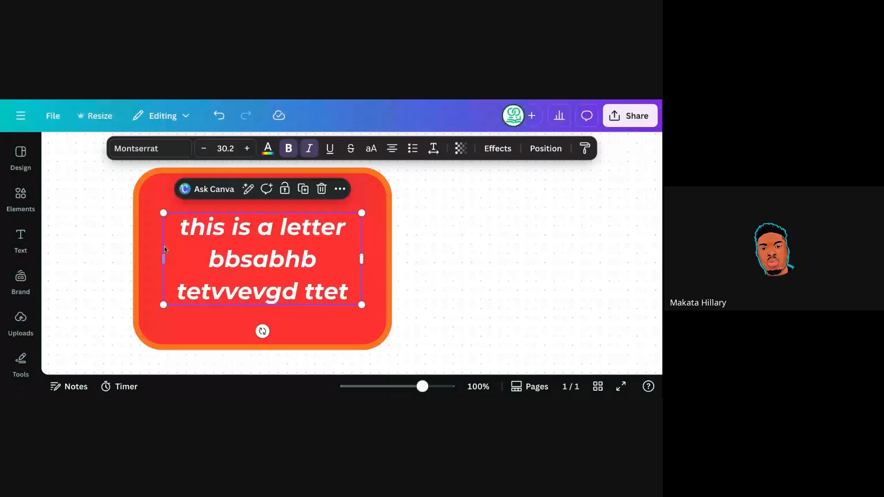
Try left, right and centre alignment on the three-line text, and finish with it left-aligned
{"action": "left_click", "coordinate": [391, 153]}
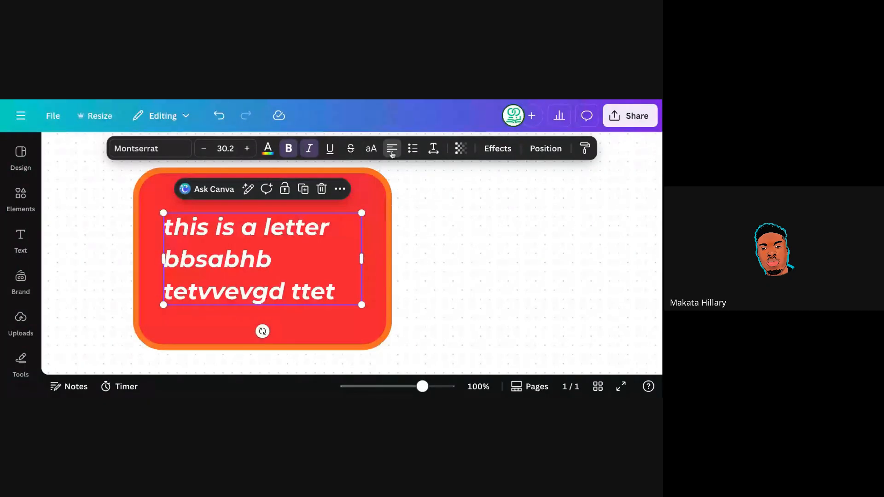
{"action": "left_click", "coordinate": [392, 154]}
{"action": "left_click", "coordinate": [392, 148]}
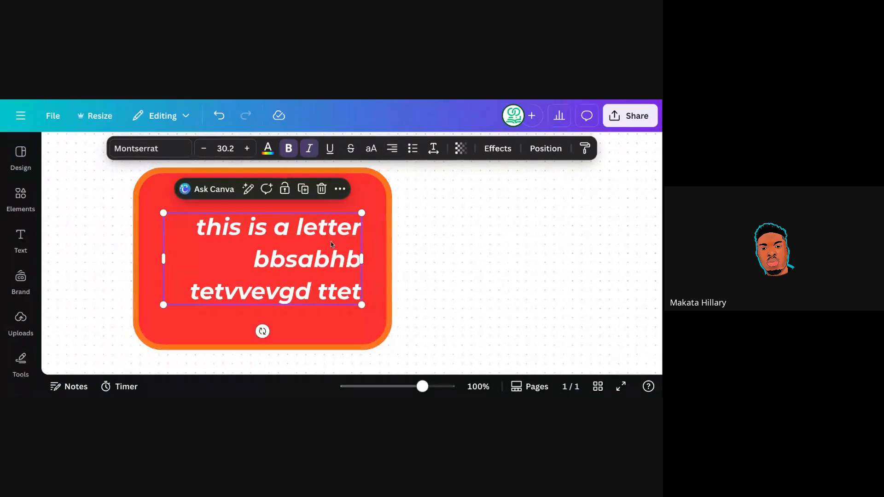
{"action": "left_click", "coordinate": [395, 150]}
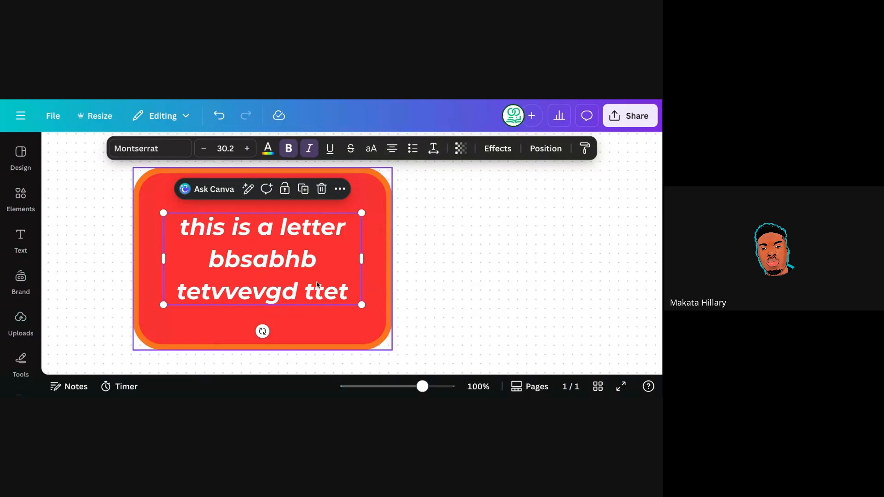
{"action": "left_click", "coordinate": [394, 151]}
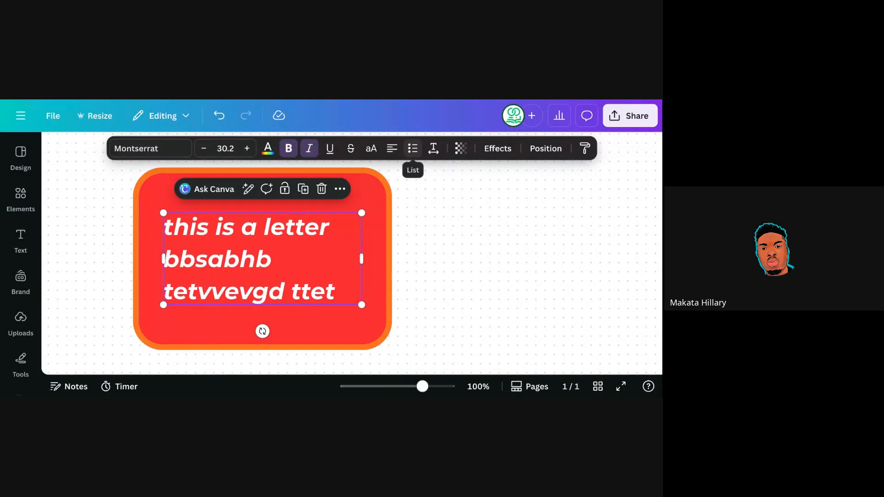
Turn the three lines into a bulleted list and widen the box so each item fits on one line, centred in the rectangle
{"action": "left_click", "coordinate": [412, 148]}
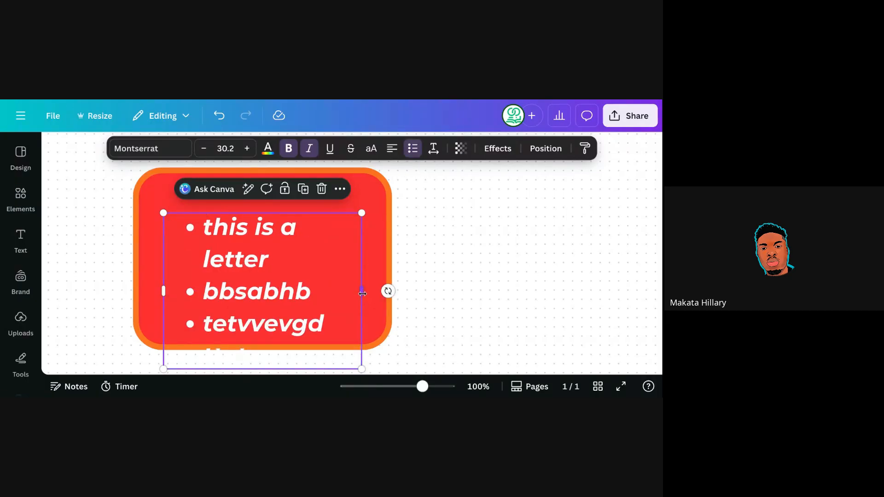
{"action": "left_click_drag", "start_coordinate": [361, 291], "coordinate": [390, 288]}
{"action": "left_click_drag", "start_coordinate": [353, 244], "coordinate": [343, 240]}
Try numbered and bulleted list styles on the three lines and return them to plain text without list markers
{"action": "left_click", "coordinate": [412, 151]}
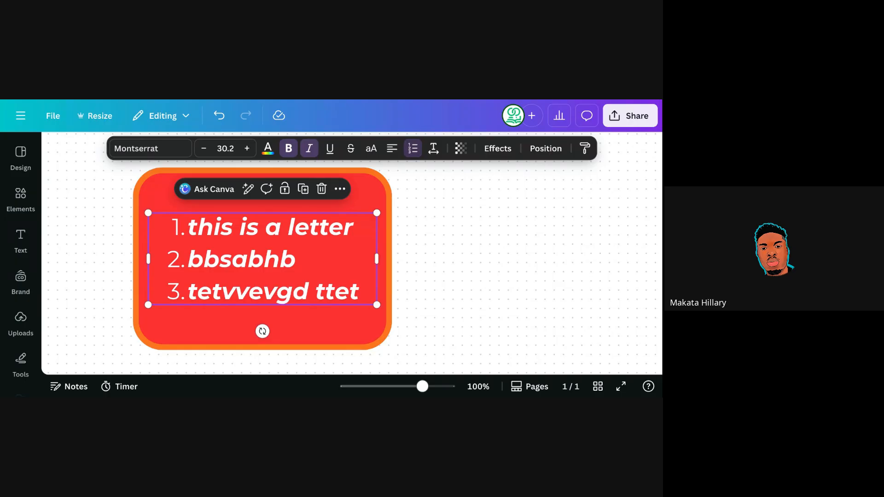
{"action": "left_click", "coordinate": [413, 148]}
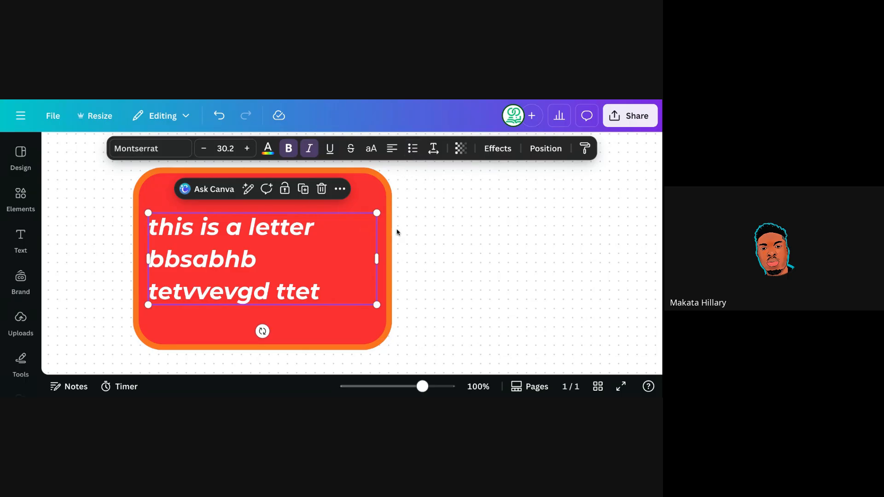
{"action": "left_click", "coordinate": [412, 149]}
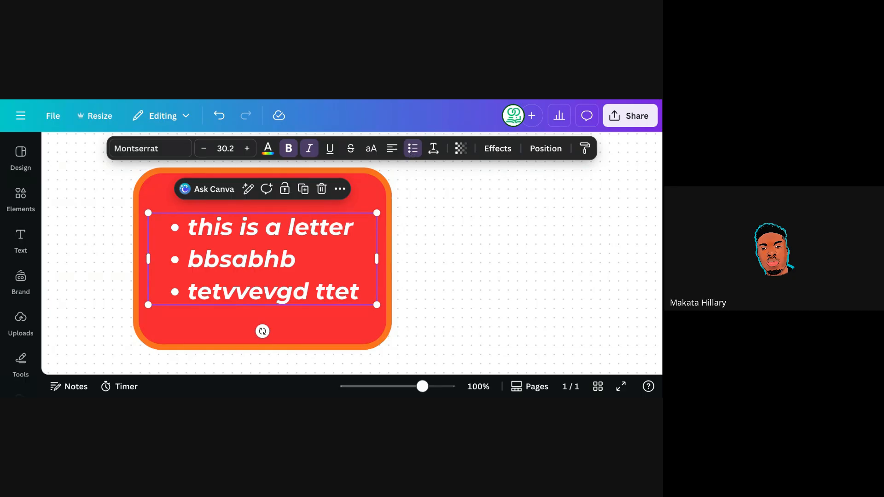
{"action": "left_click", "coordinate": [412, 149]}
{"action": "left_click", "coordinate": [412, 148]}
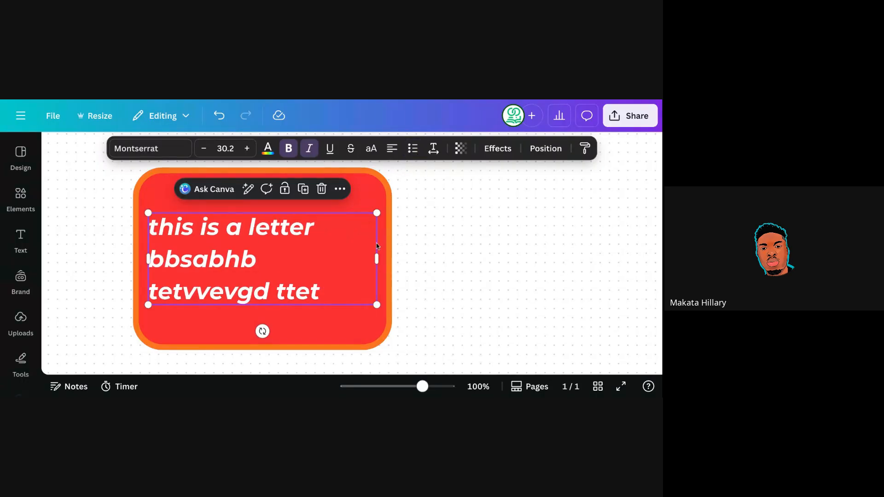
{"action": "left_click", "coordinate": [403, 199]}
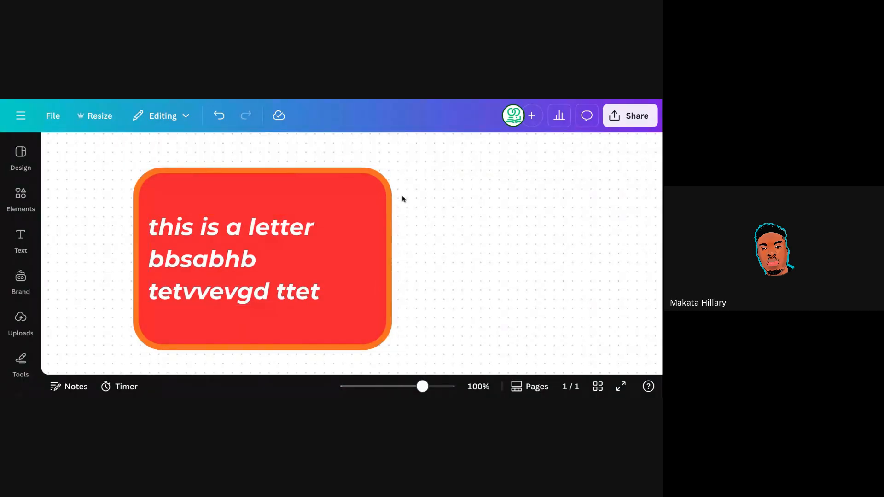
Set the three-line text's letter spacing to 60 and its line spacing to 1.14
{"action": "left_click", "coordinate": [288, 251]}
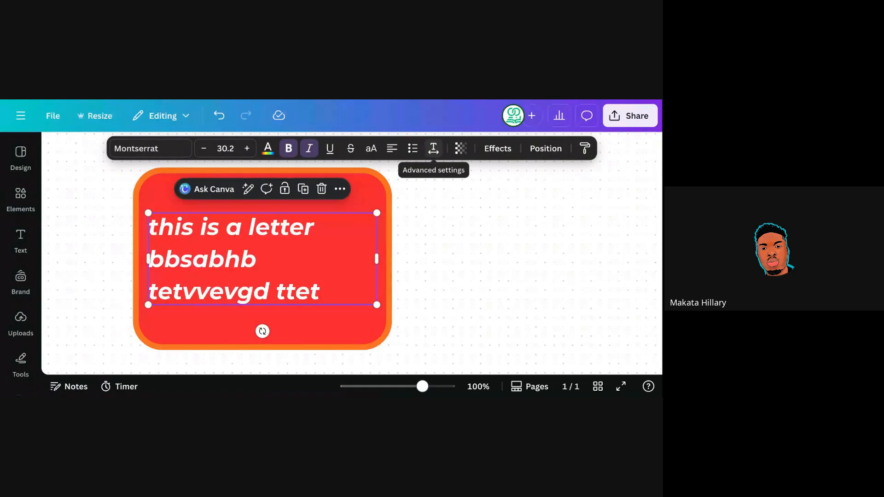
{"action": "left_click", "coordinate": [433, 148]}
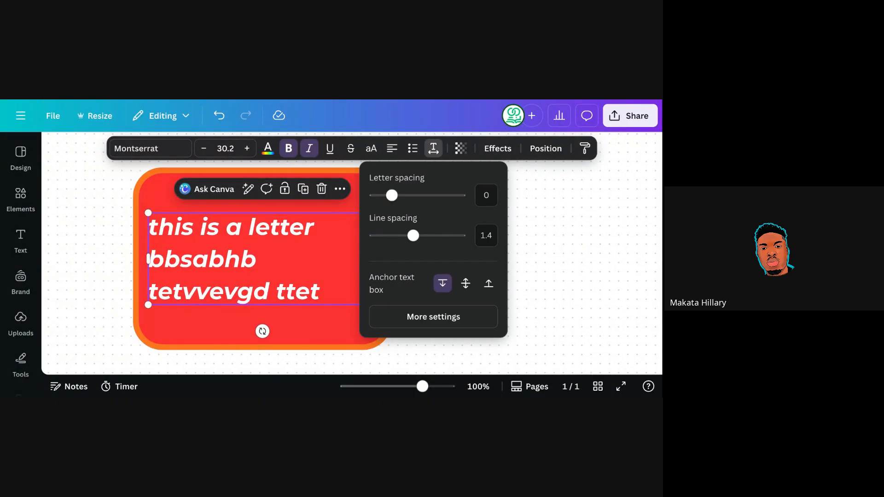
{"action": "left_click", "coordinate": [434, 148]}
{"action": "left_click", "coordinate": [434, 148]}
{"action": "mouse_move", "coordinate": [391, 198]}
{"action": "left_mouse_down"}
{"action": "mouse_move", "coordinate": [412, 197]}
{"action": "mouse_move", "coordinate": [373, 196]}
{"action": "mouse_move", "coordinate": [397, 195]}
{"action": "left_mouse_up"}
{"action": "mouse_move", "coordinate": [413, 236]}
{"action": "left_mouse_down"}
{"action": "mouse_move", "coordinate": [437, 239]}
{"action": "mouse_move", "coordinate": [395, 233]}
{"action": "mouse_move", "coordinate": [402, 236]}
{"action": "left_mouse_up"}
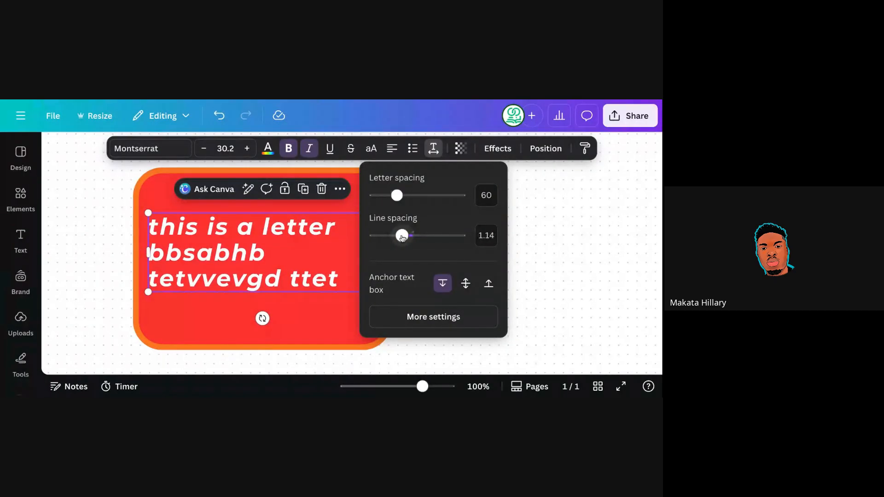
{"action": "left_click", "coordinate": [433, 149]}
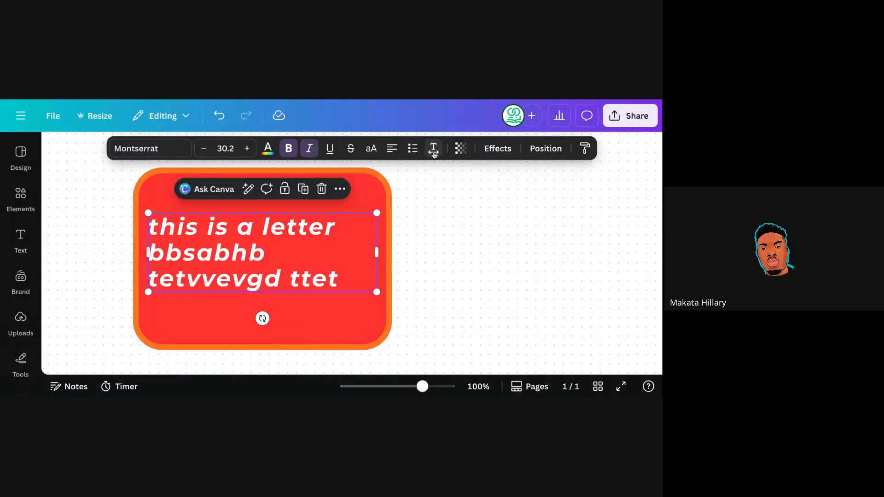
Try the three-line text's transparency at 35 and at 71
{"action": "left_click", "coordinate": [460, 155]}
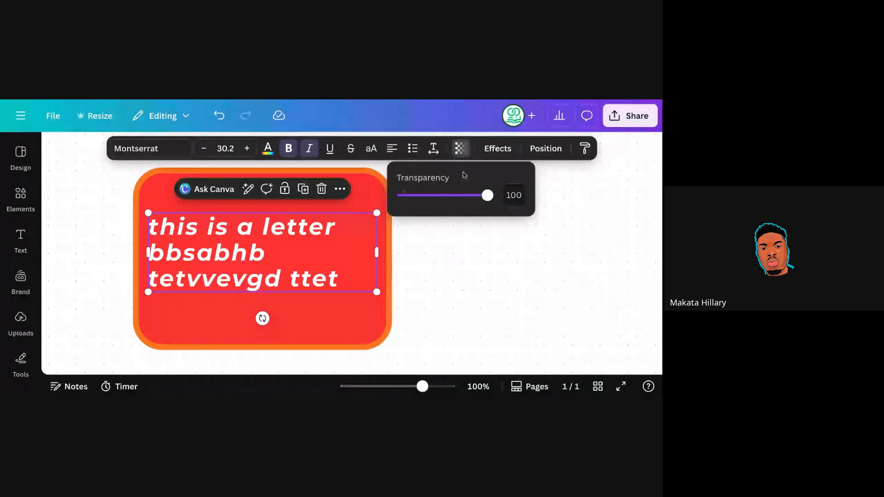
{"action": "left_click_drag", "start_coordinate": [487, 195], "coordinate": [432, 197]}
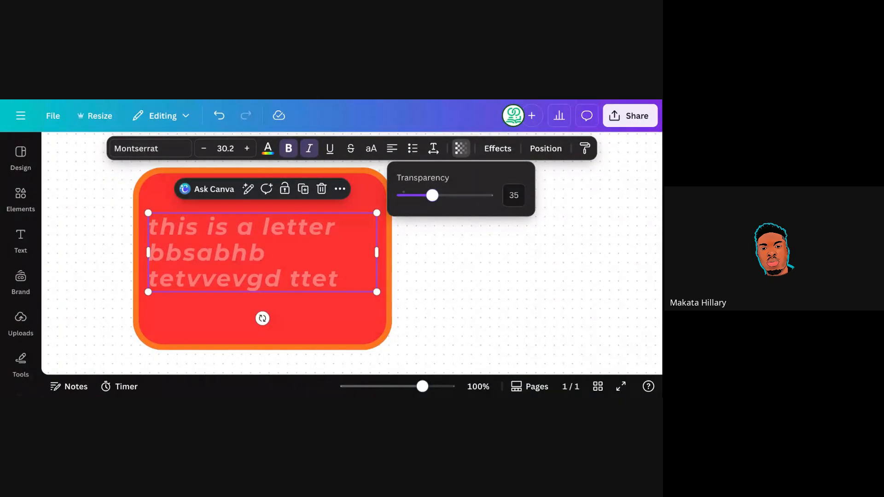
{"action": "left_click_drag", "start_coordinate": [432, 198], "coordinate": [460, 197]}
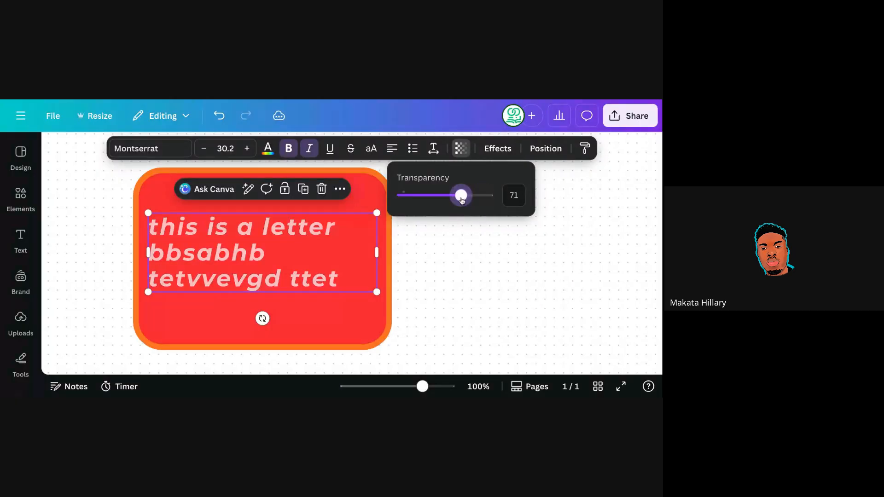
Apply the Shadow effect to the three-line text and set its transparency back to 100
{"action": "left_click", "coordinate": [492, 155]}
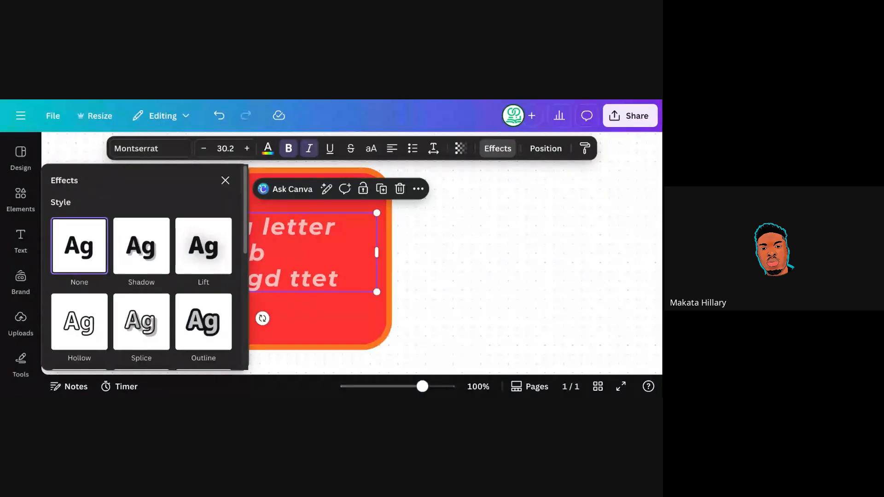
{"action": "left_click", "coordinate": [149, 254]}
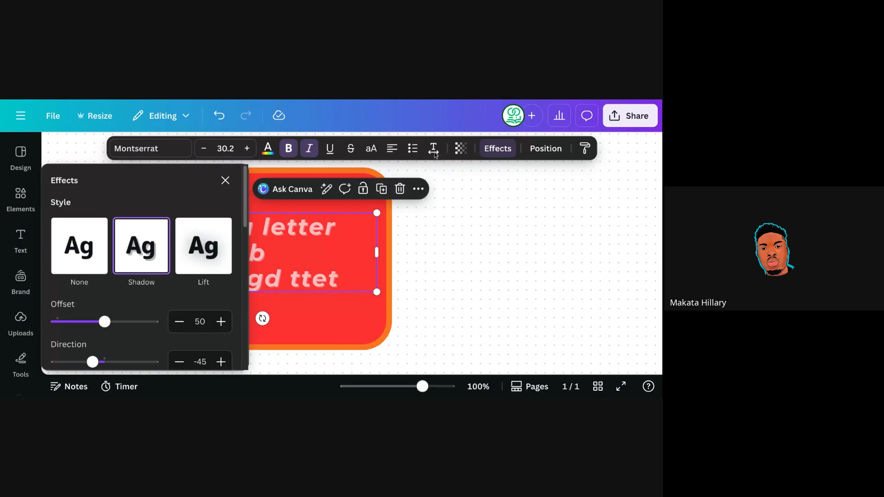
{"action": "left_click", "coordinate": [460, 149]}
{"action": "left_click_drag", "start_coordinate": [460, 195], "coordinate": [494, 197]}
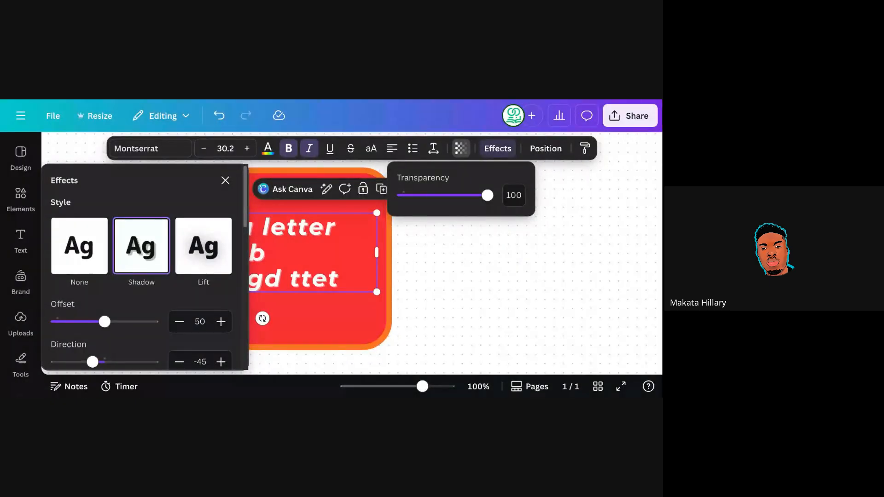
{"action": "key", "text": "Escape"}
Try the Splice, Glitch, Neon and Echo effects on the three-line text
{"action": "scroll", "coordinate": [141, 276], "scroll_direction": "down", "scroll_amount": 1}
{"action": "scroll", "coordinate": [244, 215], "scroll_direction": "up", "scroll_amount": 1}
{"action": "scroll", "coordinate": [119, 291], "scroll_direction": "down", "scroll_amount": 8}
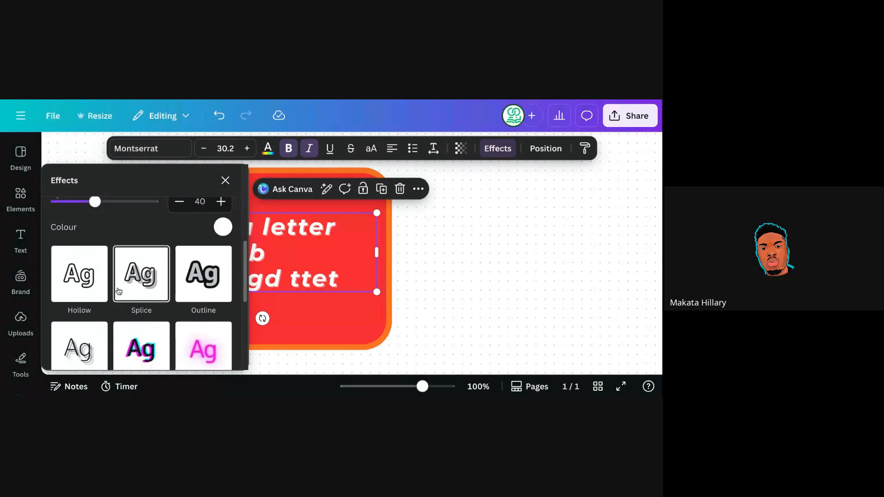
{"action": "left_click", "coordinate": [141, 282]}
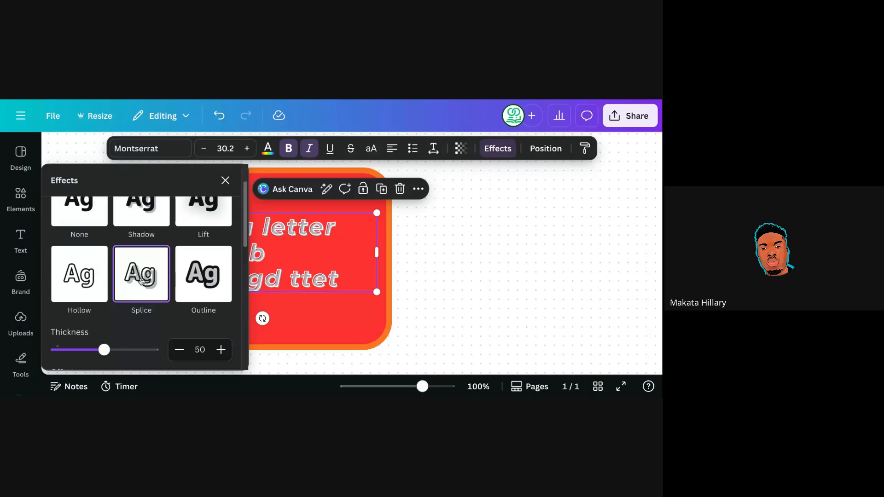
{"action": "scroll", "coordinate": [240, 266], "scroll_direction": "down", "scroll_amount": 3}
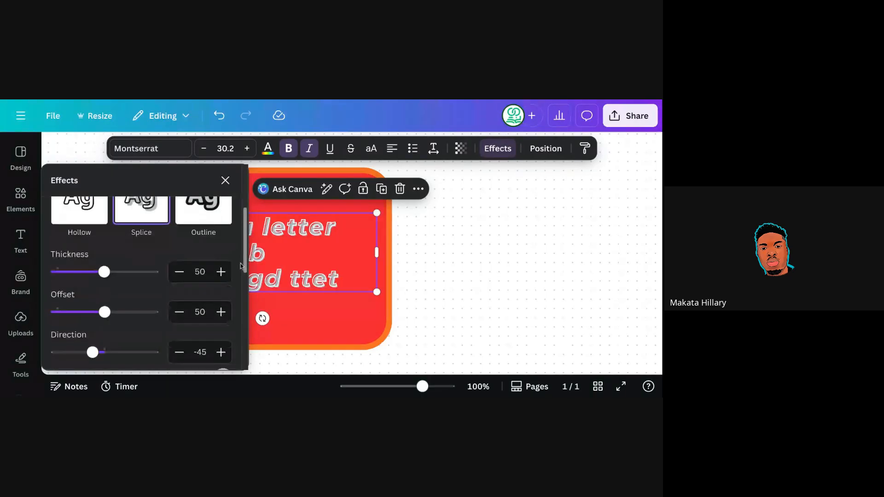
{"action": "scroll", "coordinate": [240, 265], "scroll_direction": "down", "scroll_amount": 3}
{"action": "left_click", "coordinate": [140, 306]}
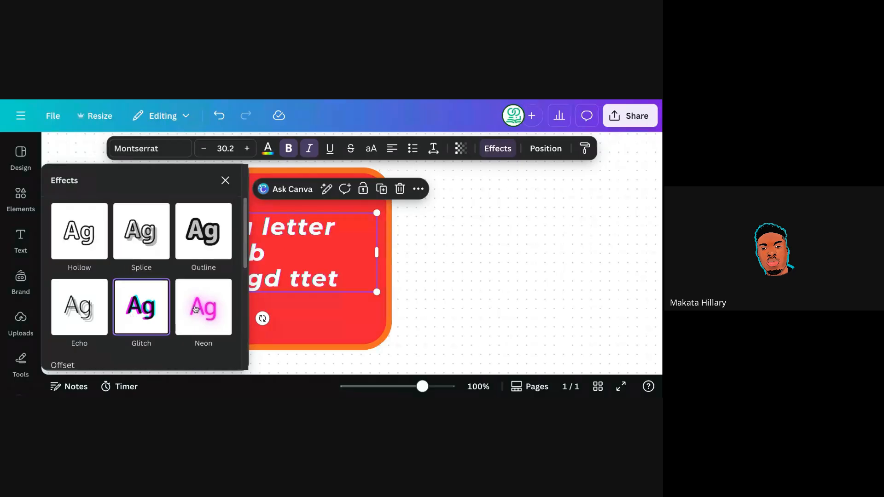
{"action": "left_click", "coordinate": [195, 309]}
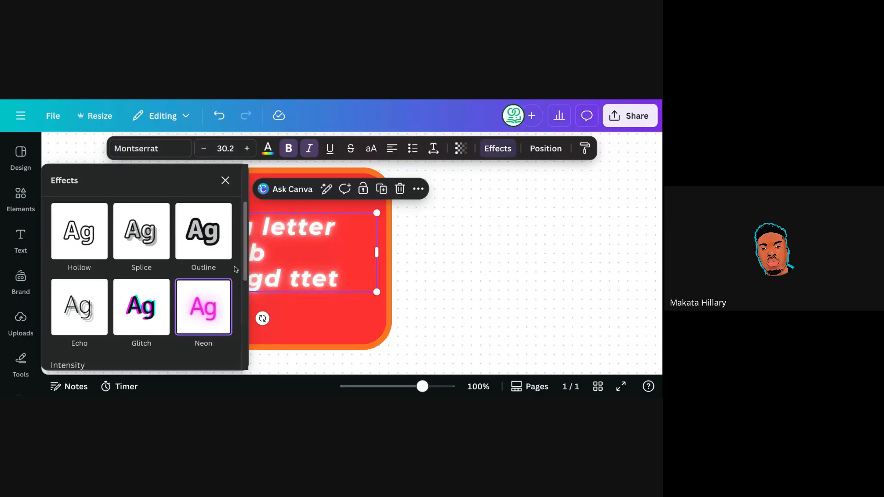
{"action": "left_click", "coordinate": [85, 303]}
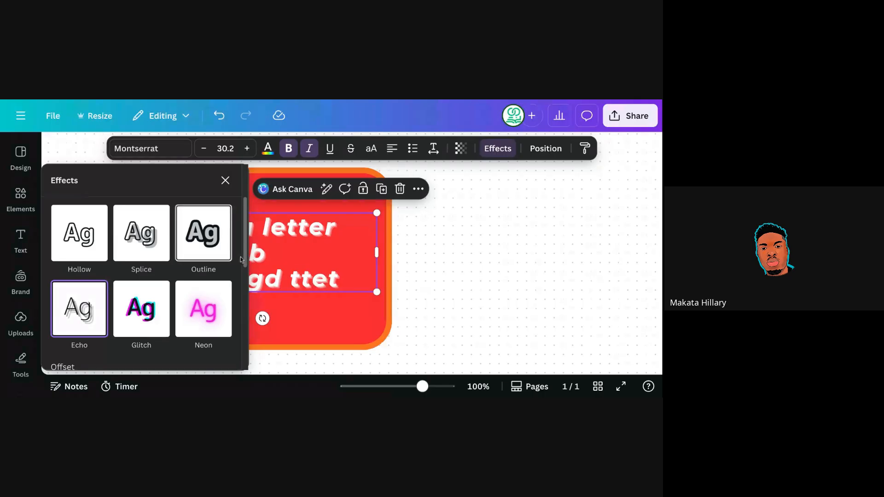
Apply the Outline effect to the three-line text and set the outline colour to black
{"action": "left_click", "coordinate": [207, 251]}
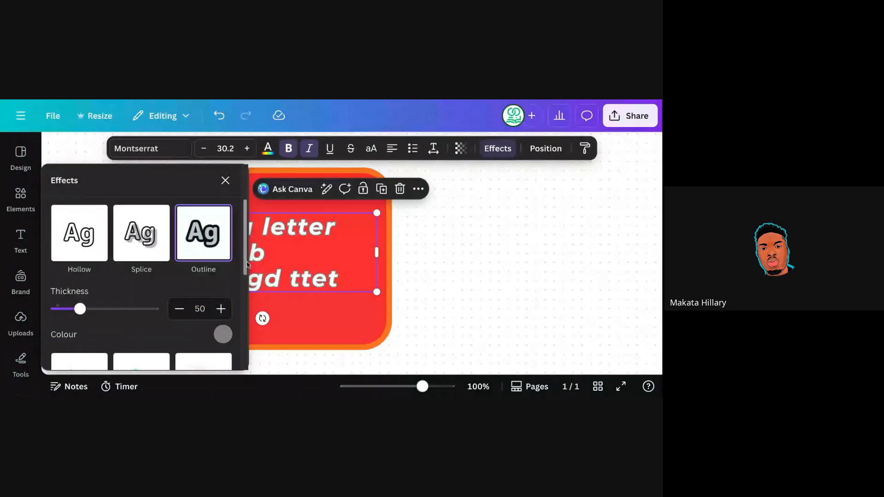
{"action": "scroll", "coordinate": [244, 277], "scroll_direction": "down", "scroll_amount": 1}
{"action": "left_click", "coordinate": [222, 309]}
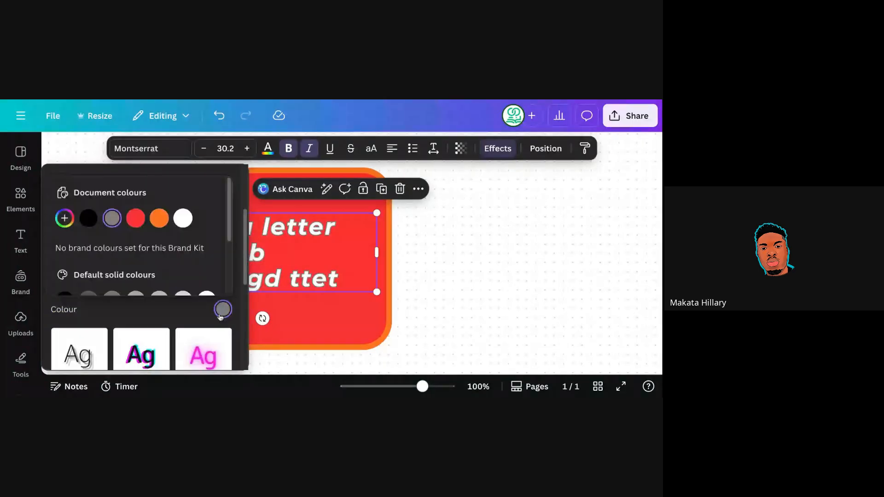
{"action": "left_click", "coordinate": [92, 222]}
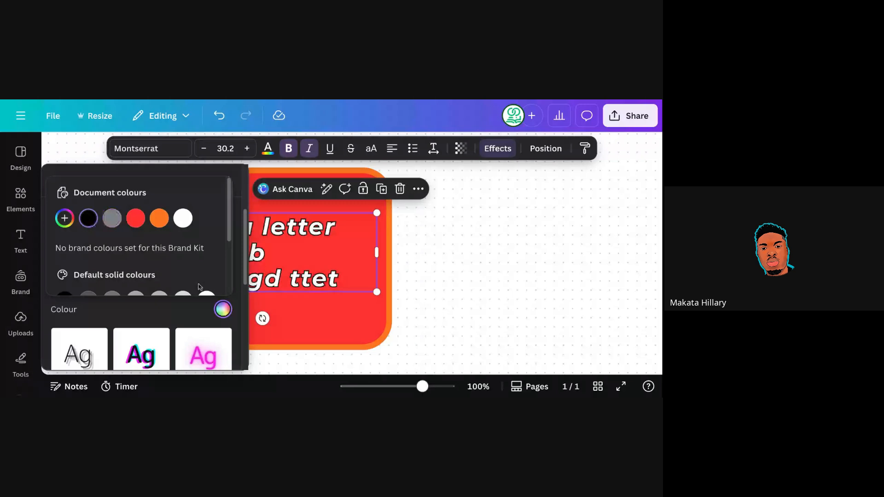
Remove the Outline effect from the three-line text by setting its effect style to None
{"action": "left_click", "coordinate": [430, 260]}
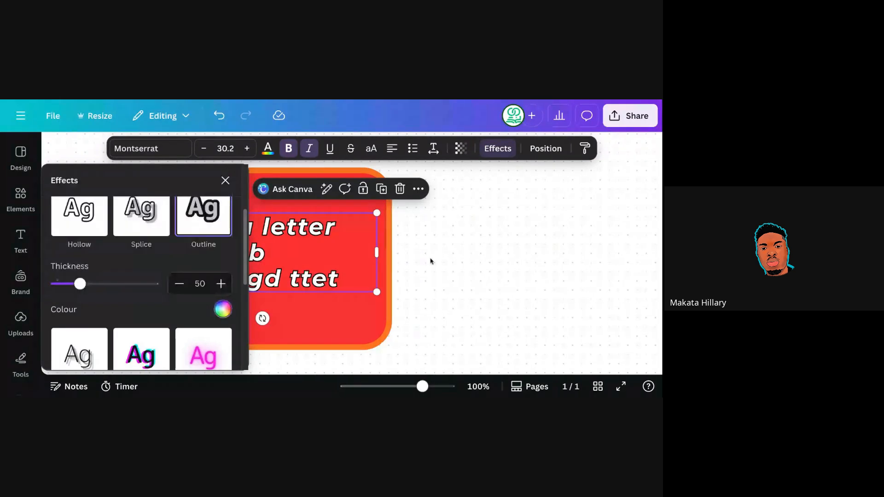
{"action": "left_click", "coordinate": [431, 260]}
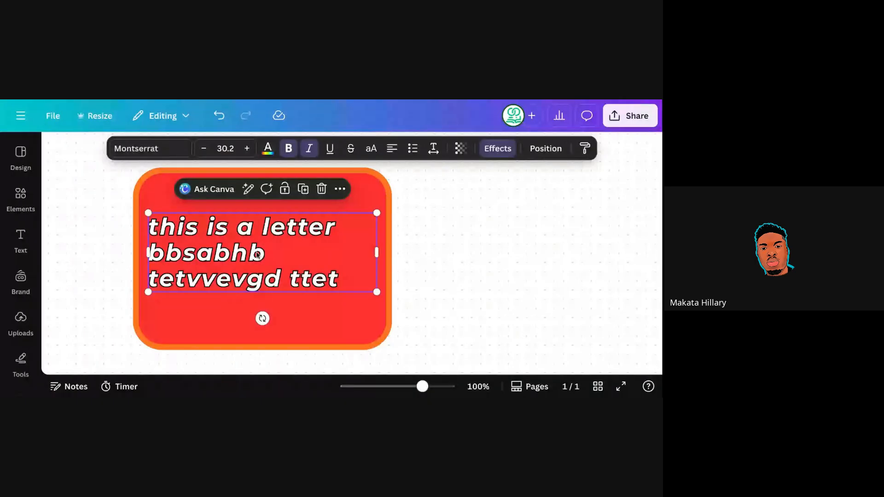
{"action": "left_click", "coordinate": [404, 252]}
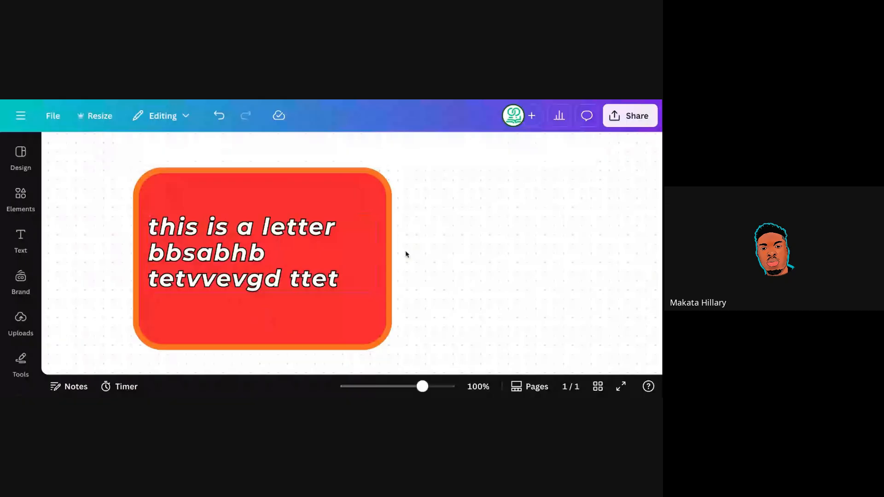
{"action": "left_click", "coordinate": [252, 251]}
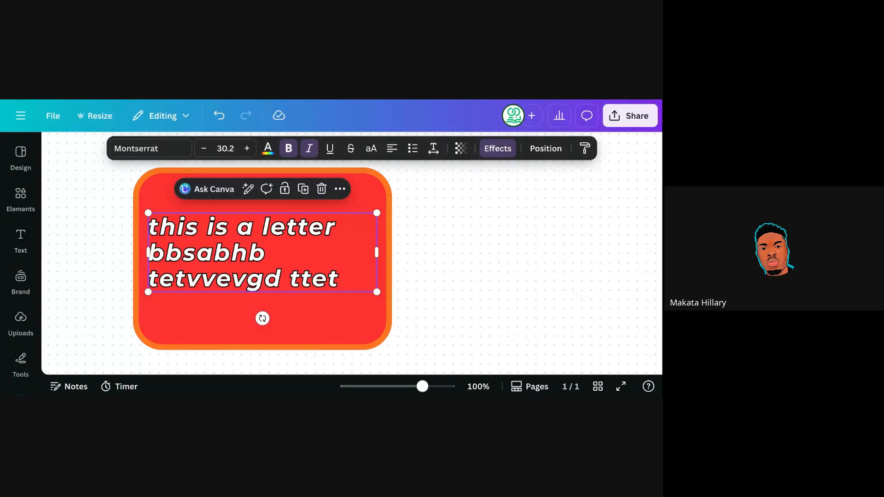
{"action": "left_click", "coordinate": [498, 148]}
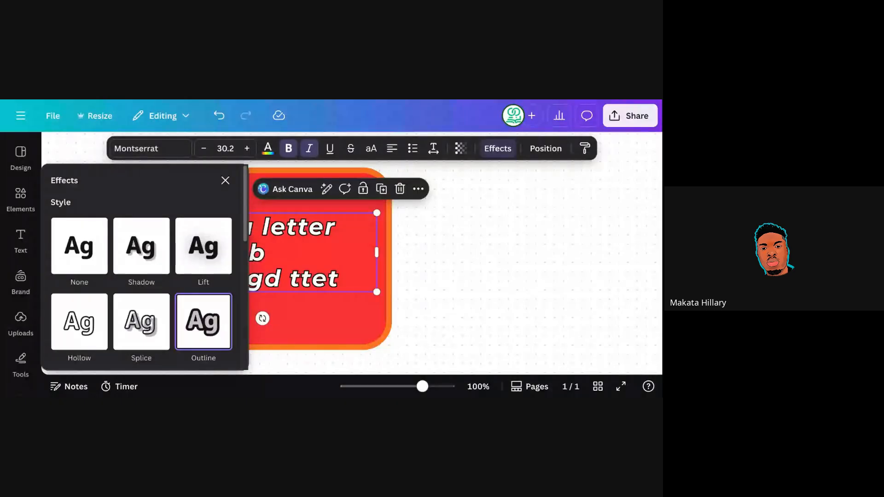
{"action": "left_click", "coordinate": [105, 238]}
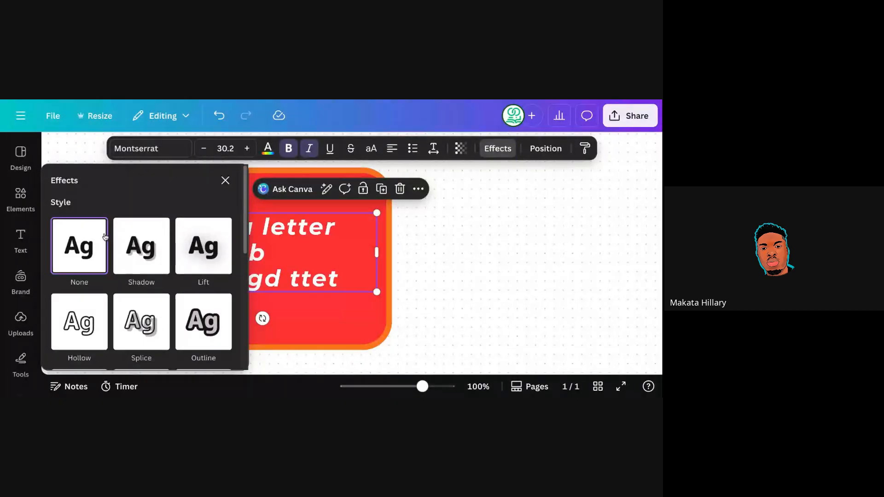
{"action": "left_click", "coordinate": [225, 181]}
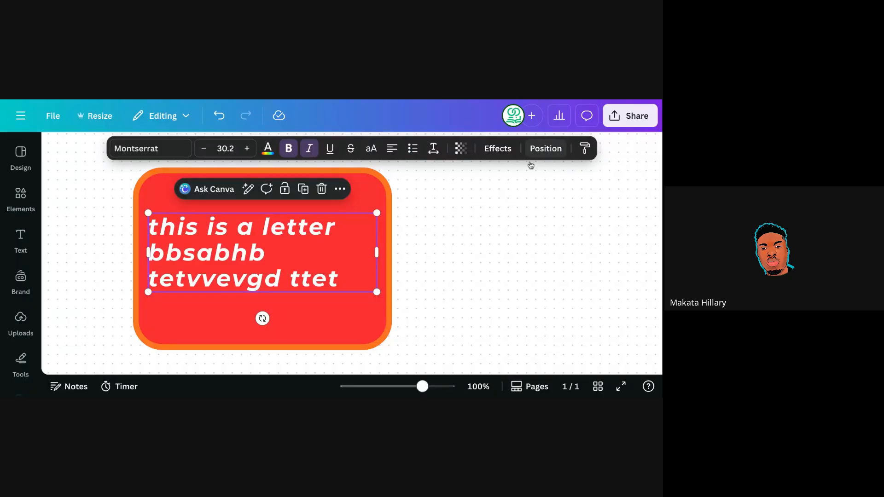
Shift the red rounded rectangle to the right and duplicate it
{"action": "left_click", "coordinate": [353, 200]}
{"action": "left_click_drag", "start_coordinate": [353, 200], "coordinate": [412, 193]}
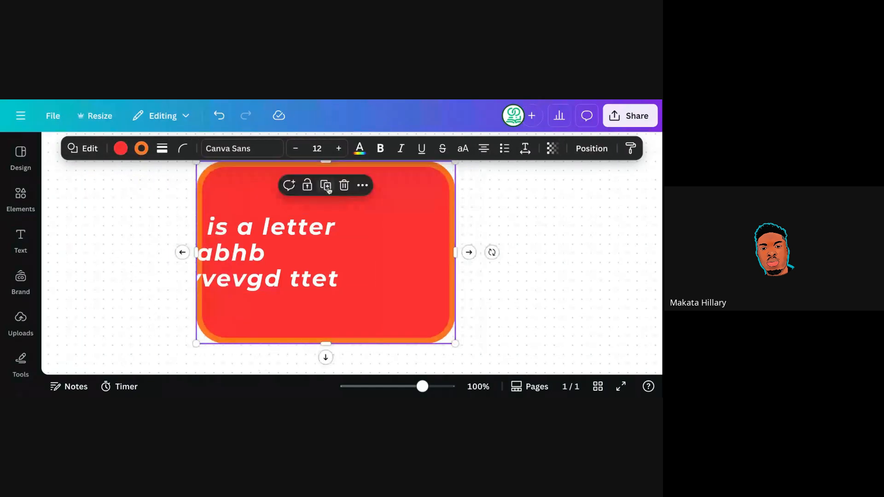
{"action": "left_click", "coordinate": [326, 186]}
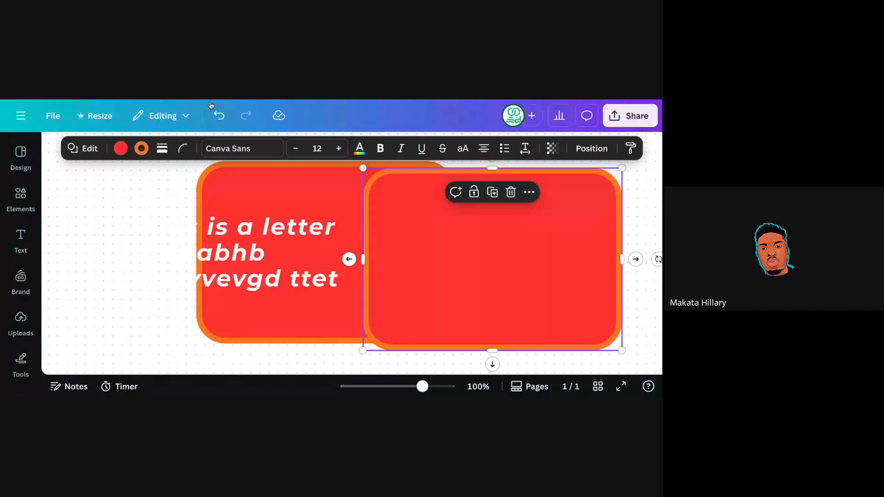
Fill the duplicated rectangle with black, keeping its orange border
{"action": "left_click", "coordinate": [121, 149]}
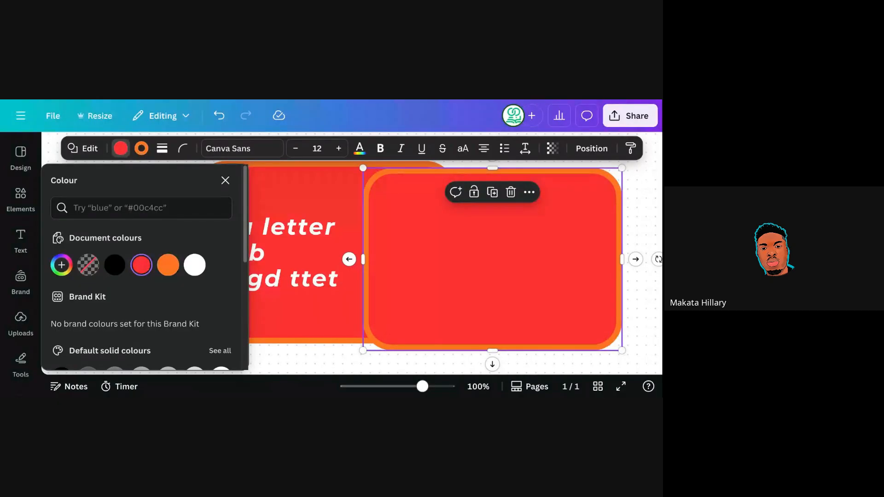
{"action": "left_click", "coordinate": [115, 265]}
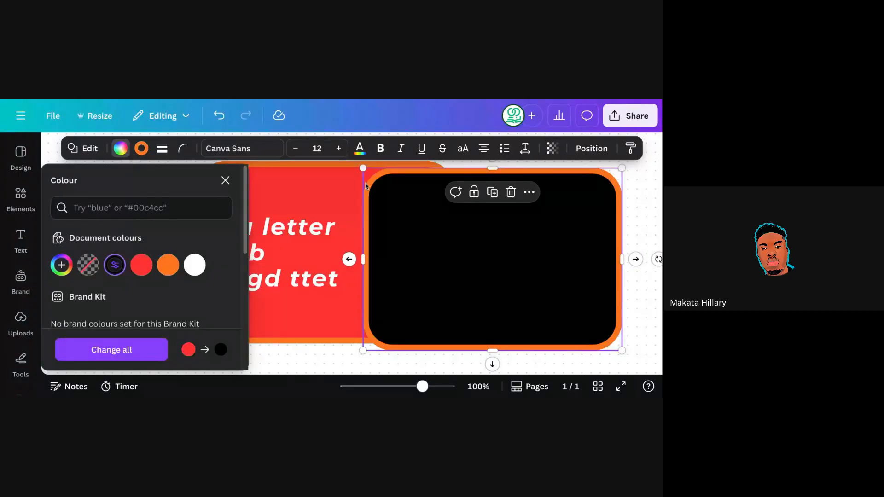
{"action": "key", "text": "ctrl+a"}
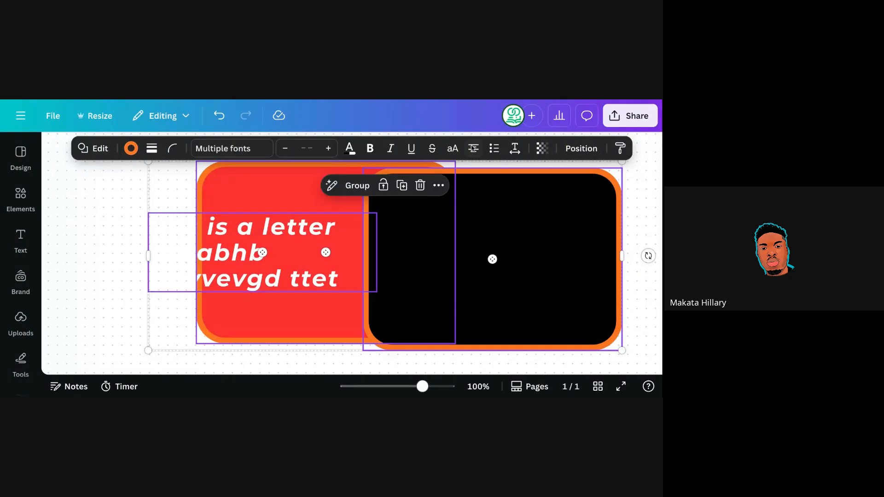
{"action": "left_click", "coordinate": [642, 205]}
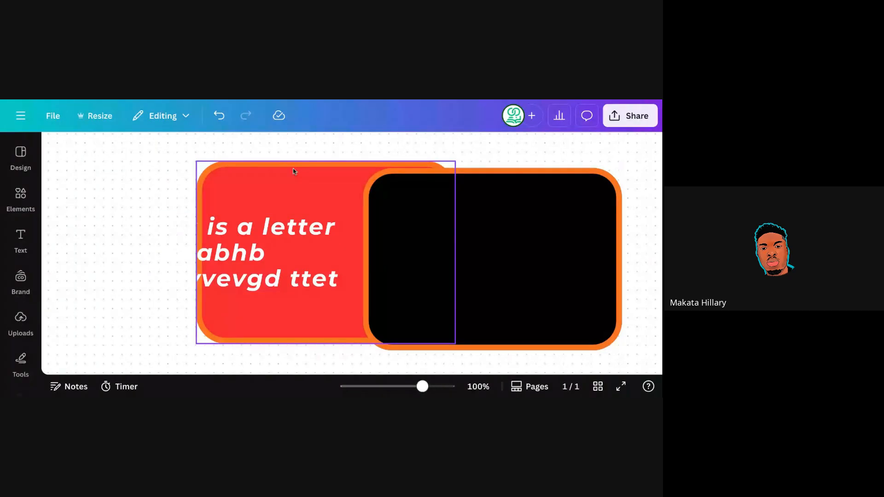
Reposition both rectangles and the three-line text so the black rectangle overlaps the red one and part of the text
{"action": "left_click", "coordinate": [437, 194]}
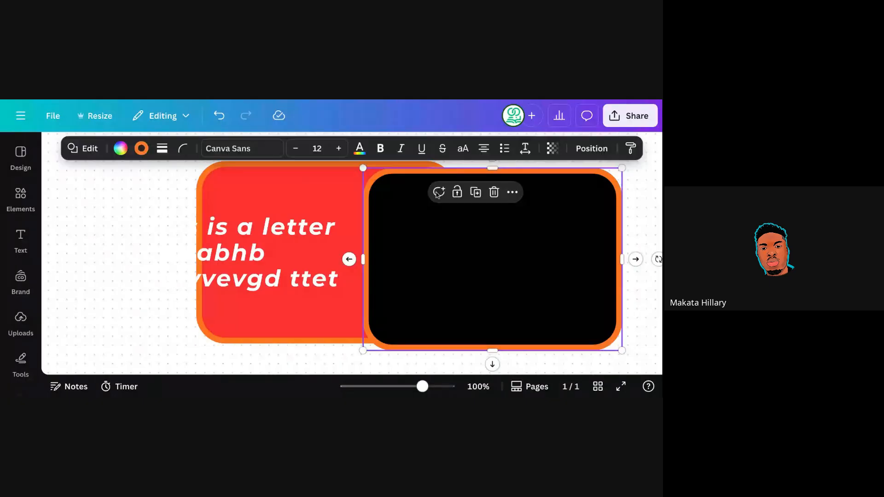
{"action": "left_click_drag", "start_coordinate": [437, 193], "coordinate": [446, 190]}
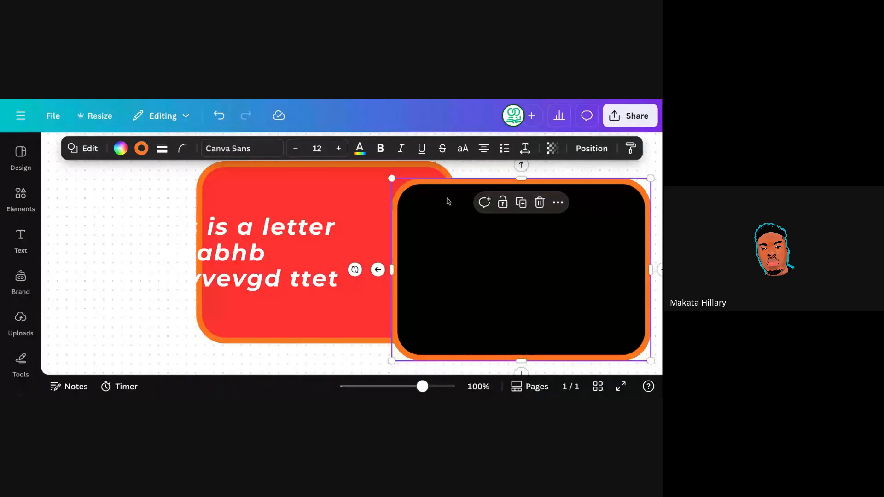
{"action": "left_click_drag", "start_coordinate": [449, 201], "coordinate": [434, 210]}
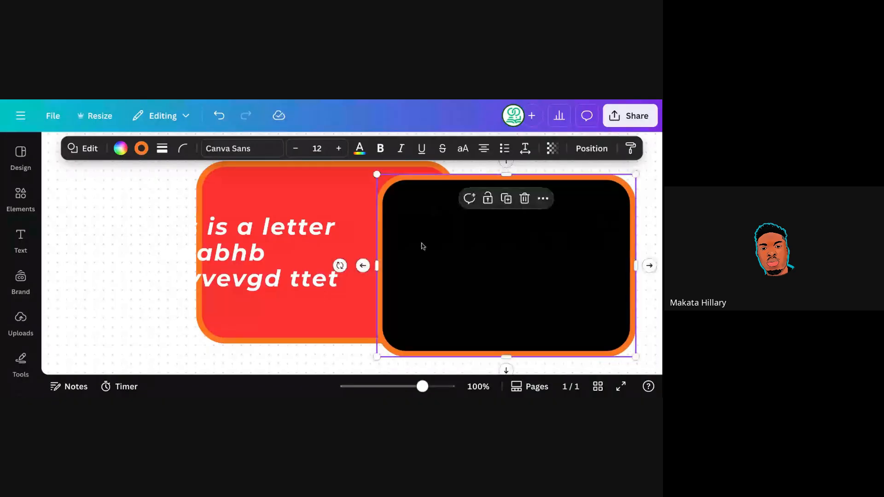
{"action": "left_click", "coordinate": [333, 192]}
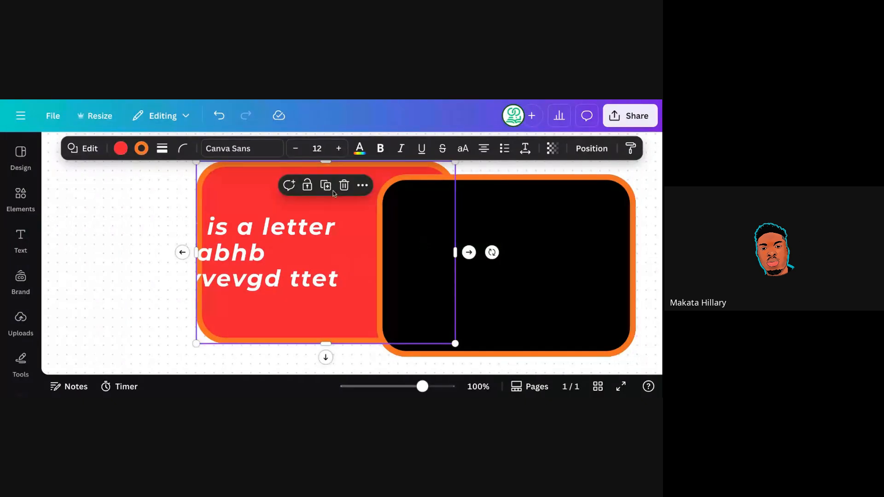
{"action": "left_click_drag", "start_coordinate": [267, 244], "coordinate": [249, 239]}
{"action": "left_click_drag", "start_coordinate": [235, 255], "coordinate": [319, 248]}
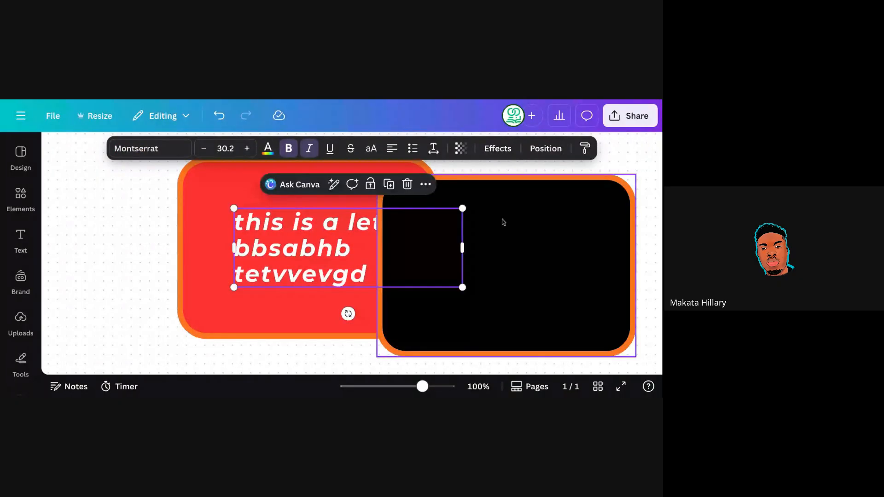
{"action": "left_click", "coordinate": [503, 222]}
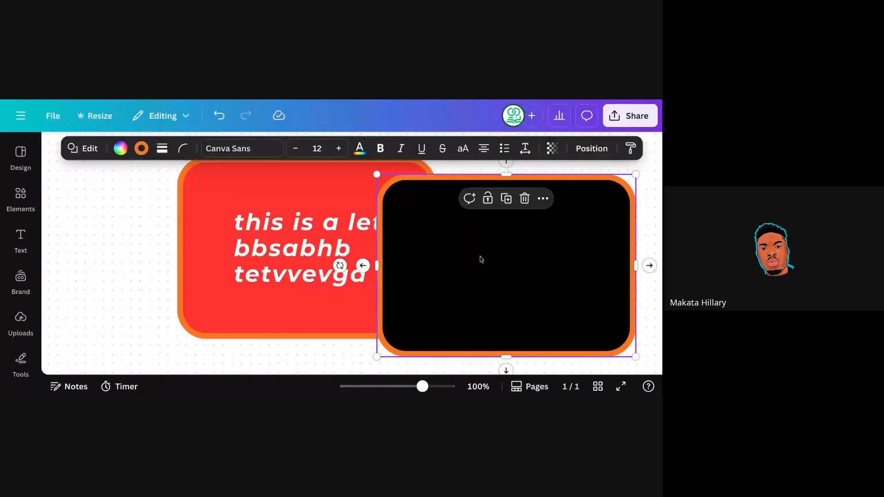
{"action": "left_click_drag", "start_coordinate": [477, 251], "coordinate": [423, 251]}
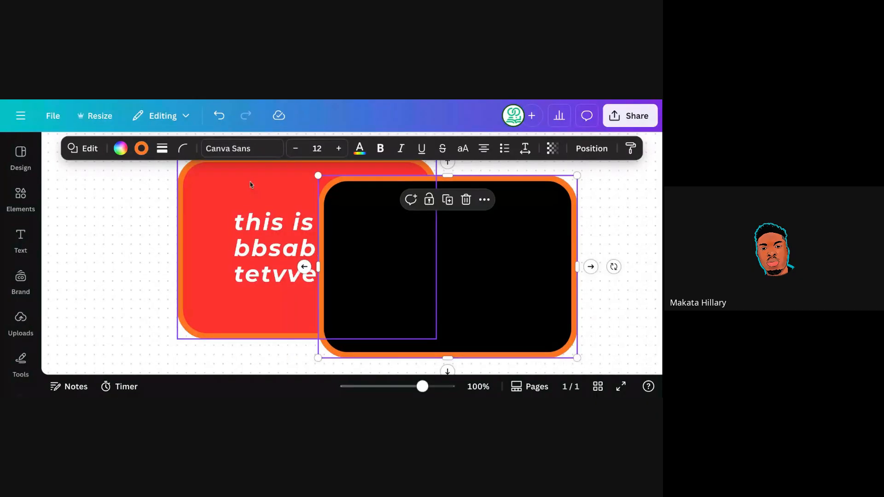
Bring the three-line text forward, above the black rectangle
{"action": "left_click", "coordinate": [581, 154]}
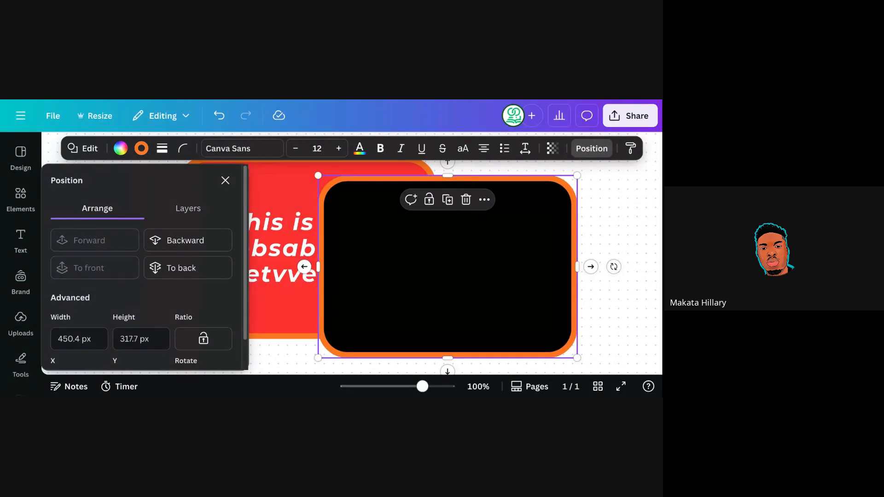
{"action": "left_click", "coordinate": [257, 260]}
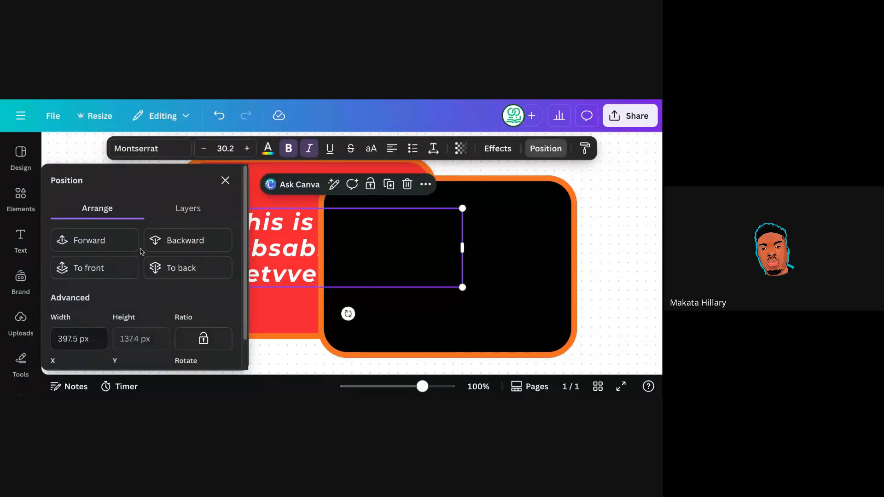
{"action": "left_click", "coordinate": [100, 242]}
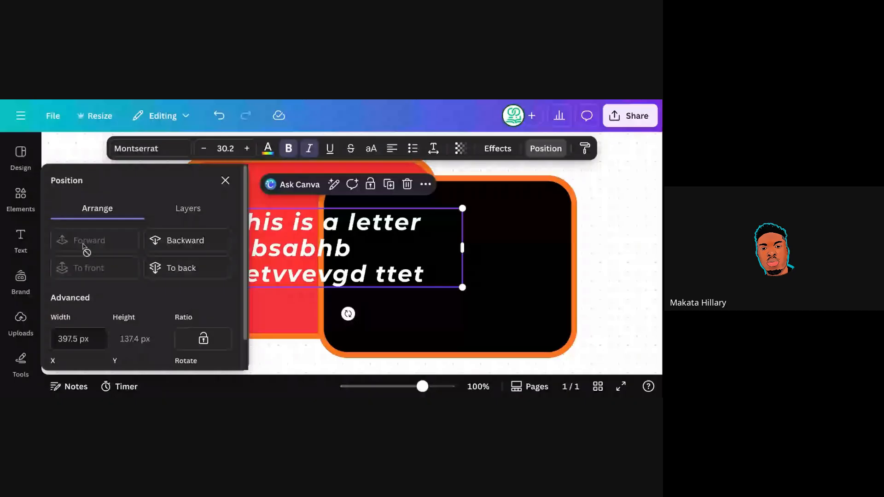
Try the Backward, To front and To back layer orders on the three-line text, and return it to the front
{"action": "left_click", "coordinate": [168, 247]}
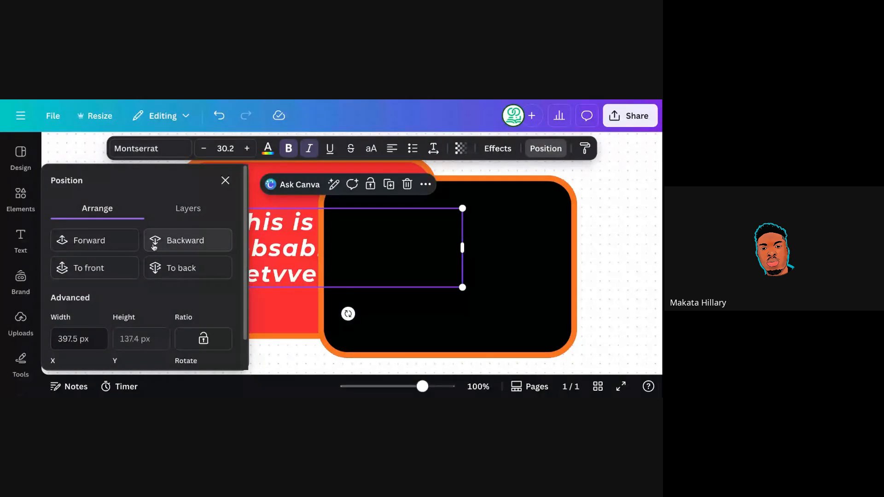
{"action": "left_click", "coordinate": [100, 271]}
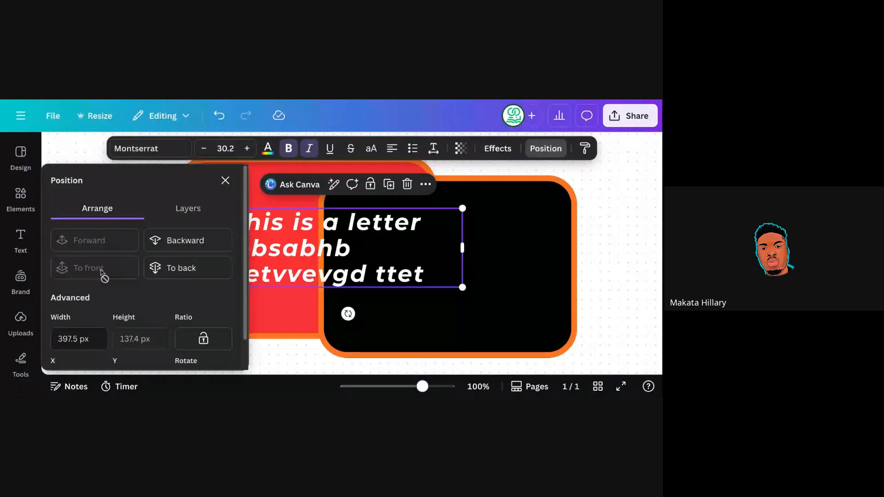
{"action": "left_click", "coordinate": [192, 271]}
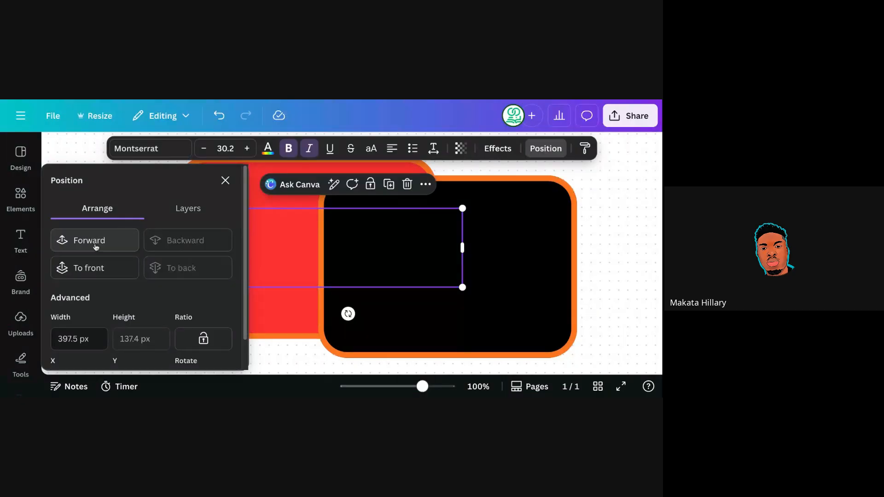
{"action": "left_click", "coordinate": [96, 247]}
{"action": "left_click", "coordinate": [92, 267]}
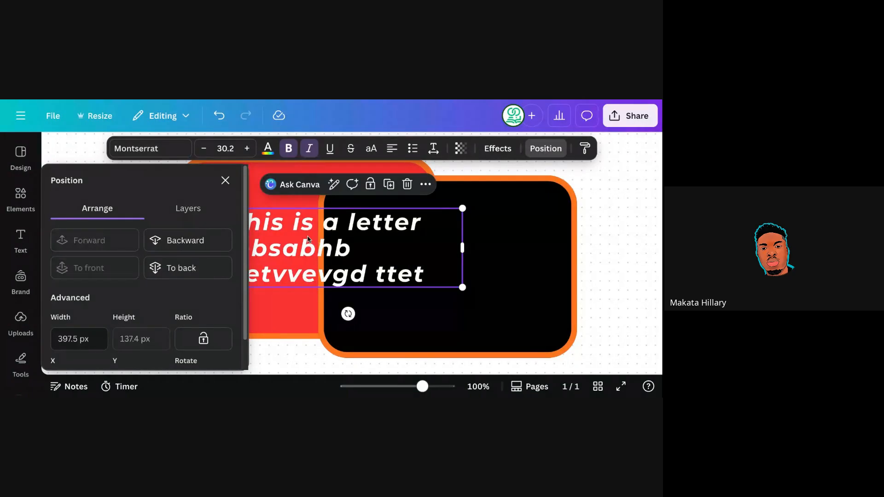
{"action": "left_click", "coordinate": [224, 181]}
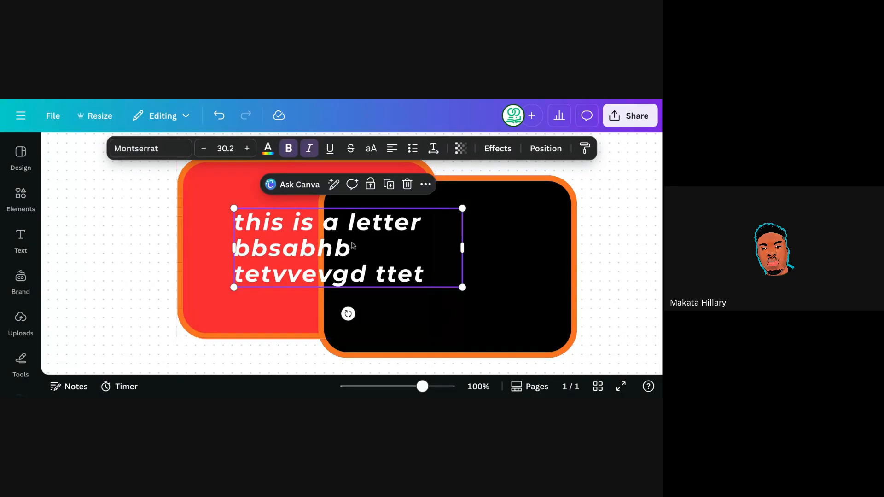
Move the three-line text fully onto the black rectangle
{"action": "mouse_move", "coordinate": [331, 231]}
{"action": "left_mouse_down"}
{"action": "mouse_move", "coordinate": [346, 230]}
{"action": "mouse_move", "coordinate": [333, 230]}
{"action": "left_mouse_up"}
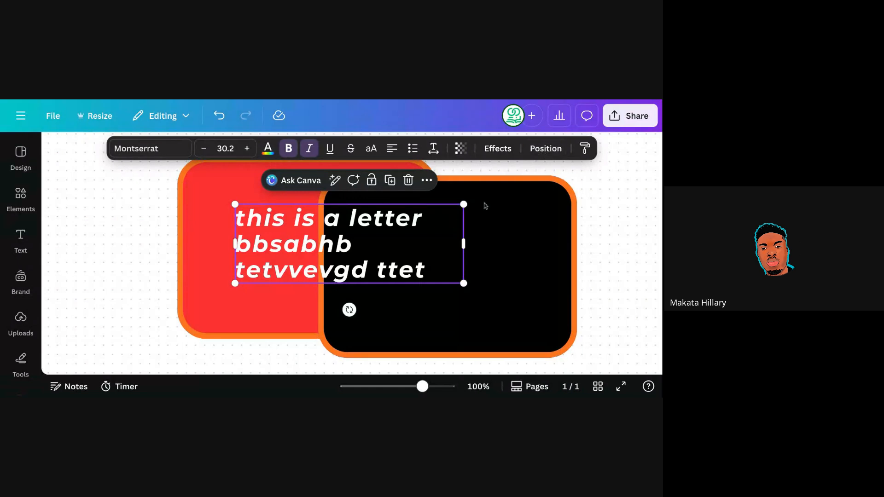
{"action": "left_click", "coordinate": [545, 149]}
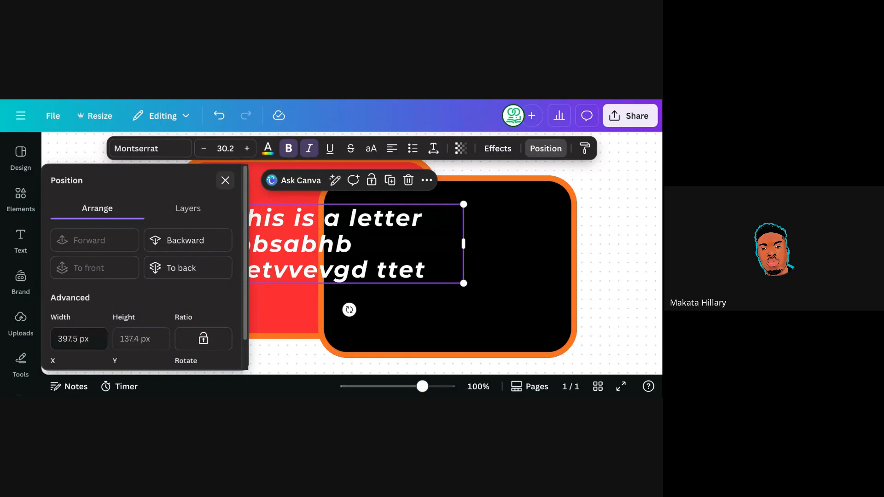
{"action": "left_click", "coordinate": [225, 180]}
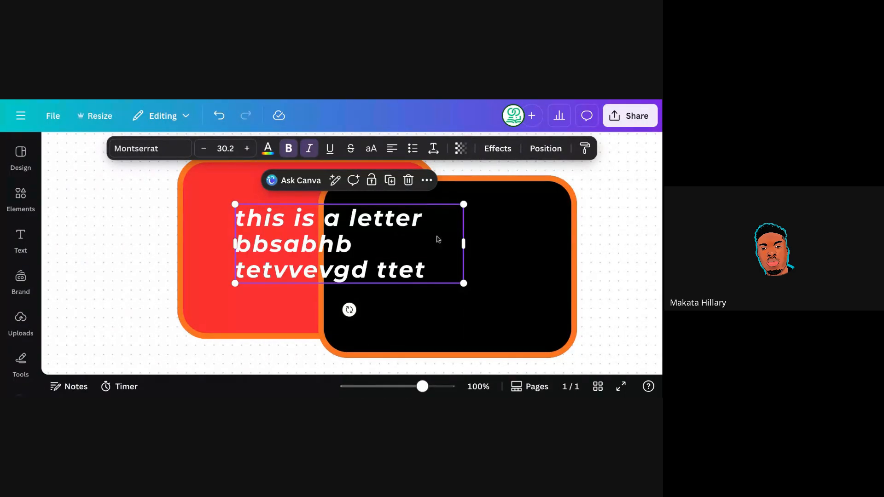
{"action": "left_click_drag", "start_coordinate": [300, 232], "coordinate": [398, 240]}
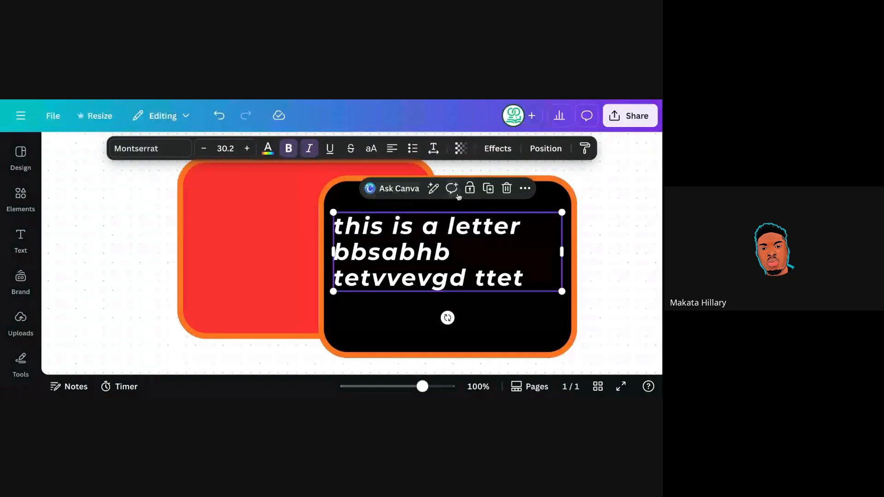
{"action": "left_click_drag", "start_coordinate": [397, 264], "coordinate": [397, 246]}
Shift the black rectangle slightly sideways behind the three-line text, lock its position only, and test the lock by trying to move it
{"action": "left_click", "coordinate": [343, 210]}
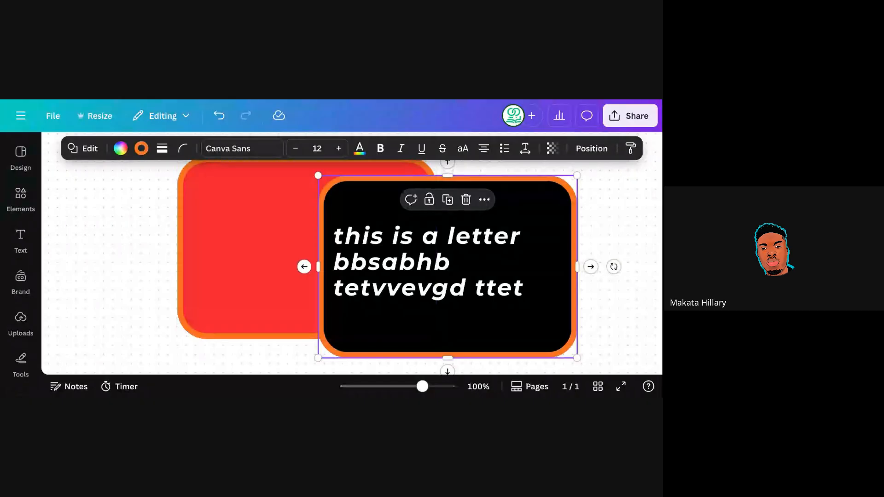
{"action": "left_click_drag", "start_coordinate": [520, 209], "coordinate": [492, 207]}
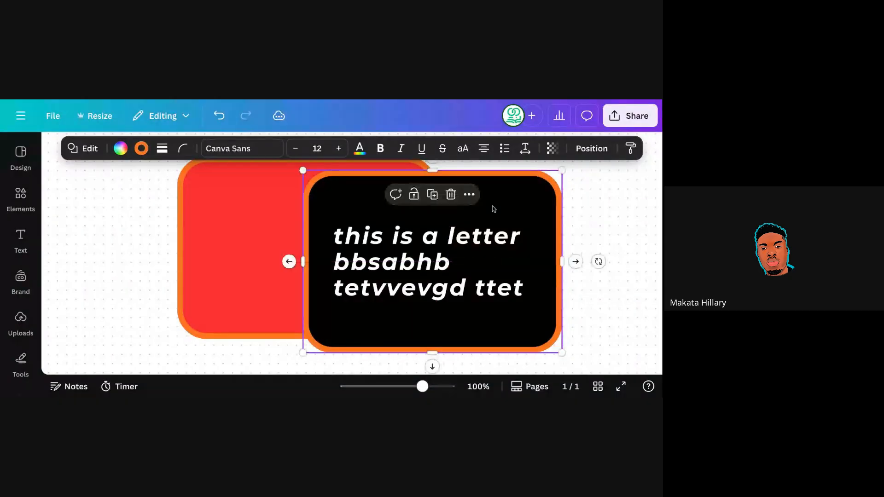
{"action": "left_click", "coordinate": [414, 196]}
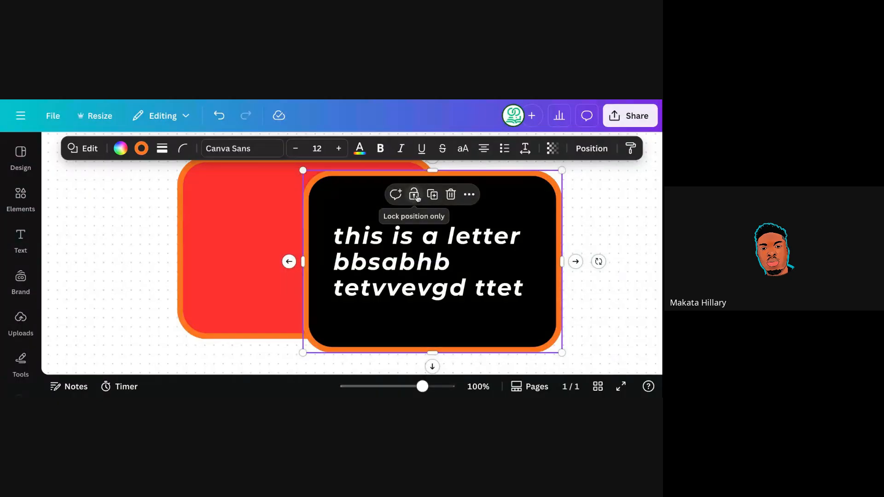
{"action": "mouse_move", "coordinate": [502, 198]}
{"action": "left_mouse_down"}
{"action": "mouse_move", "coordinate": [588, 196]}
{"action": "mouse_move", "coordinate": [545, 203]}
{"action": "mouse_move", "coordinate": [538, 186]}
{"action": "mouse_move", "coordinate": [487, 211]}
{"action": "left_mouse_up"}
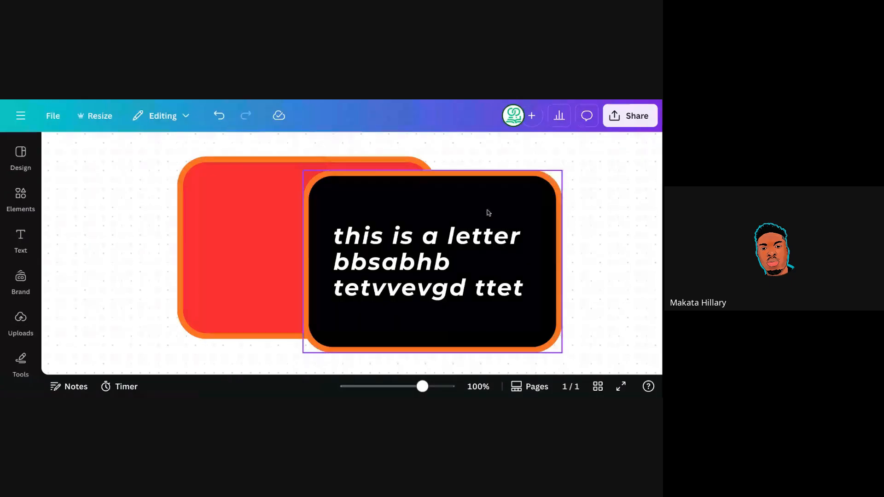
Change the black rectangle from position lock to full lock, unlock it, and shift it slightly behind the text
{"action": "left_click", "coordinate": [393, 222]}
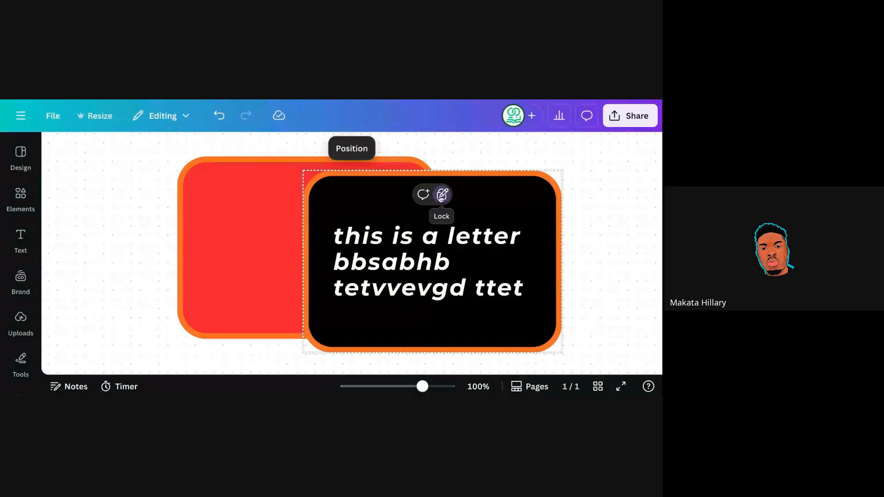
{"action": "left_click", "coordinate": [442, 195]}
{"action": "left_click", "coordinate": [441, 196]}
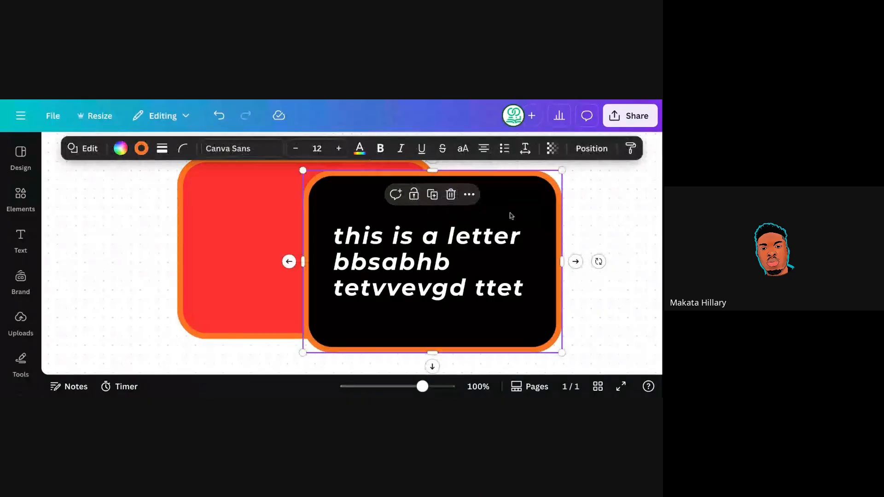
{"action": "left_click_drag", "start_coordinate": [522, 214], "coordinate": [493, 211]}
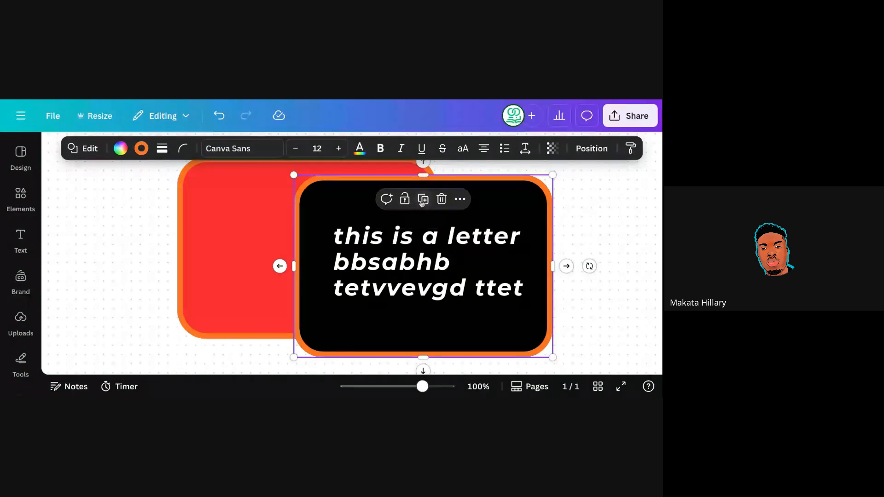
Duplicate the black rectangle and delete the copy, doing this twice
{"action": "left_click", "coordinate": [422, 200]}
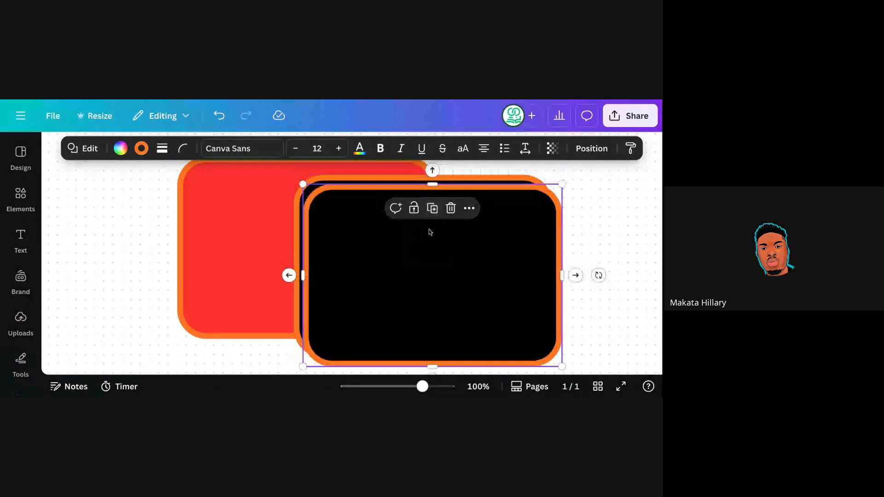
{"action": "left_click_drag", "start_coordinate": [430, 232], "coordinate": [453, 228]}
{"action": "left_click", "coordinate": [473, 203]}
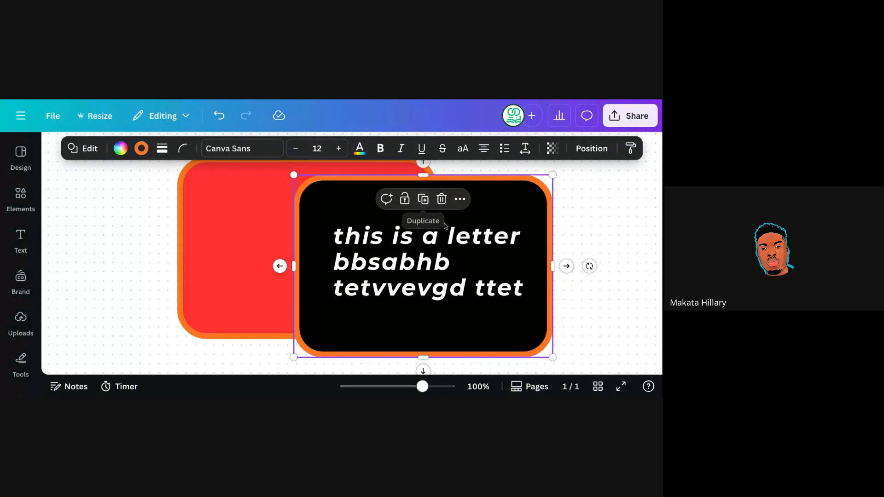
{"action": "left_click", "coordinate": [423, 199]}
{"action": "left_click", "coordinate": [451, 208]}
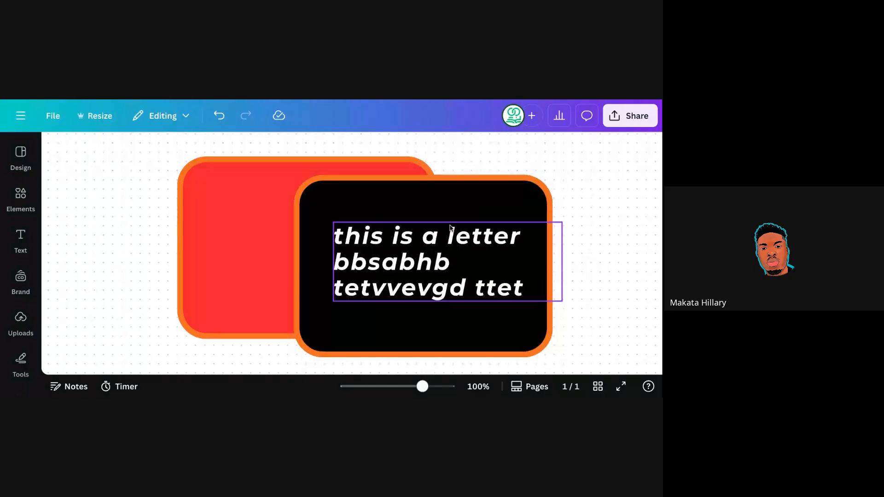
Examine the additional options available for the black rectangle, including Lock, Layer, Link and Alternative text
{"action": "left_click", "coordinate": [451, 227]}
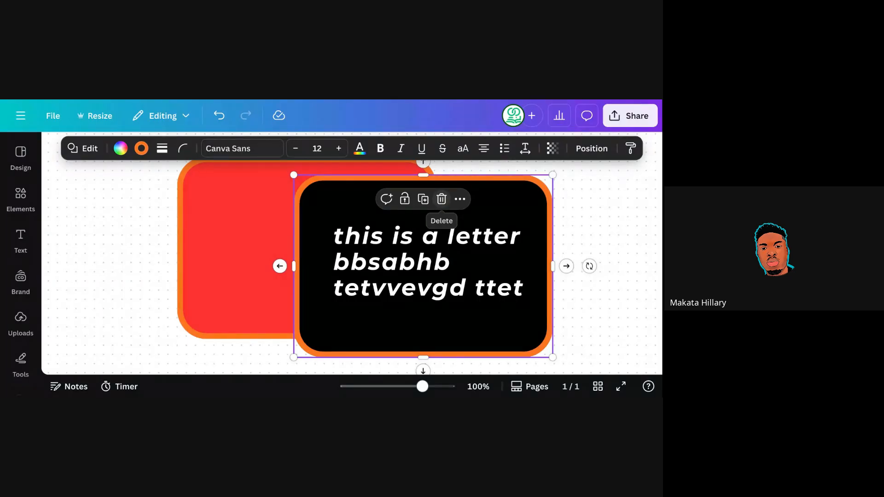
{"action": "left_click", "coordinate": [460, 201]}
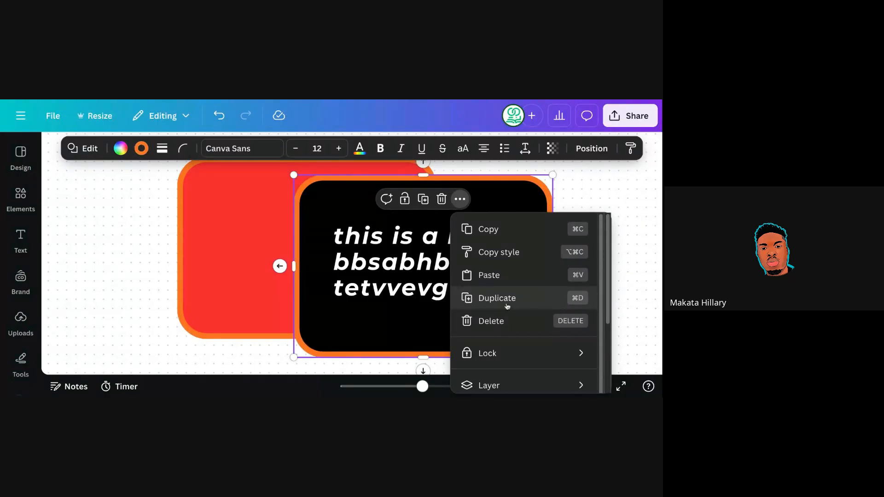
{"action": "left_click_drag", "start_coordinate": [606, 294], "coordinate": [609, 352]}
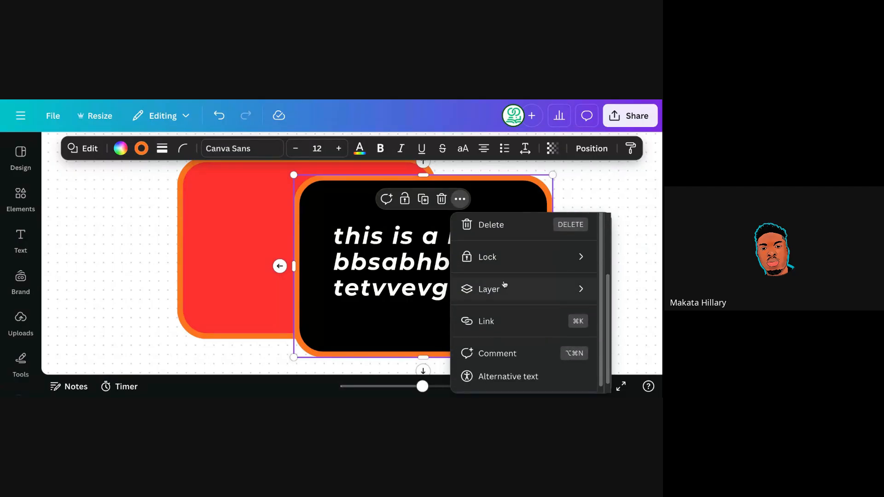
{"action": "mouse_move", "coordinate": [481, 257]}
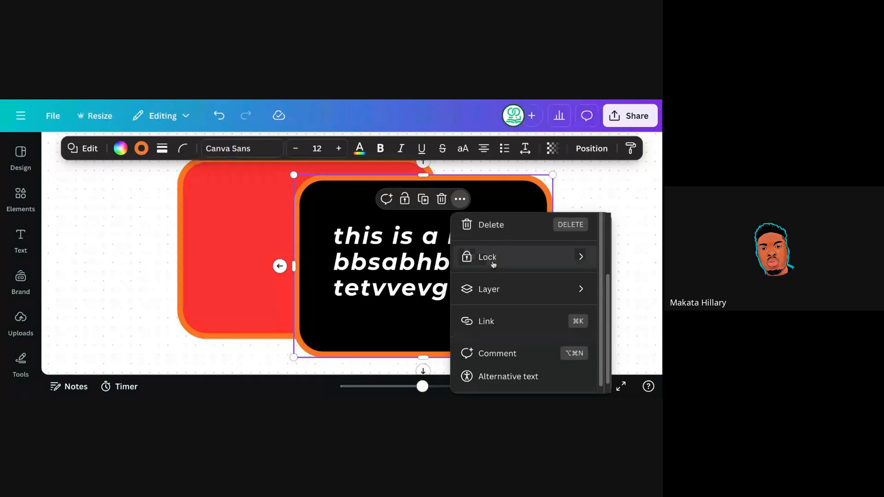
{"action": "left_click", "coordinate": [509, 289]}
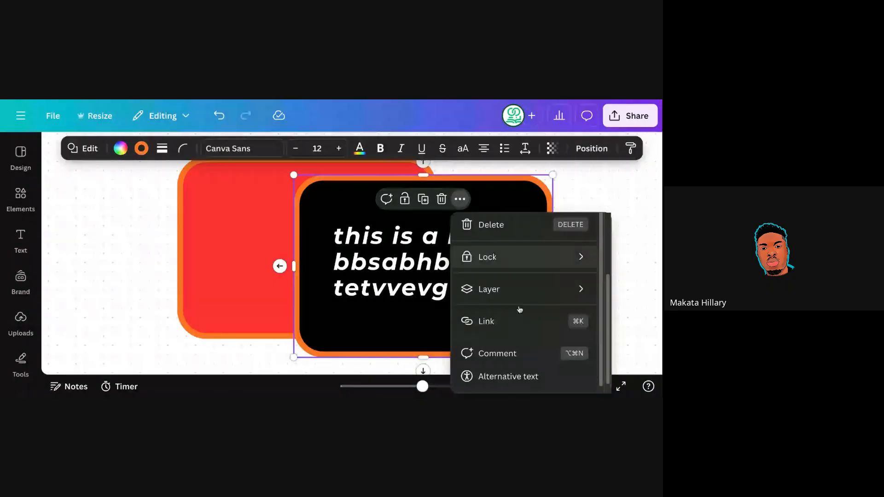
{"action": "left_click", "coordinate": [493, 288]}
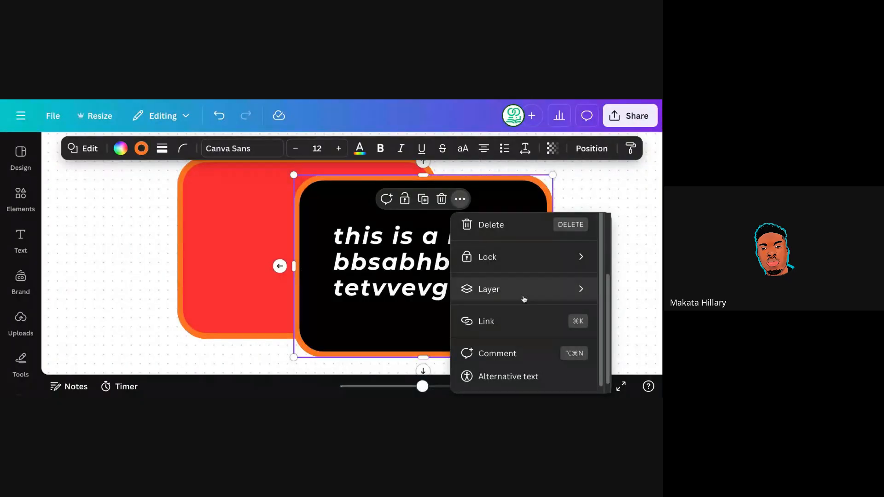
{"action": "scroll", "coordinate": [599, 305], "scroll_direction": "down", "scroll_amount": 1}
{"action": "left_click", "coordinate": [460, 200]}
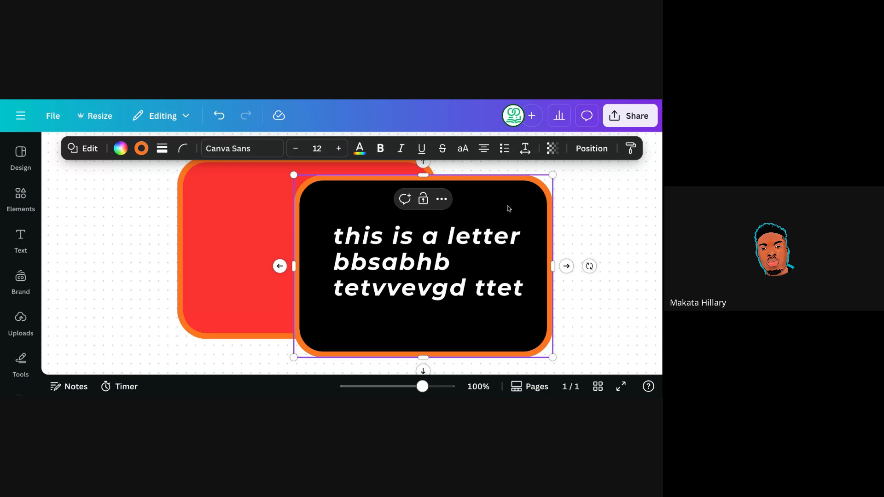
Delete the three-line text and the black rectangle, keeping only the red rectangle on the whiteboard
{"action": "left_click", "coordinate": [431, 253]}
{"action": "key", "text": "Delete"}
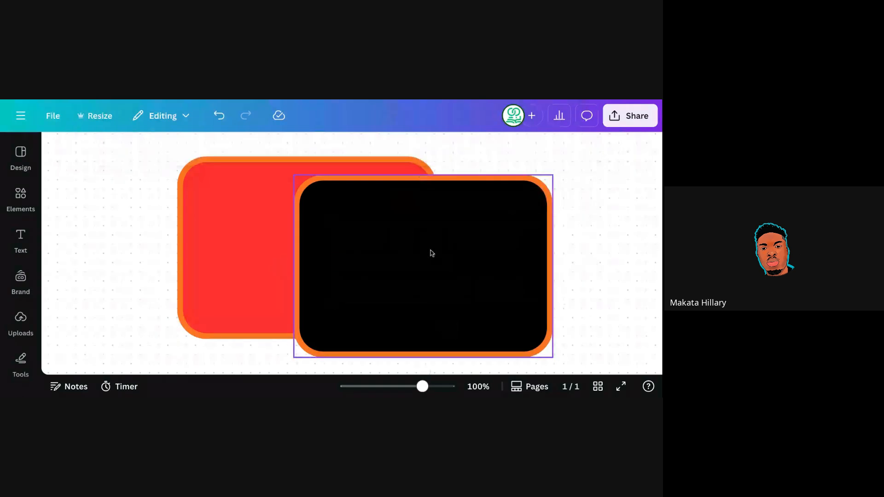
{"action": "key", "text": "Delete"}
Enlarge the red rectangle slightly and move it to one side, leaving empty canvas space beside it
{"action": "left_click_drag", "start_coordinate": [304, 234], "coordinate": [360, 240]}
{"action": "left_click_drag", "start_coordinate": [493, 350], "coordinate": [528, 349]}
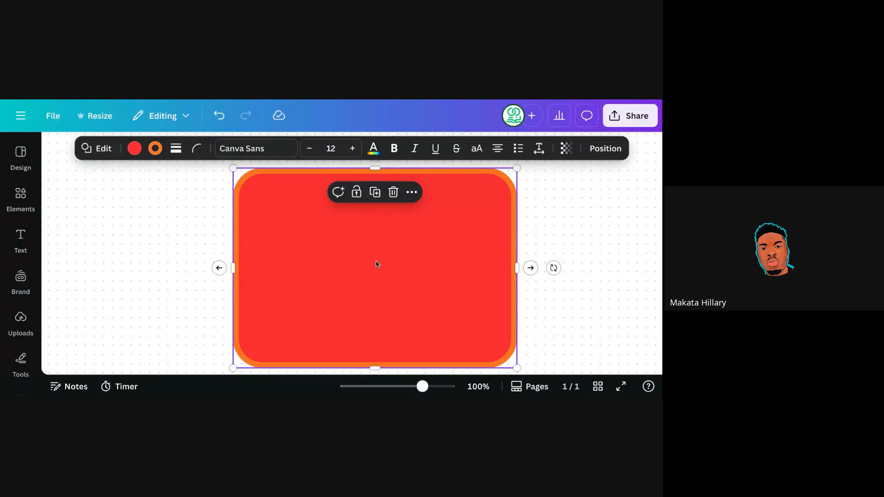
{"action": "mouse_move", "coordinate": [376, 264]}
{"action": "left_mouse_down"}
{"action": "mouse_move", "coordinate": [363, 257]}
{"action": "mouse_move", "coordinate": [368, 264]}
{"action": "left_mouse_up"}
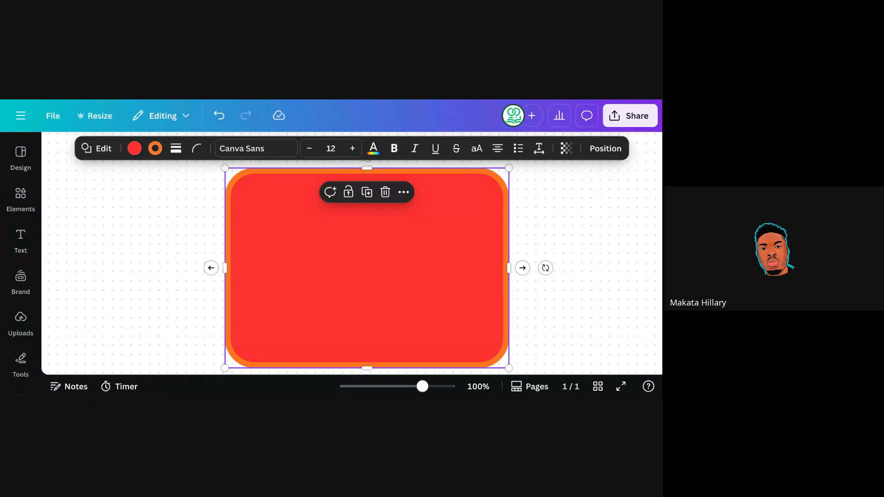
{"action": "left_click", "coordinate": [544, 206]}
{"action": "left_click", "coordinate": [395, 222]}
{"action": "left_click_drag", "start_coordinate": [375, 255], "coordinate": [365, 258]}
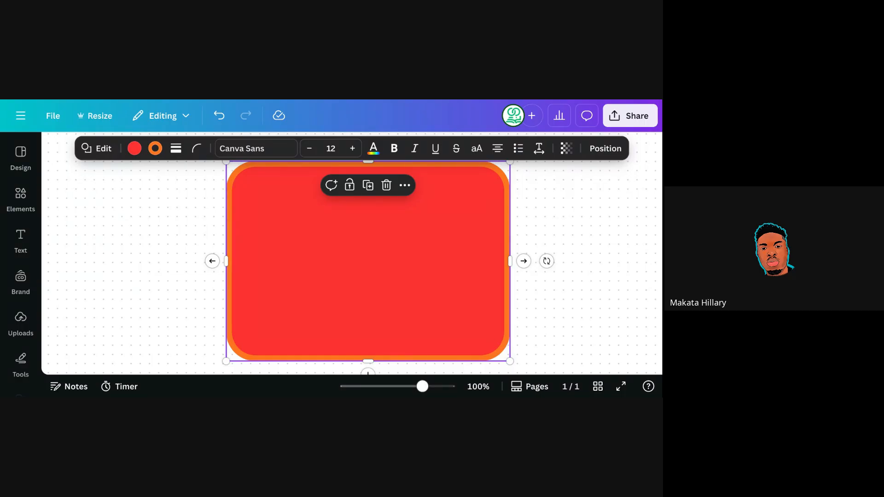
{"action": "left_click_drag", "start_coordinate": [328, 226], "coordinate": [215, 225]}
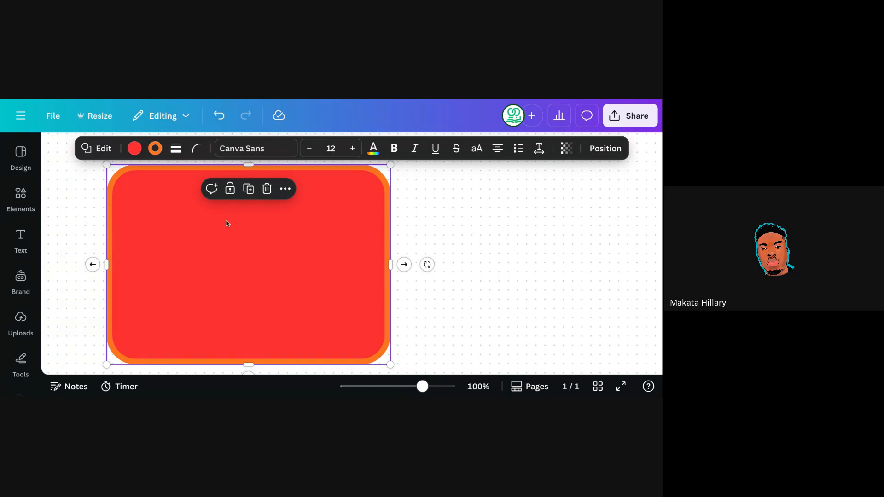
{"action": "left_click", "coordinate": [21, 196]}
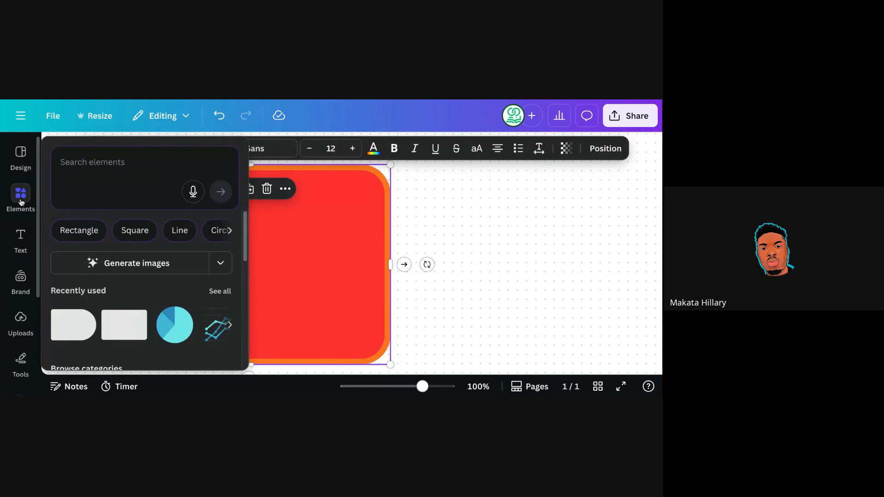
{"action": "left_click", "coordinate": [95, 165]}
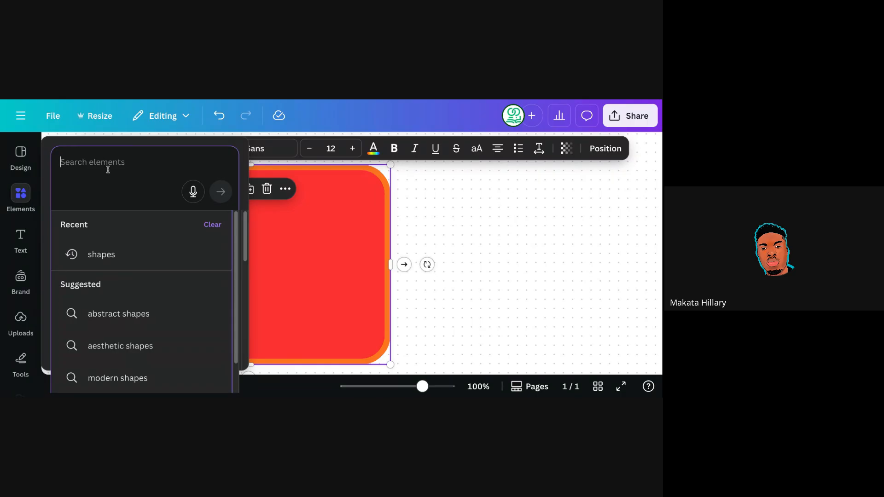
{"action": "key", "text": "Escape"}
{"action": "left_click", "coordinate": [416, 193]}
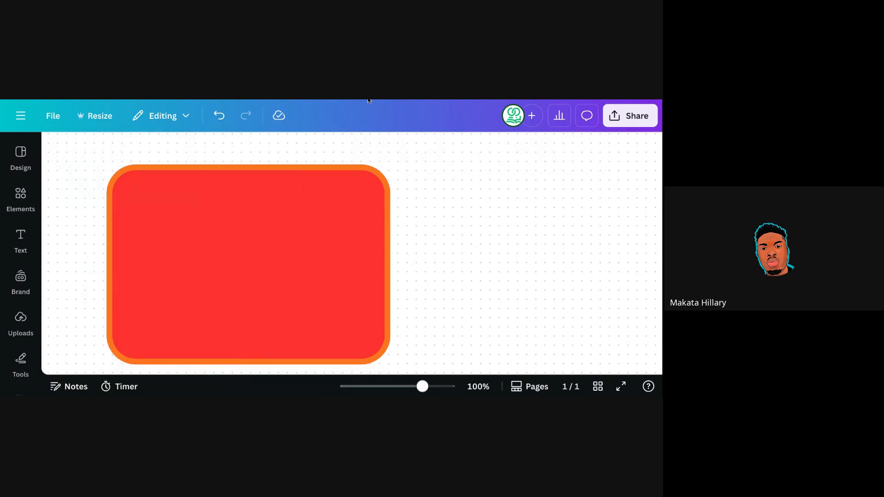
Switch to the Google search tab and replace the query with a search for "stock images"
{"action": "key", "text": "ctrl+Tab"}
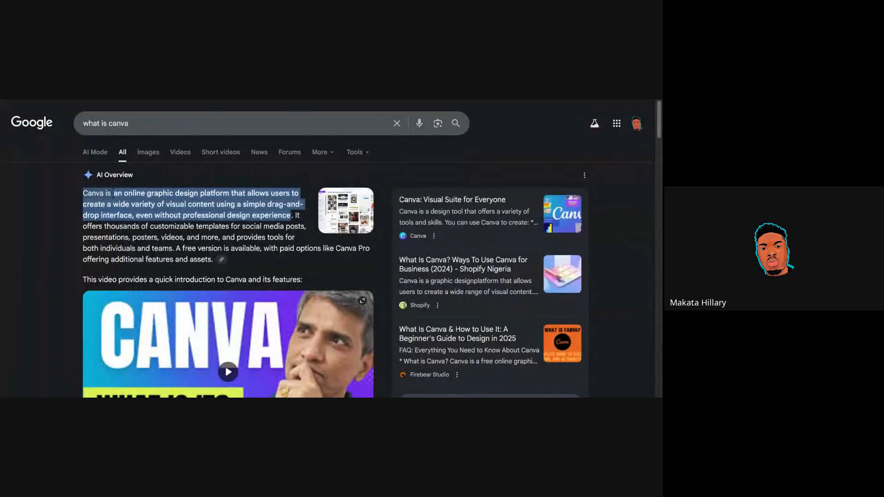
{"action": "triple_click", "coordinate": [177, 128]}
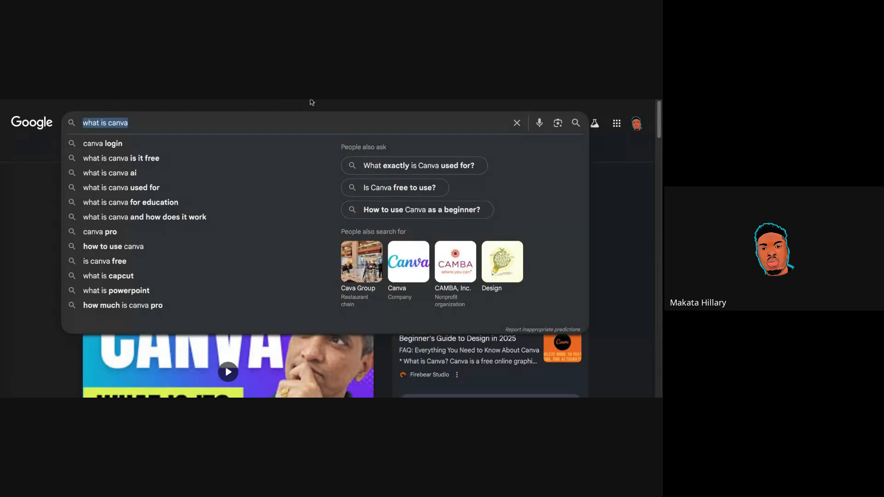
{"action": "type", "text": "pexel"}
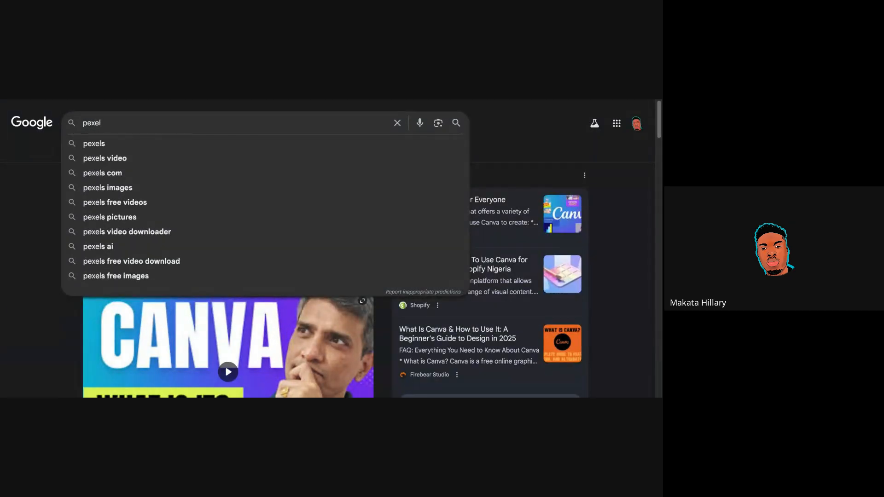
{"action": "type", "text": "sstock "}
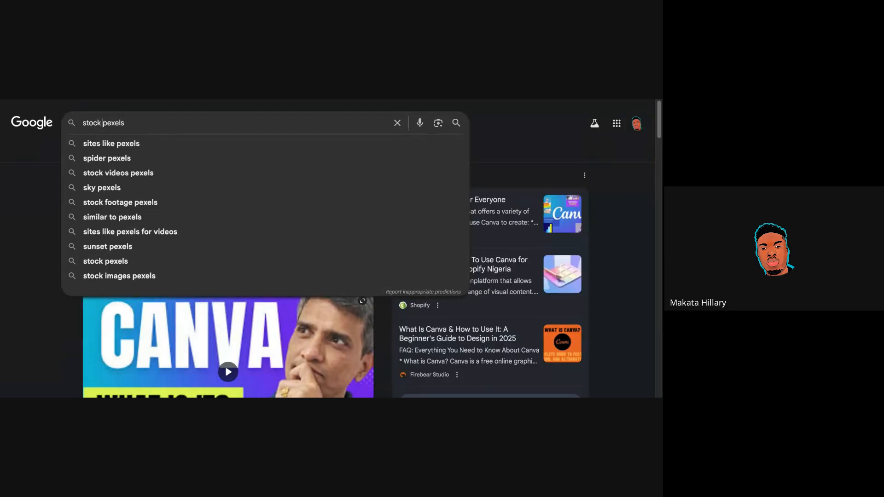
{"action": "type", "text": "images"}
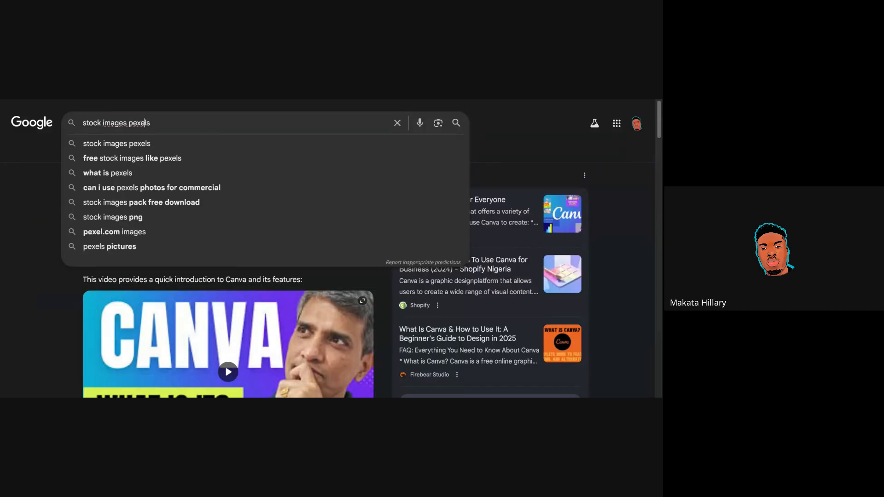
{"action": "key", "text": "BackSpace"}
{"action": "key", "text": "BackSpace"}
{"action": "key", "text": "BackSpace"}
{"action": "key", "text": "BackSpace"}
{"action": "key", "text": "BackSpace"}
{"action": "key", "text": "BackSpace"}
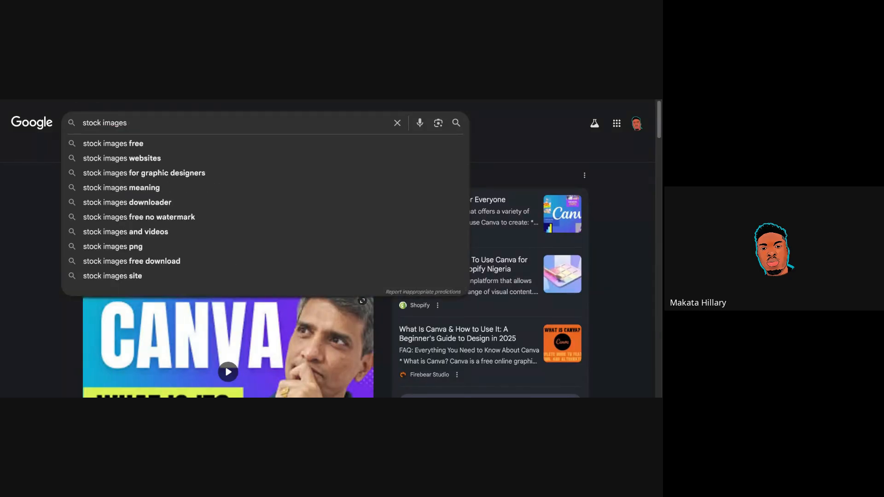
{"action": "key", "text": "Return"}
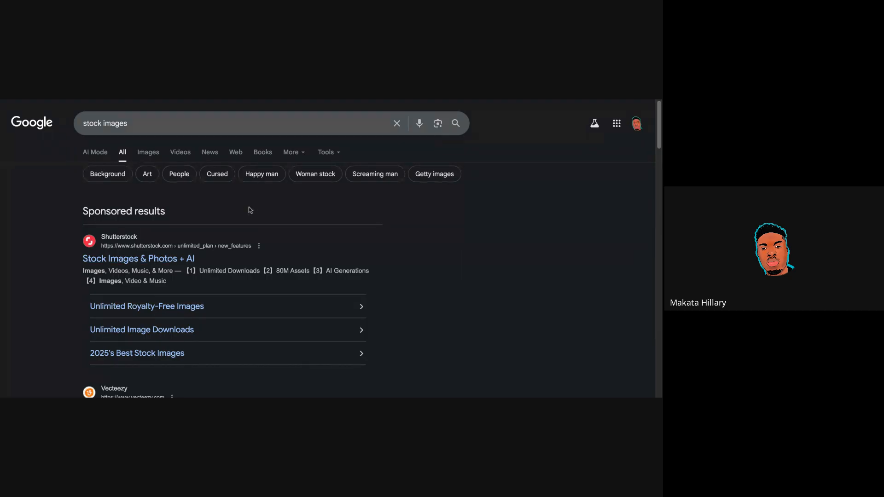
Look through the search results for websites offering stock images
{"action": "scroll", "coordinate": [198, 221], "scroll_direction": "down", "scroll_amount": 2}
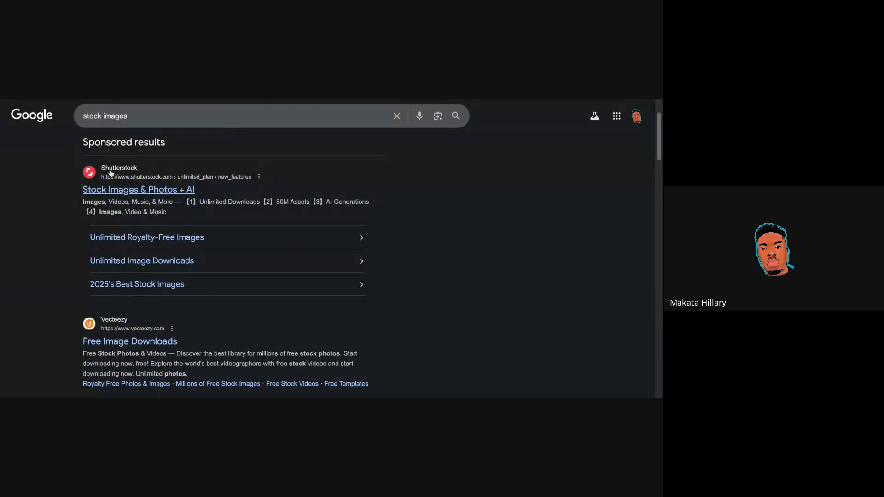
{"action": "scroll", "coordinate": [210, 255], "scroll_direction": "down", "scroll_amount": 2}
{"action": "scroll", "coordinate": [210, 254], "scroll_direction": "down", "scroll_amount": 3}
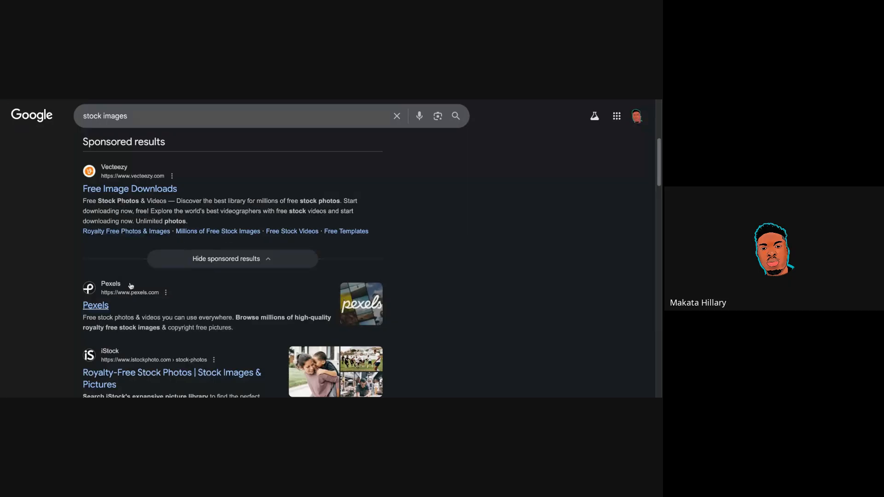
{"action": "scroll", "coordinate": [227, 303], "scroll_direction": "down", "scroll_amount": 1}
{"action": "scroll", "coordinate": [227, 300], "scroll_direction": "down", "scroll_amount": 2}
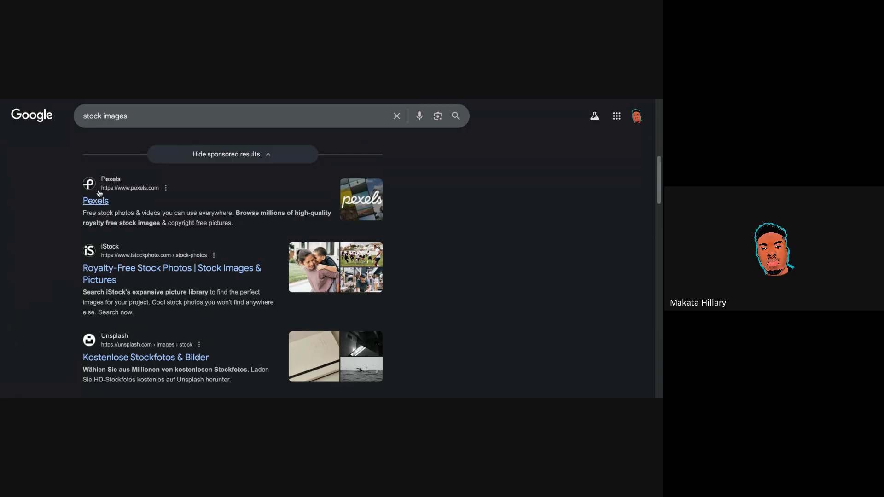
Open the Pexels website from the stock image search results and look over its home page
{"action": "scroll", "coordinate": [197, 318], "scroll_direction": "down", "scroll_amount": 1}
{"action": "scroll", "coordinate": [196, 317], "scroll_direction": "up", "scroll_amount": 4}
{"action": "scroll", "coordinate": [211, 320], "scroll_direction": "down", "scroll_amount": 3}
{"action": "scroll", "coordinate": [227, 321], "scroll_direction": "down", "scroll_amount": 3}
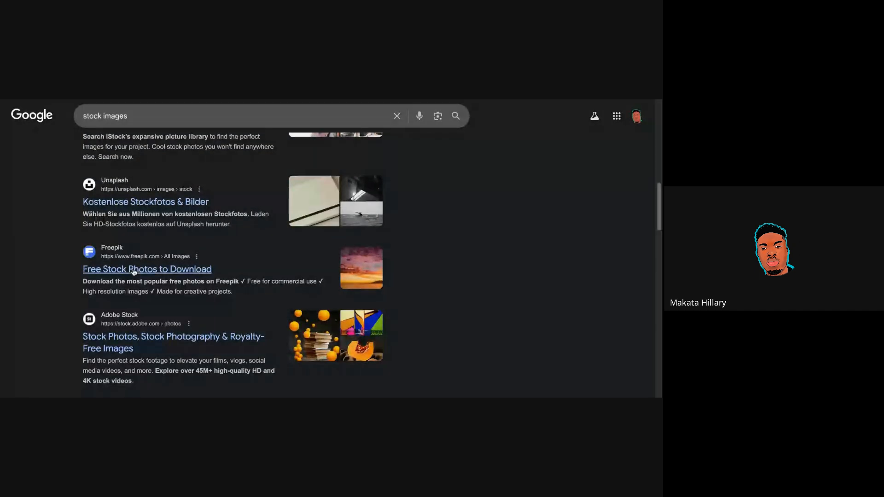
{"action": "scroll", "coordinate": [157, 278], "scroll_direction": "up", "scroll_amount": 1}
{"action": "scroll", "coordinate": [152, 248], "scroll_direction": "up", "scroll_amount": 3}
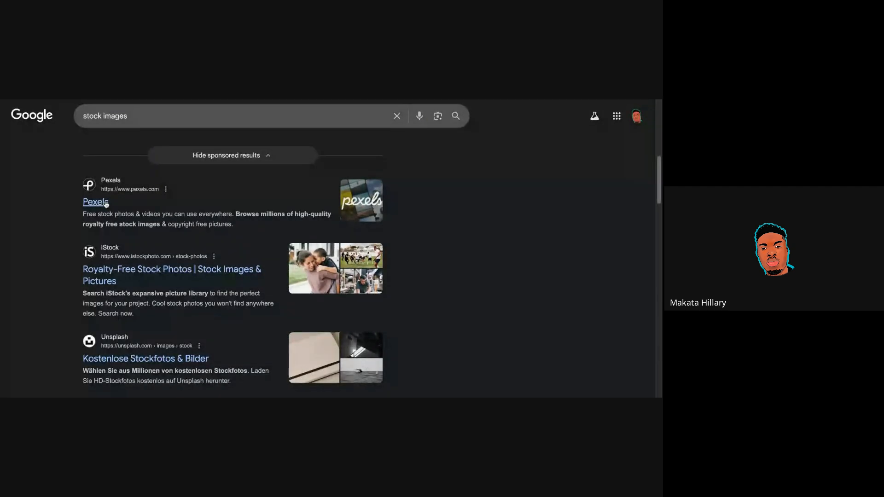
{"action": "left_click", "coordinate": [105, 204]}
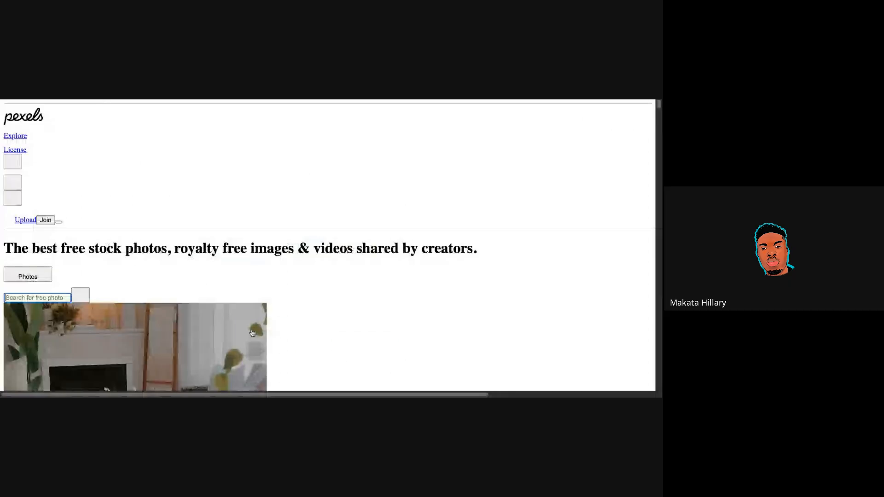
{"action": "scroll", "coordinate": [265, 339], "scroll_direction": "down", "scroll_amount": 5}
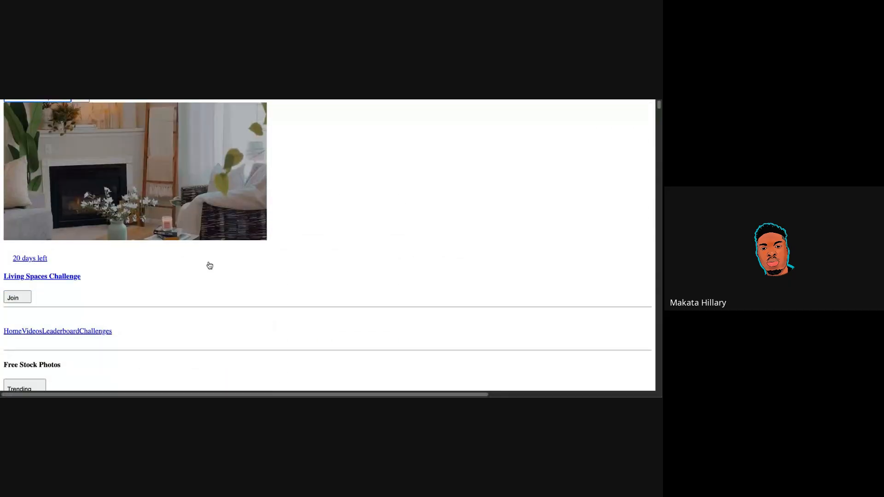
{"action": "scroll", "coordinate": [242, 304], "scroll_direction": "down", "scroll_amount": 2}
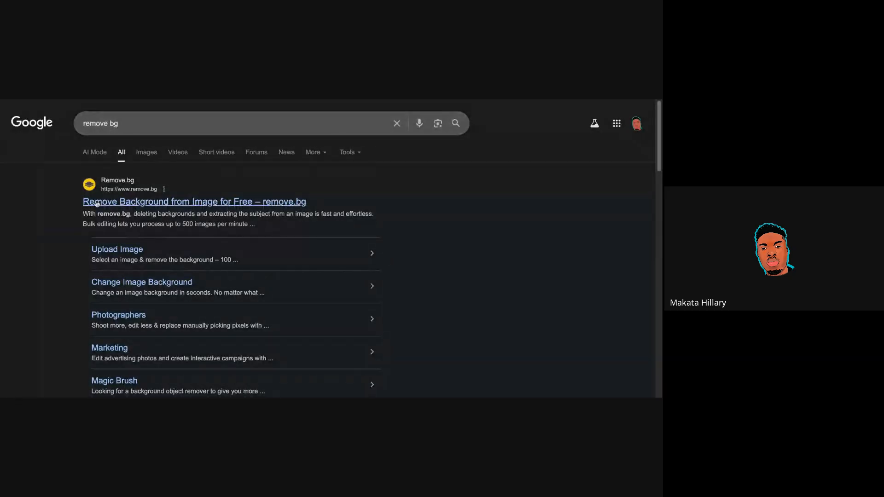
Open the remove.bg website from the "remove bg" search results and look over its upload area and sample images
{"action": "left_click", "coordinate": [129, 205]}
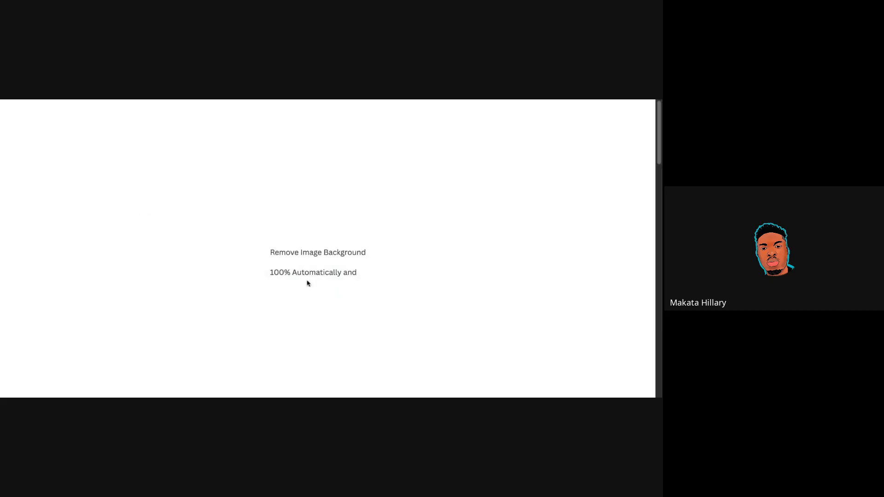
{"action": "scroll", "coordinate": [295, 272], "scroll_direction": "down", "scroll_amount": 5}
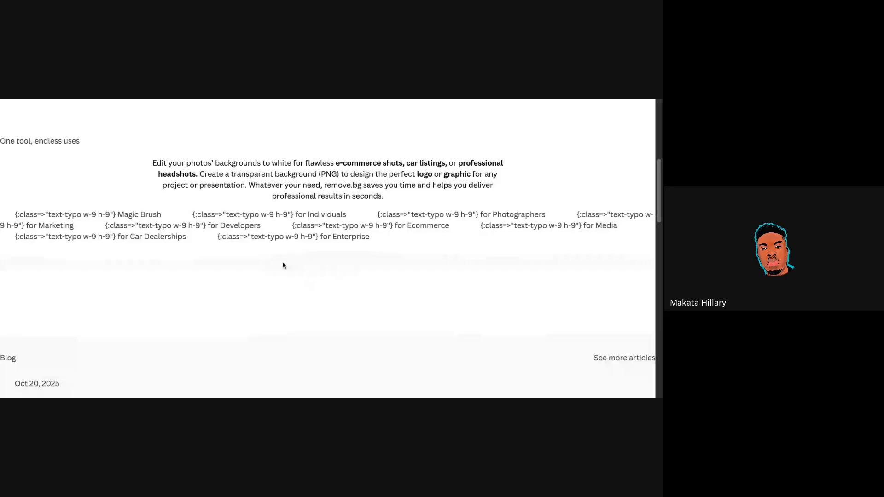
{"action": "scroll", "coordinate": [283, 266], "scroll_direction": "up", "scroll_amount": 5}
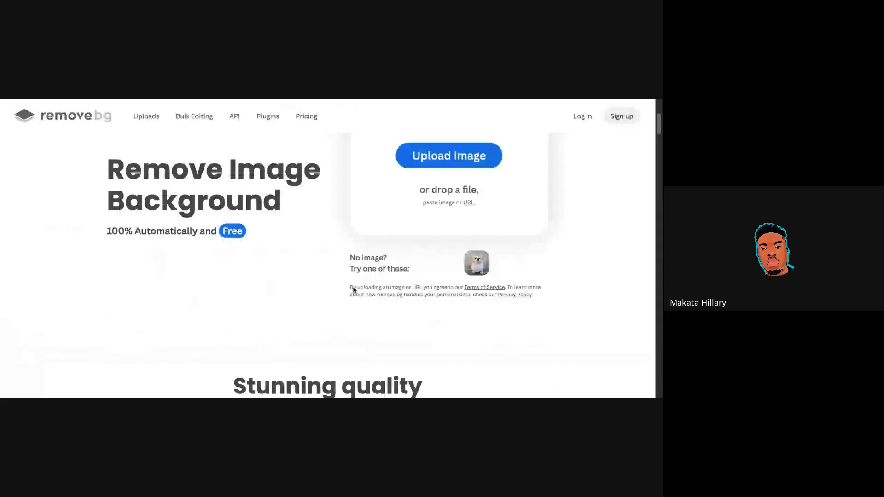
{"action": "scroll", "coordinate": [311, 322], "scroll_direction": "down", "scroll_amount": 5}
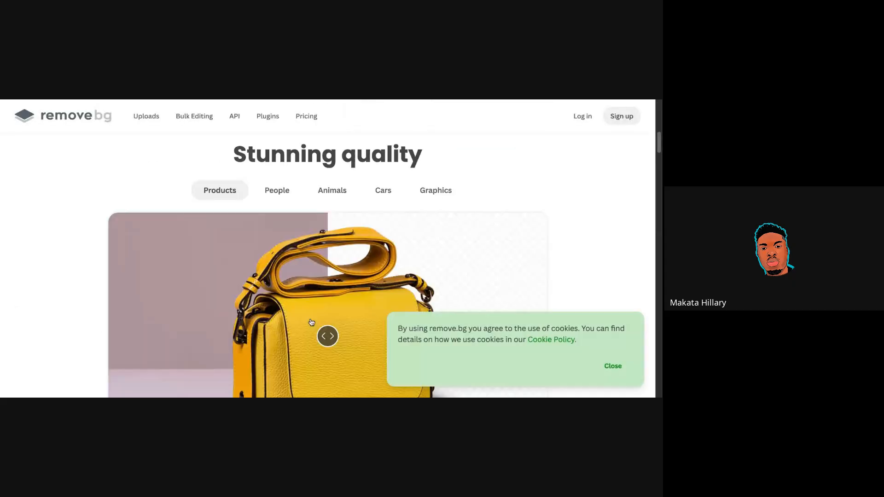
{"action": "scroll", "coordinate": [311, 322], "scroll_direction": "up", "scroll_amount": 3}
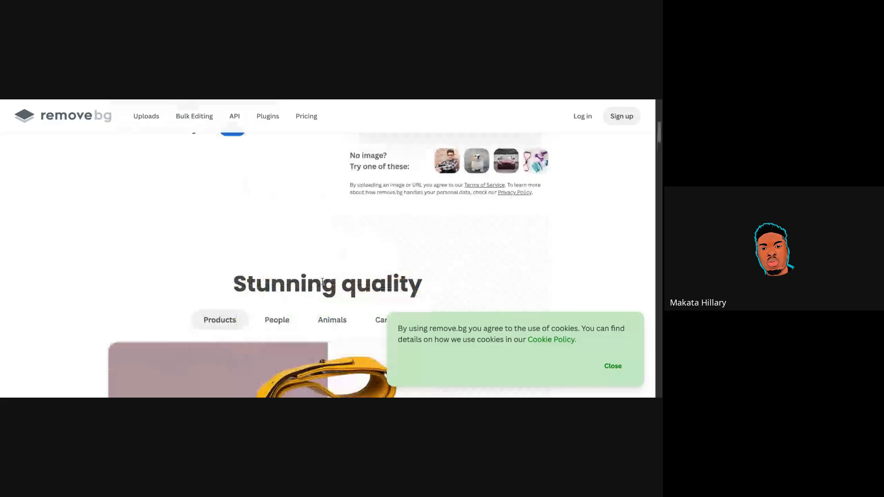
{"action": "scroll", "coordinate": [322, 282], "scroll_direction": "up", "scroll_amount": 4}
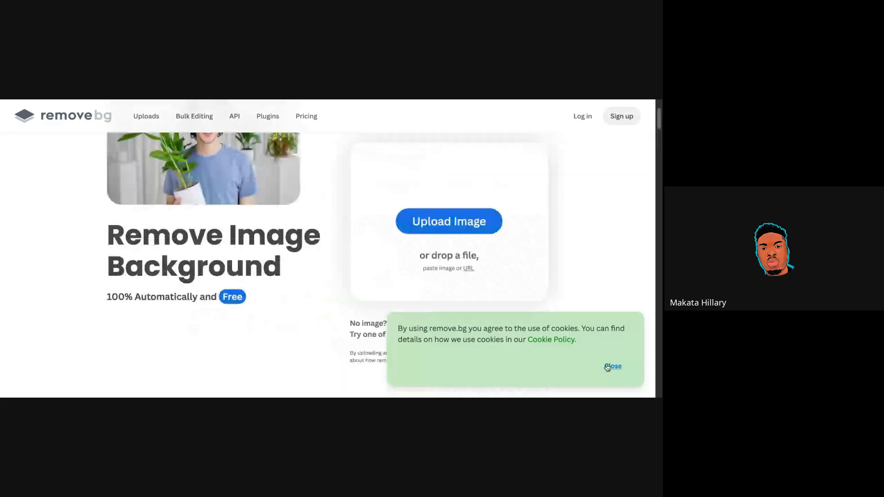
Dismiss the cookie notice, upload the woman's portrait for background removal and view its download size options
{"action": "left_click", "coordinate": [607, 367]}
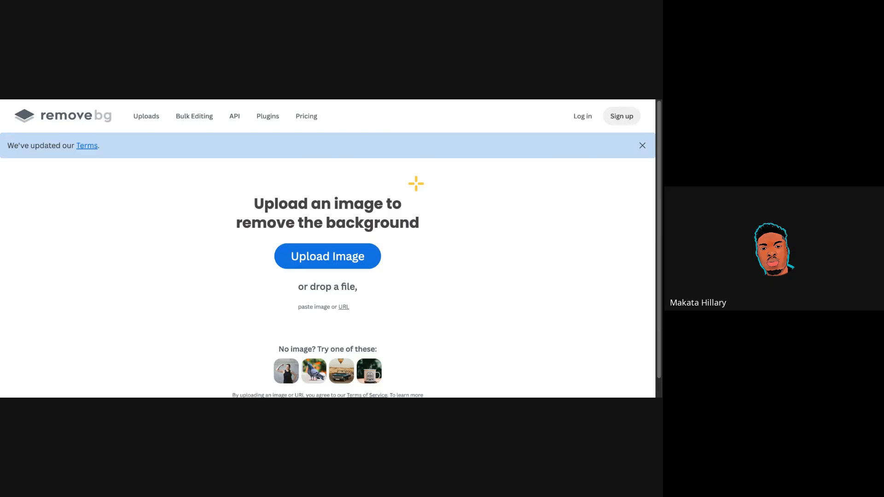
{"action": "left_click", "coordinate": [332, 254]}
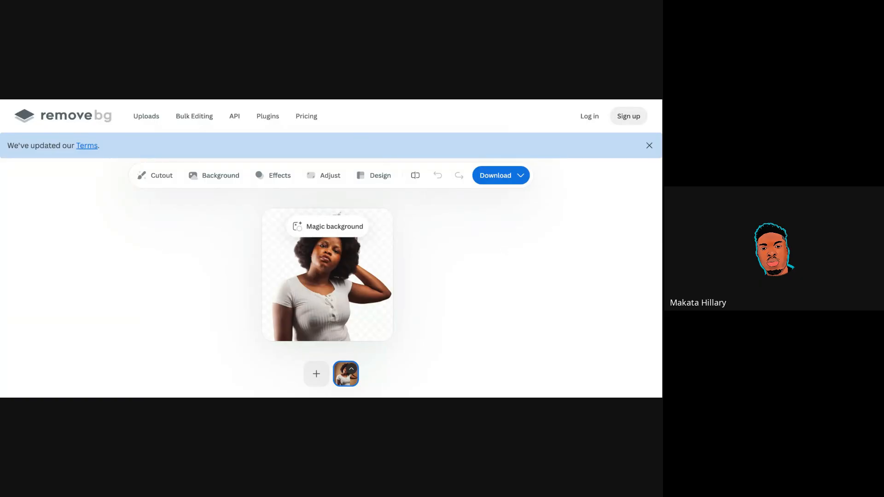
{"action": "left_click", "coordinate": [500, 175]}
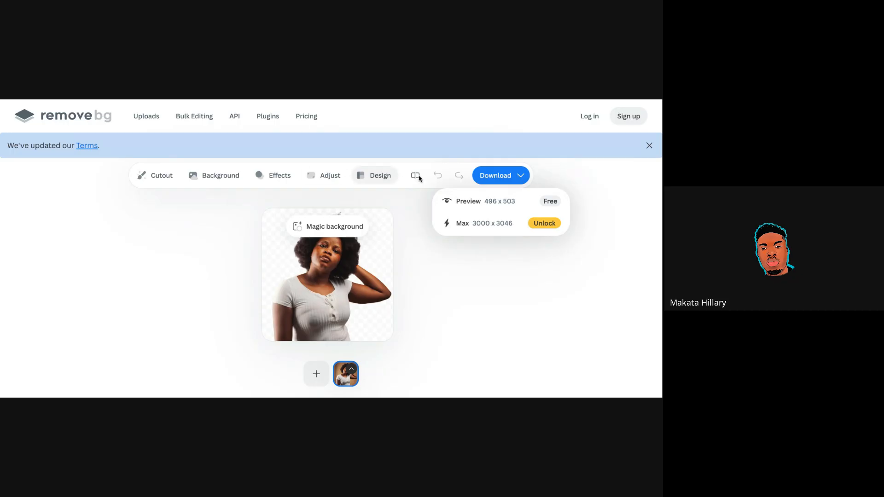
{"action": "left_click", "coordinate": [553, 183]}
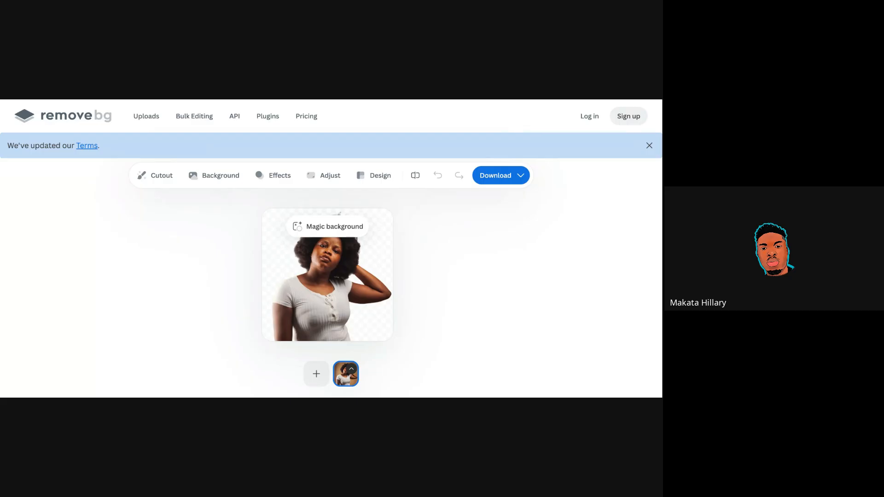
Return to the remove.bg home page and upload another image for background removal, checking the available download sizes
{"action": "left_click", "coordinate": [511, 100]}
{"action": "left_click", "coordinate": [102, 121]}
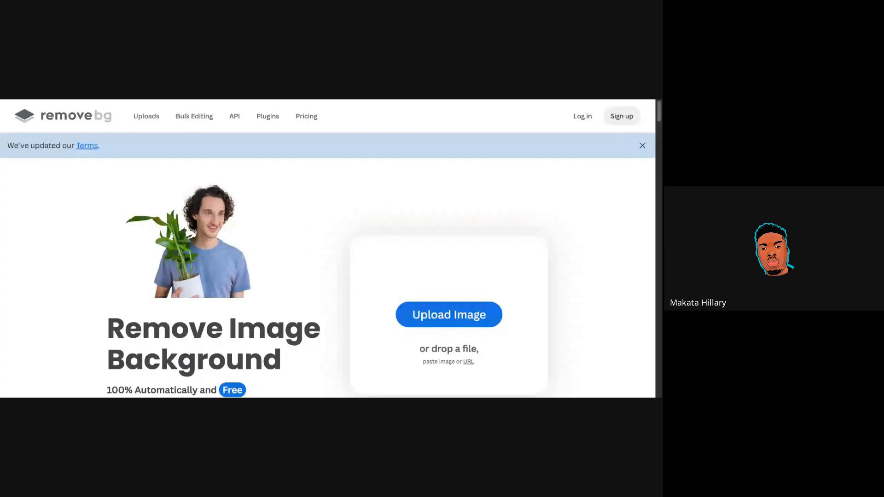
{"action": "left_click", "coordinate": [642, 145]}
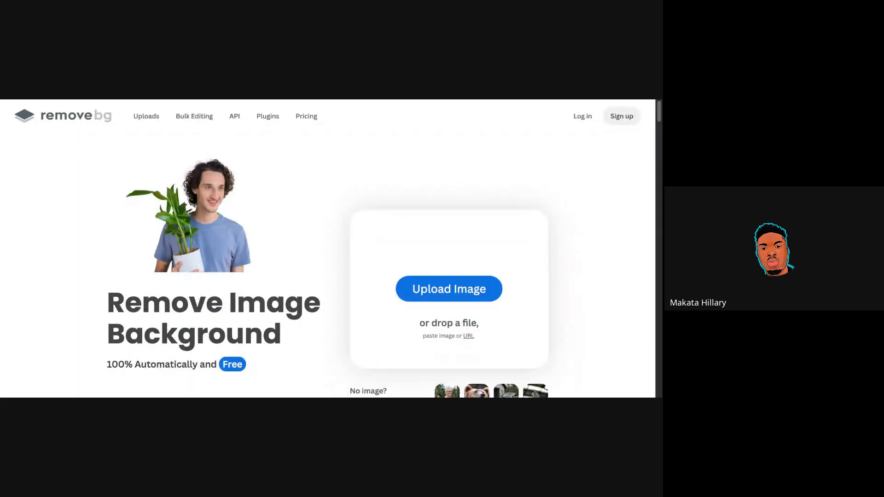
{"action": "left_click", "coordinate": [442, 292]}
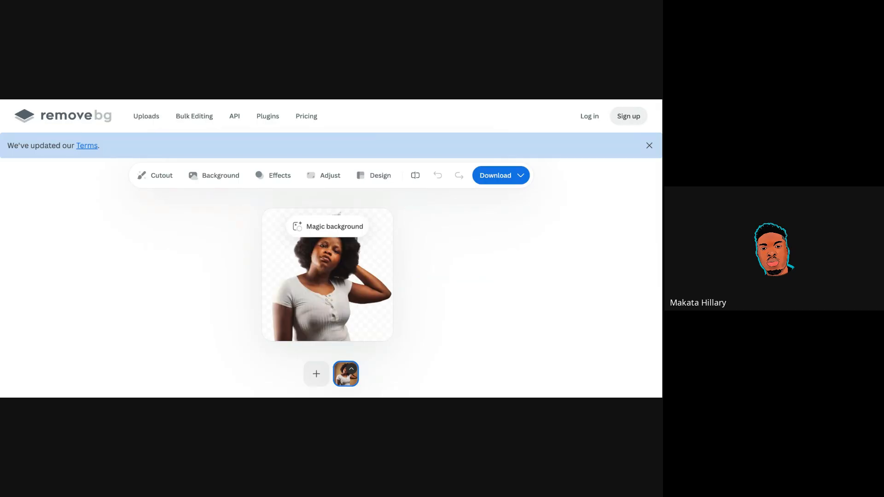
{"action": "left_click", "coordinate": [335, 227]}
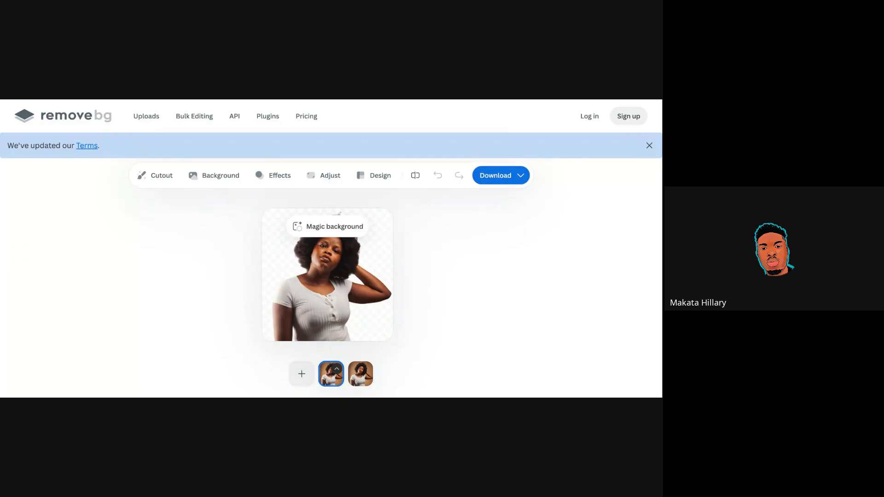
{"action": "left_click", "coordinate": [501, 176]}
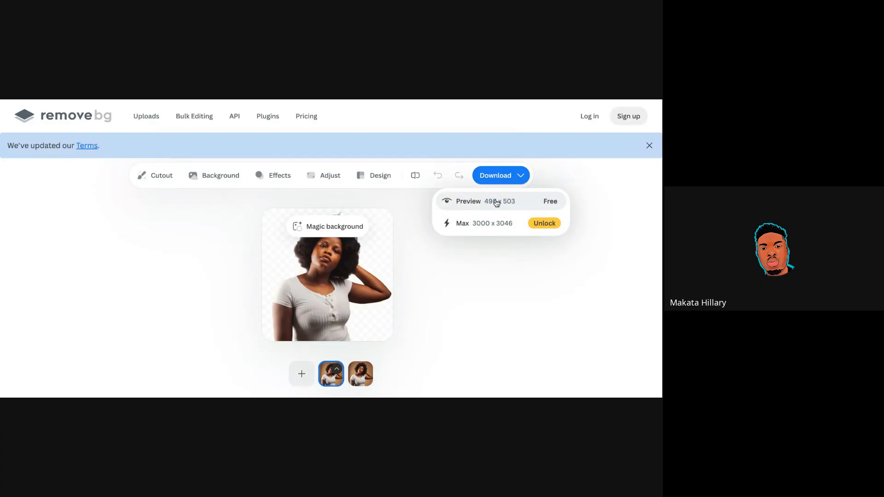
{"action": "left_click", "coordinate": [432, 245]}
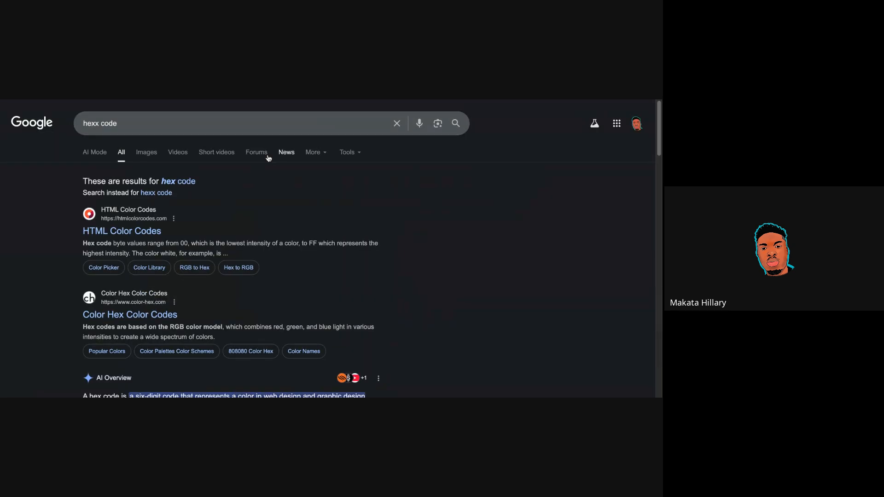
Correct the Google search to "hex code" and open the HTML Color Codes site
{"action": "left_click", "coordinate": [101, 123]}
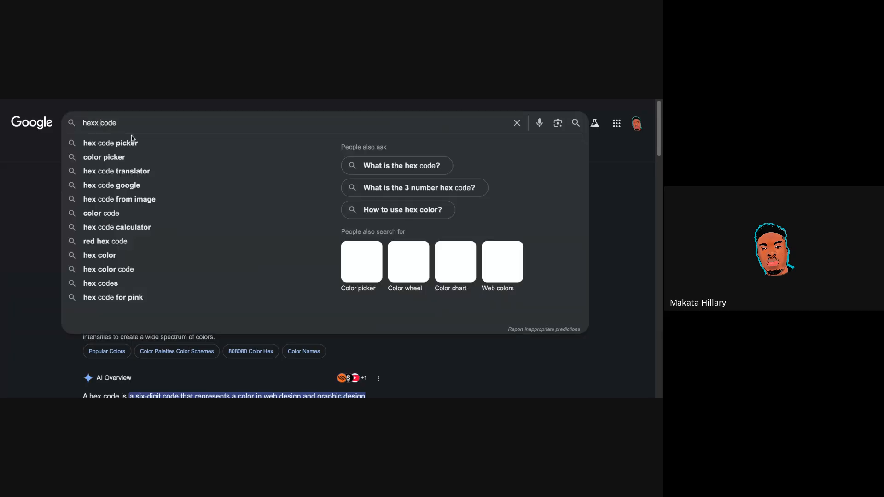
{"action": "key", "text": "BackSpace"}
{"action": "key", "text": "Return"}
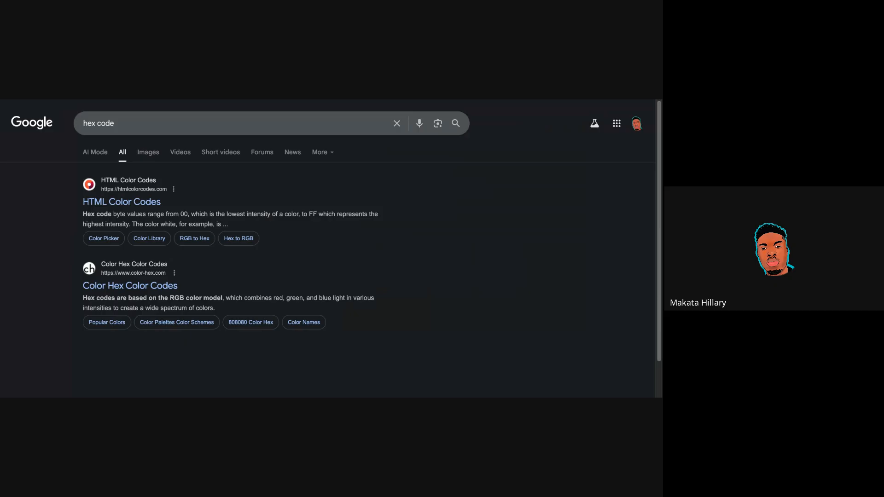
{"action": "left_click", "coordinate": [125, 203]}
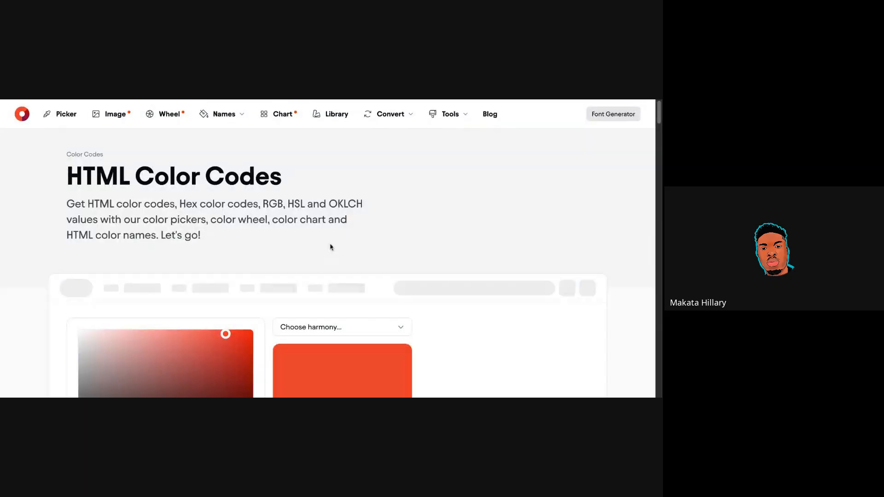
Change the color picker's hex value to F54922
{"action": "scroll", "coordinate": [330, 247], "scroll_direction": "down", "scroll_amount": 5}
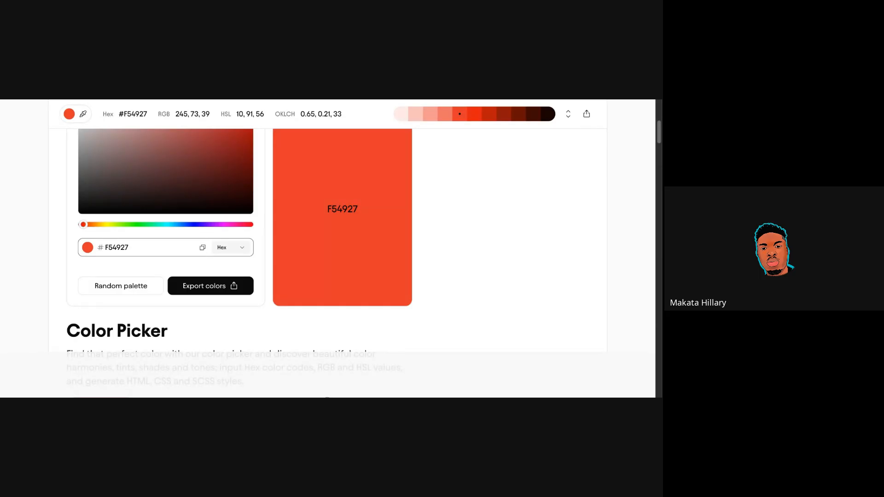
{"action": "double_click", "coordinate": [129, 250]}
{"action": "left_click", "coordinate": [131, 249]}
{"action": "key", "text": "BackSpace"}
{"action": "type", "text": "2"}
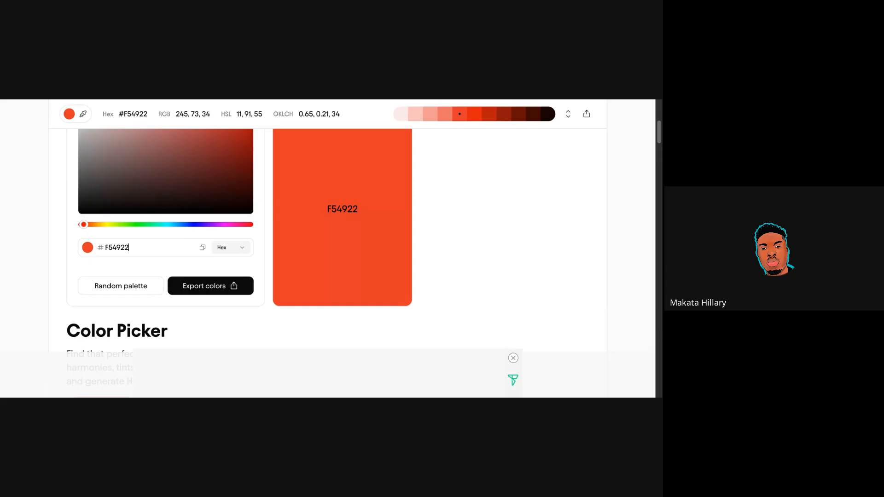
Highlight the hex value in the color picker and examine the picker's color area and swatch
{"action": "left_click", "coordinate": [154, 249]}
{"action": "left_click", "coordinate": [210, 262]}
{"action": "left_click", "coordinate": [164, 250]}
{"action": "double_click", "coordinate": [164, 250]}
{"action": "scroll", "coordinate": [299, 303], "scroll_direction": "up", "scroll_amount": 4}
{"action": "scroll", "coordinate": [299, 303], "scroll_direction": "down", "scroll_amount": 2}
{"action": "scroll", "coordinate": [298, 300], "scroll_direction": "down", "scroll_amount": 1}
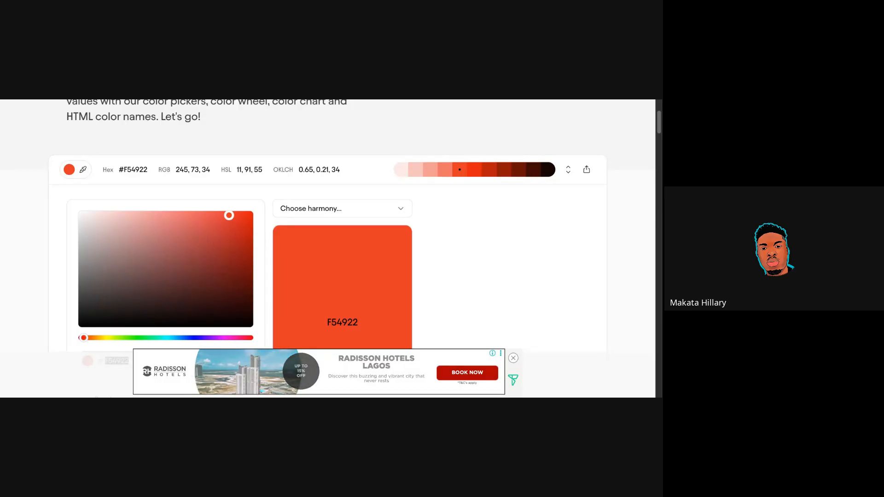
Switch to the "gold hex code" search results and open the 24K GOLD Color Palette page on color-hex
{"action": "key", "text": "ctrl+Tab"}
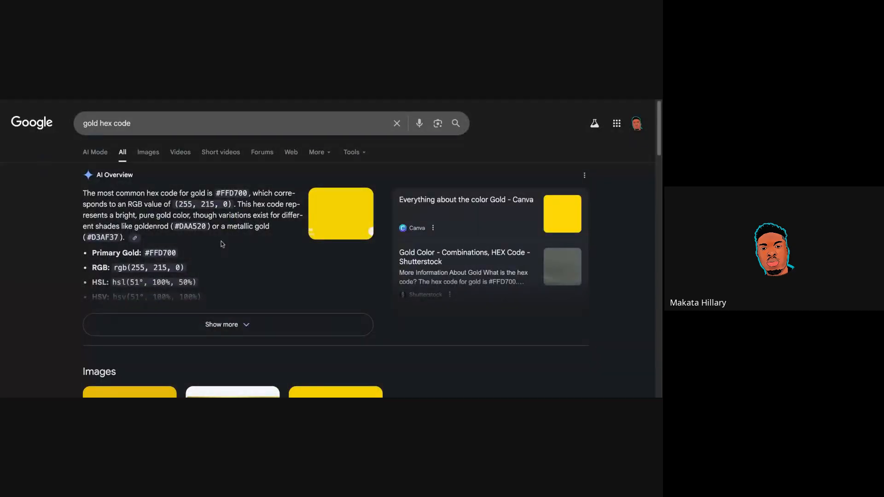
{"action": "scroll", "coordinate": [221, 243], "scroll_direction": "down", "scroll_amount": 3}
{"action": "scroll", "coordinate": [202, 214], "scroll_direction": "down", "scroll_amount": 2}
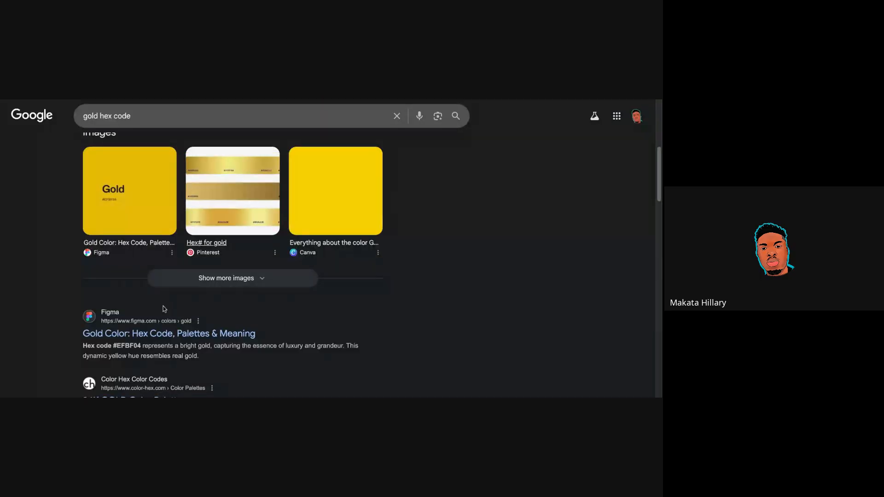
{"action": "scroll", "coordinate": [249, 321], "scroll_direction": "down", "scroll_amount": 4}
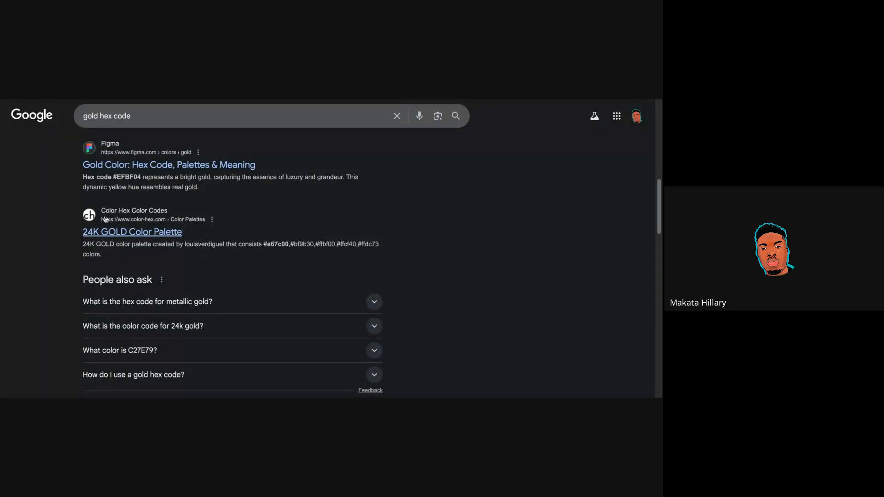
{"action": "left_click", "coordinate": [148, 237]}
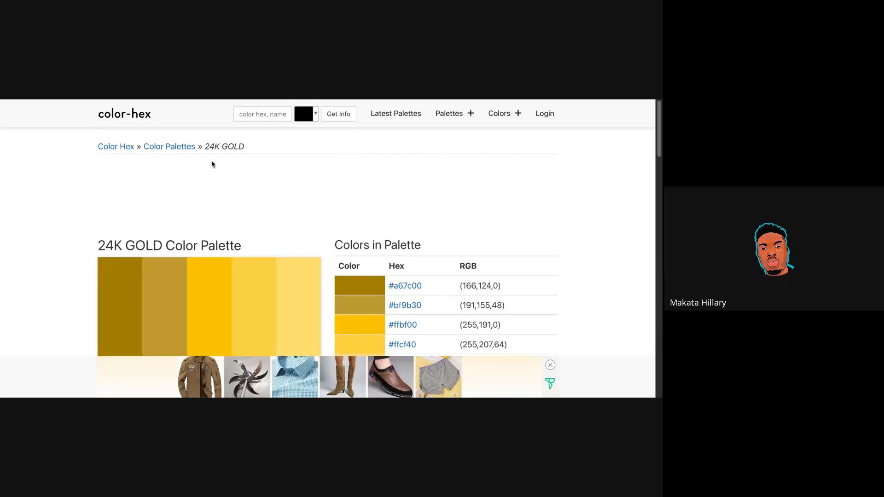
Select the hex code #a67c00 in the Colors in Palette table
{"action": "scroll", "coordinate": [288, 247], "scroll_direction": "down", "scroll_amount": 1}
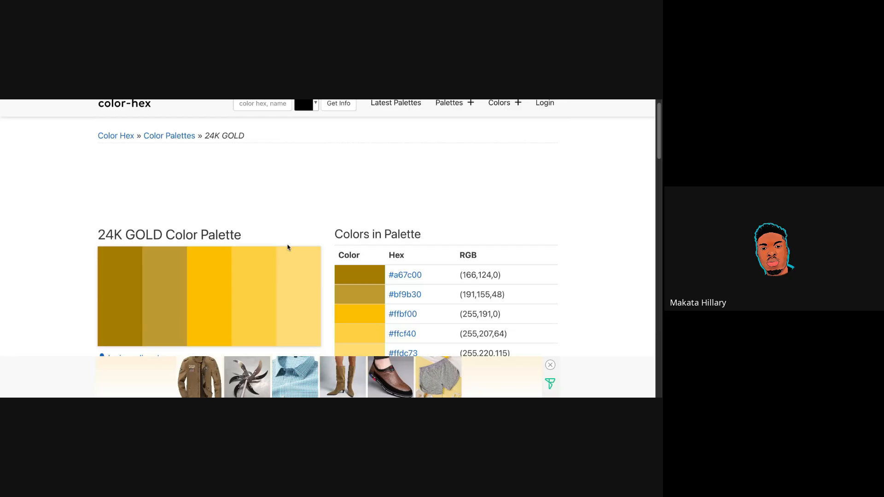
{"action": "scroll", "coordinate": [288, 247], "scroll_direction": "down", "scroll_amount": 3}
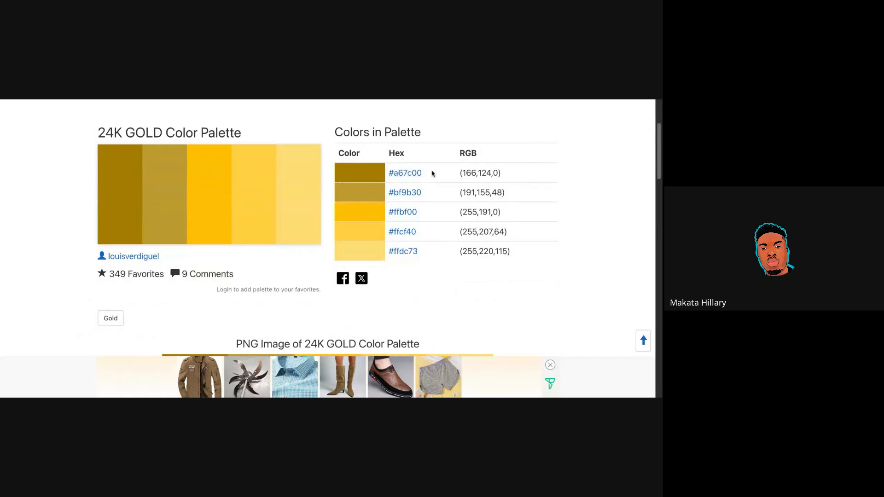
{"action": "left_click_drag", "start_coordinate": [432, 173], "coordinate": [388, 173]}
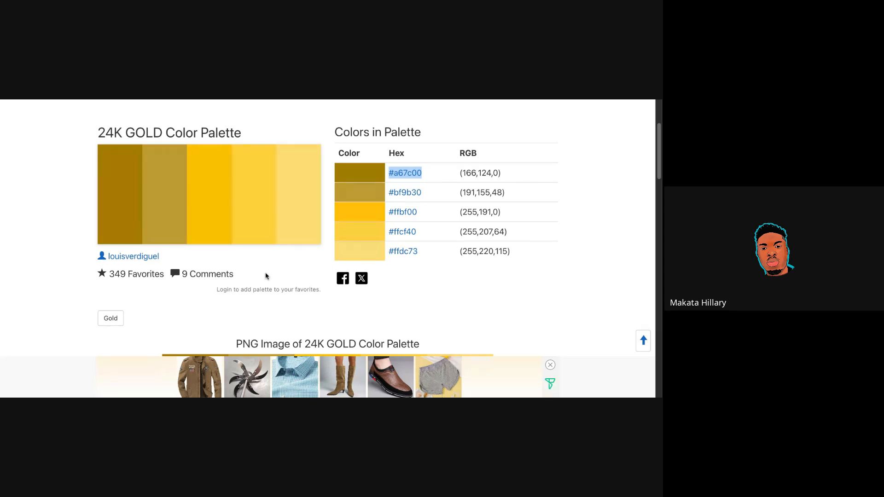
Examine the 24K GOLD palette image and the gold and related color palettes below it
{"action": "scroll", "coordinate": [266, 275], "scroll_direction": "down", "scroll_amount": 3}
{"action": "scroll", "coordinate": [266, 274], "scroll_direction": "down", "scroll_amount": 8}
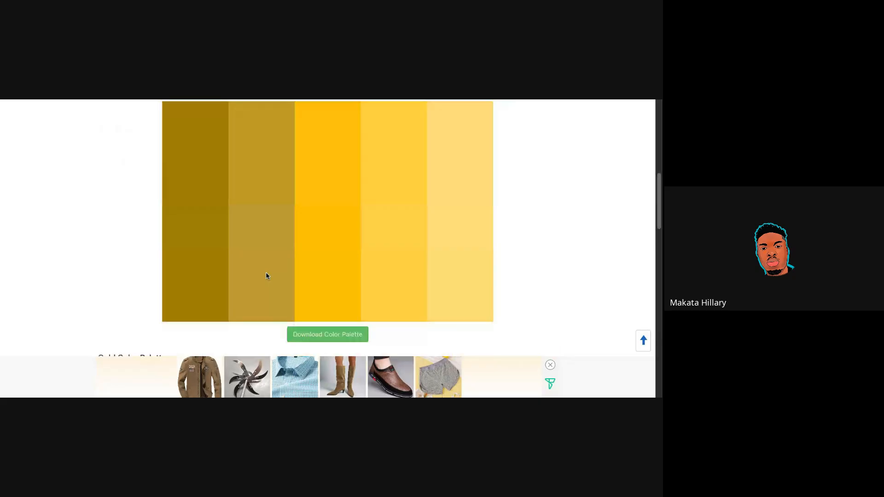
{"action": "scroll", "coordinate": [260, 233], "scroll_direction": "up", "scroll_amount": 1}
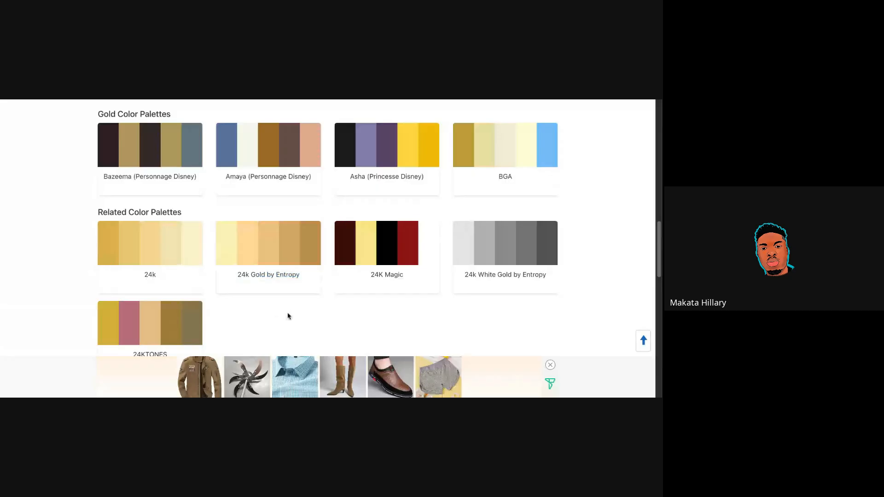
{"action": "scroll", "coordinate": [287, 313], "scroll_direction": "down", "scroll_amount": 5}
{"action": "scroll", "coordinate": [286, 311], "scroll_direction": "up", "scroll_amount": 15}
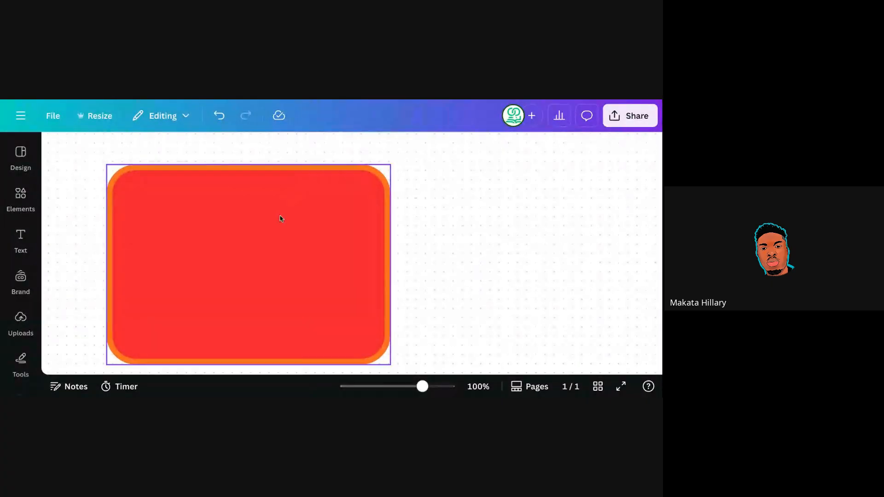
Switch to the Canva whiteboard, delete the red rounded rectangle and view the Pepsi logo reference image in Google
{"action": "left_click", "coordinate": [291, 188]}
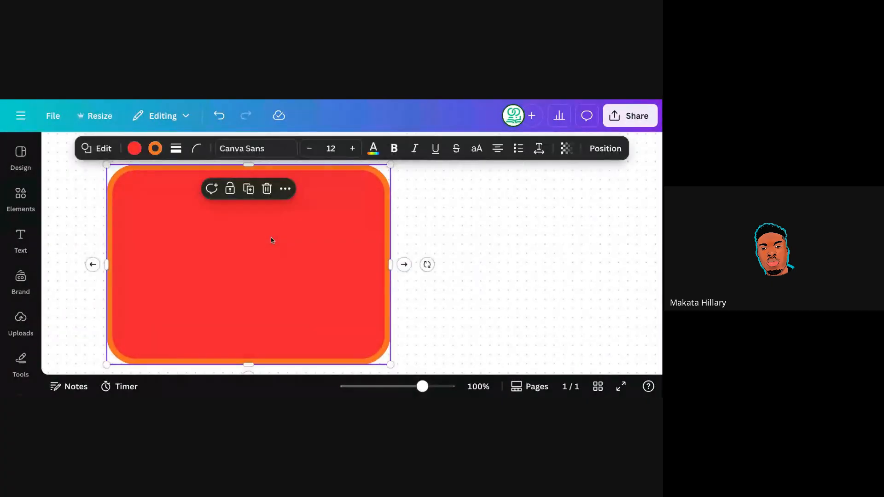
{"action": "left_click", "coordinate": [266, 189]}
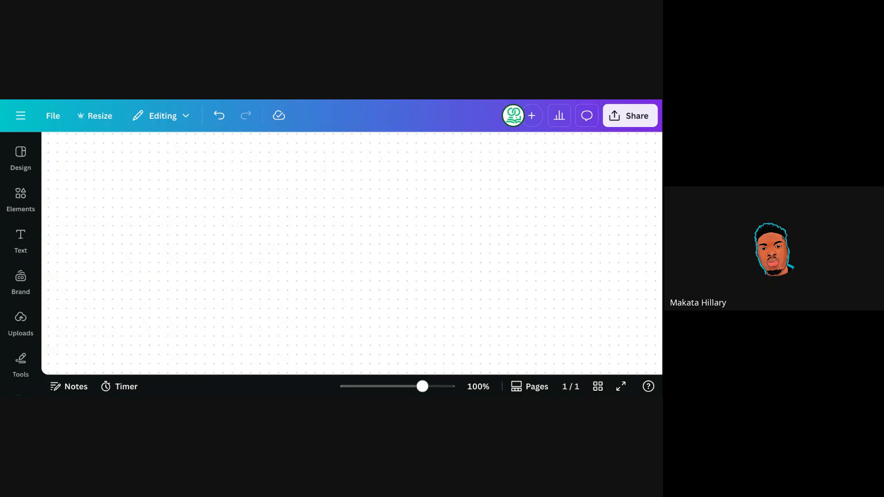
{"action": "key", "text": "ctrl+Tab"}
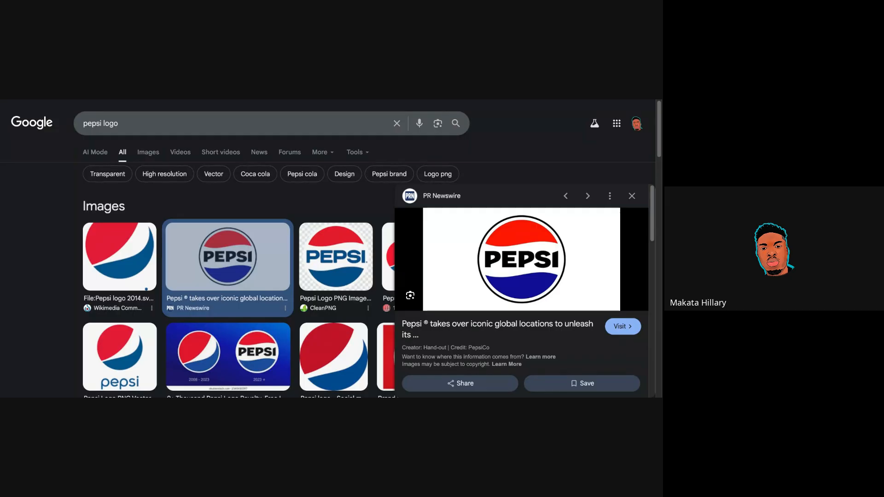
{"action": "key", "text": "ctrl+Tab"}
Search the Canva elements for "circle" and add the plain circle shape to the whiteboard
{"action": "mouse_move", "coordinate": [23, 196]}
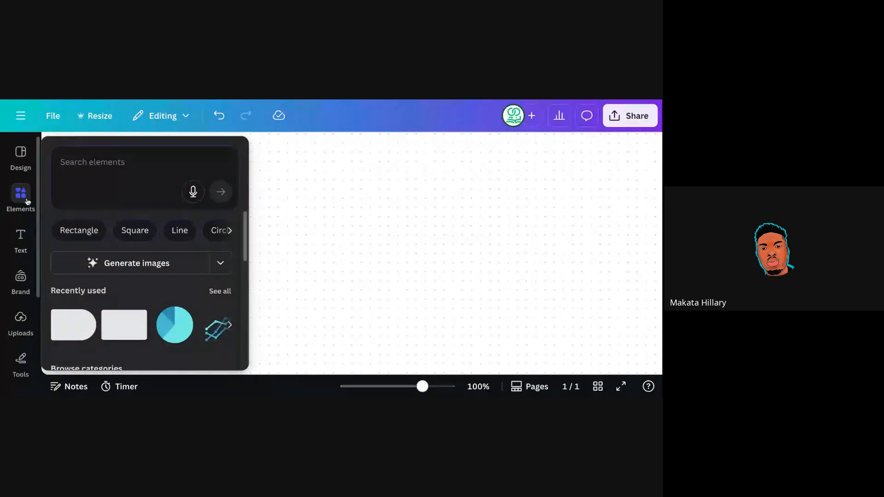
{"action": "left_click", "coordinate": [129, 167]}
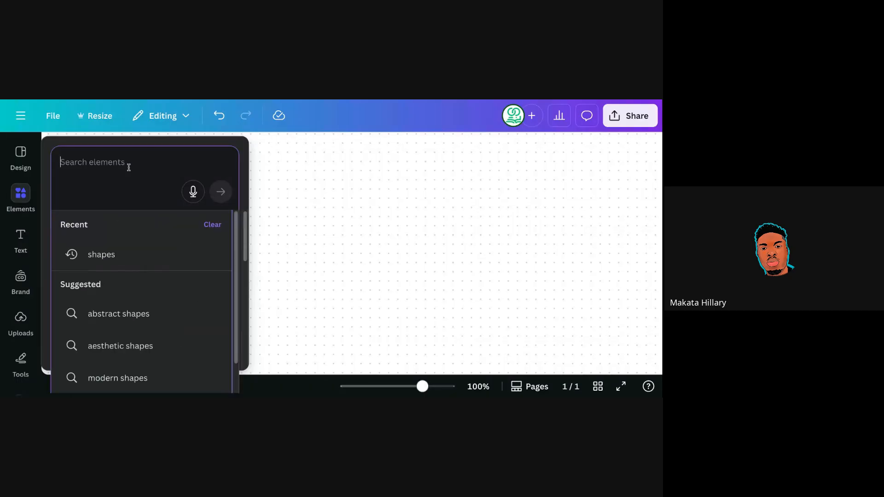
{"action": "type", "text": "circle"}
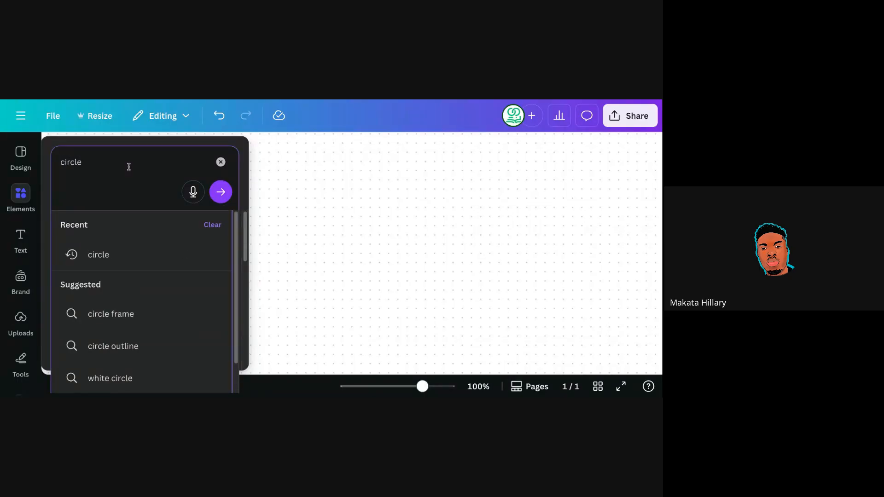
{"action": "key", "text": "Return"}
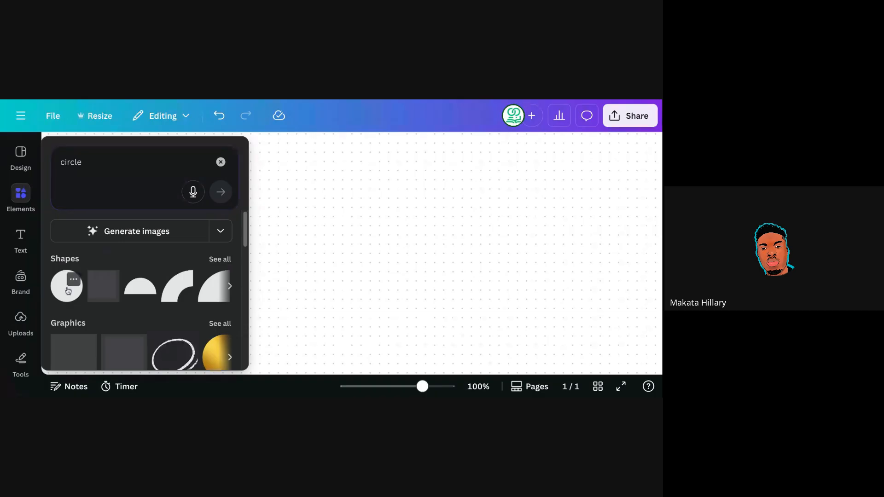
{"action": "left_click", "coordinate": [68, 290]}
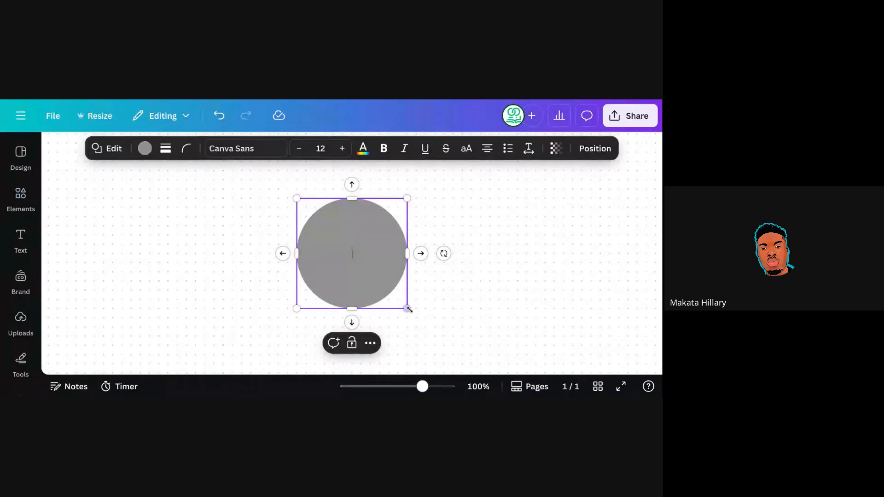
Enlarge the gray circle by about a third and move it toward the left side of the whiteboard
{"action": "left_click_drag", "start_coordinate": [407, 308], "coordinate": [447, 348]}
{"action": "left_click", "coordinate": [244, 249]}
{"action": "left_click", "coordinate": [374, 274]}
{"action": "left_click_drag", "start_coordinate": [374, 274], "coordinate": [297, 253]}
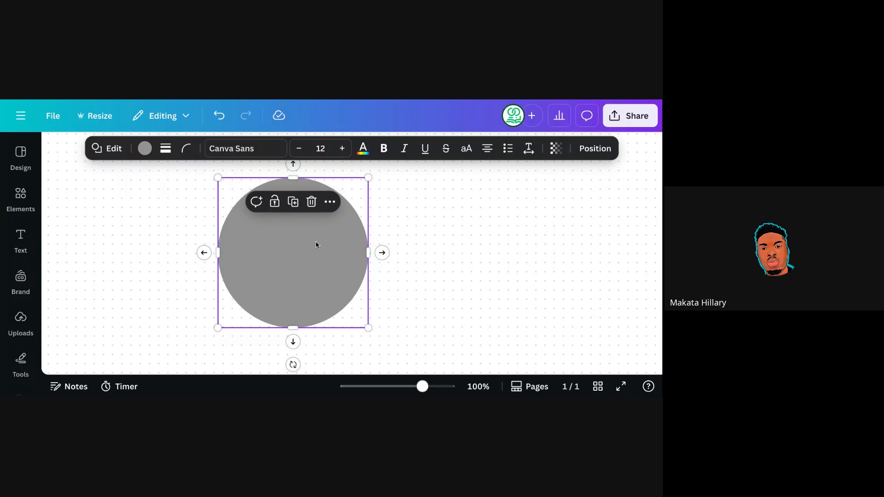
Change the gray circle's fill to the solid bright red from the default colours
{"action": "left_click", "coordinate": [145, 148]}
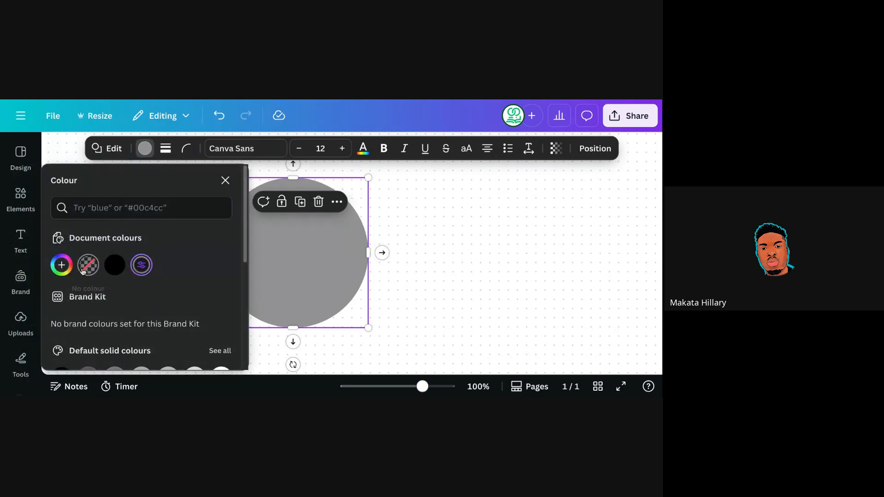
{"action": "scroll", "coordinate": [202, 279], "scroll_direction": "down", "scroll_amount": 2}
{"action": "scroll", "coordinate": [201, 282], "scroll_direction": "up", "scroll_amount": 2}
{"action": "scroll", "coordinate": [177, 286], "scroll_direction": "down", "scroll_amount": 3}
{"action": "left_click", "coordinate": [62, 269]}
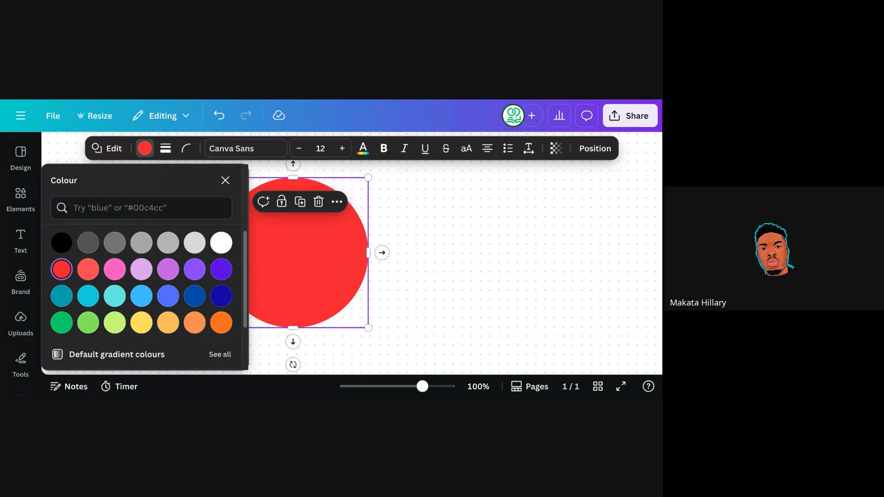
{"action": "left_click", "coordinate": [327, 240]}
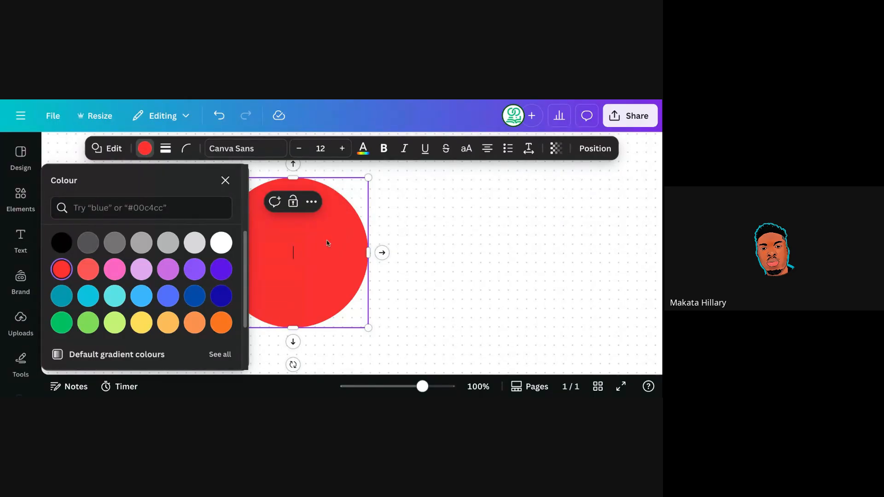
{"action": "left_click", "coordinate": [383, 213]}
Search the elements for "semi circle", add the solid semicircle graphic to the whiteboard and clear the search
{"action": "left_click", "coordinate": [20, 197]}
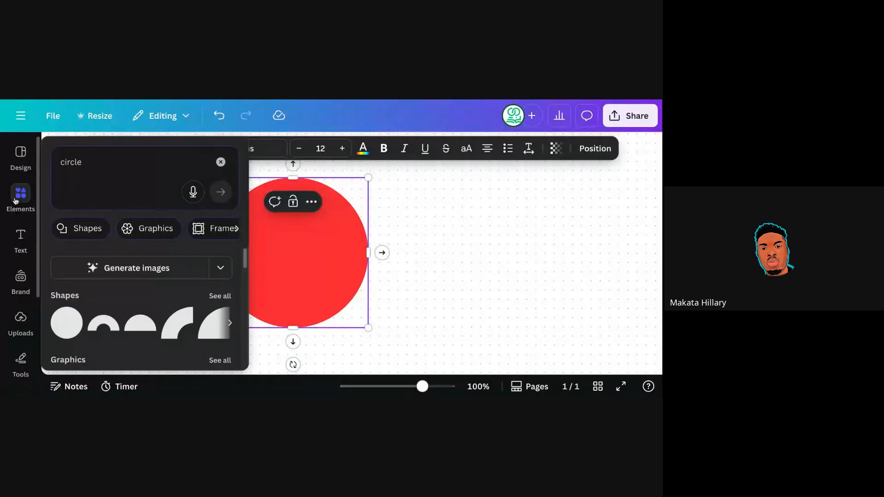
{"action": "left_click", "coordinate": [88, 167]}
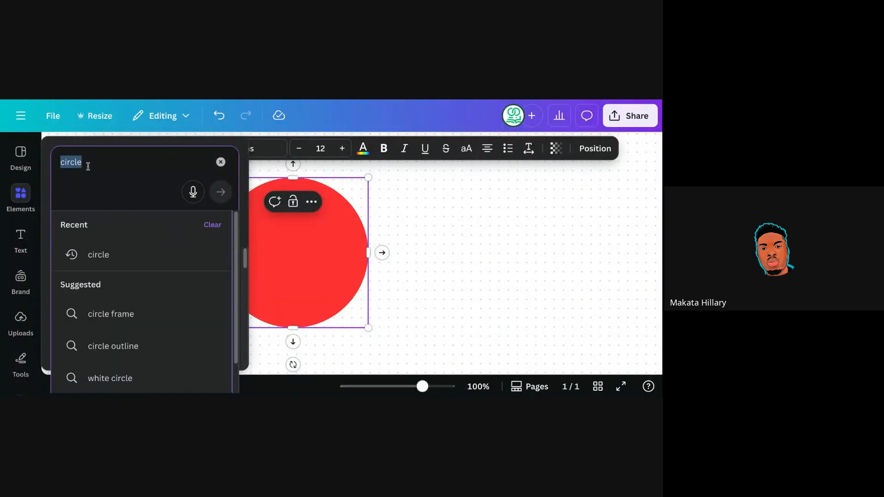
{"action": "key", "text": "BackSpace"}
{"action": "type", "text": "sem"}
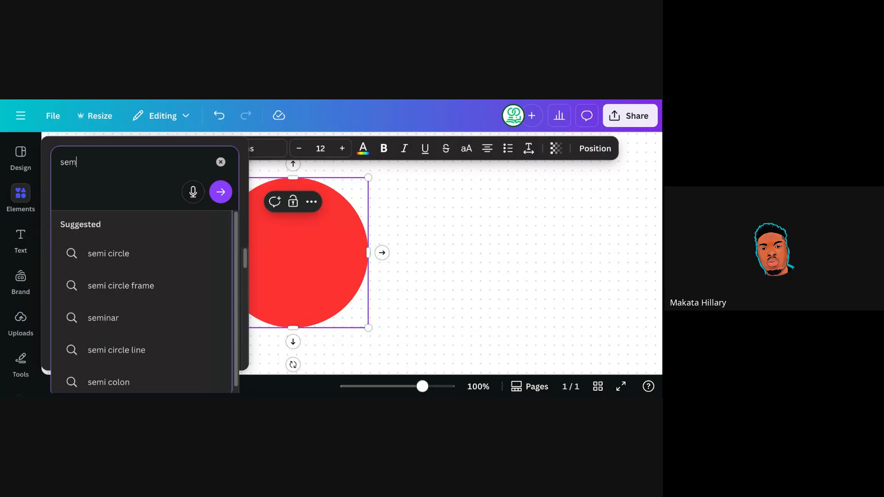
{"action": "left_click", "coordinate": [96, 253]}
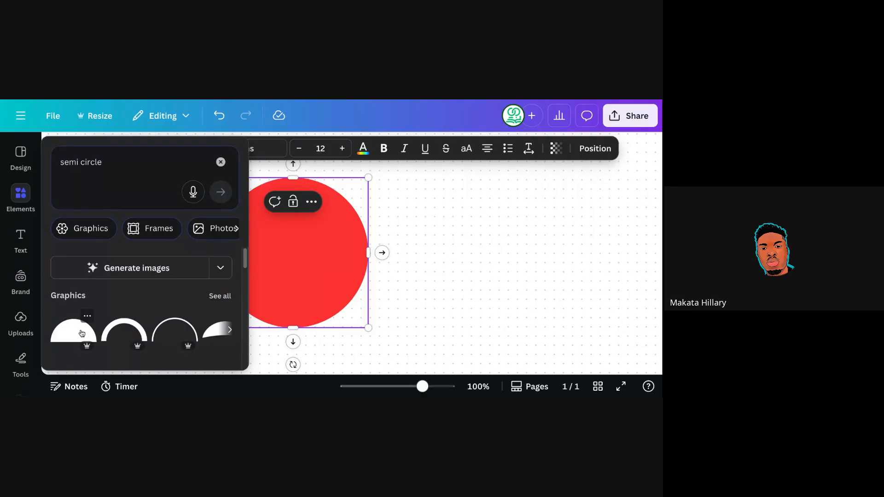
{"action": "left_click", "coordinate": [82, 333]}
{"action": "left_click", "coordinate": [220, 162]}
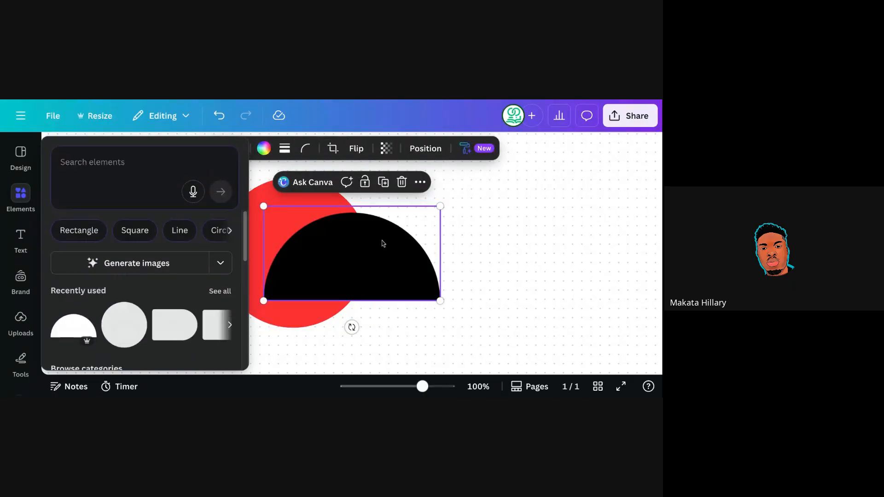
Rotate the black semicircle 180 degrees, then move and resize it to cover exactly the lower half of the red circle
{"action": "left_click", "coordinate": [384, 244]}
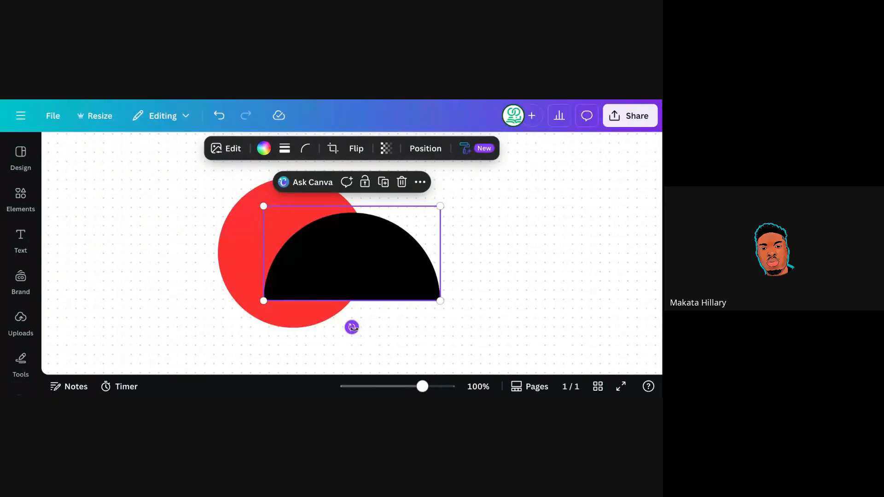
{"action": "left_click_drag", "start_coordinate": [352, 328], "coordinate": [348, 177]}
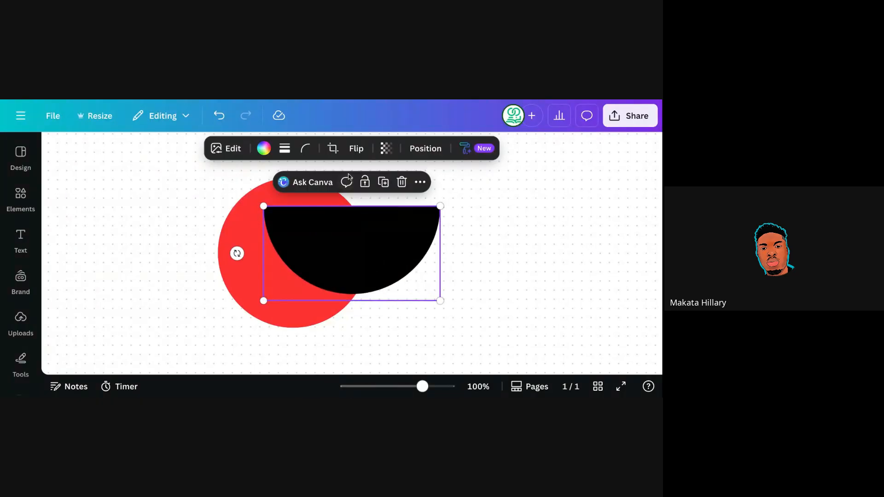
{"action": "left_click_drag", "start_coordinate": [379, 242], "coordinate": [307, 290]}
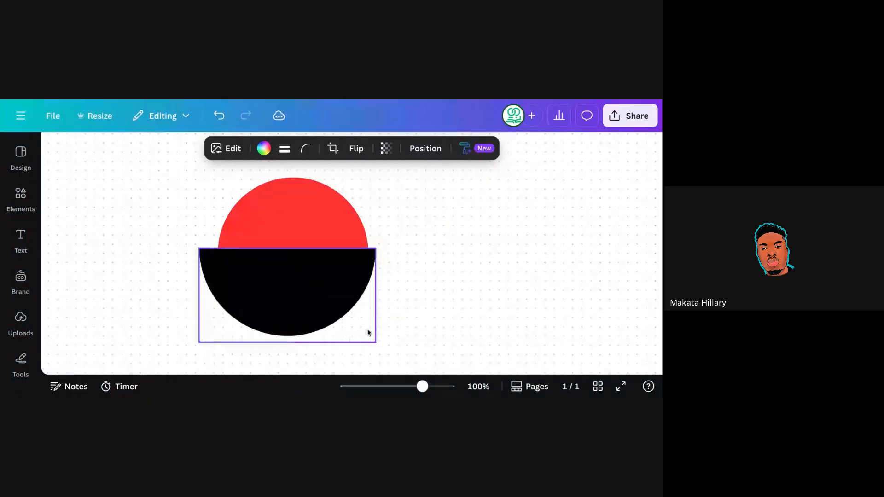
{"action": "left_click_drag", "start_coordinate": [355, 321], "coordinate": [351, 326]}
{"action": "left_click_drag", "start_coordinate": [300, 275], "coordinate": [320, 278]}
{"action": "left_click_drag", "start_coordinate": [371, 334], "coordinate": [367, 331]}
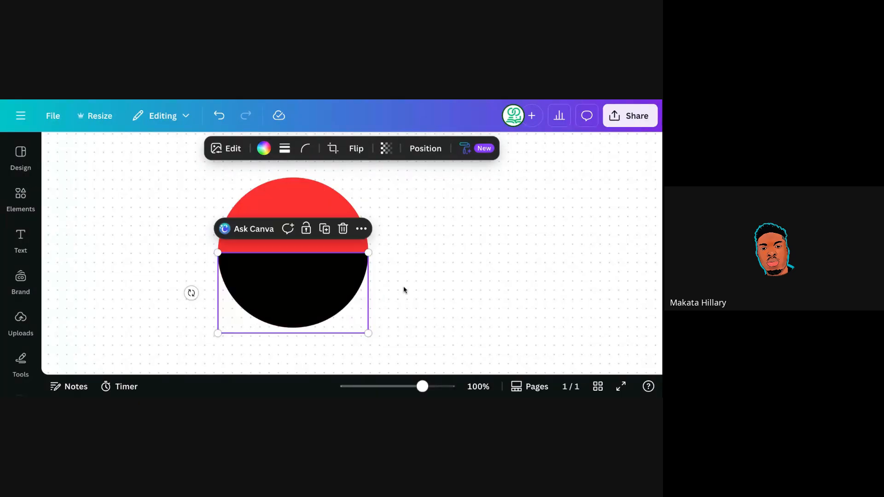
{"action": "left_click", "coordinate": [405, 290]}
Recolour the black semicircle with the dark cobalt blue from the default solid colours
{"action": "left_click", "coordinate": [302, 272]}
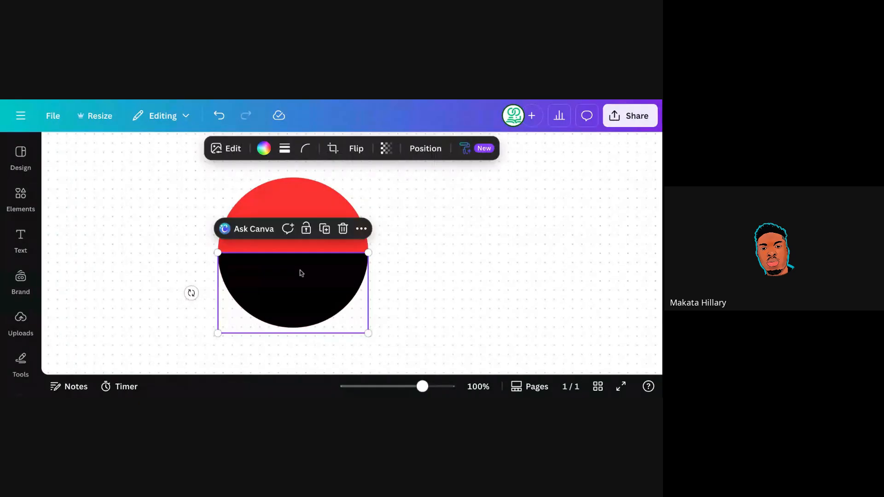
{"action": "left_click", "coordinate": [263, 149]}
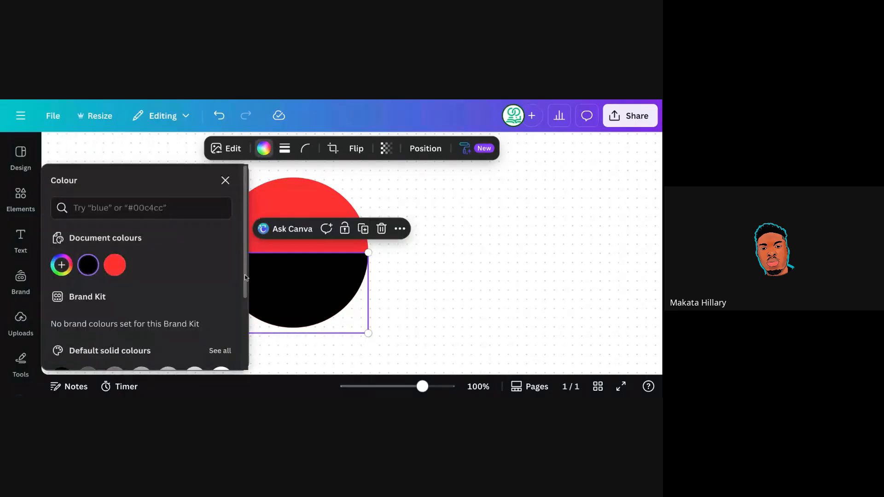
{"action": "left_click_drag", "start_coordinate": [244, 277], "coordinate": [245, 327]}
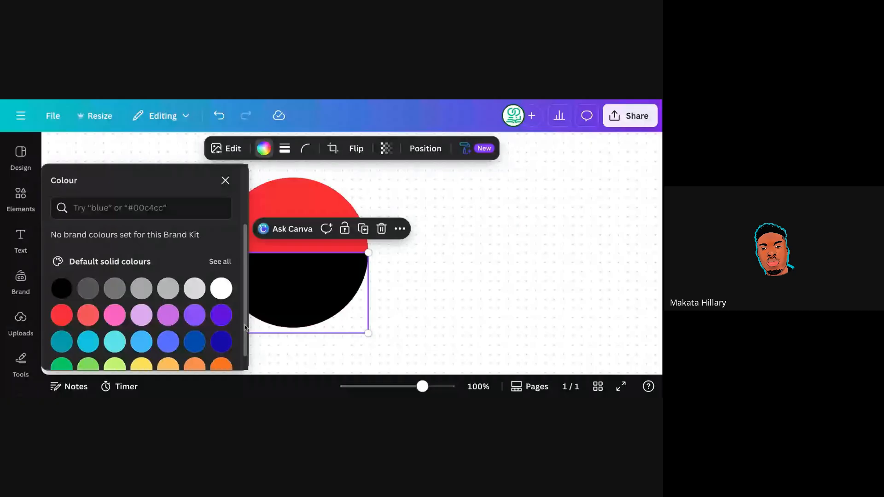
{"action": "left_click", "coordinate": [195, 343]}
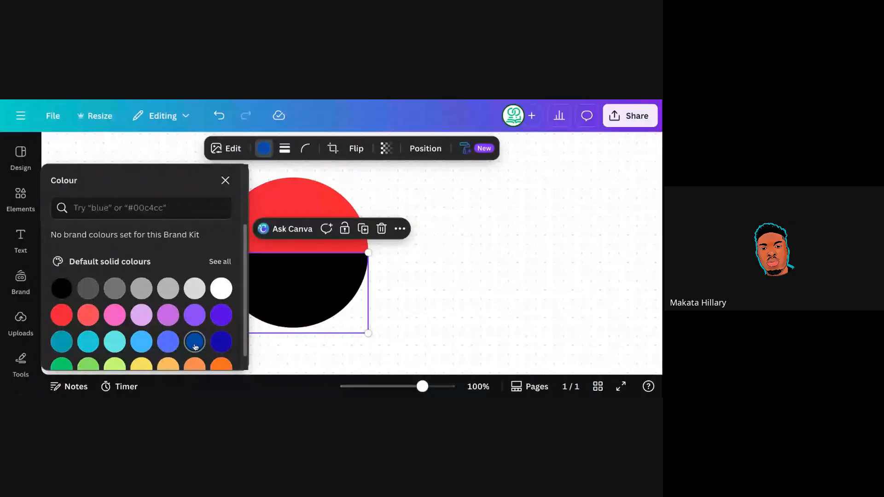
{"action": "left_click", "coordinate": [410, 275]}
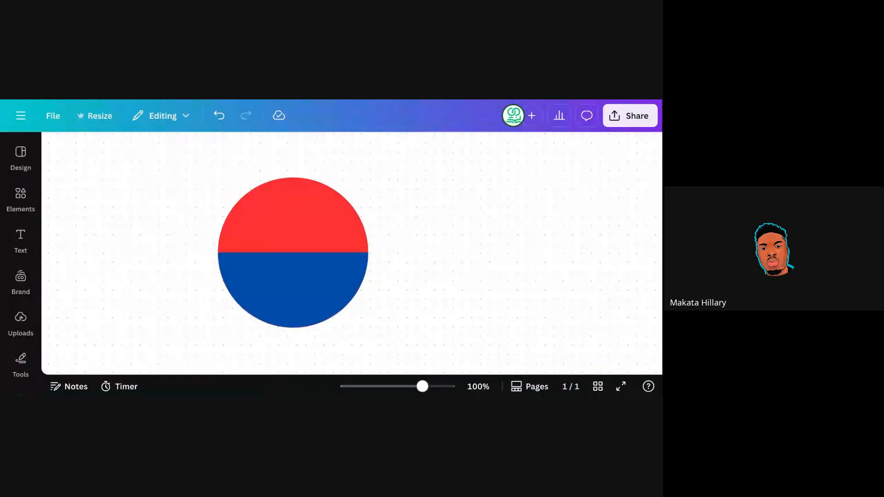
Check the Pepsi logo reference in Google, then return to Canva, search the elements for "circle" and add the plain circle shape
{"action": "key", "text": "ctrl+Tab"}
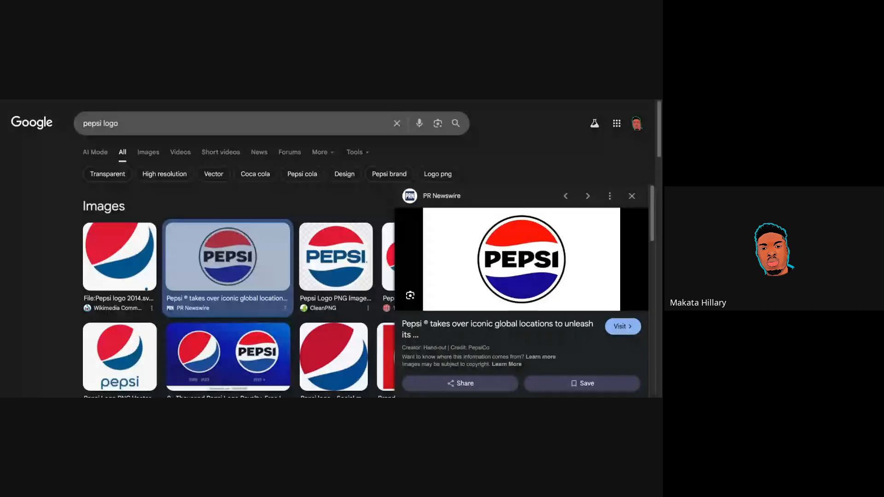
{"action": "left_click", "coordinate": [318, 101]}
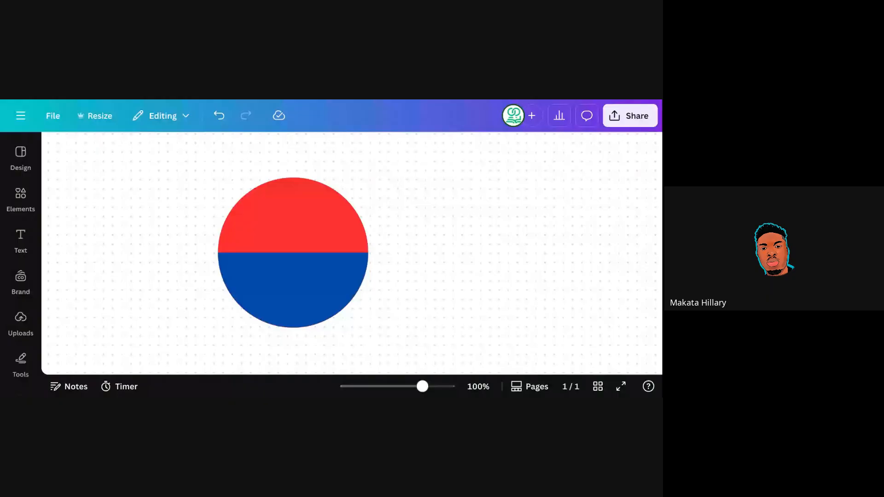
{"action": "left_click", "coordinate": [17, 195]}
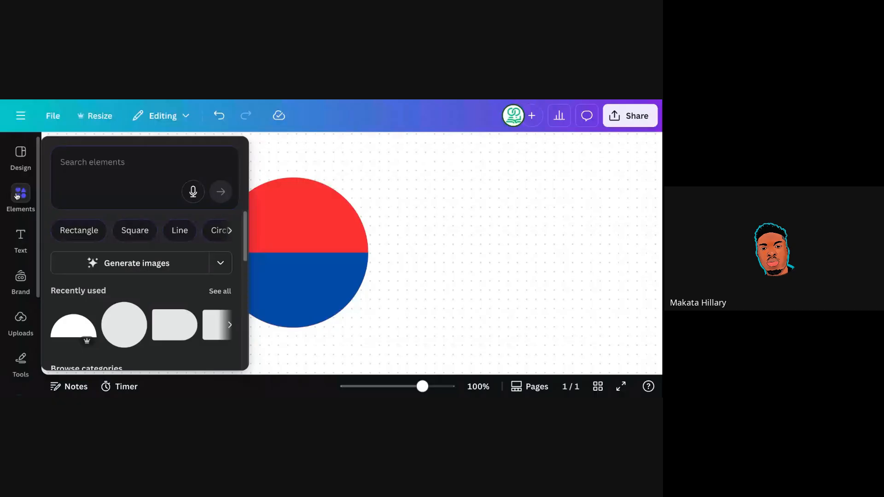
{"action": "left_click", "coordinate": [96, 164]}
{"action": "type", "text": "circ"}
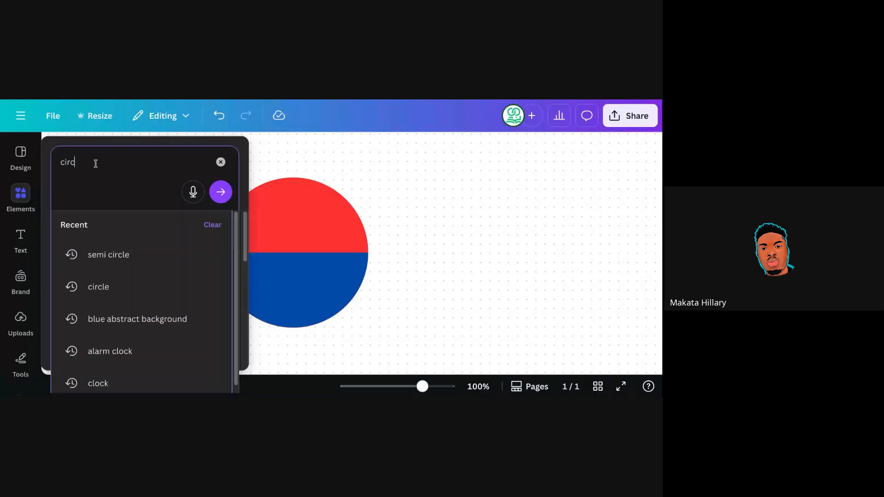
{"action": "type", "text": "le"}
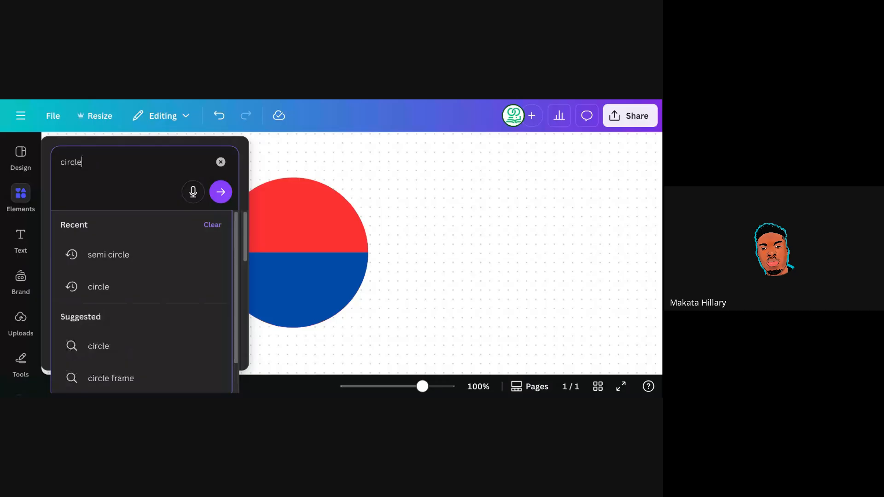
{"action": "key", "text": "Return"}
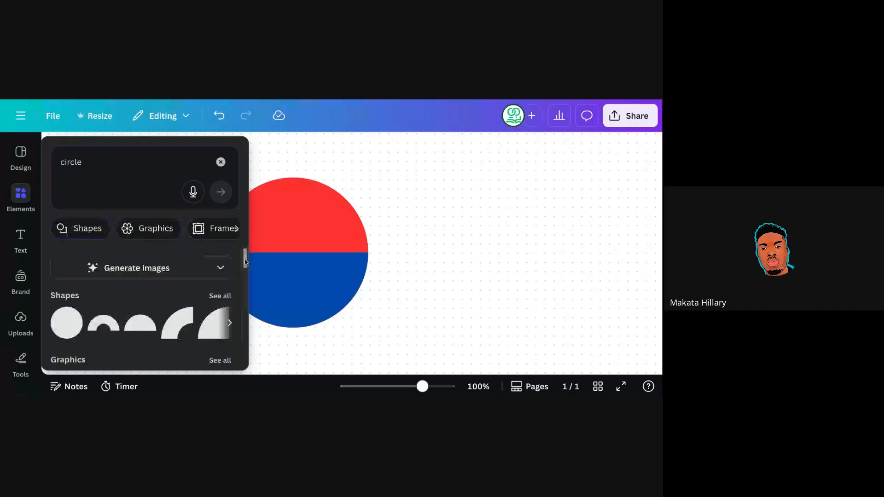
{"action": "left_click_drag", "start_coordinate": [245, 261], "coordinate": [245, 269]}
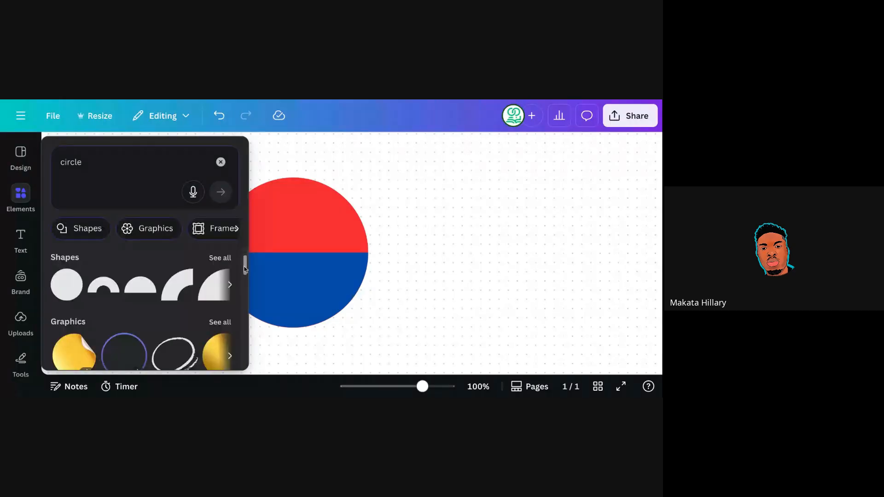
{"action": "left_click", "coordinate": [63, 292]}
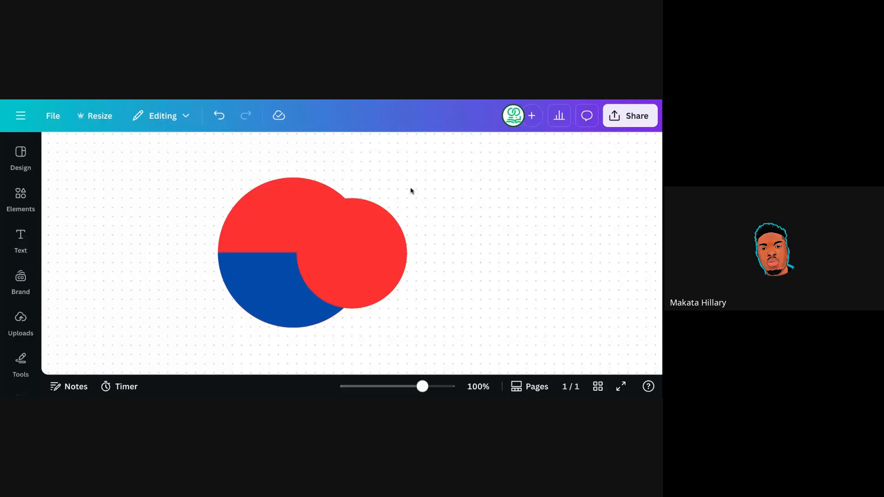
Remove the new small circle's fill and give it a solid stroke outline
{"action": "left_click", "coordinate": [371, 228]}
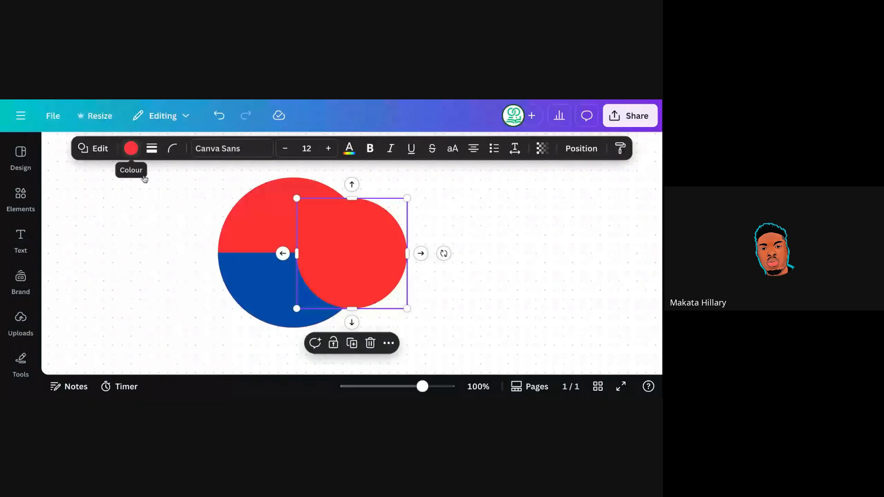
{"action": "left_click", "coordinate": [131, 148]}
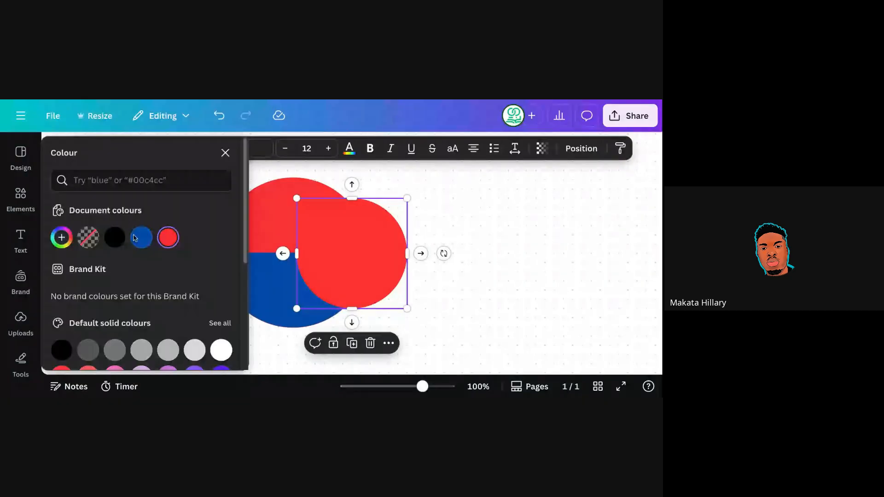
{"action": "left_click", "coordinate": [89, 238]}
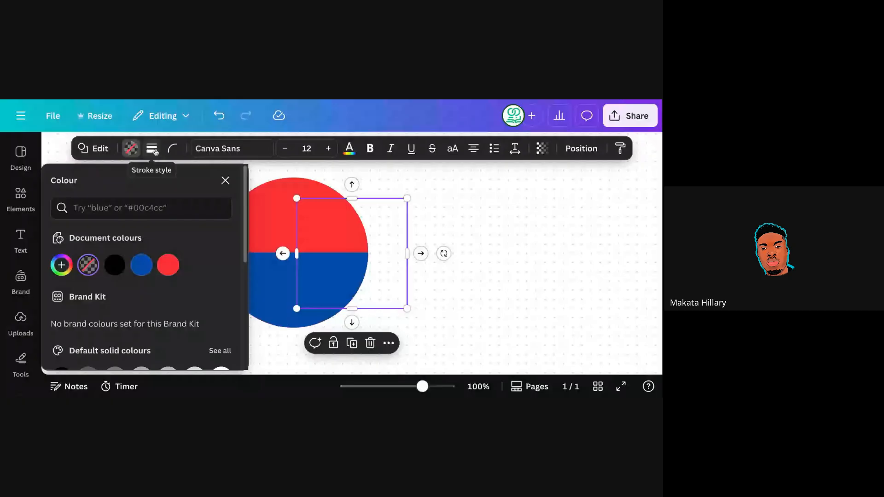
{"action": "left_click", "coordinate": [154, 149]}
{"action": "left_click", "coordinate": [120, 184]}
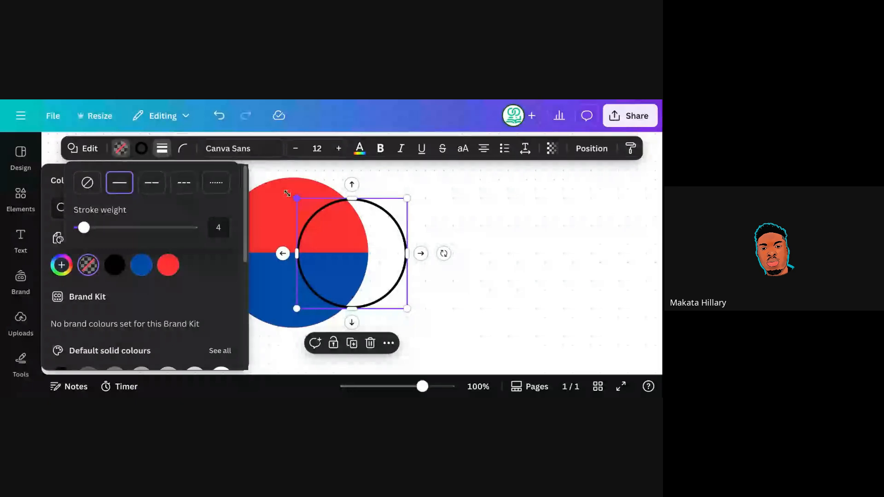
Enlarge the unfilled circle outline to about 252 by 252
{"action": "left_click_drag", "start_coordinate": [287, 193], "coordinate": [252, 181]}
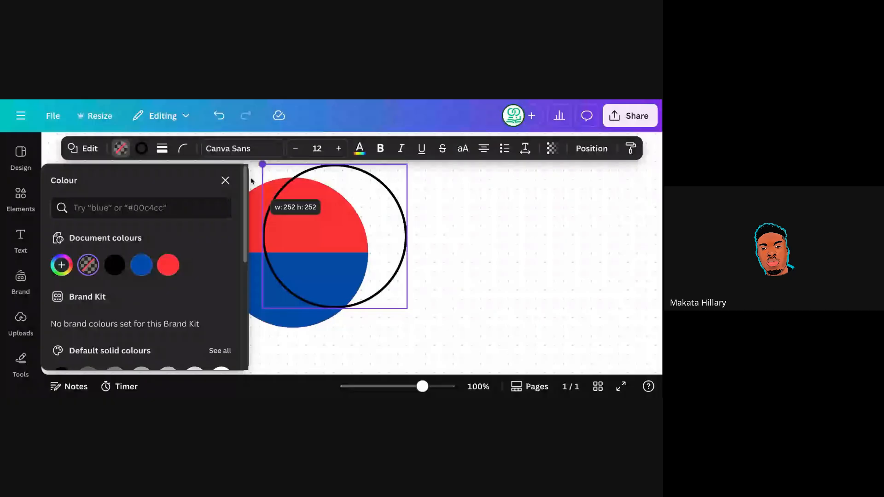
{"action": "left_click", "coordinate": [427, 207]}
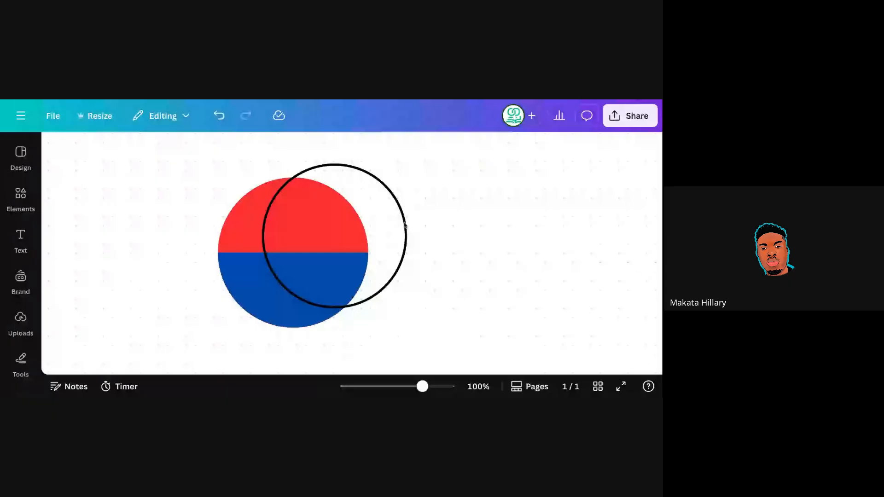
{"action": "left_click", "coordinate": [404, 223]}
{"action": "left_click_drag", "start_coordinate": [402, 217], "coordinate": [297, 283]}
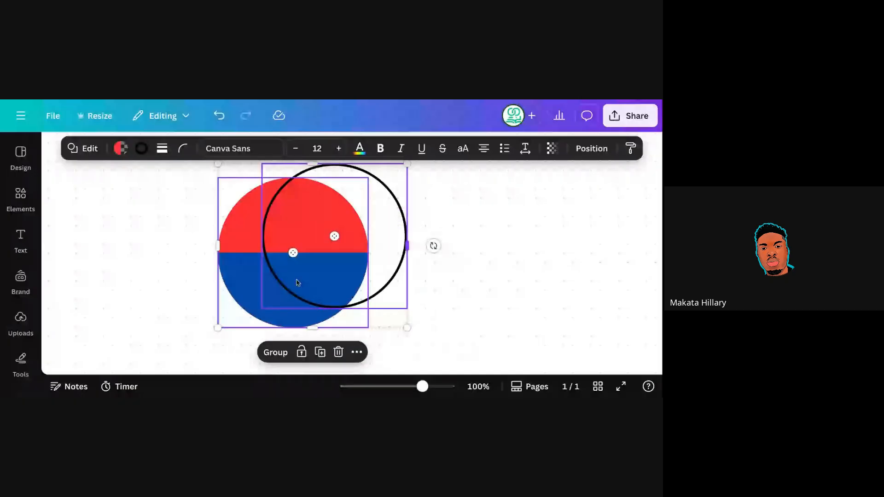
{"action": "left_click", "coordinate": [431, 206]}
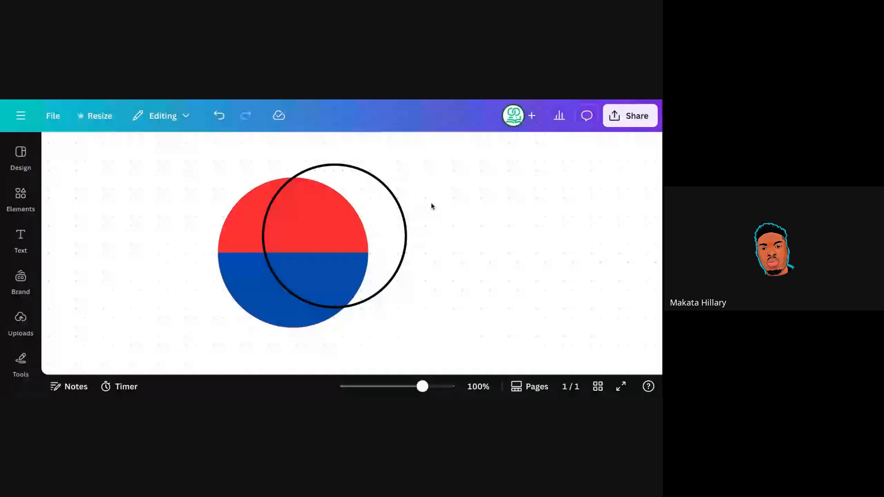
Move the circle outline over the red and blue circle and resize it to 262 by 262 so their edges coincide
{"action": "left_click", "coordinate": [389, 211]}
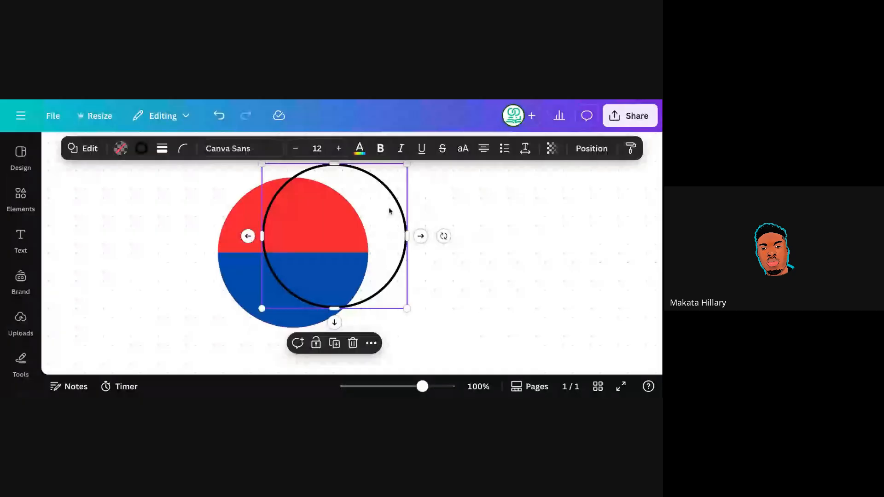
{"action": "left_click_drag", "start_coordinate": [389, 211], "coordinate": [355, 218]}
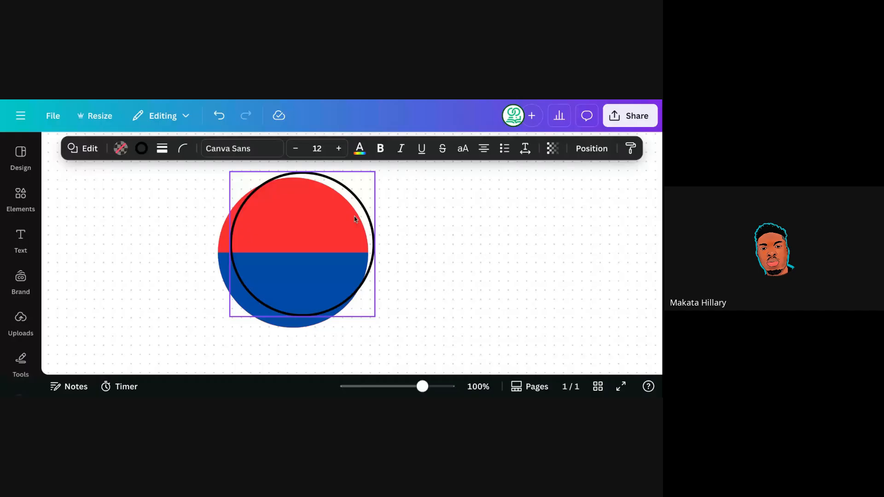
{"action": "left_click_drag", "start_coordinate": [355, 216], "coordinate": [346, 223]}
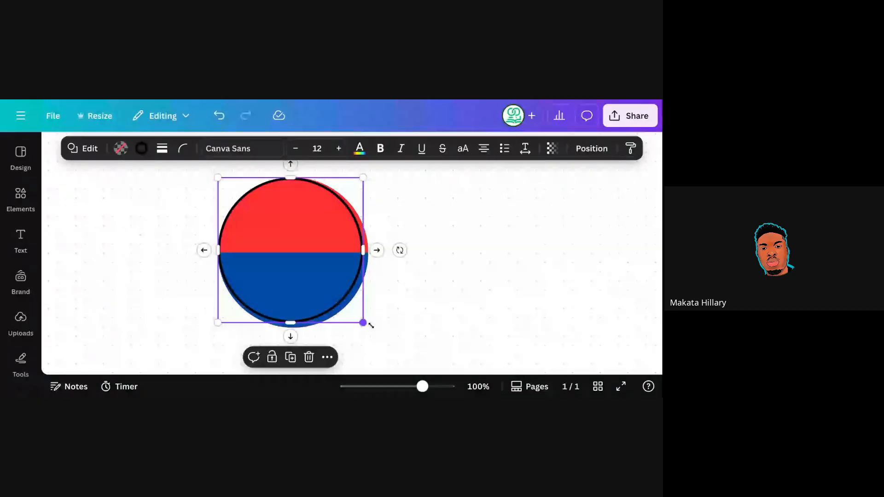
{"action": "left_click_drag", "start_coordinate": [363, 322], "coordinate": [368, 327]}
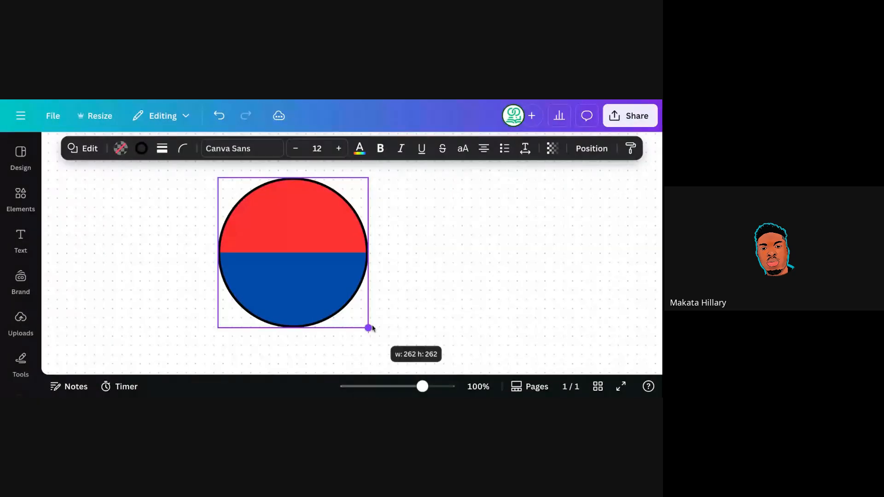
{"action": "left_click", "coordinate": [446, 268]}
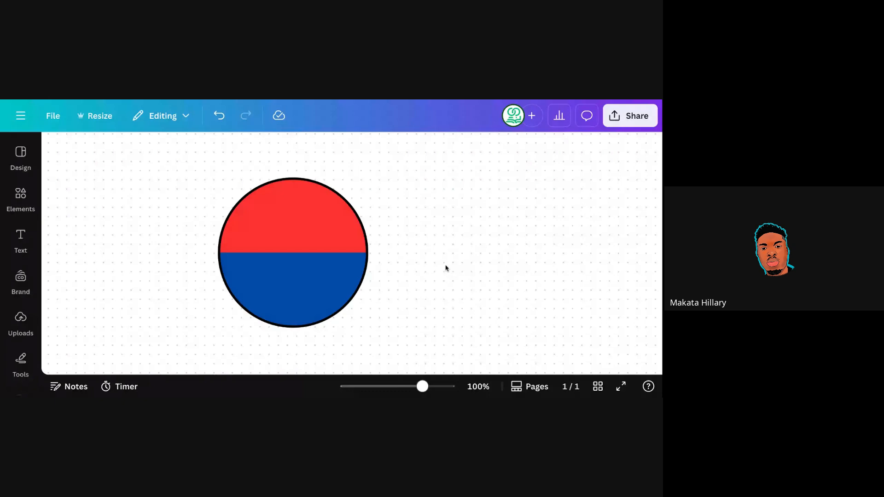
Send the circle outline one layer backward, bring it forward again and deselect it
{"action": "left_click", "coordinate": [297, 180]}
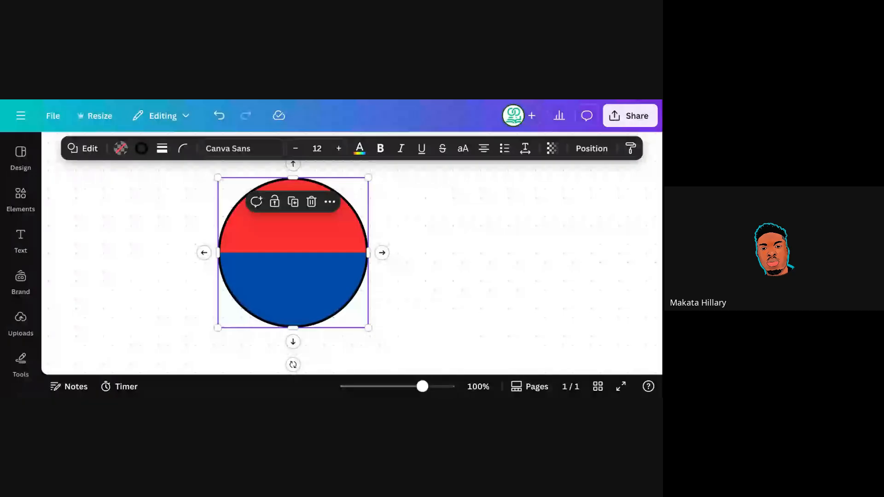
{"action": "left_click", "coordinate": [592, 148]}
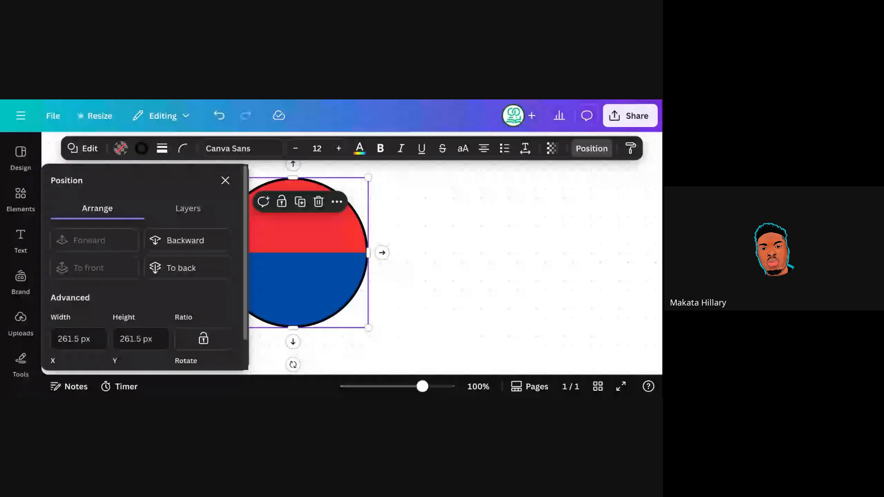
{"action": "left_click", "coordinate": [185, 240]}
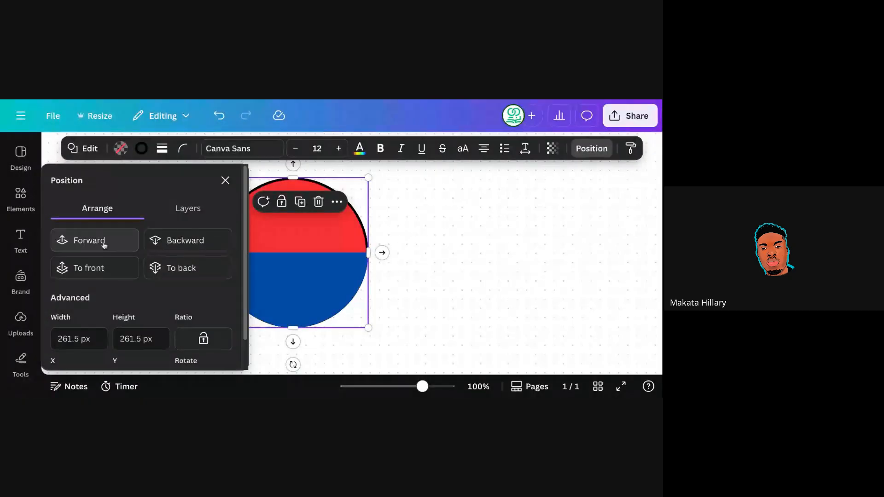
{"action": "left_click", "coordinate": [104, 243]}
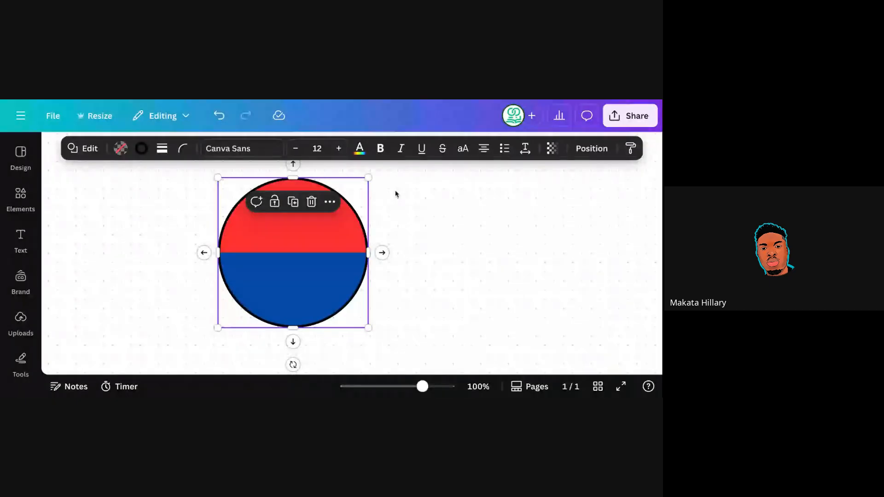
{"action": "left_click", "coordinate": [570, 179]}
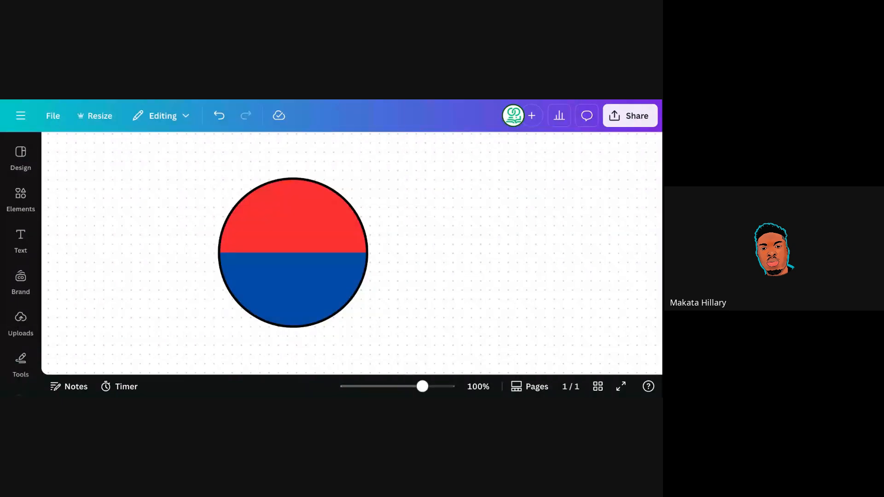
Search the elements for "shape", show all the shape results and add the wavy ribbon shape to the whiteboard
{"action": "mouse_move", "coordinate": [21, 199]}
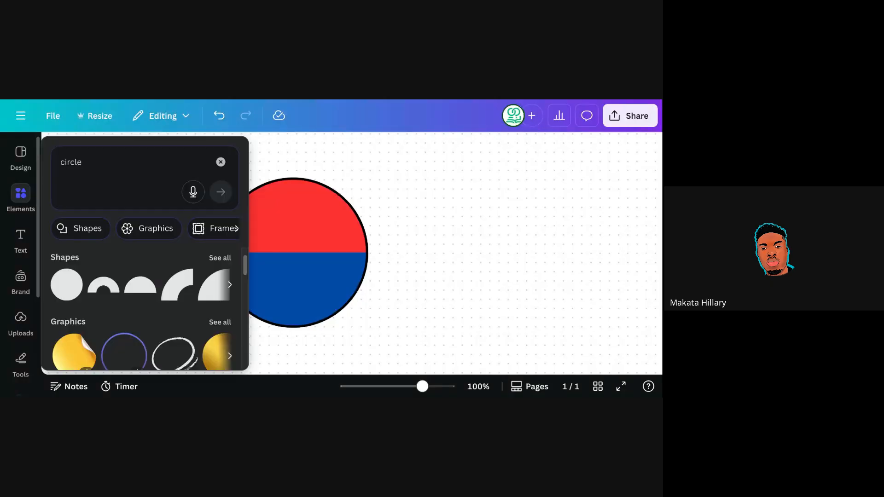
{"action": "left_click", "coordinate": [103, 158]}
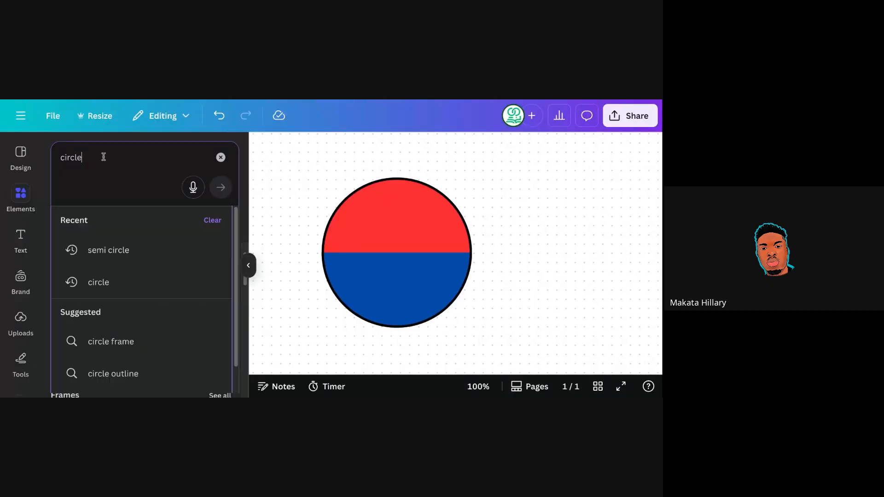
{"action": "key", "text": "ctrl+a"}
{"action": "type", "text": "shape"}
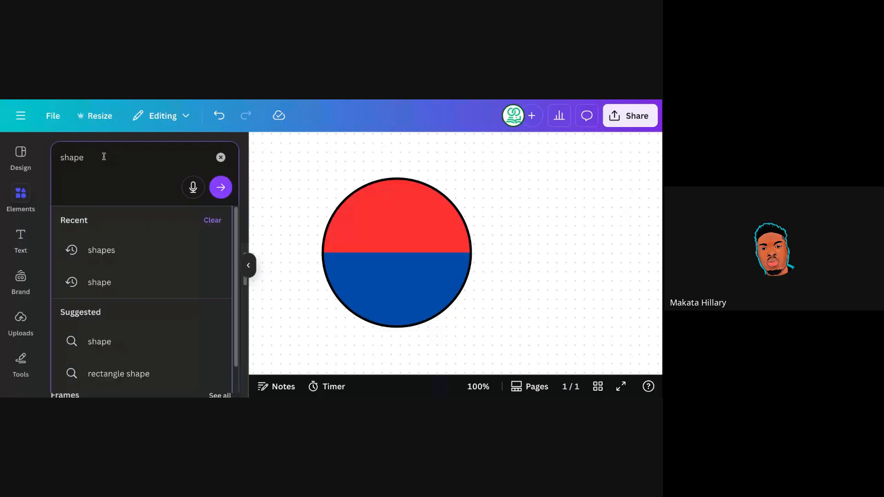
{"action": "key", "text": "Return"}
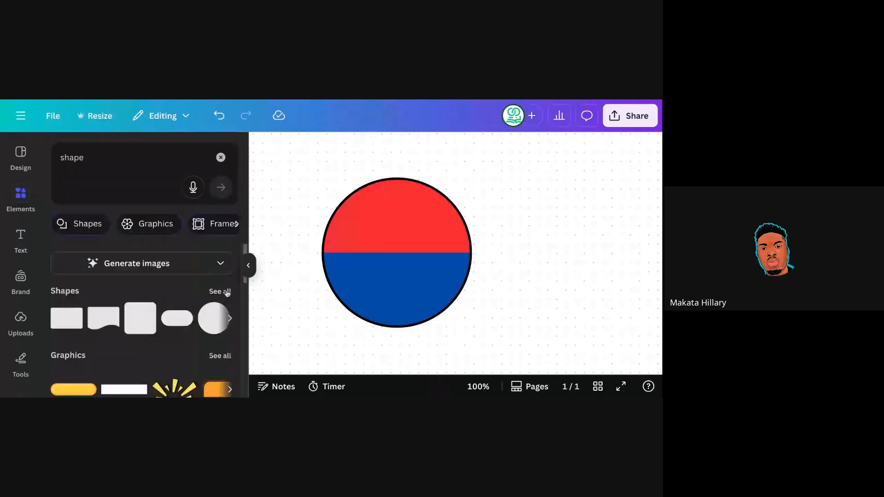
{"action": "left_click", "coordinate": [227, 291]}
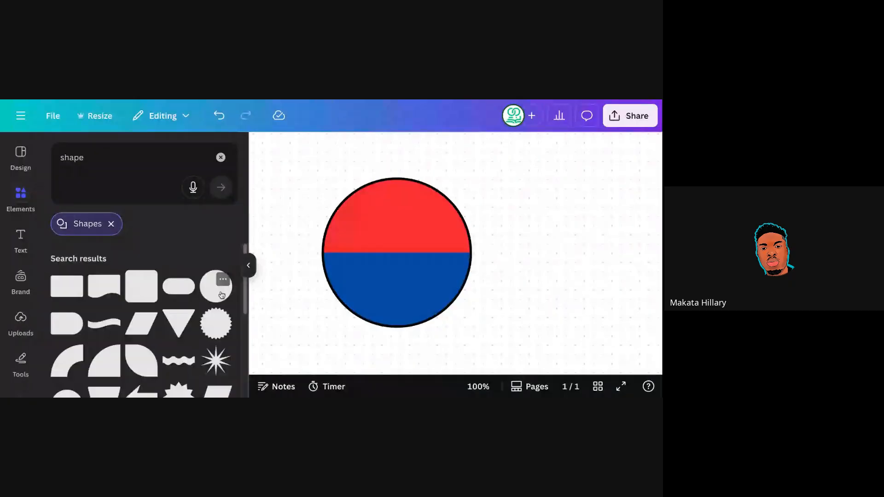
{"action": "scroll", "coordinate": [216, 294], "scroll_direction": "down", "scroll_amount": 1}
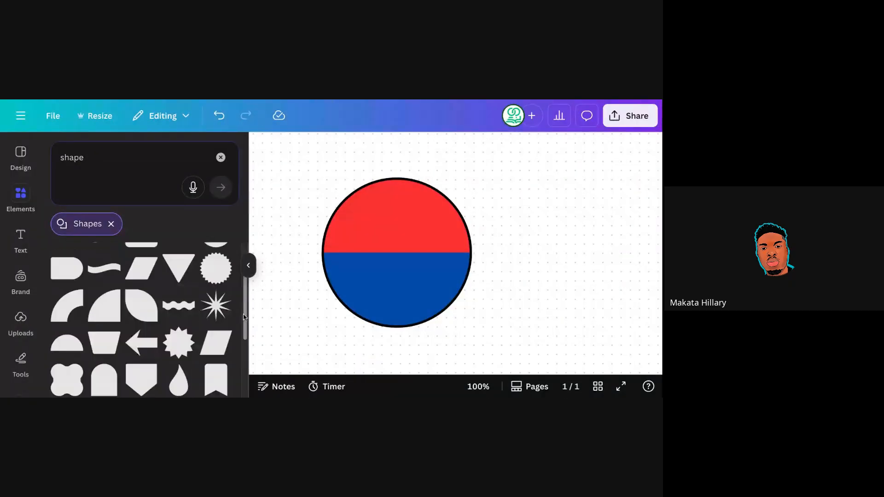
{"action": "left_click", "coordinate": [100, 272]}
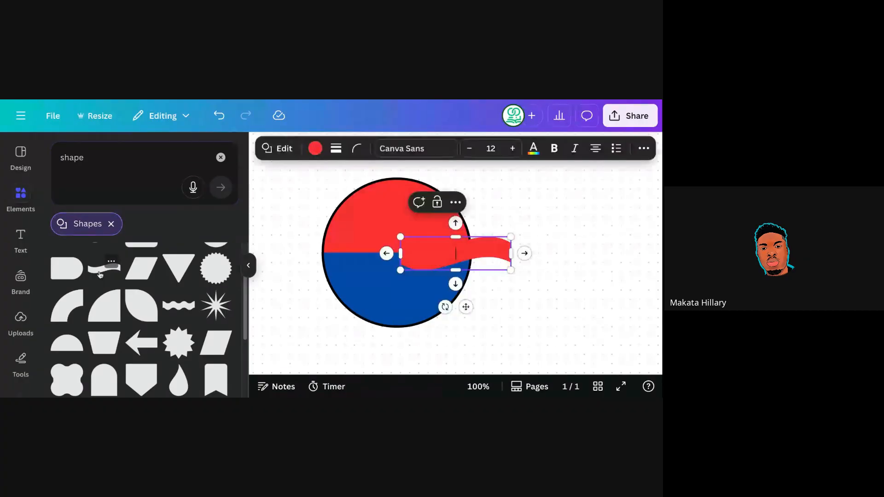
{"action": "left_click", "coordinate": [248, 265]}
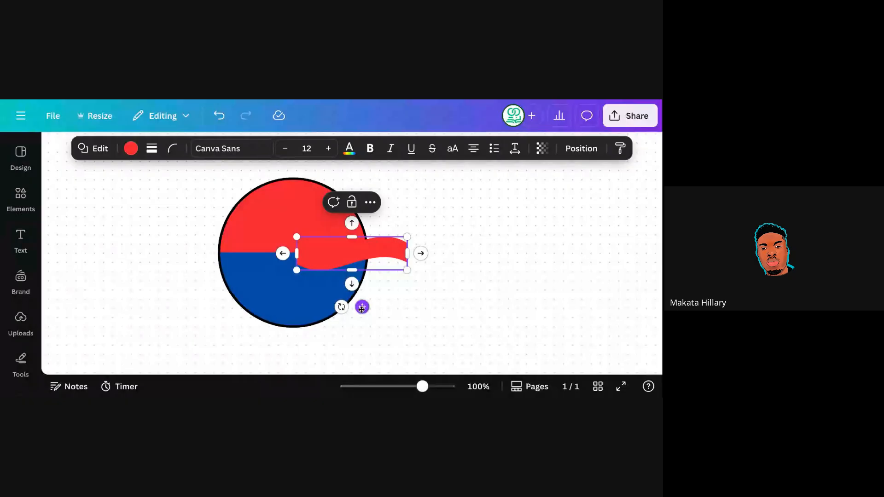
Move the wavy ribbon to the circle's left edge near the red-blue boundary and recolour it white
{"action": "left_click_drag", "start_coordinate": [362, 308], "coordinate": [276, 316]}
{"action": "left_click_drag", "start_coordinate": [205, 307], "coordinate": [284, 314]}
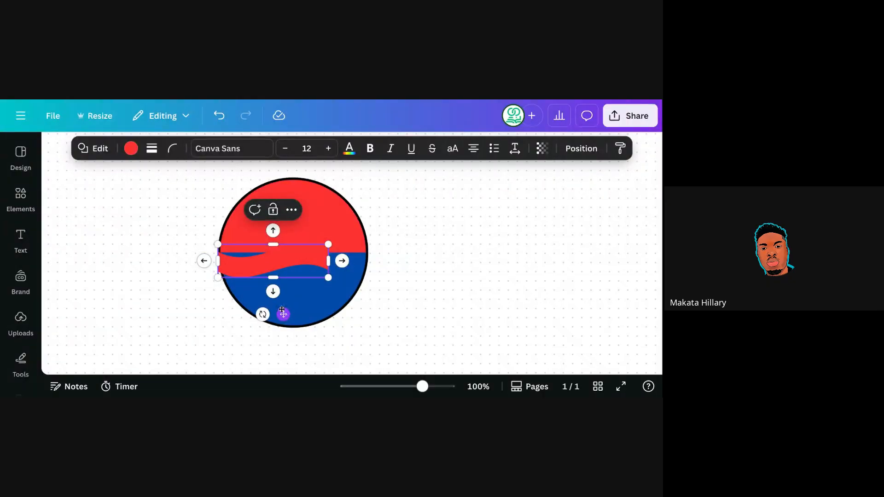
{"action": "left_click", "coordinate": [135, 150]}
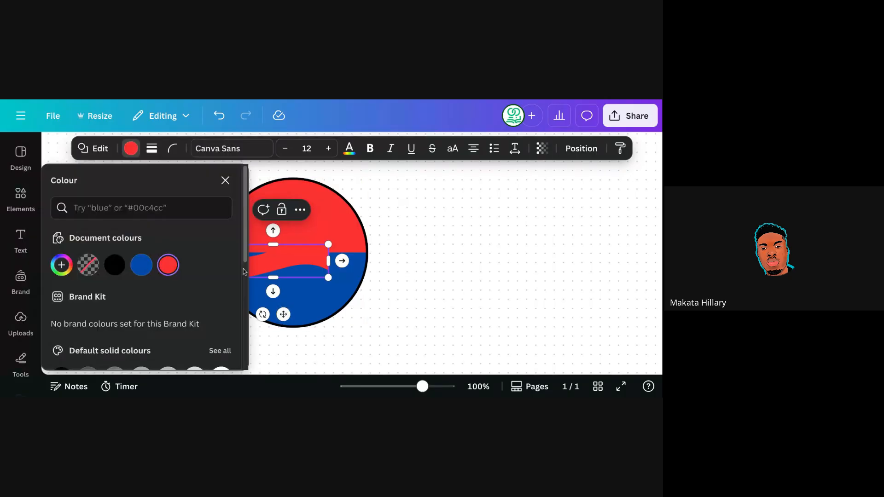
{"action": "scroll", "coordinate": [244, 279], "scroll_direction": "down", "scroll_amount": 1}
{"action": "left_click", "coordinate": [221, 310]}
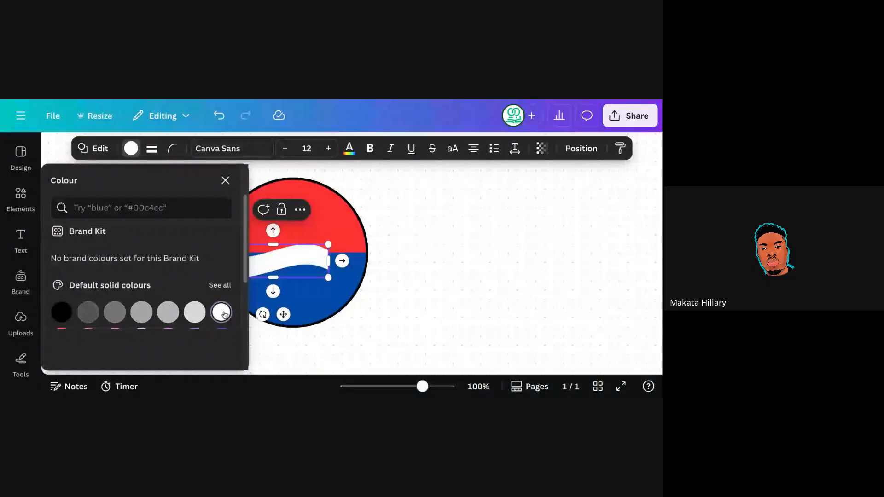
{"action": "left_click", "coordinate": [225, 181]}
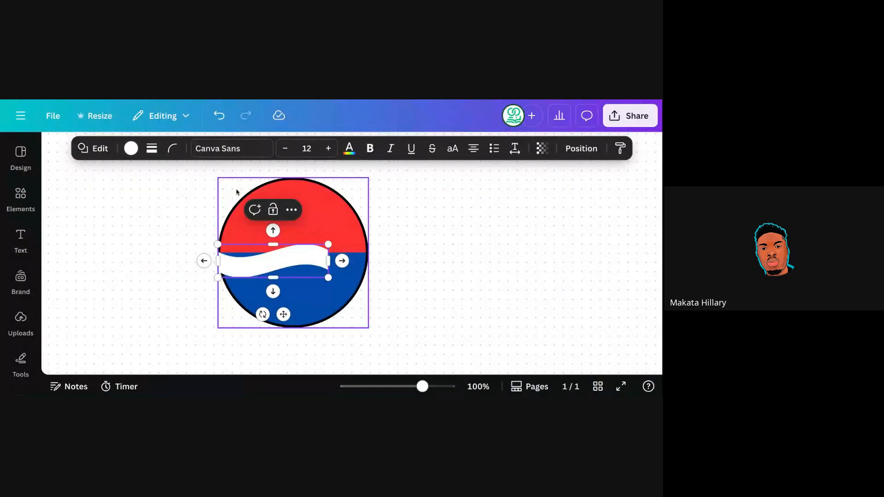
Enlarge the white wave to the circle's full width, centre it over the red-blue boundary and tilt it slightly clockwise
{"action": "left_click_drag", "start_coordinate": [325, 274], "coordinate": [367, 290]}
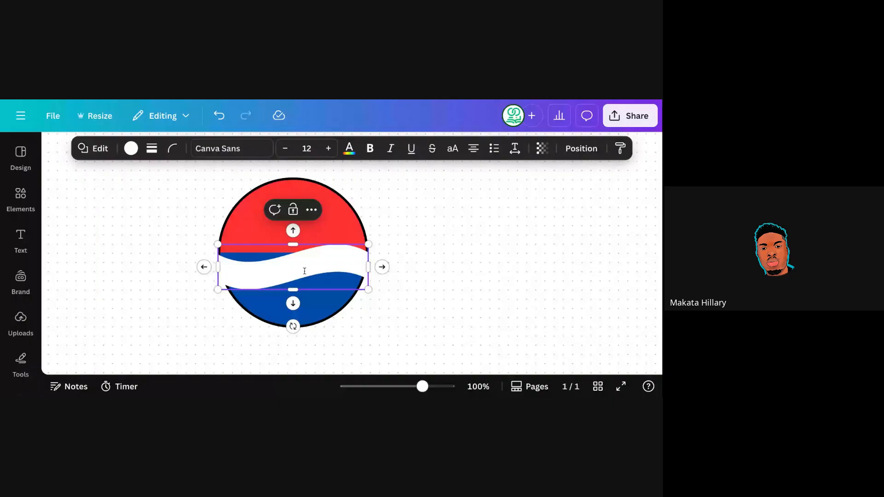
{"action": "left_click", "coordinate": [426, 313]}
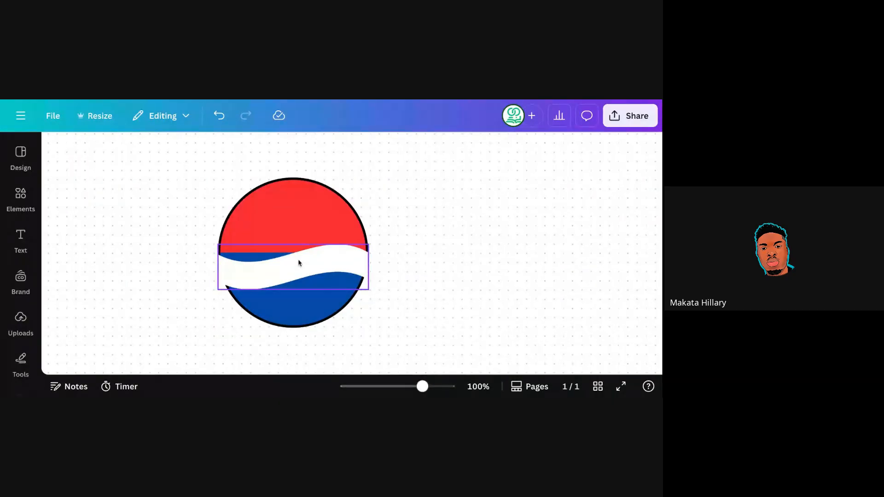
{"action": "mouse_move", "coordinate": [299, 263]}
{"action": "left_mouse_down"}
{"action": "mouse_move", "coordinate": [294, 217]}
{"action": "mouse_move", "coordinate": [308, 248]}
{"action": "left_mouse_up"}
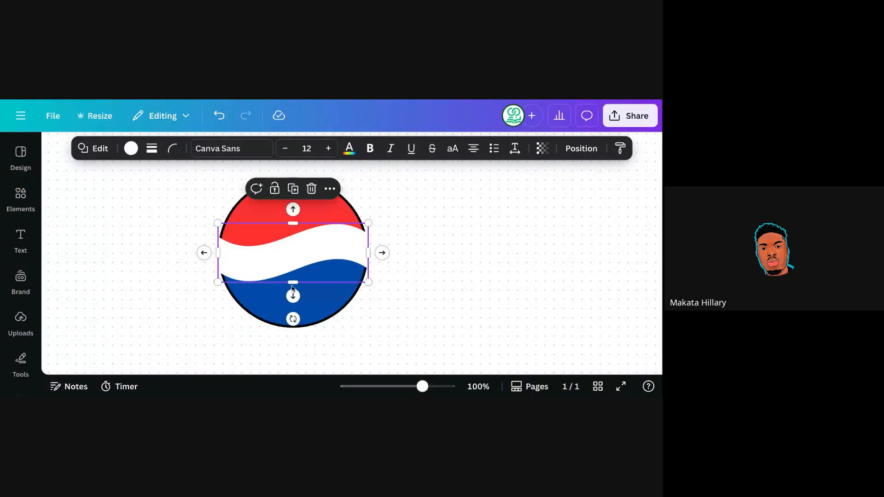
{"action": "left_click_drag", "start_coordinate": [293, 319], "coordinate": [286, 323]}
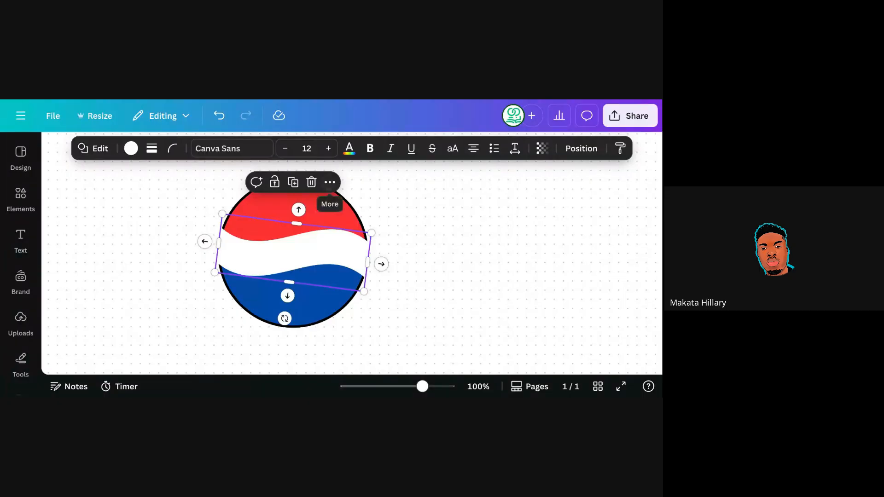
Send the white wave to the back, behind the circle shapes
{"action": "left_click", "coordinate": [330, 182]}
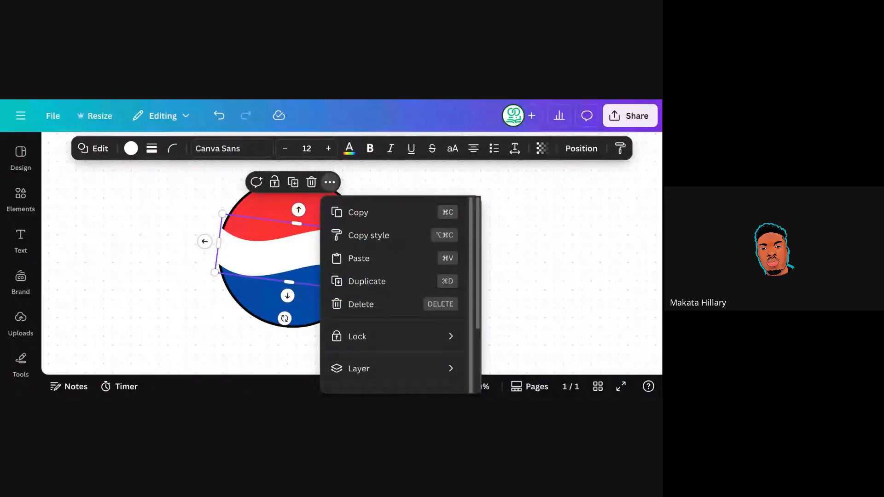
{"action": "scroll", "coordinate": [396, 294], "scroll_direction": "down", "scroll_amount": 2}
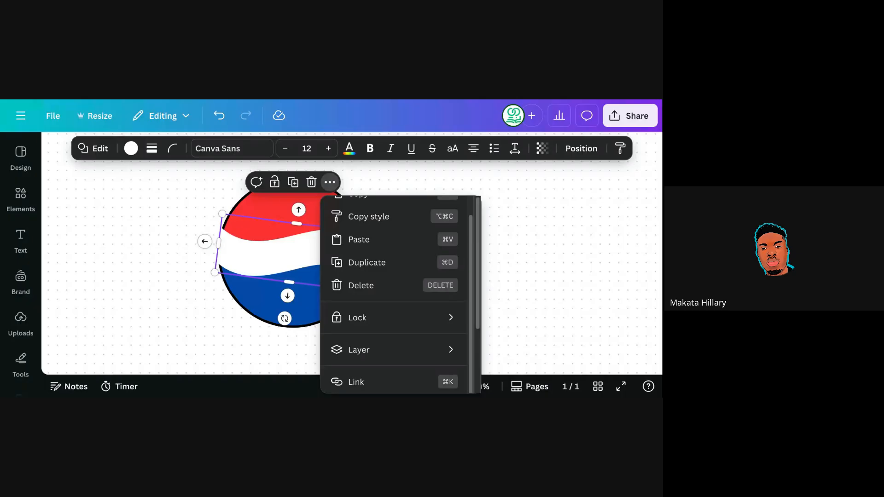
{"action": "mouse_move", "coordinate": [359, 350]}
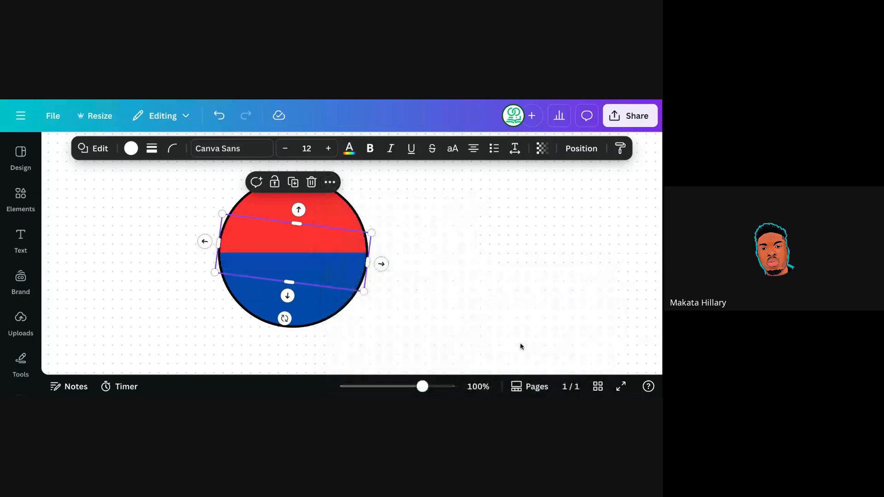
Bring the white wave forward two layers, in front of both the red and the blue shapes
{"action": "left_click", "coordinate": [334, 183]}
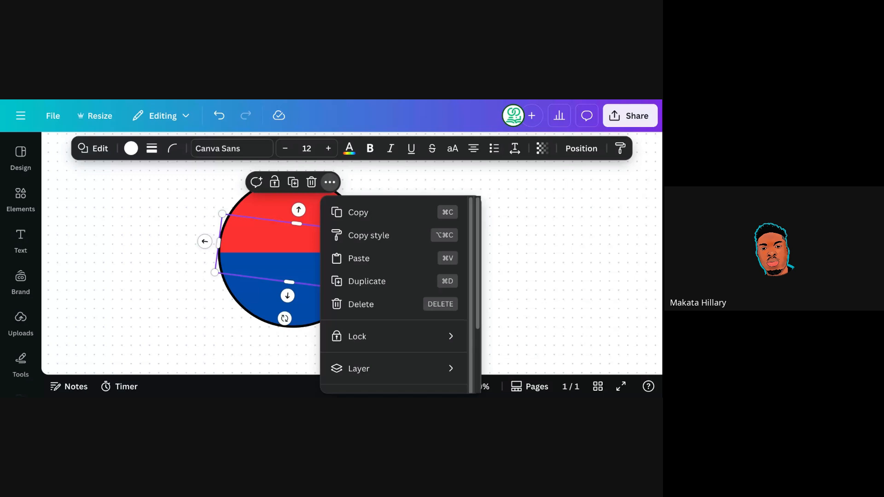
{"action": "scroll", "coordinate": [468, 363], "scroll_direction": "down", "scroll_amount": 2}
{"action": "mouse_move", "coordinate": [442, 295]}
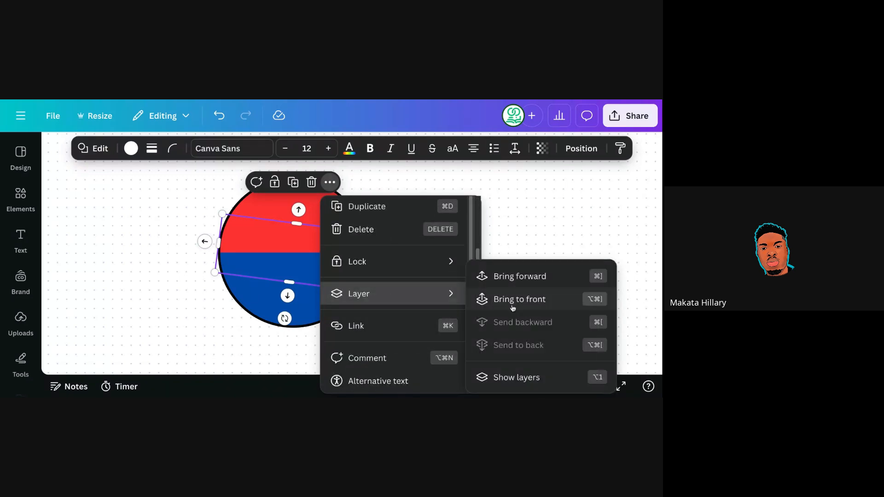
{"action": "left_click", "coordinate": [512, 277]}
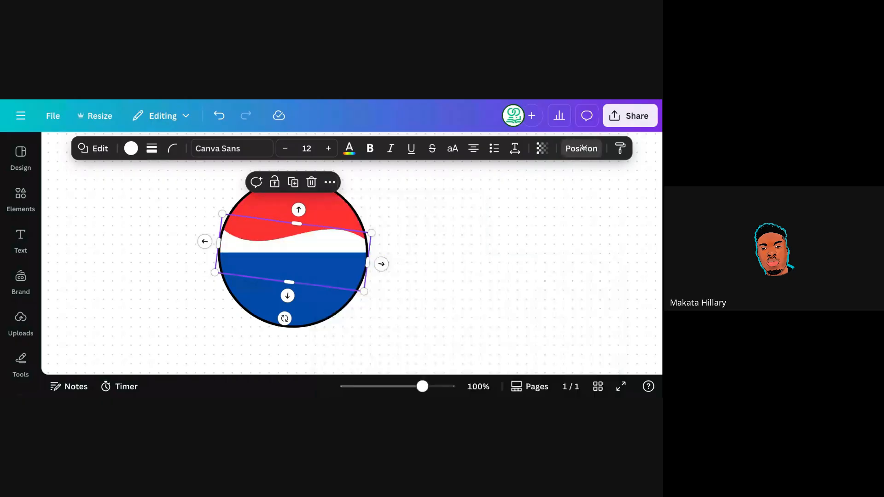
{"action": "left_click", "coordinate": [582, 147]}
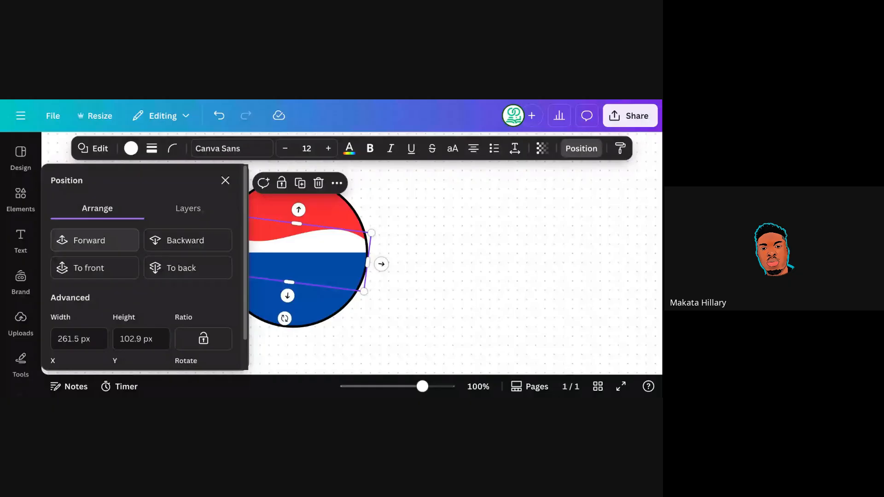
{"action": "left_click", "coordinate": [94, 240]}
{"action": "left_click", "coordinate": [408, 241]}
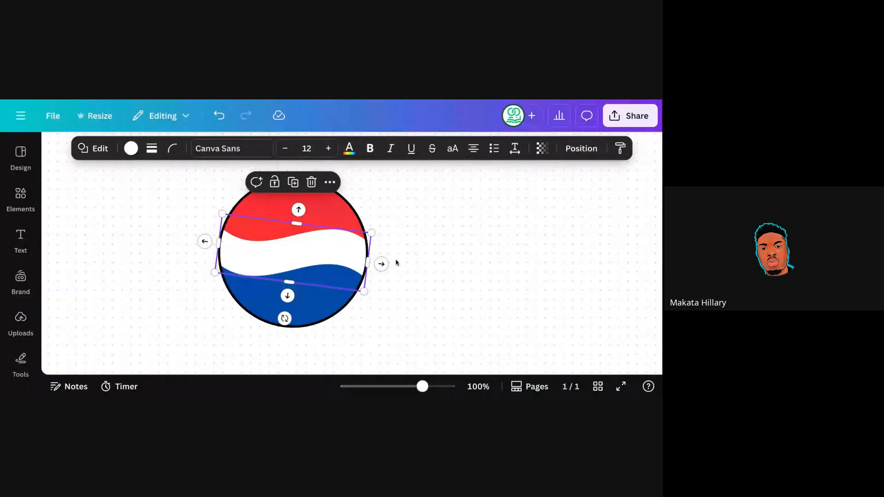
{"action": "left_click", "coordinate": [305, 171]}
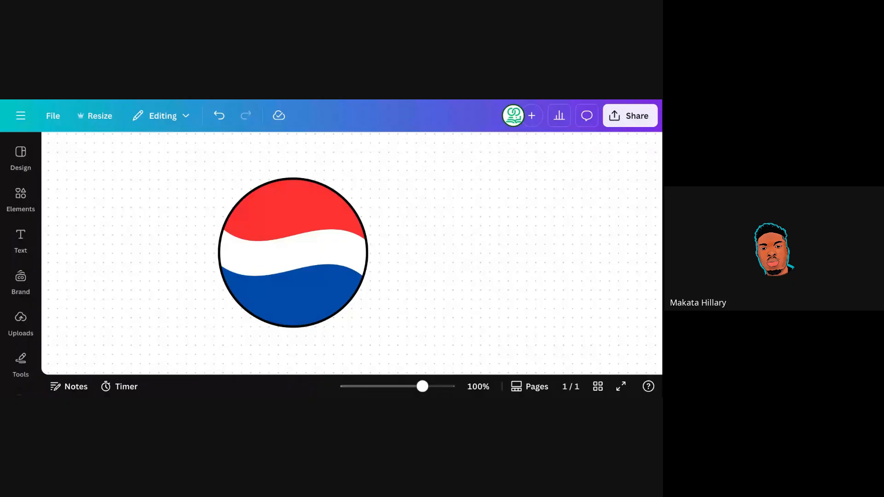
Add a heading in the default text style to the whiteboard
{"action": "left_click", "coordinate": [21, 234]}
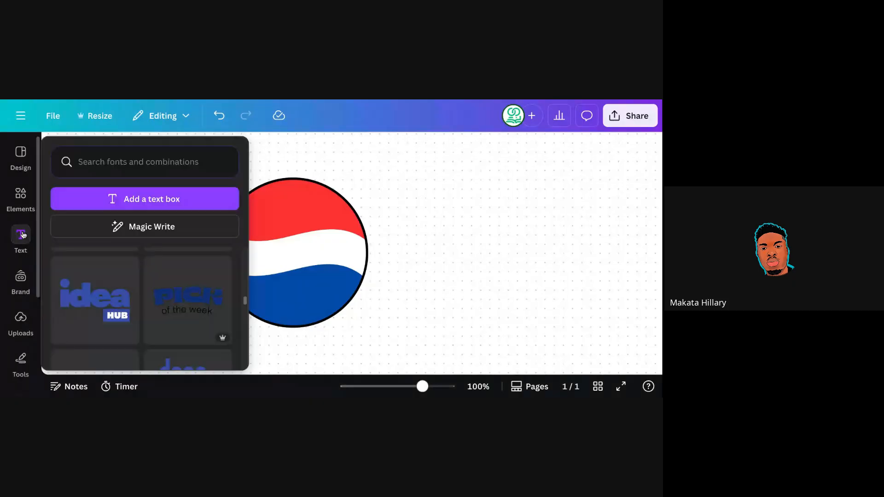
{"action": "scroll", "coordinate": [236, 292], "scroll_direction": "up", "scroll_amount": 1}
{"action": "scroll", "coordinate": [235, 292], "scroll_direction": "up", "scroll_amount": 2}
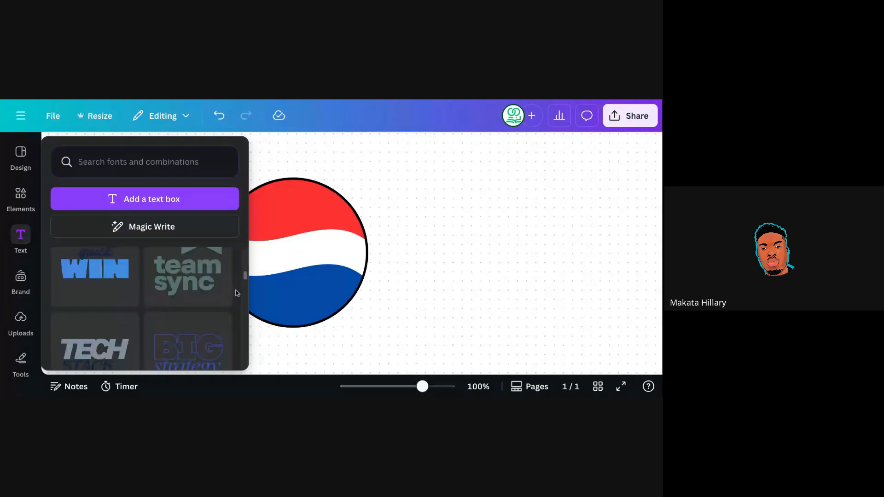
{"action": "scroll", "coordinate": [236, 292], "scroll_direction": "up", "scroll_amount": 3}
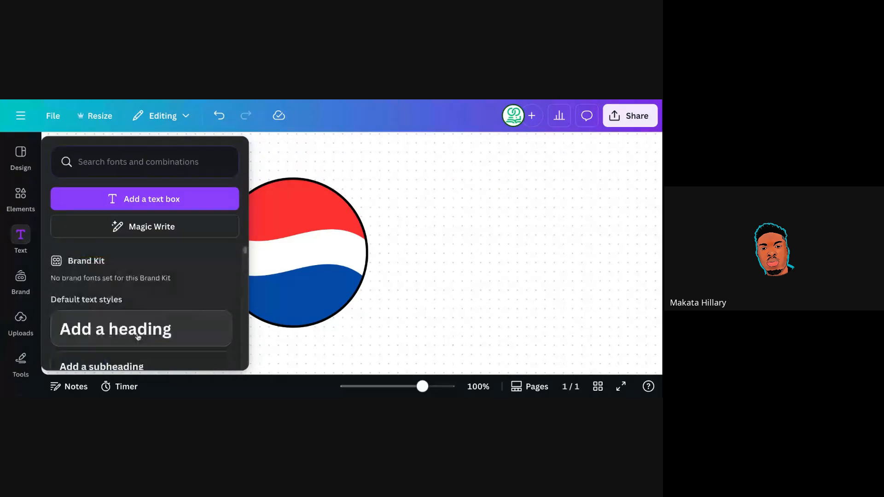
{"action": "left_click", "coordinate": [138, 337]}
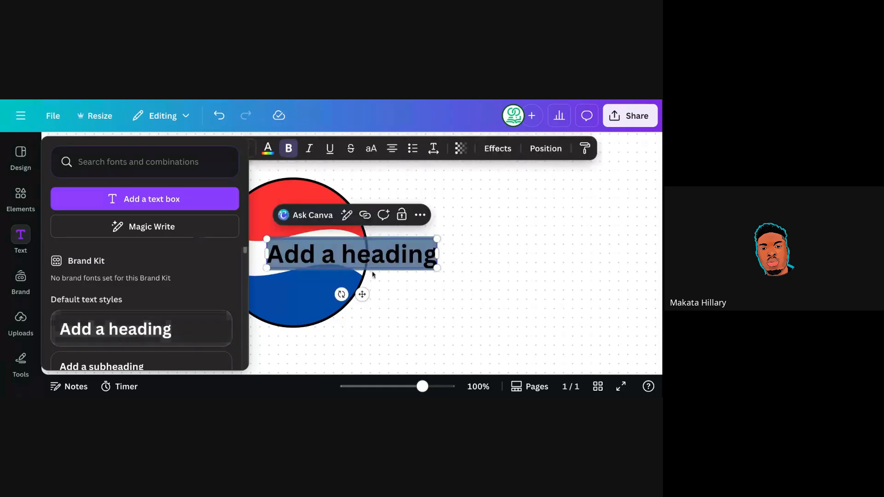
{"action": "left_click", "coordinate": [364, 298]}
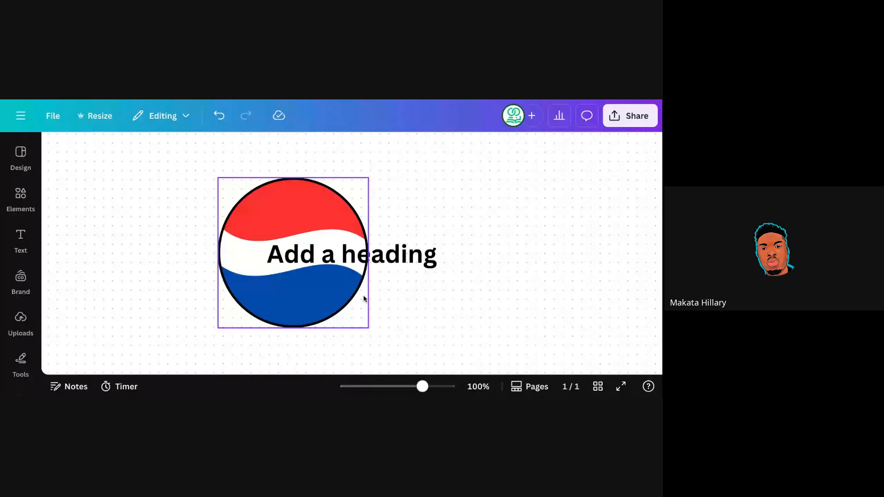
Centre the heading over the circle's white band and replace its text with "PEPSI"
{"action": "left_click_drag", "start_coordinate": [382, 256], "coordinate": [323, 256]}
{"action": "double_click", "coordinate": [322, 258]}
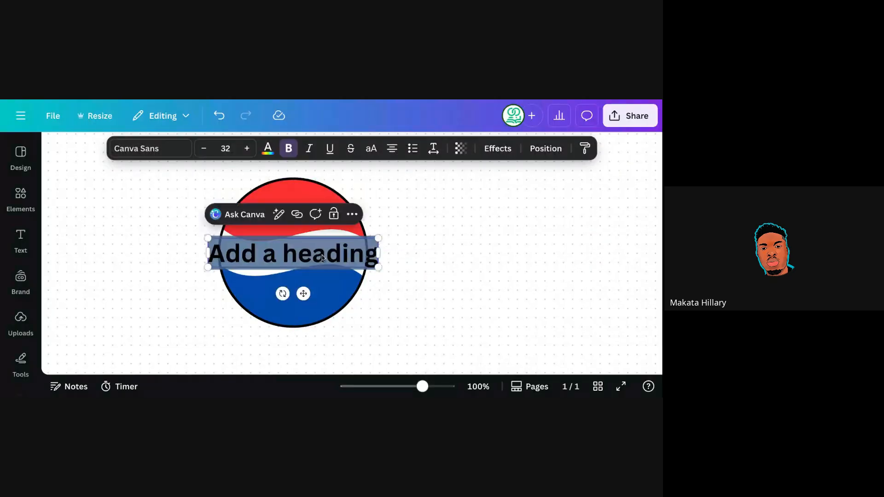
{"action": "type", "text": "PE"}
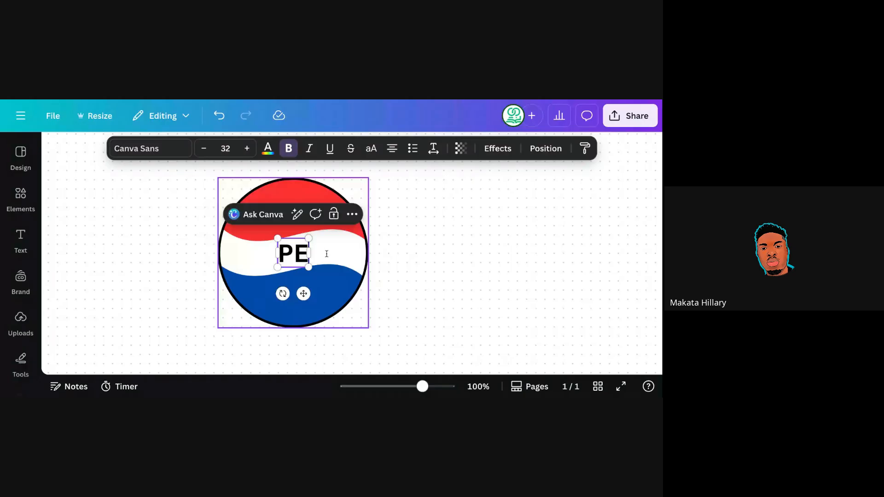
{"action": "type", "text": "PSI"}
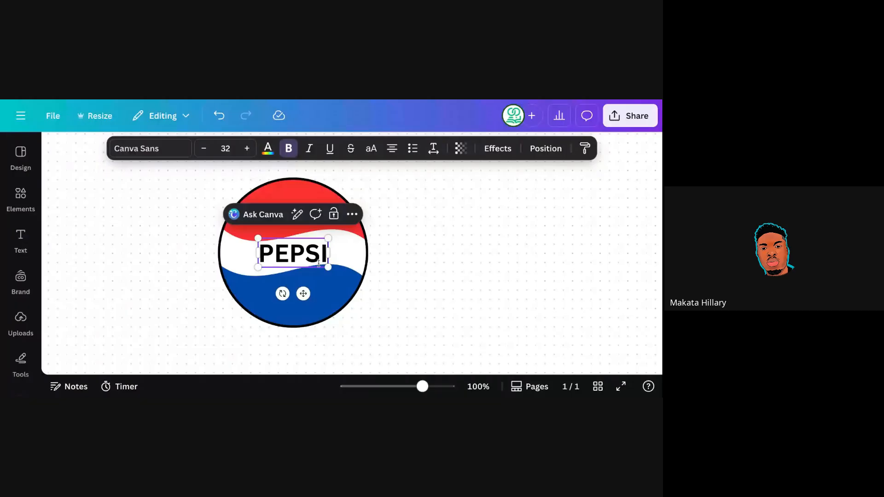
Widen the letter spacing of the PEPSI text slightly
{"action": "left_click", "coordinate": [433, 152]}
{"action": "left_click_drag", "start_coordinate": [395, 197], "coordinate": [405, 195]}
{"action": "left_click", "coordinate": [304, 294]}
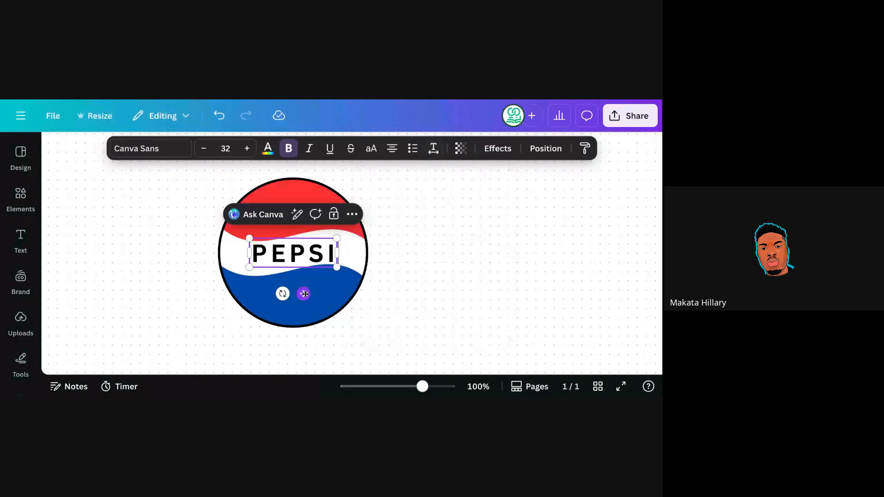
{"action": "left_click", "coordinate": [385, 258]}
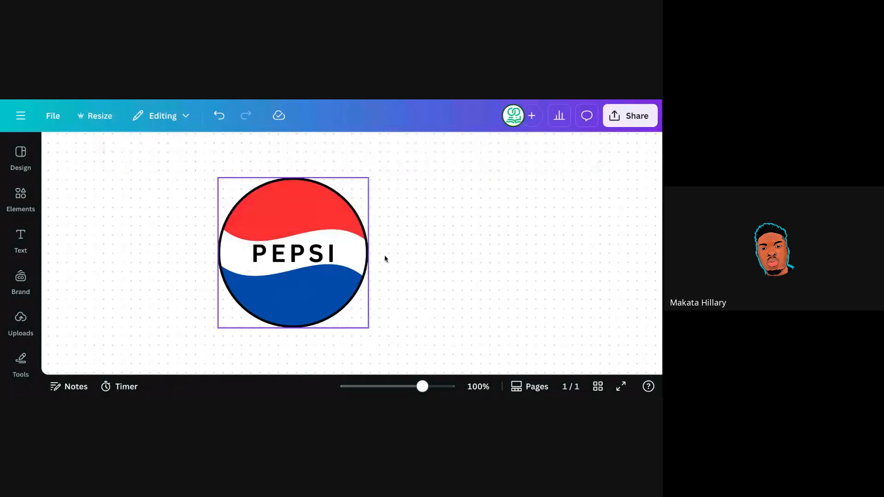
Shift the PEPSI text towards the circle's left edge and realign it with the circle's centre
{"action": "left_click", "coordinate": [312, 256]}
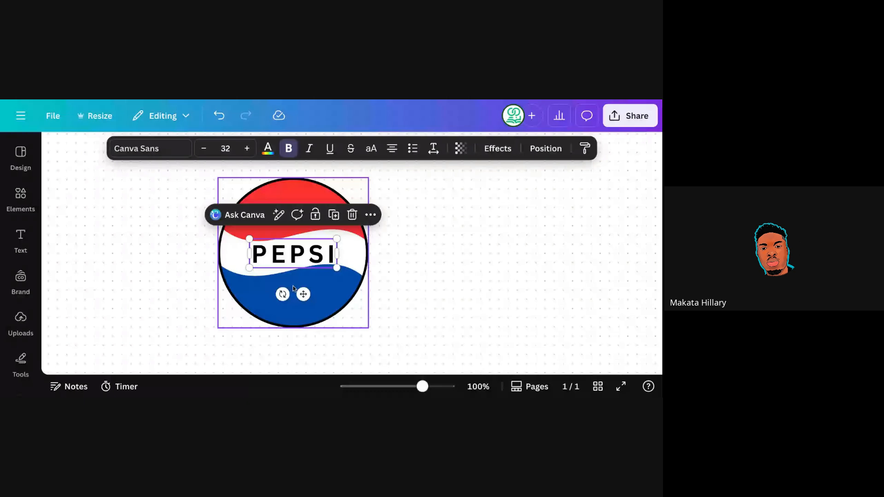
{"action": "left_click_drag", "start_coordinate": [307, 294], "coordinate": [305, 293]}
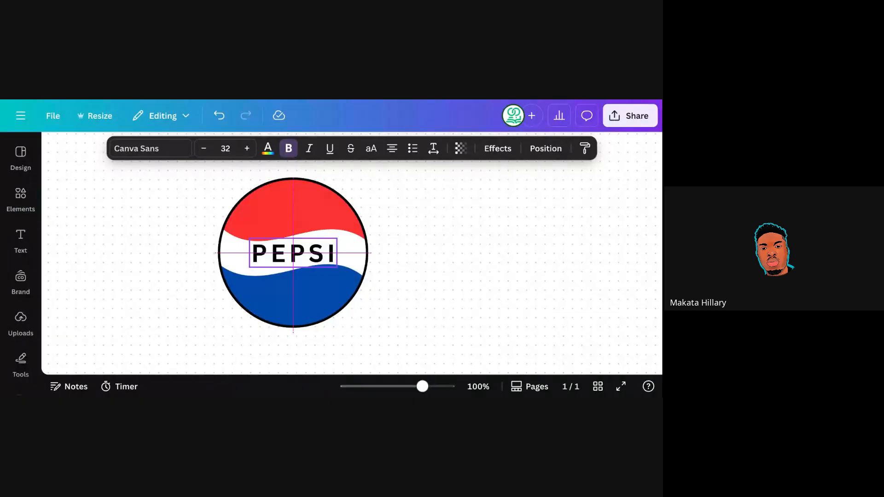
{"action": "left_click_drag", "start_coordinate": [308, 294], "coordinate": [273, 290]}
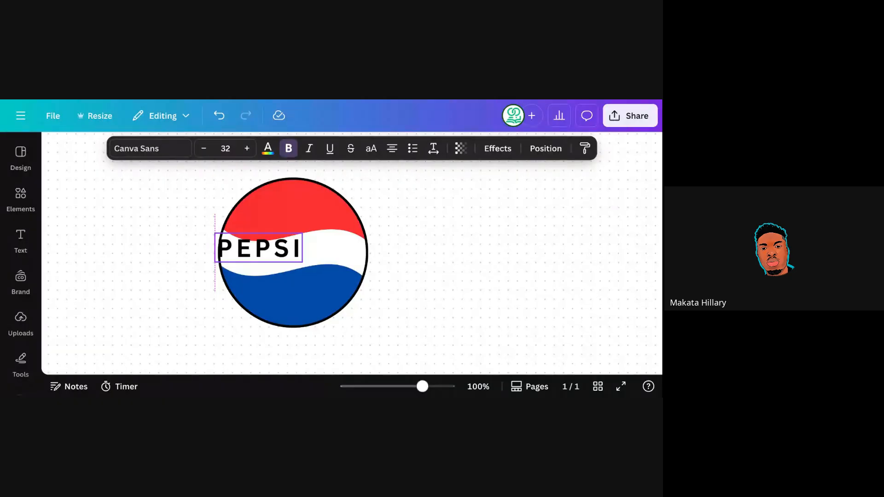
{"action": "left_click_drag", "start_coordinate": [271, 289], "coordinate": [308, 296]}
Switch to the Google results to compare the design with the reference Pepsi logo, and return to the Canva whiteboard
{"action": "left_click", "coordinate": [428, 274]}
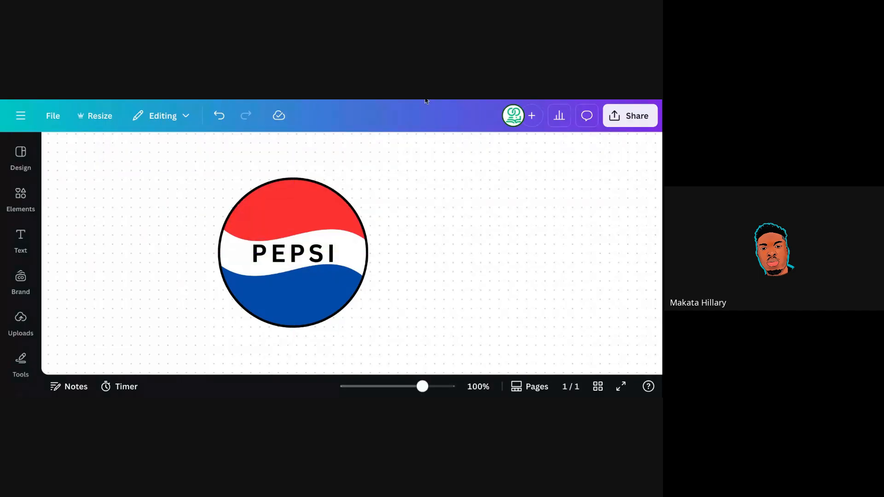
{"action": "left_click", "coordinate": [426, 100]}
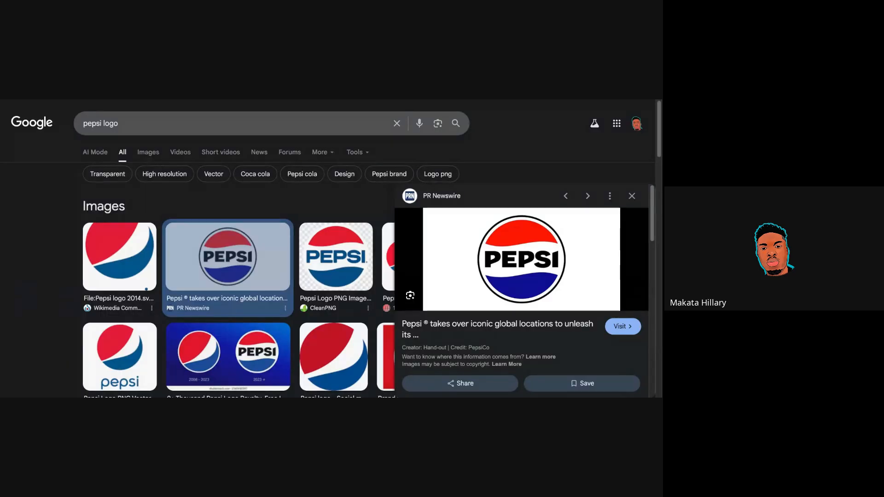
{"action": "key", "text": "ctrl+Tab"}
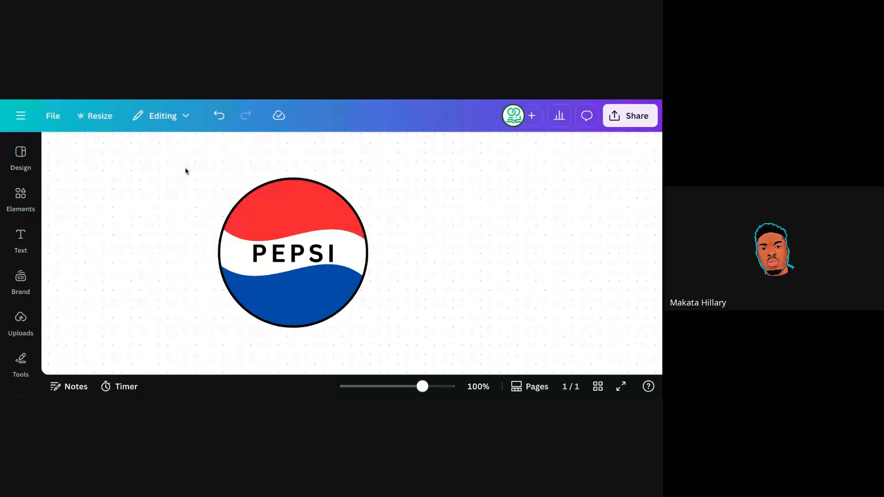
Select all parts of the logo and scale them down together to about 256 by 255
{"action": "left_click_drag", "start_coordinate": [173, 157], "coordinate": [390, 322]}
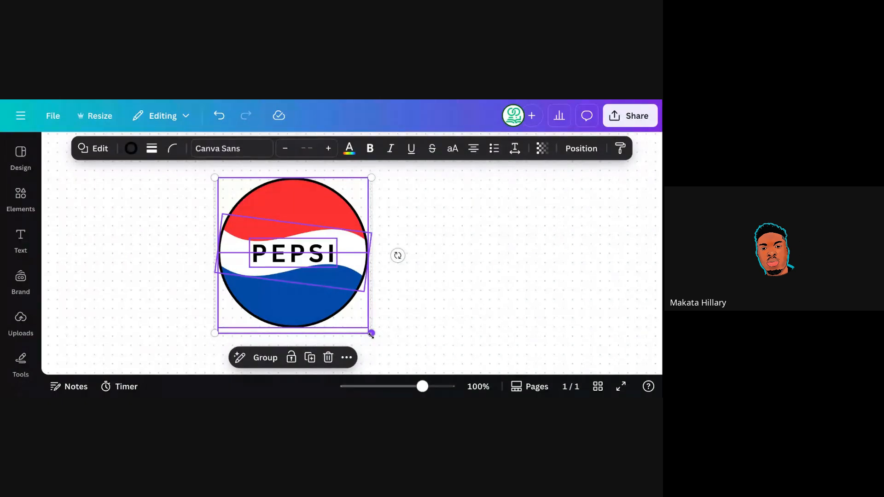
{"action": "left_click_drag", "start_coordinate": [371, 333], "coordinate": [289, 253]}
{"action": "left_click_drag", "start_coordinate": [363, 325], "coordinate": [362, 324]}
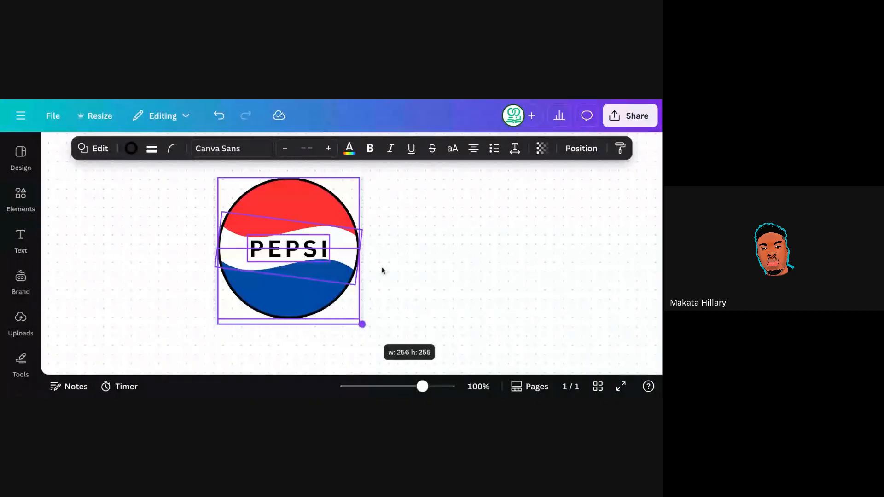
{"action": "left_click", "coordinate": [406, 259]}
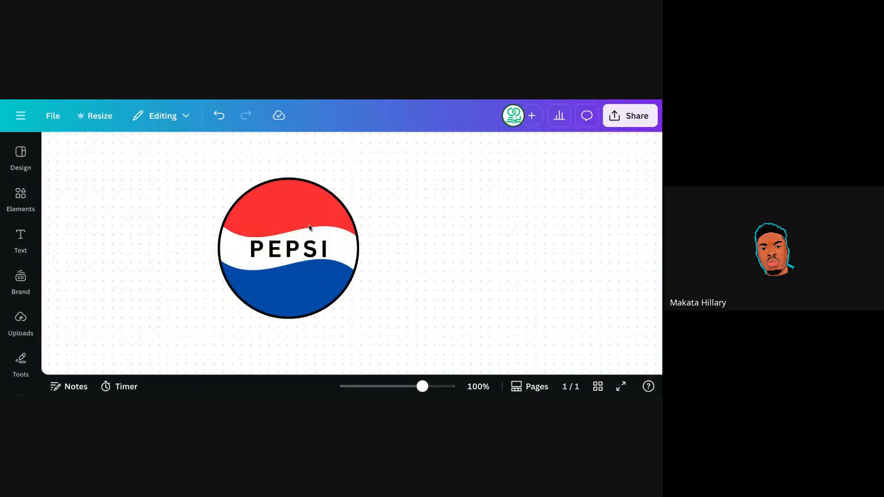
{"action": "left_click", "coordinate": [292, 217]}
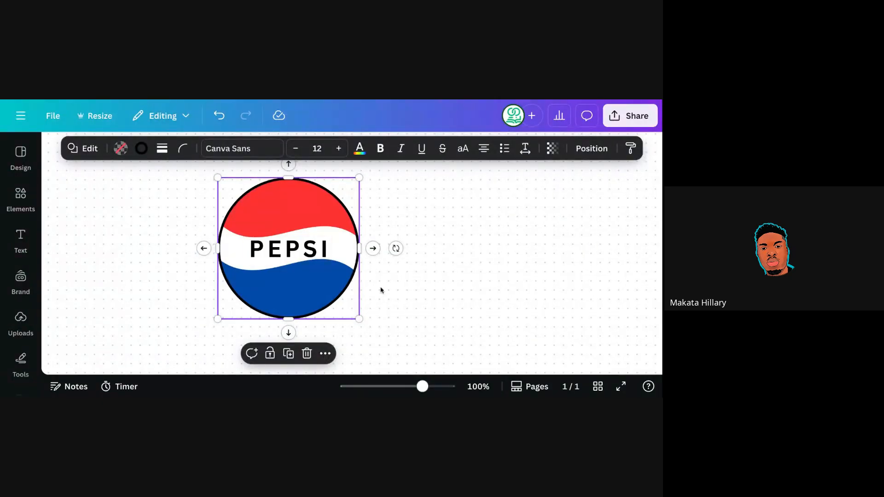
{"action": "left_click", "coordinate": [297, 237]}
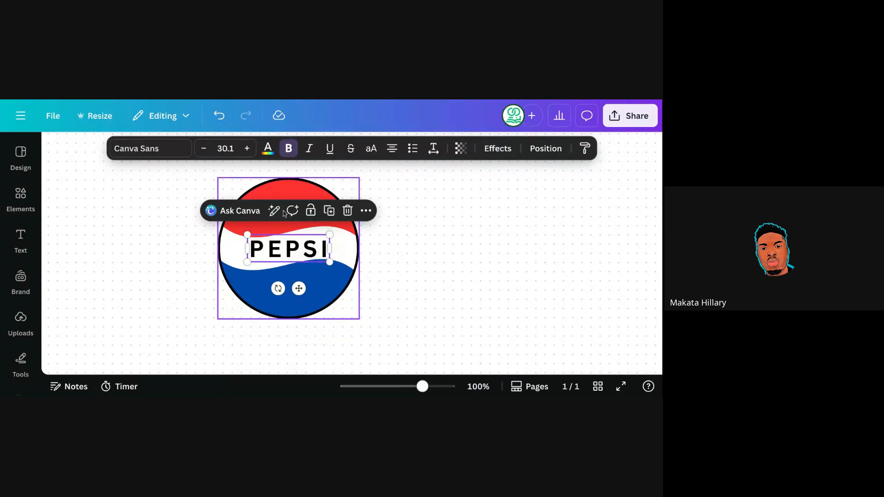
{"action": "left_click", "coordinate": [308, 275]}
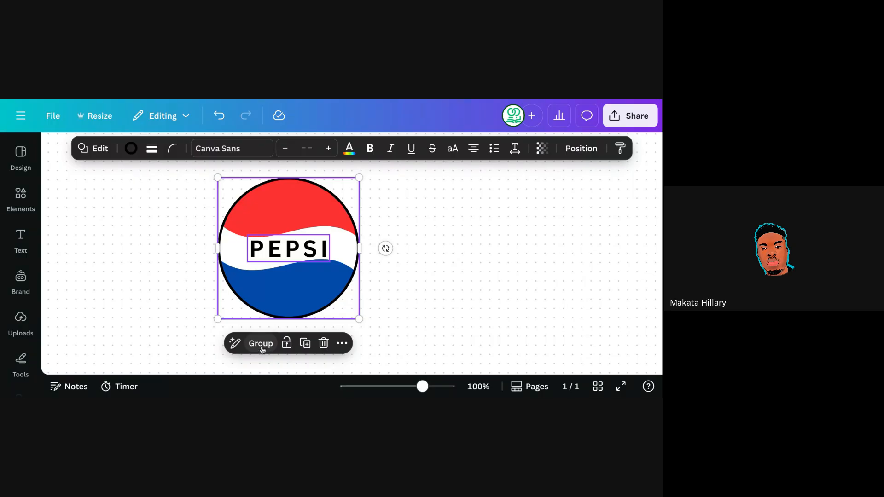
{"action": "left_click", "coordinate": [410, 298]}
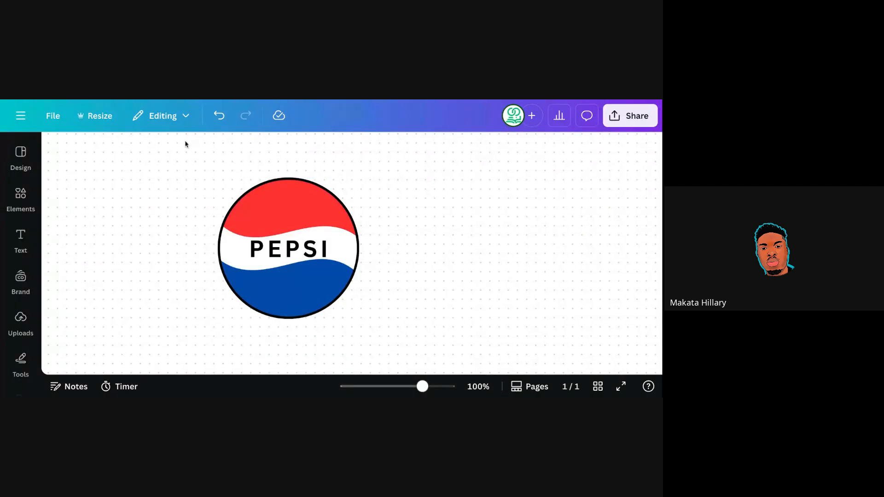
Group all the logo parts, ungroup them and group them again
{"action": "left_click_drag", "start_coordinate": [162, 146], "coordinate": [420, 357]}
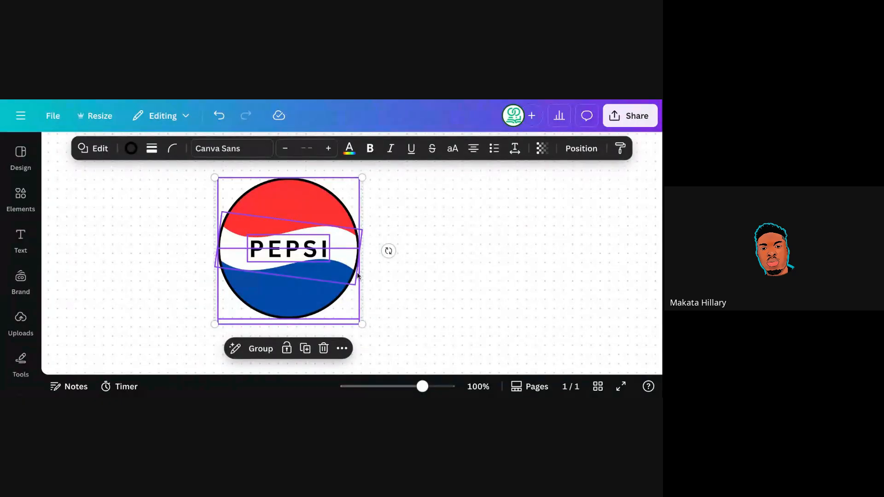
{"action": "key", "text": "ctrl+g"}
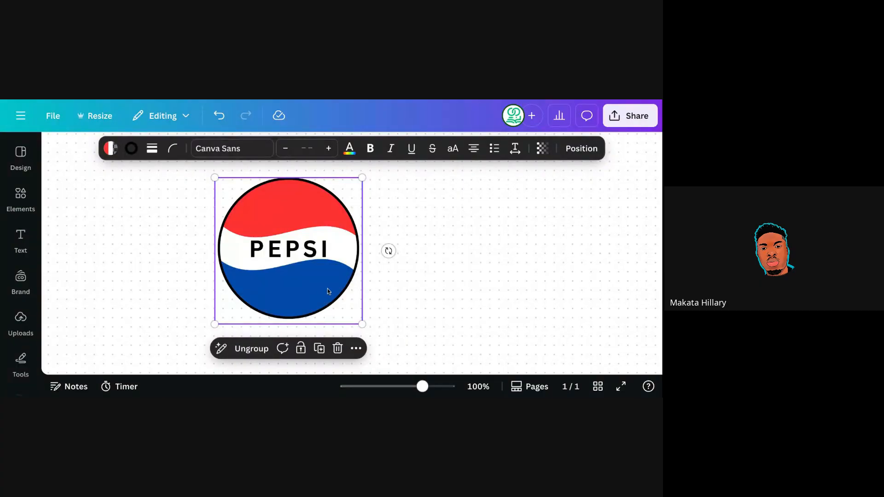
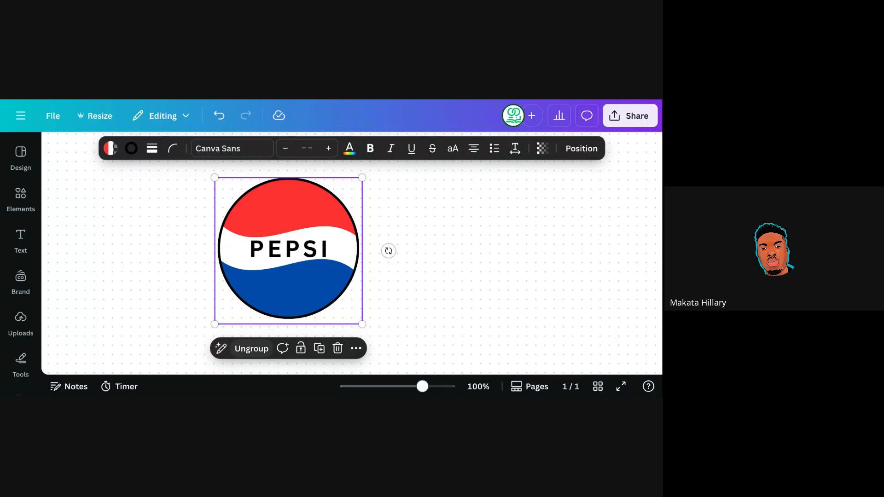
{"action": "left_click", "coordinate": [252, 348]}
{"action": "left_click", "coordinate": [260, 349]}
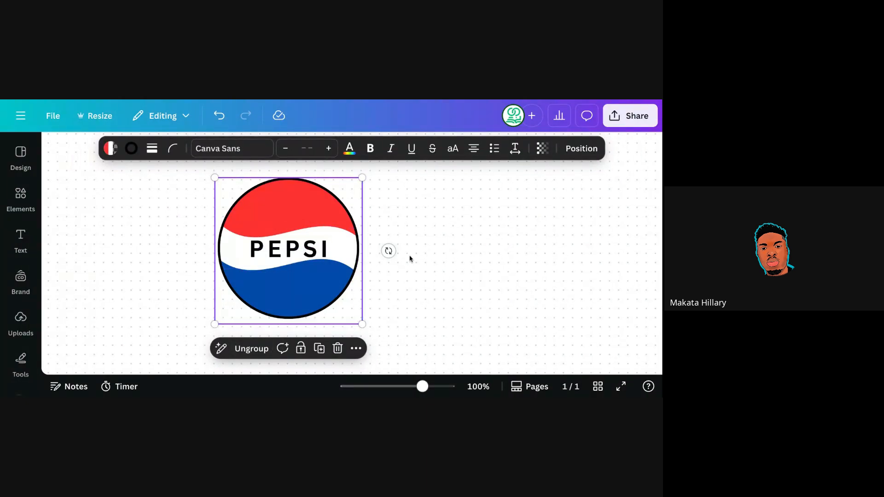
Reselect the whole grouped logo and ungroup it
{"action": "left_click", "coordinate": [416, 254]}
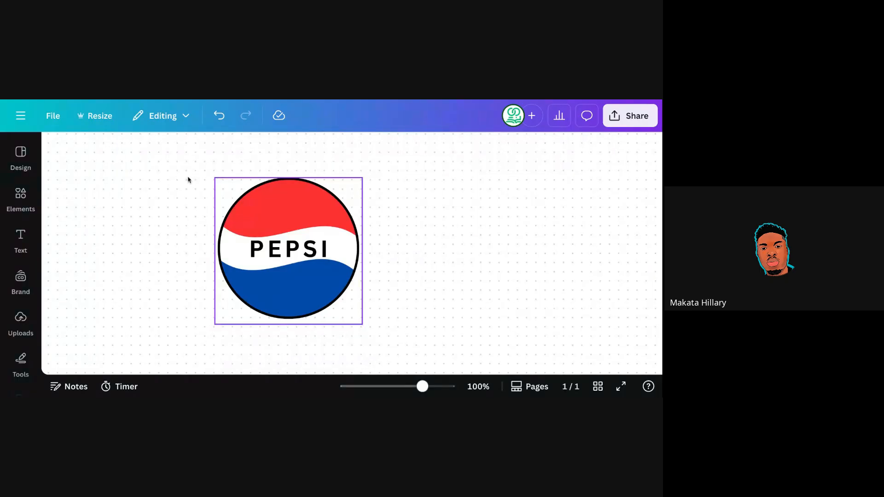
{"action": "left_click_drag", "start_coordinate": [172, 162], "coordinate": [375, 323]}
{"action": "left_click", "coordinate": [261, 350]}
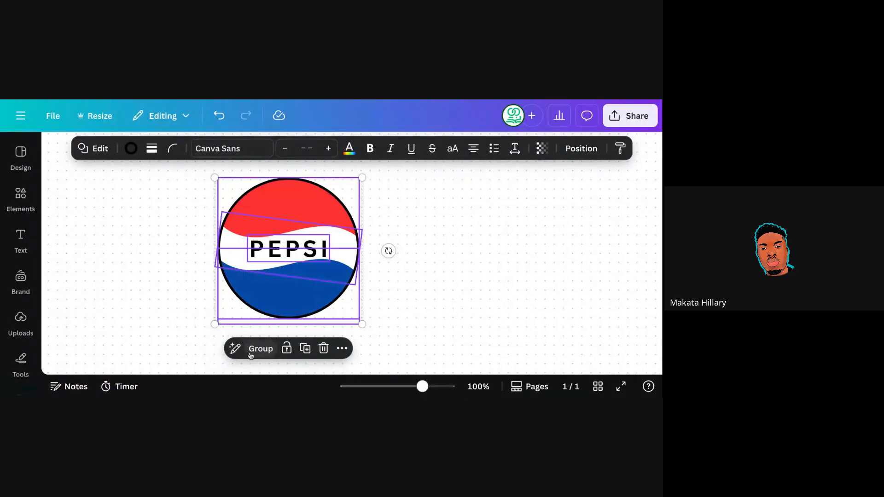
Select all the loose logo parts together and group them
{"action": "left_click", "coordinate": [399, 293]}
{"action": "left_click_drag", "start_coordinate": [190, 152], "coordinate": [226, 265]}
{"action": "left_click", "coordinate": [265, 350]}
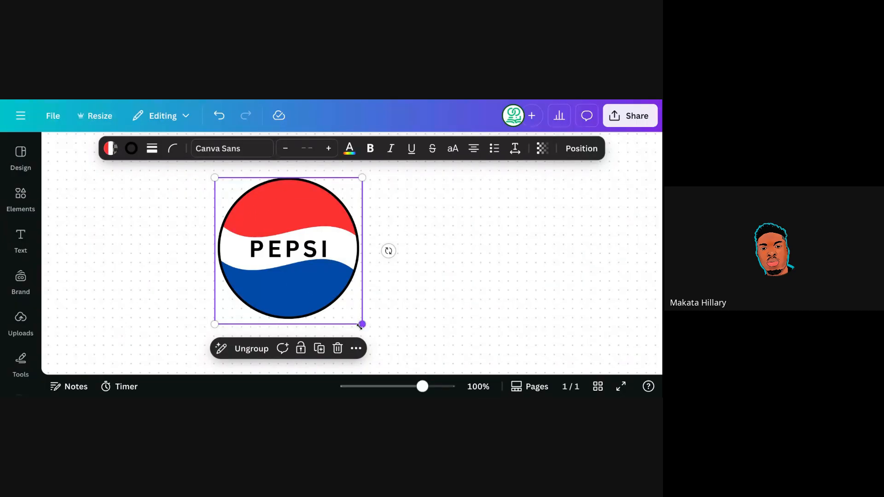
Shrink the grouped logo to a tiny badge and enlarge it until the PEPSI text is about 160 by 53
{"action": "left_click_drag", "start_coordinate": [362, 324], "coordinate": [244, 206]}
{"action": "left_click", "coordinate": [388, 255]}
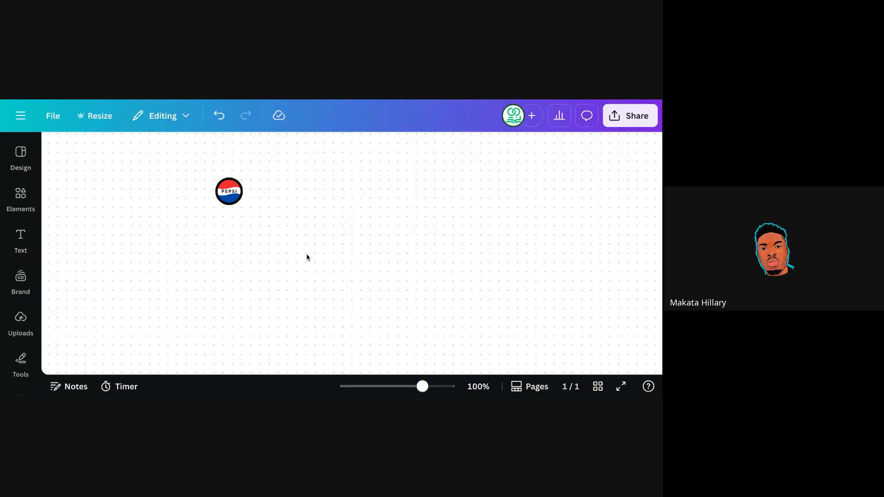
{"action": "left_click", "coordinate": [229, 191]}
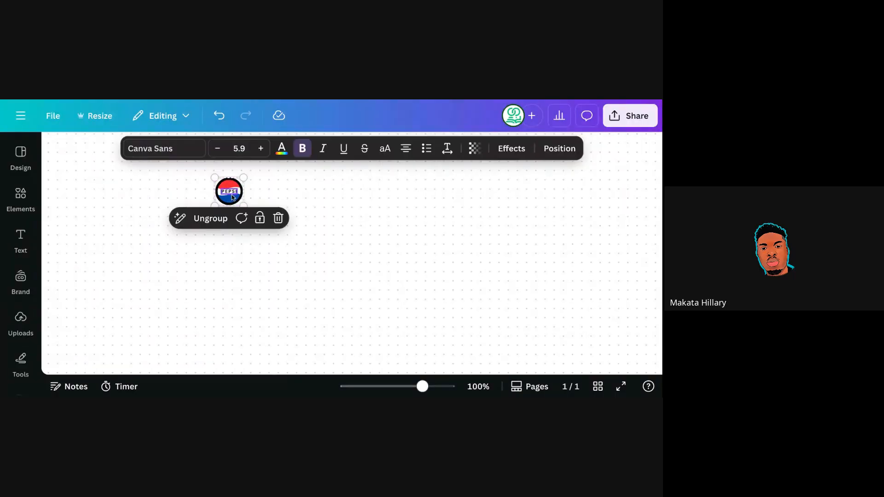
{"action": "left_click_drag", "start_coordinate": [230, 193], "coordinate": [388, 347]}
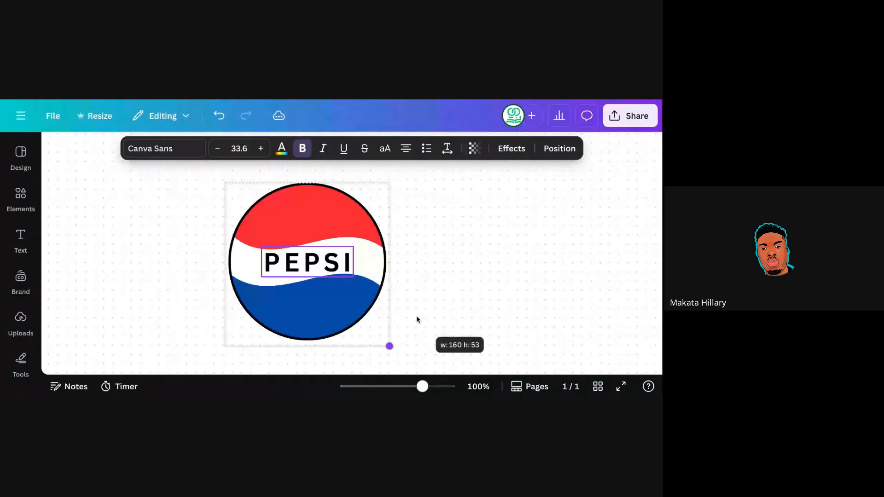
{"action": "left_click", "coordinate": [416, 315]}
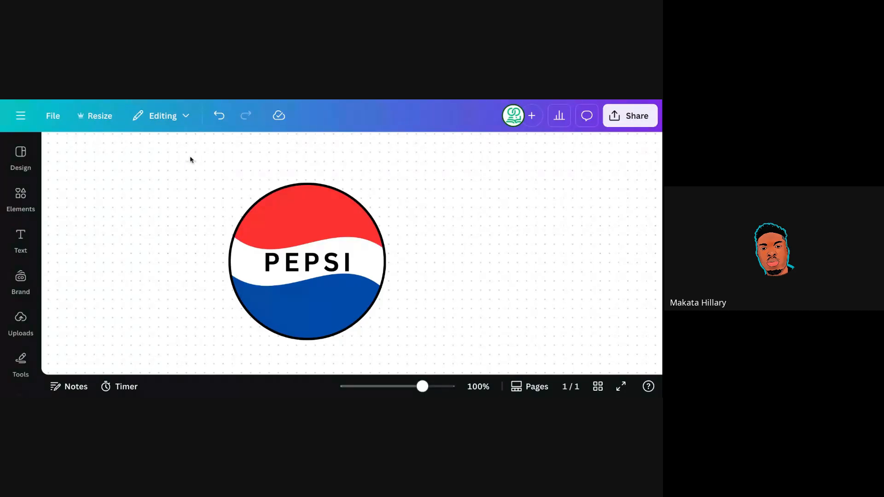
Ungroup the enlarged logo and open the additional editing options for its PEPSI text
{"action": "left_click", "coordinate": [292, 220]}
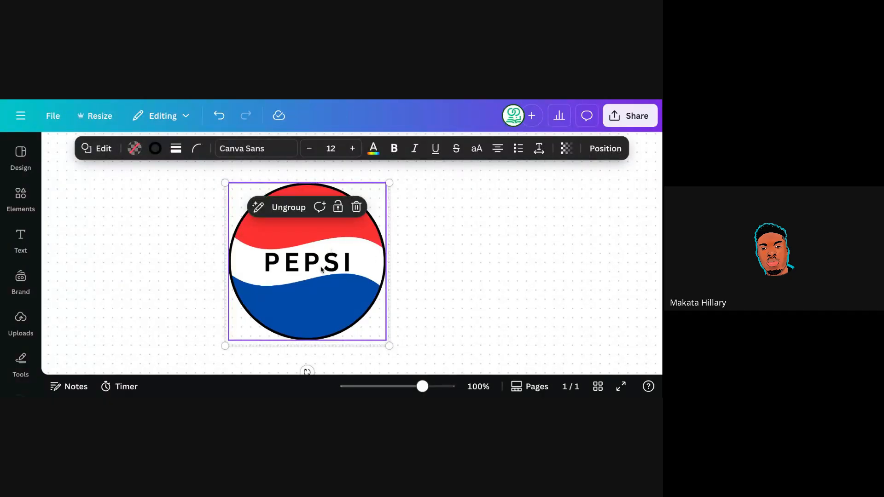
{"action": "left_click", "coordinate": [289, 208]}
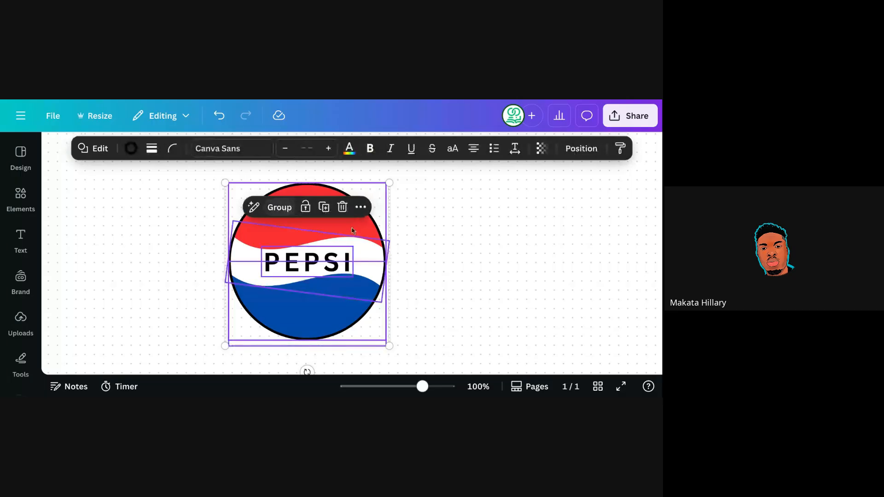
{"action": "left_click", "coordinate": [419, 241]}
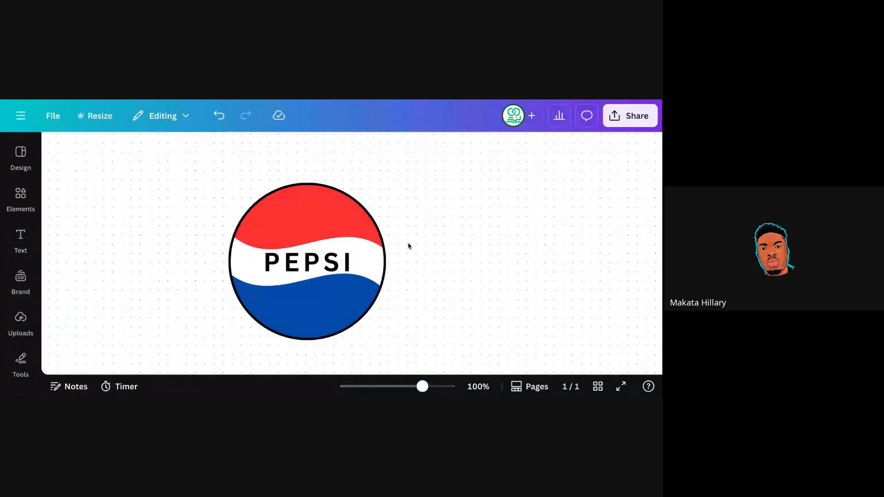
{"action": "left_click", "coordinate": [309, 262]}
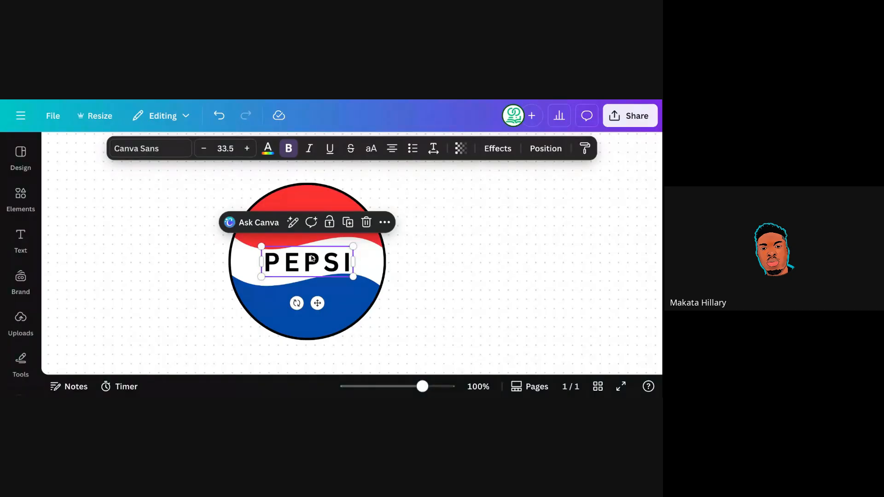
{"action": "left_click", "coordinate": [383, 224]}
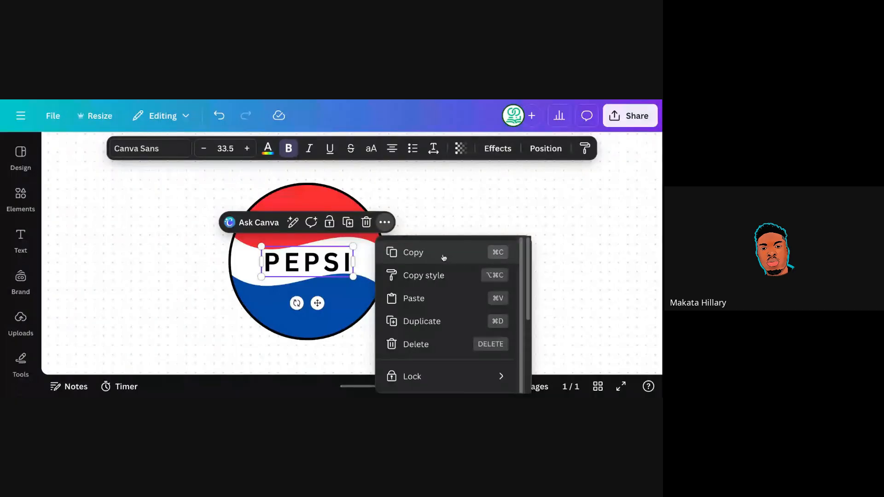
{"action": "left_click", "coordinate": [339, 302]}
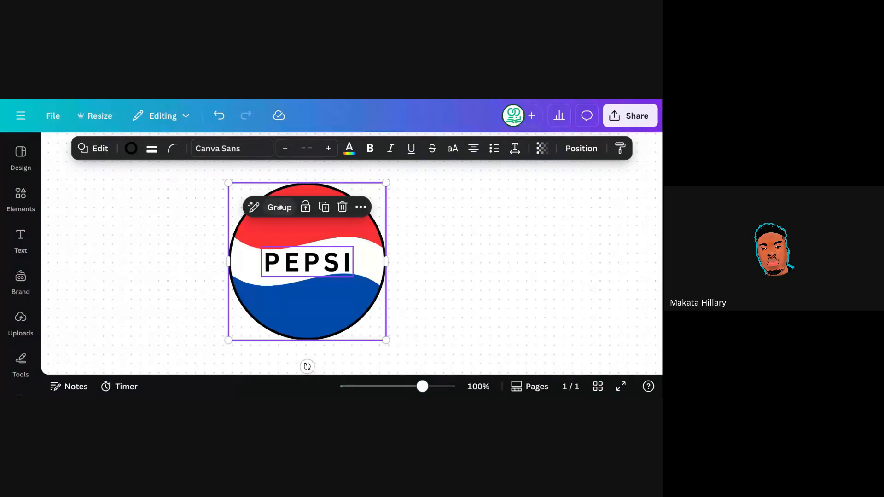
{"action": "left_click", "coordinate": [422, 243]}
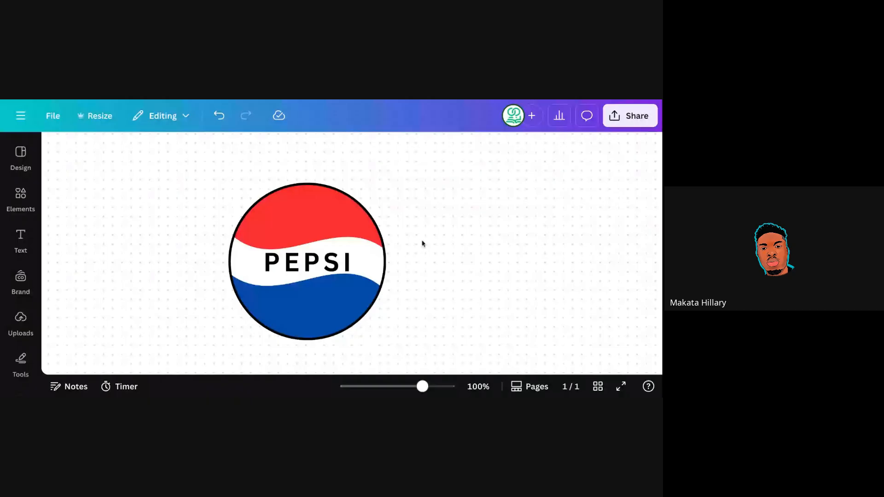
Pull the logo apart by moving the PEPSI text, black outline circle and white wave off the red and blue circle
{"action": "left_click", "coordinate": [325, 274]}
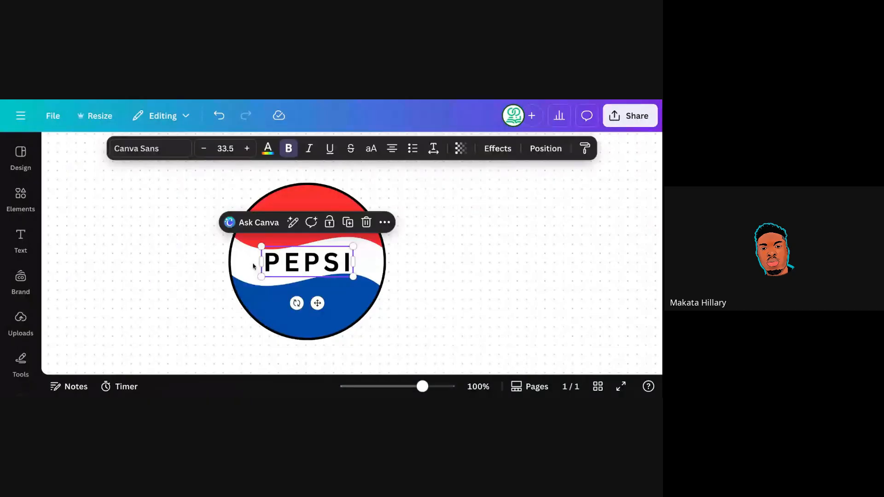
{"action": "left_click_drag", "start_coordinate": [308, 262], "coordinate": [174, 254]}
{"action": "left_click", "coordinate": [323, 268]}
{"action": "left_click_drag", "start_coordinate": [324, 268], "coordinate": [432, 245]}
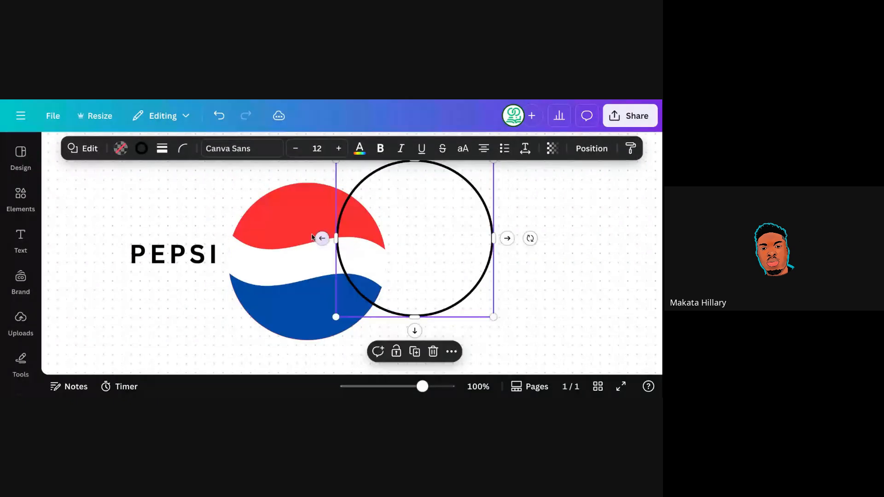
{"action": "left_click_drag", "start_coordinate": [312, 237], "coordinate": [282, 252]}
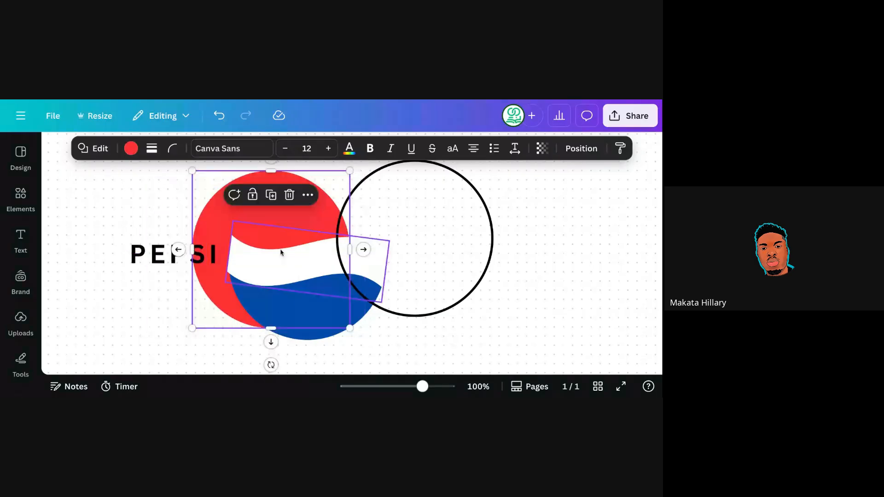
{"action": "key", "text": "ctrl+z"}
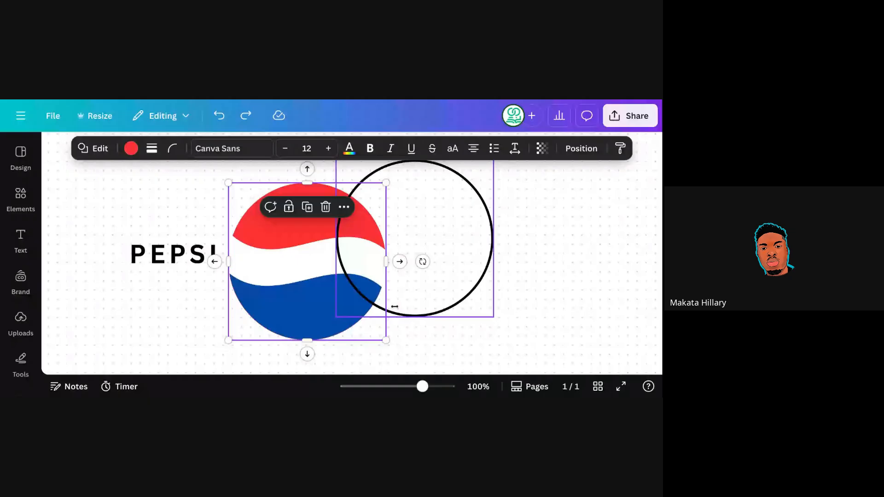
{"action": "left_click_drag", "start_coordinate": [315, 267], "coordinate": [166, 295]}
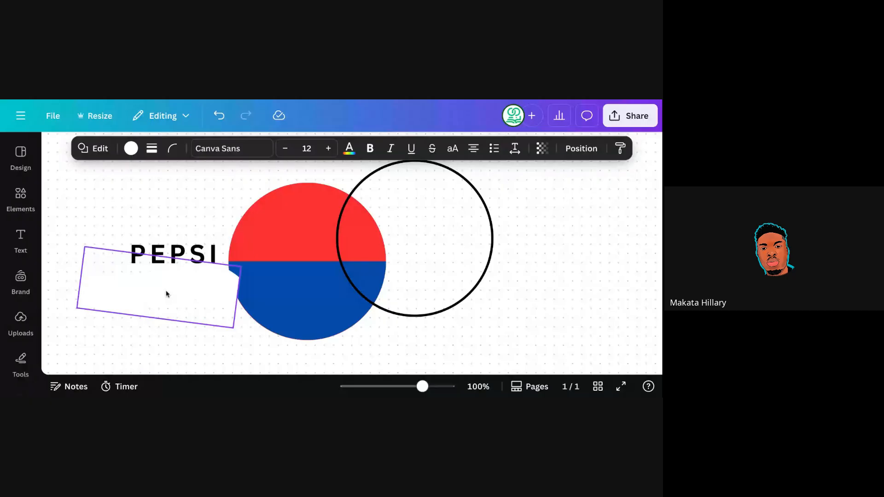
Select the blue and red parts of the circle and place the white wave back across them
{"action": "left_click", "coordinate": [310, 300]}
{"action": "left_click", "coordinate": [310, 299]}
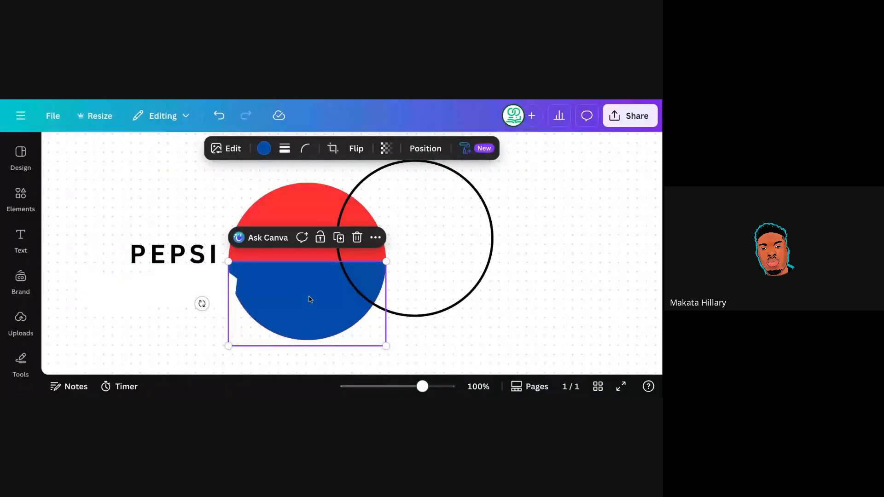
{"action": "left_click", "coordinate": [300, 215]}
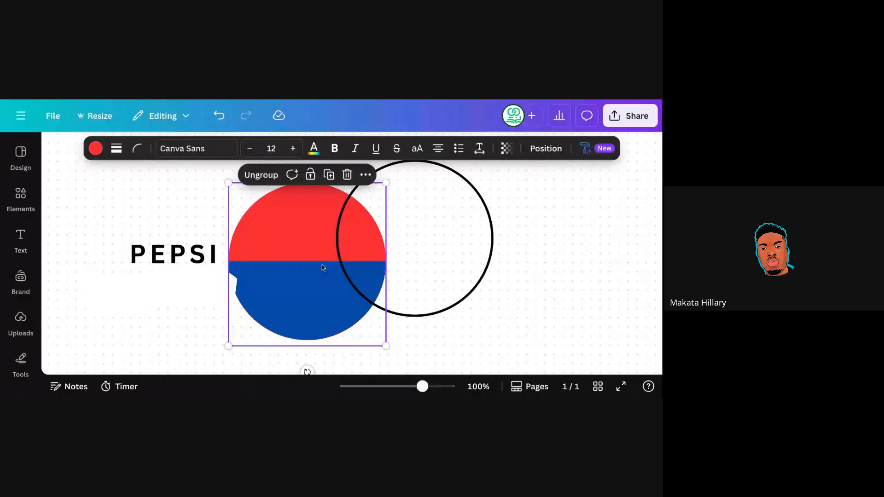
{"action": "left_click", "coordinate": [430, 340]}
{"action": "left_click_drag", "start_coordinate": [205, 296], "coordinate": [358, 264]}
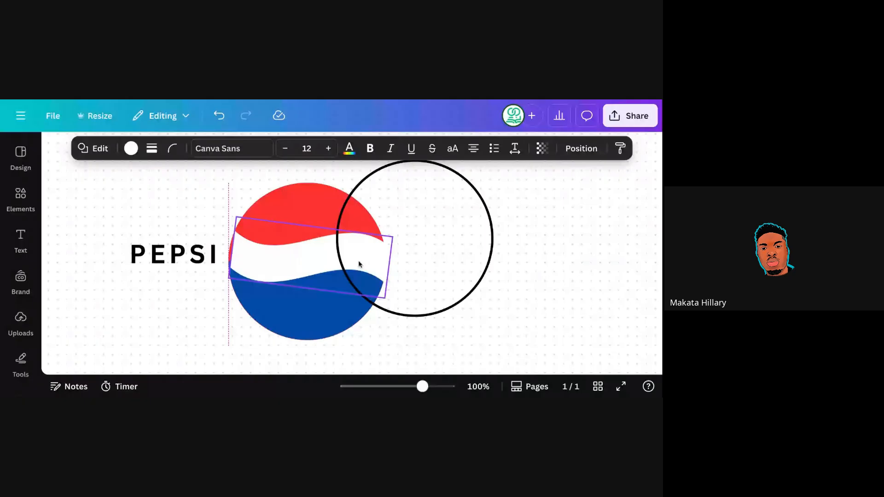
Group the white wave with the red and blue circle and ungroup them again
{"action": "left_click", "coordinate": [283, 208], "text": "shift"}
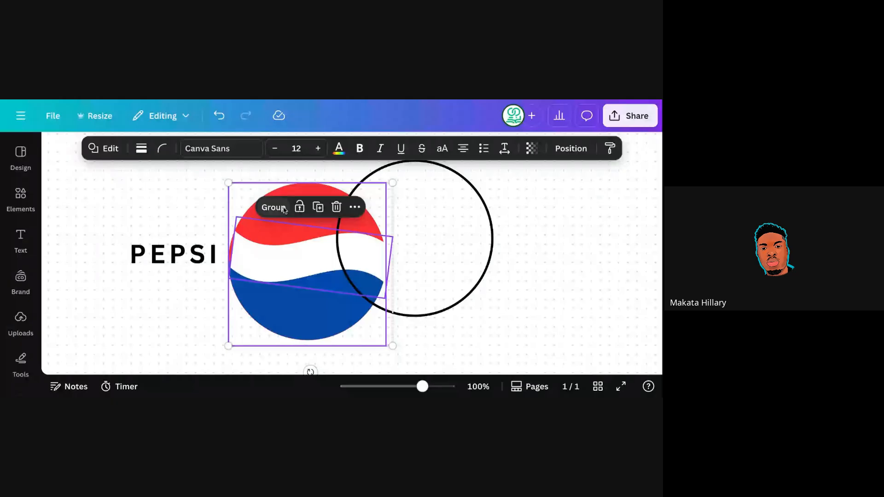
{"action": "left_click", "coordinate": [283, 208]}
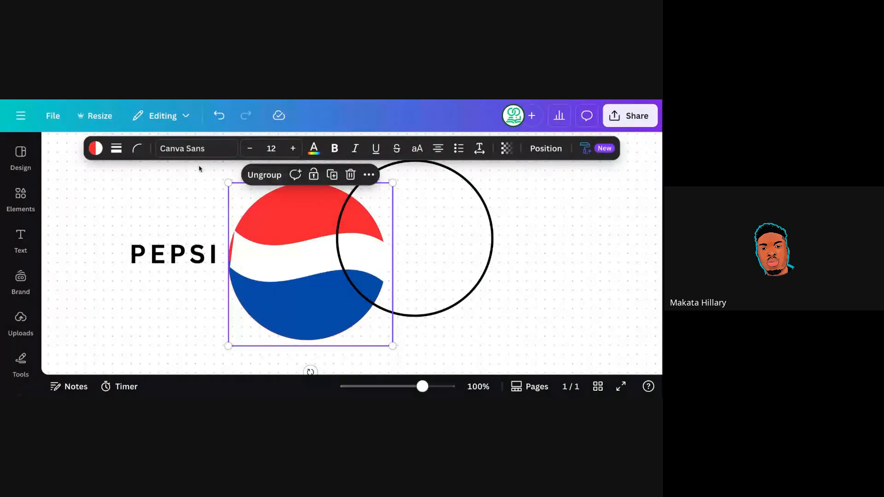
{"action": "key", "text": "ctrl+shift+g"}
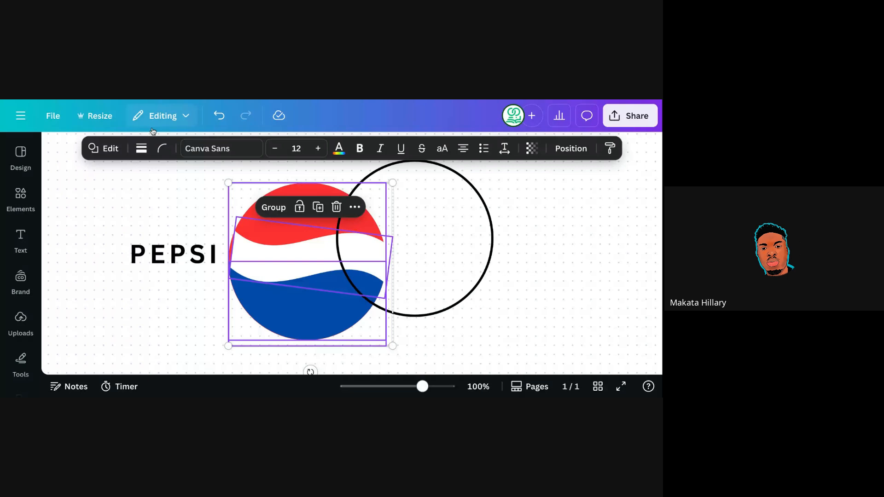
Undo the moves of the separated parts to reassemble the logo
{"action": "left_click", "coordinate": [219, 116]}
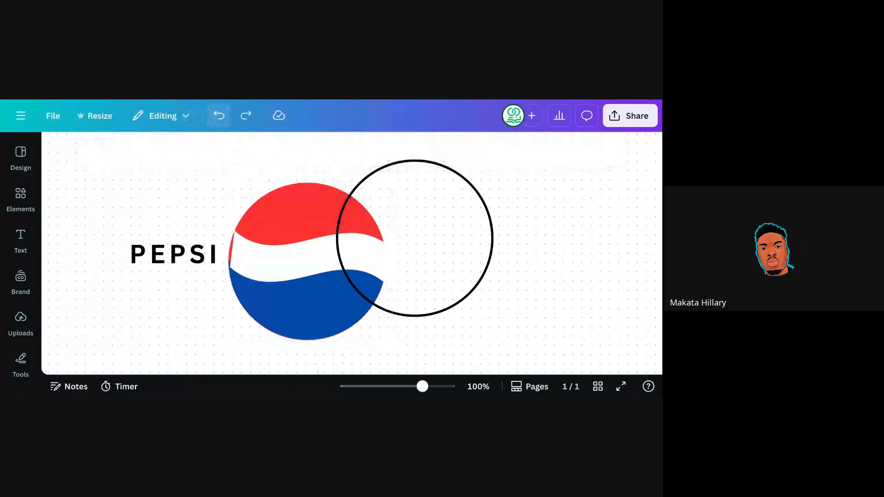
{"action": "left_click", "coordinate": [219, 115]}
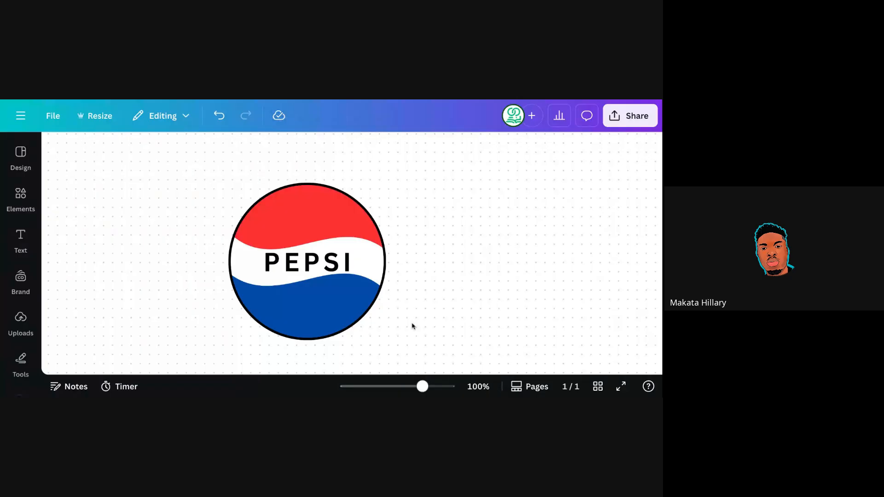
Select the reassembled logo from both sides to check that it behaves as one group
{"action": "left_click_drag", "start_coordinate": [406, 306], "coordinate": [199, 221]}
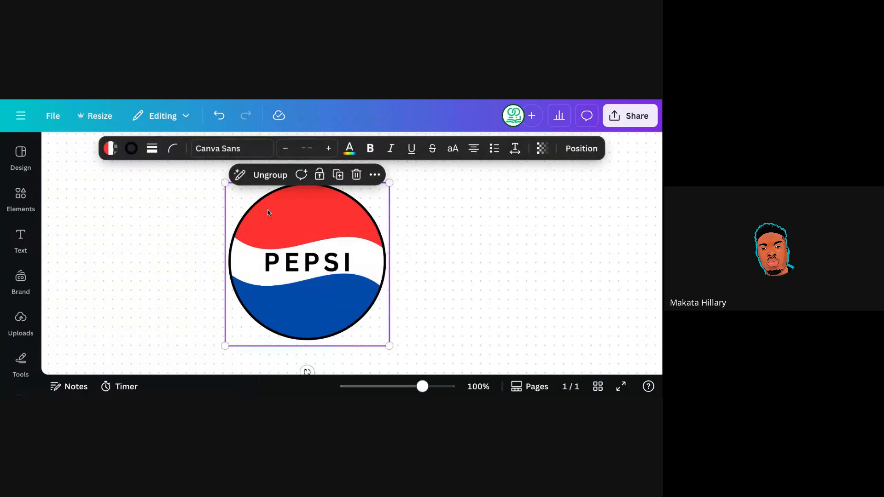
{"action": "left_click", "coordinate": [452, 246]}
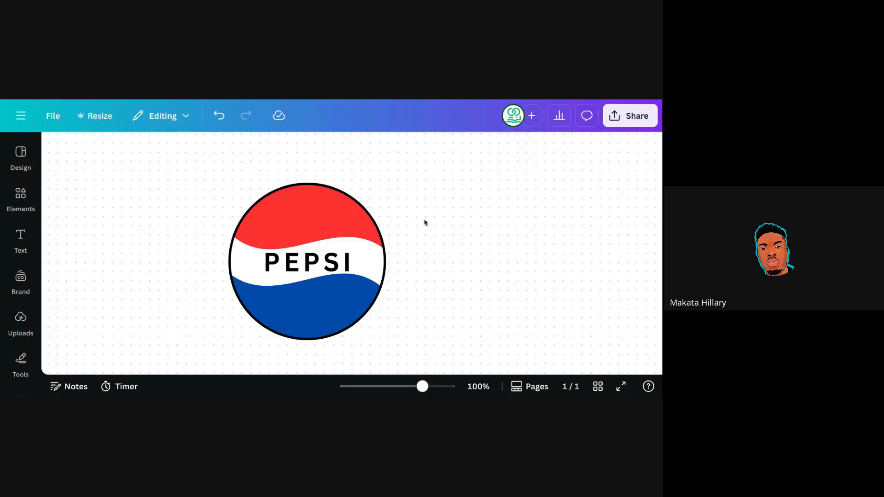
{"action": "left_click_drag", "start_coordinate": [177, 147], "coordinate": [398, 303]}
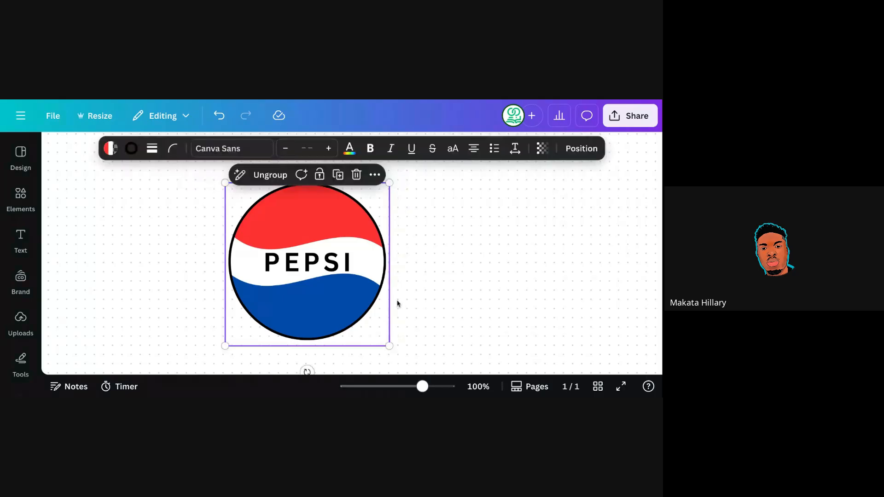
{"action": "left_click", "coordinate": [420, 258]}
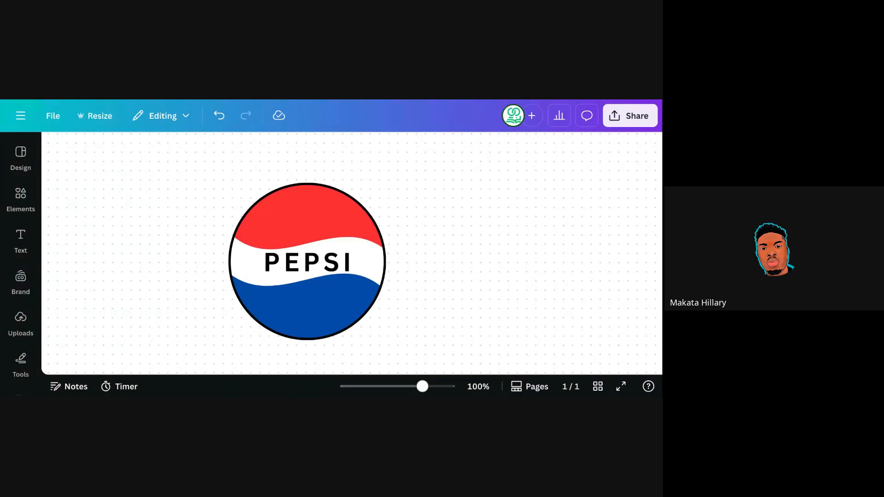
Reduce the stroke weight of the logo's black outline circle to a thin line
{"action": "left_click", "coordinate": [371, 238]}
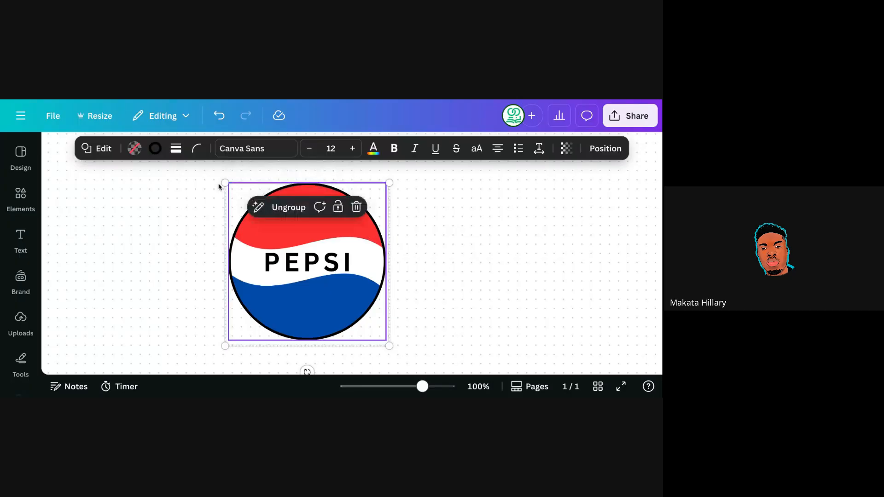
{"action": "left_click", "coordinate": [153, 148]}
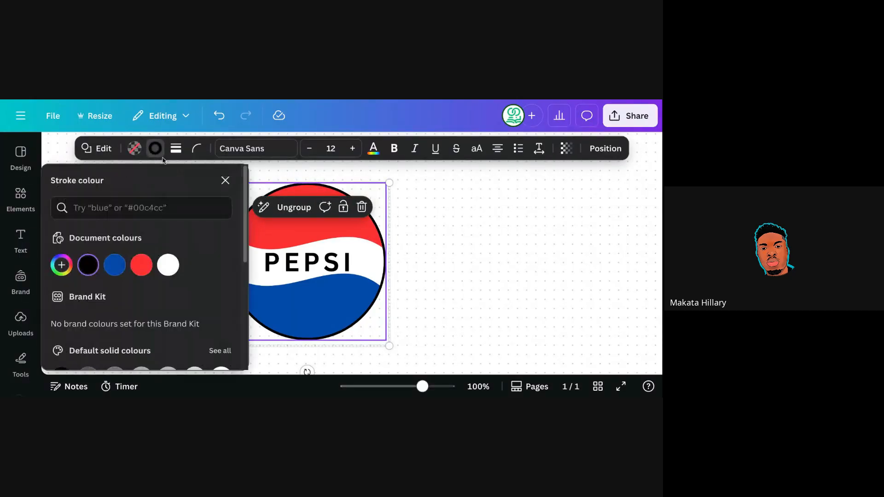
{"action": "left_click", "coordinate": [176, 148]}
{"action": "left_click_drag", "start_coordinate": [108, 227], "coordinate": [104, 231]}
{"action": "left_click", "coordinate": [452, 236]}
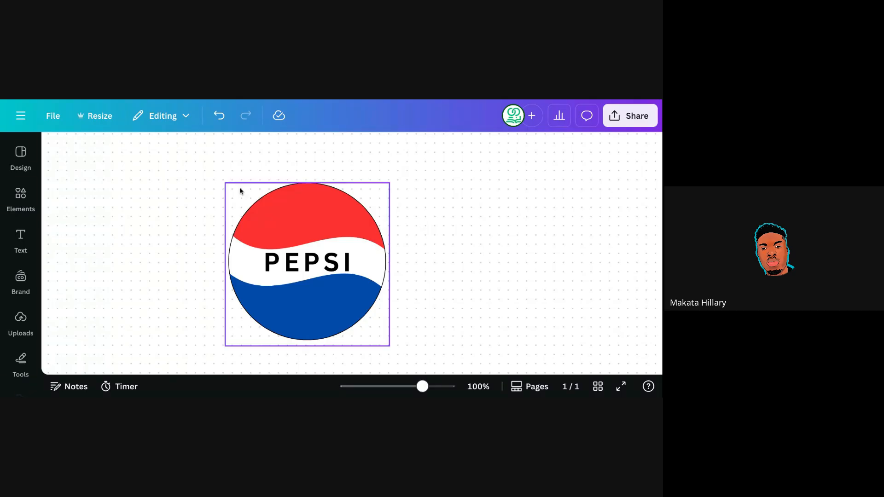
Select the entire grouped logo with its thin outline, leaving it selected
{"action": "left_click_drag", "start_coordinate": [176, 161], "coordinate": [405, 326]}
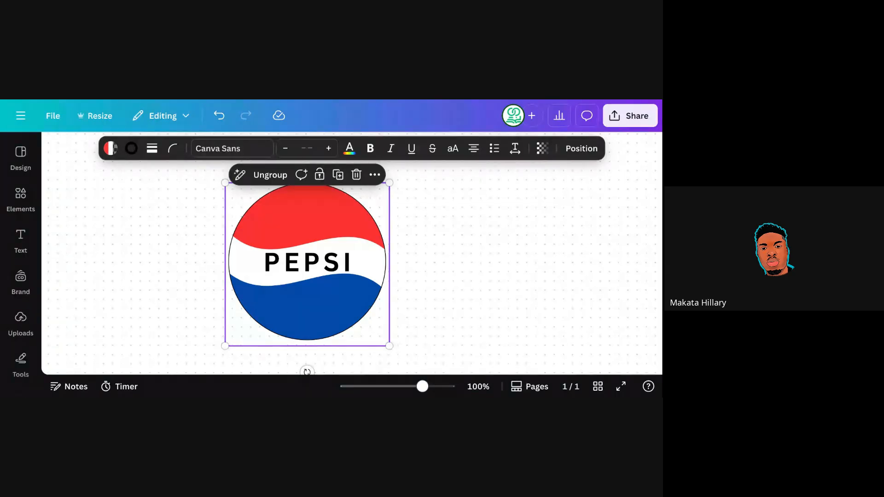
{"action": "left_click", "coordinate": [416, 223]}
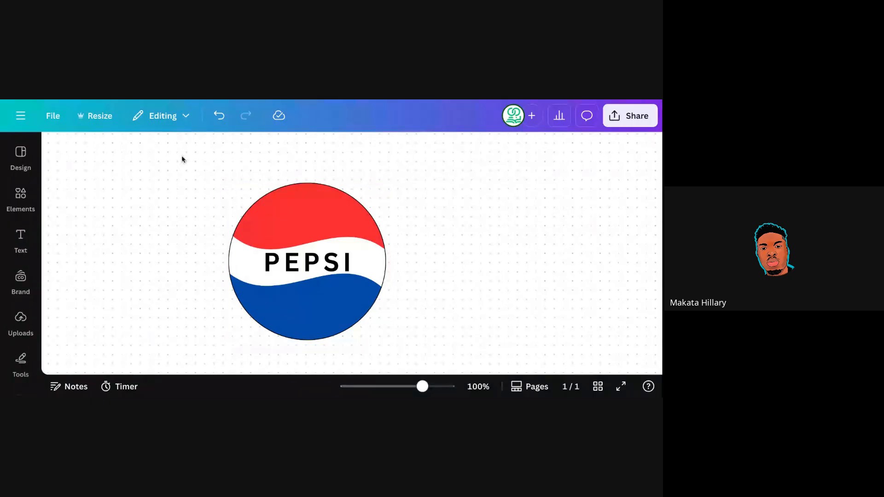
{"action": "left_click_drag", "start_coordinate": [181, 157], "coordinate": [411, 331]}
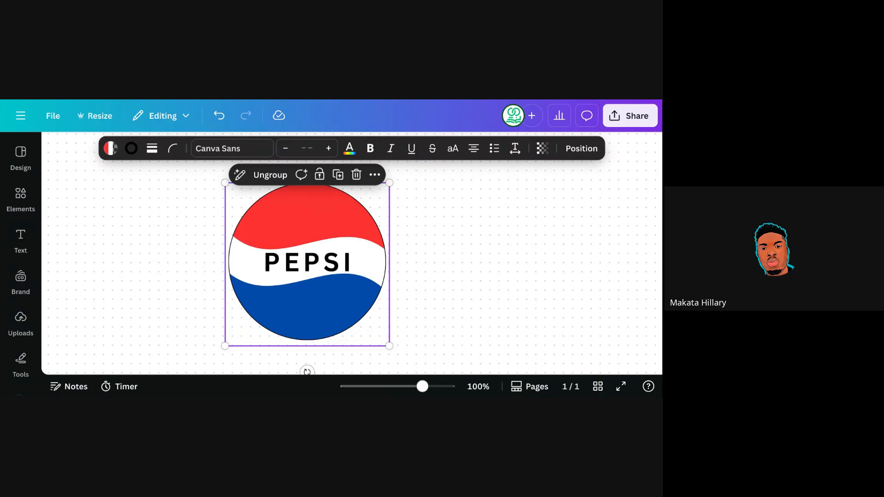
Select the logo's PEPSI text and outline circle individually inside the group to check that each part is editable
{"action": "left_click", "coordinate": [422, 209]}
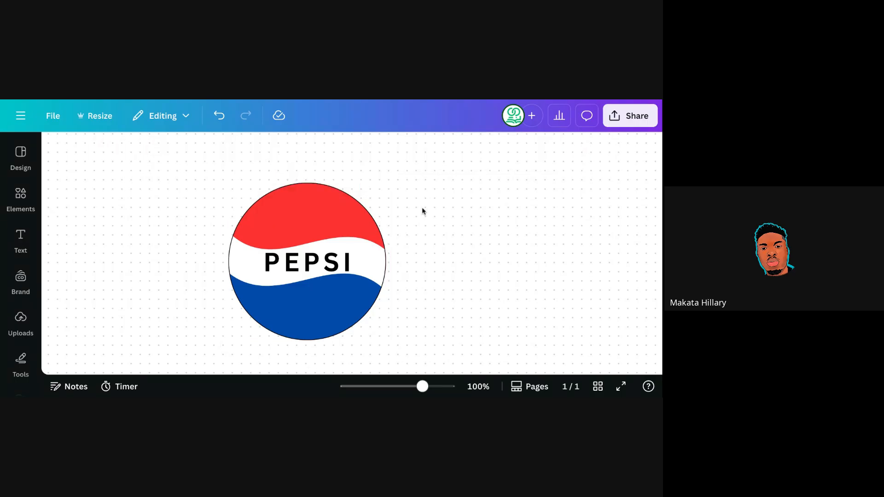
{"action": "double_click", "coordinate": [362, 239]}
{"action": "left_click", "coordinate": [409, 250]}
{"action": "double_click", "coordinate": [307, 255]}
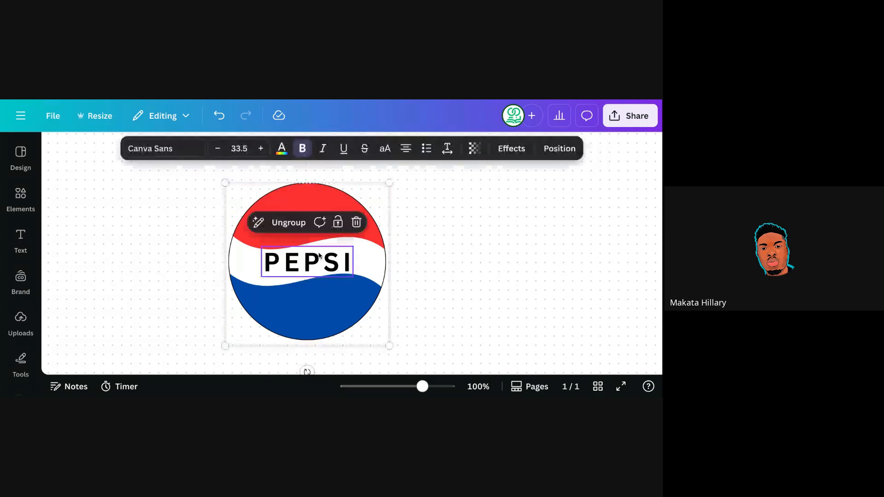
{"action": "left_click", "coordinate": [177, 181]}
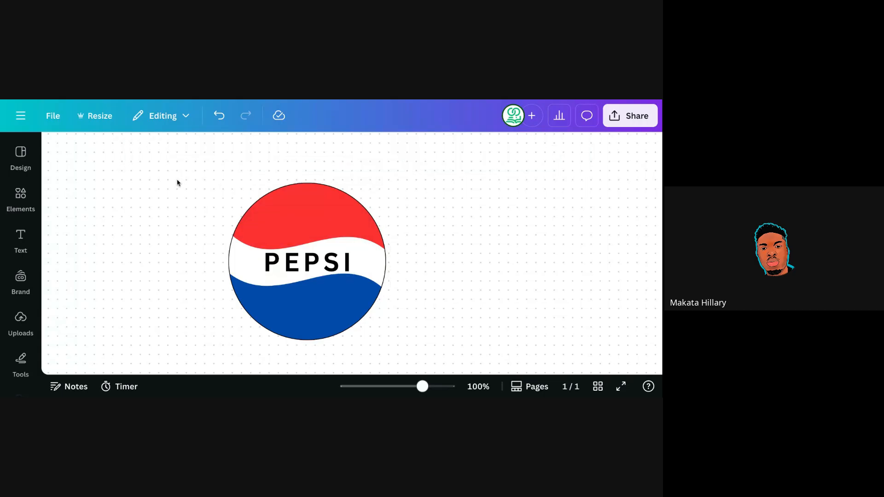
{"action": "double_click", "coordinate": [275, 225]}
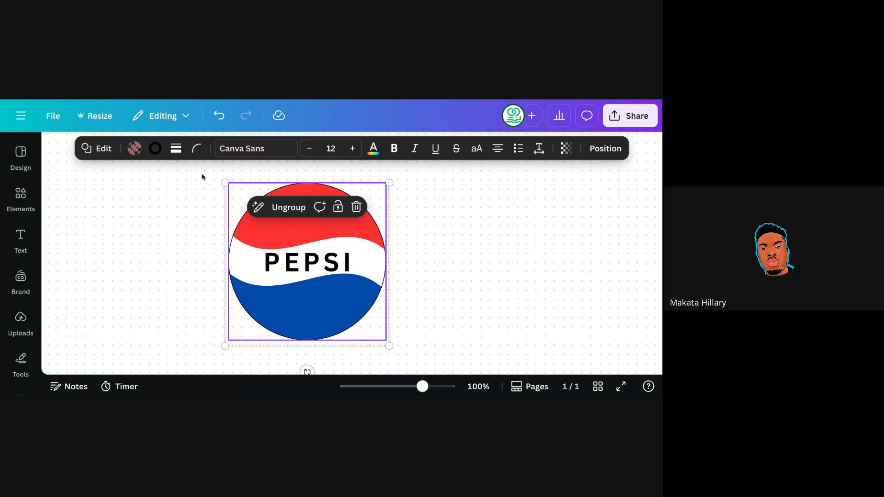
Select the whole grouped Pepsi logo and nudge it slightly up and to the right as one object
{"action": "left_click_drag", "start_coordinate": [201, 176], "coordinate": [442, 353]}
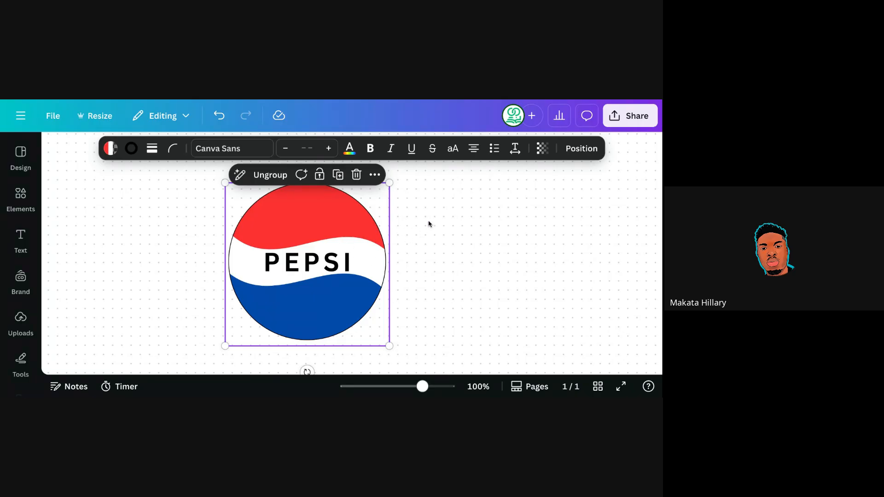
{"action": "left_click", "coordinate": [419, 205]}
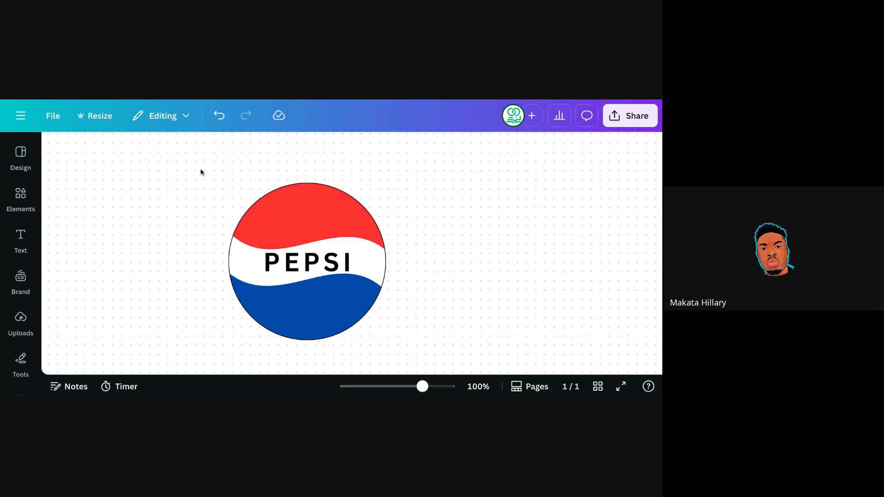
{"action": "left_click_drag", "start_coordinate": [199, 156], "coordinate": [392, 325]}
{"action": "mouse_move", "coordinate": [324, 277]}
{"action": "left_mouse_down"}
{"action": "mouse_move", "coordinate": [304, 263]}
{"action": "mouse_move", "coordinate": [332, 263]}
{"action": "mouse_move", "coordinate": [320, 282]}
{"action": "mouse_move", "coordinate": [329, 273]}
{"action": "left_mouse_up"}
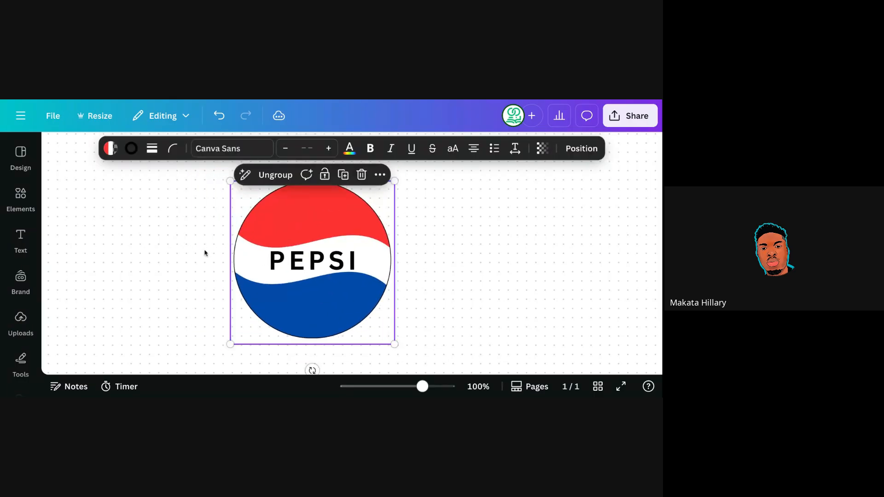
Browse the suggested whiteboard templates, from the mind mapping designs through to the team structure and brand positioning ones
{"action": "left_click", "coordinate": [21, 155]}
{"action": "left_click", "coordinate": [129, 159]}
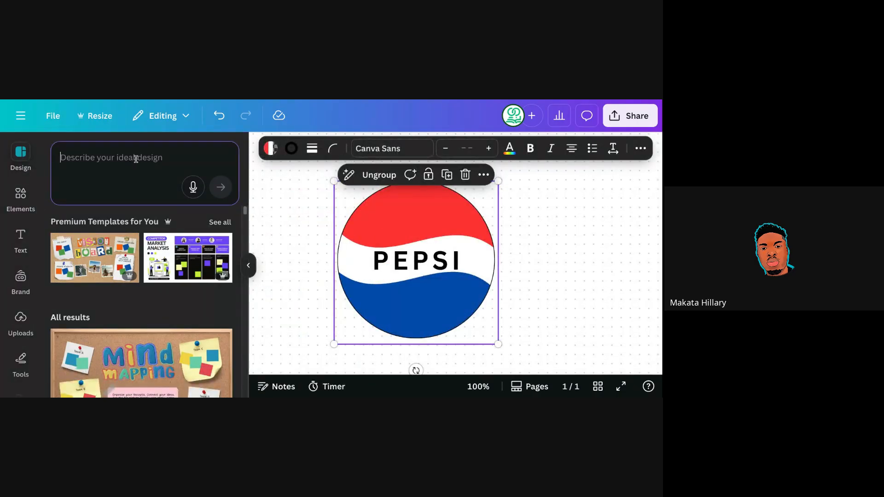
{"action": "mouse_move", "coordinate": [244, 212]}
{"action": "left_mouse_down"}
{"action": "mouse_move", "coordinate": [243, 231]}
{"action": "mouse_move", "coordinate": [246, 215]}
{"action": "left_mouse_up"}
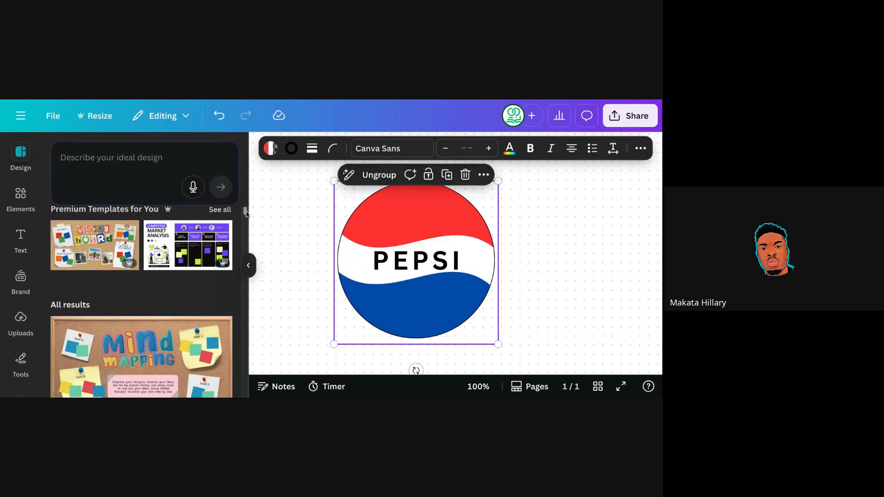
{"action": "left_click_drag", "start_coordinate": [245, 213], "coordinate": [246, 217]}
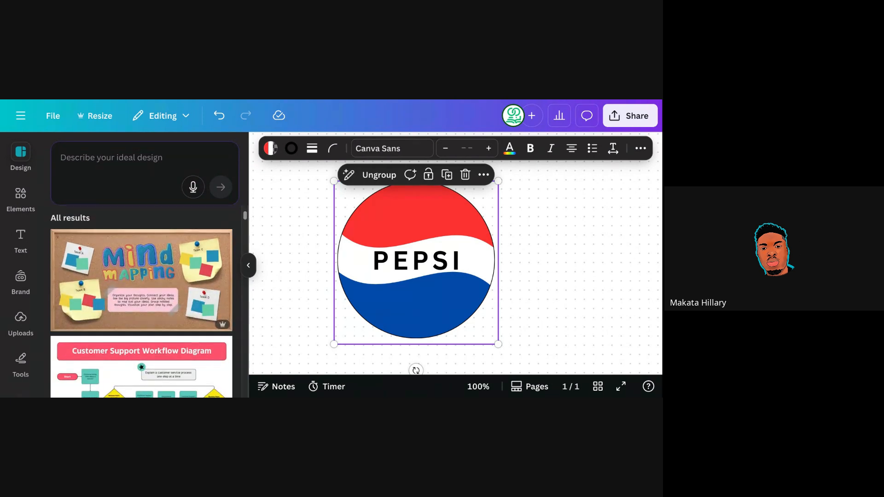
{"action": "scroll", "coordinate": [141, 302], "scroll_direction": "down", "scroll_amount": 1}
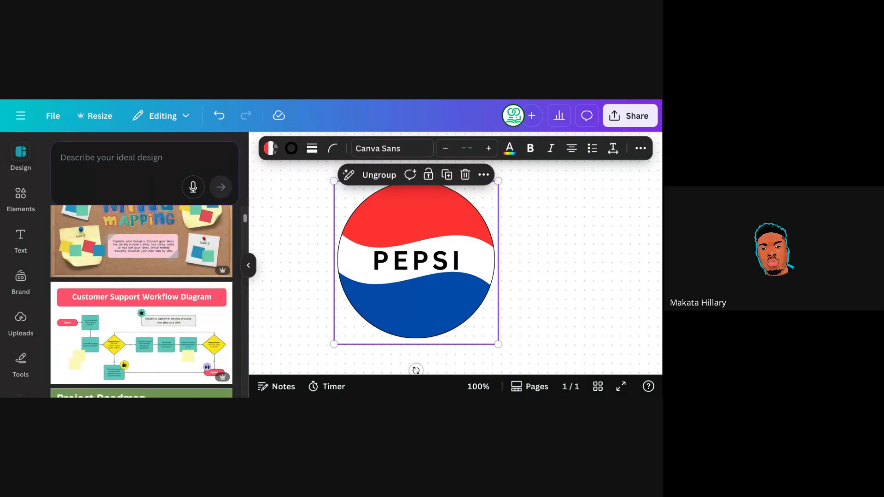
{"action": "scroll", "coordinate": [141, 301], "scroll_direction": "down", "scroll_amount": 2}
{"action": "scroll", "coordinate": [141, 302], "scroll_direction": "up", "scroll_amount": 1}
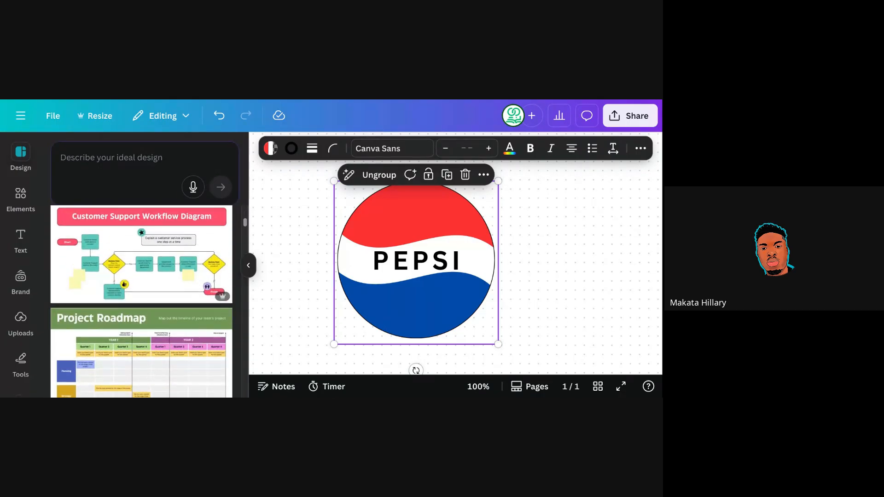
{"action": "scroll", "coordinate": [142, 301], "scroll_direction": "up", "scroll_amount": 1}
{"action": "scroll", "coordinate": [142, 302], "scroll_direction": "down", "scroll_amount": 1}
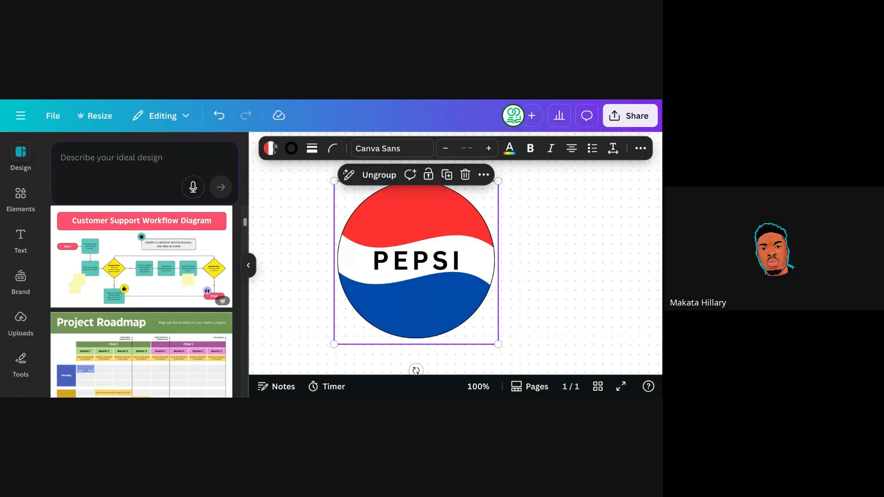
{"action": "scroll", "coordinate": [141, 302], "scroll_direction": "up", "scroll_amount": 1}
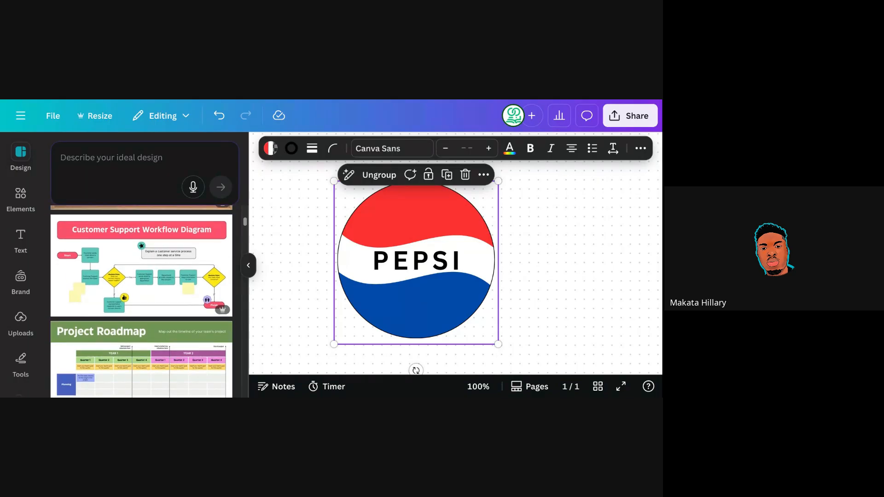
{"action": "scroll", "coordinate": [141, 301], "scroll_direction": "down", "scroll_amount": 5}
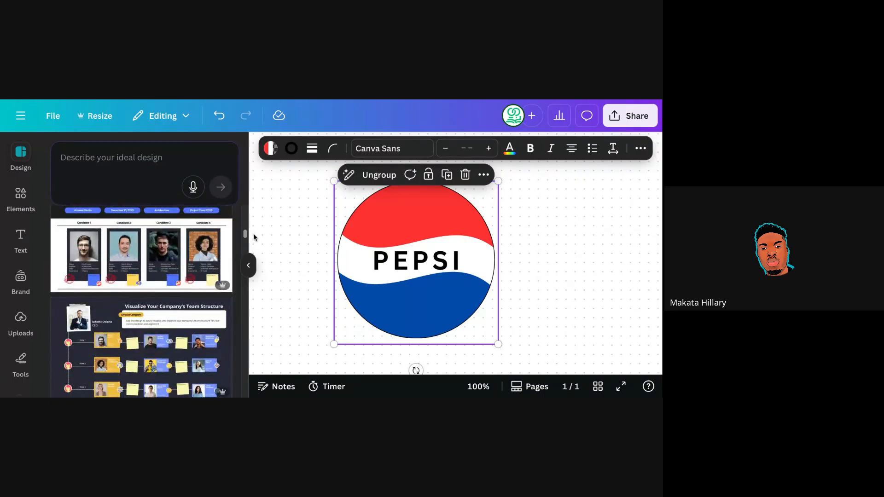
{"action": "scroll", "coordinate": [246, 237], "scroll_direction": "down", "scroll_amount": 1}
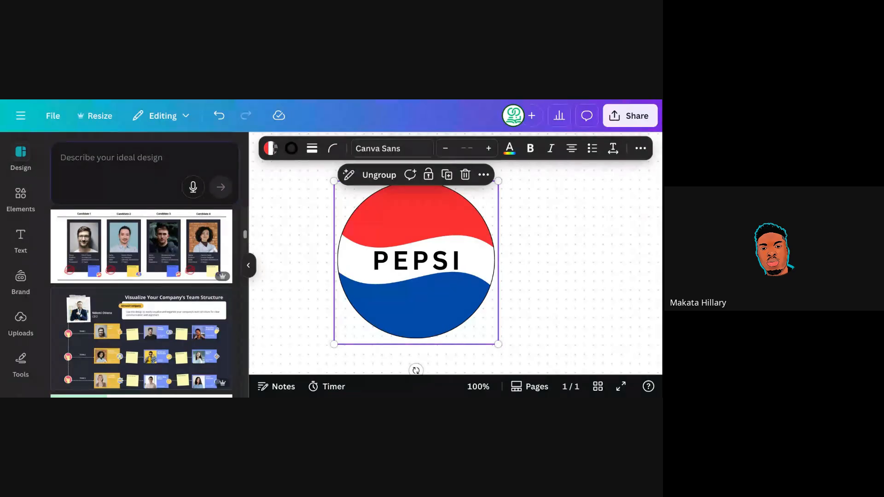
{"action": "scroll", "coordinate": [246, 237], "scroll_direction": "down", "scroll_amount": 2}
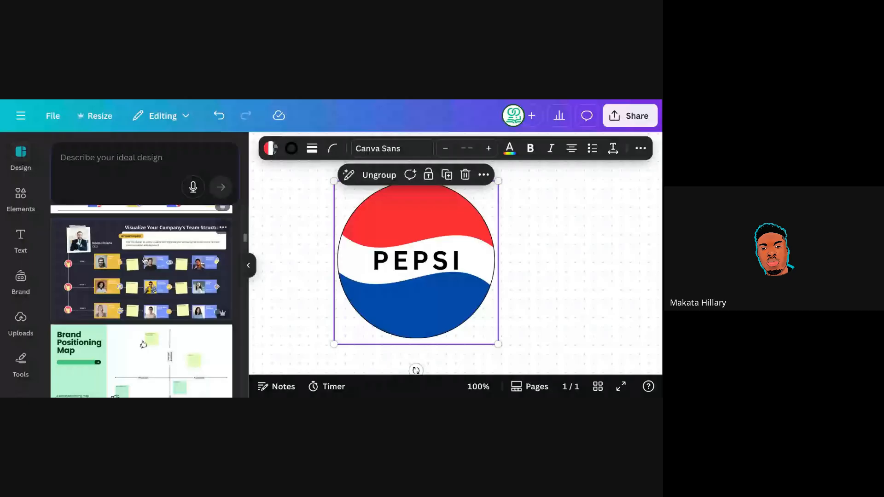
Shrink the grouped logo slightly and add the Blue Yellow and White Simple Modern Company's Team Structure Whiteboard template to the board
{"action": "left_click_drag", "start_coordinate": [334, 181], "coordinate": [367, 215]}
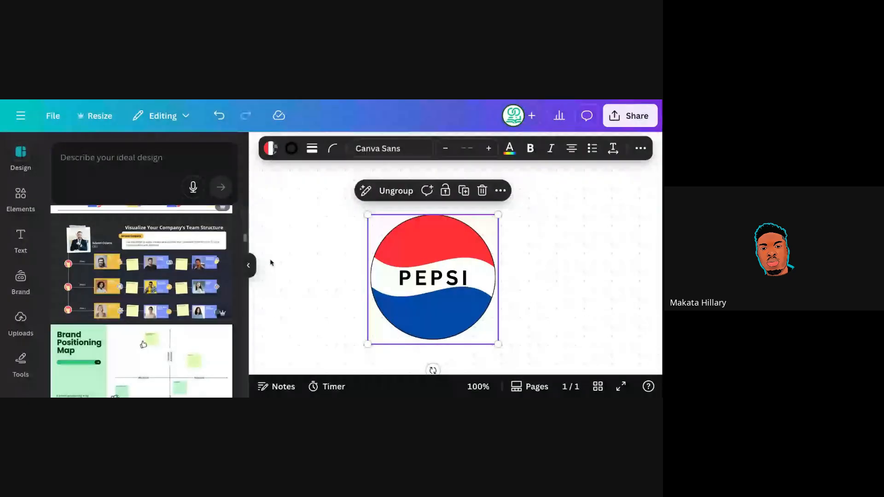
{"action": "left_click", "coordinate": [165, 274]}
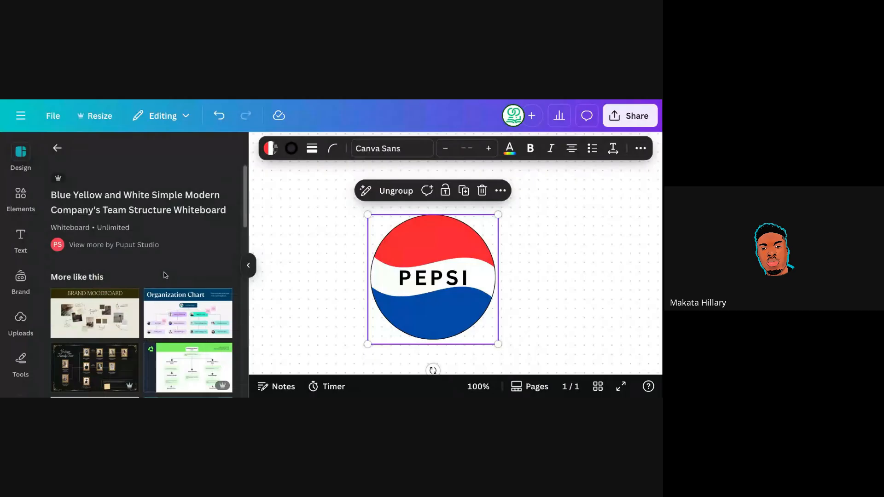
{"action": "left_click_drag", "start_coordinate": [244, 216], "coordinate": [244, 243]}
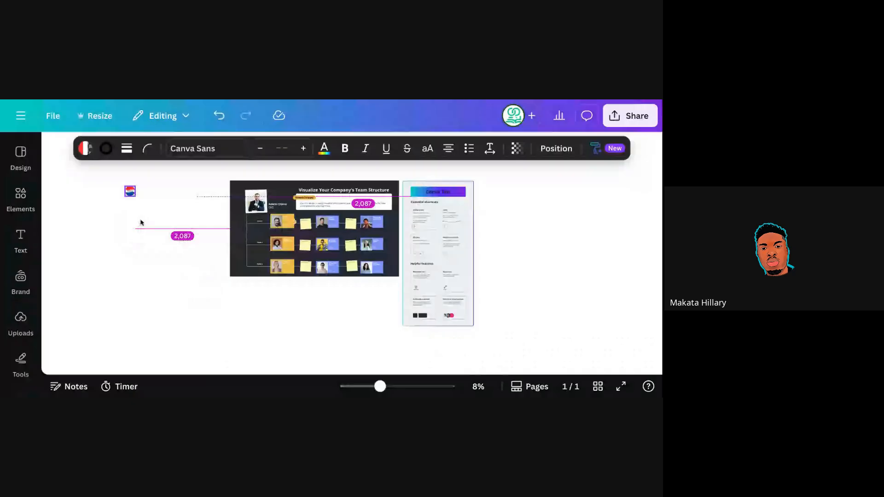
Enlarge the grouped Pepsi logo beside the team structure template to about 897 by 892, and deselect it
{"action": "left_click", "coordinate": [133, 193]}
{"action": "left_click_drag", "start_coordinate": [132, 193], "coordinate": [149, 206]}
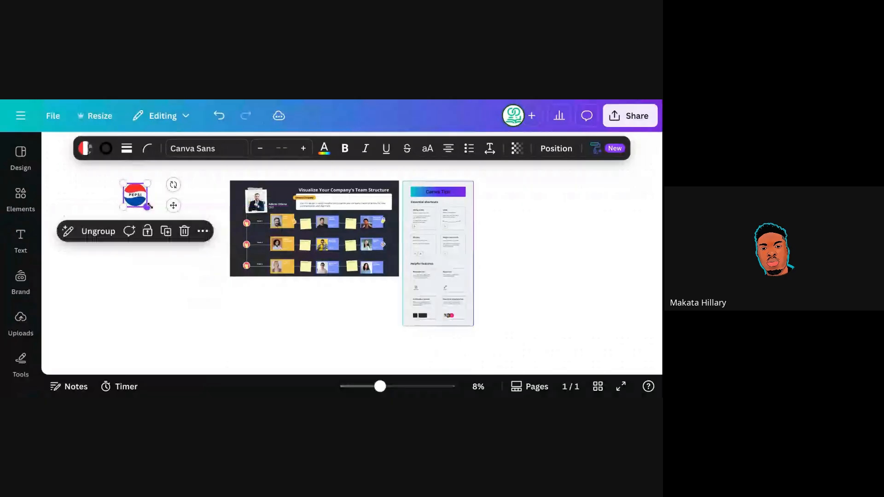
{"action": "left_click", "coordinate": [102, 171]}
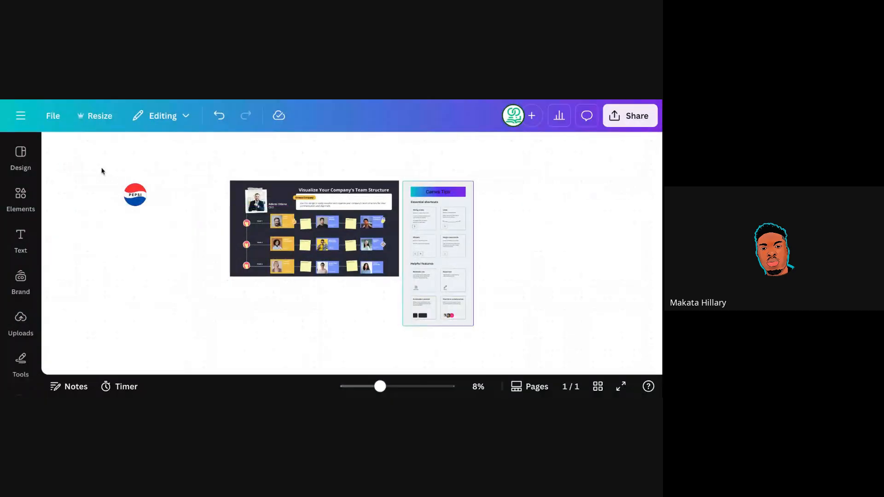
{"action": "left_click", "coordinate": [140, 200]}
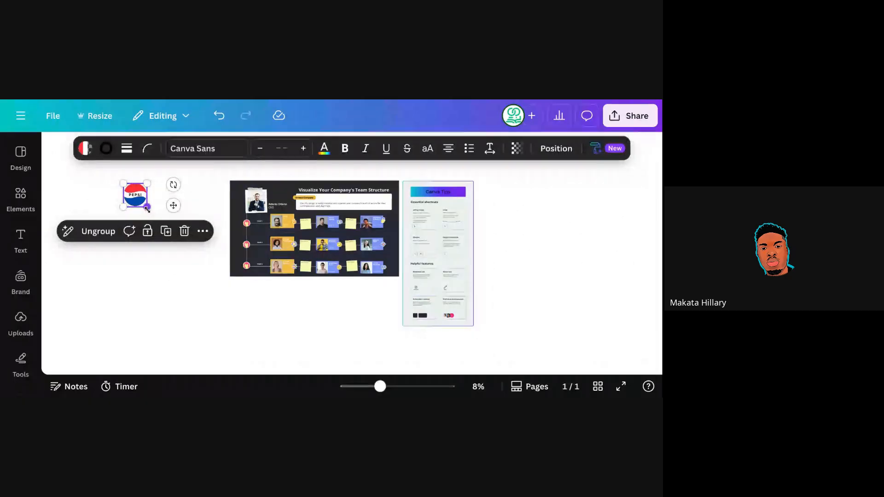
{"action": "left_click_drag", "start_coordinate": [147, 208], "coordinate": [164, 224]}
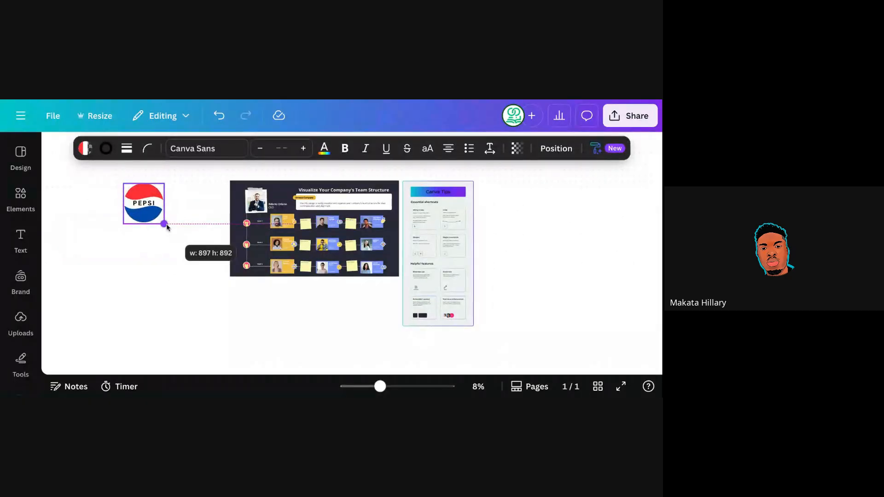
{"action": "left_click", "coordinate": [222, 299]}
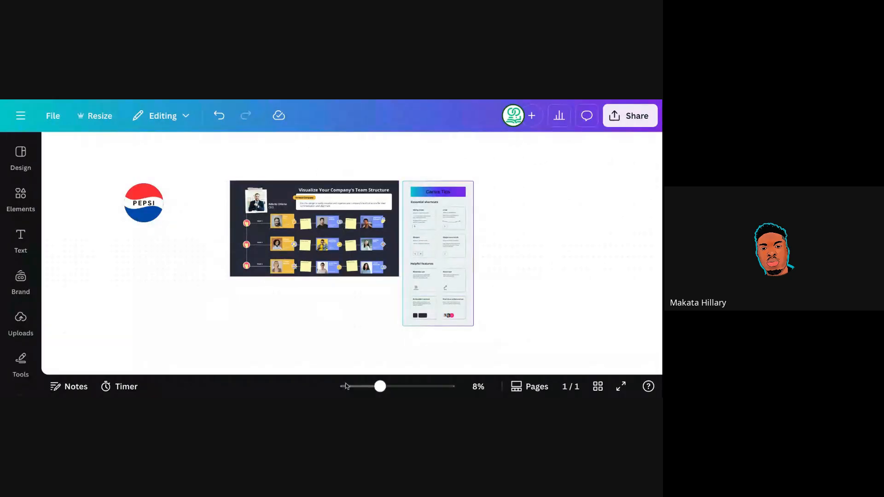
Examine the added team structure template's employee cards, sticky notes and connectors up close
{"action": "left_click_drag", "start_coordinate": [380, 386], "coordinate": [396, 392]}
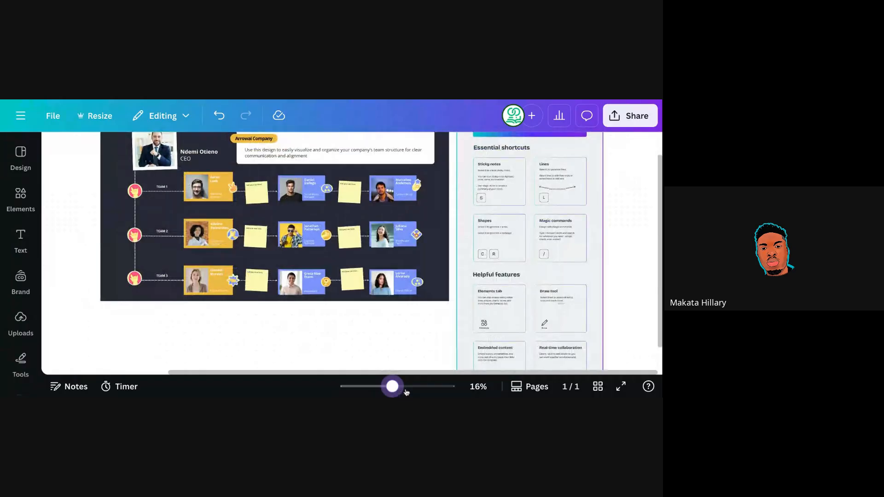
{"action": "left_click", "coordinate": [406, 390]}
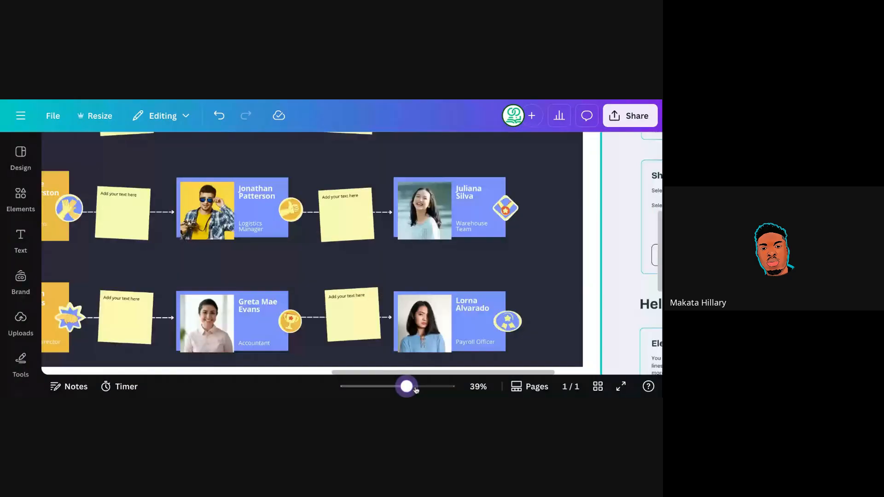
{"action": "left_click", "coordinate": [407, 387]}
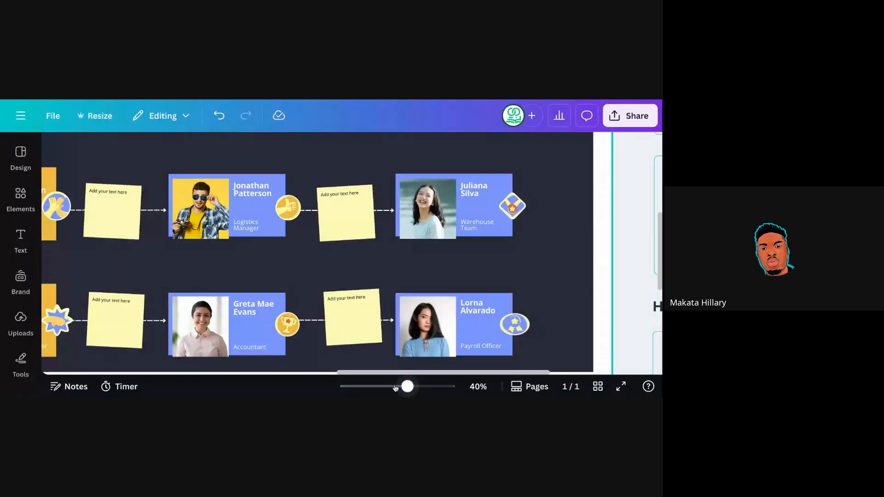
{"action": "left_click", "coordinate": [395, 387]}
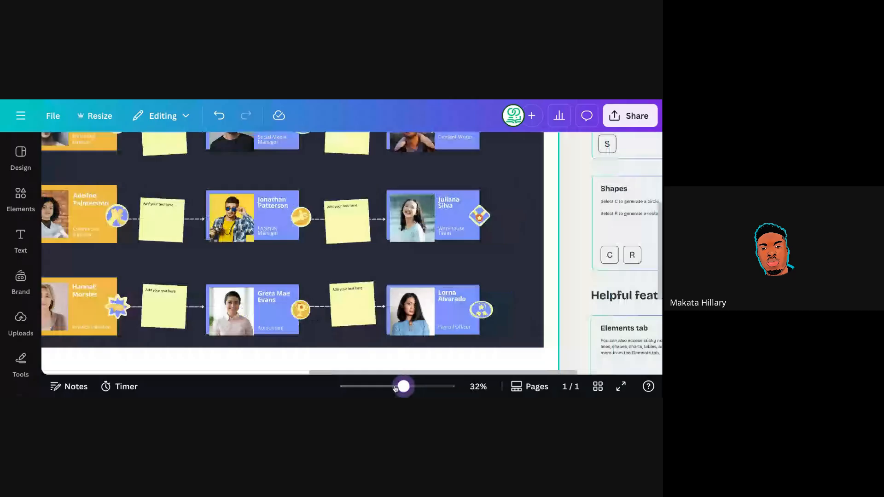
{"action": "left_click", "coordinate": [395, 388]}
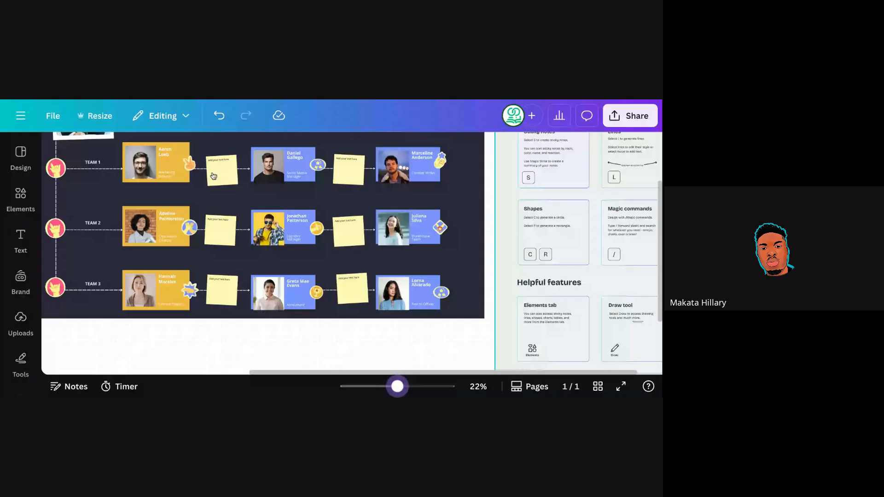
{"action": "scroll", "coordinate": [284, 251], "scroll_direction": "down", "scroll_amount": 2}
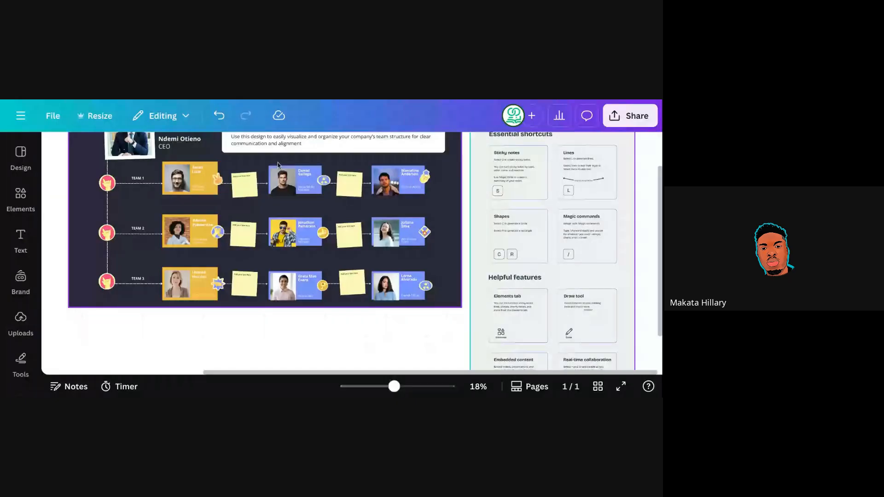
Try deleting the template's dark background with its yellow cards, nearby sticky notes and connectors, and undo the deletion
{"action": "left_click", "coordinate": [211, 163]}
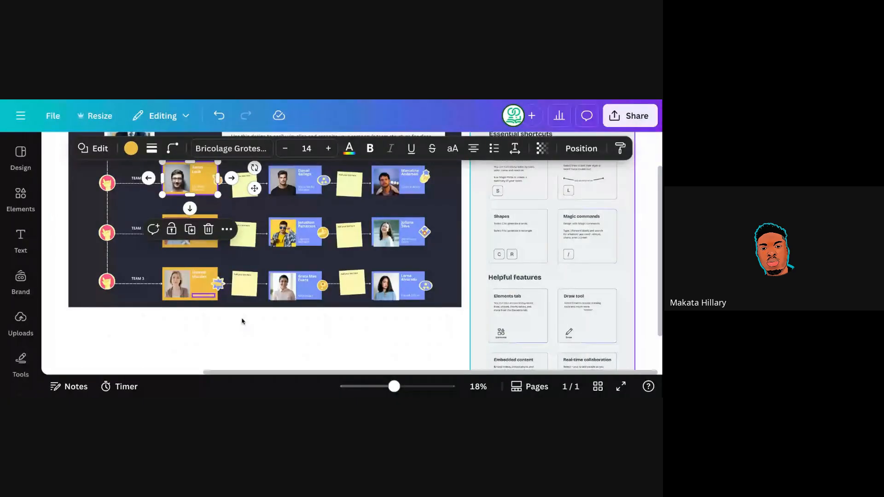
{"action": "left_click_drag", "start_coordinate": [263, 326], "coordinate": [148, 173]}
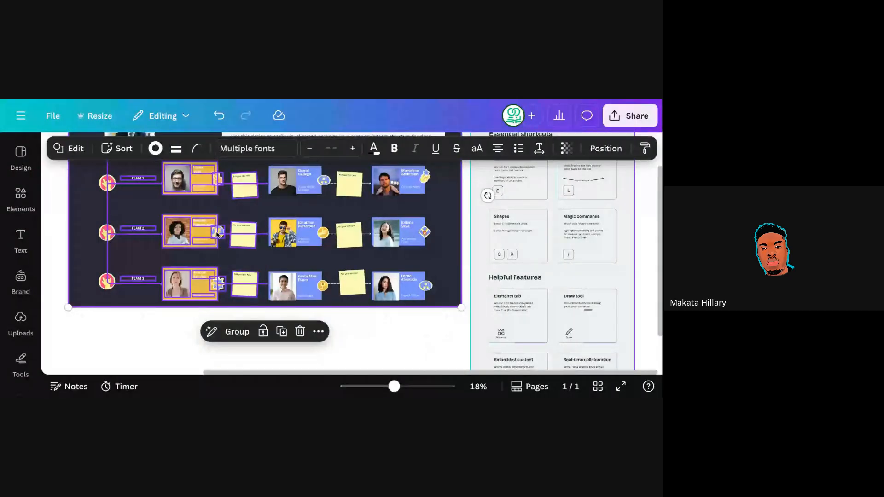
{"action": "key", "text": "Delete"}
{"action": "left_click_drag", "start_coordinate": [441, 312], "coordinate": [220, 163]}
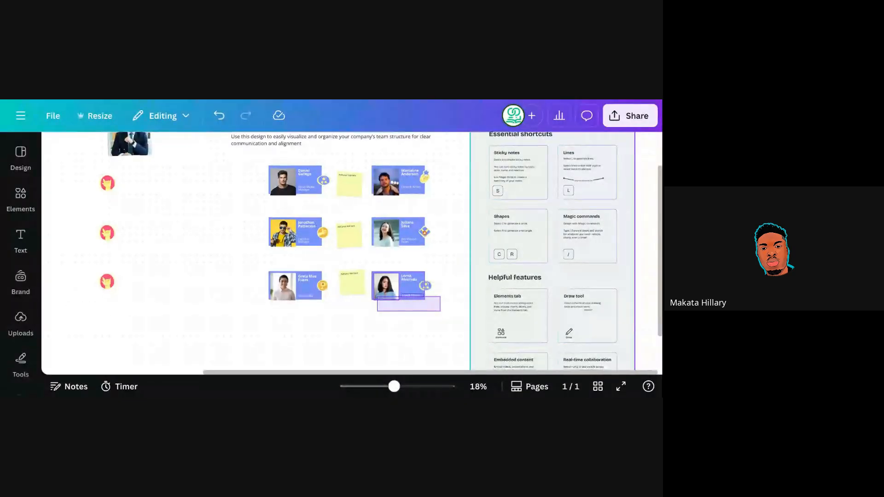
{"action": "key", "text": "ctrl+z"}
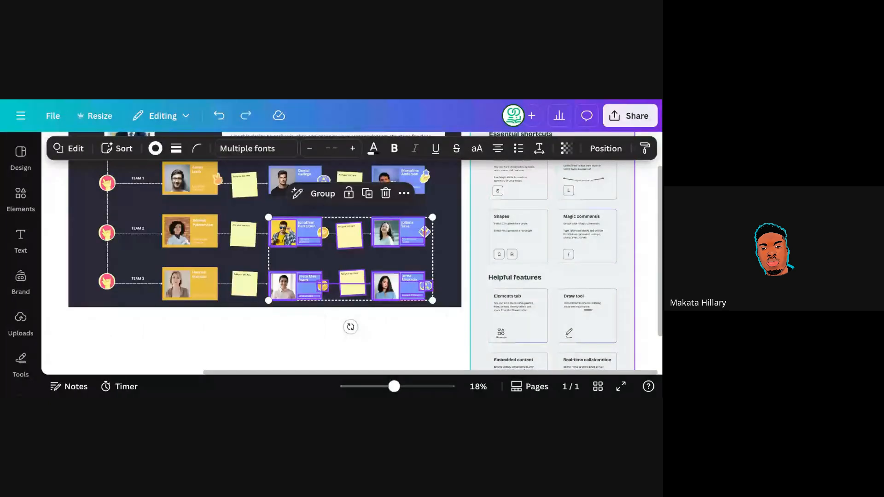
Undo the addition of the team structure template and enlarge the small grouped Pepsi logo on the empty whiteboard
{"action": "key", "text": "ctrl+z"}
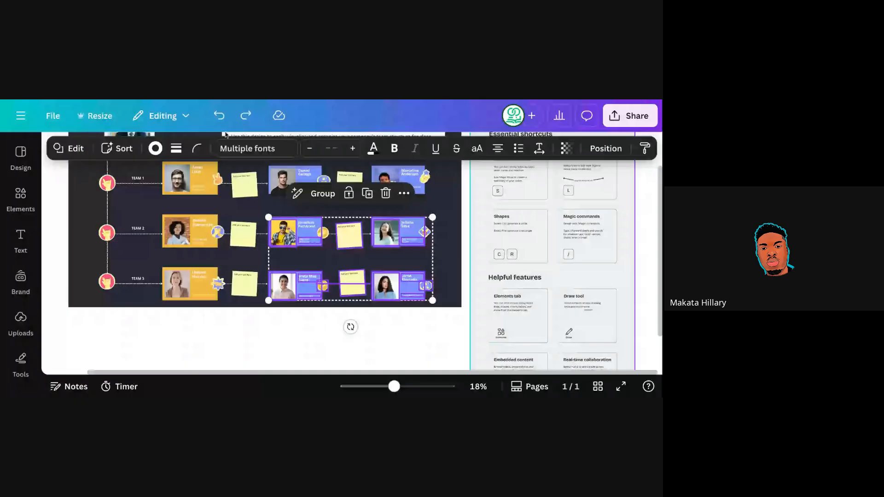
{"action": "left_click", "coordinate": [219, 116]}
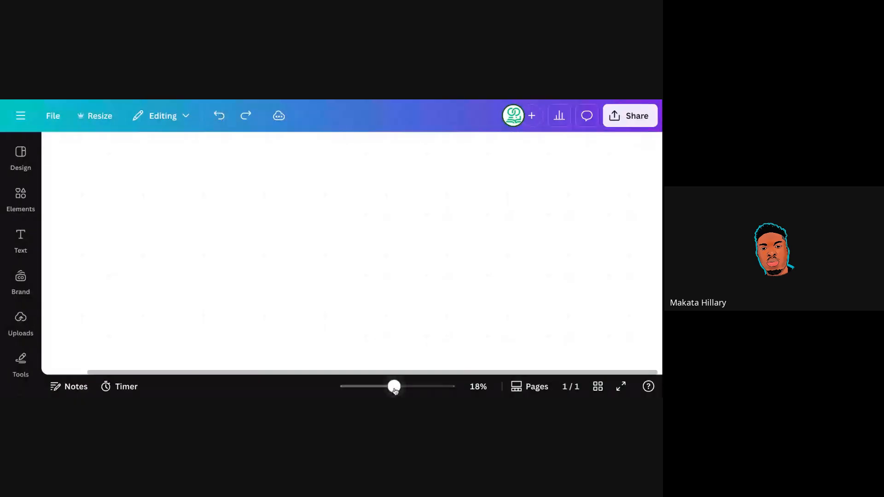
{"action": "left_click_drag", "start_coordinate": [395, 390], "coordinate": [388, 386]}
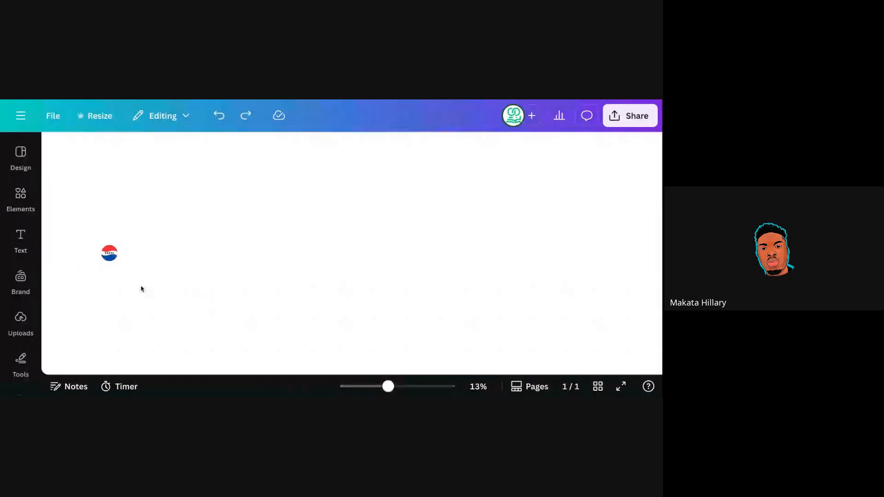
{"action": "left_click_drag", "start_coordinate": [62, 217], "coordinate": [365, 300]}
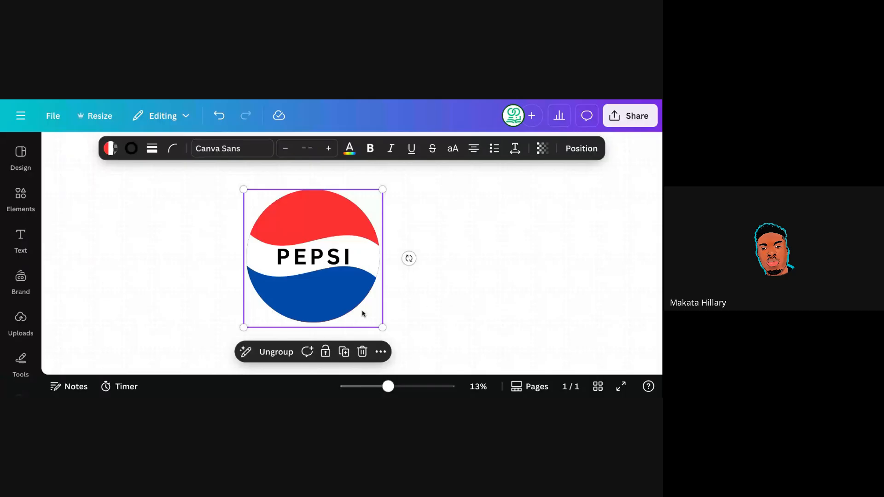
{"action": "left_click", "coordinate": [362, 311]}
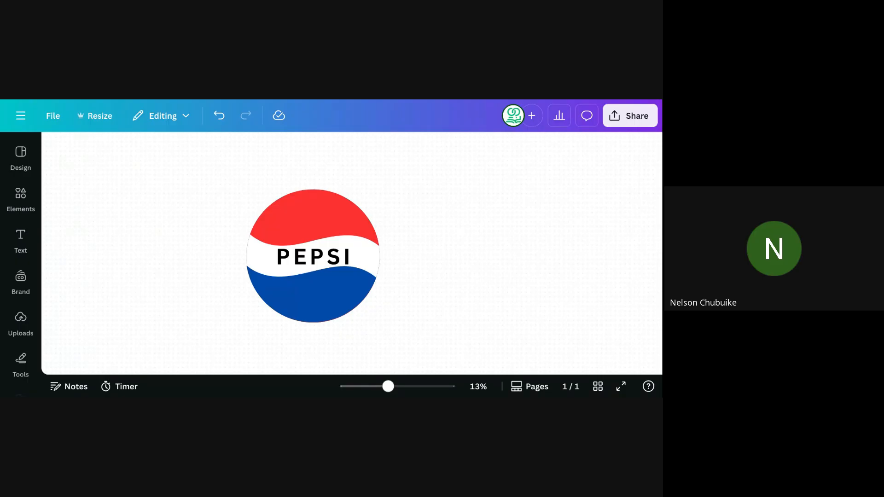
{"action": "left_click", "coordinate": [295, 213]}
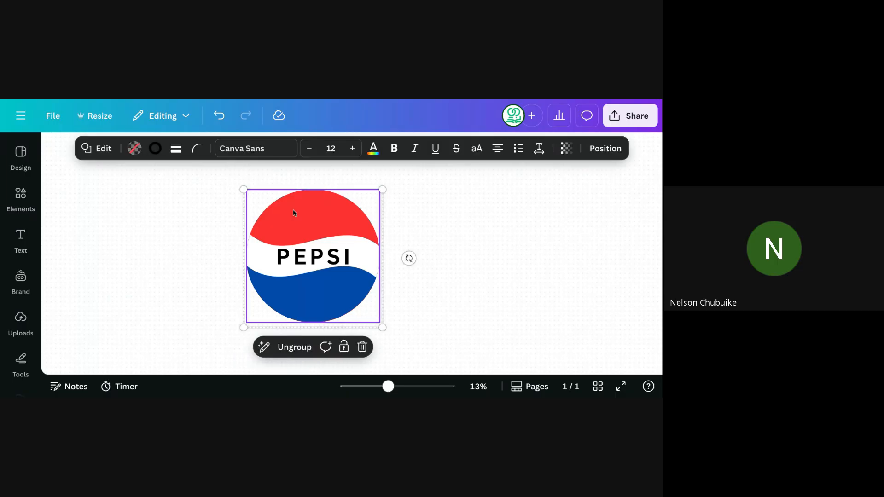
{"action": "left_click", "coordinate": [407, 224]}
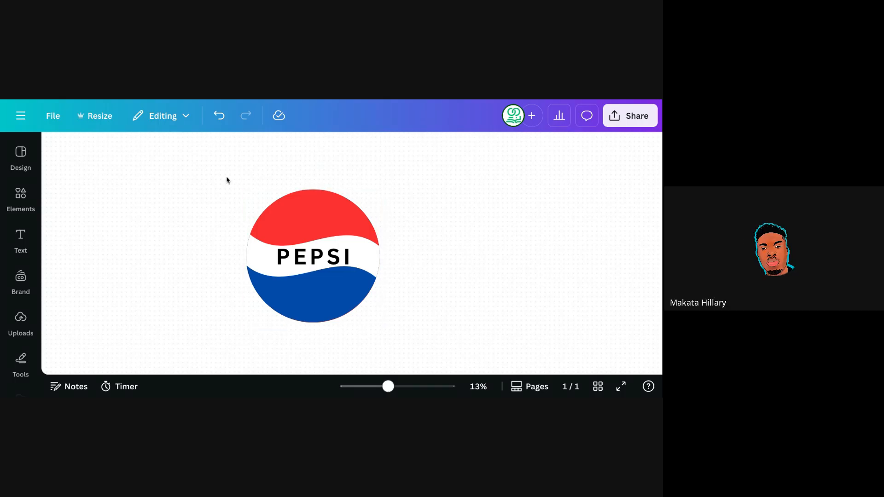
Add a circle shape from the elements, enlarge it, and position it overlapping the right part of the Pepsi logo
{"action": "left_click", "coordinate": [23, 196]}
{"action": "left_click", "coordinate": [216, 290]}
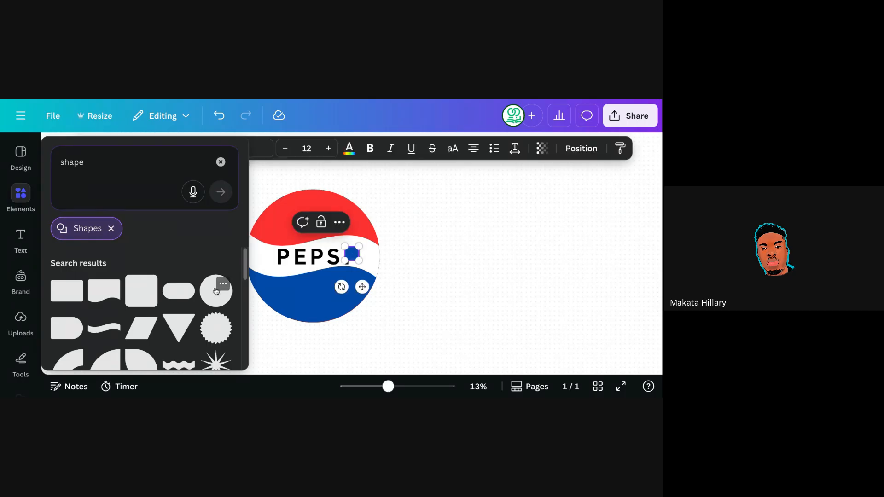
{"action": "left_click", "coordinate": [221, 162]}
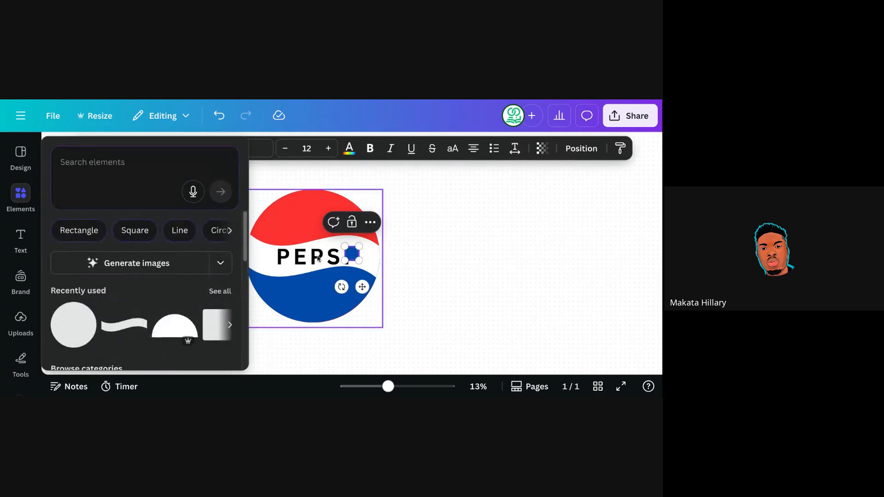
{"action": "left_click_drag", "start_coordinate": [359, 261], "coordinate": [440, 343]}
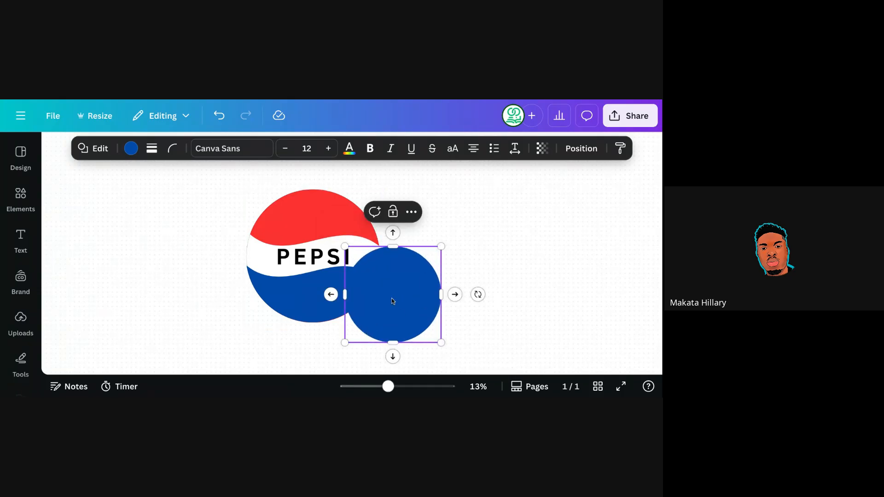
{"action": "left_click_drag", "start_coordinate": [391, 297], "coordinate": [385, 255]}
Set the new circle to no fill and give it a solid outline with a stroke weight of 15
{"action": "left_click", "coordinate": [130, 148]}
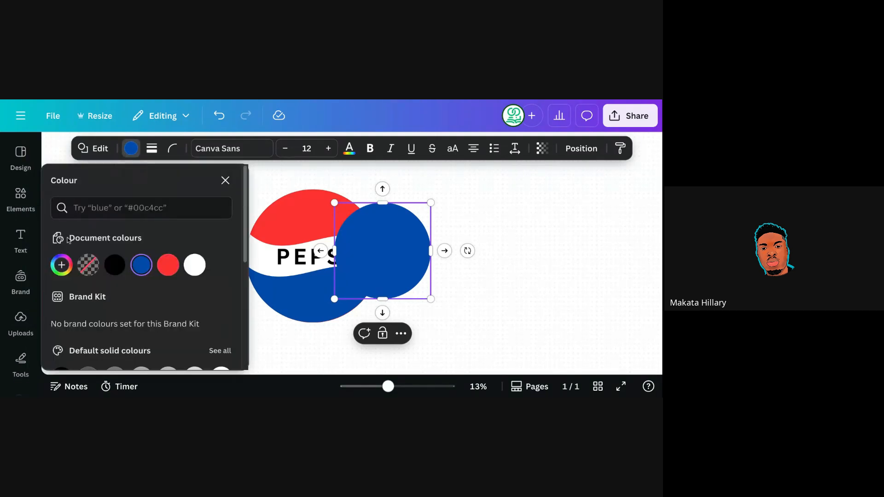
{"action": "left_click", "coordinate": [88, 266]}
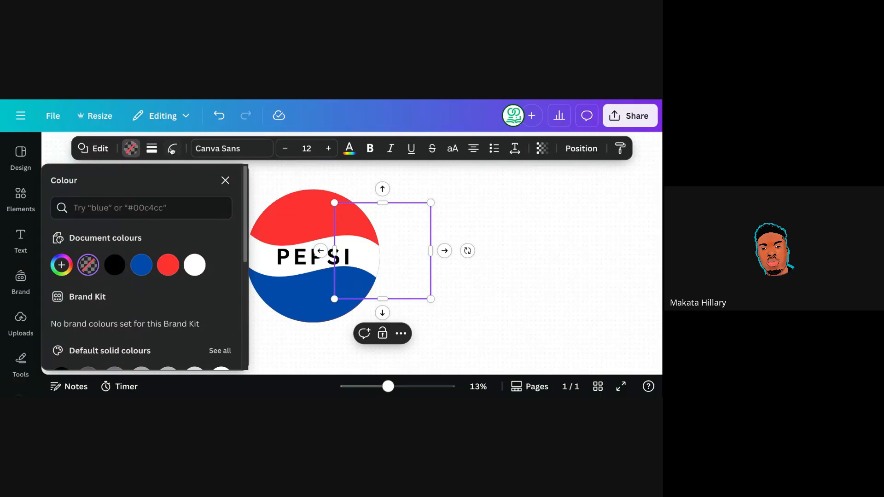
{"action": "left_click", "coordinate": [152, 150]}
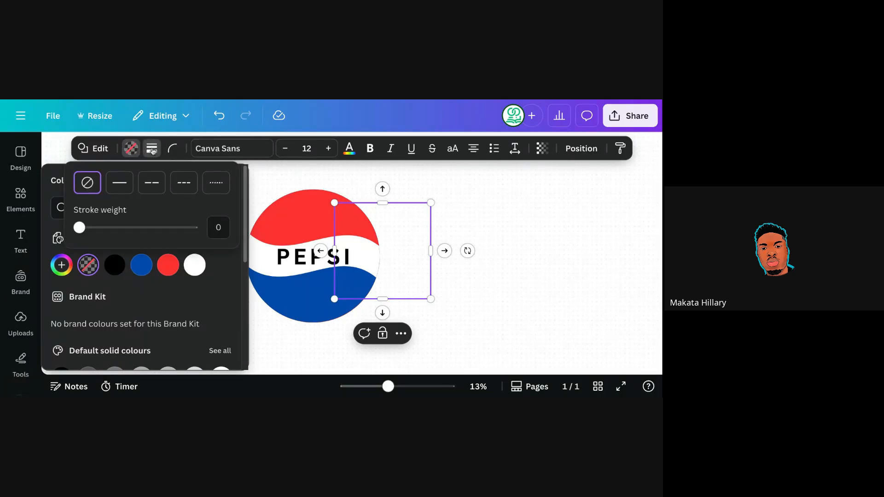
{"action": "left_click", "coordinate": [119, 183]}
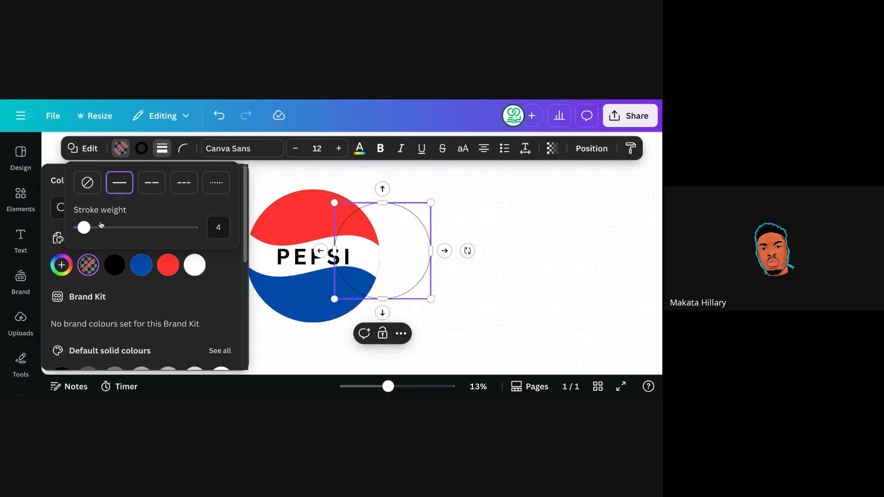
{"action": "left_click_drag", "start_coordinate": [84, 228], "coordinate": [96, 228]}
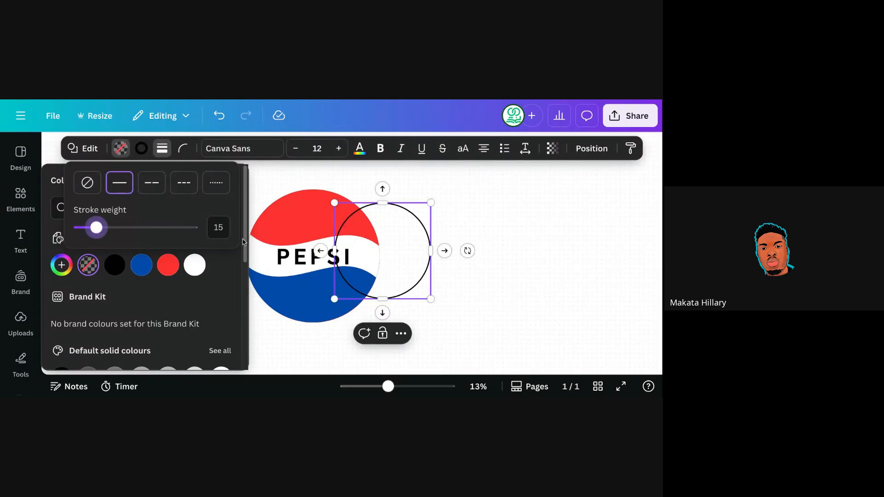
Move and enlarge the outlined circle so that it fits around the edge of the Pepsi logo
{"action": "left_click", "coordinate": [272, 181]}
{"action": "left_click_drag", "start_coordinate": [404, 266], "coordinate": [325, 252]}
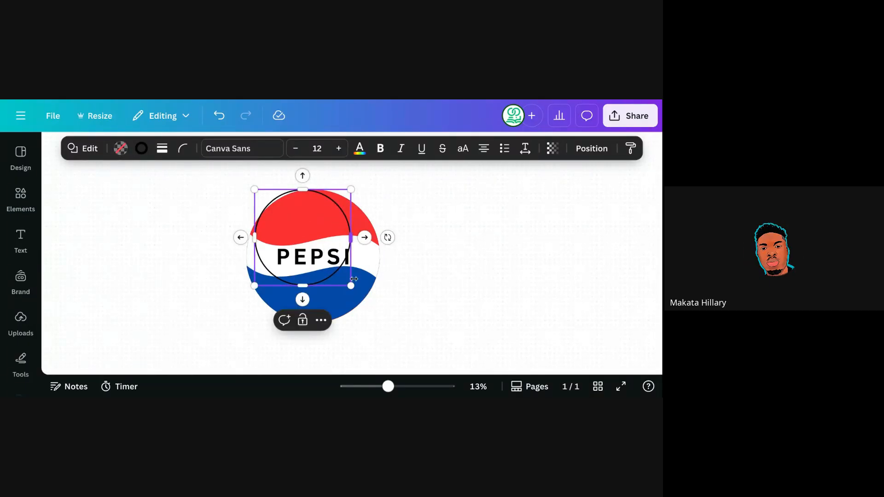
{"action": "mouse_move", "coordinate": [351, 286]}
{"action": "left_mouse_down"}
{"action": "mouse_move", "coordinate": [387, 330]}
{"action": "mouse_move", "coordinate": [358, 292]}
{"action": "left_mouse_up"}
{"action": "left_click", "coordinate": [437, 286]}
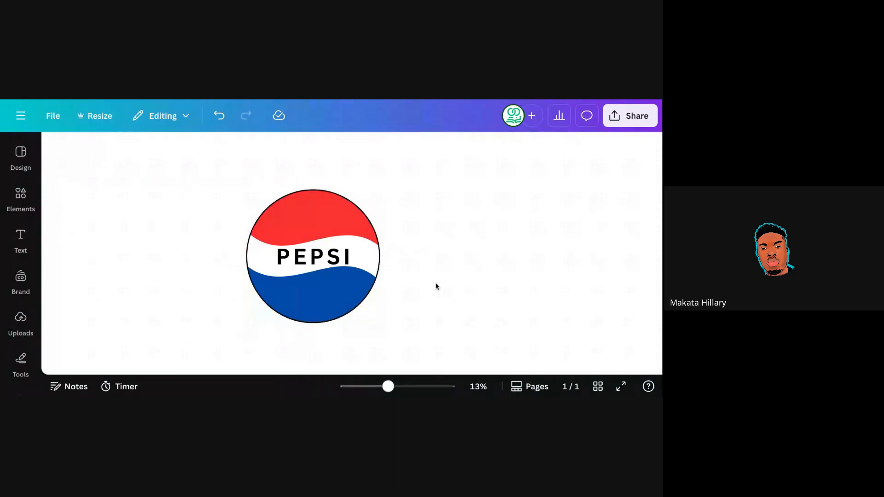
Pull the thick outlined circle off the Pepsi logo and delete it
{"action": "left_click", "coordinate": [366, 298]}
{"action": "left_click_drag", "start_coordinate": [366, 299], "coordinate": [425, 281]}
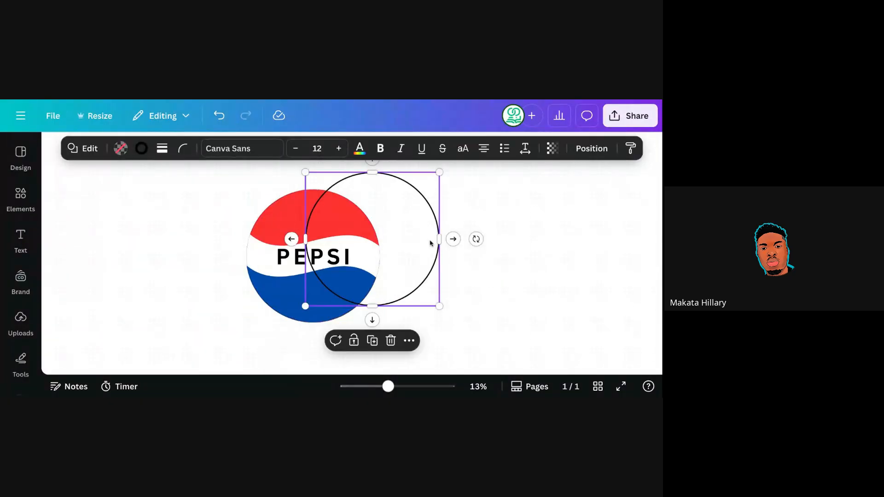
{"action": "left_click", "coordinate": [390, 340]}
{"action": "left_click", "coordinate": [326, 236]}
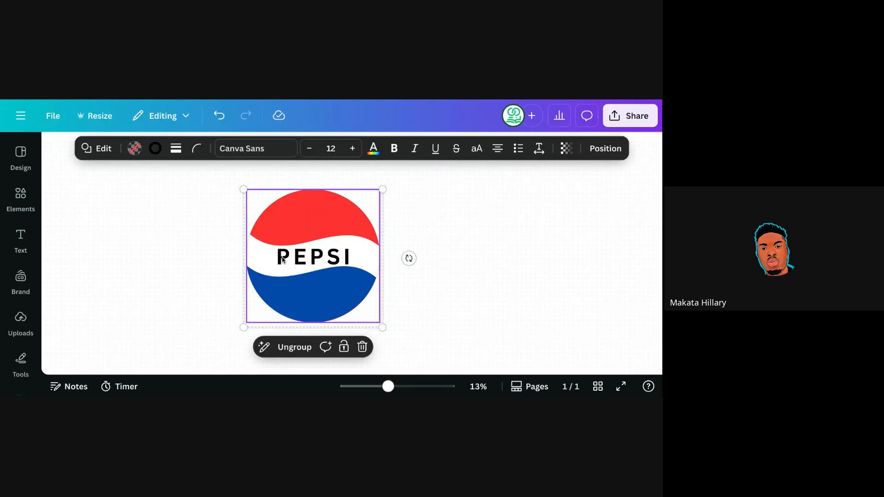
{"action": "left_click", "coordinate": [427, 223]}
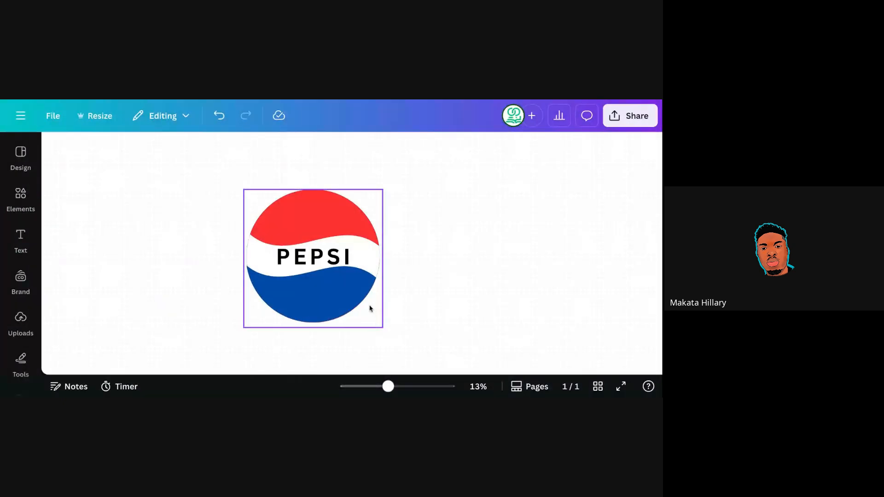
Move the grouped Pepsi logo leftward on the whiteboard, enlarge it slightly, and deselect it
{"action": "left_click", "coordinate": [355, 270]}
{"action": "left_click_drag", "start_coordinate": [356, 269], "coordinate": [201, 274]}
{"action": "left_click_drag", "start_coordinate": [227, 328], "coordinate": [274, 340]}
{"action": "scroll", "coordinate": [203, 273], "scroll_direction": "down", "scroll_amount": 1}
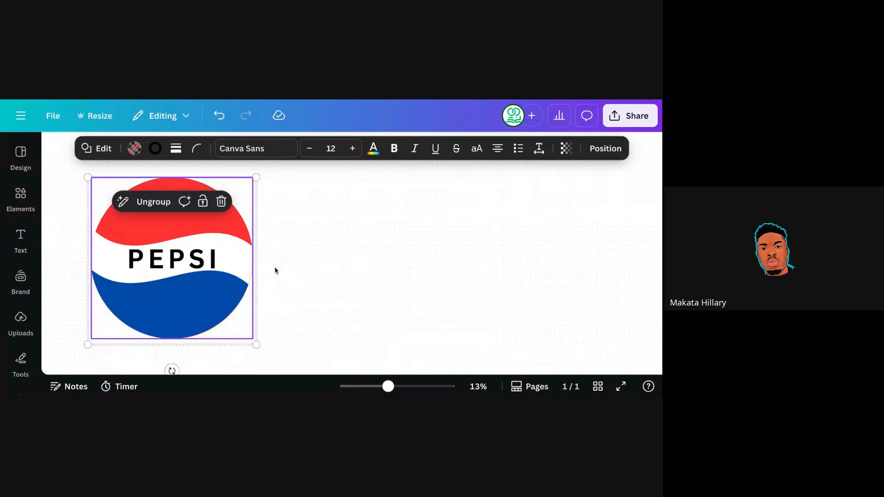
{"action": "left_click", "coordinate": [315, 272]}
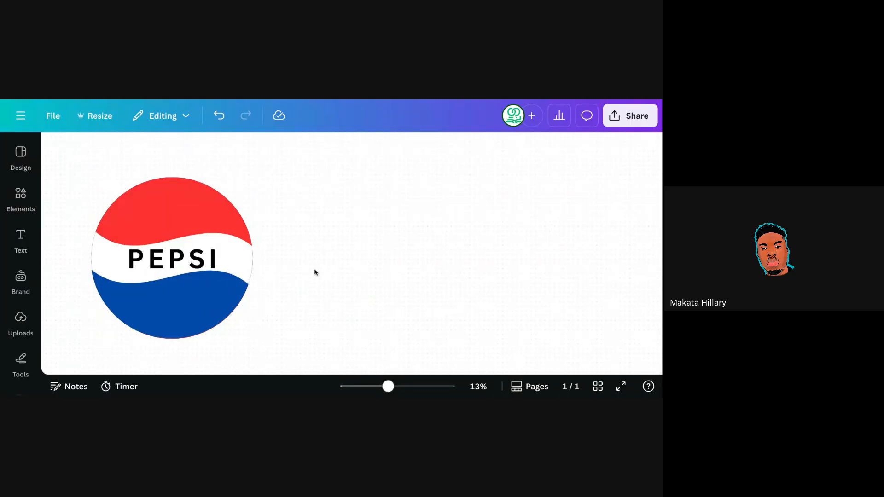
Ungroup the Pepsi logo and move the PEPSI text out to the right of the shapes
{"action": "left_click", "coordinate": [191, 223]}
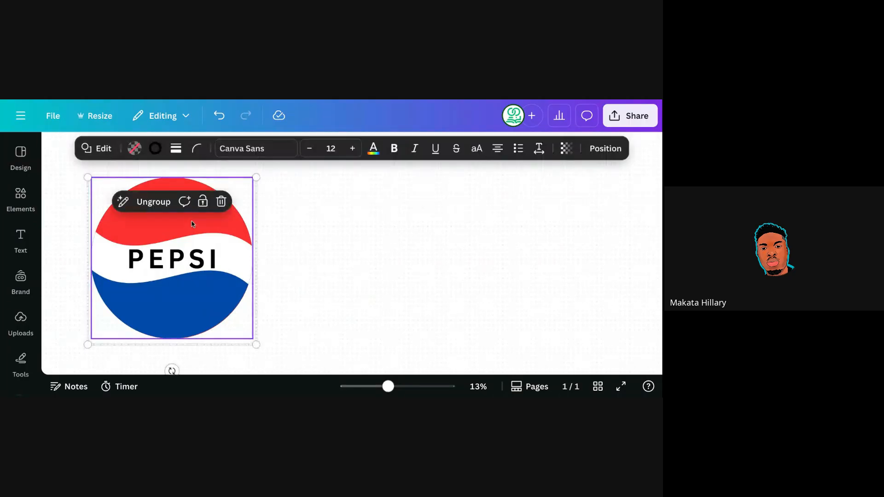
{"action": "left_click", "coordinate": [153, 201]}
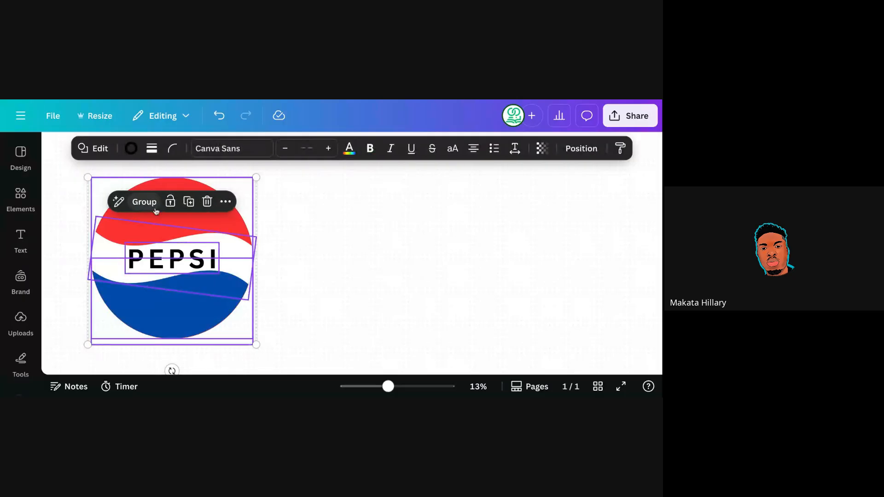
{"action": "left_click", "coordinate": [306, 250]}
{"action": "left_click_drag", "start_coordinate": [177, 252], "coordinate": [402, 193]}
Delete the thin outline circle and the white wave from the ungrouped logo
{"action": "left_click_drag", "start_coordinate": [205, 255], "coordinate": [442, 318]}
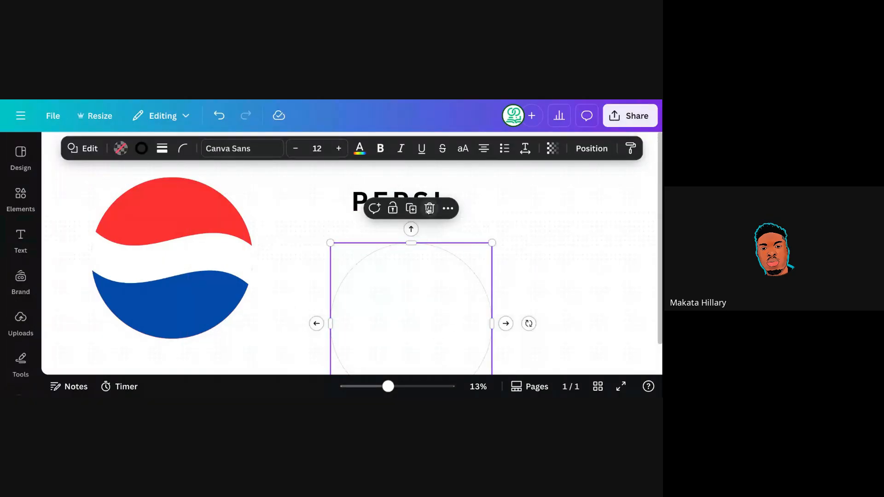
{"action": "key", "text": "Escape"}
{"action": "left_click_drag", "start_coordinate": [192, 239], "coordinate": [313, 185]}
{"action": "left_click", "coordinate": [182, 249]}
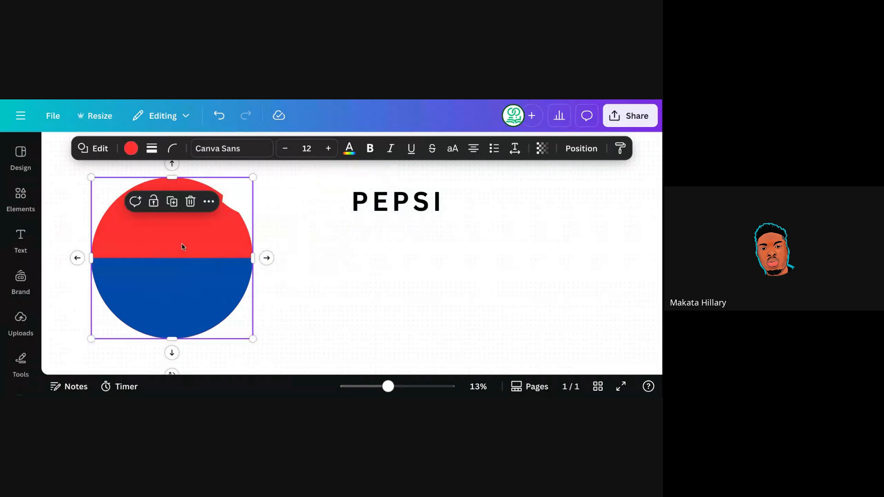
Move the red circle below the PEPSI text and align it with the sides of the blue semicircle
{"action": "left_click_drag", "start_coordinate": [206, 250], "coordinate": [345, 282]}
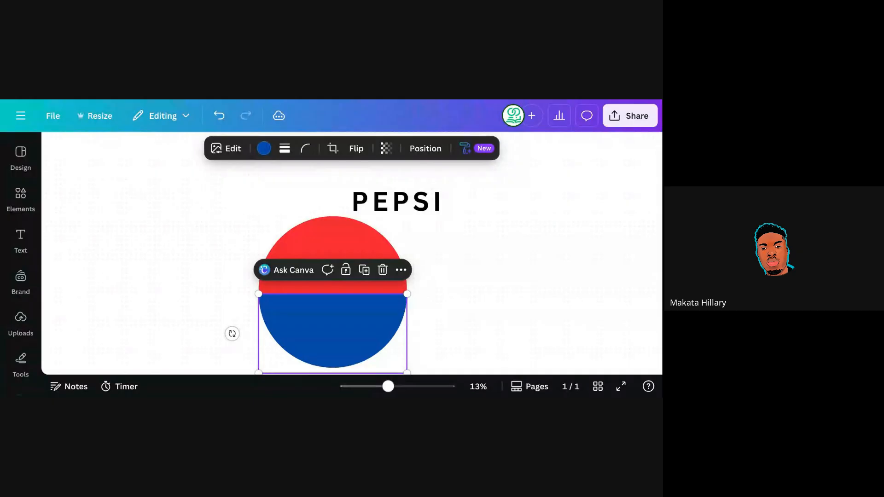
{"action": "left_click", "coordinate": [350, 232]}
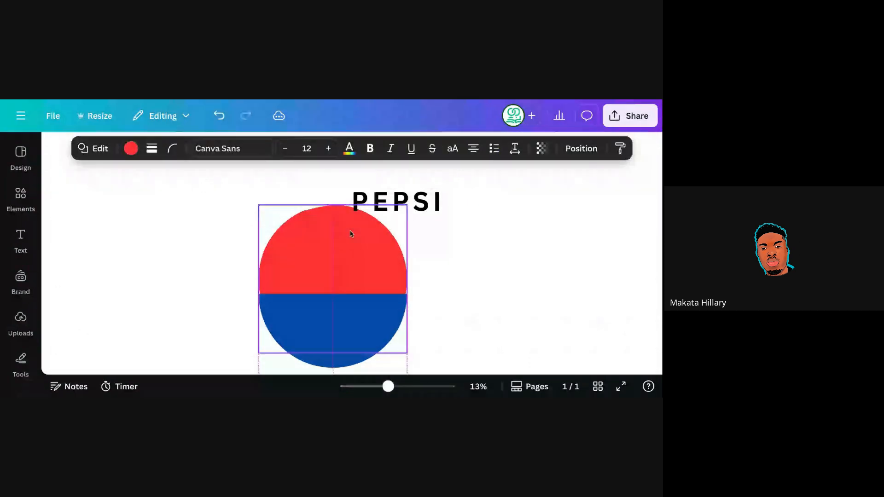
{"action": "left_click_drag", "start_coordinate": [350, 233], "coordinate": [361, 220]}
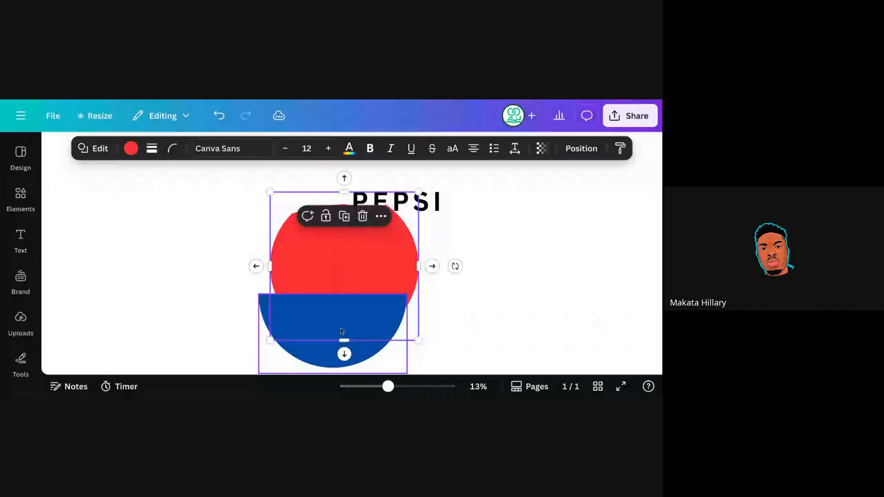
{"action": "left_click_drag", "start_coordinate": [342, 331], "coordinate": [330, 349]}
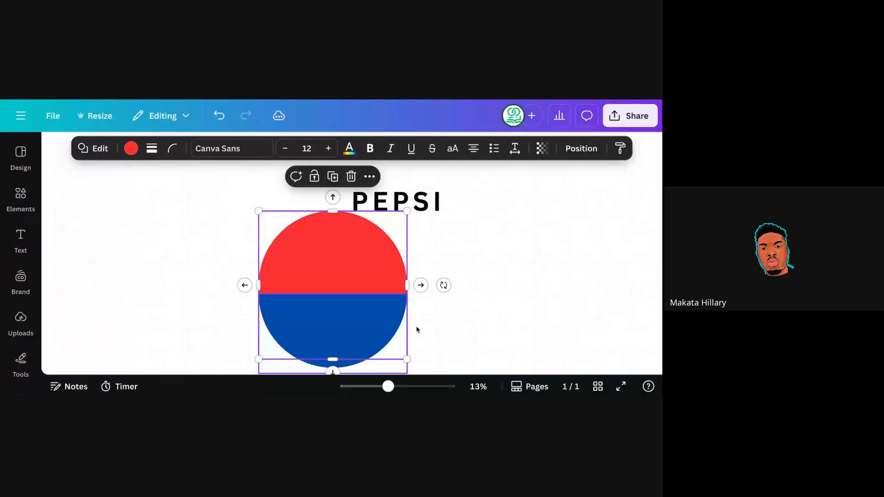
Align the blue semicircle with the lower half of the red circle so their edges match, and deselect it
{"action": "left_click", "coordinate": [359, 319]}
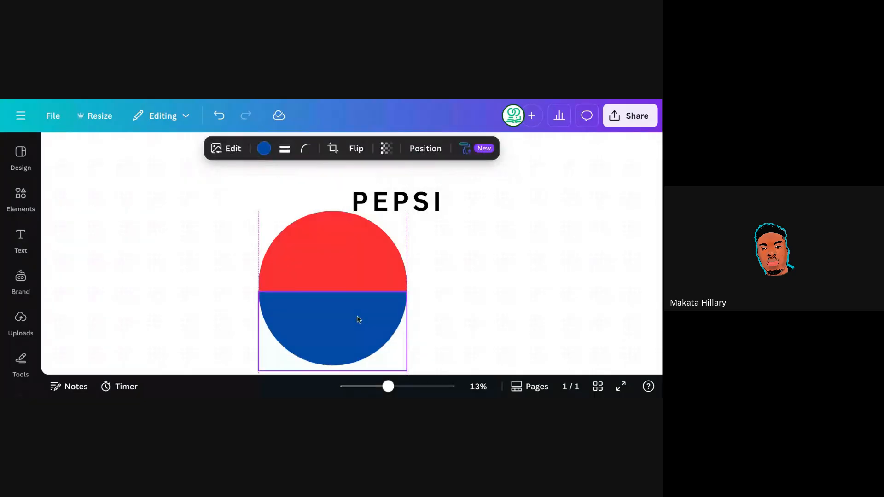
{"action": "left_click_drag", "start_coordinate": [358, 319], "coordinate": [359, 316]}
{"action": "left_click_drag", "start_coordinate": [407, 286], "coordinate": [432, 273]}
{"action": "left_click_drag", "start_coordinate": [388, 310], "coordinate": [387, 315]}
{"action": "left_click_drag", "start_coordinate": [434, 277], "coordinate": [407, 289]}
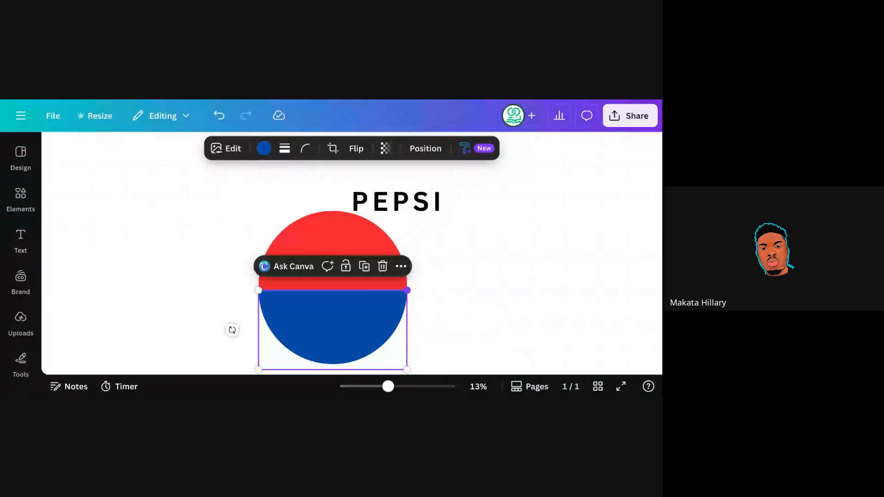
{"action": "mouse_move", "coordinate": [343, 327]}
{"action": "left_mouse_down"}
{"action": "mouse_move", "coordinate": [383, 313]}
{"action": "mouse_move", "coordinate": [331, 321]}
{"action": "mouse_move", "coordinate": [344, 326]}
{"action": "left_mouse_up"}
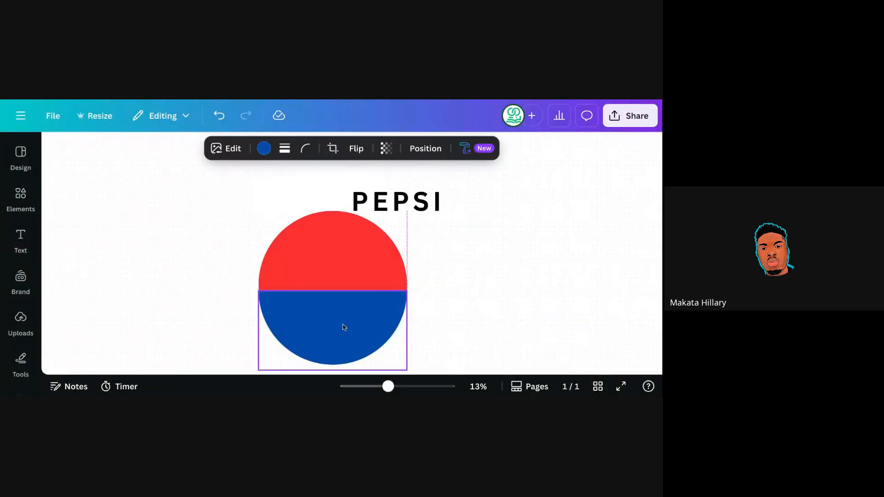
{"action": "left_click", "coordinate": [342, 325]}
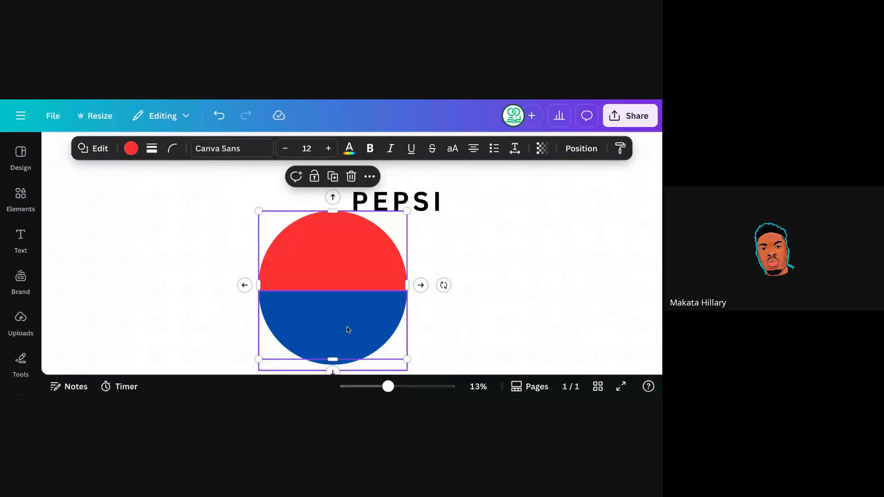
{"action": "left_click", "coordinate": [425, 320]}
{"action": "left_click", "coordinate": [355, 320]}
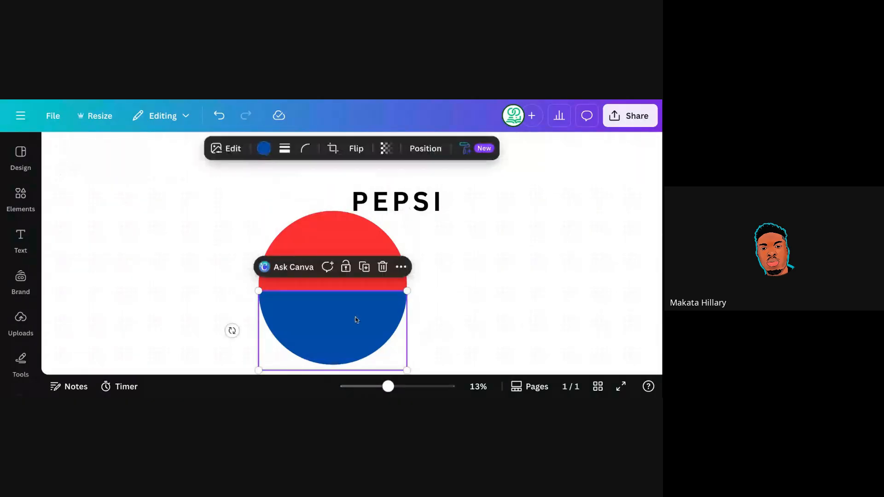
{"action": "left_click_drag", "start_coordinate": [355, 320], "coordinate": [356, 315]}
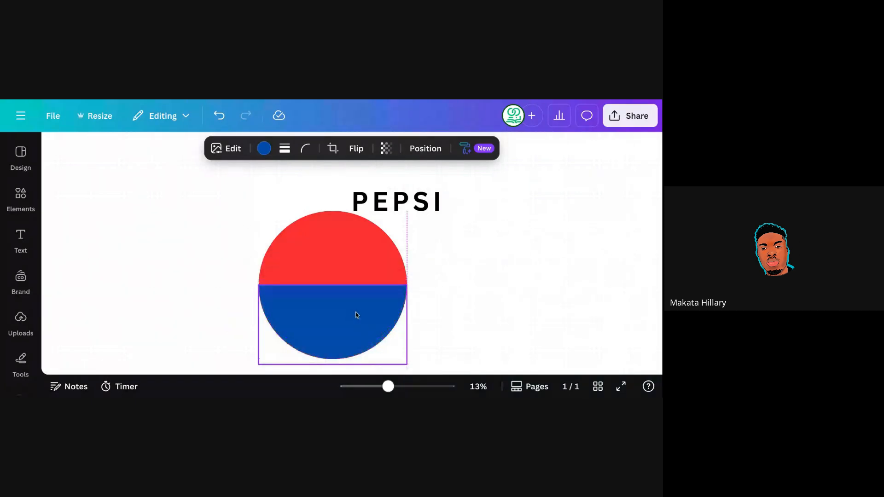
{"action": "left_click", "coordinate": [402, 323]}
{"action": "left_click", "coordinate": [442, 312]}
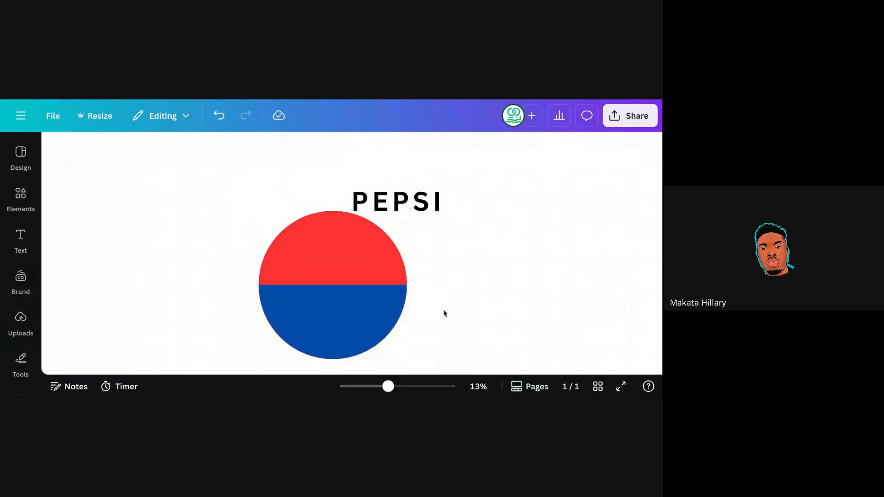
Group the red circle with the blue semicircle and move the group slightly to the right
{"action": "left_click", "coordinate": [366, 247]}
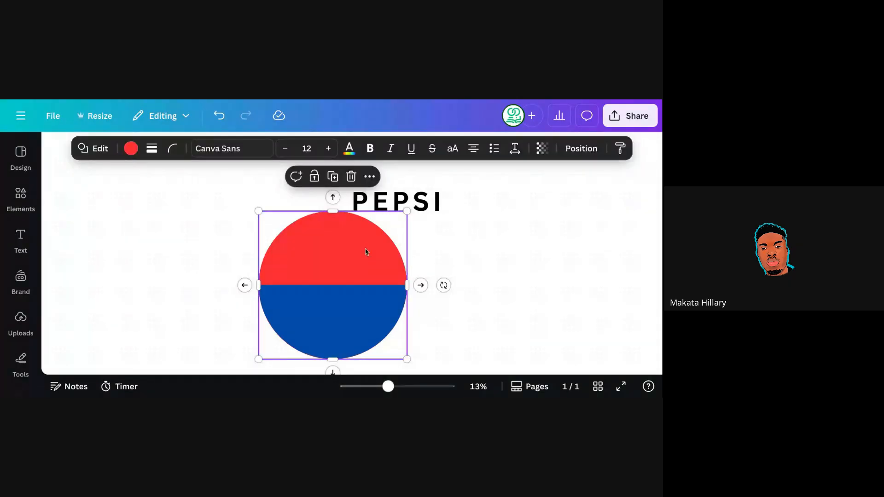
{"action": "left_click", "coordinate": [332, 322], "text": "shift"}
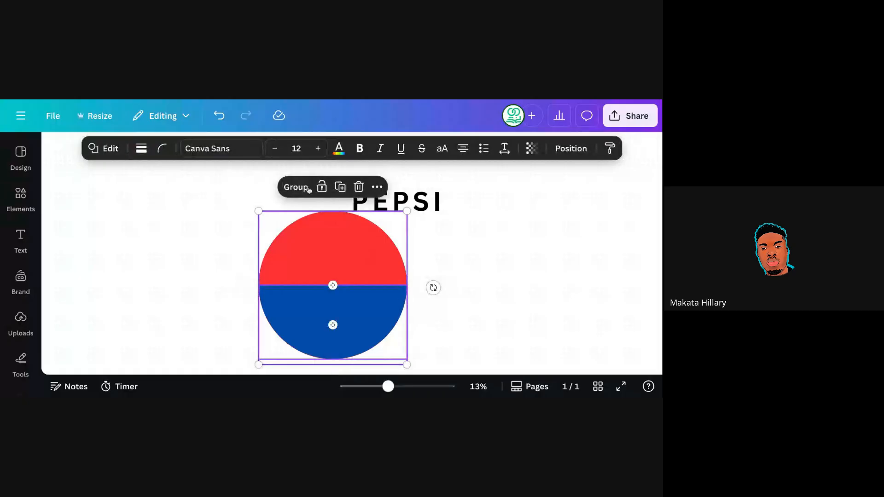
{"action": "left_click", "coordinate": [294, 187]}
{"action": "left_click", "coordinate": [432, 320]}
{"action": "mouse_move", "coordinate": [334, 270]}
{"action": "left_mouse_down"}
{"action": "mouse_move", "coordinate": [385, 267]}
{"action": "mouse_move", "coordinate": [313, 268]}
{"action": "mouse_move", "coordinate": [334, 267]}
{"action": "left_mouse_up"}
{"action": "left_click", "coordinate": [440, 301]}
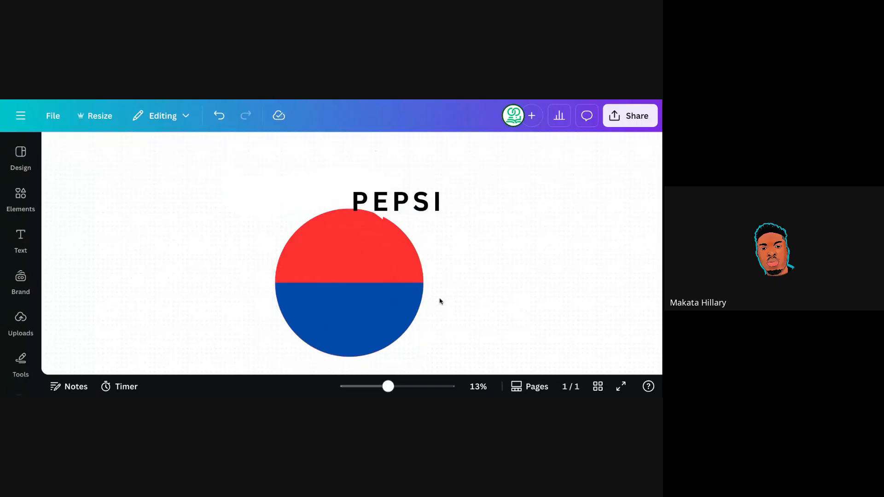
Place the white wave across the middle of the red and blue circle and tilt it slightly further clockwise
{"action": "left_click", "coordinate": [313, 195]}
{"action": "left_click_drag", "start_coordinate": [313, 195], "coordinate": [352, 275]}
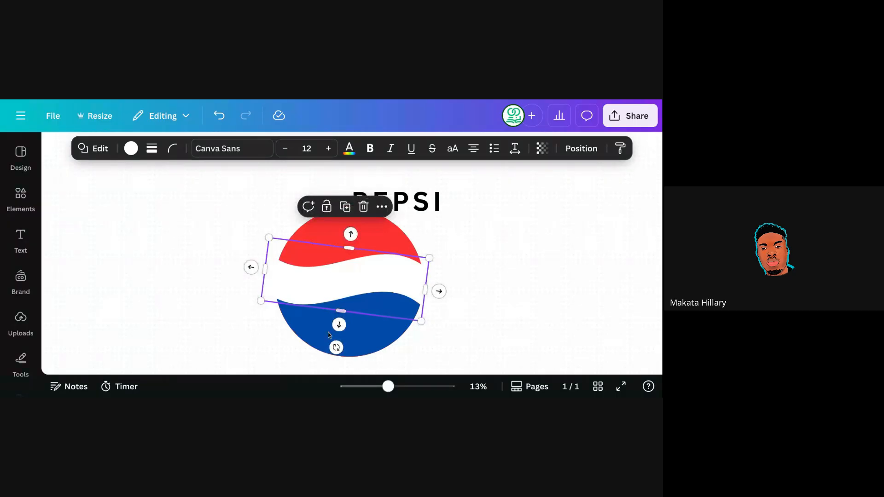
{"action": "left_click_drag", "start_coordinate": [334, 347], "coordinate": [332, 347]}
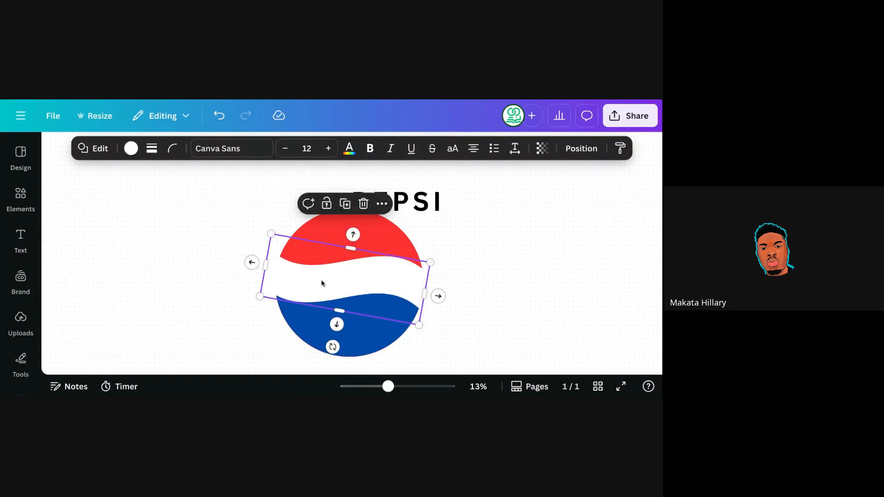
Move the PEPSI text up so it sits clear above the circle
{"action": "left_click", "coordinate": [416, 202]}
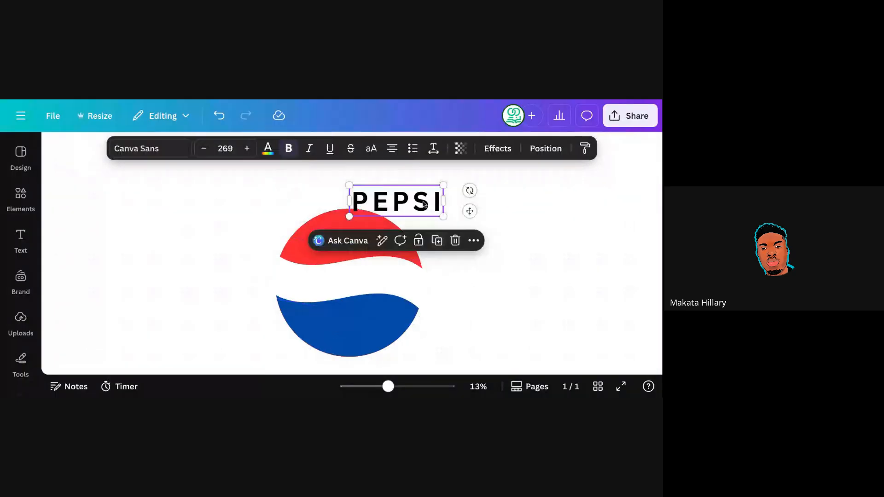
{"action": "double_click", "coordinate": [416, 202]}
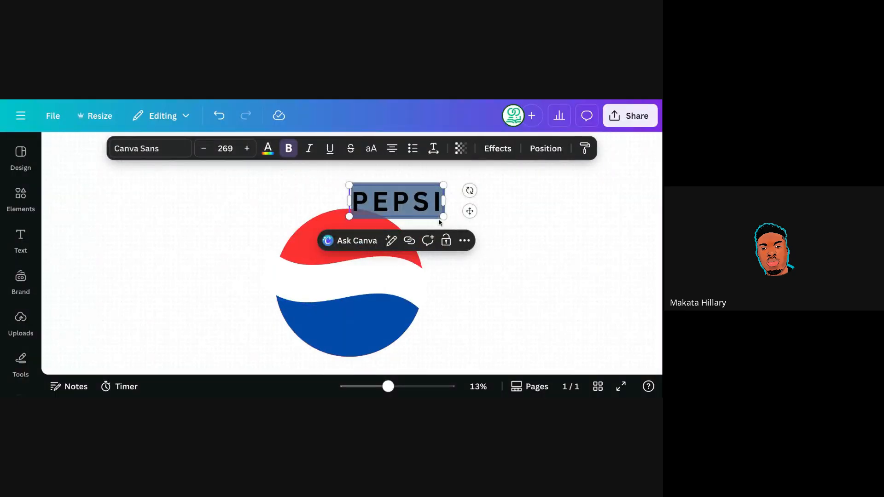
{"action": "key", "text": "Escape"}
{"action": "key", "text": "Escape"}
{"action": "left_click_drag", "start_coordinate": [407, 203], "coordinate": [407, 187]}
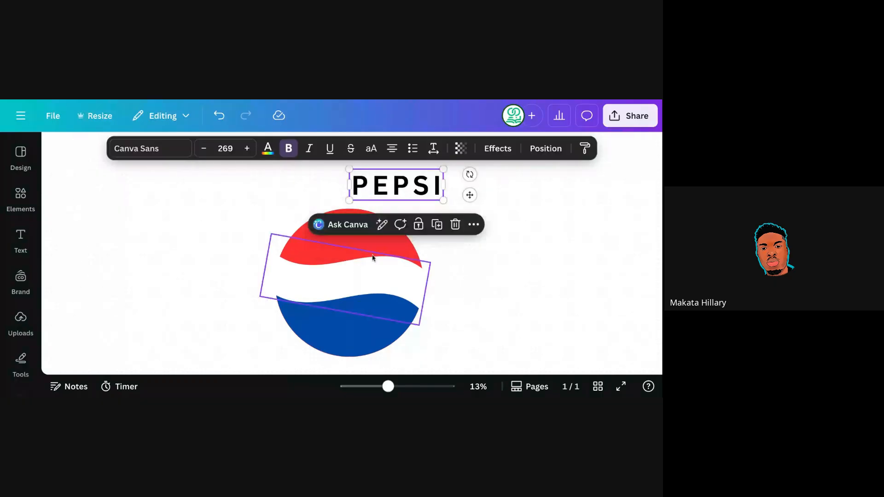
Group the white wave with the red and blue shapes, and place the PEPSI text on the white band
{"action": "left_click", "coordinate": [310, 234]}
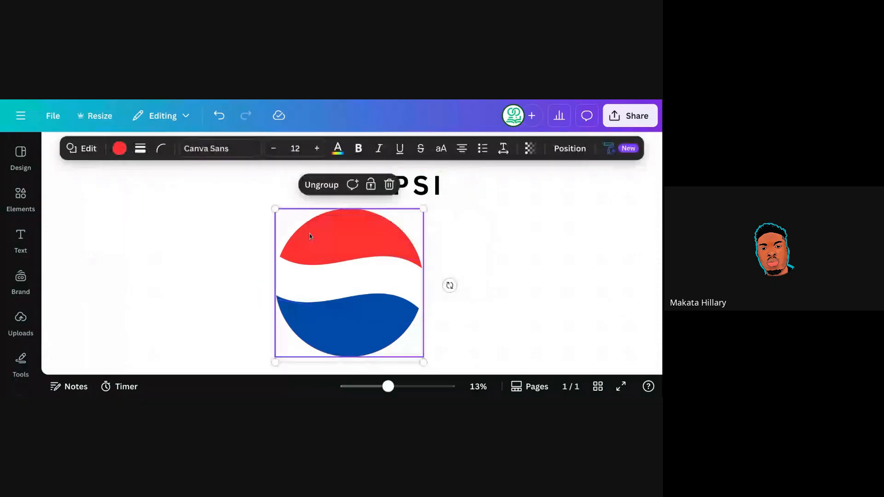
{"action": "left_click", "coordinate": [335, 284], "text": "shift"}
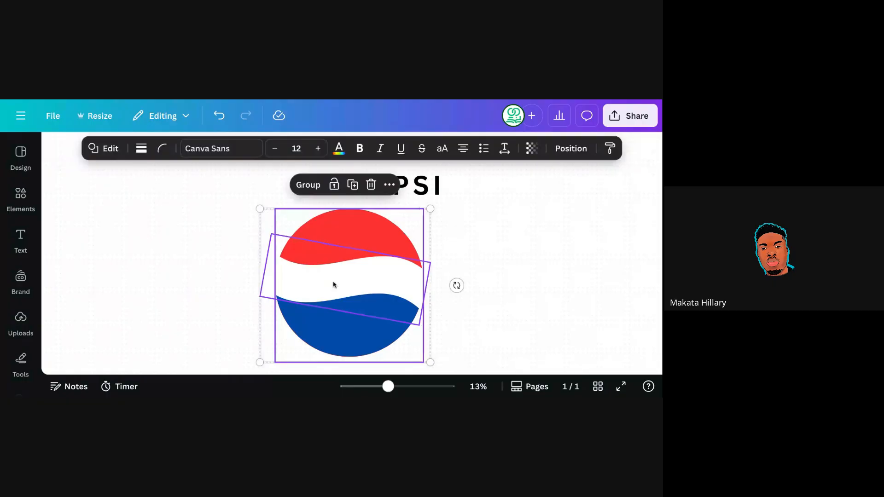
{"action": "key", "text": "ctrl+g"}
{"action": "mouse_move", "coordinate": [365, 270]}
{"action": "left_mouse_down"}
{"action": "mouse_move", "coordinate": [272, 272]}
{"action": "mouse_move", "coordinate": [390, 277]}
{"action": "mouse_move", "coordinate": [329, 276]}
{"action": "mouse_move", "coordinate": [370, 279]}
{"action": "left_mouse_up"}
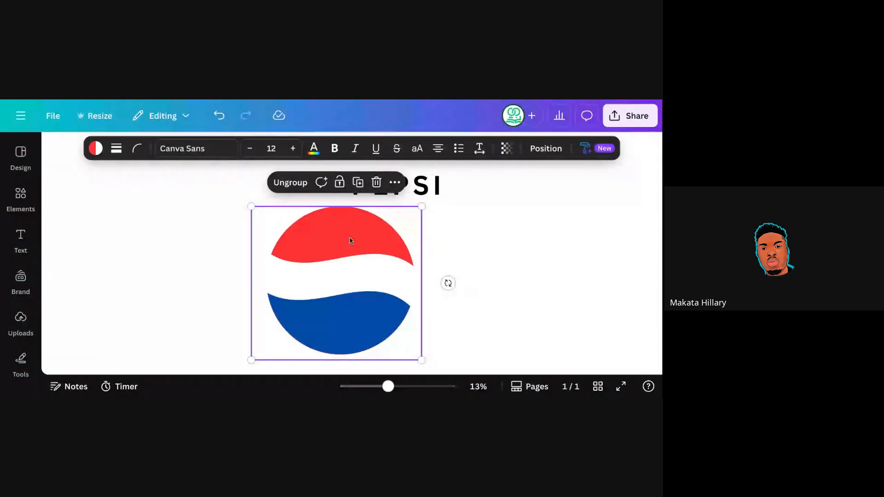
{"action": "left_click", "coordinate": [437, 242]}
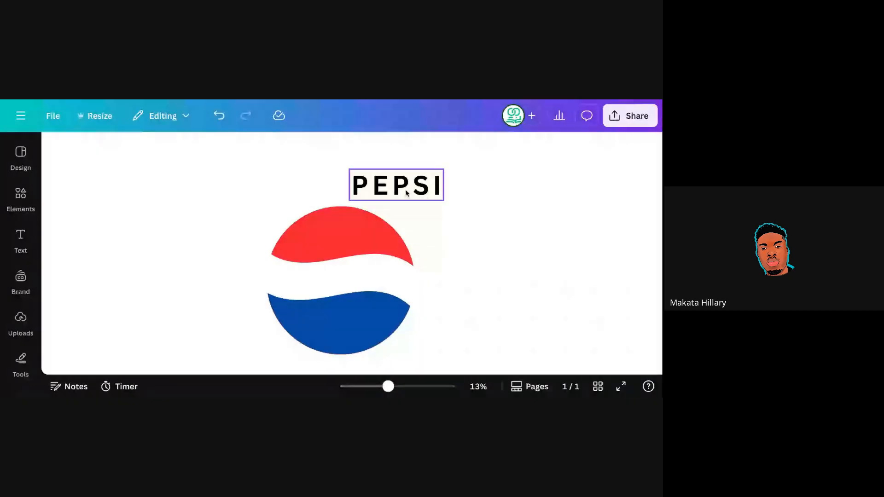
{"action": "left_click", "coordinate": [411, 186]}
{"action": "left_click_drag", "start_coordinate": [412, 185], "coordinate": [355, 277]}
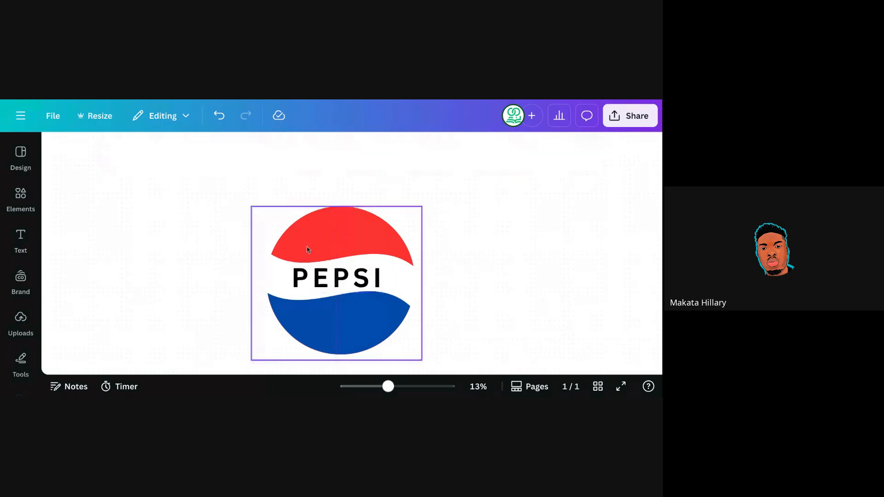
Try a solid outline of weight 4 on the grouped red circle
{"action": "left_click", "coordinate": [303, 233]}
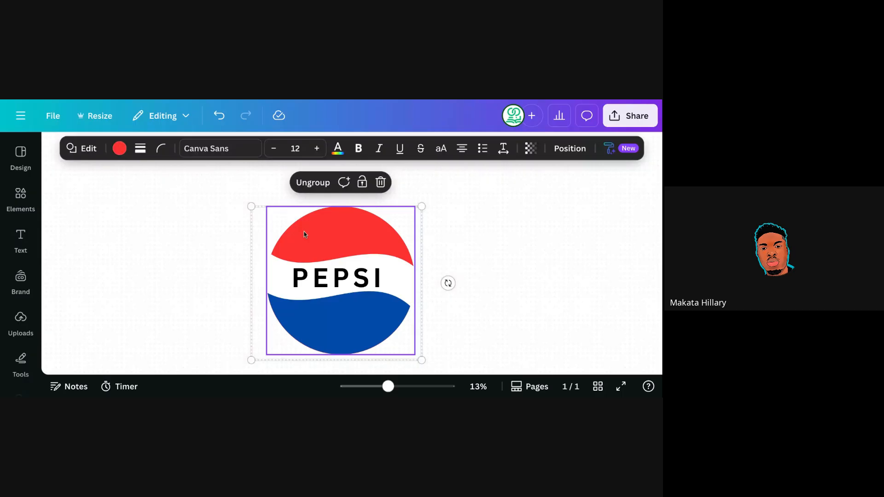
{"action": "left_click", "coordinate": [140, 148]}
{"action": "left_click", "coordinate": [114, 179]}
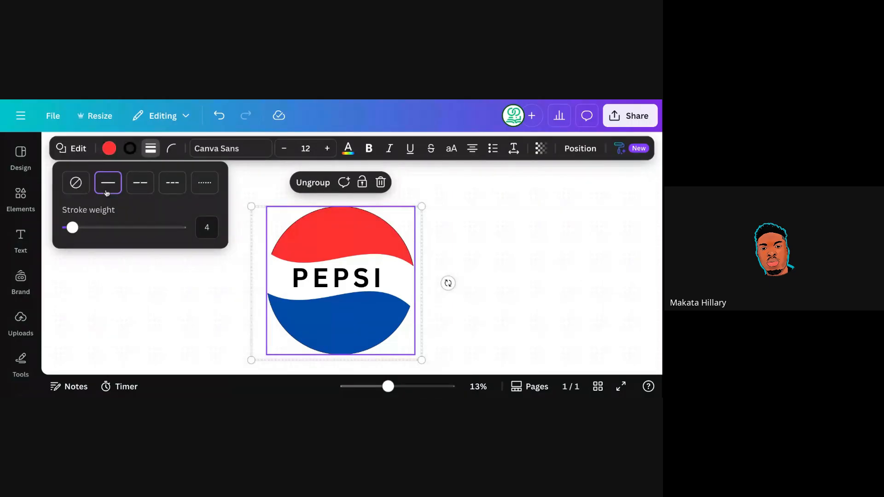
{"action": "left_click", "coordinate": [76, 183]}
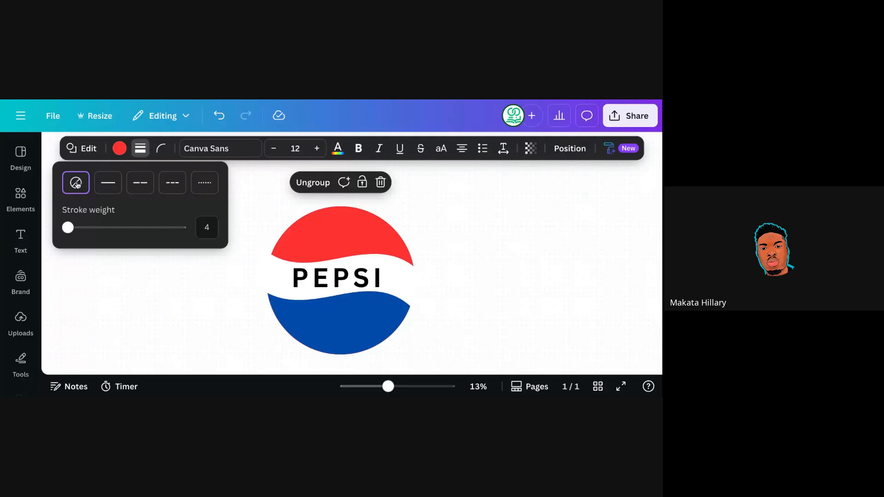
{"action": "left_click", "coordinate": [309, 233]}
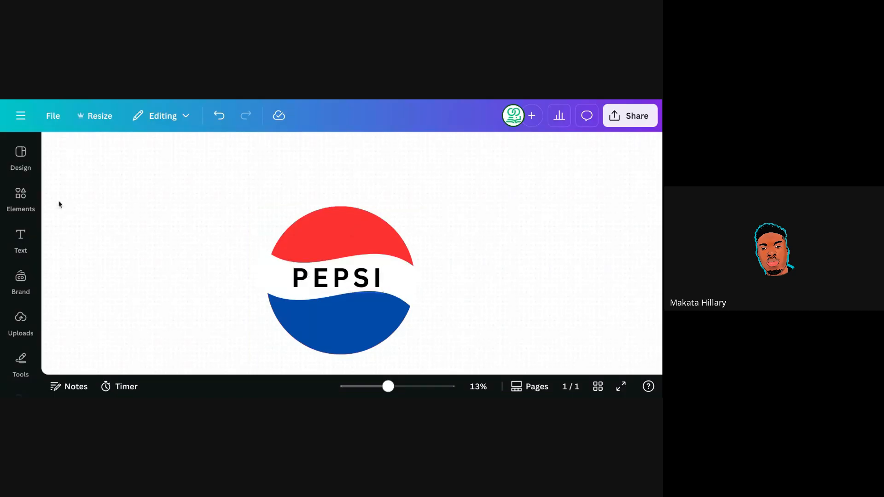
Add a recently used circle element, enlarge it to nearly the logo's size, and place it over the logo's upper left
{"action": "left_click", "coordinate": [20, 196]}
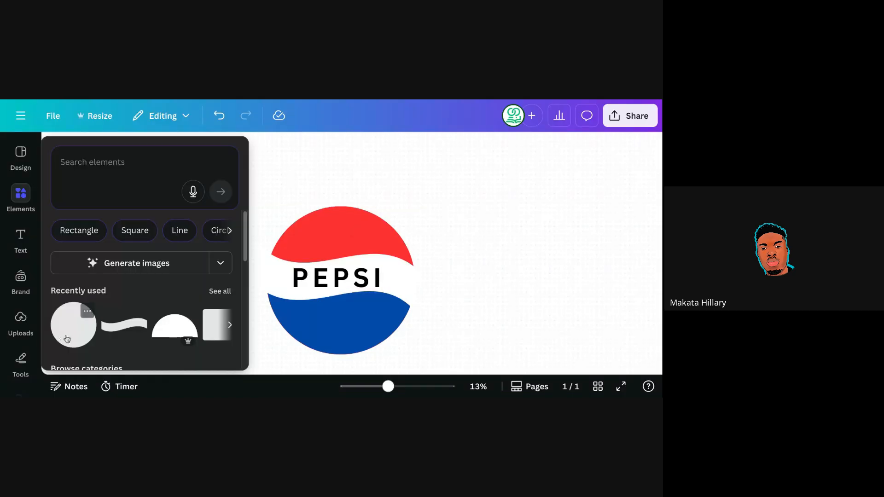
{"action": "left_click", "coordinate": [62, 338]}
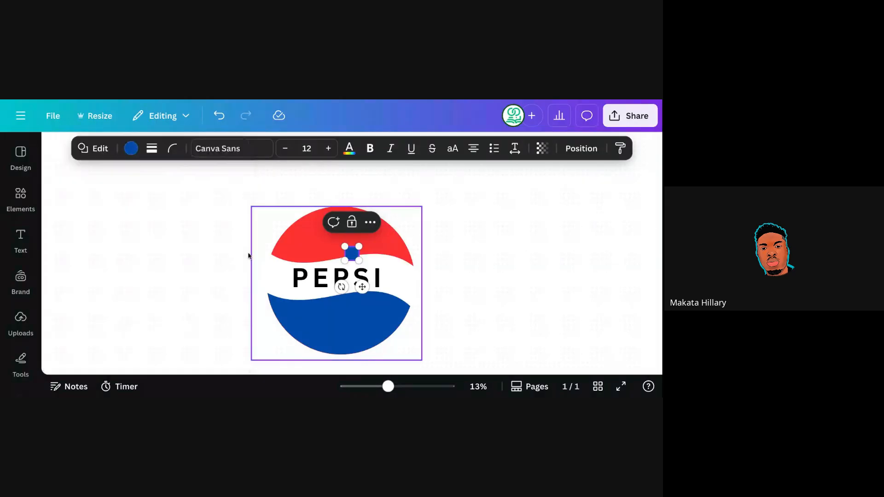
{"action": "left_click_drag", "start_coordinate": [359, 261], "coordinate": [458, 360]}
{"action": "left_click_drag", "start_coordinate": [423, 314], "coordinate": [328, 236]}
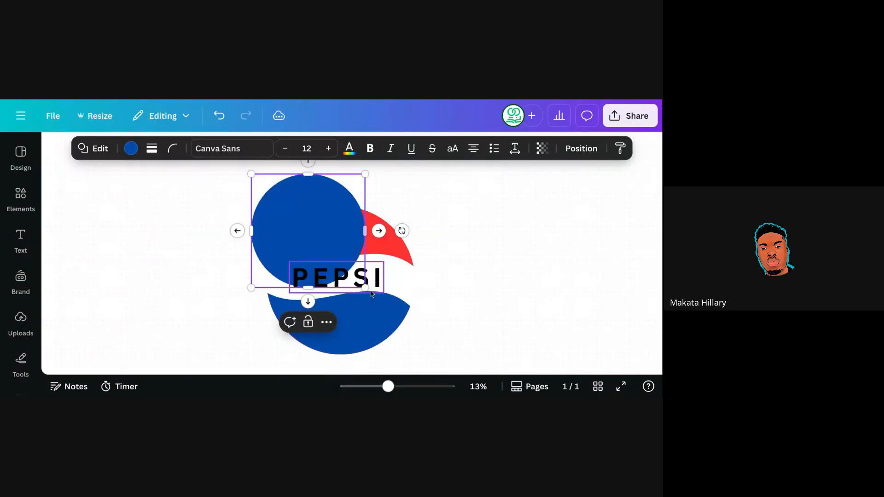
{"action": "left_click_drag", "start_coordinate": [366, 288], "coordinate": [384, 304]}
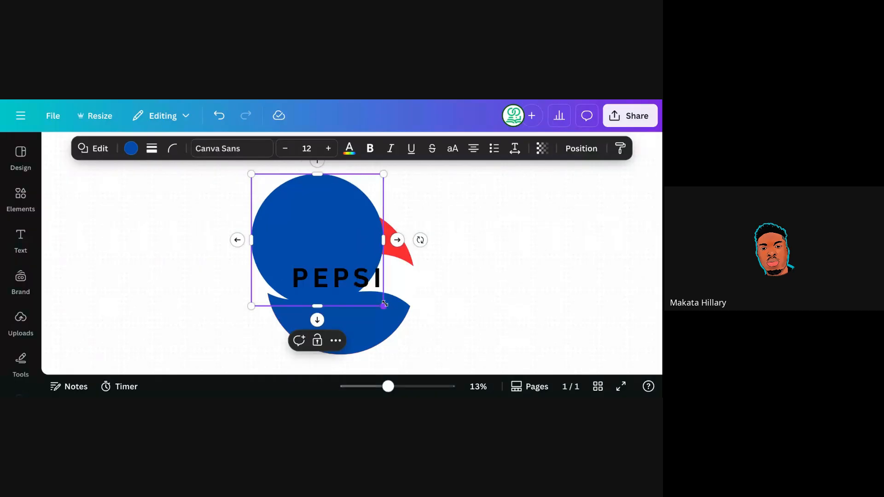
Make the new circle's fill transparent and give it a solid outline with a stroke weight of 10
{"action": "left_click", "coordinate": [131, 148]}
{"action": "left_click", "coordinate": [89, 265]}
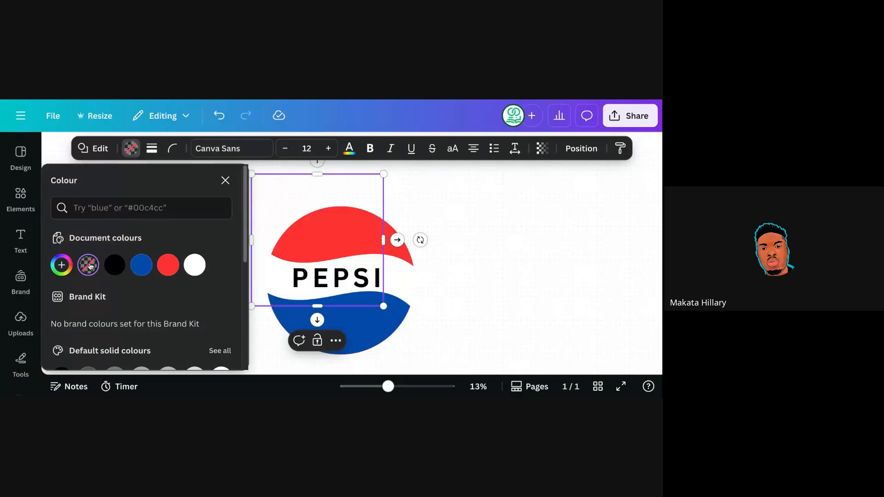
{"action": "left_click", "coordinate": [153, 149]}
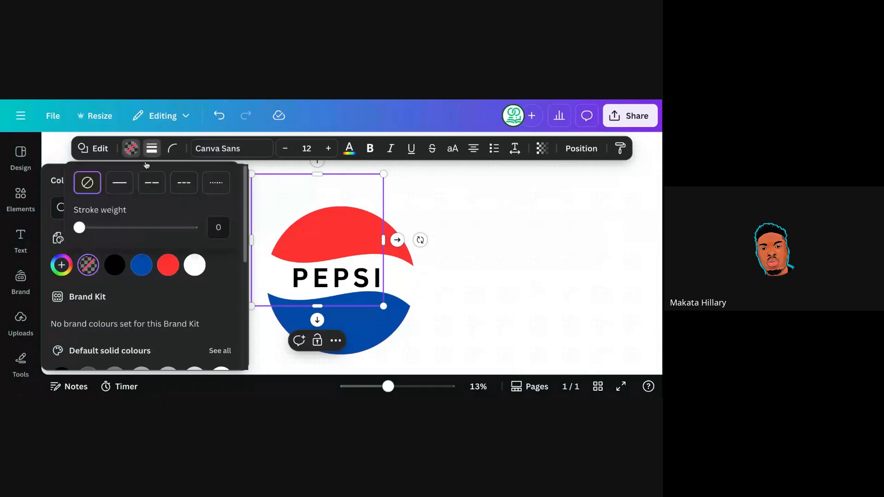
{"action": "left_click", "coordinate": [119, 183]}
{"action": "mouse_move", "coordinate": [88, 231]}
{"action": "left_mouse_down"}
{"action": "mouse_move", "coordinate": [107, 231]}
{"action": "mouse_move", "coordinate": [93, 229]}
{"action": "left_mouse_up"}
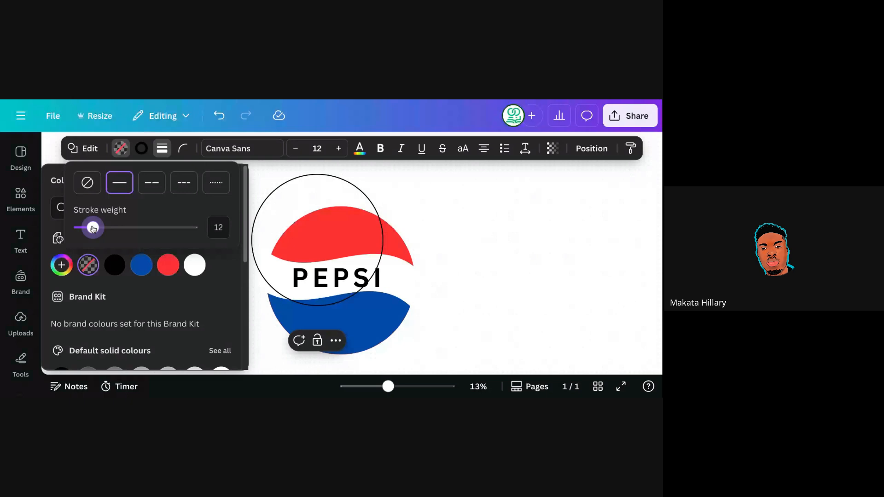
{"action": "left_click_drag", "start_coordinate": [93, 229], "coordinate": [91, 228]}
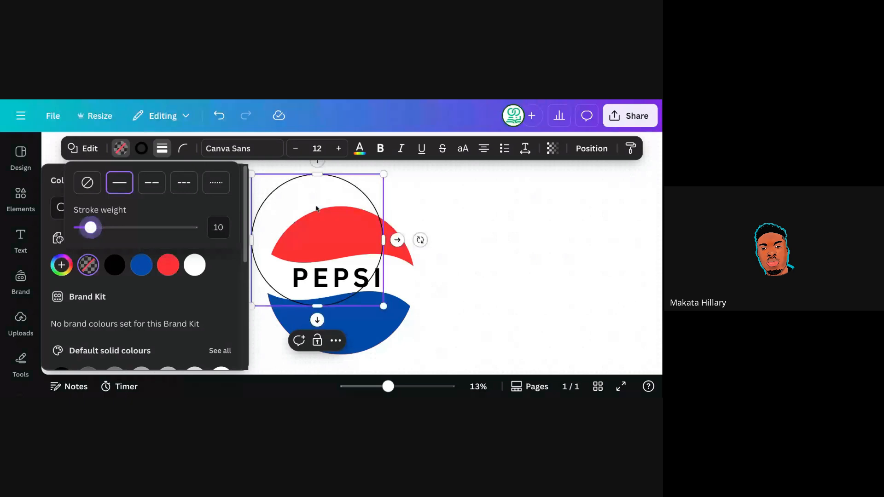
Fit the outline circle around the logo's outer edge and nudge the PEPSI text into place on the white band
{"action": "left_click_drag", "start_coordinate": [316, 209], "coordinate": [330, 241]}
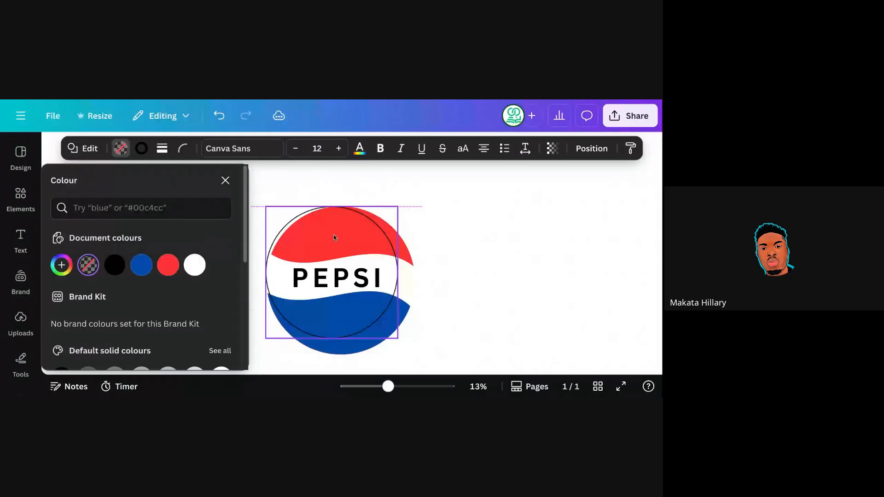
{"action": "left_click_drag", "start_coordinate": [398, 338], "coordinate": [414, 356]}
{"action": "left_click", "coordinate": [377, 295]}
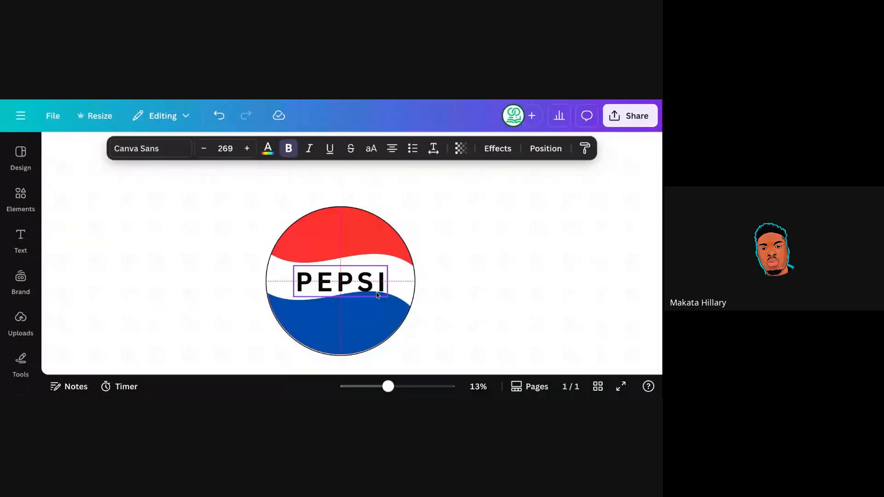
{"action": "left_click_drag", "start_coordinate": [377, 295], "coordinate": [372, 291]}
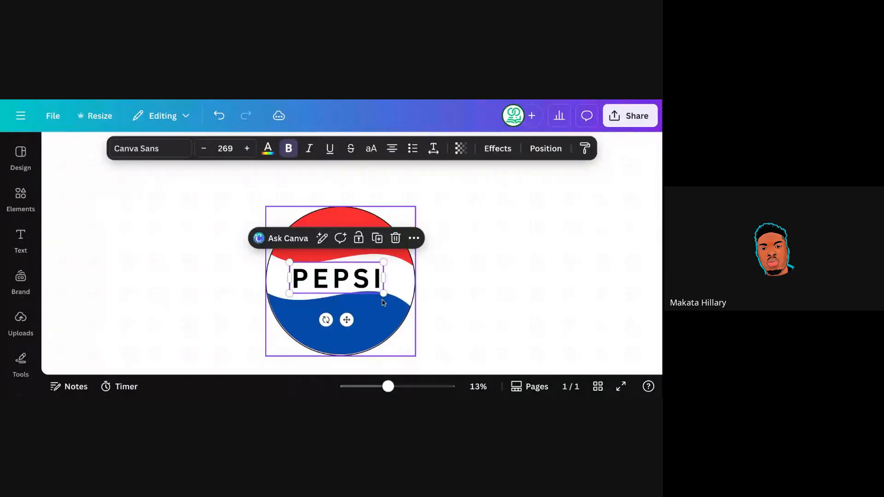
Shrink the outline circle slightly to fit the logo and set its stroke weight to 40
{"action": "left_click", "coordinate": [387, 304]}
{"action": "left_click_drag", "start_coordinate": [389, 306], "coordinate": [389, 307]}
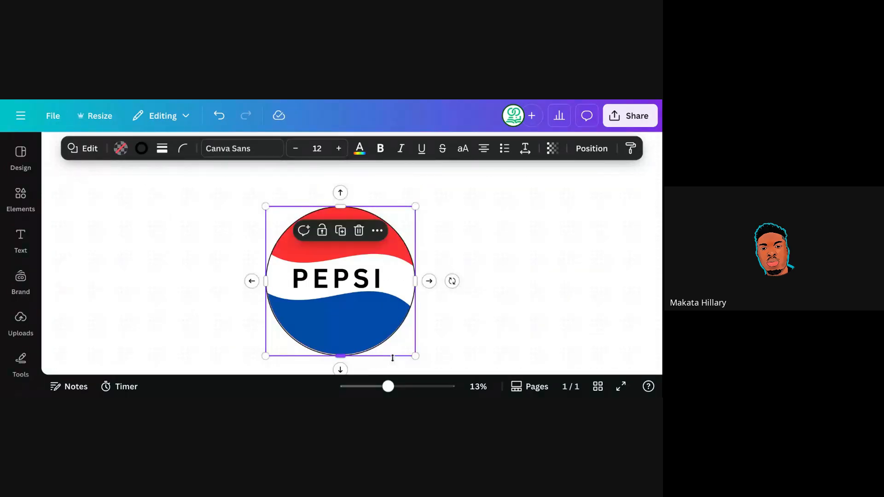
{"action": "left_click_drag", "start_coordinate": [413, 355], "coordinate": [413, 355]}
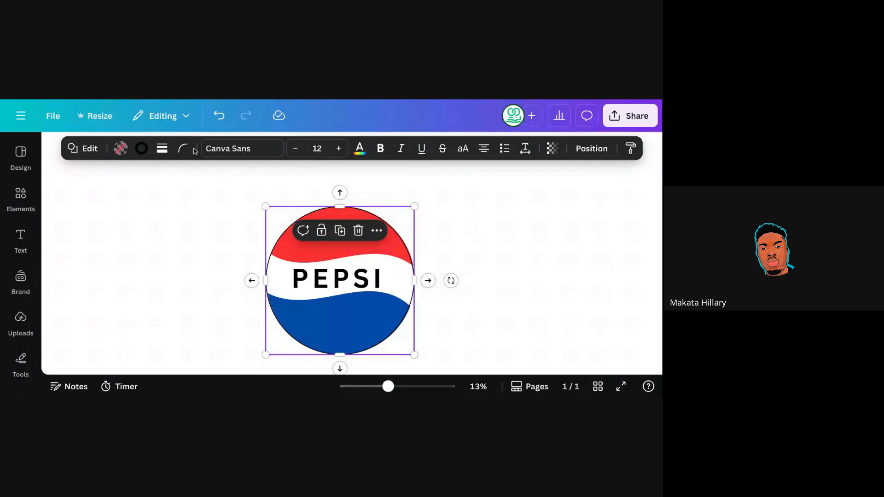
{"action": "left_click", "coordinate": [141, 148]}
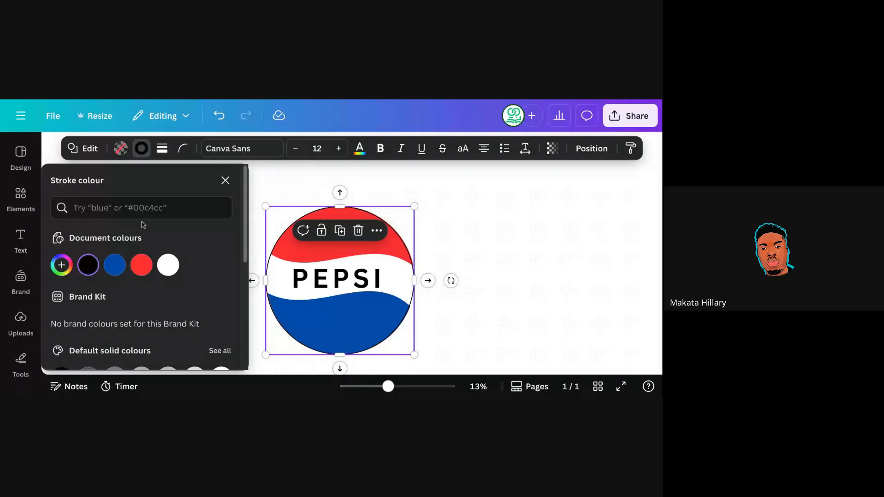
{"action": "left_click", "coordinate": [161, 150]}
{"action": "left_click_drag", "start_coordinate": [98, 227], "coordinate": [135, 232]}
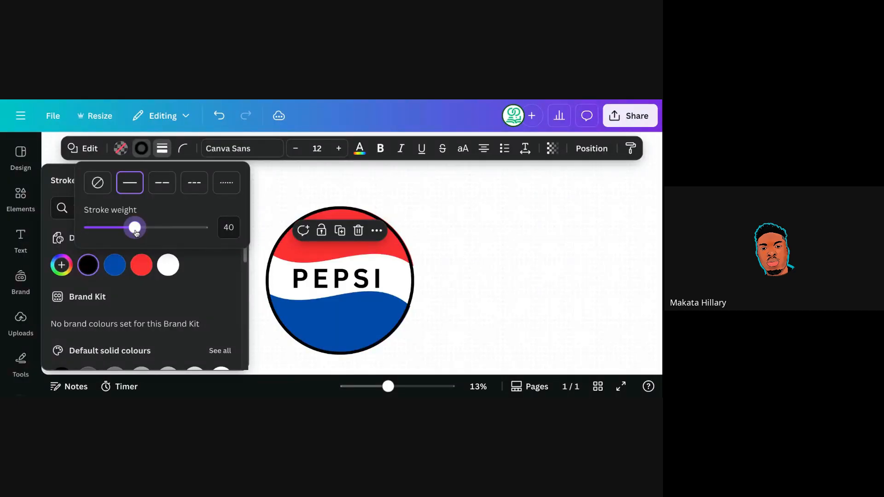
Enlarge the thick outline circle slightly so that it encloses the logo's outer edge
{"action": "left_click", "coordinate": [243, 252]}
{"action": "left_click_drag", "start_coordinate": [414, 206], "coordinate": [414, 206]}
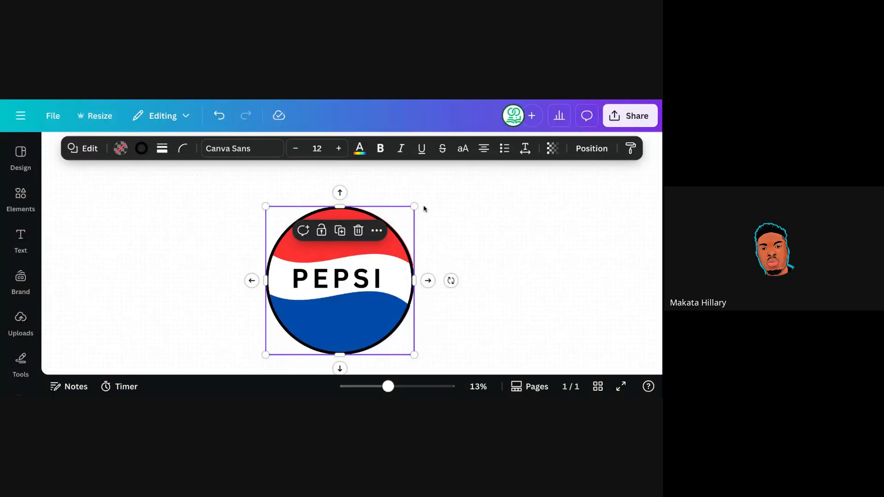
{"action": "left_click_drag", "start_coordinate": [414, 206], "coordinate": [423, 204]}
{"action": "left_click", "coordinate": [454, 219]}
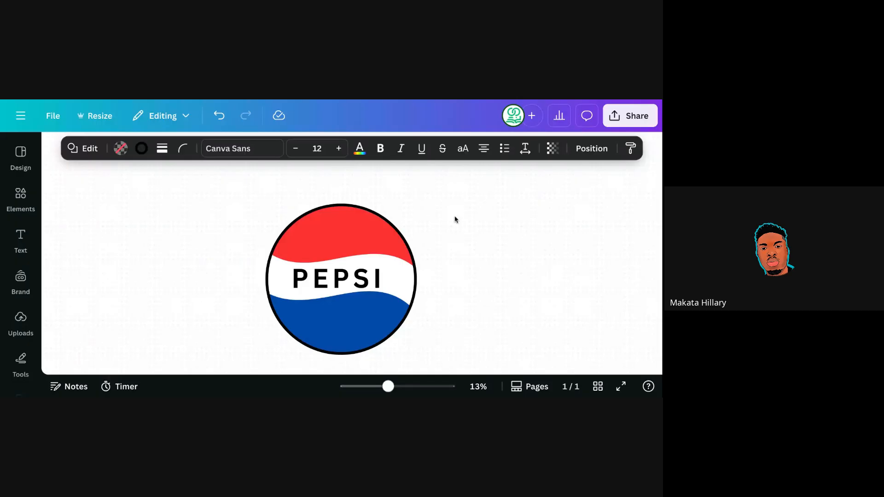
{"action": "left_click", "coordinate": [441, 206]}
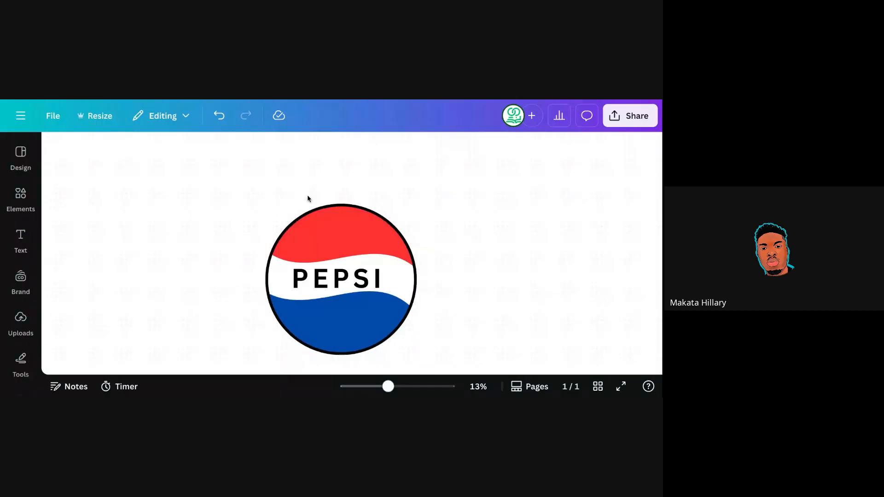
Group the outline circle, PEPSI text and coloured shapes, and move the grouped logo up and to the left on the whiteboard
{"action": "left_click_drag", "start_coordinate": [308, 199], "coordinate": [378, 303]}
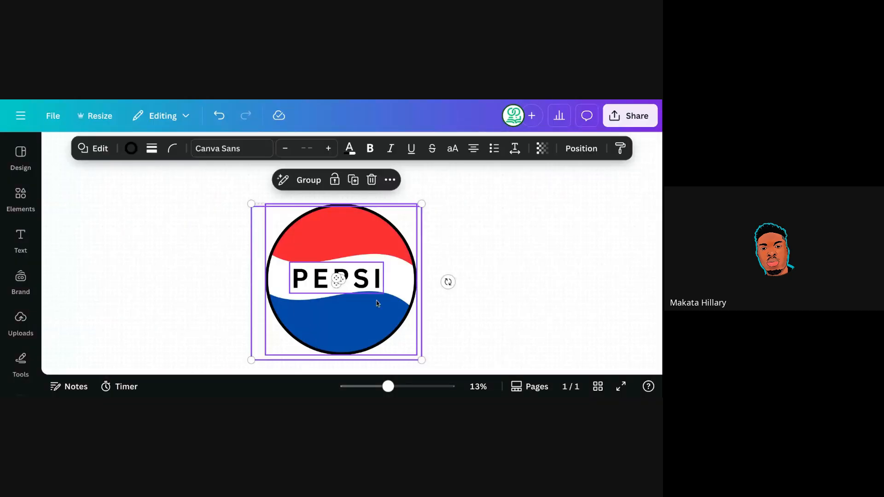
{"action": "left_click", "coordinate": [304, 180]}
{"action": "left_click", "coordinate": [446, 210]}
{"action": "left_click_drag", "start_coordinate": [350, 292], "coordinate": [297, 251]}
{"action": "left_click", "coordinate": [411, 271]}
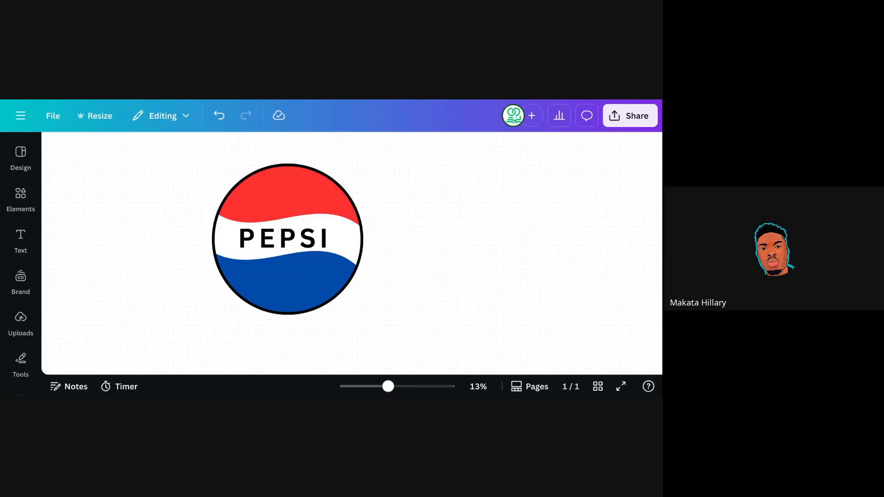
{"action": "left_click_drag", "start_coordinate": [164, 139], "coordinate": [392, 315]}
{"action": "left_click", "coordinate": [421, 264]}
{"action": "left_click_drag", "start_coordinate": [162, 162], "coordinate": [397, 300]}
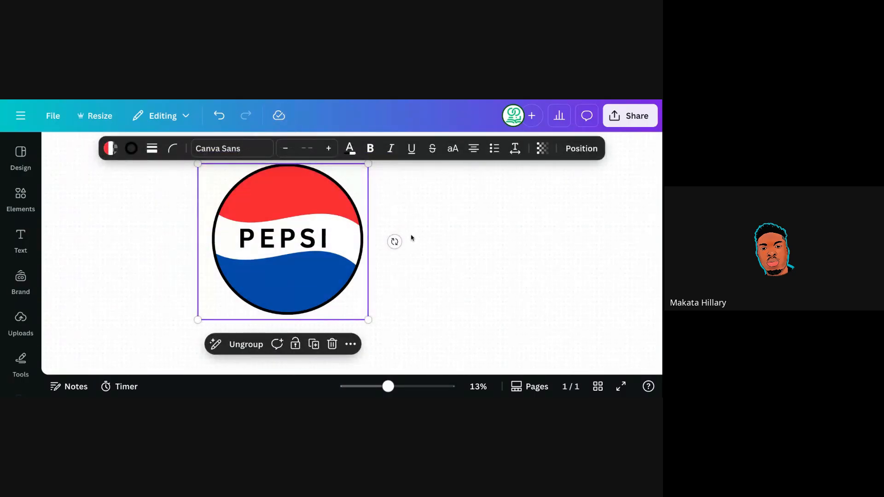
{"action": "left_click", "coordinate": [413, 215]}
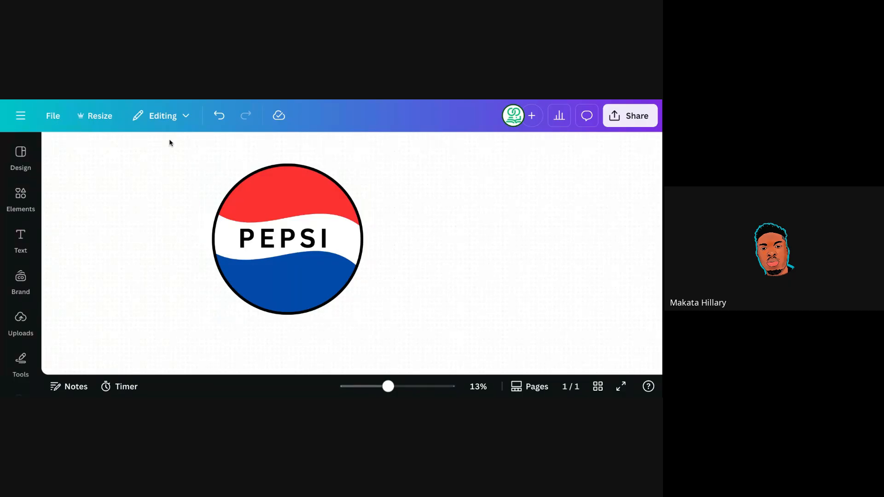
{"action": "left_click_drag", "start_coordinate": [164, 141], "coordinate": [372, 296]}
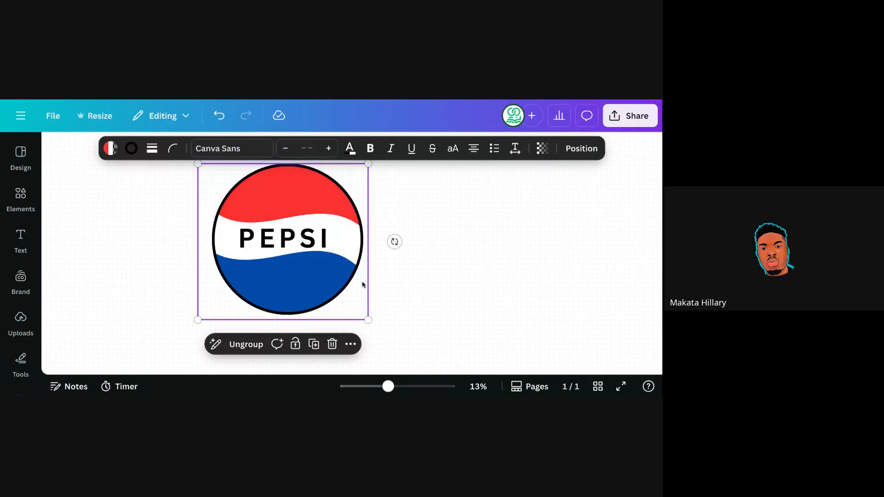
{"action": "left_click", "coordinate": [100, 213]}
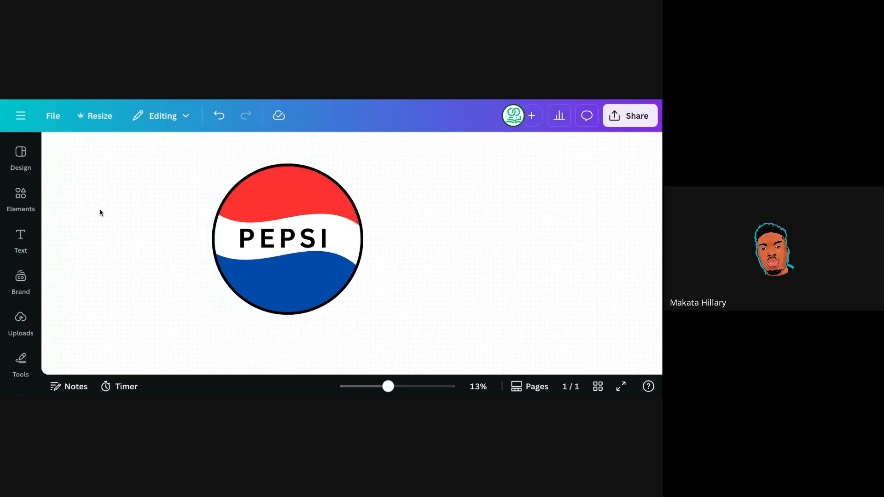
Leave the whiteboard for the home page, view all projects with the side menu collapsed, and return to the home page
{"action": "left_click", "coordinate": [21, 116]}
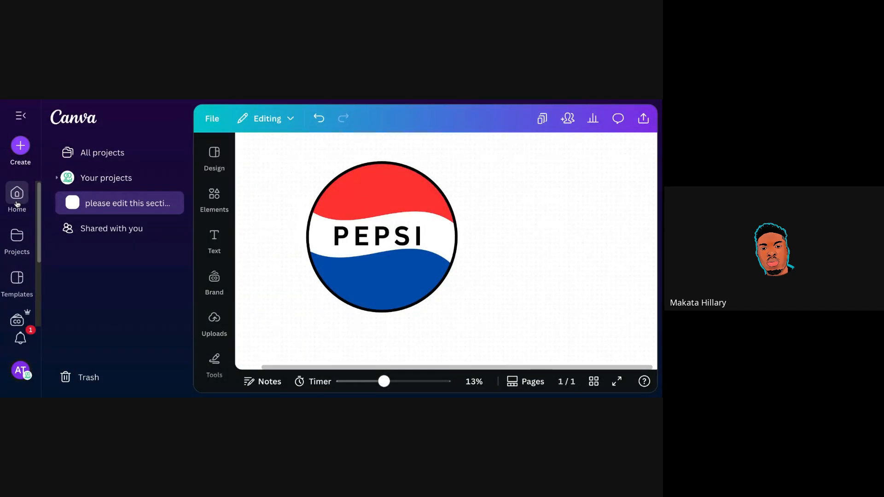
{"action": "left_click", "coordinate": [18, 204]}
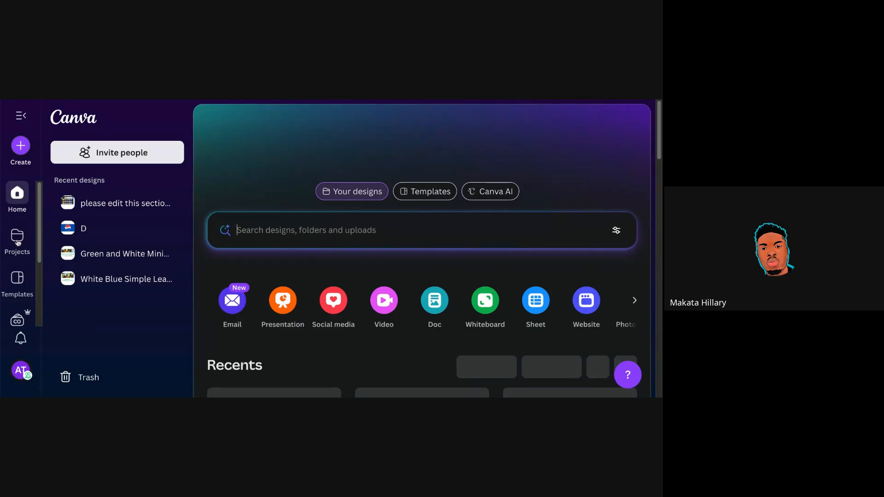
{"action": "left_click", "coordinate": [17, 239]}
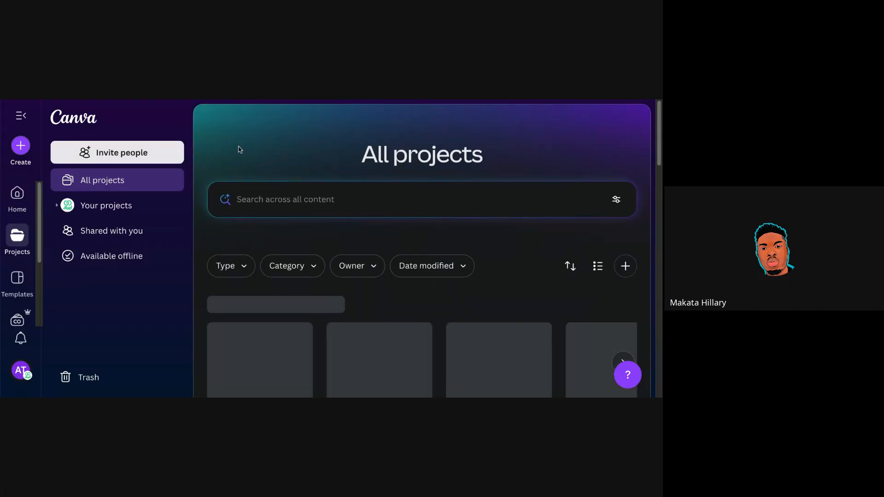
{"action": "left_click", "coordinate": [21, 116]}
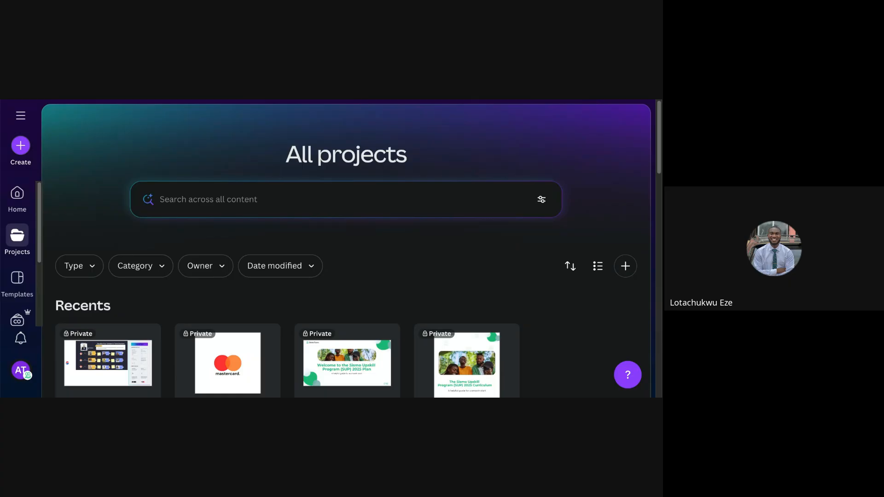
{"action": "left_click", "coordinate": [18, 193]}
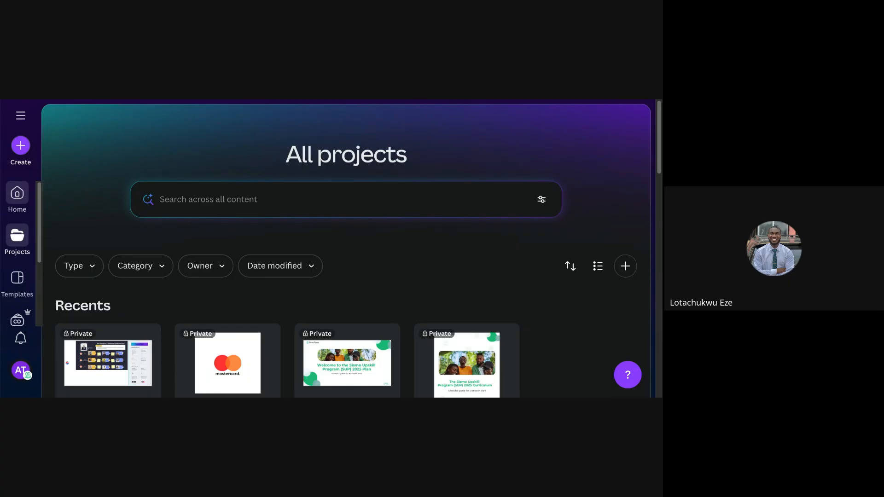